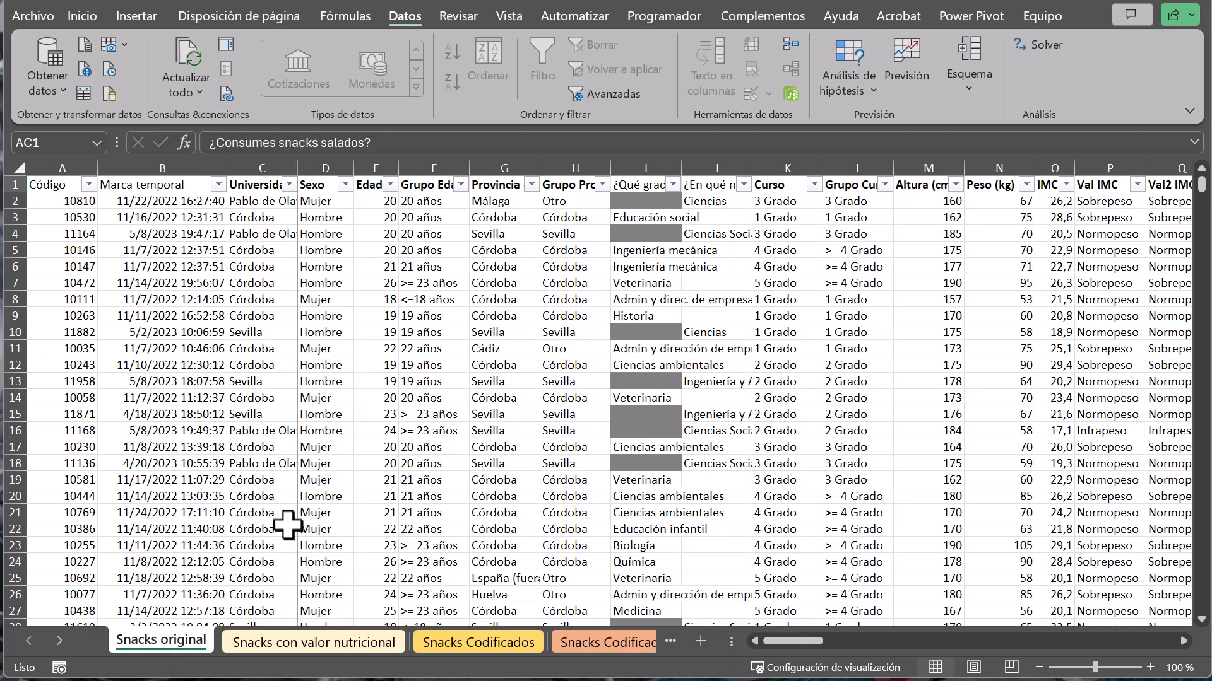
- Check the cone-snack grams formula in DQ40 of Snacks con valor nutricional and view the product reference data in Valor nutricional
{"action": "left_click", "coordinate": [275, 642]}
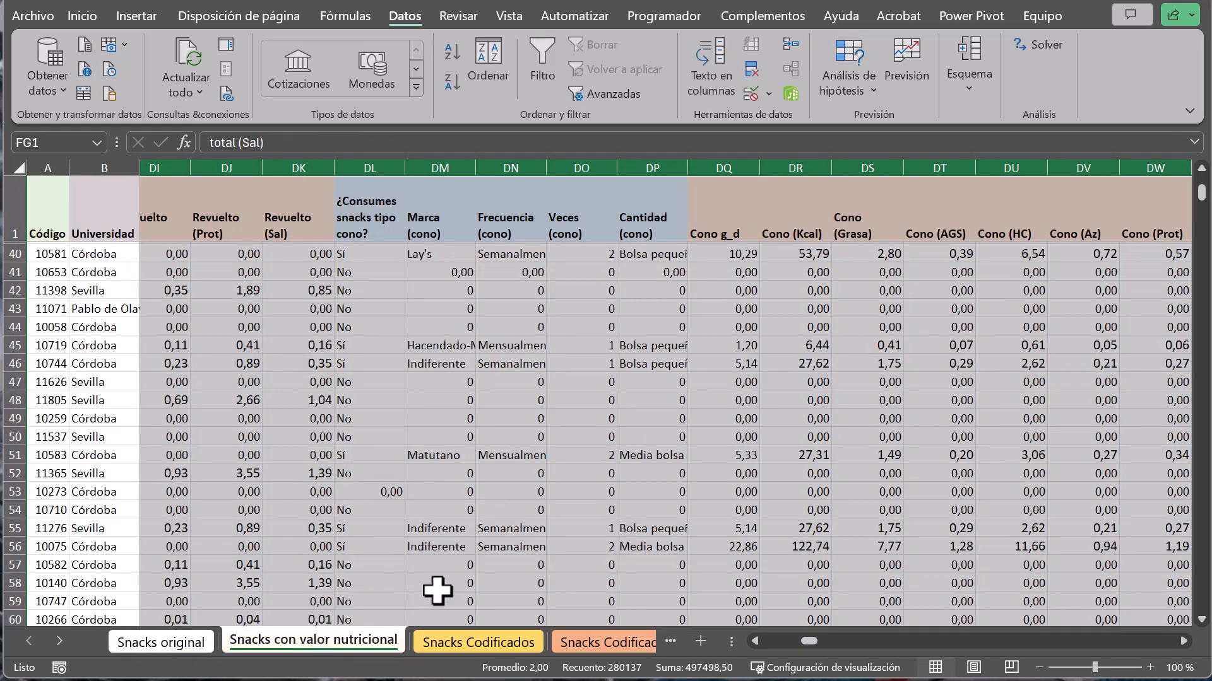
{"action": "left_click", "coordinate": [724, 254]}
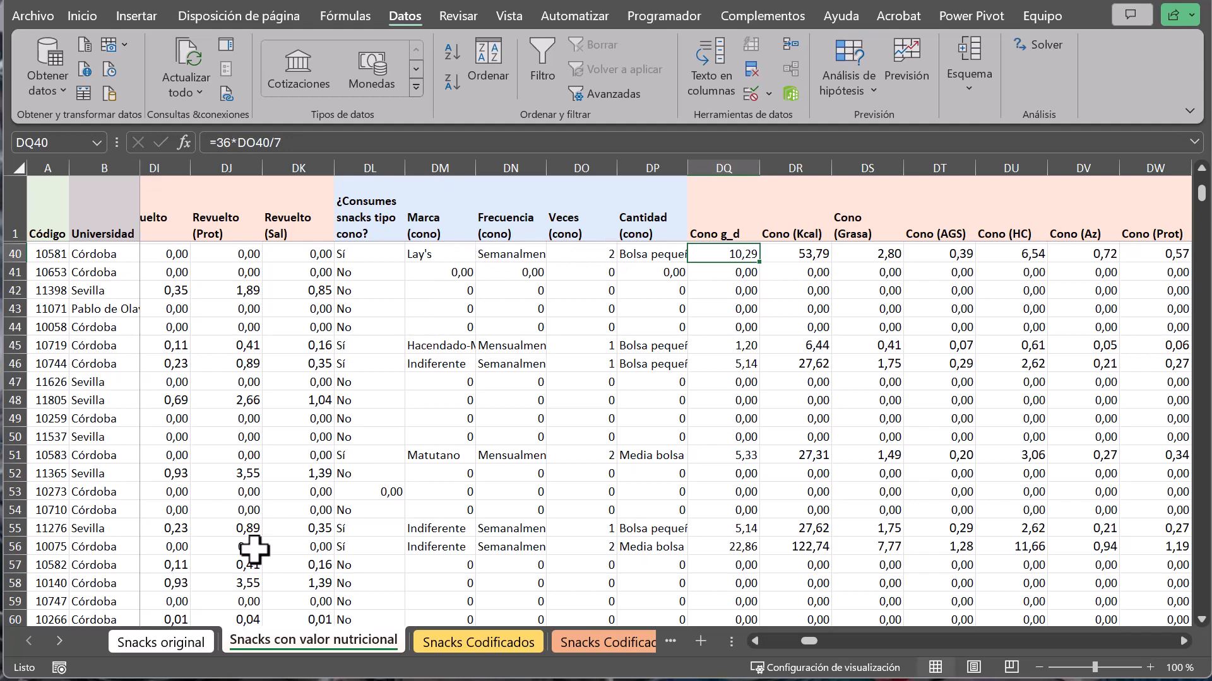
{"action": "left_click", "coordinate": [59, 641]}
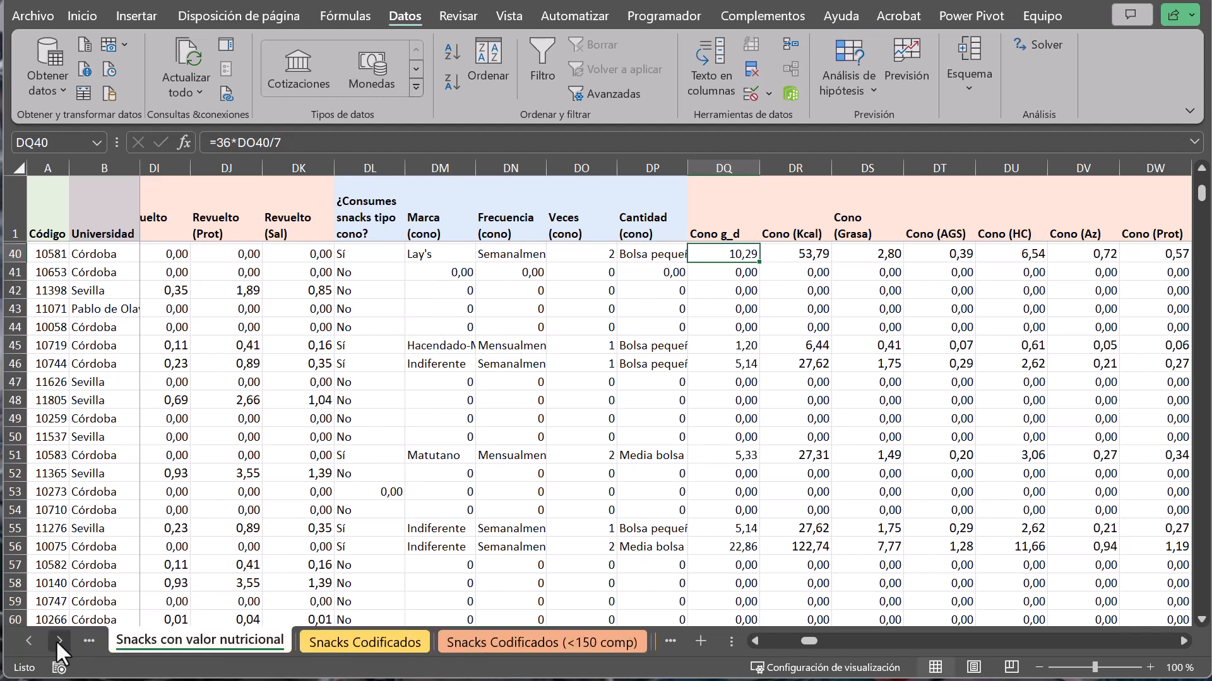
{"action": "left_click", "coordinate": [58, 641]}
{"action": "left_click", "coordinate": [58, 641]}
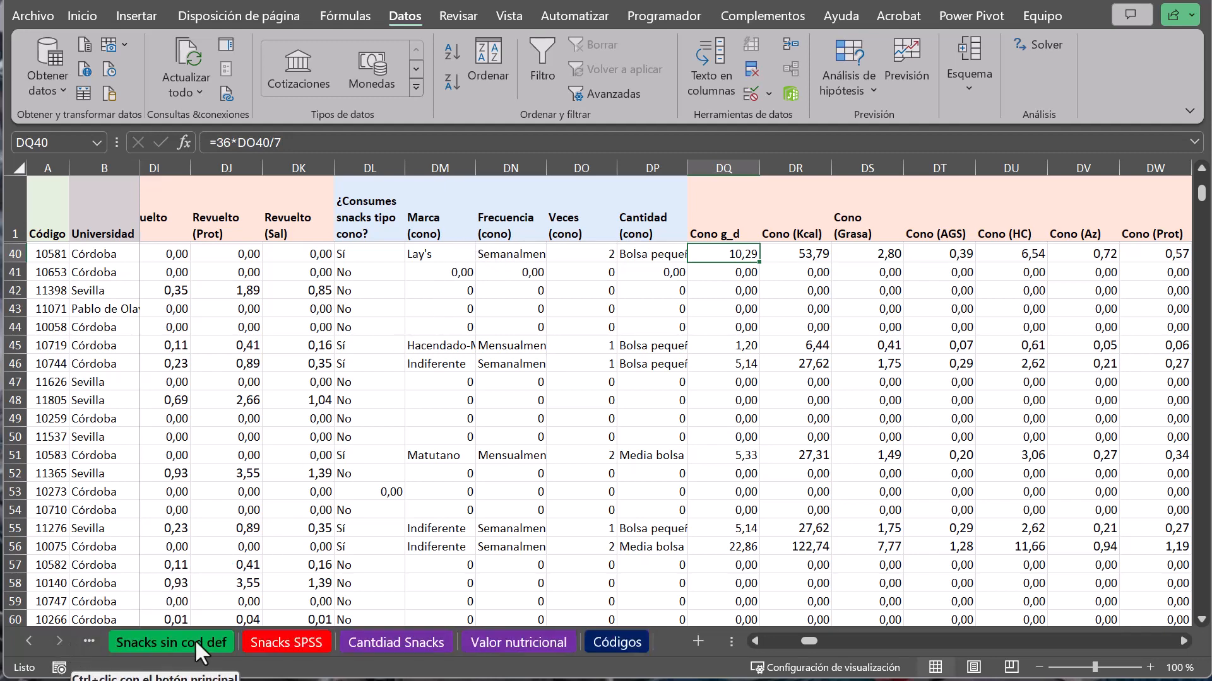
{"action": "left_click", "coordinate": [531, 642]}
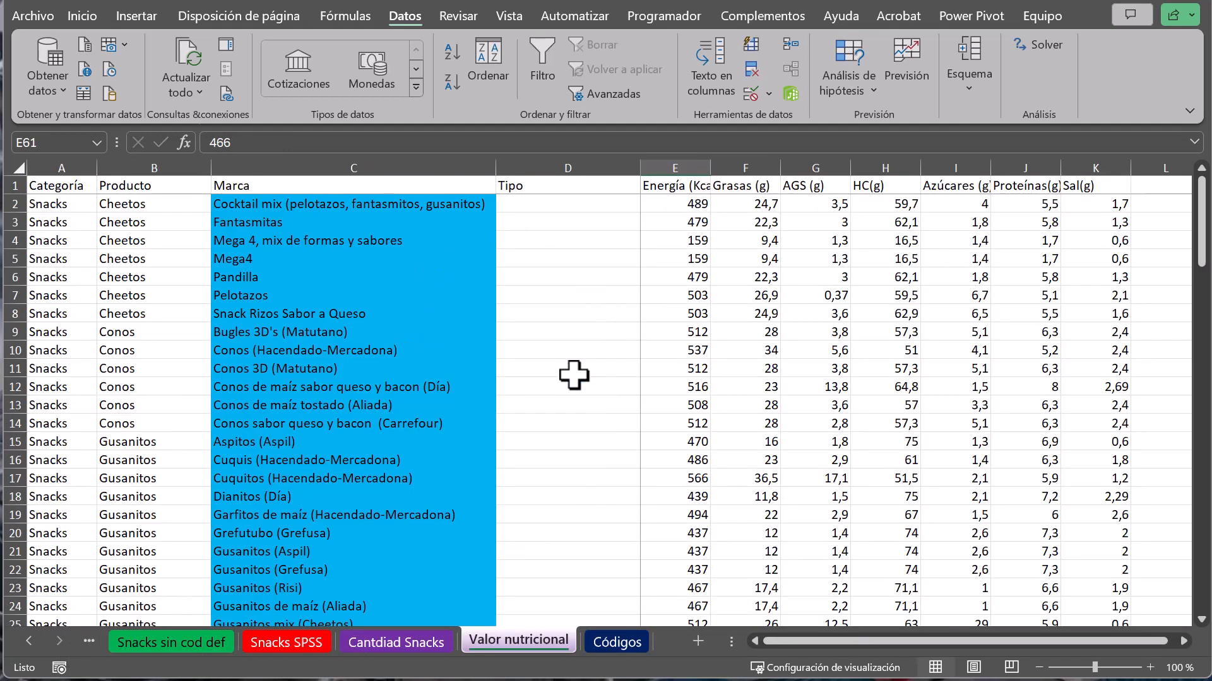
- Go to the Snacks Codificados sheet and review its coded demographic variables
{"action": "left_click", "coordinate": [28, 640]}
{"action": "left_click", "coordinate": [28, 640]}
{"action": "left_click", "coordinate": [28, 640]}
{"action": "left_click", "coordinate": [28, 639]}
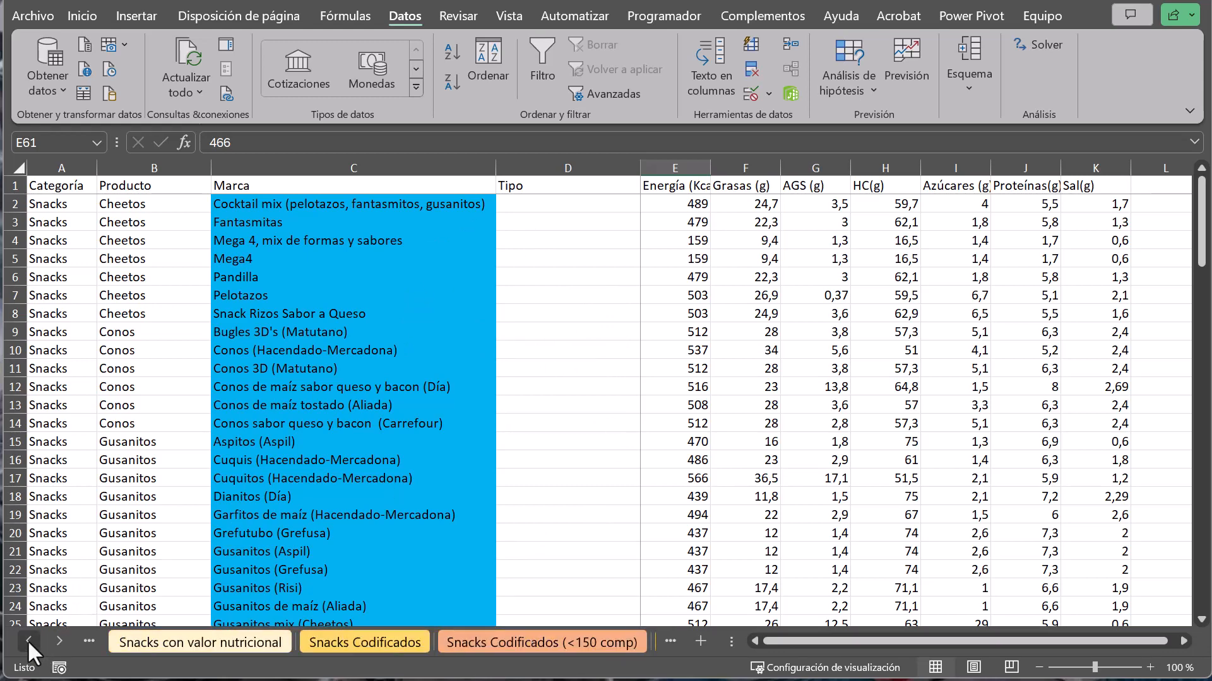
{"action": "left_click", "coordinate": [376, 645]}
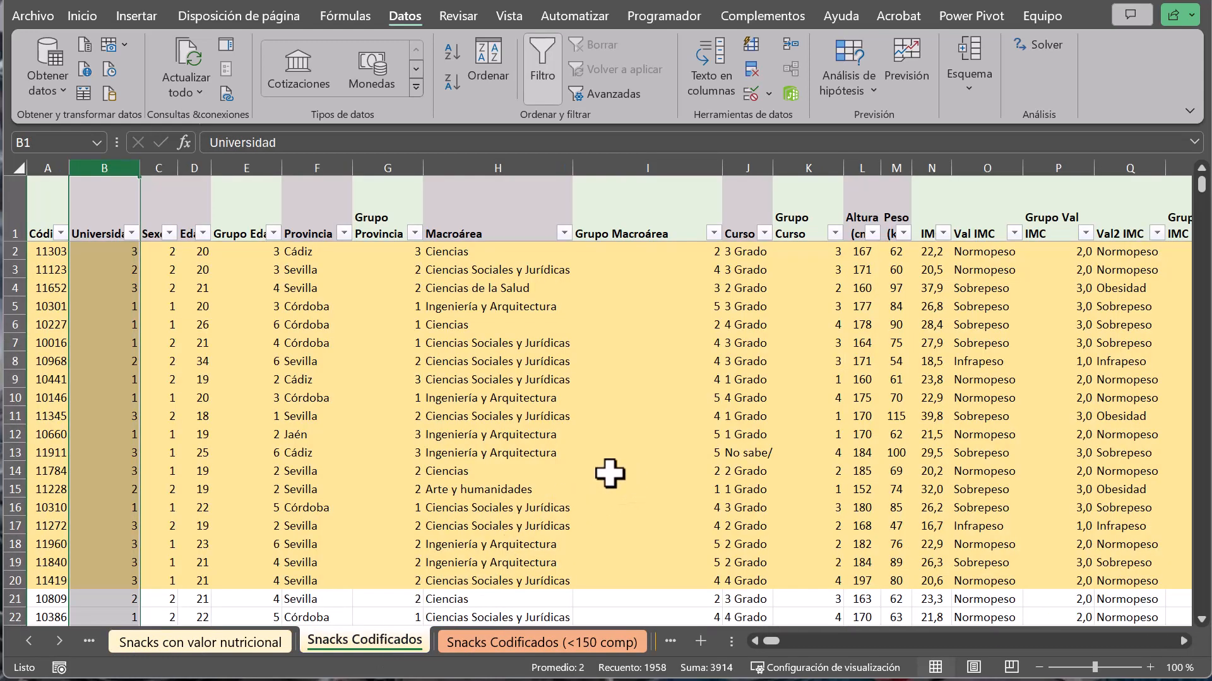
- Open the Códigos sheet and review the numeric code assigned to each survey answer
{"action": "left_click", "coordinate": [60, 641]}
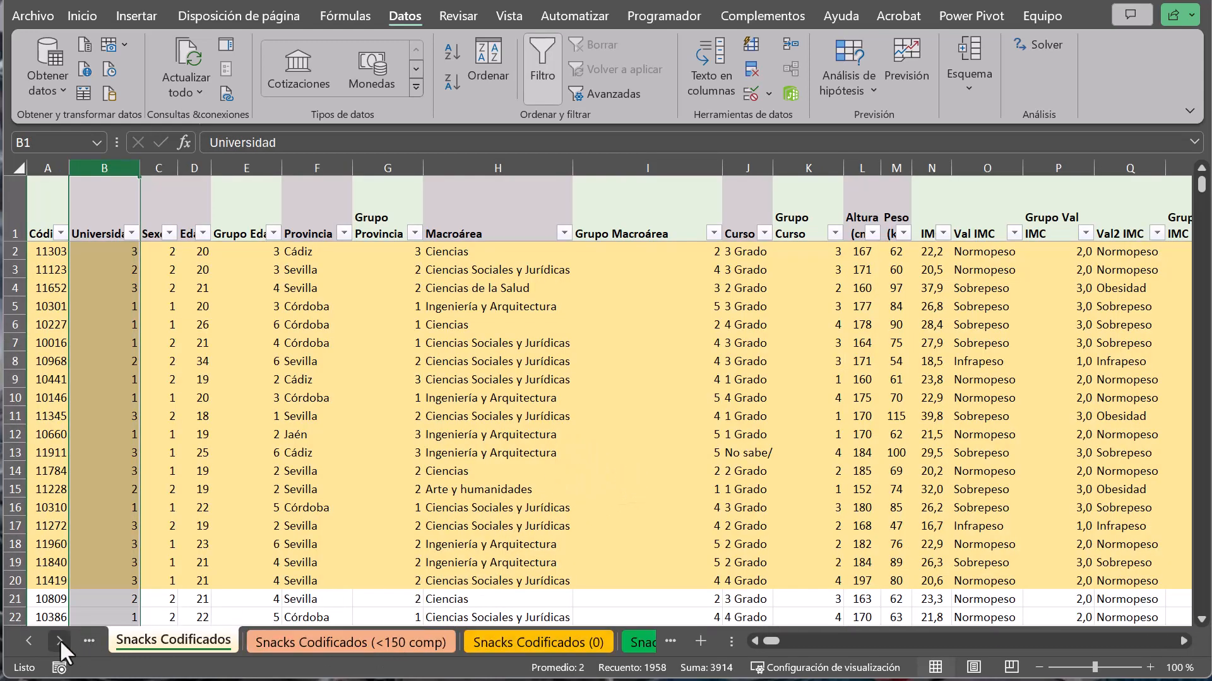
{"action": "left_click", "coordinate": [59, 639]}
{"action": "left_click", "coordinate": [59, 639]}
{"action": "left_click", "coordinate": [59, 640]}
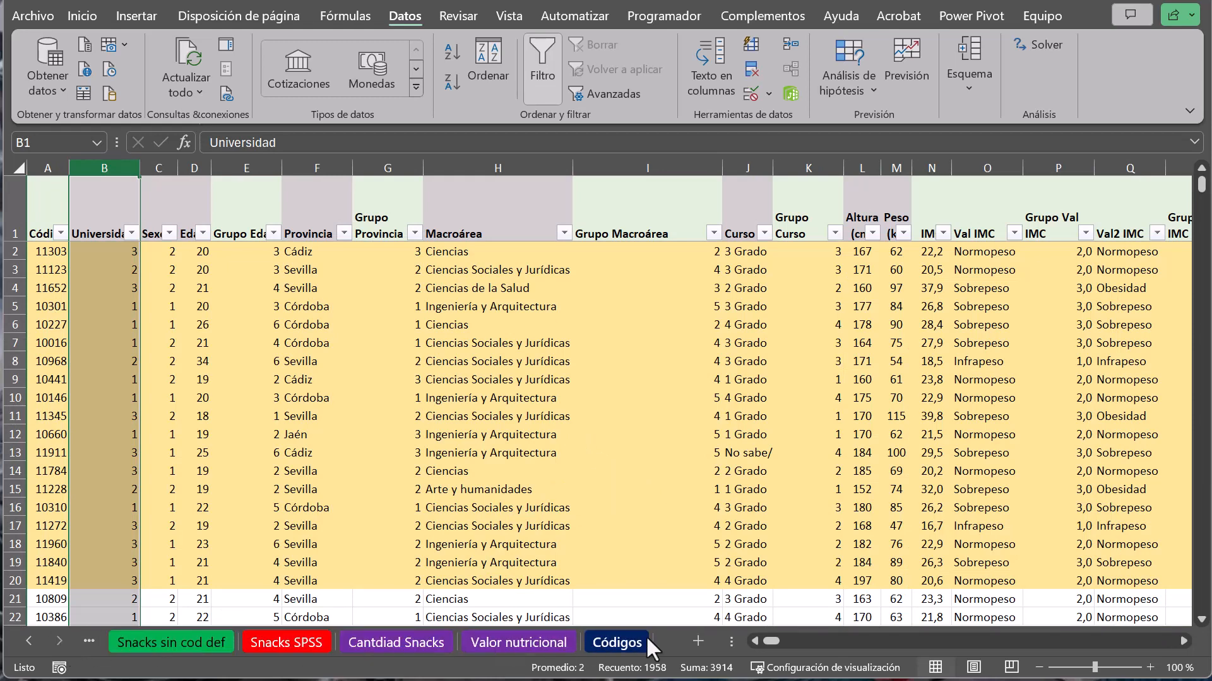
{"action": "left_click", "coordinate": [626, 648]}
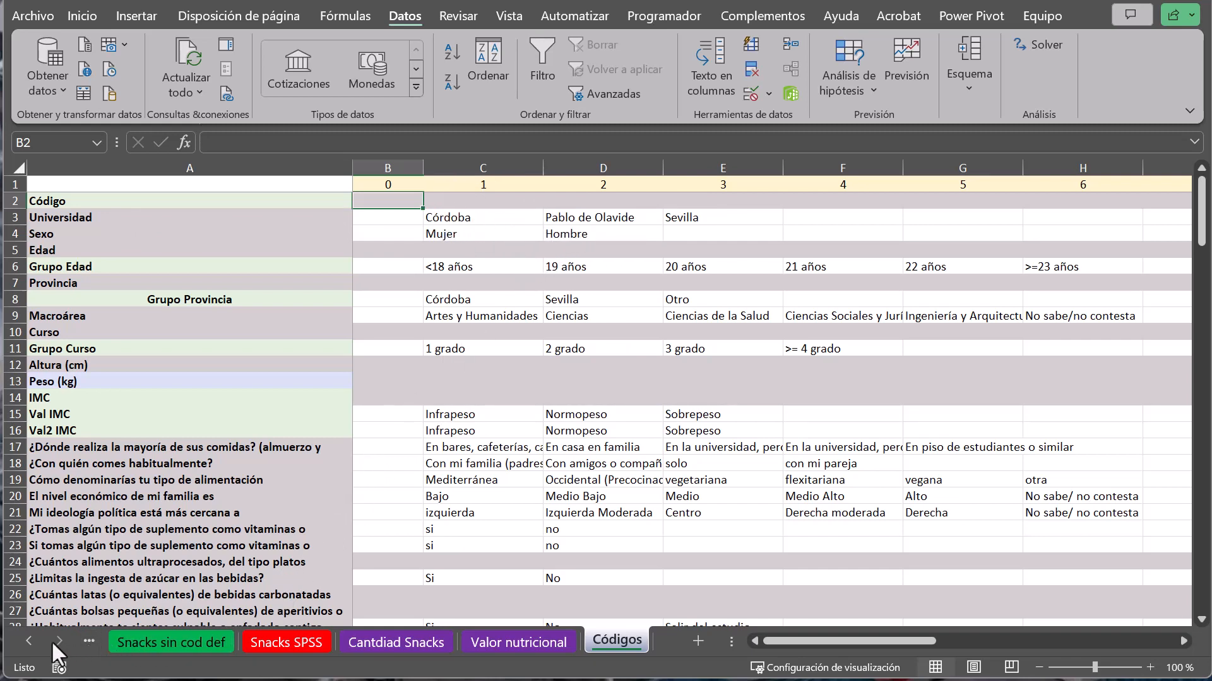
- Return to the Snacks Codificados sheet and examine the total intake columns and the Salir del estudio column
{"action": "left_click", "coordinate": [31, 644]}
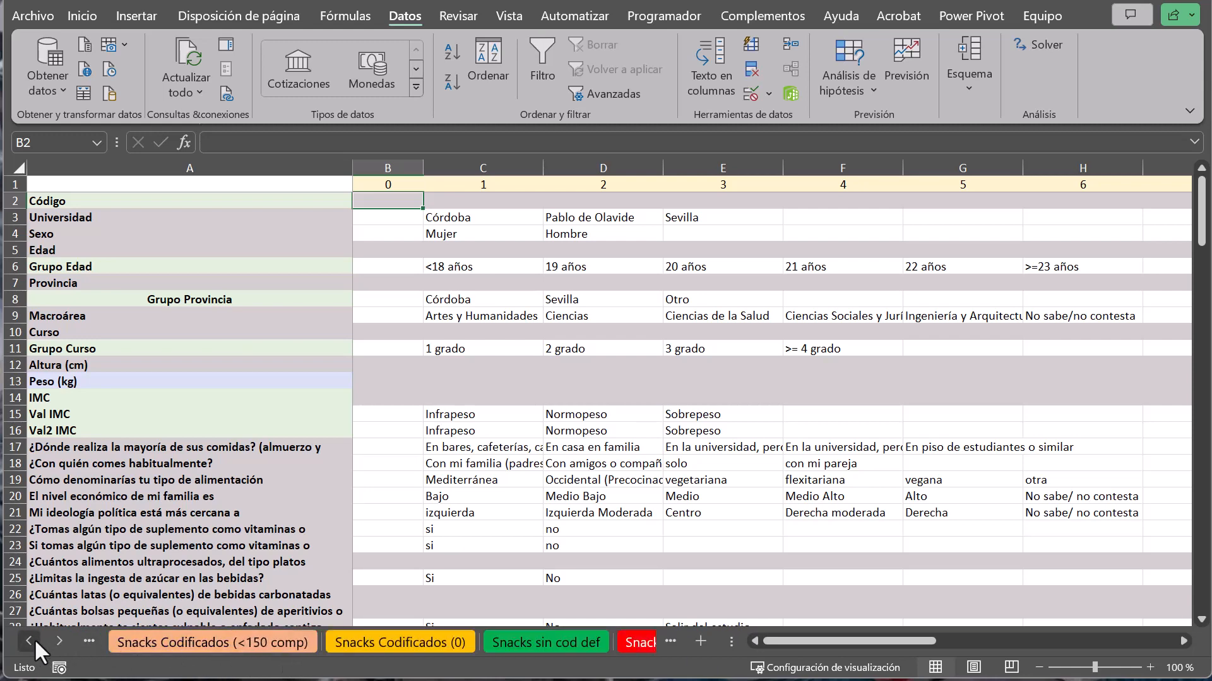
{"action": "left_click", "coordinate": [29, 641]}
{"action": "left_click", "coordinate": [177, 643]}
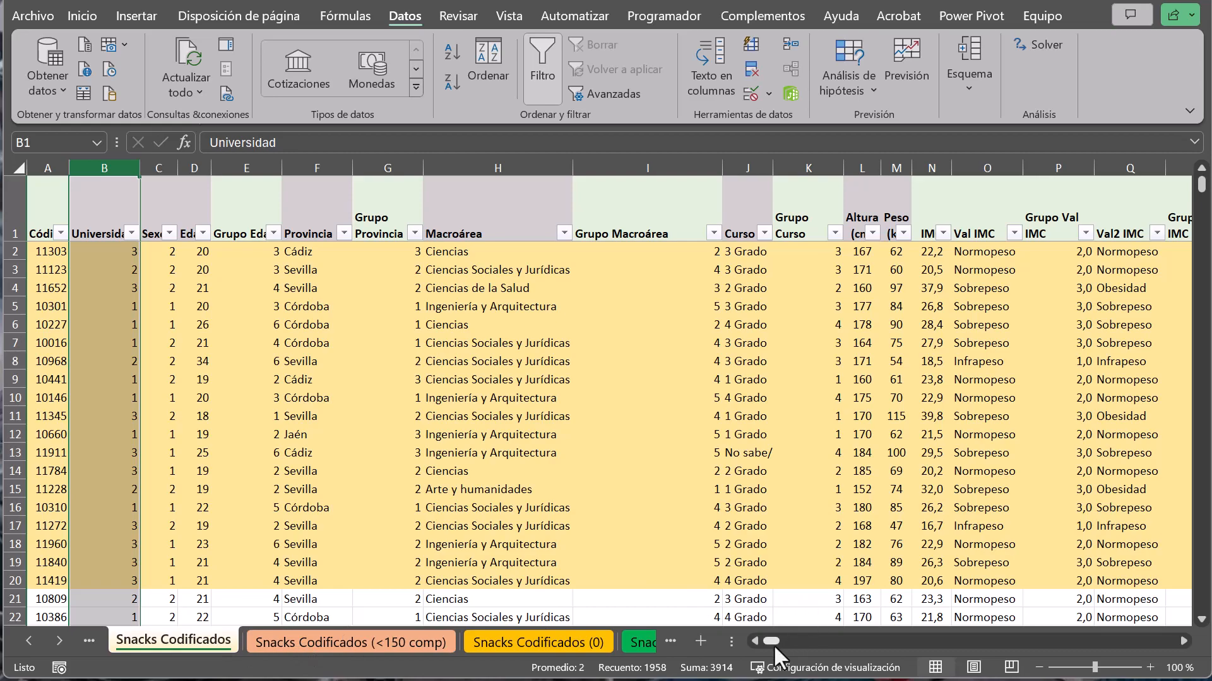
{"action": "left_click_drag", "start_coordinate": [766, 636], "coordinate": [820, 642]}
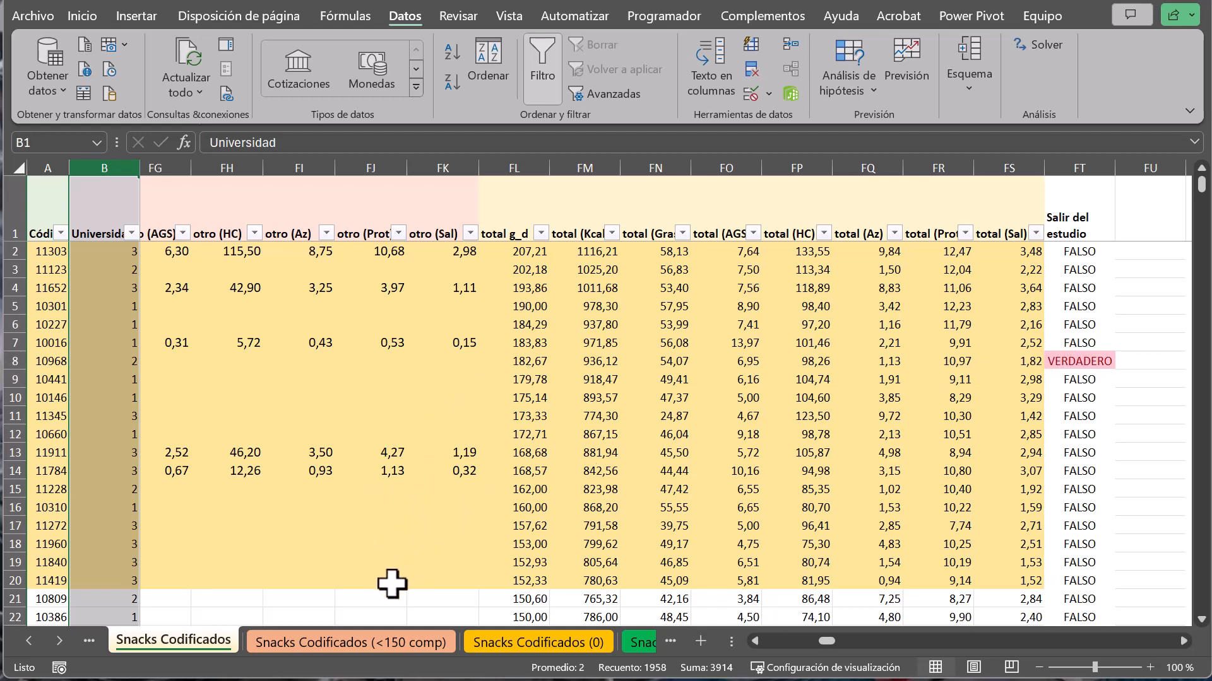
- Compare Snacks Codificados (0), zoomed to 110 %, with Snacks Codificados (<150 comp), examining the latter's popcorn columns for blank cells
{"action": "left_click", "coordinate": [365, 641]}
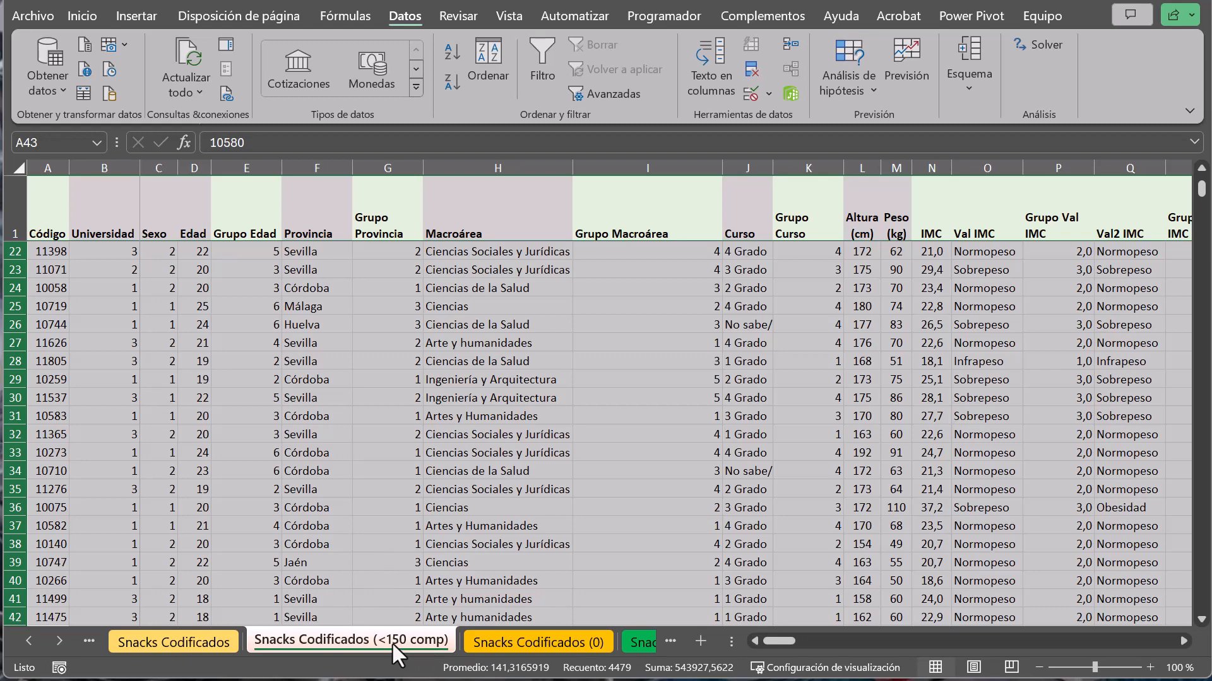
{"action": "left_click", "coordinate": [483, 643]}
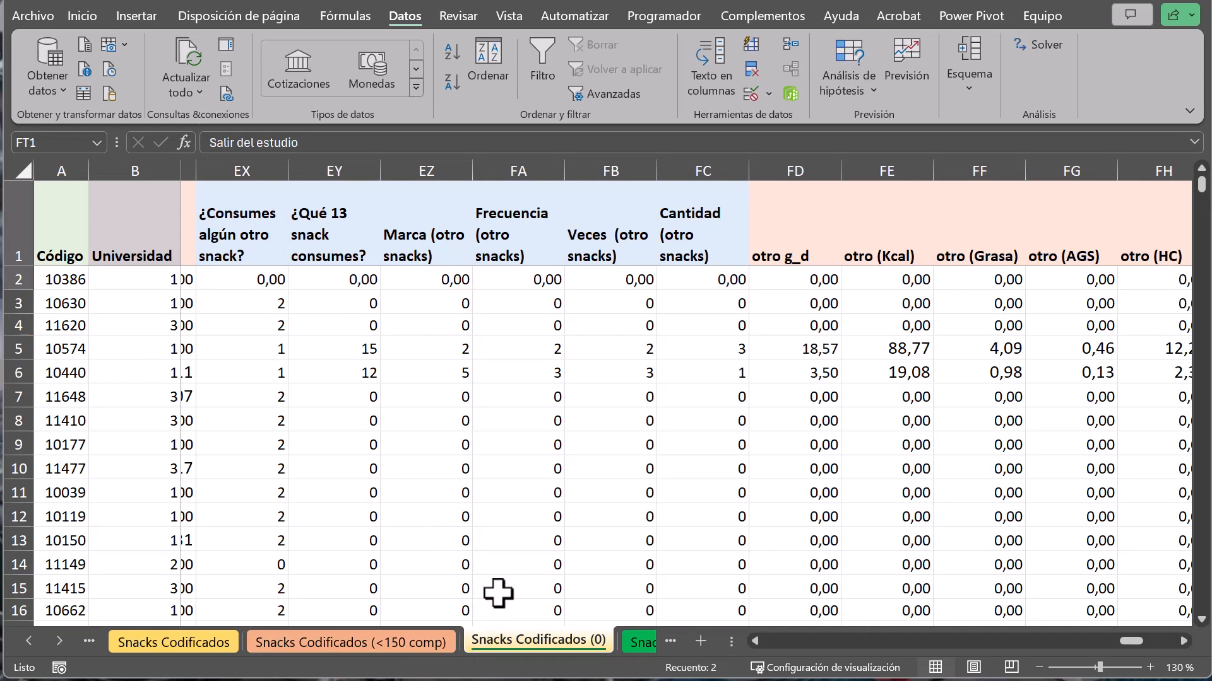
{"action": "left_click", "coordinate": [1039, 668]}
{"action": "left_click", "coordinate": [1039, 668]}
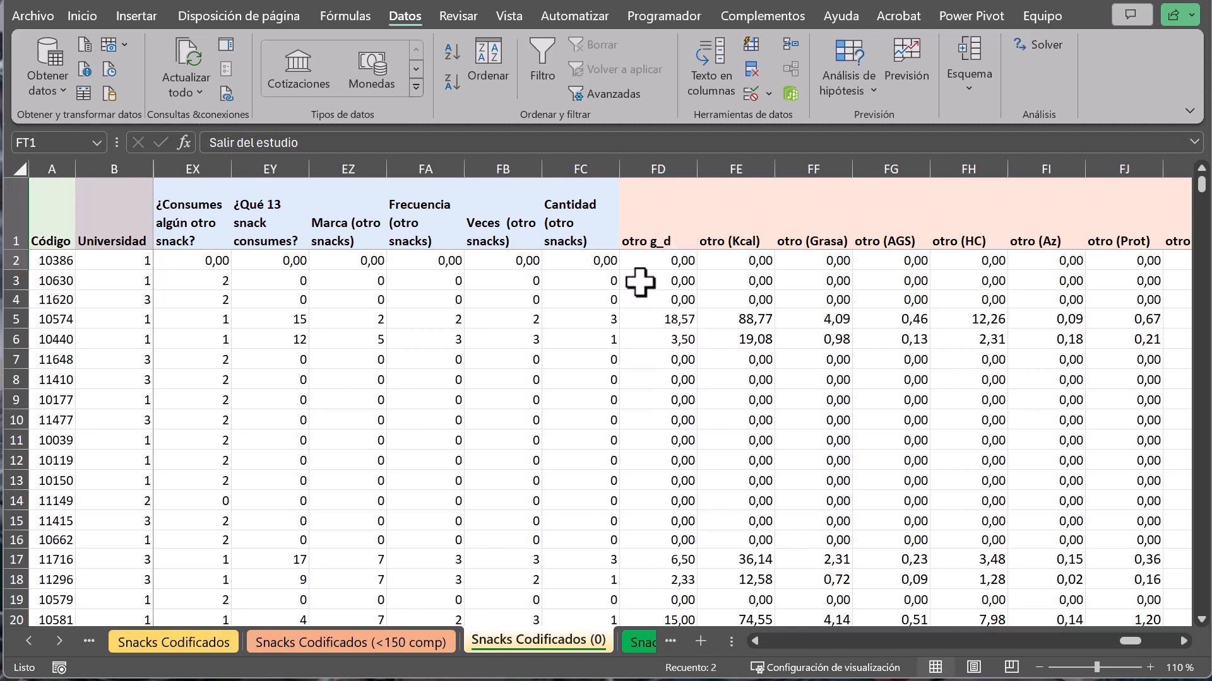
{"action": "left_click", "coordinate": [298, 643]}
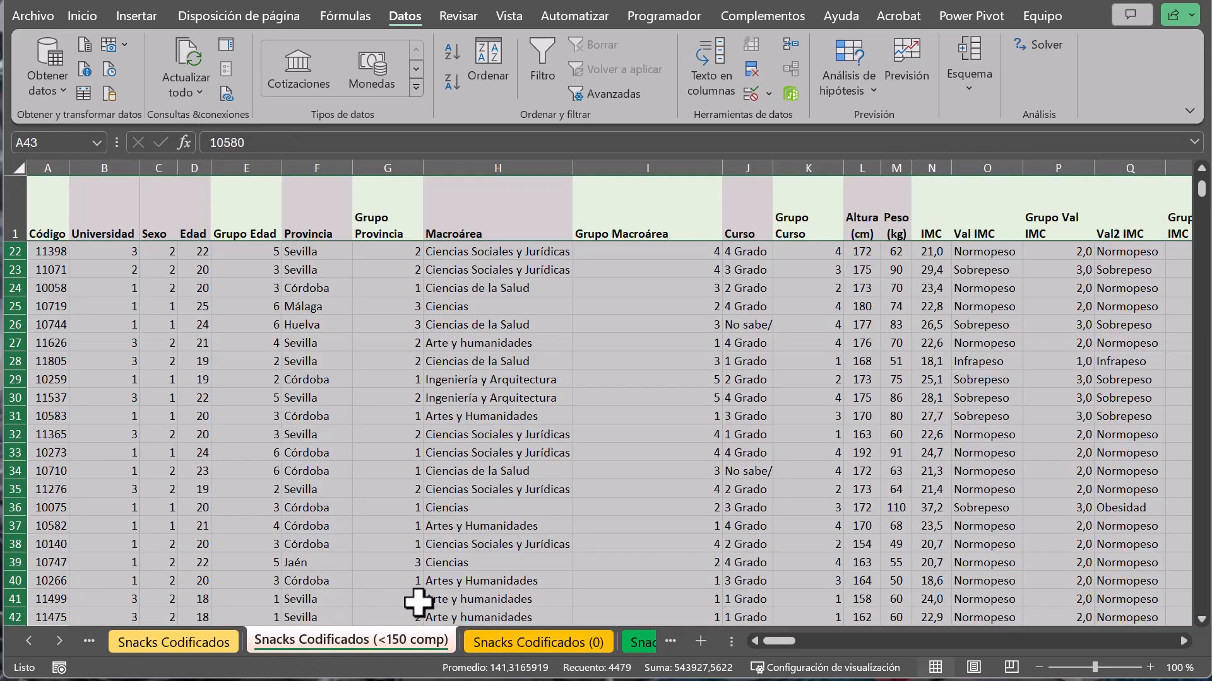
{"action": "left_click_drag", "start_coordinate": [769, 635], "coordinate": [915, 645]}
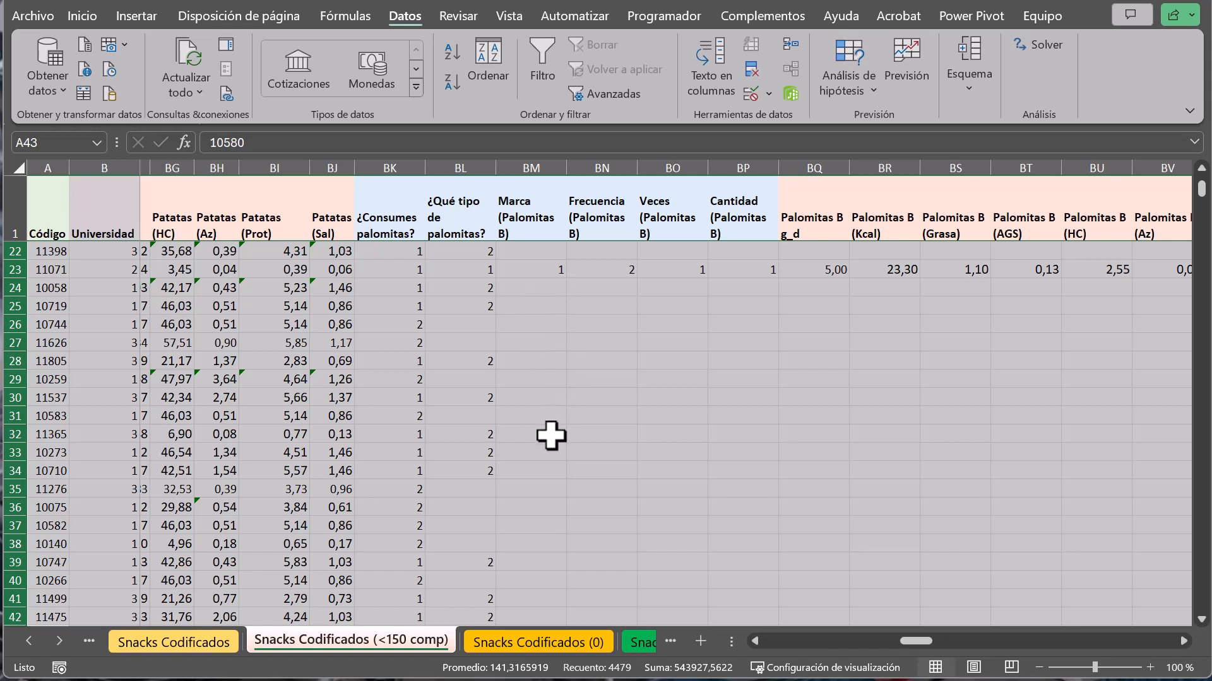
- Revisit the Snacks Codificados (0) sheet and review the fully coded variables in the Snacks SPSS sheet from the first column
{"action": "left_click", "coordinate": [527, 641]}
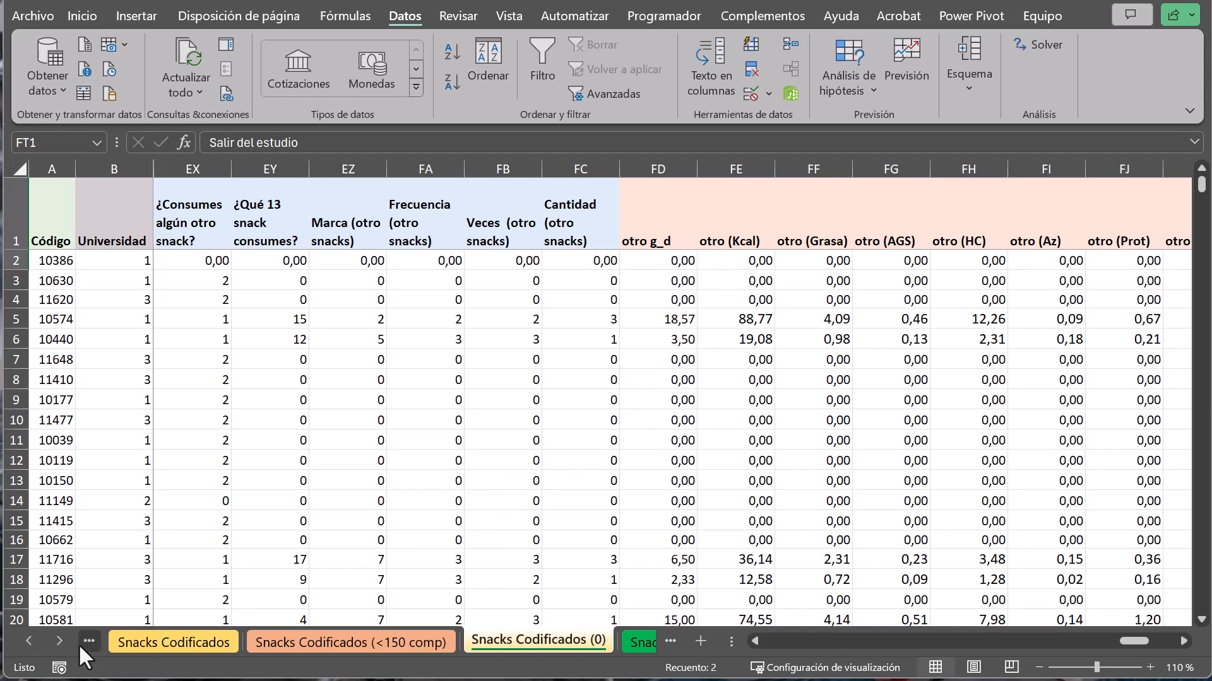
{"action": "left_click", "coordinate": [59, 642]}
{"action": "left_click", "coordinate": [60, 642]}
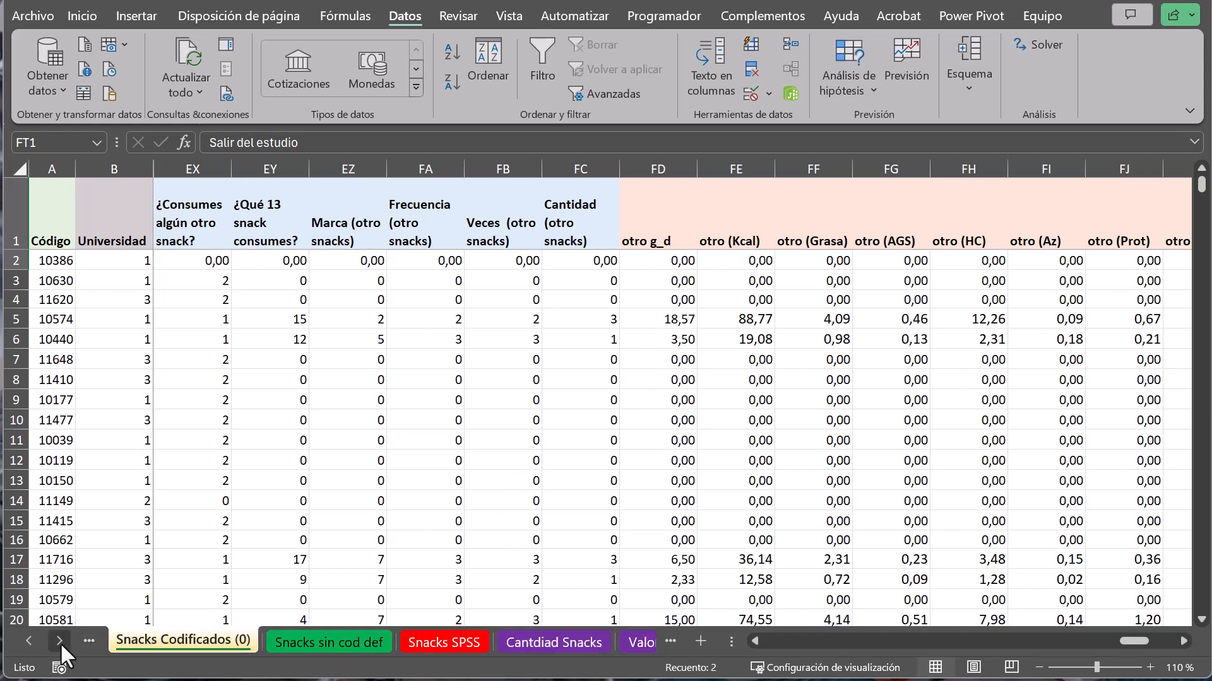
{"action": "left_click", "coordinate": [422, 640]}
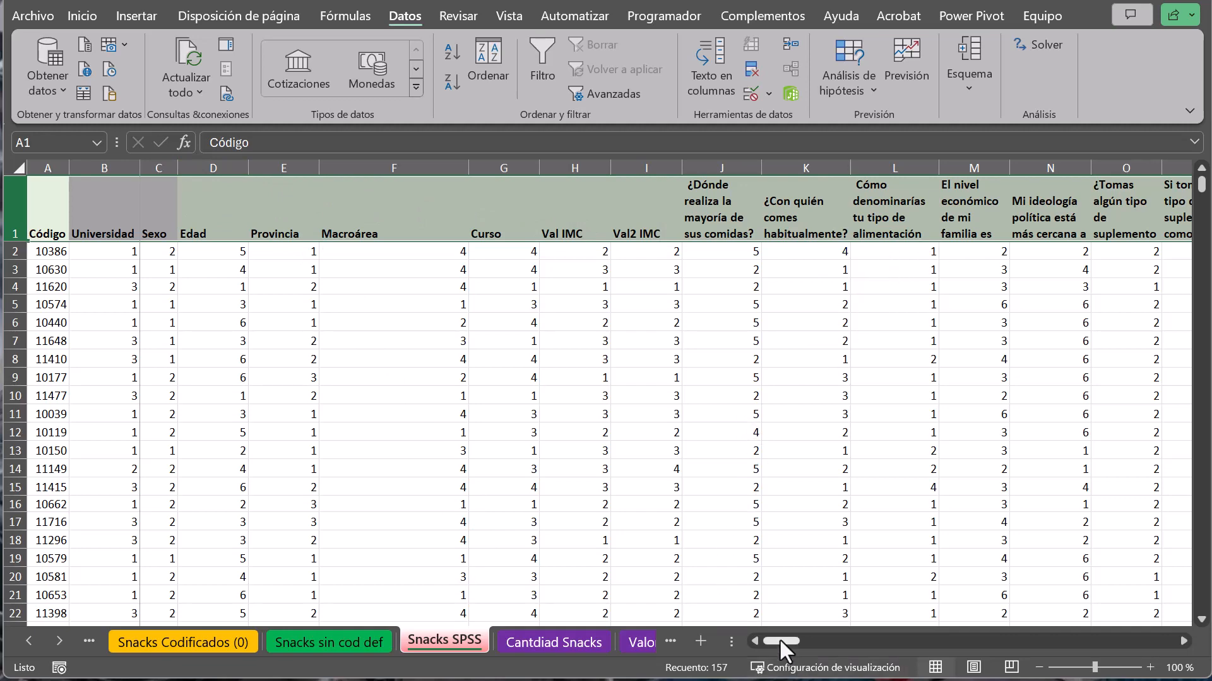
{"action": "left_click_drag", "start_coordinate": [778, 639], "coordinate": [755, 630]}
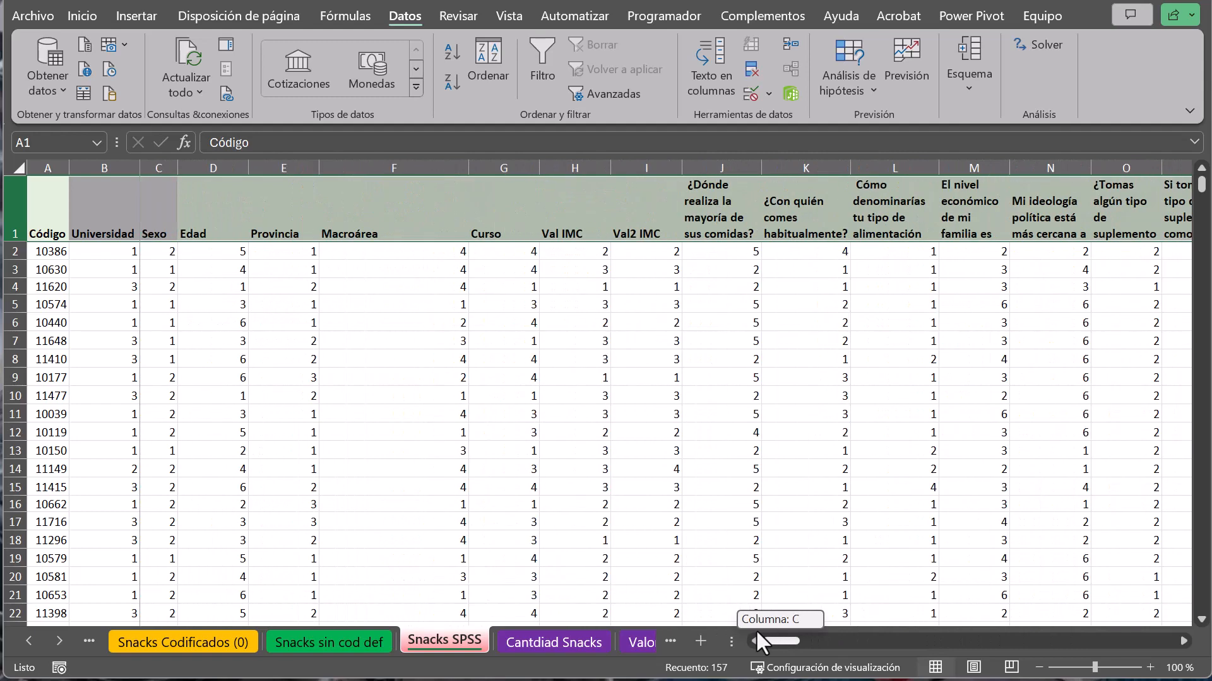
- View the uncoded data in the Snacks sin cod def sheet, and save the workbook
{"action": "left_click", "coordinate": [330, 641]}
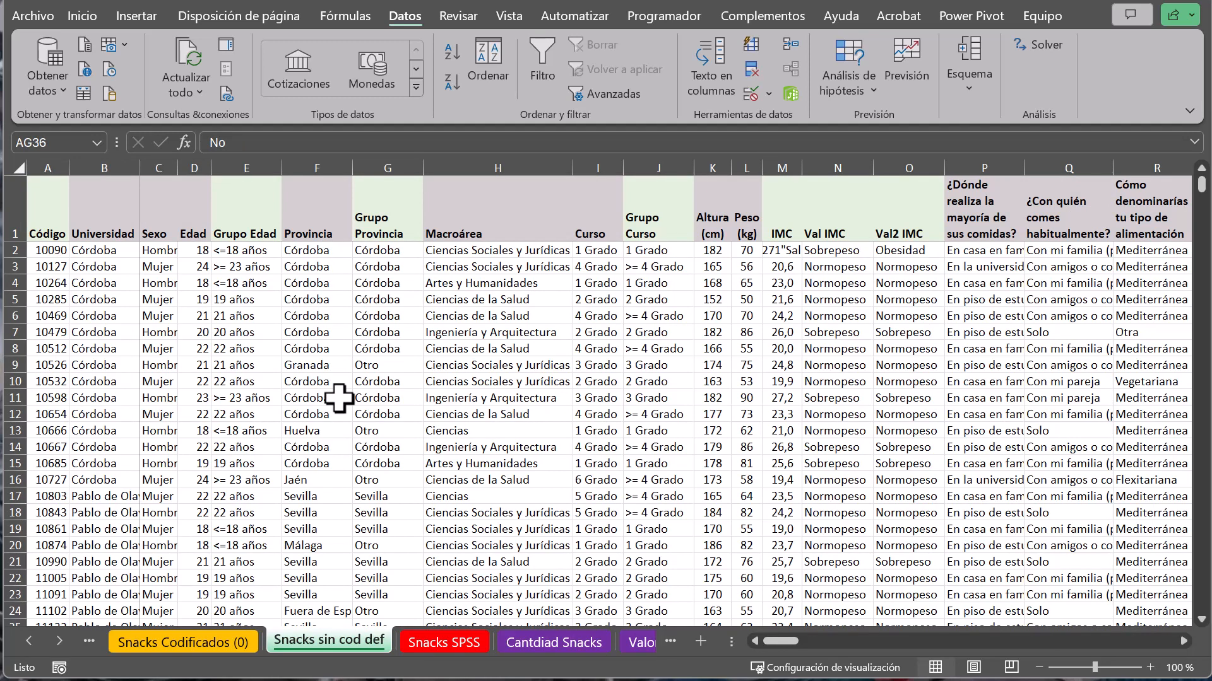
{"action": "left_click", "coordinate": [417, 383]}
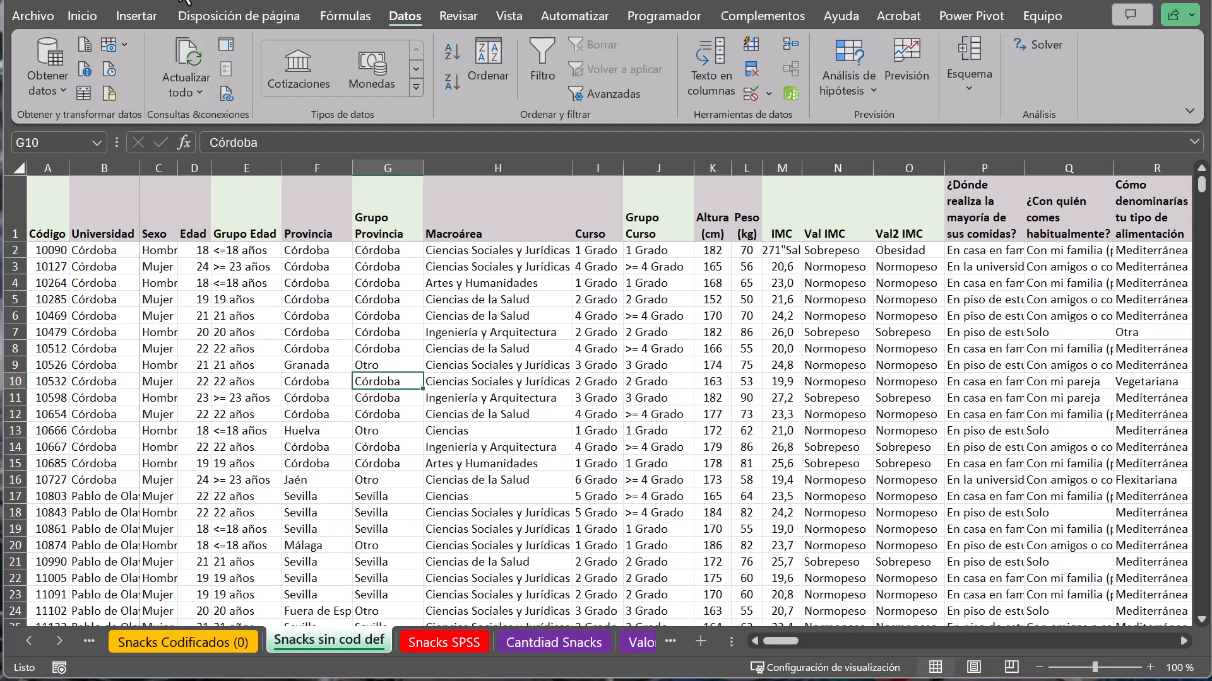
{"action": "key", "text": "ctrl+s"}
{"action": "left_click", "coordinate": [449, 640]}
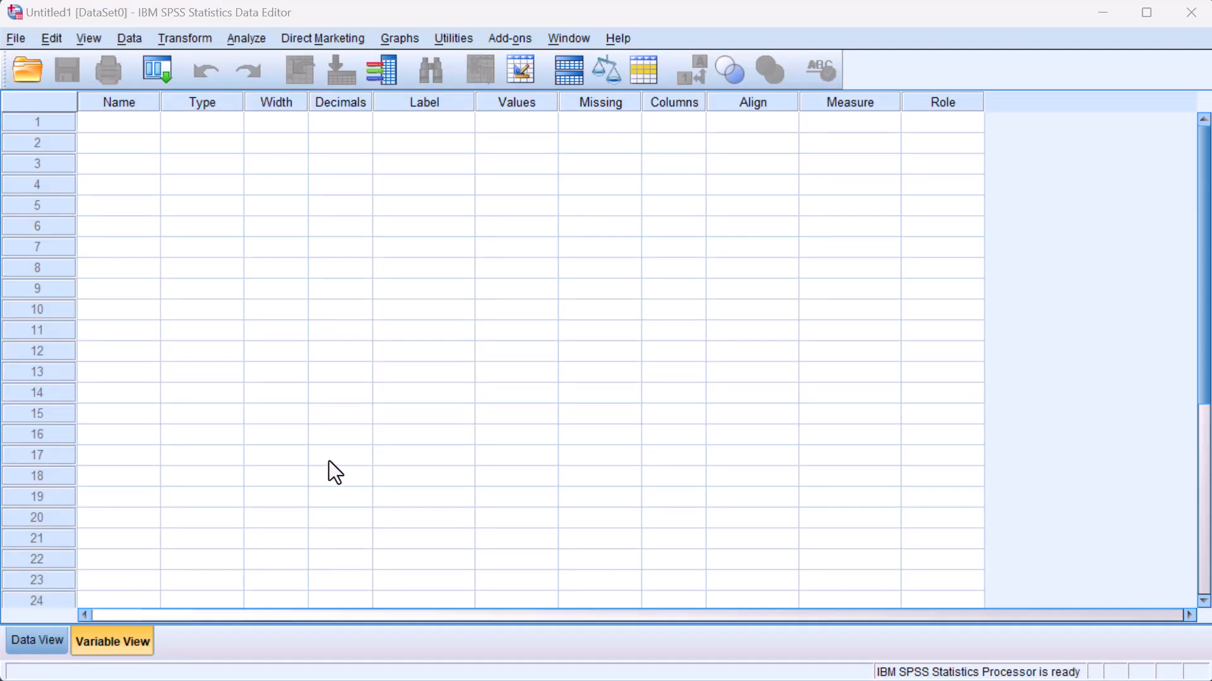
- Switch to IBM SPSS Statistics and open the Excel file TFG snacks 3 UNIV (24_05_08).xlsx as a data source
{"action": "left_click", "coordinate": [18, 74]}
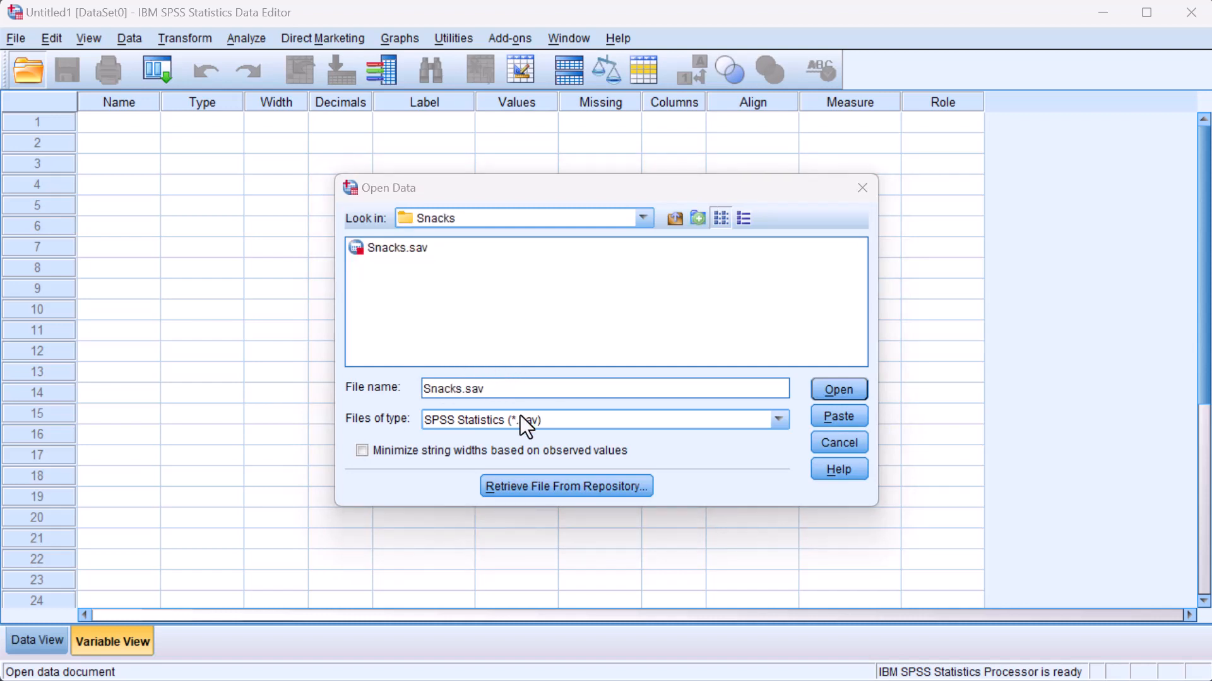
{"action": "left_click", "coordinate": [779, 420]}
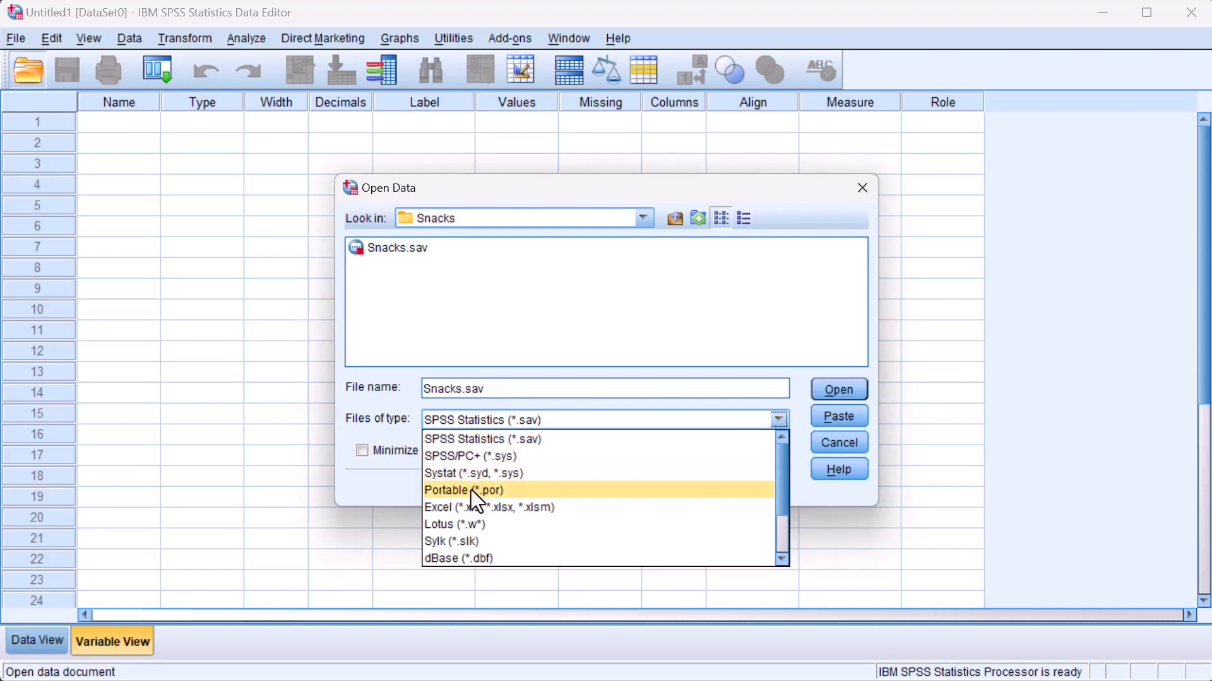
{"action": "left_click", "coordinate": [462, 507]}
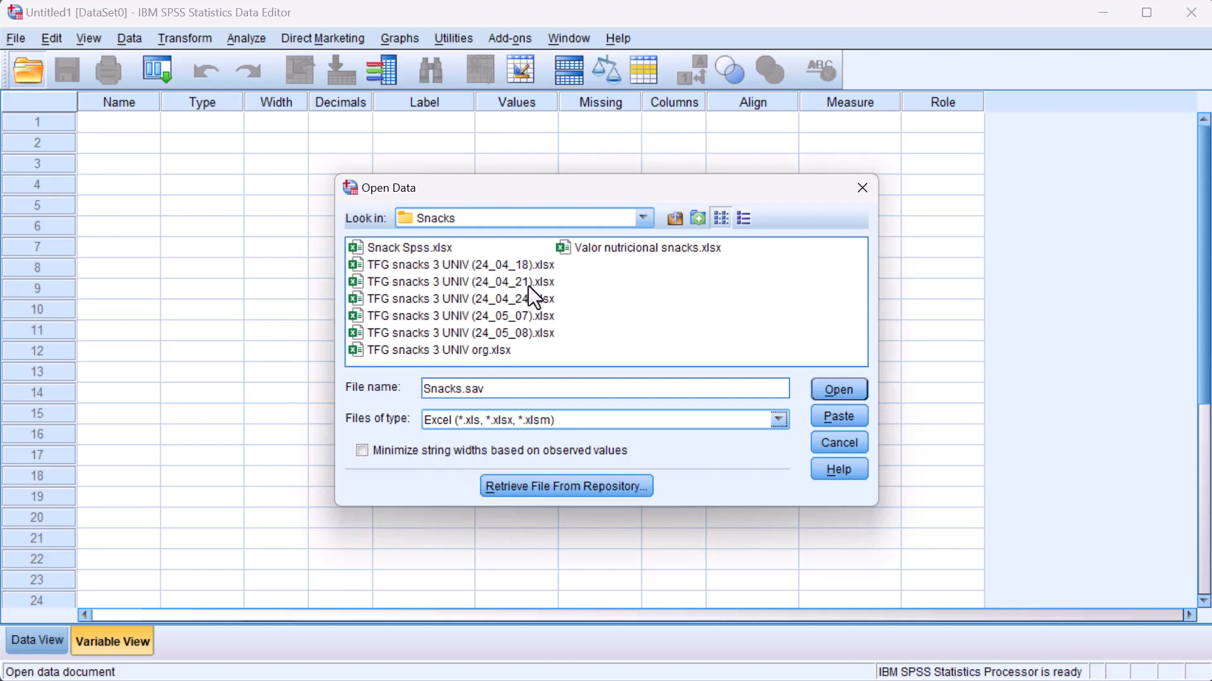
{"action": "left_click", "coordinate": [494, 339]}
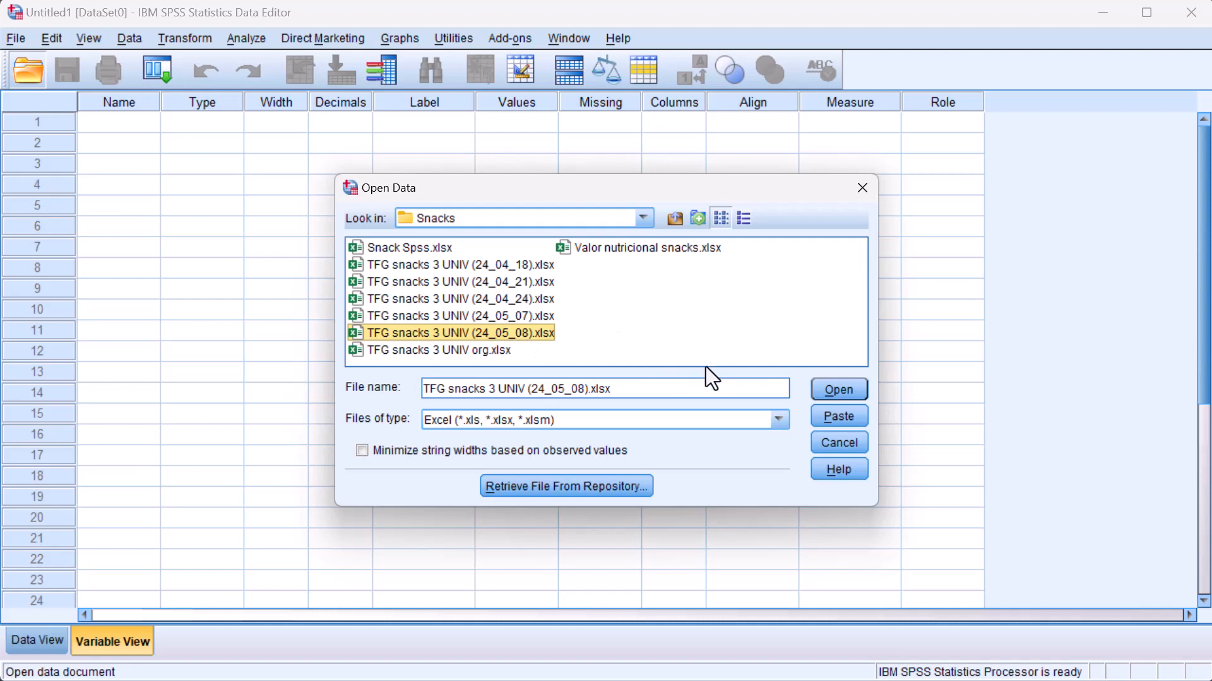
{"action": "left_click", "coordinate": [827, 392]}
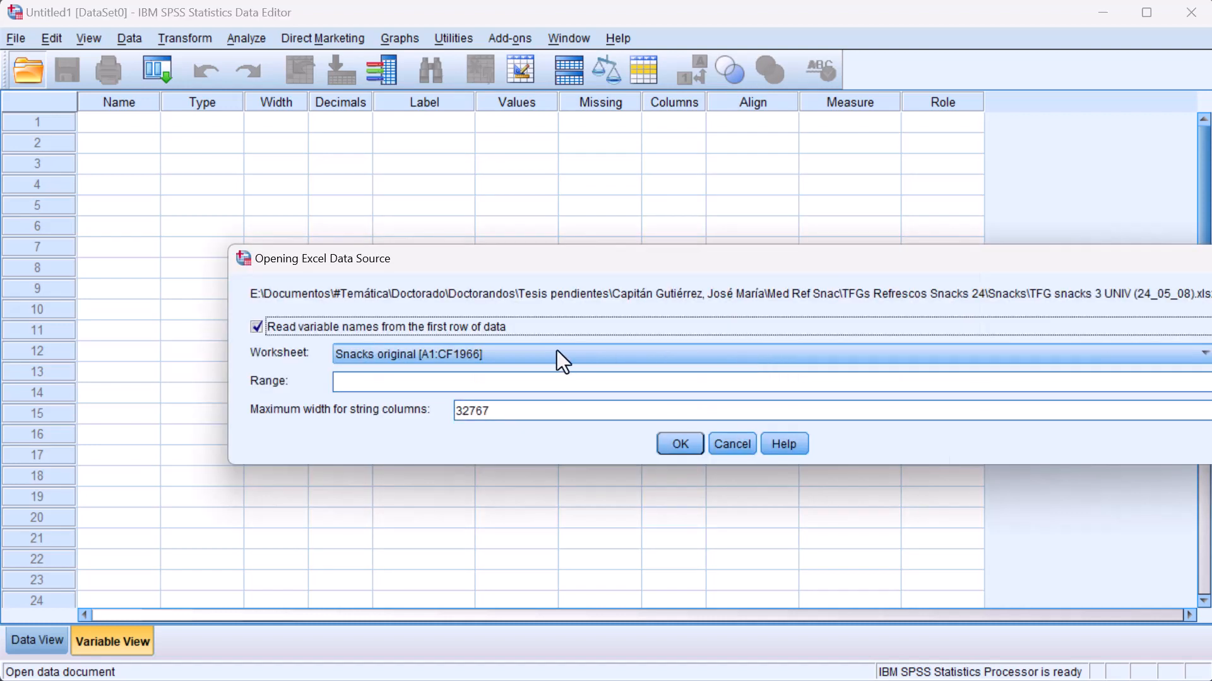
- Import the Snacks SPSS worksheet from the Excel data source into a new dataset
{"action": "left_click", "coordinate": [549, 354]}
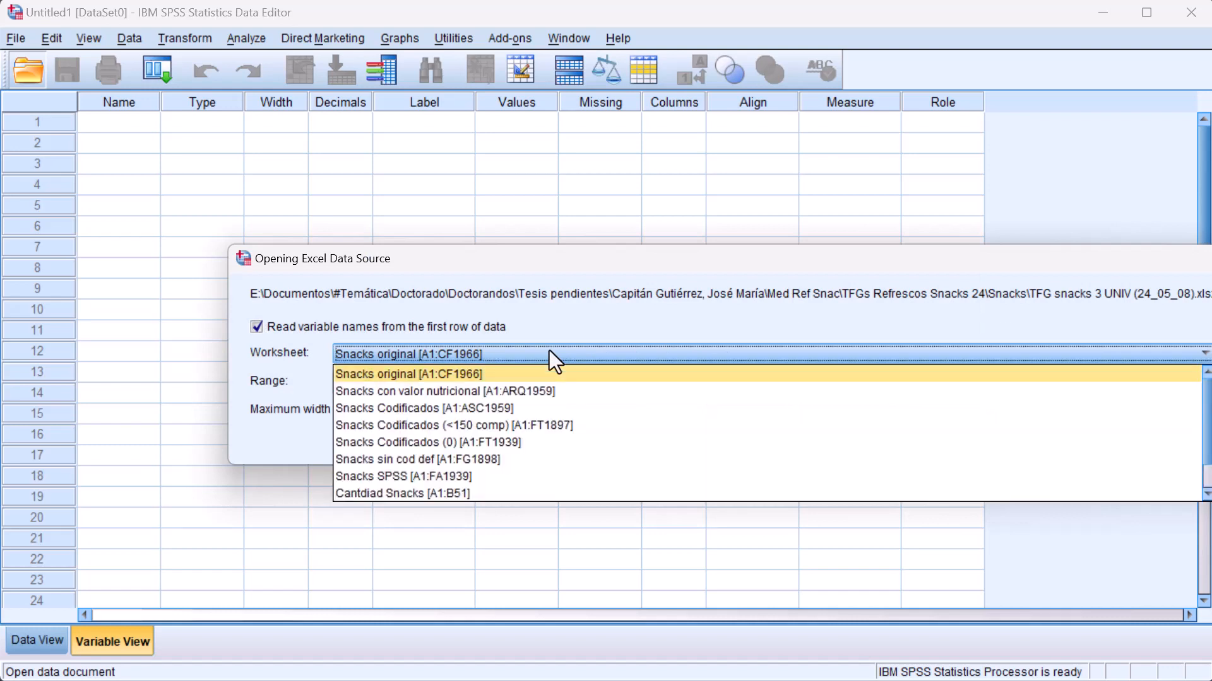
{"action": "scroll", "coordinate": [524, 373], "scroll_direction": "down", "scroll_amount": 1}
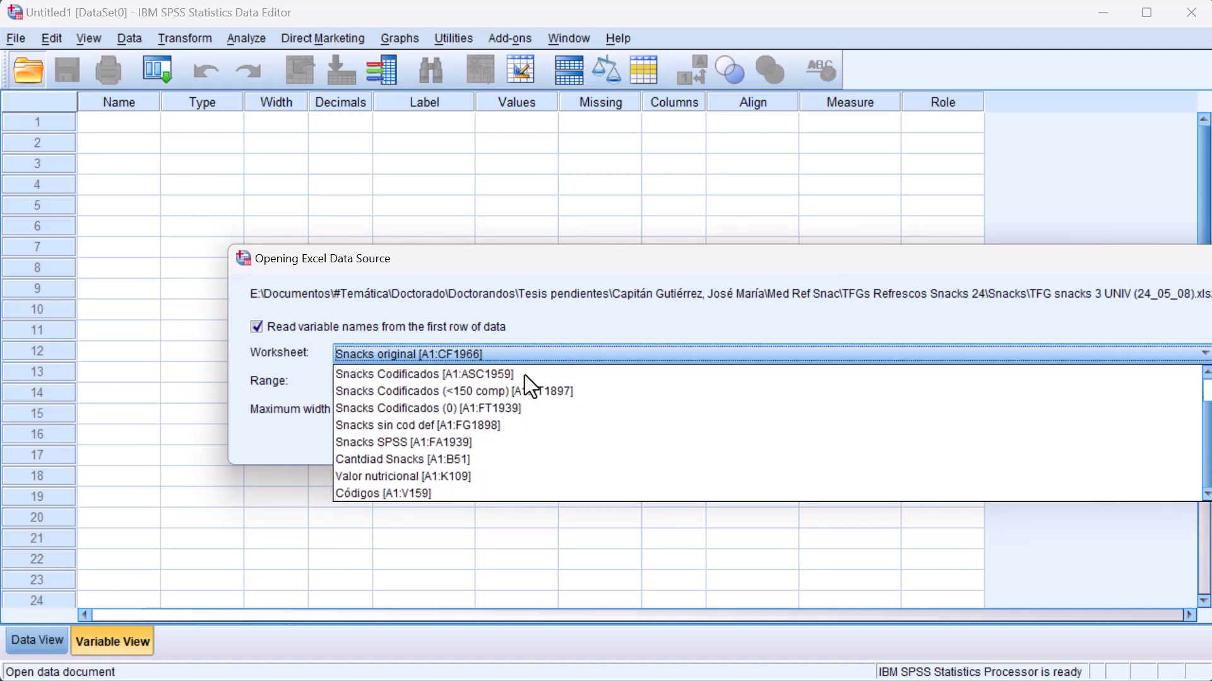
{"action": "left_click", "coordinate": [376, 443]}
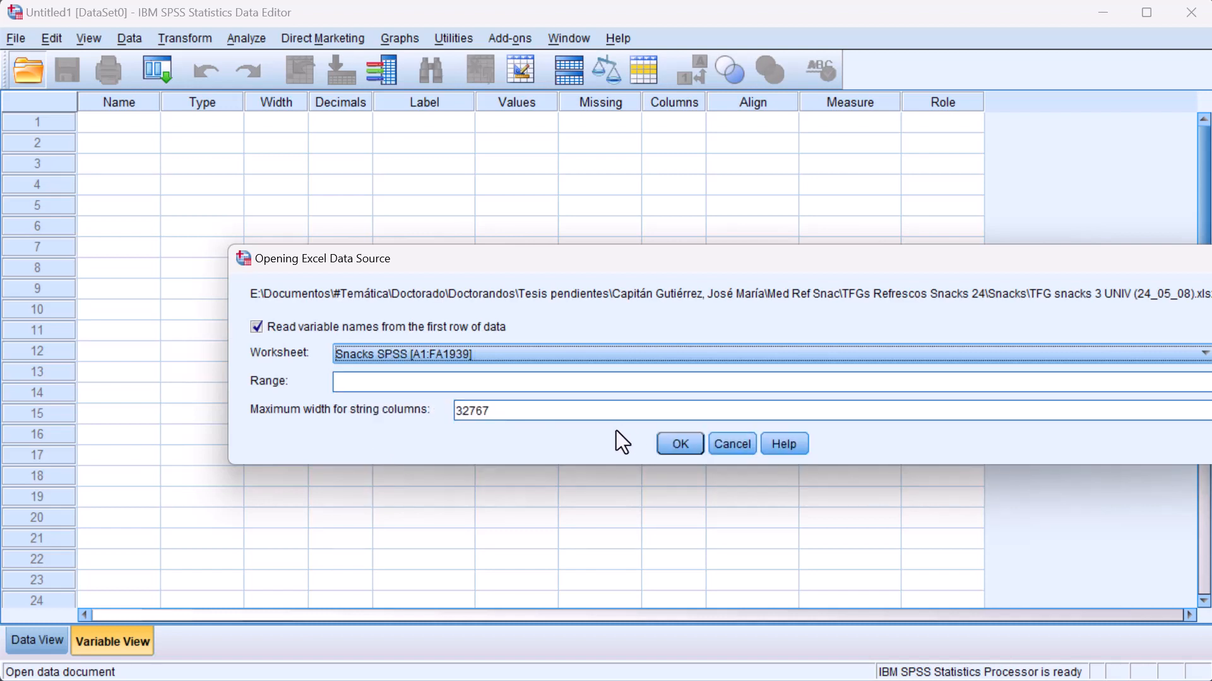
{"action": "left_click", "coordinate": [672, 443]}
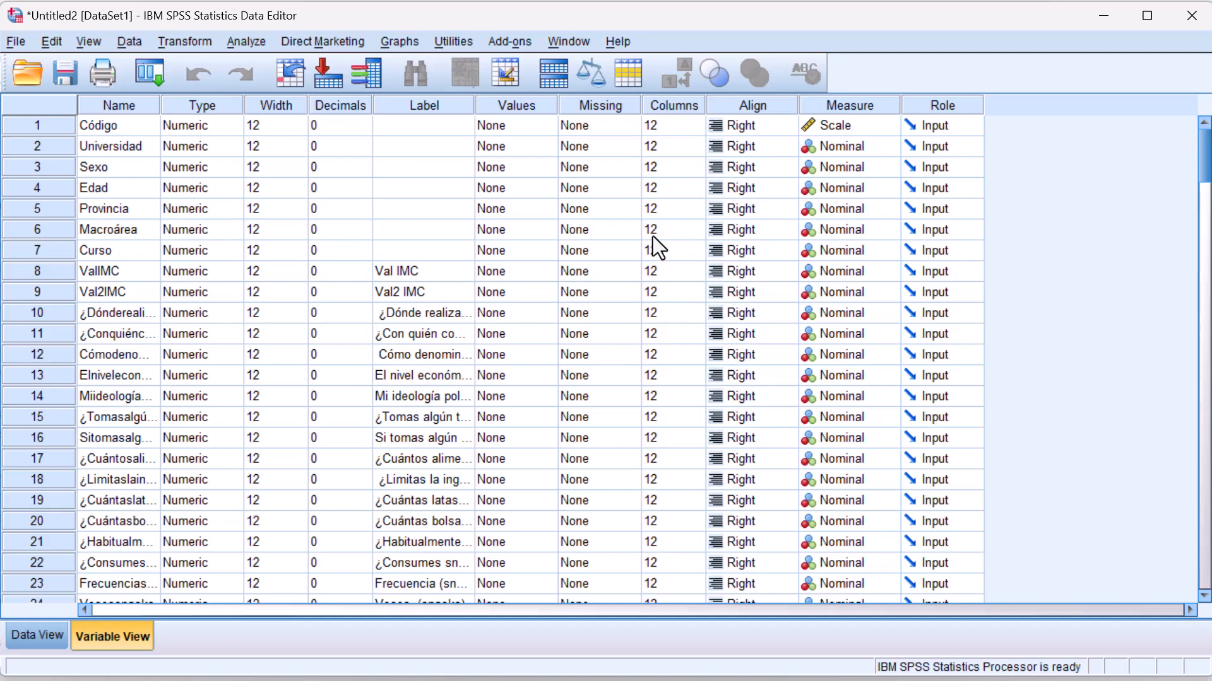
- Open the value labels of the Código variable and add the label Córdoba for value 1
{"action": "left_click", "coordinate": [531, 128]}
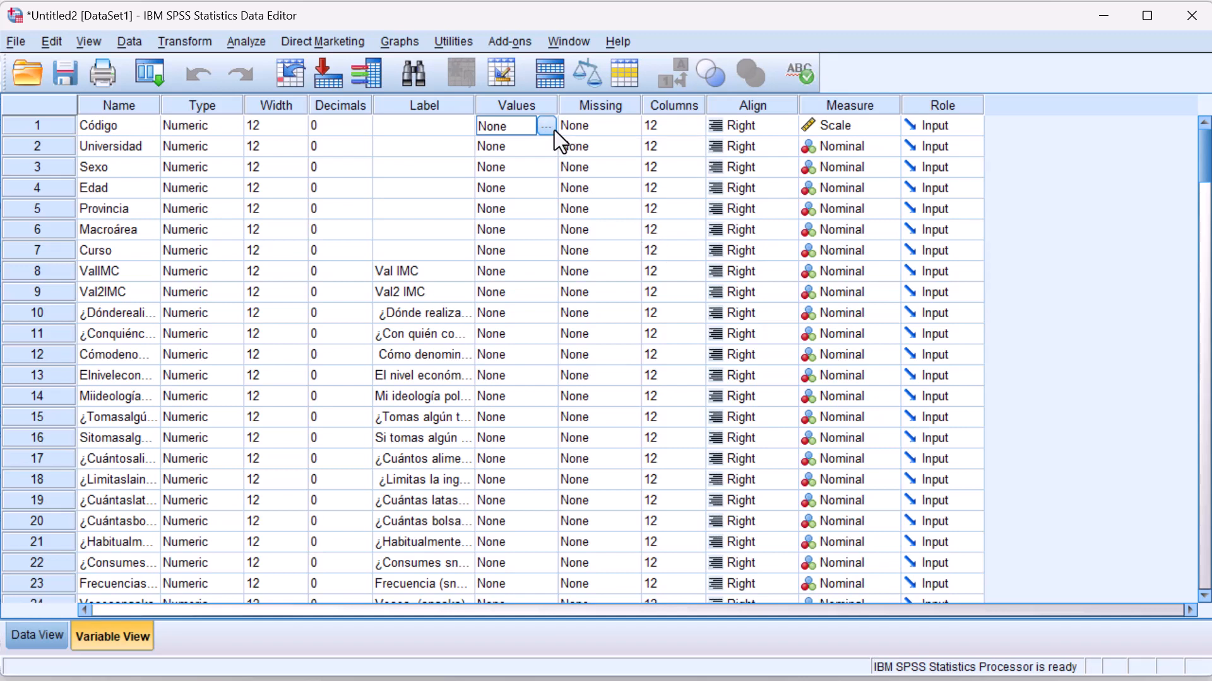
{"action": "left_click", "coordinate": [547, 128]}
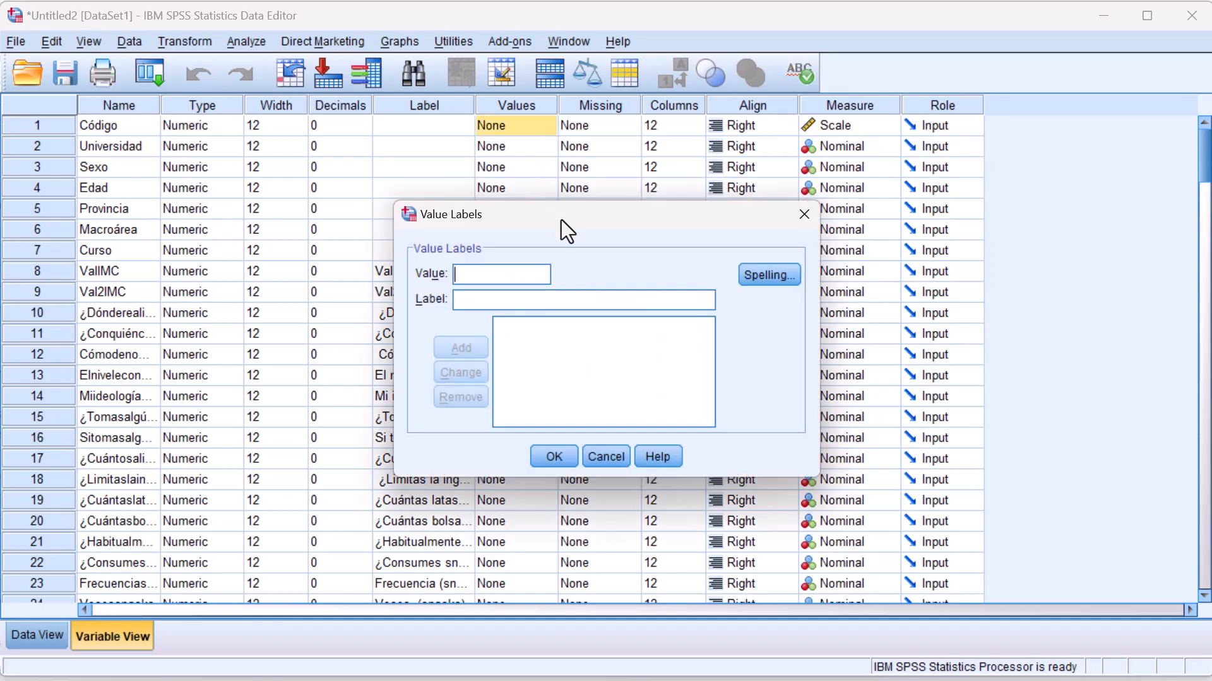
{"action": "type", "text": "1"}
{"action": "left_click", "coordinate": [516, 299]}
{"action": "type", "text": "Córdoba"}
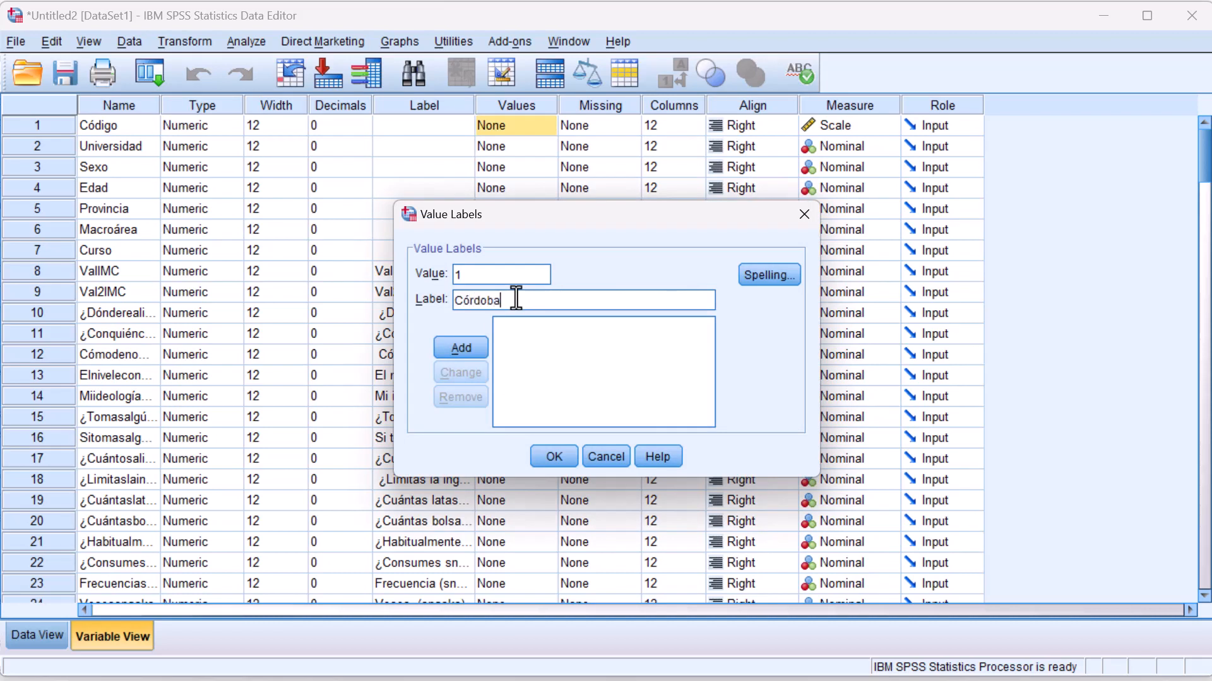
{"action": "left_click", "coordinate": [478, 346]}
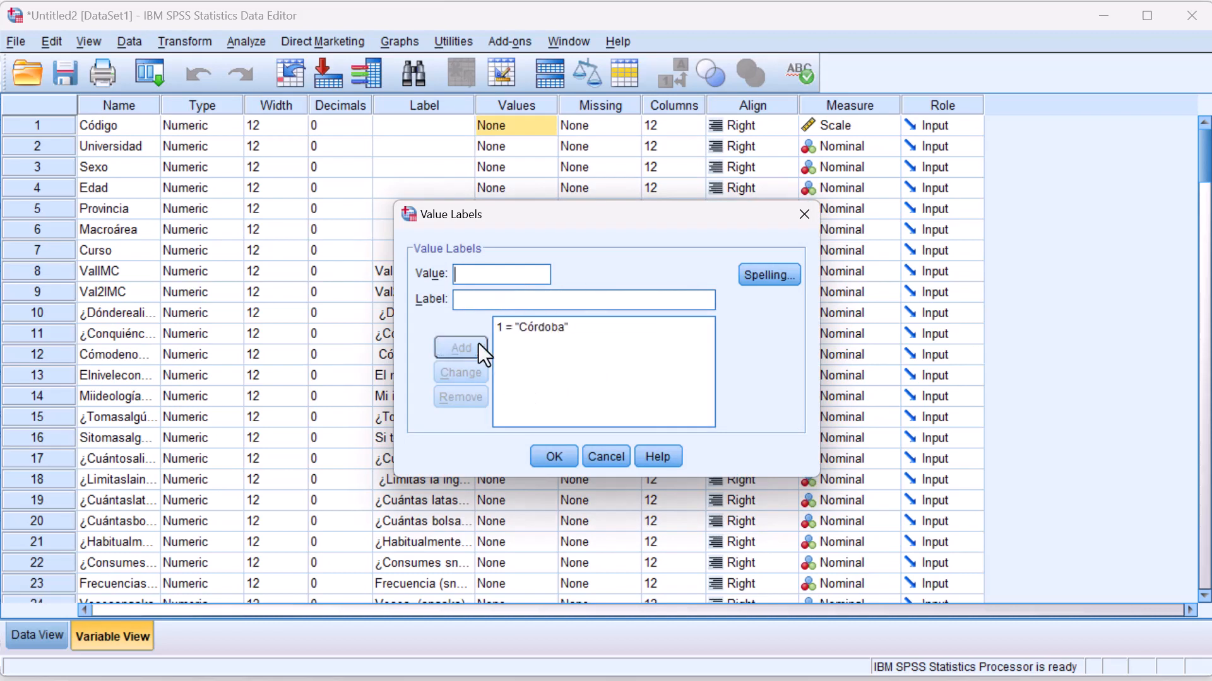
- Add the value labels 2 = Pablo de Olavide and 3 = Sevilla for Código, and apply the label set
{"action": "type", "text": "2"}
{"action": "left_click", "coordinate": [488, 299]}
{"action": "type", "text": "Pa"}
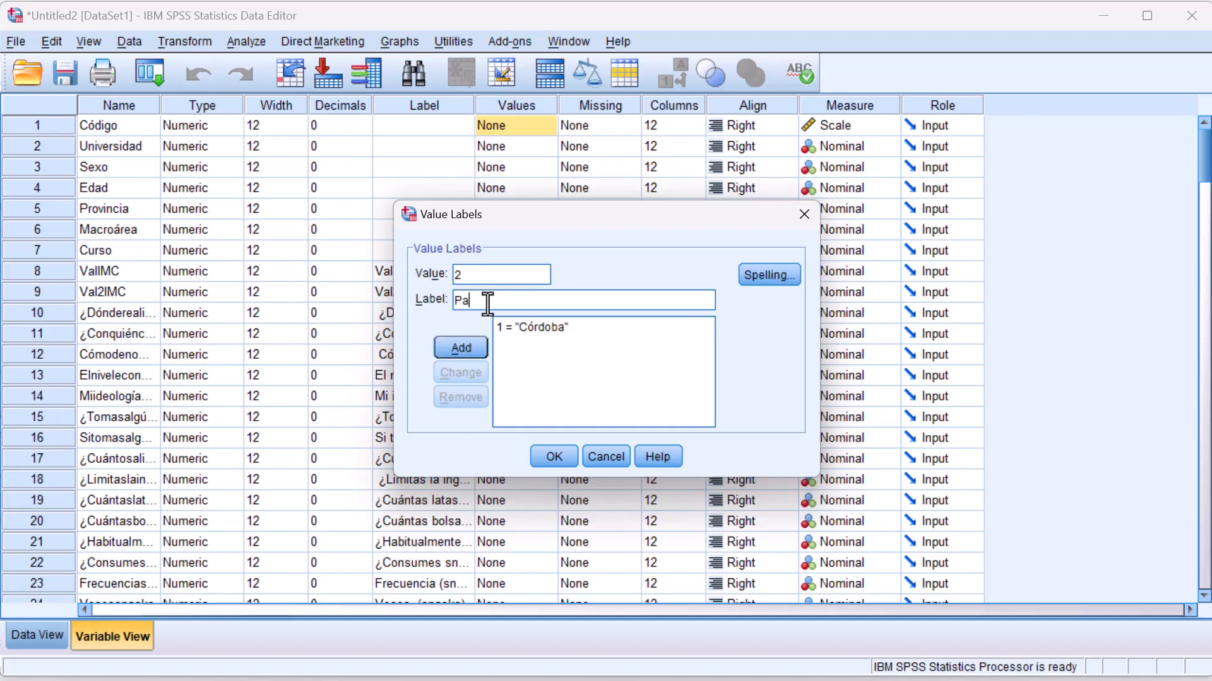
{"action": "type", "text": "blo de Olavide"}
{"action": "left_click", "coordinate": [474, 353]}
{"action": "type", "text": "3"}
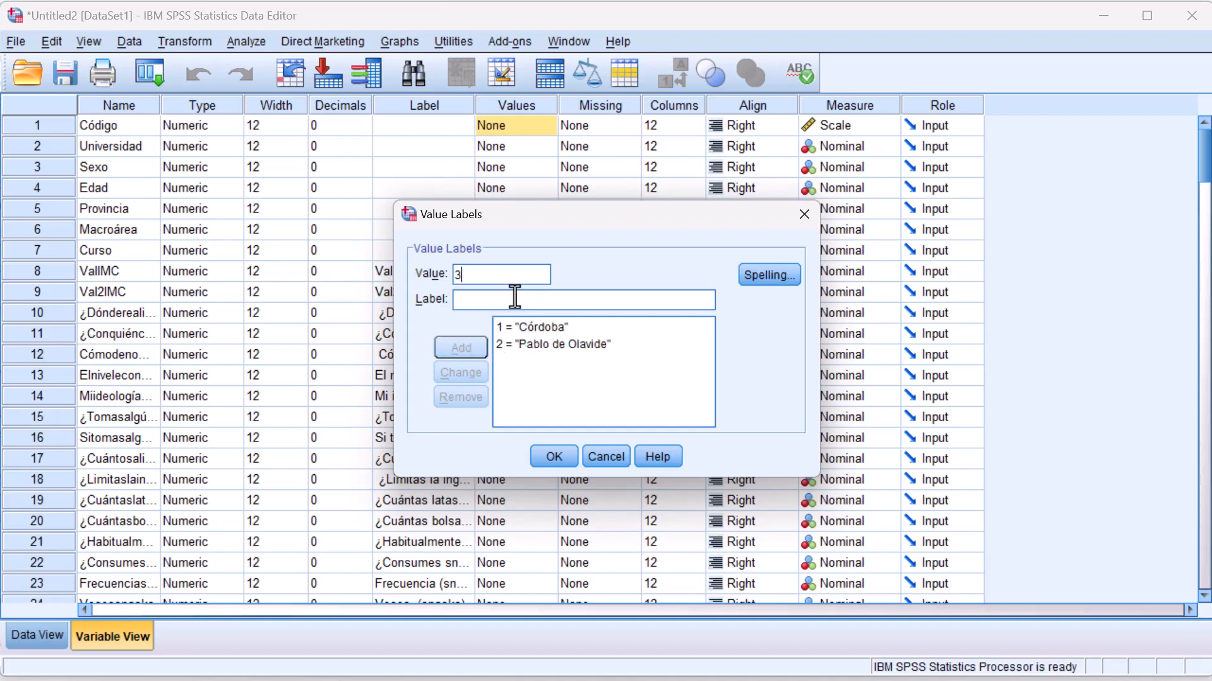
{"action": "left_click", "coordinate": [515, 297]}
{"action": "type", "text": "S"}
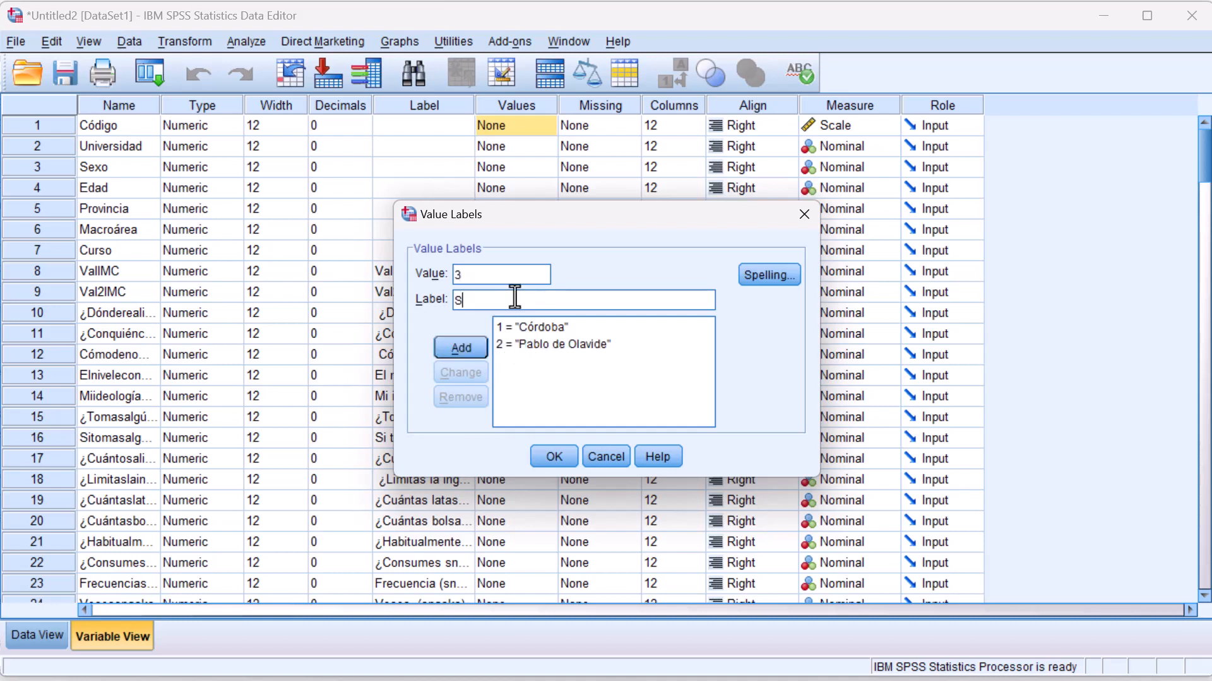
{"action": "type", "text": "evilla"}
{"action": "left_click", "coordinate": [459, 340]}
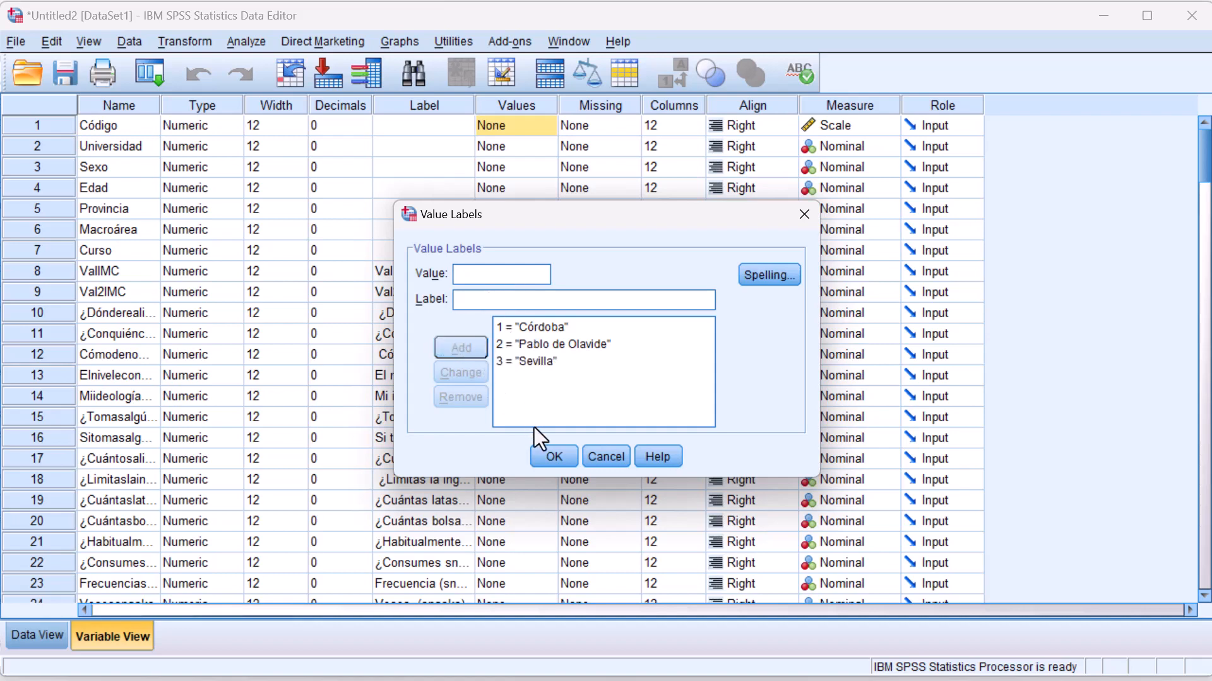
{"action": "left_click", "coordinate": [557, 453]}
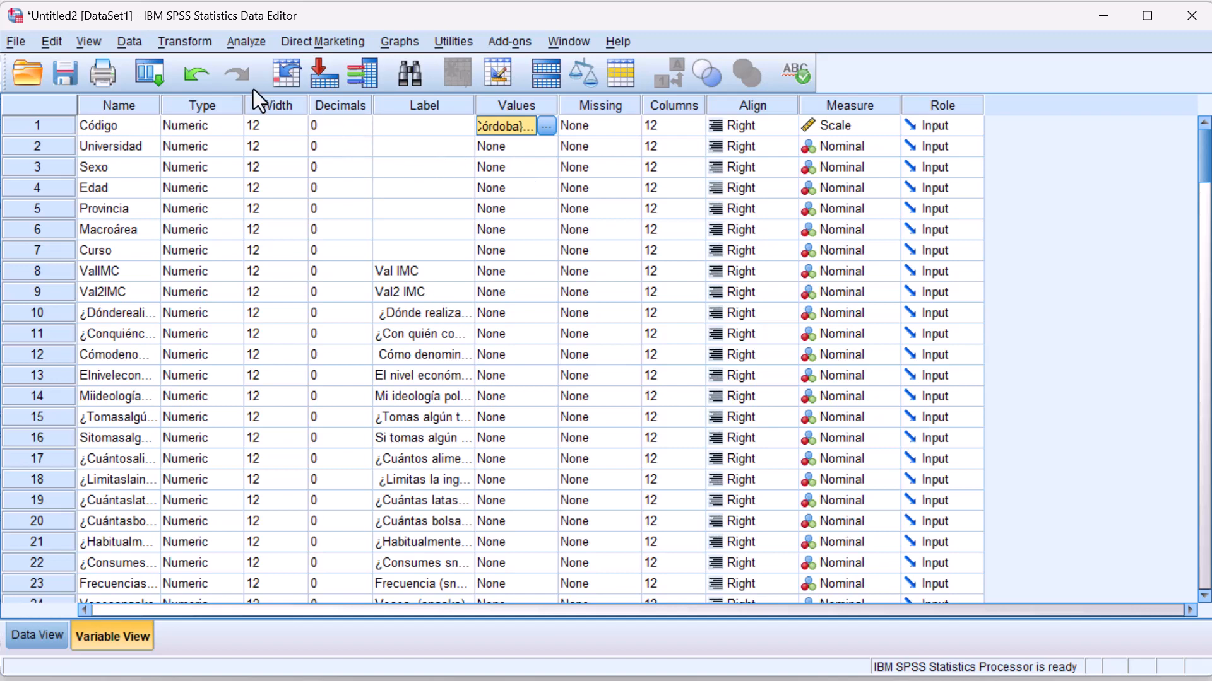
- Save the dataset as Snacks.sav in the Snacks folder, replacing the existing file
{"action": "left_click", "coordinate": [63, 82]}
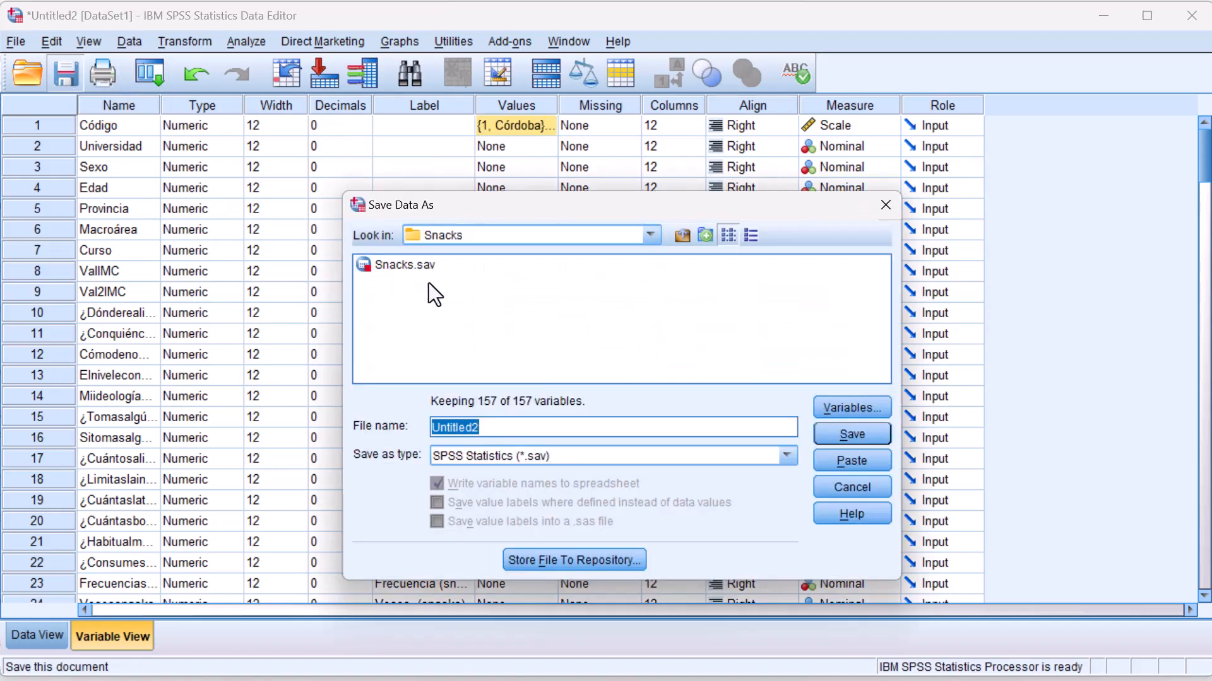
{"action": "left_click", "coordinate": [419, 265]}
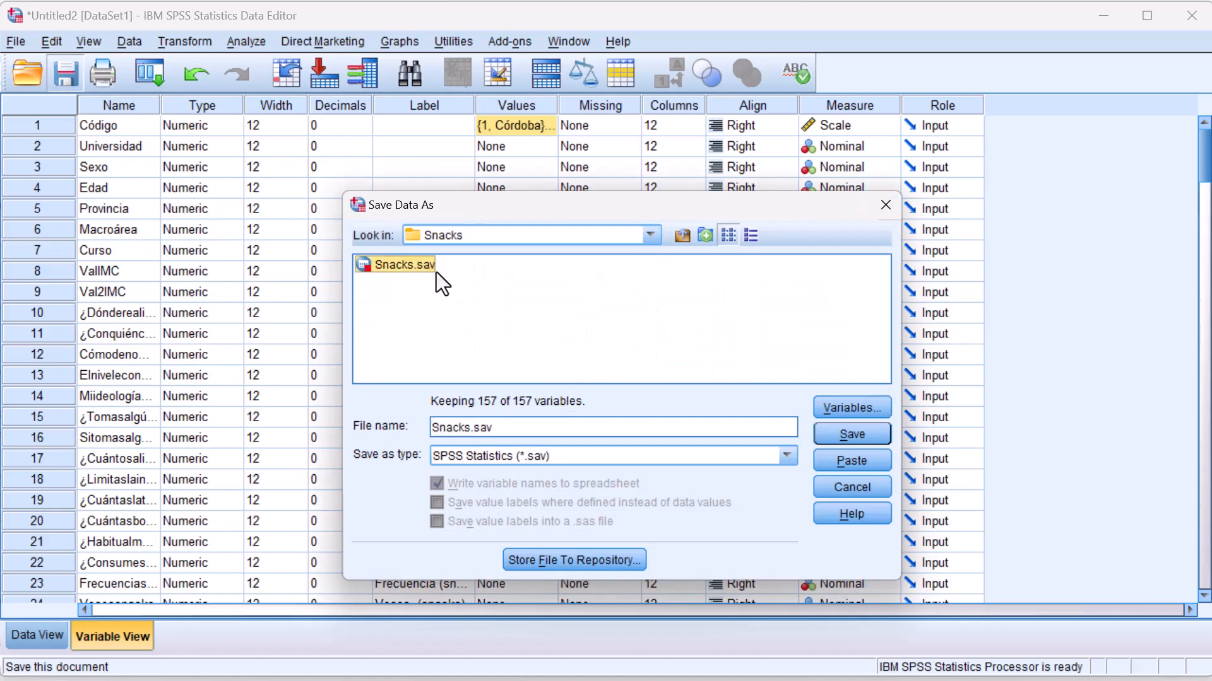
{"action": "left_click", "coordinate": [843, 437]}
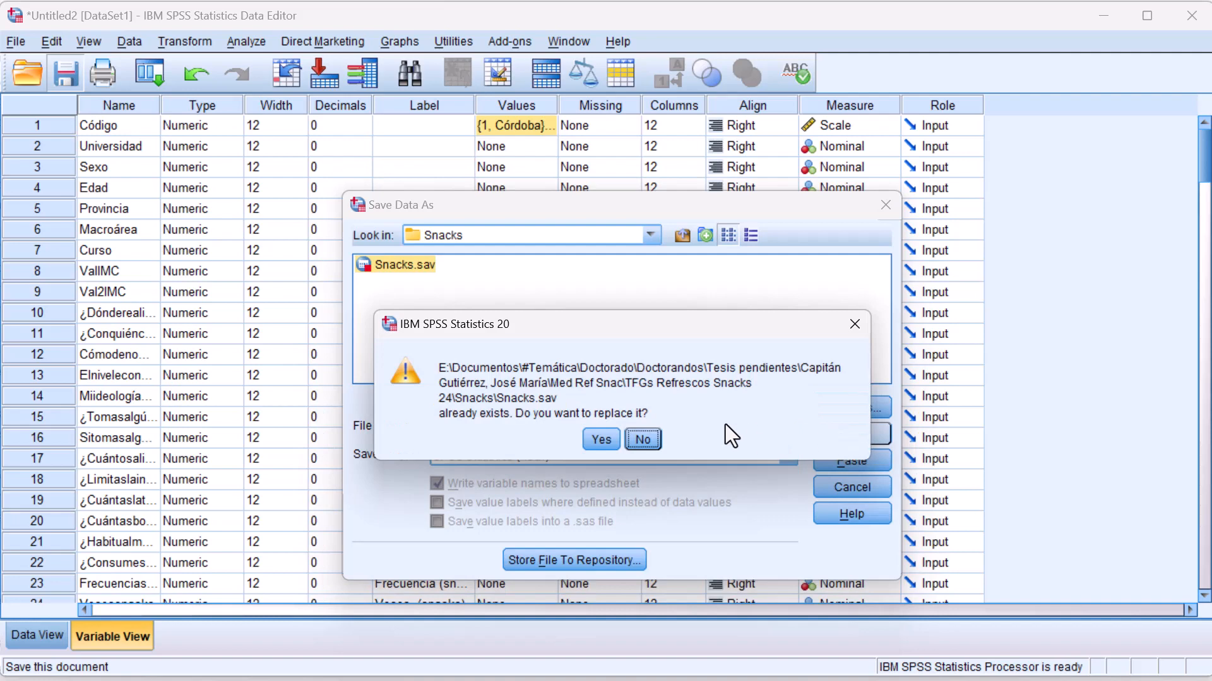
{"action": "left_click", "coordinate": [599, 440]}
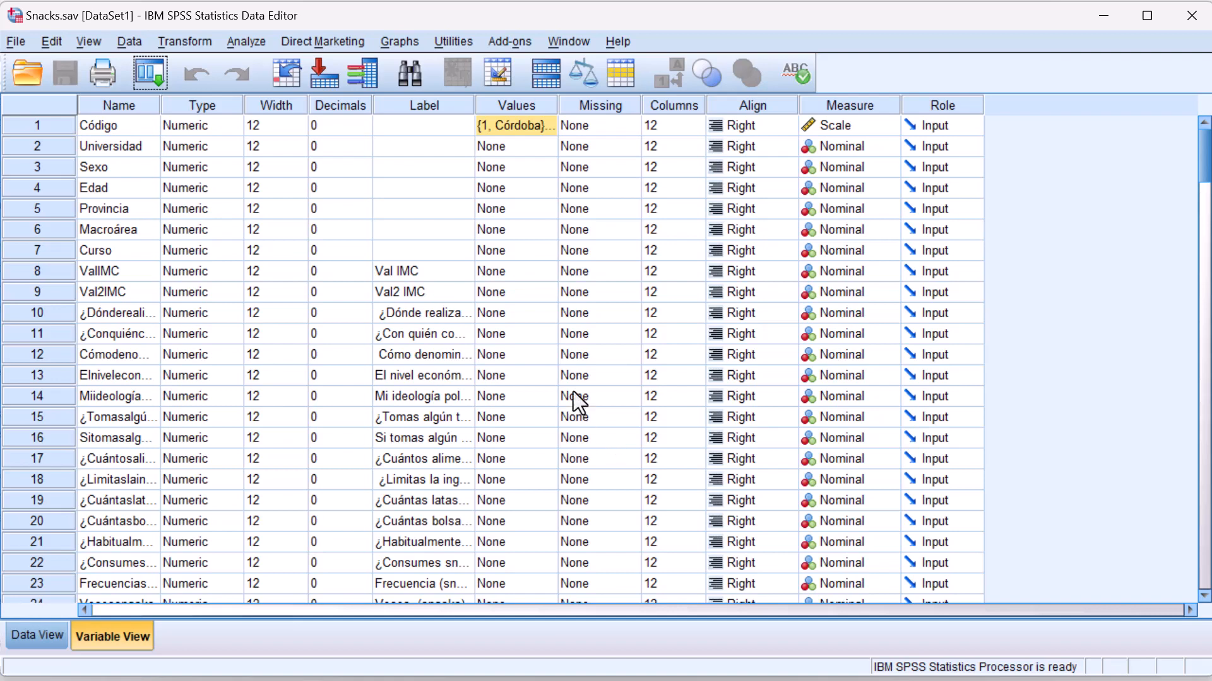
- Open the legacy nonparametric test for two independent samples and enlarge its dialog to show more of the variable list
{"action": "left_click", "coordinate": [241, 42]}
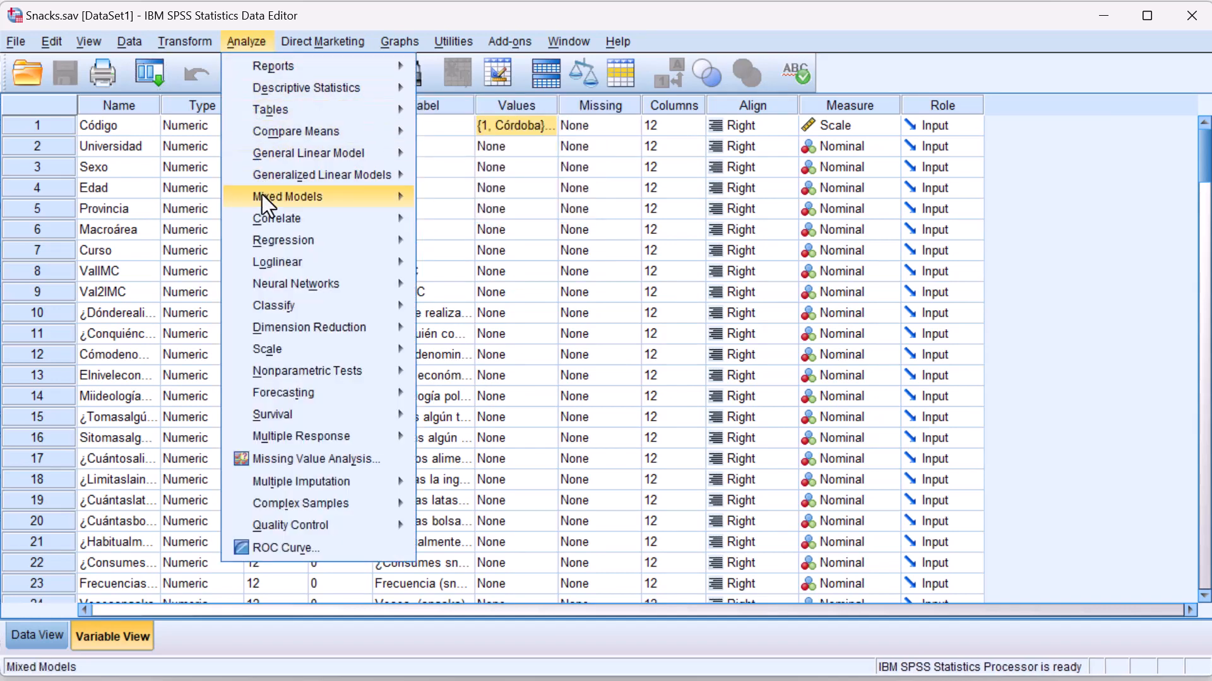
{"action": "mouse_move", "coordinate": [308, 373]}
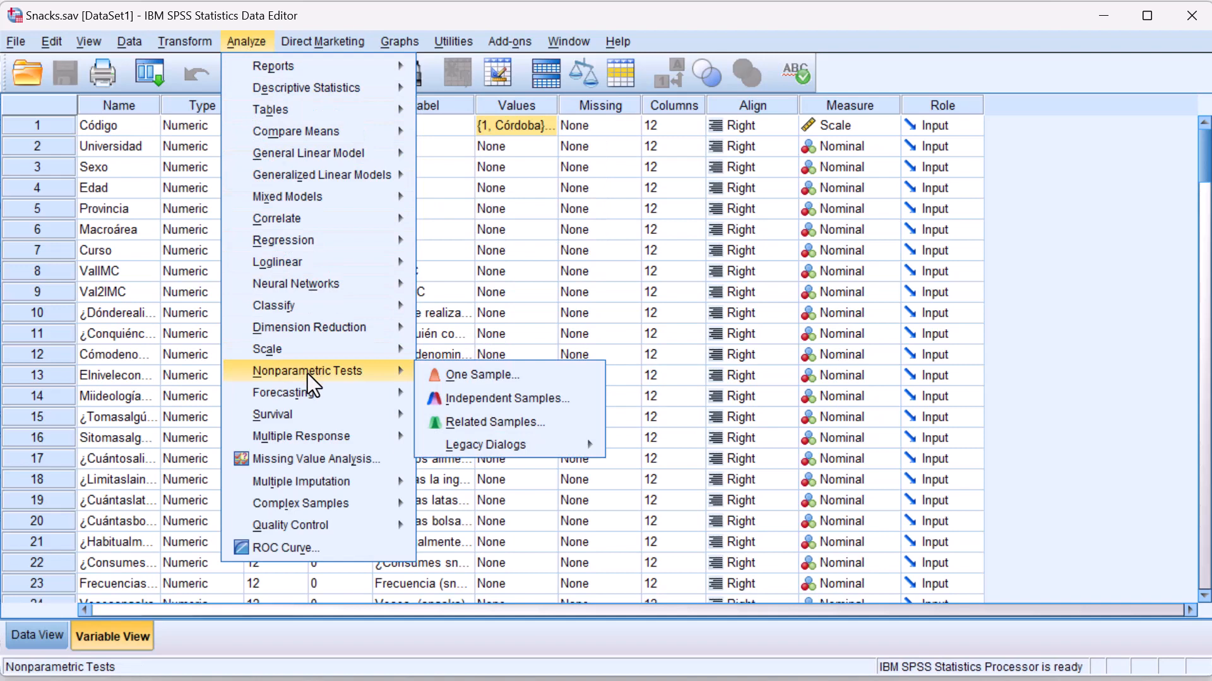
{"action": "mouse_move", "coordinate": [476, 446]}
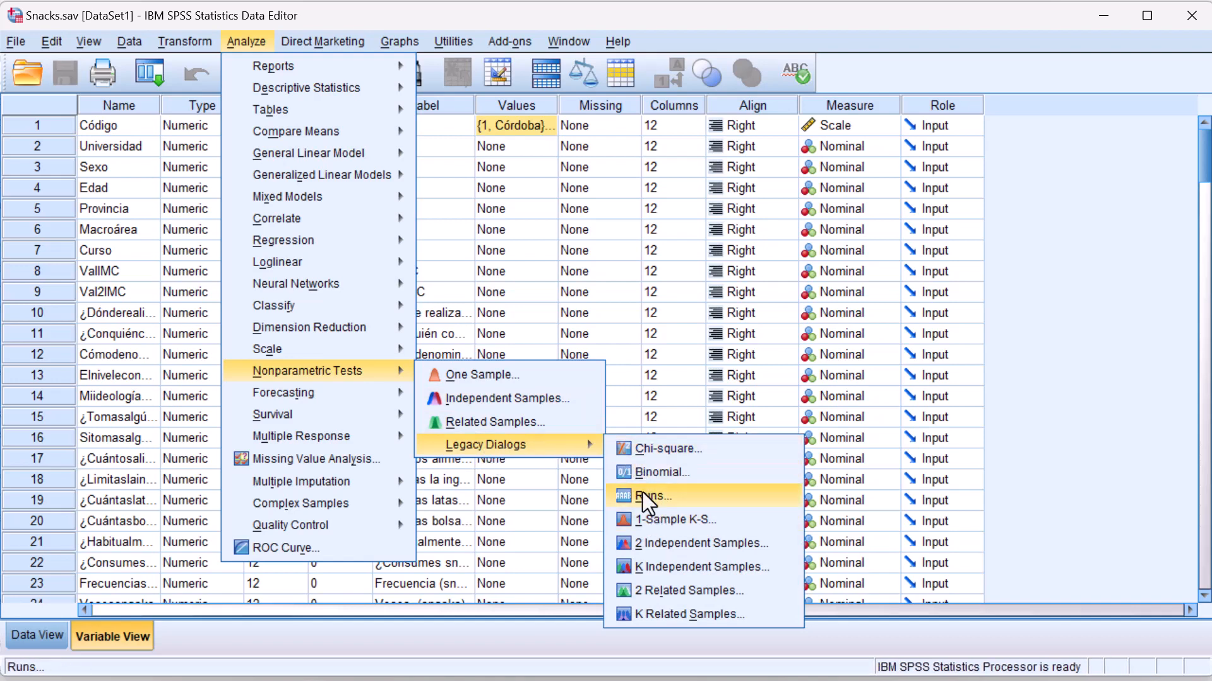
{"action": "left_click", "coordinate": [673, 551]}
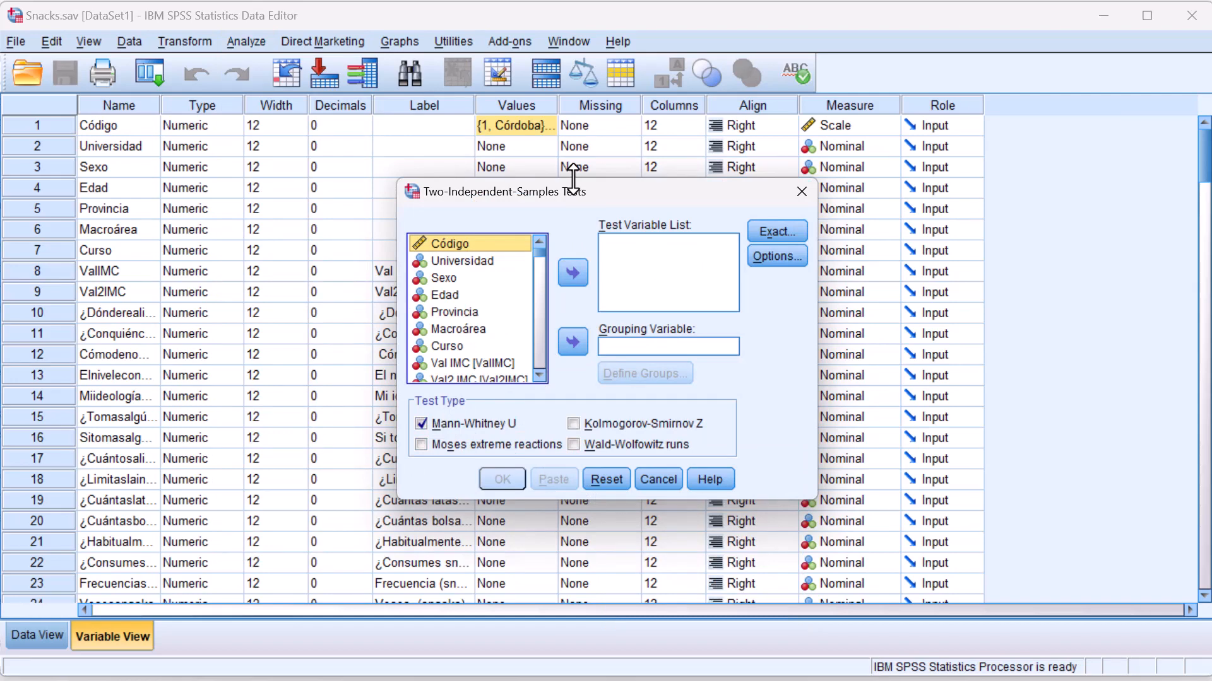
{"action": "left_click_drag", "start_coordinate": [573, 179], "coordinate": [555, 6]}
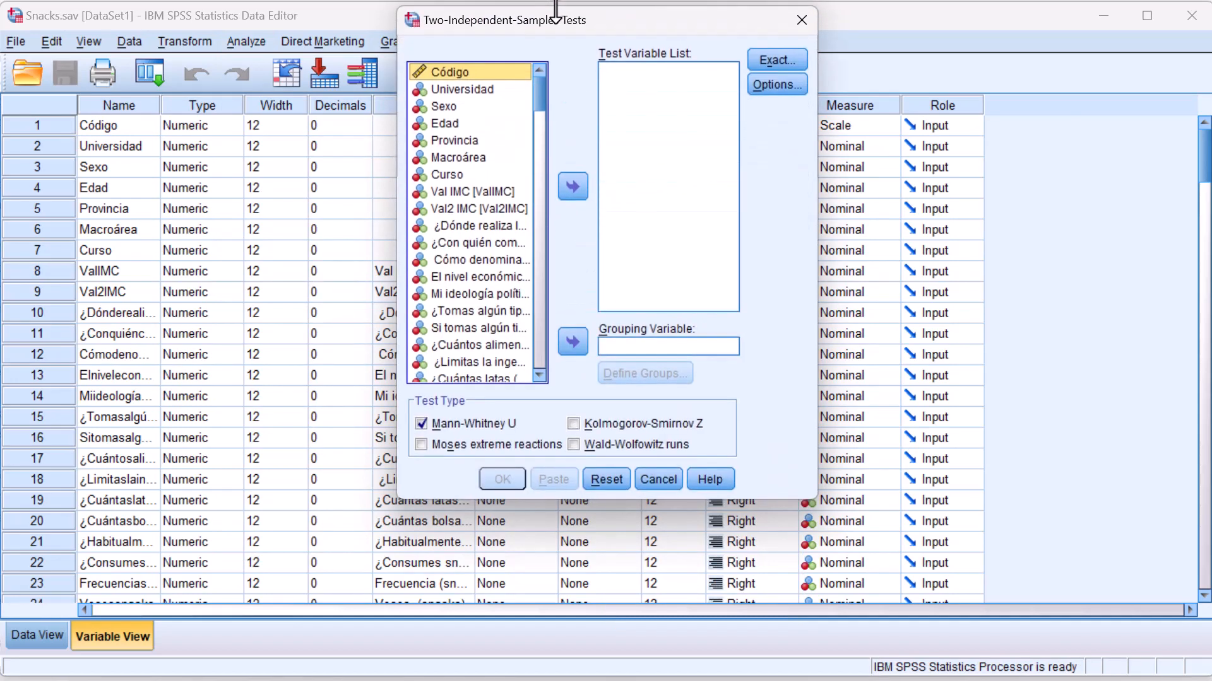
{"action": "left_click_drag", "start_coordinate": [580, 502], "coordinate": [600, 667]}
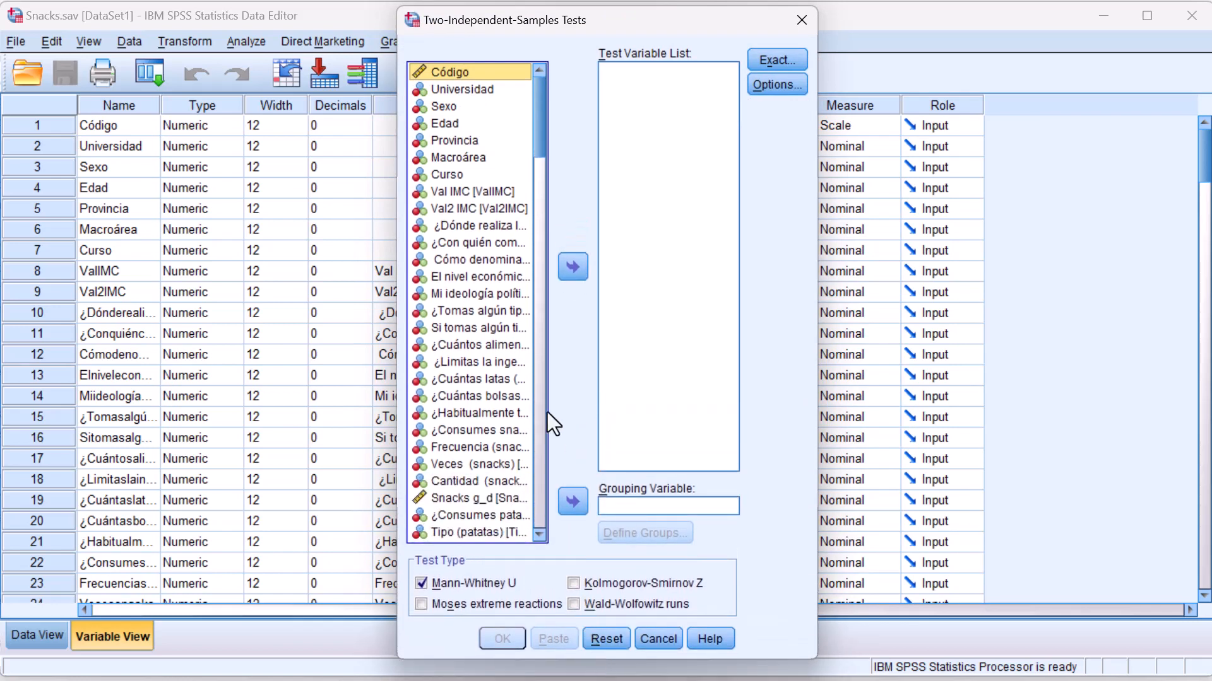
- Set Sexo as the grouping variable, with Group 1 defined as 1 and Group 2 as 2
{"action": "left_click", "coordinate": [460, 89]}
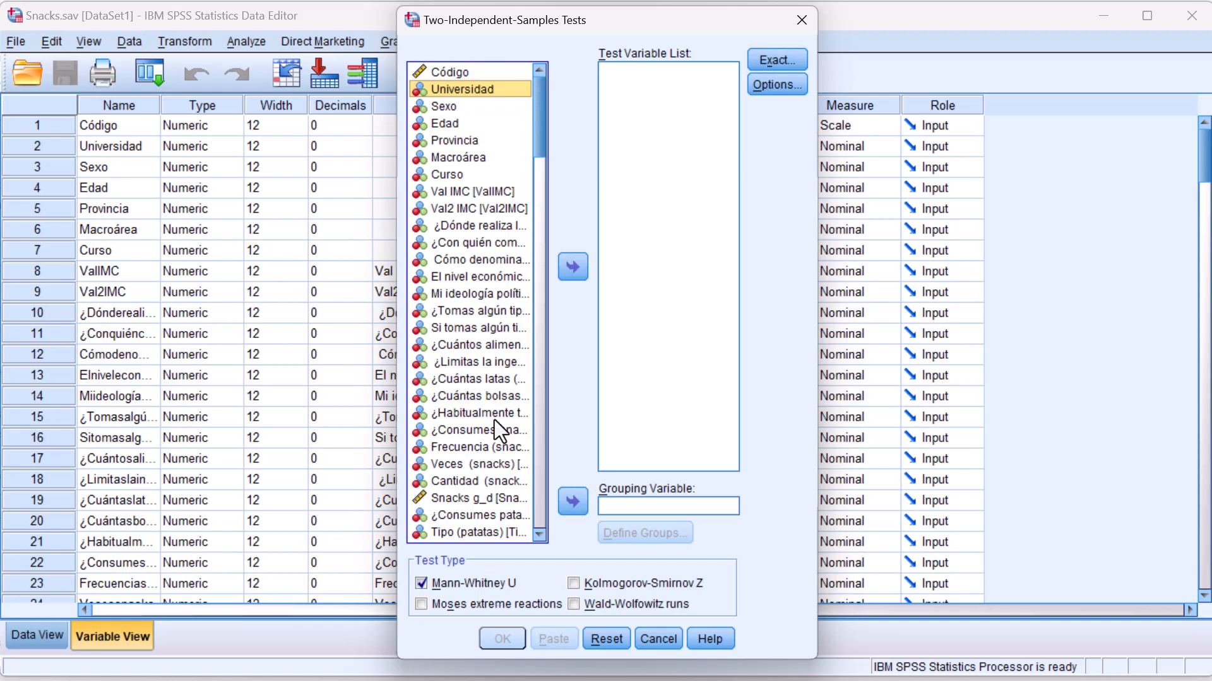
{"action": "left_click", "coordinate": [445, 106]}
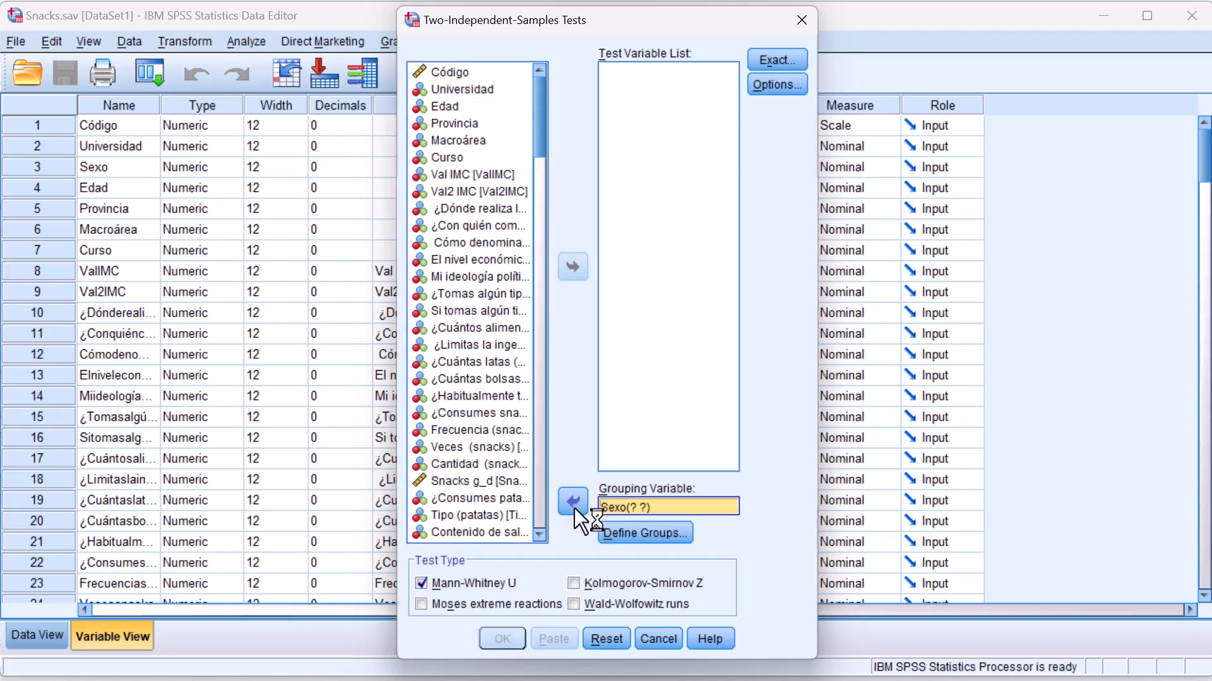
{"action": "left_click", "coordinate": [626, 534]}
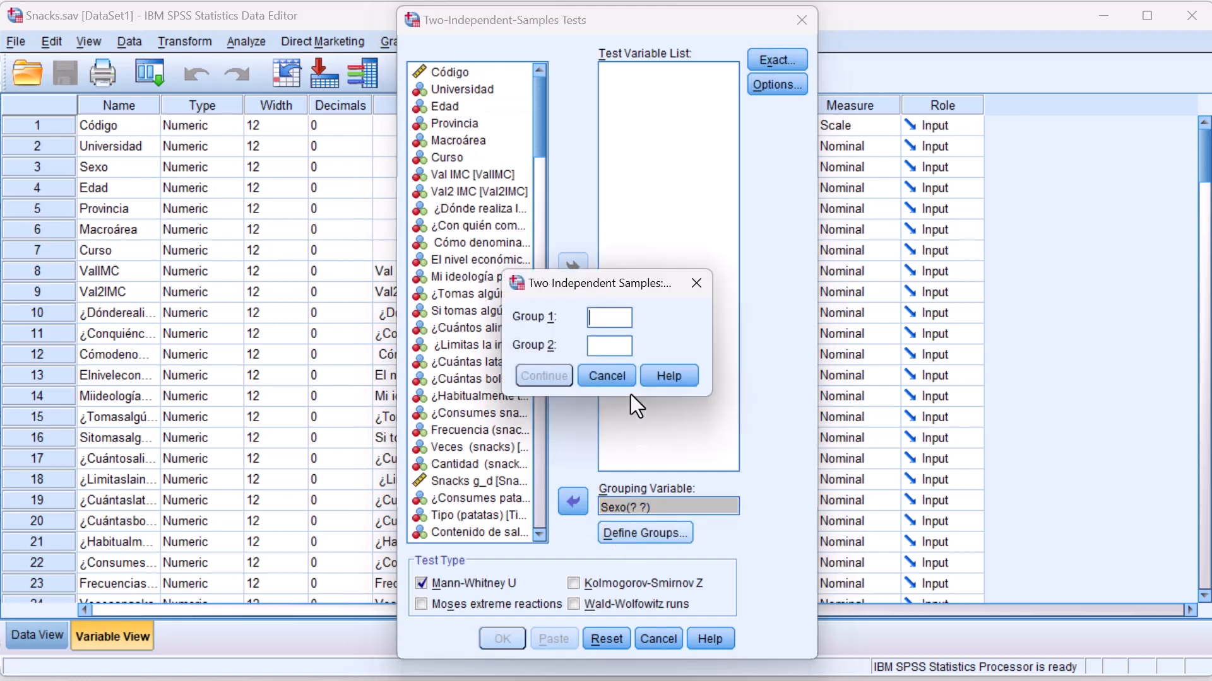
{"action": "type", "text": "1"}
{"action": "left_click", "coordinate": [615, 347]}
{"action": "type", "text": "2"}
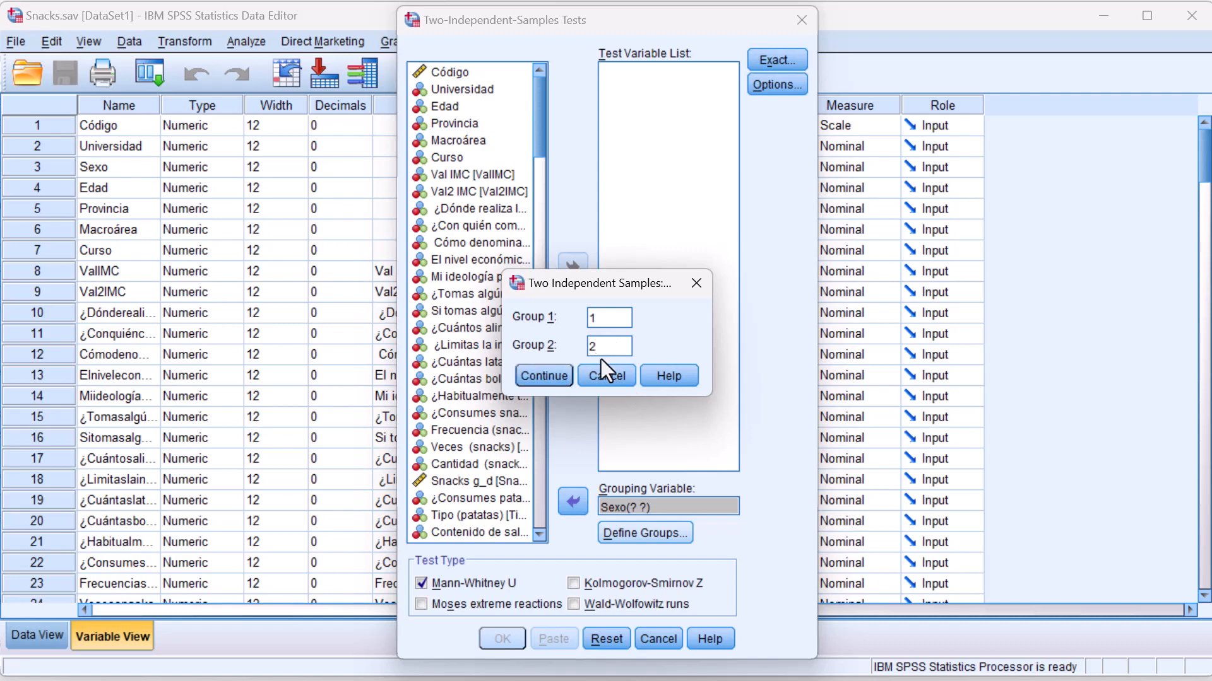
{"action": "left_click", "coordinate": [554, 376]}
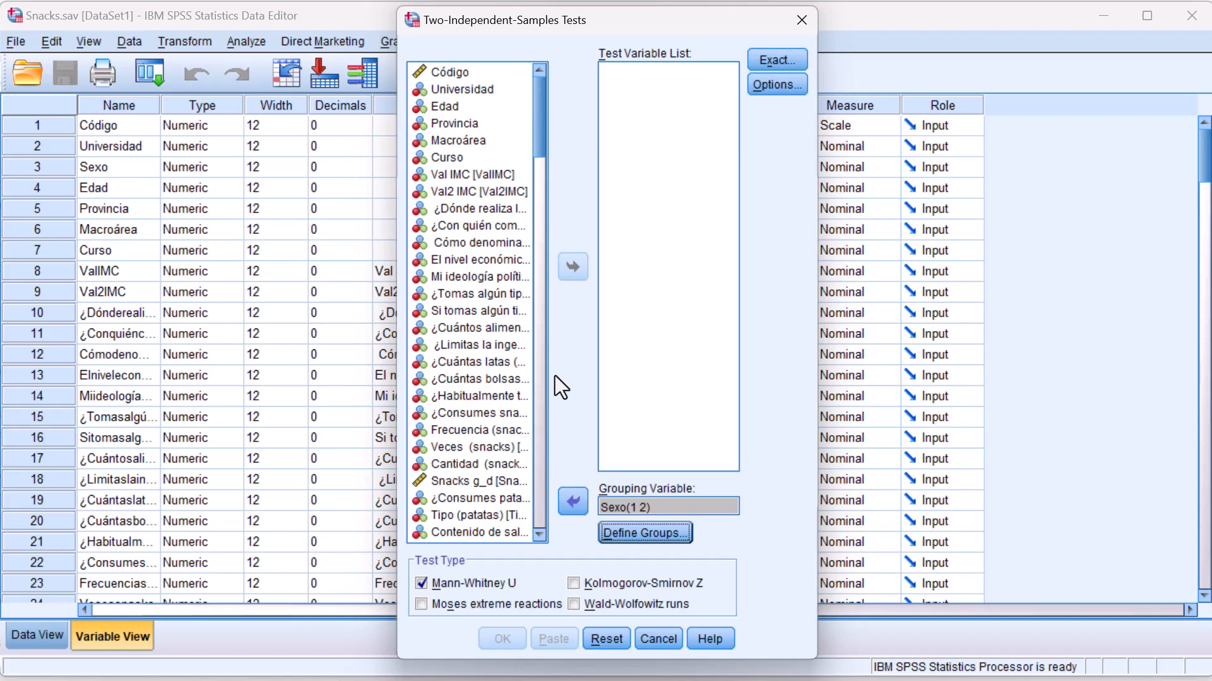
- Add the variables from ¿Dónde realiza la mayoría de sus comidas? through Cantidad (snacks) as test variables and run the Mann-Whitney U test
{"action": "left_click", "coordinate": [450, 211]}
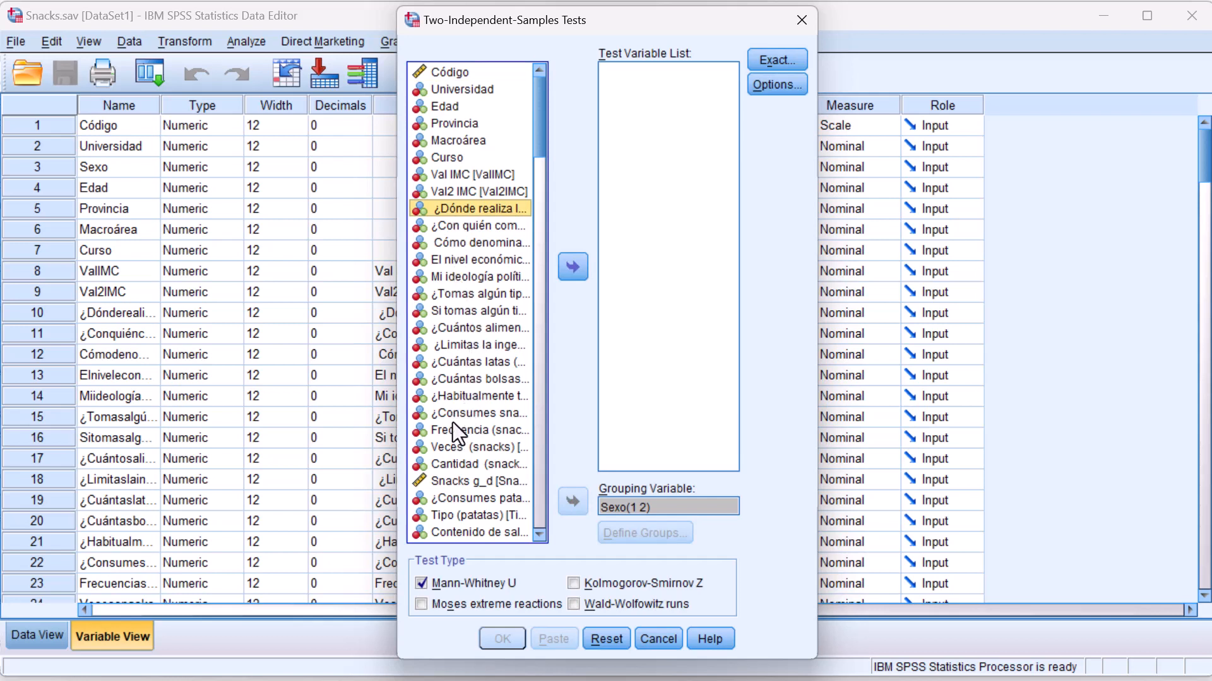
{"action": "left_click", "coordinate": [456, 464], "text": "shift"}
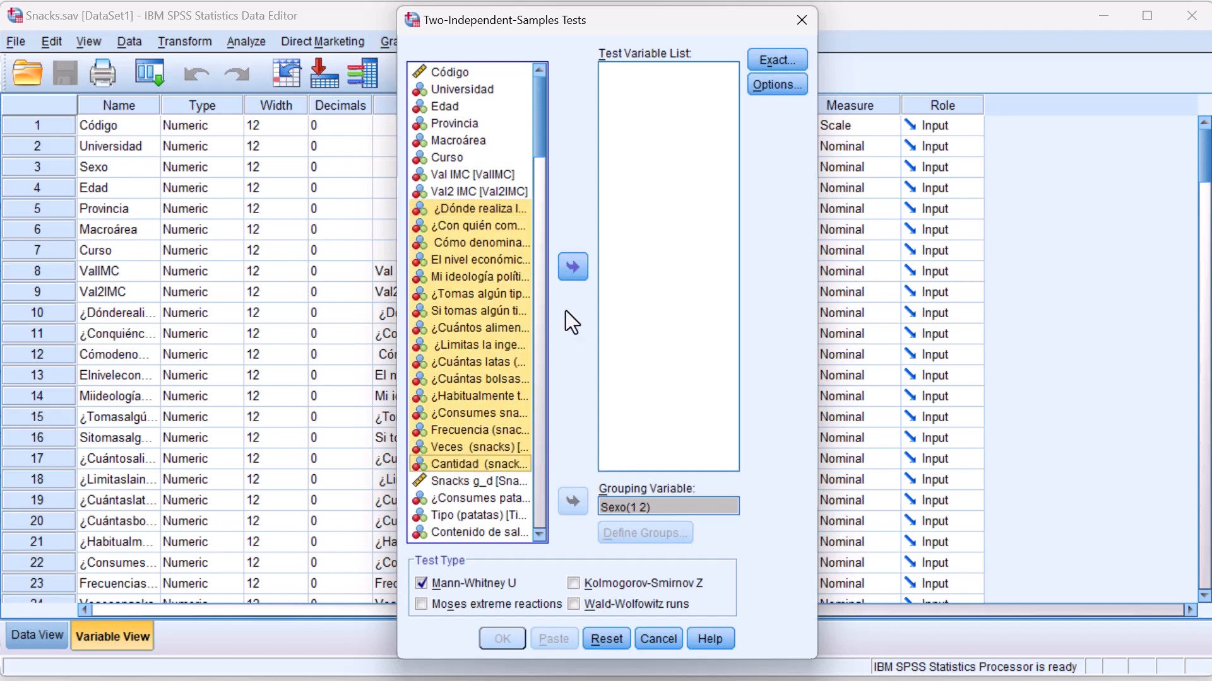
{"action": "left_click", "coordinate": [572, 268]}
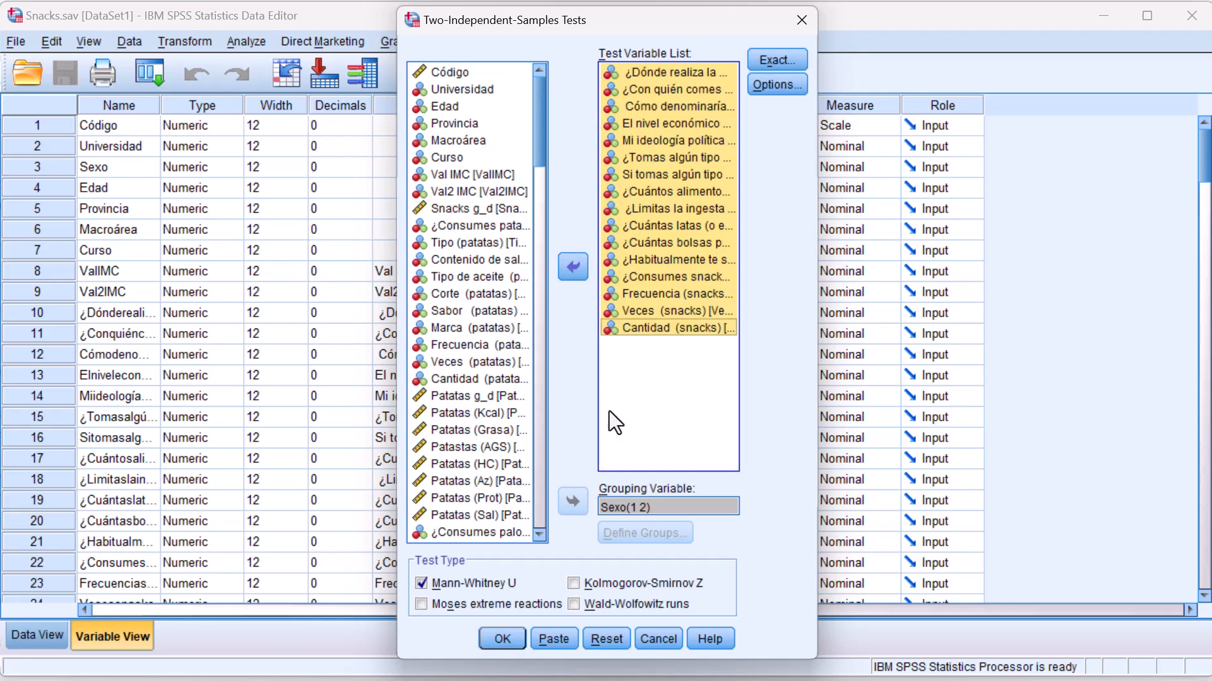
{"action": "left_click", "coordinate": [506, 642]}
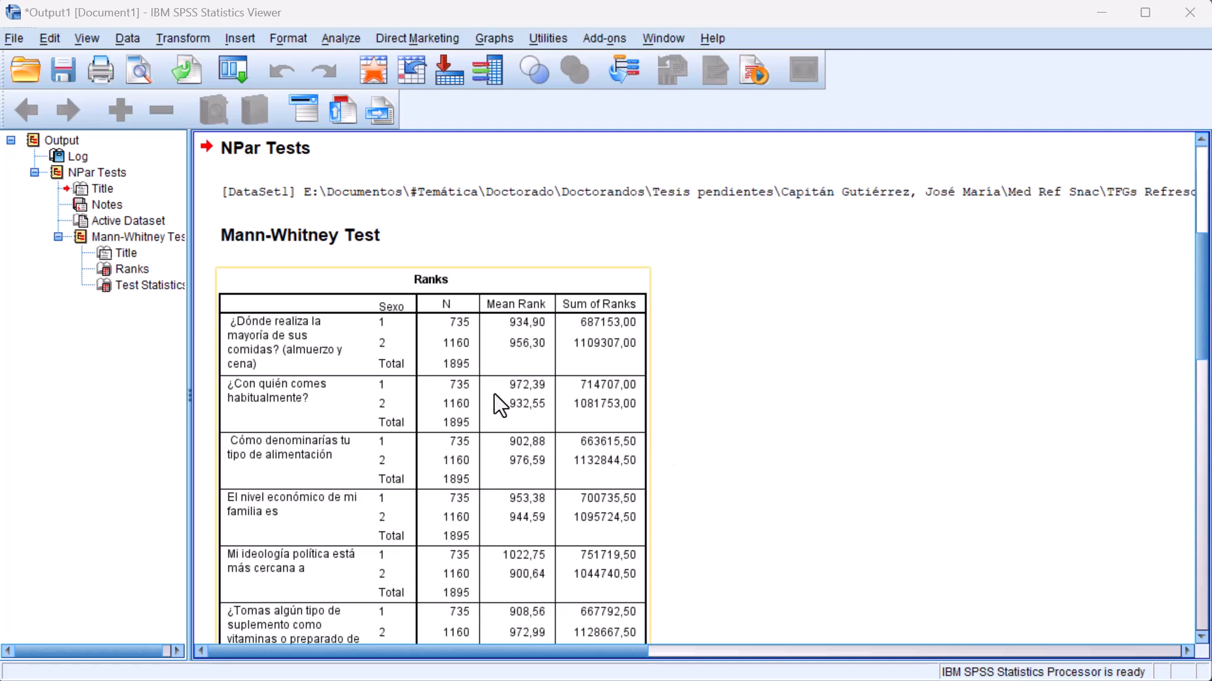
- Examine the Mann-Whitney Ranks table by Sexo for each test variable, down to the start of the Test Statistics table
{"action": "scroll", "coordinate": [494, 394], "scroll_direction": "down", "scroll_amount": 3}
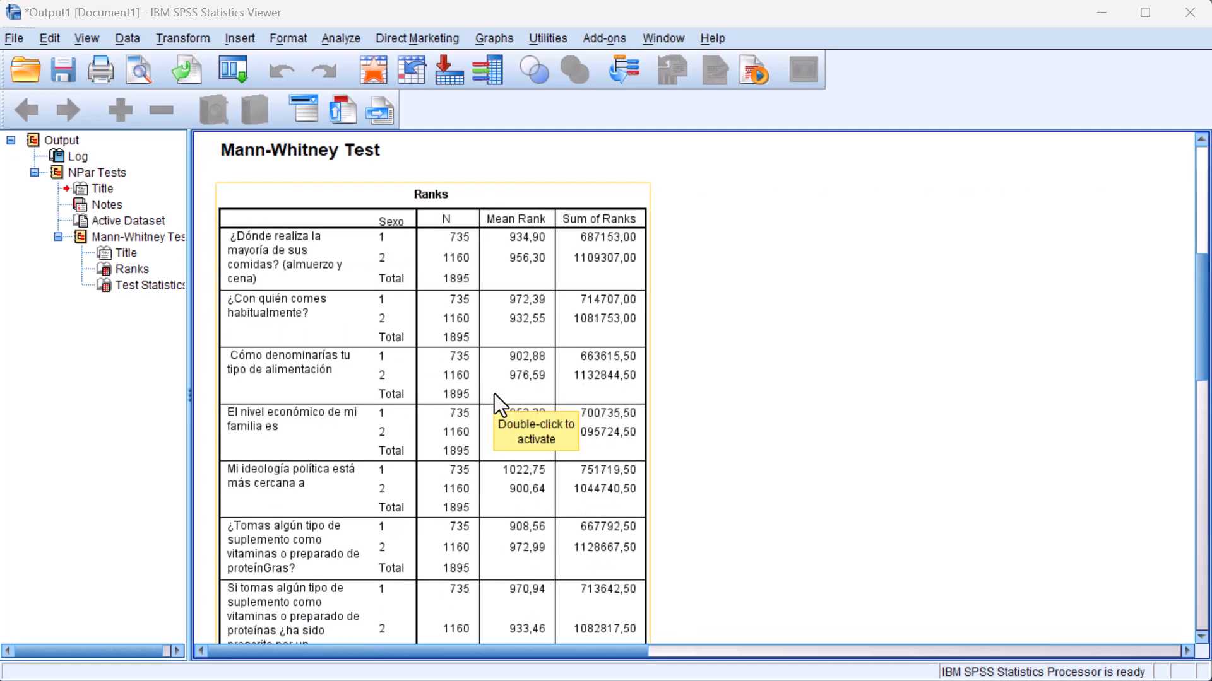
{"action": "scroll", "coordinate": [494, 393], "scroll_direction": "down", "scroll_amount": 3}
{"action": "scroll", "coordinate": [494, 394], "scroll_direction": "down", "scroll_amount": 6}
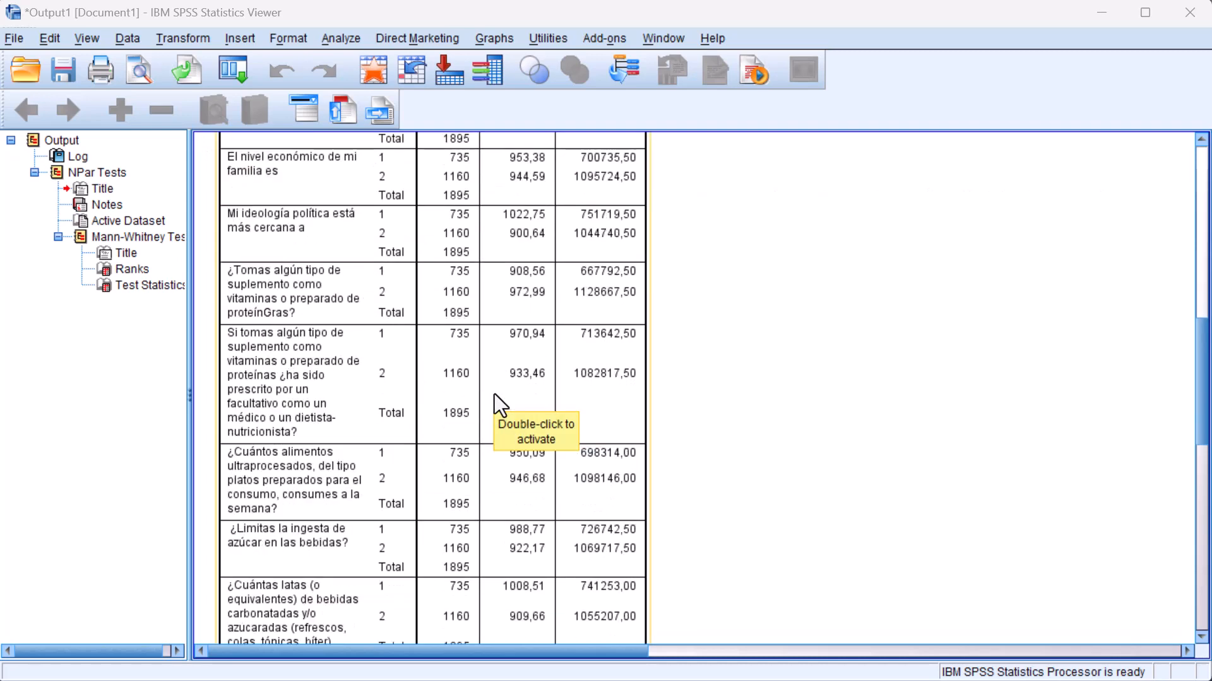
{"action": "scroll", "coordinate": [494, 393], "scroll_direction": "down", "scroll_amount": 6}
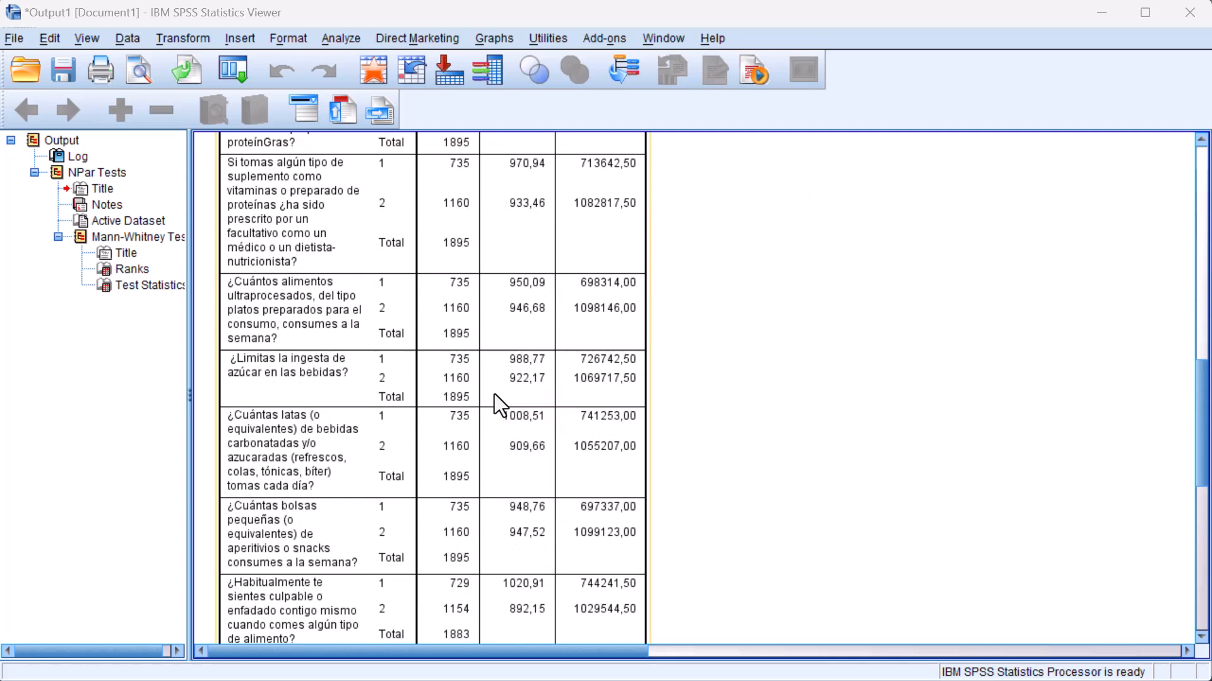
{"action": "scroll", "coordinate": [494, 394], "scroll_direction": "down", "scroll_amount": 12}
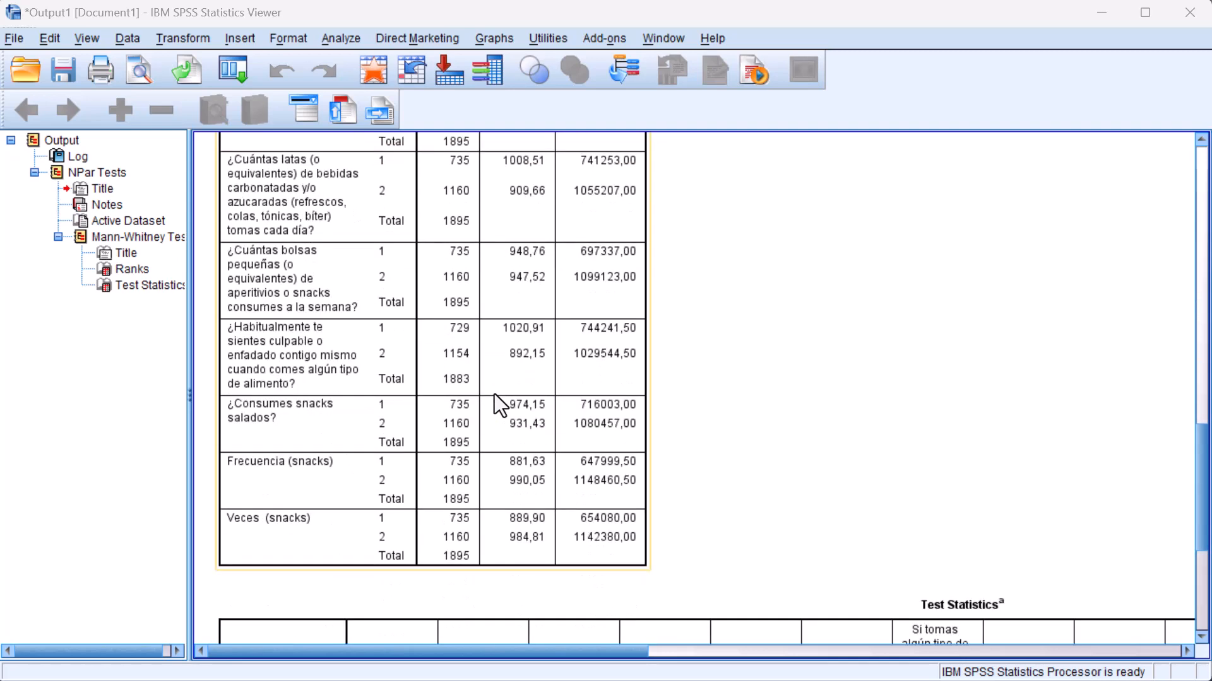
{"action": "scroll", "coordinate": [494, 394], "scroll_direction": "down", "scroll_amount": 5}
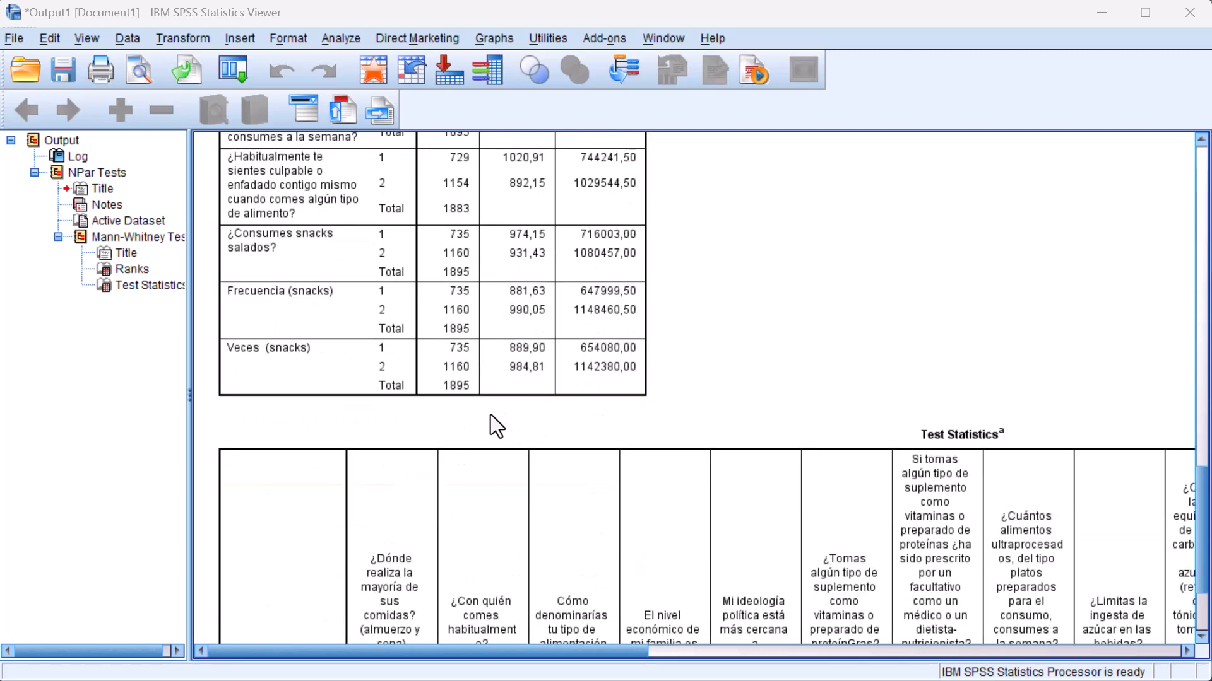
{"action": "scroll", "coordinate": [490, 415], "scroll_direction": "up", "scroll_amount": 5}
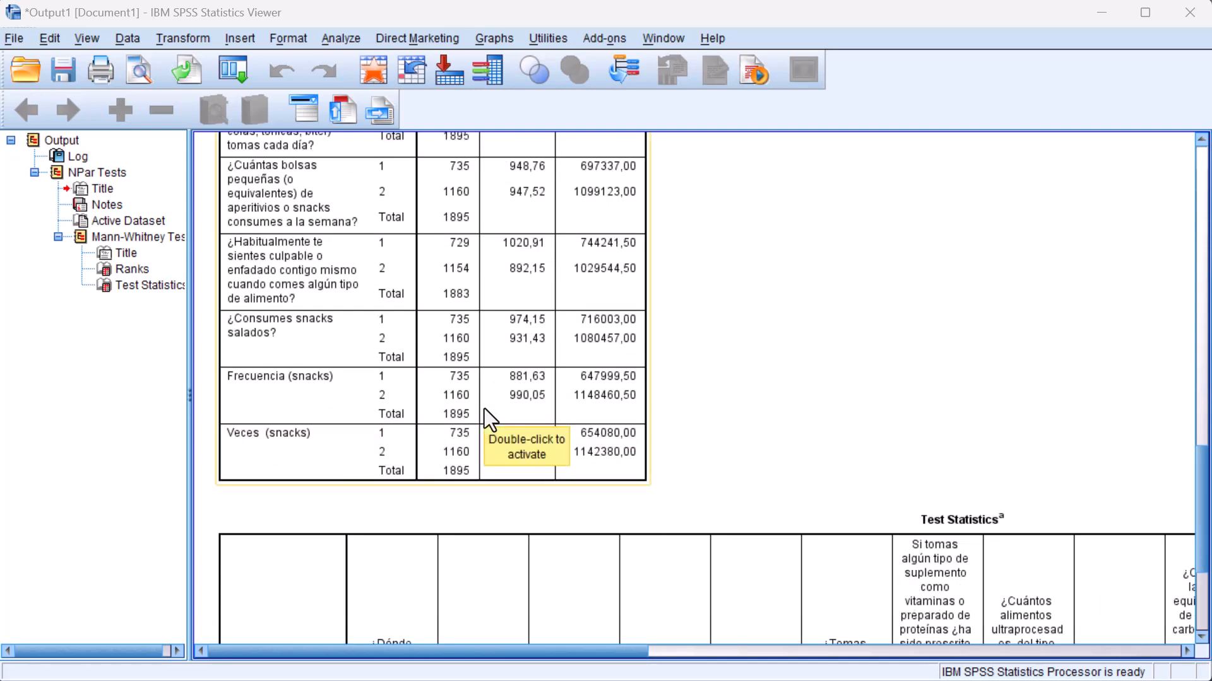
{"action": "scroll", "coordinate": [483, 407], "scroll_direction": "down", "scroll_amount": 3}
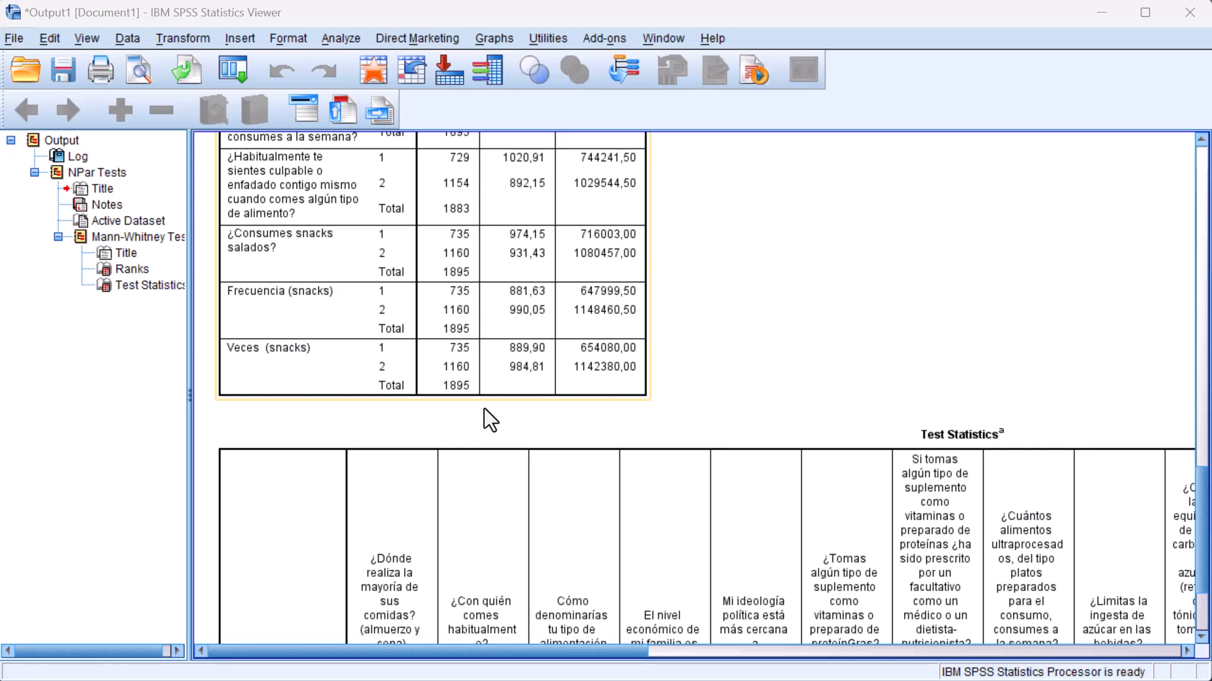
- Copy the Mann-Whitney Test Statistics table from the output
{"action": "scroll", "coordinate": [484, 408], "scroll_direction": "down", "scroll_amount": 5}
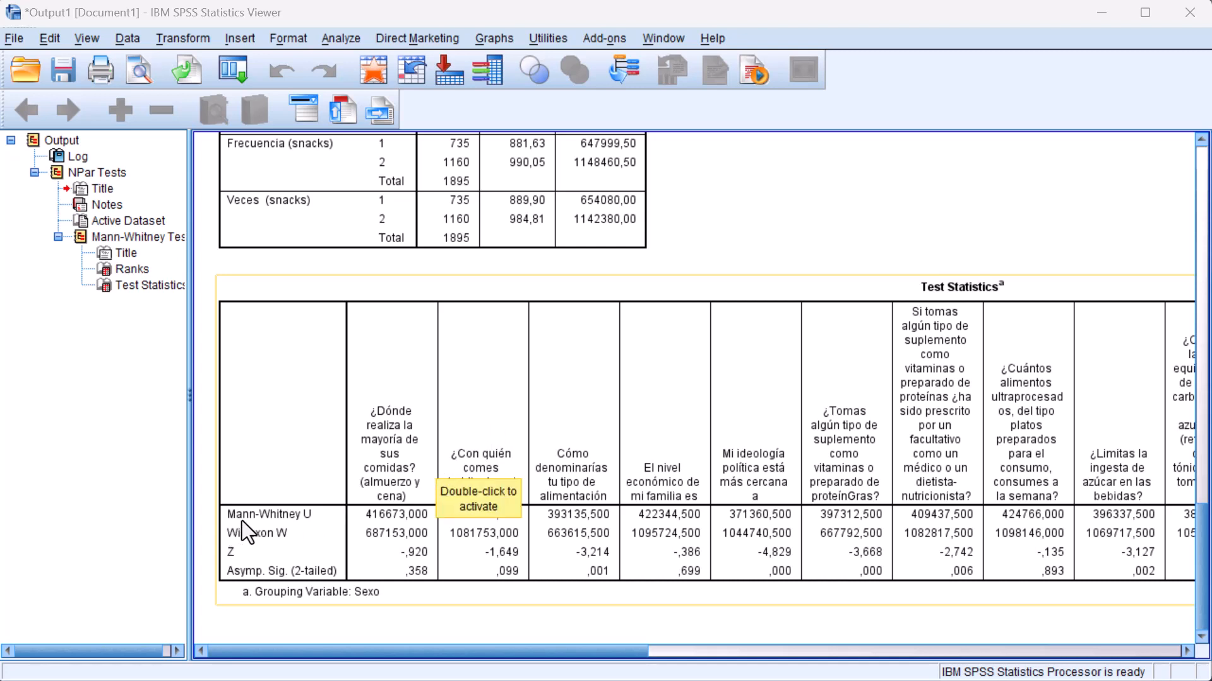
{"action": "left_click", "coordinate": [334, 426]}
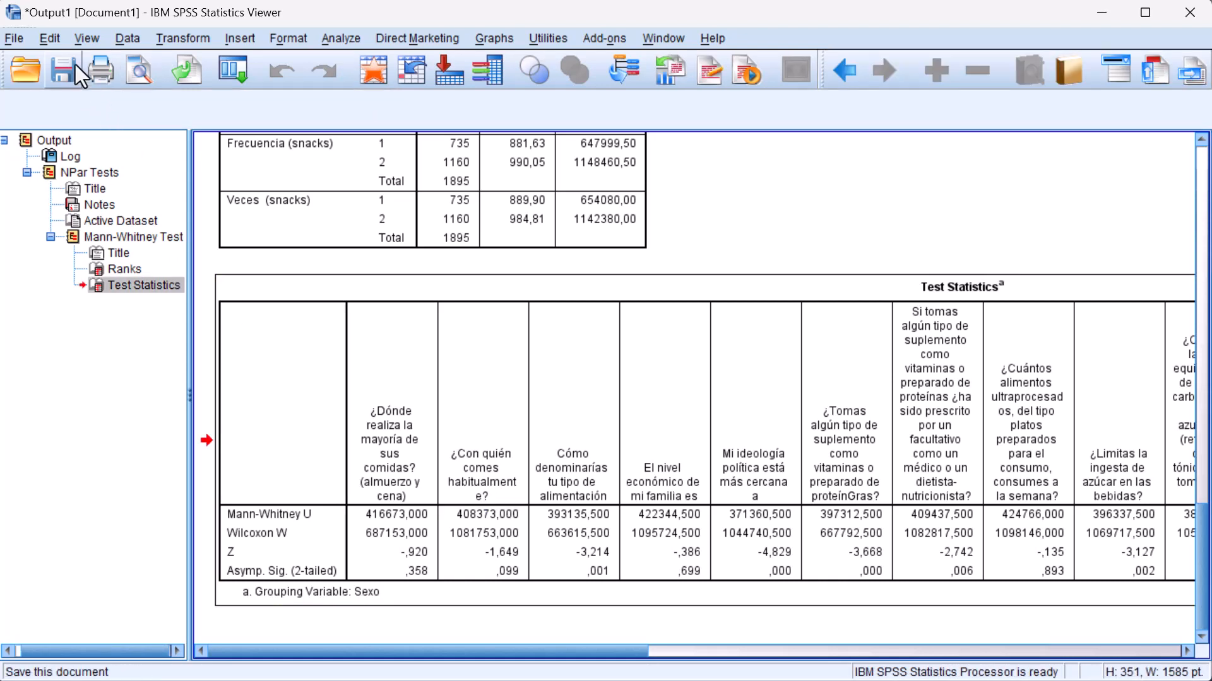
{"action": "left_click", "coordinate": [51, 38]}
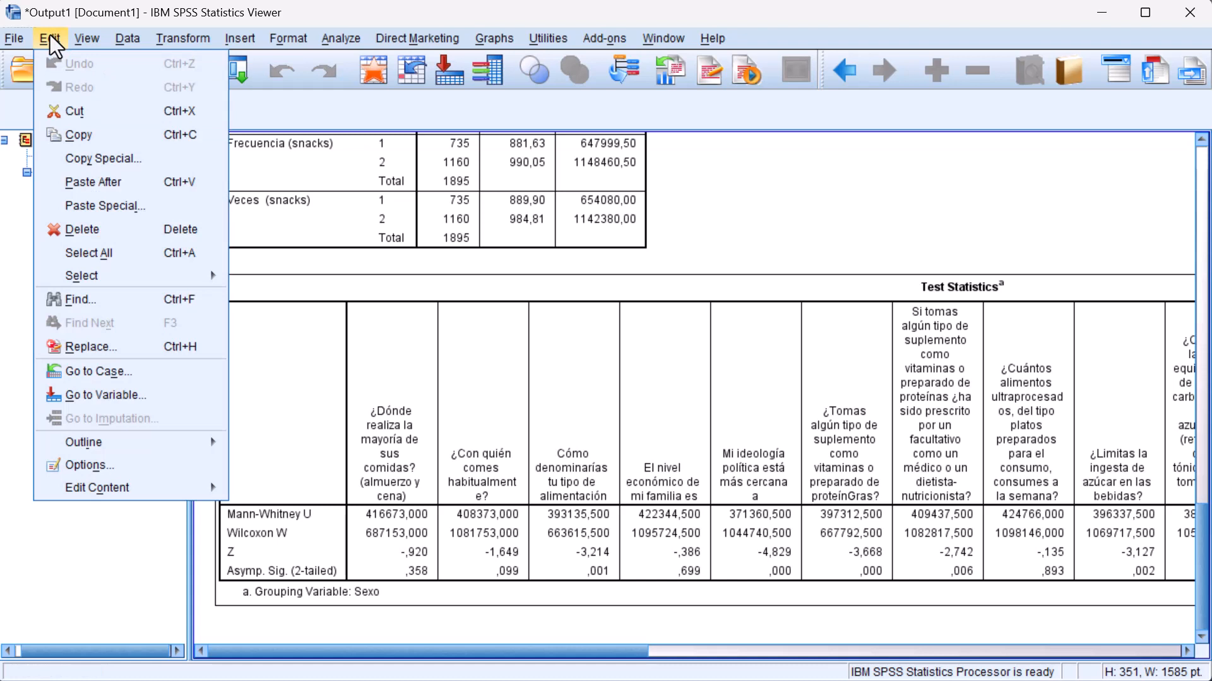
{"action": "left_click", "coordinate": [88, 131]}
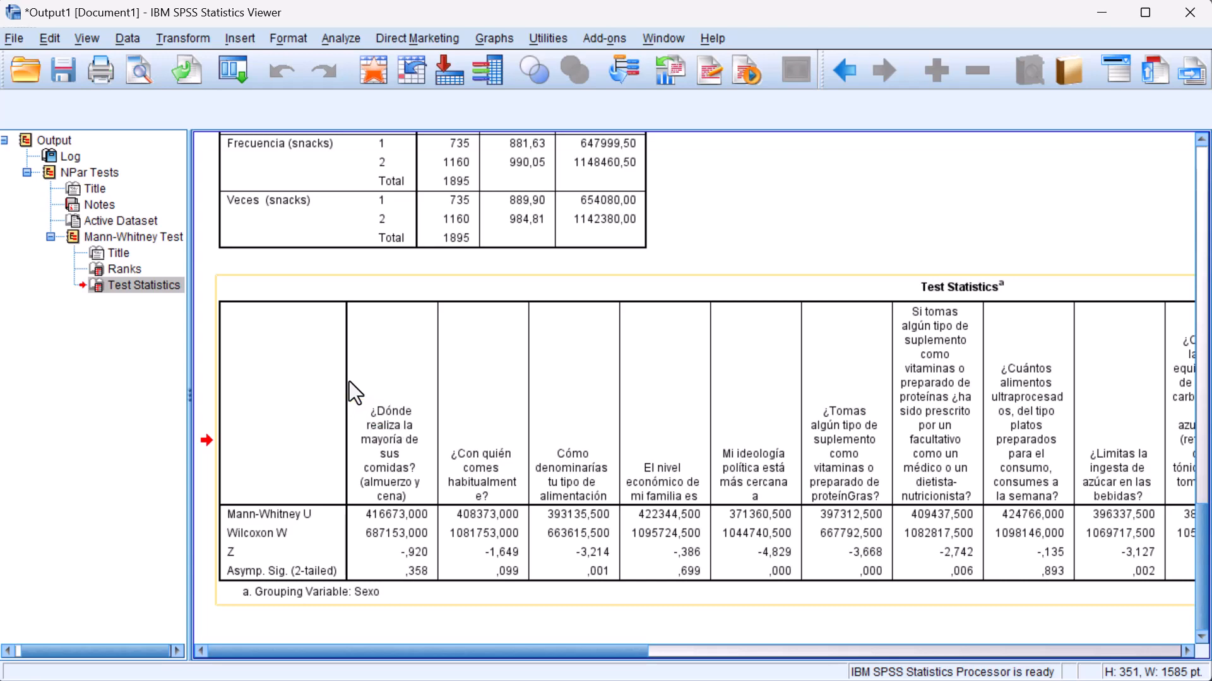
- Switch to the Excel snack survey workbook and add a new sheet named SPSS no param after Snacks SPSS
{"action": "key", "text": "alt+Tab"}
{"action": "key", "text": "alt+Tab"}
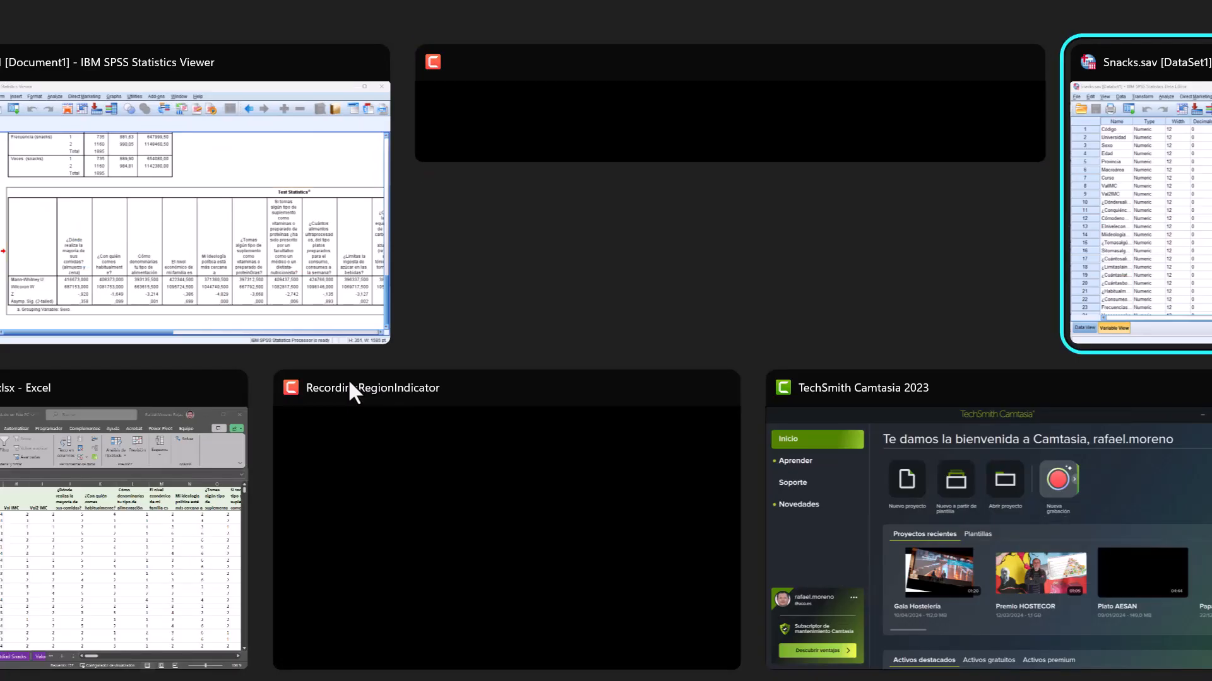
{"action": "key", "text": "alt+Tab"}
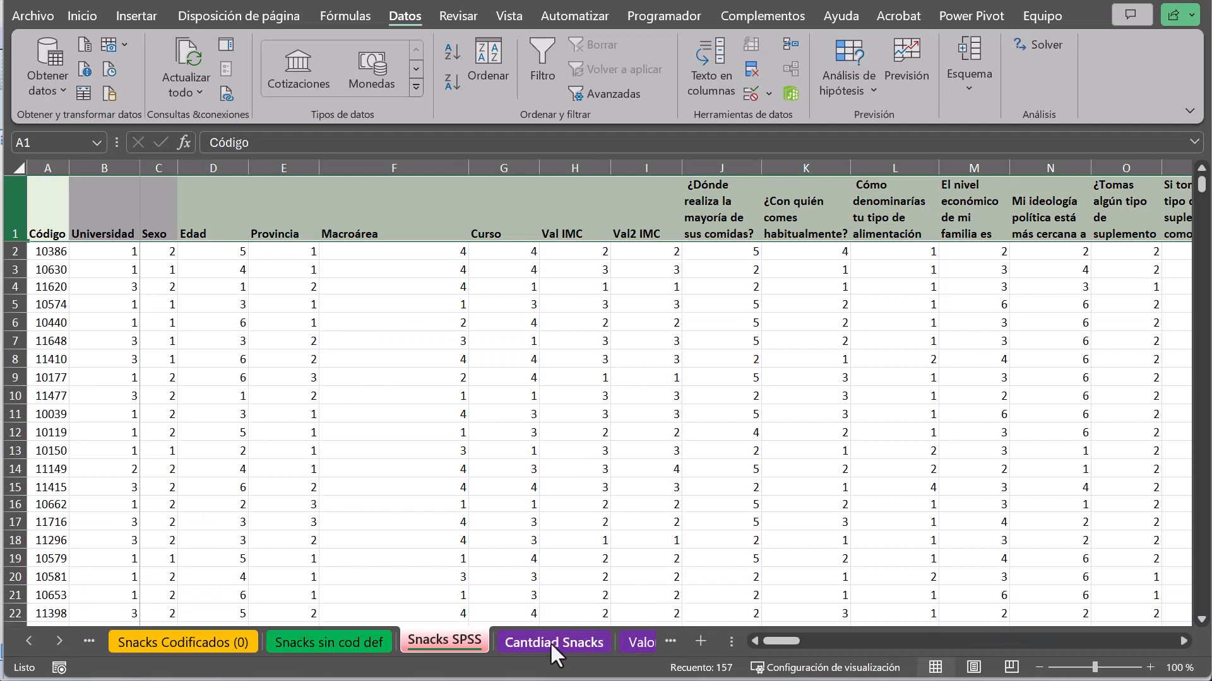
{"action": "left_click", "coordinate": [695, 641]}
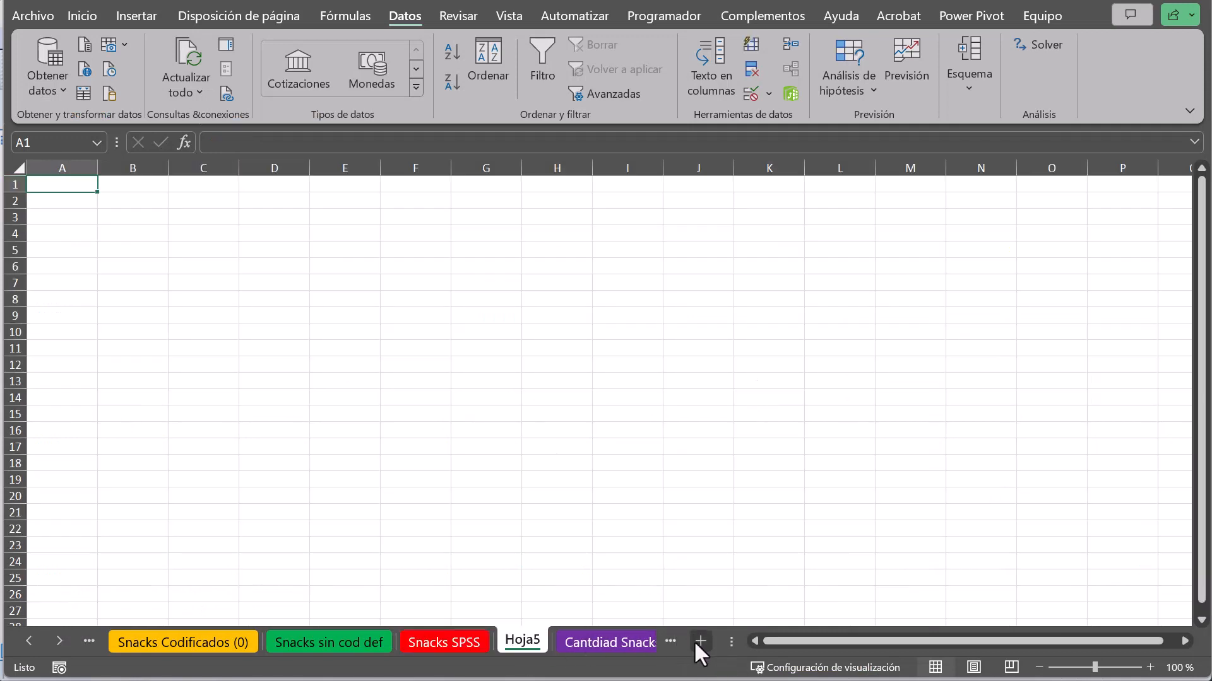
{"action": "double_click", "coordinate": [521, 640]}
{"action": "type", "text": "SPSS"}
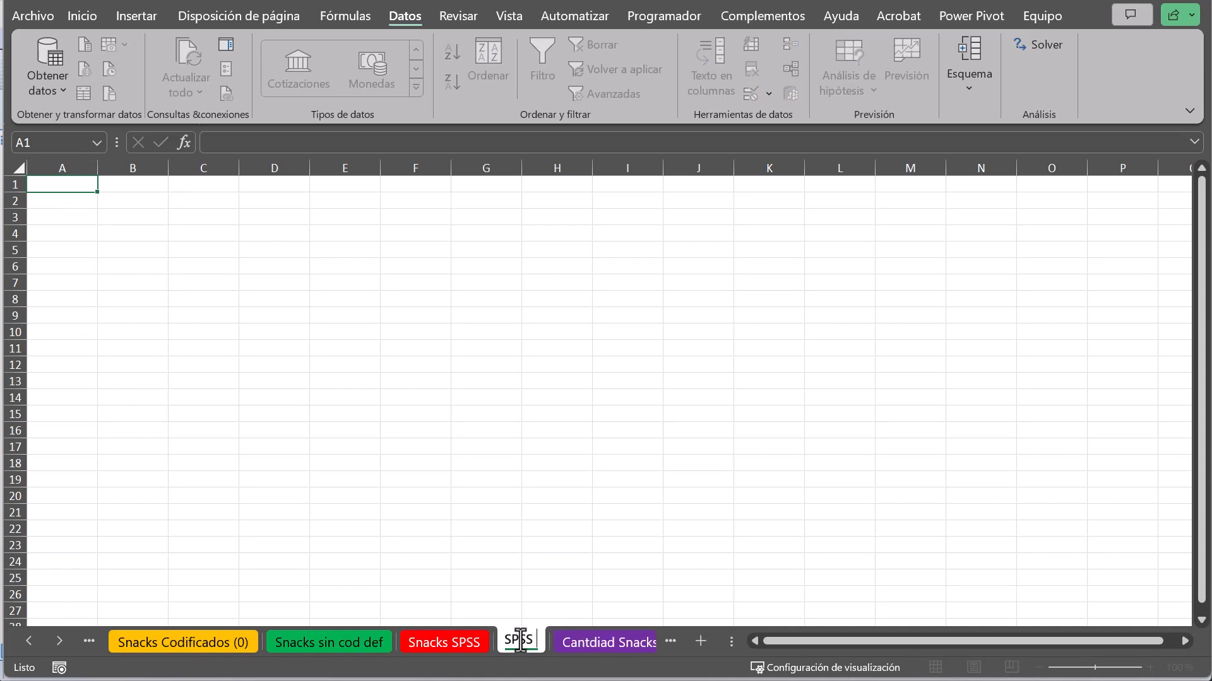
{"action": "type", "text": " no para"}
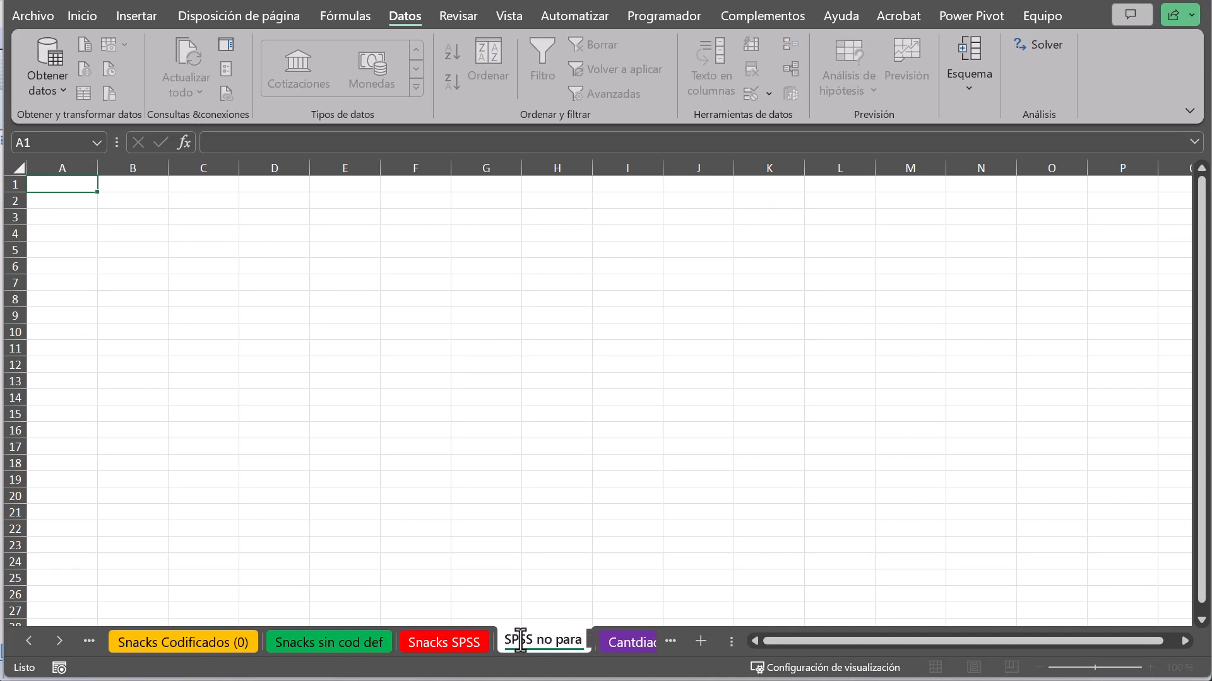
{"action": "type", "text": "m"}
{"action": "key", "text": "Return"}
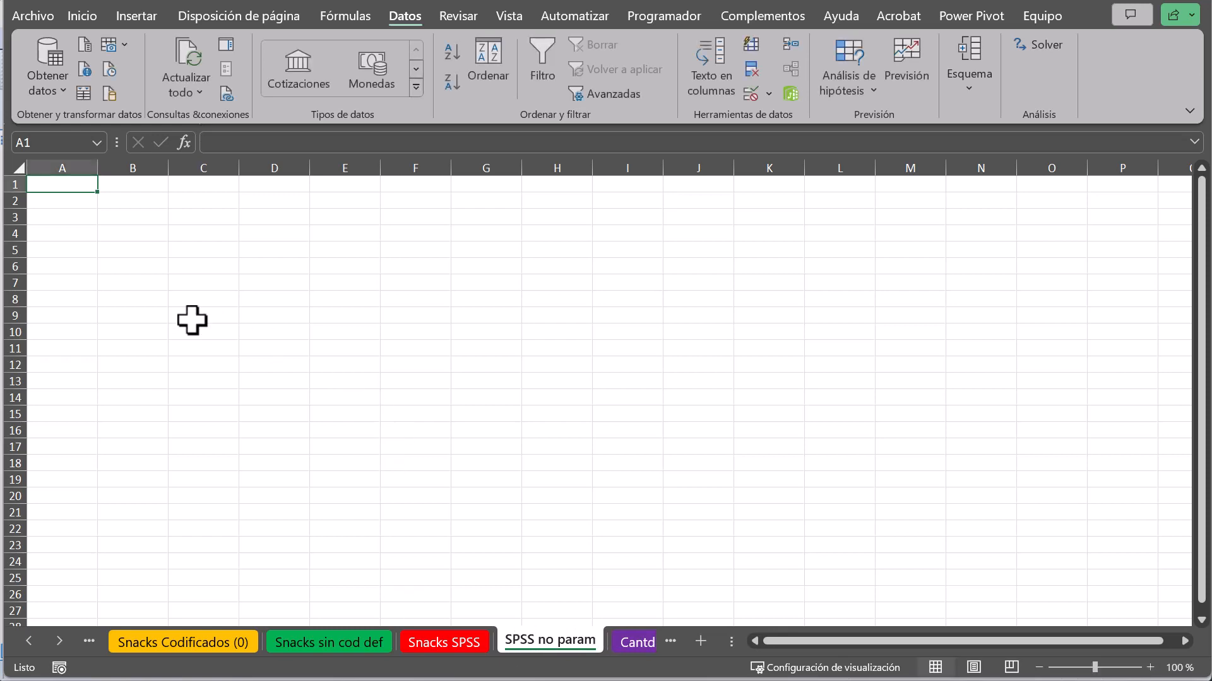
- Paste the copied Test Statistics table into the SPSS no param sheet starting at cell A3
{"action": "left_click", "coordinate": [62, 213]}
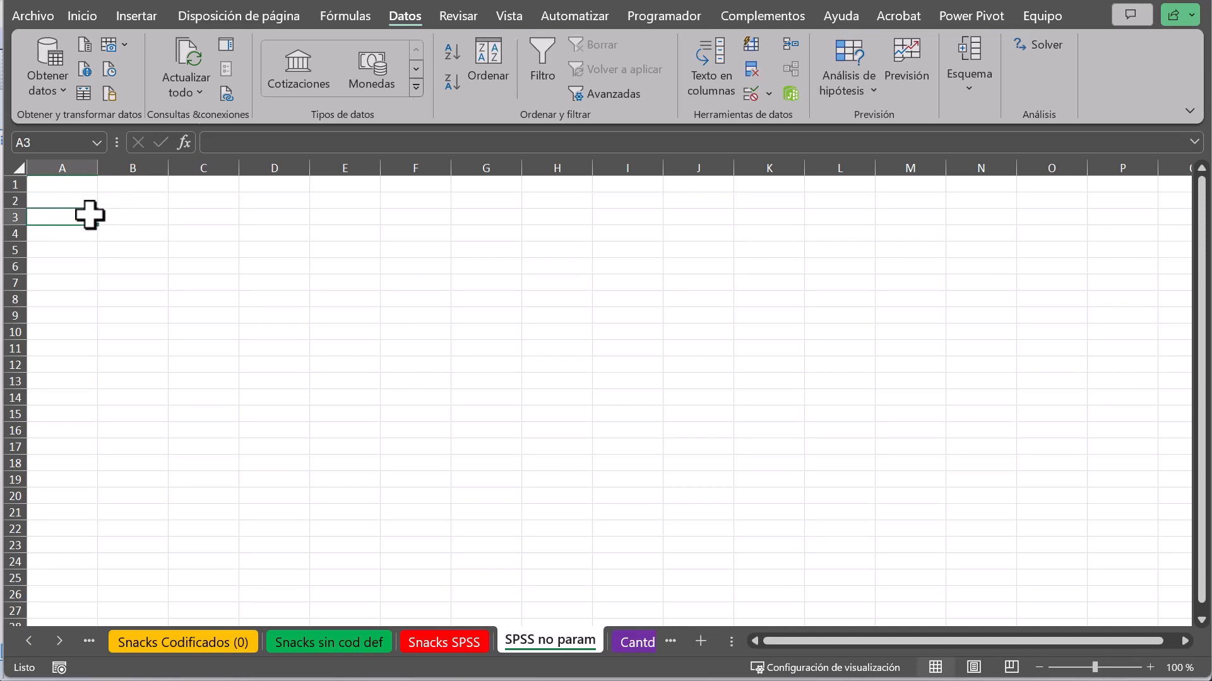
{"action": "left_click", "coordinate": [81, 20]}
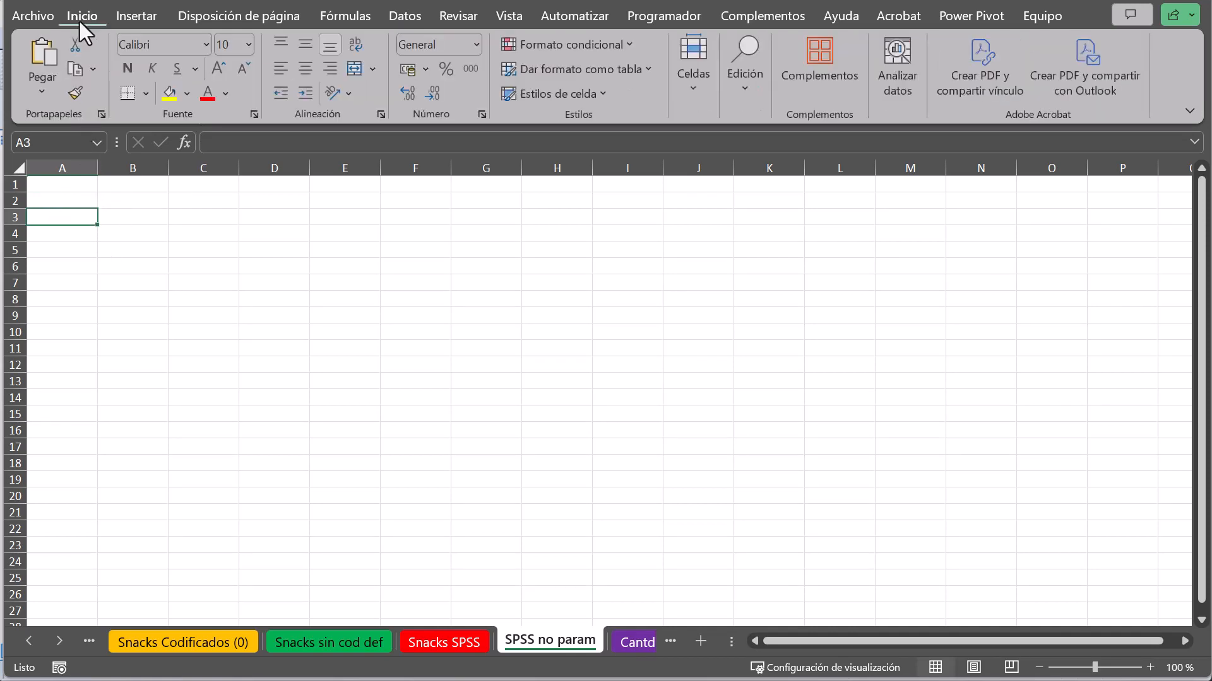
{"action": "left_click", "coordinate": [44, 51]}
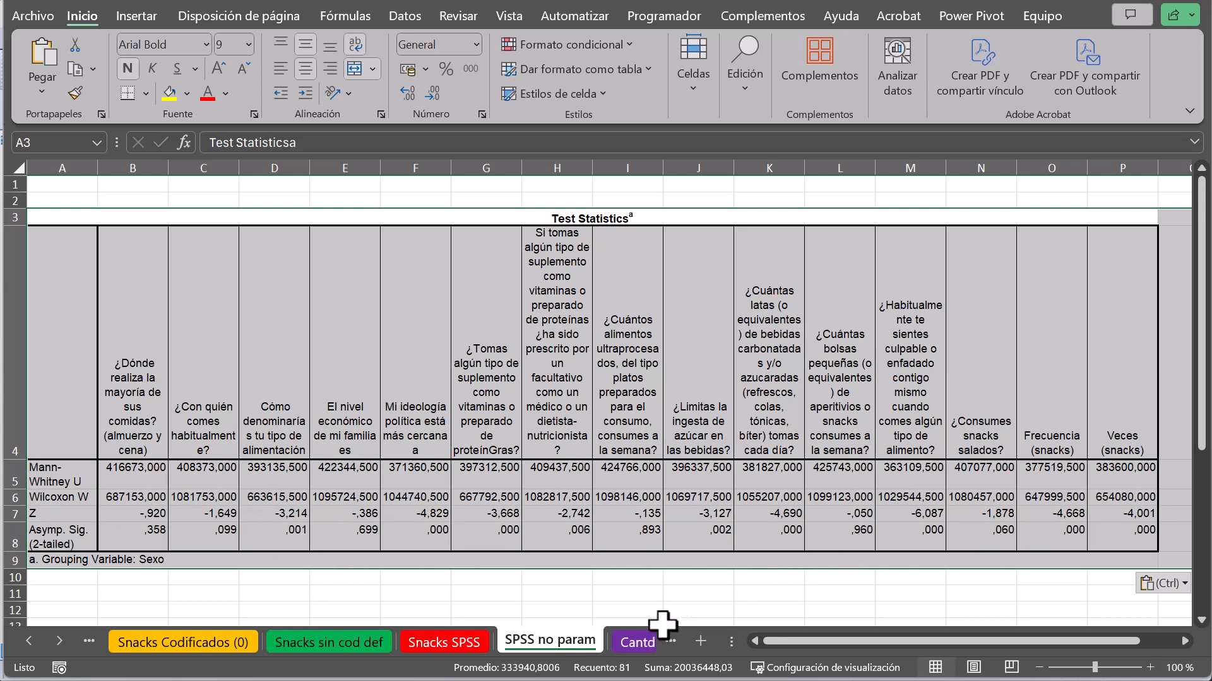
- Add another new sheet after SPSS no param and name it Resumen estadística
{"action": "left_click", "coordinate": [699, 641]}
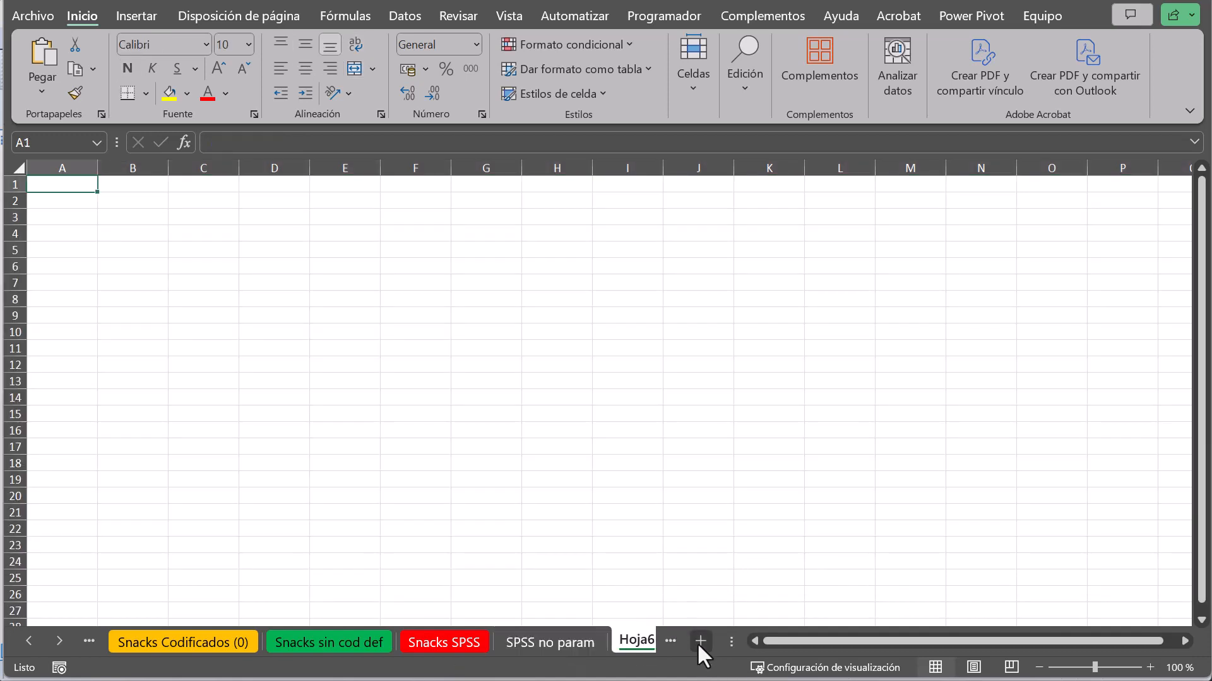
{"action": "left_click", "coordinate": [626, 641]}
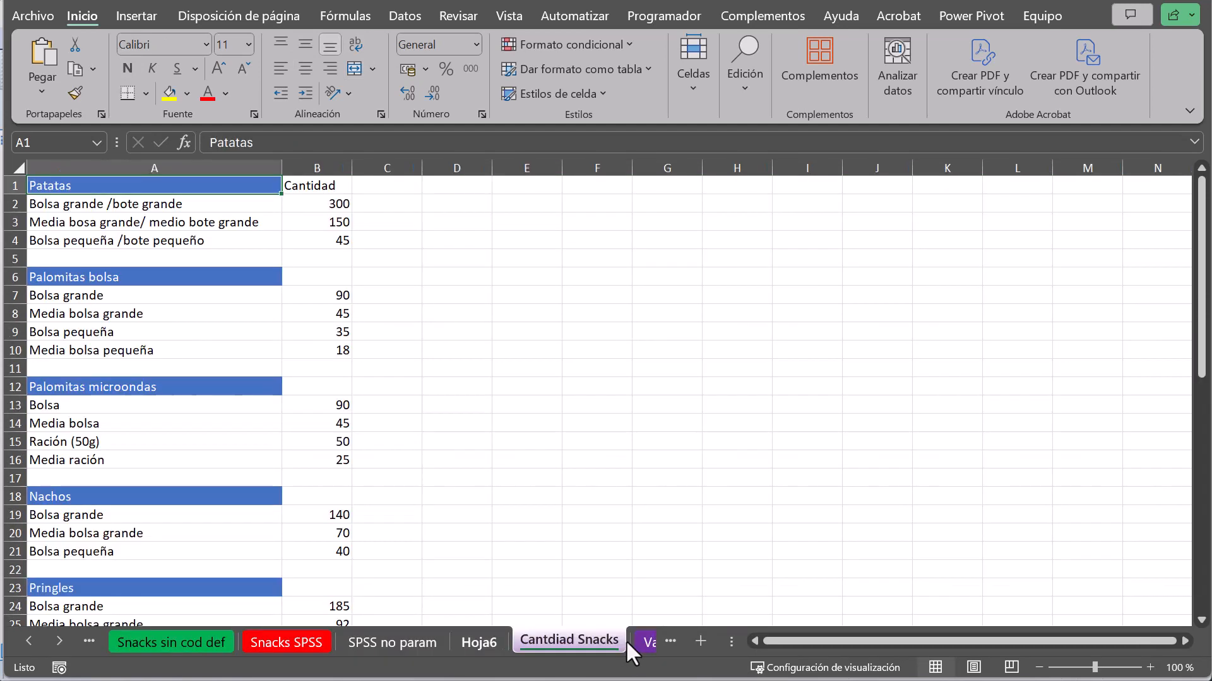
{"action": "left_click", "coordinate": [452, 638]}
{"action": "double_click", "coordinate": [471, 641]}
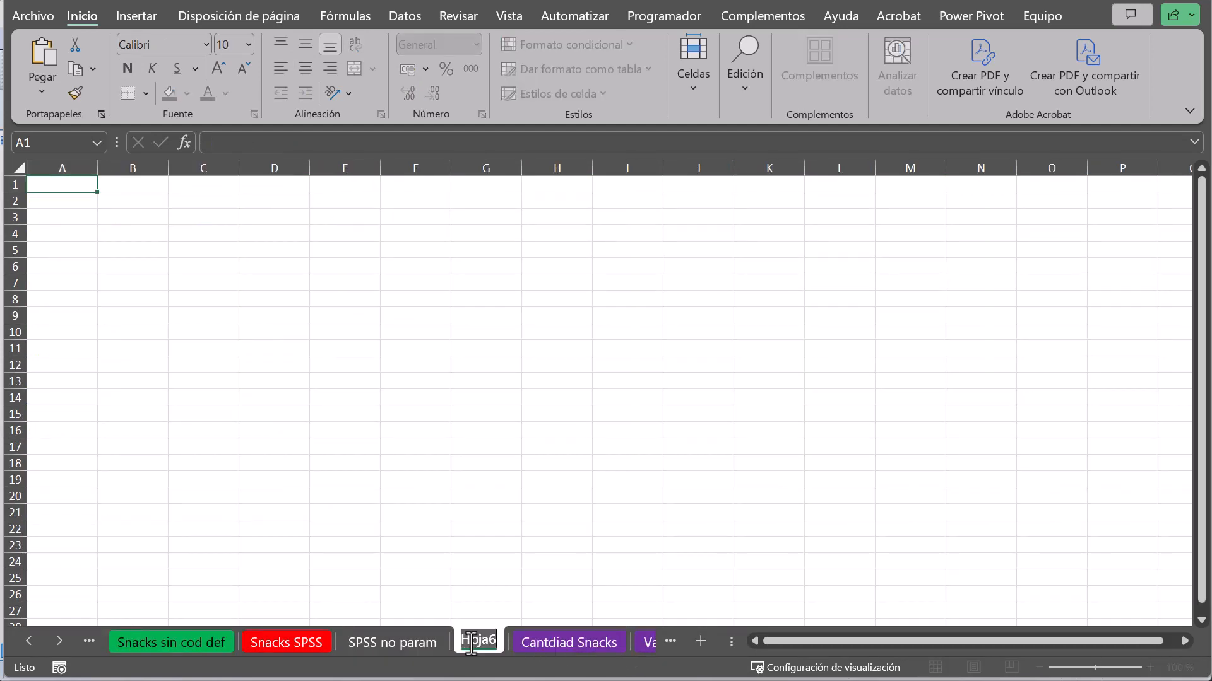
{"action": "type", "text": "Resu"}
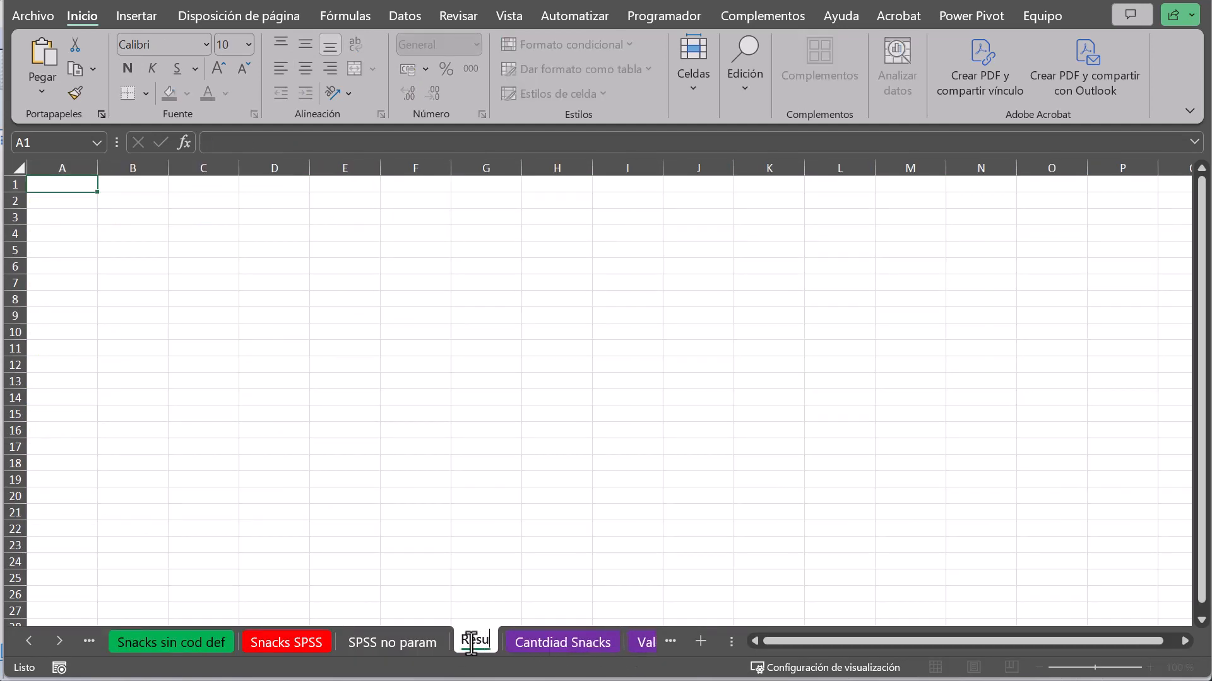
{"action": "type", "text": "men estadí"}
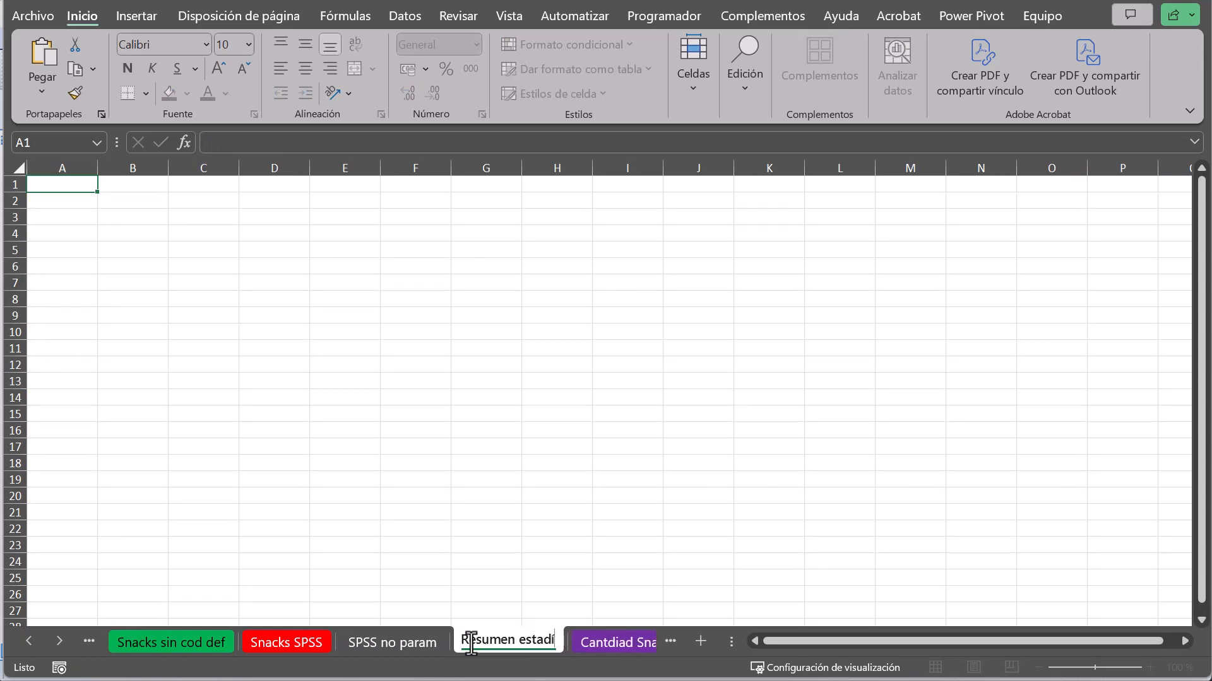
{"action": "type", "text": "stica"}
{"action": "key", "text": "Return"}
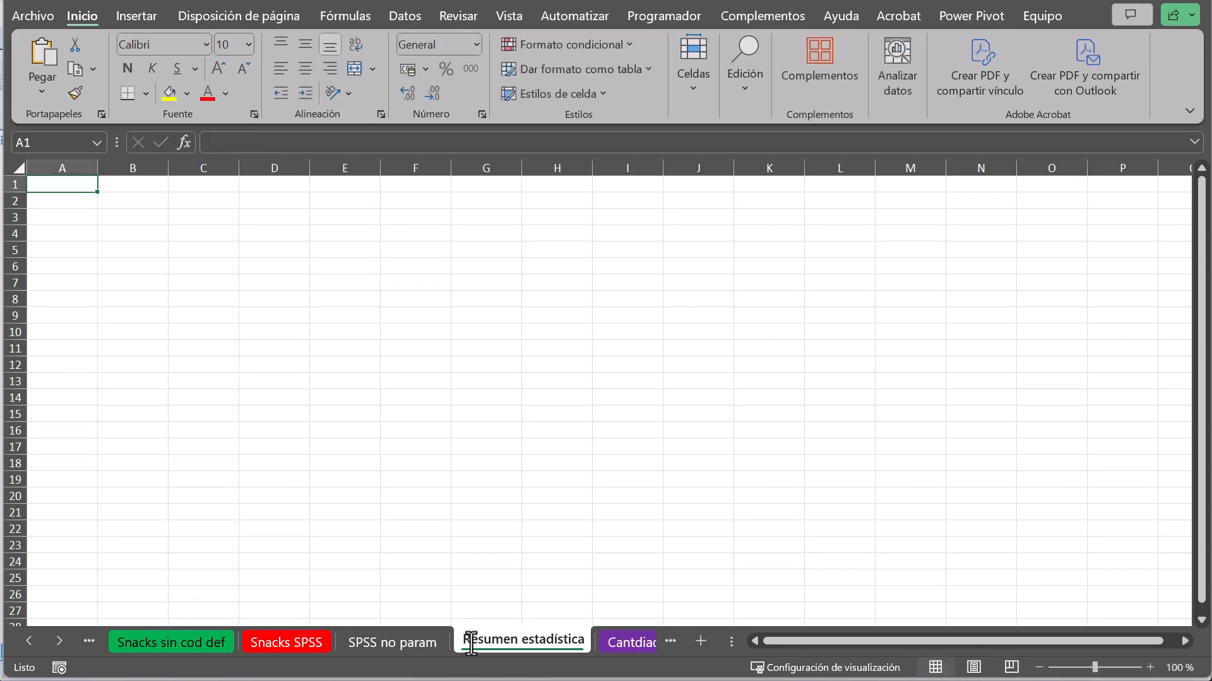
- Copy the SPSS no param table body A4:P8 and paste it transposed at cell A3 of Resumen estadística
{"action": "left_click", "coordinate": [392, 643]}
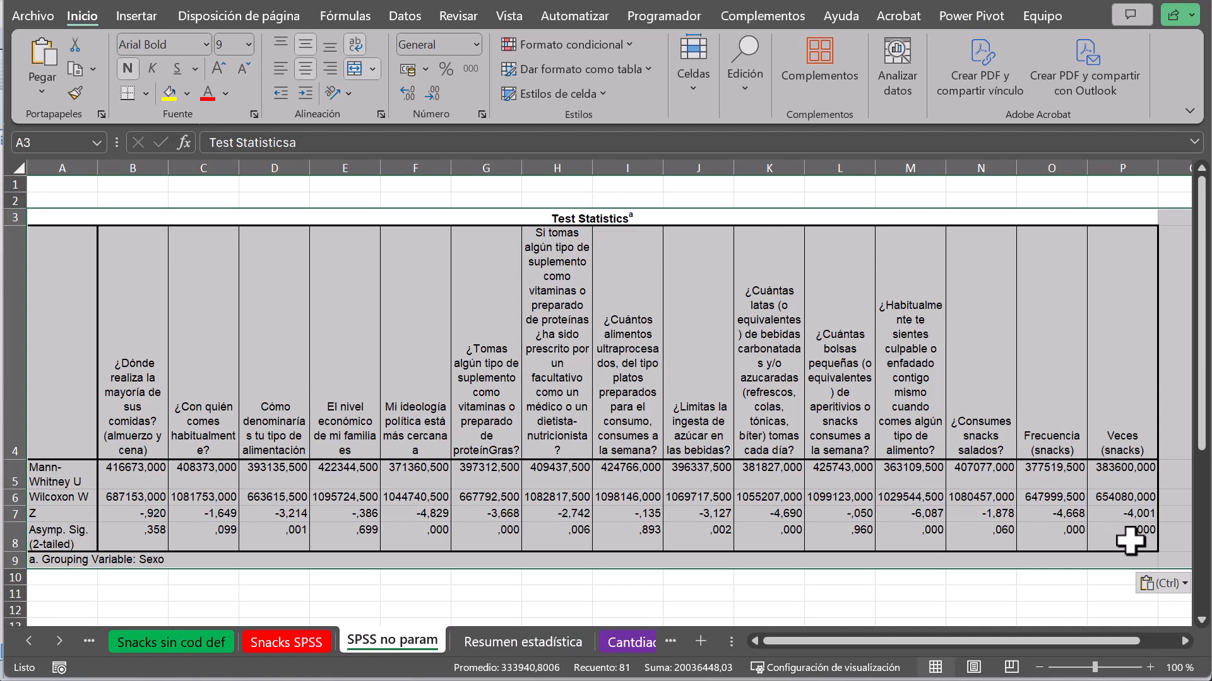
{"action": "left_click_drag", "start_coordinate": [1130, 541], "coordinate": [55, 431]}
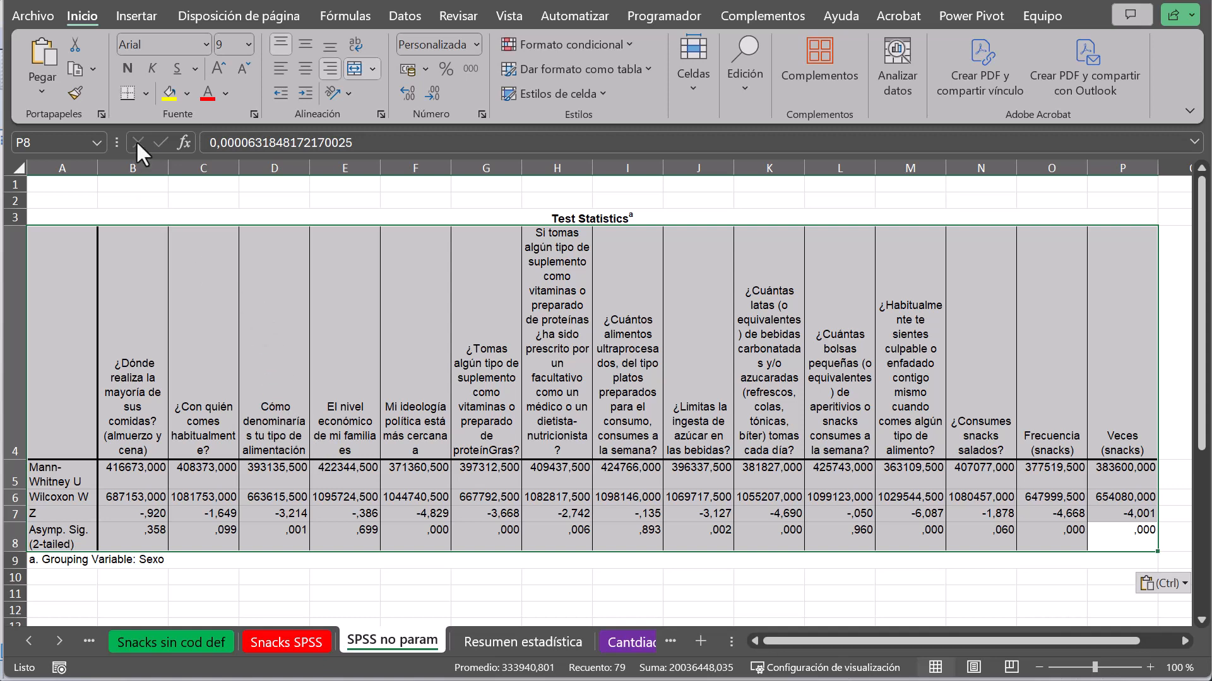
{"action": "left_click", "coordinate": [75, 69]}
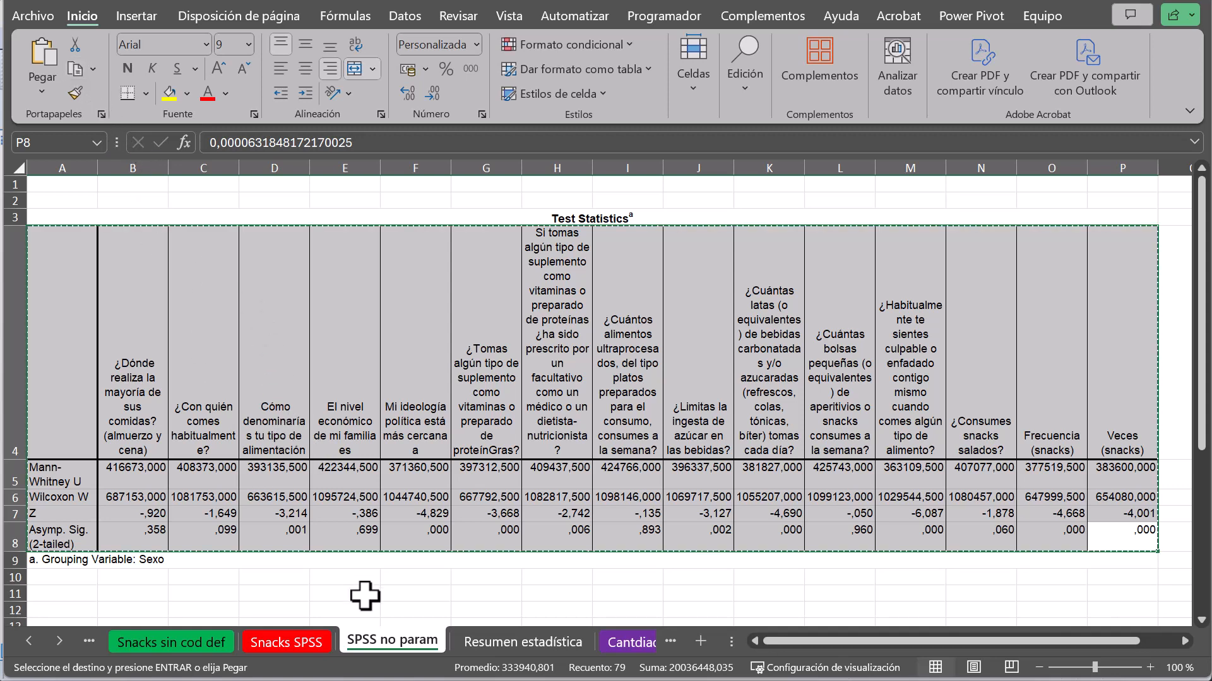
{"action": "left_click", "coordinate": [497, 642]}
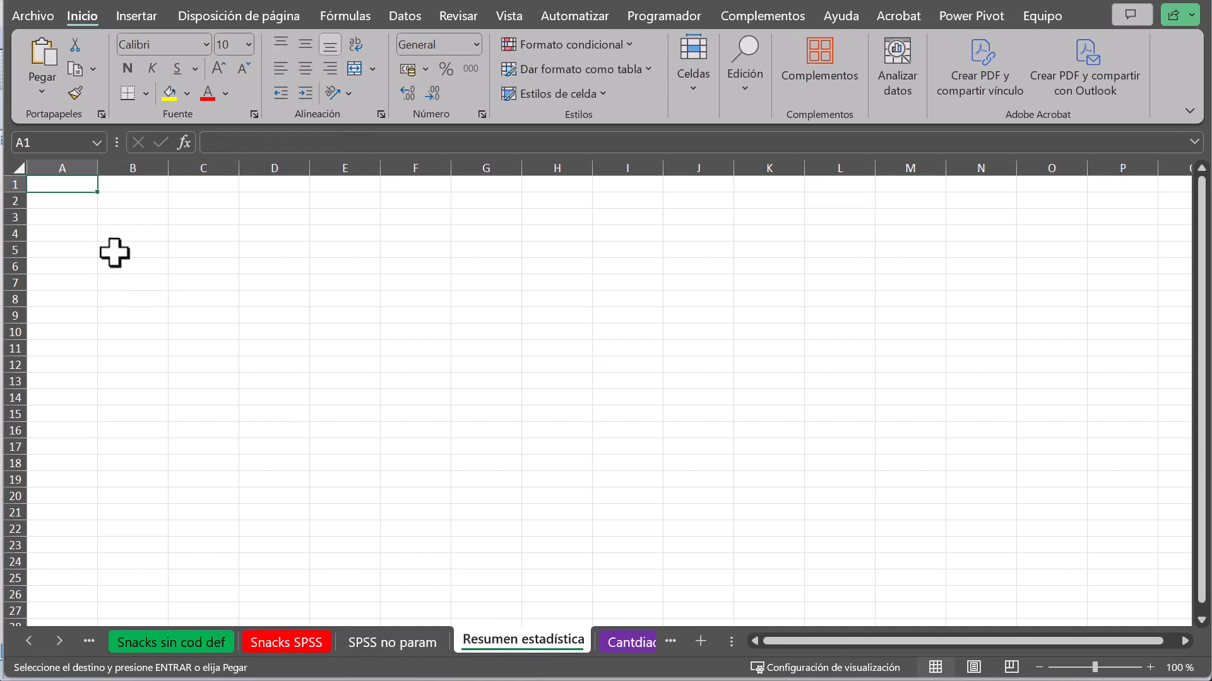
{"action": "left_click", "coordinate": [70, 217]}
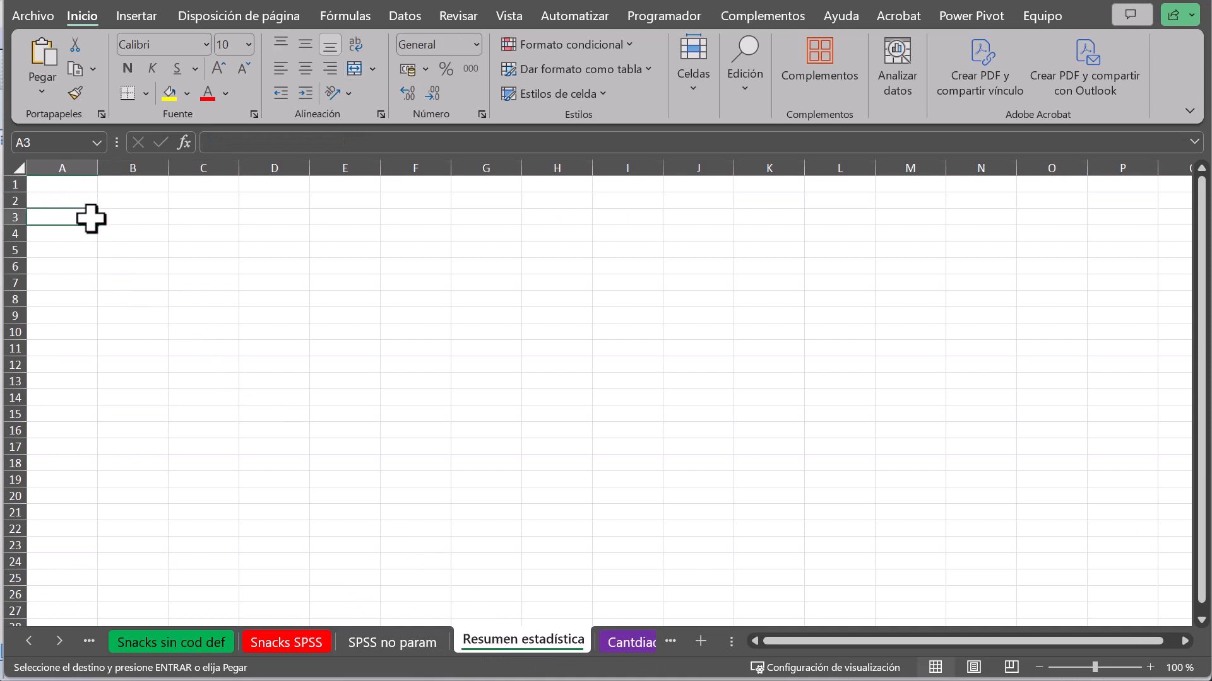
{"action": "left_click", "coordinate": [43, 92]}
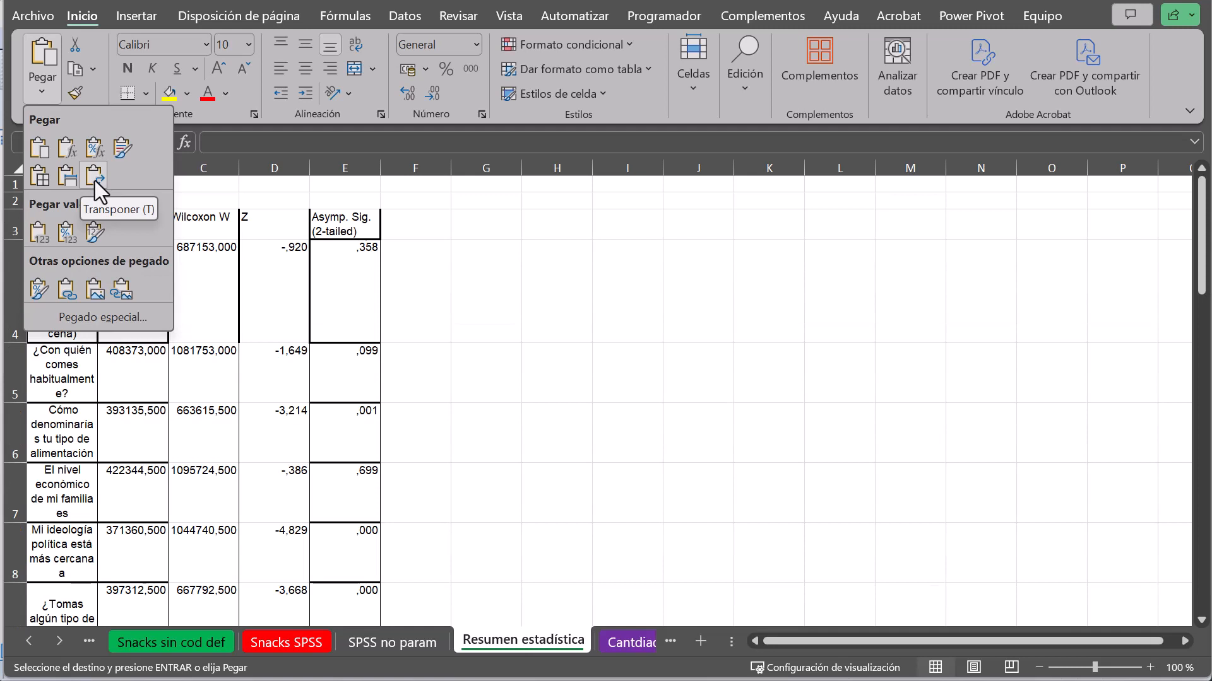
{"action": "left_click", "coordinate": [95, 180]}
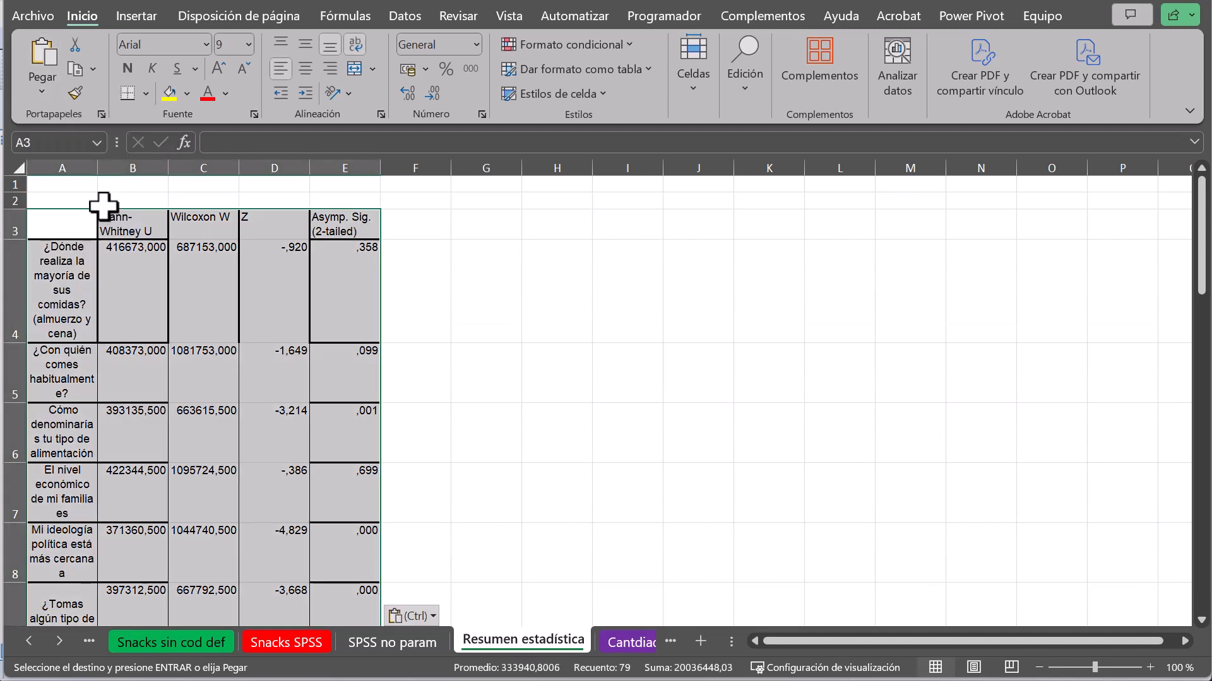
- Widen column A to fit the survey questions and move the Mann-Whitney U heading from B3 to A2
{"action": "left_click", "coordinate": [78, 165]}
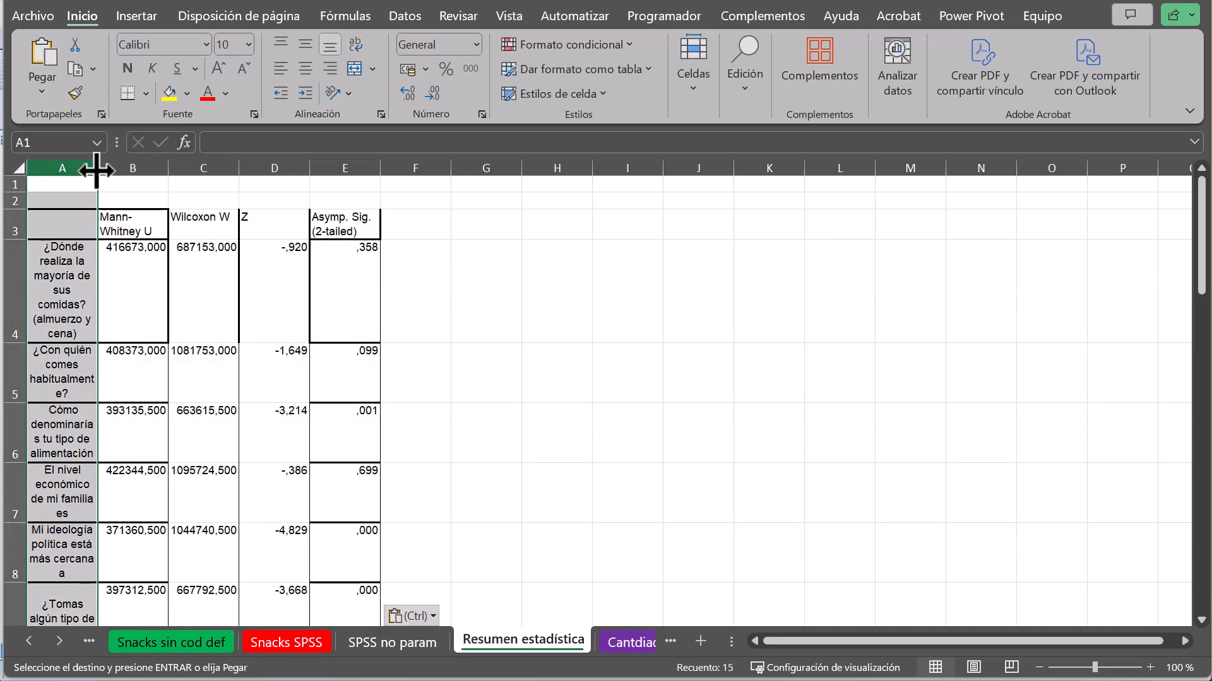
{"action": "left_click_drag", "start_coordinate": [96, 169], "coordinate": [380, 206]}
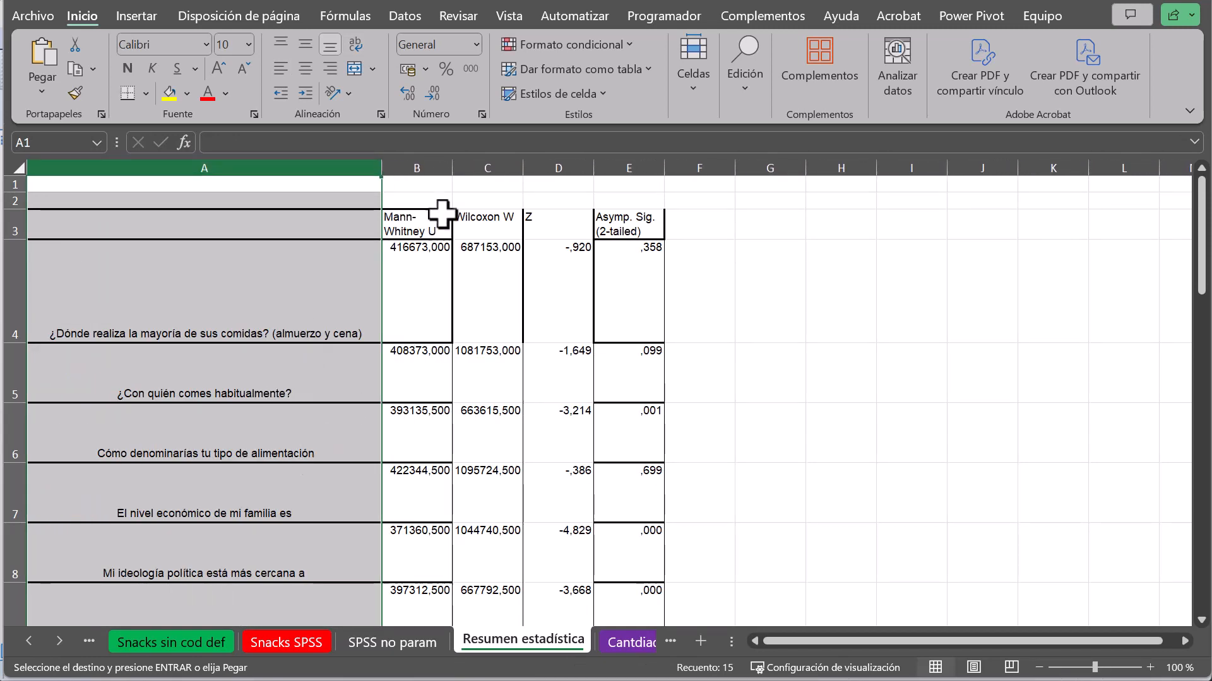
{"action": "left_click", "coordinate": [415, 219]}
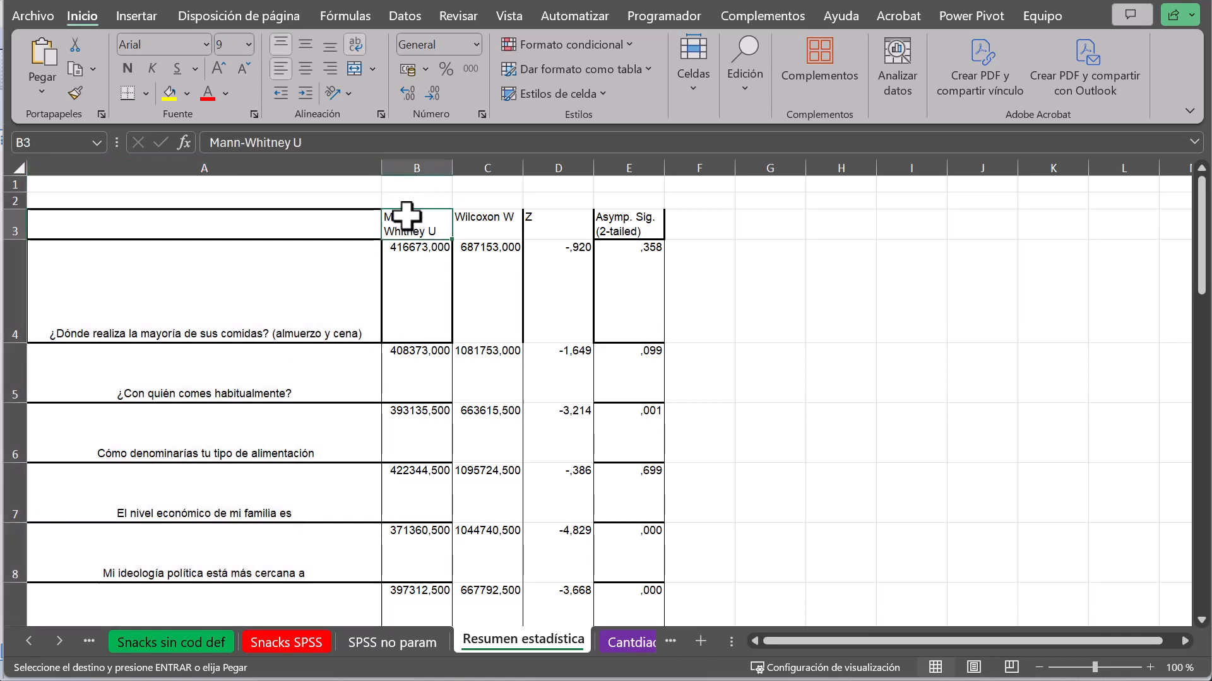
{"action": "left_click_drag", "start_coordinate": [402, 209], "coordinate": [228, 208]}
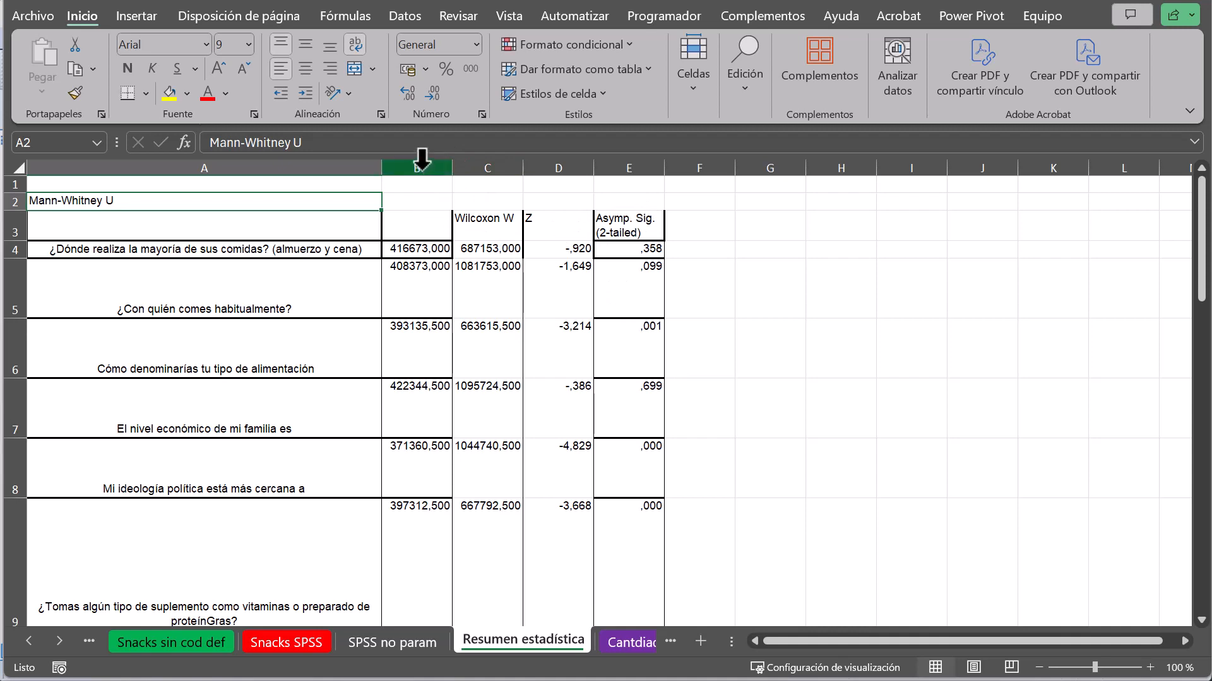
- Delete columns B to D holding the Mann-Whitney U, Wilcoxon W and Z values, keeping only the significance column
{"action": "left_click_drag", "start_coordinate": [422, 165], "coordinate": [508, 183]}
{"action": "left_click_drag", "start_coordinate": [547, 200], "coordinate": [544, 211]}
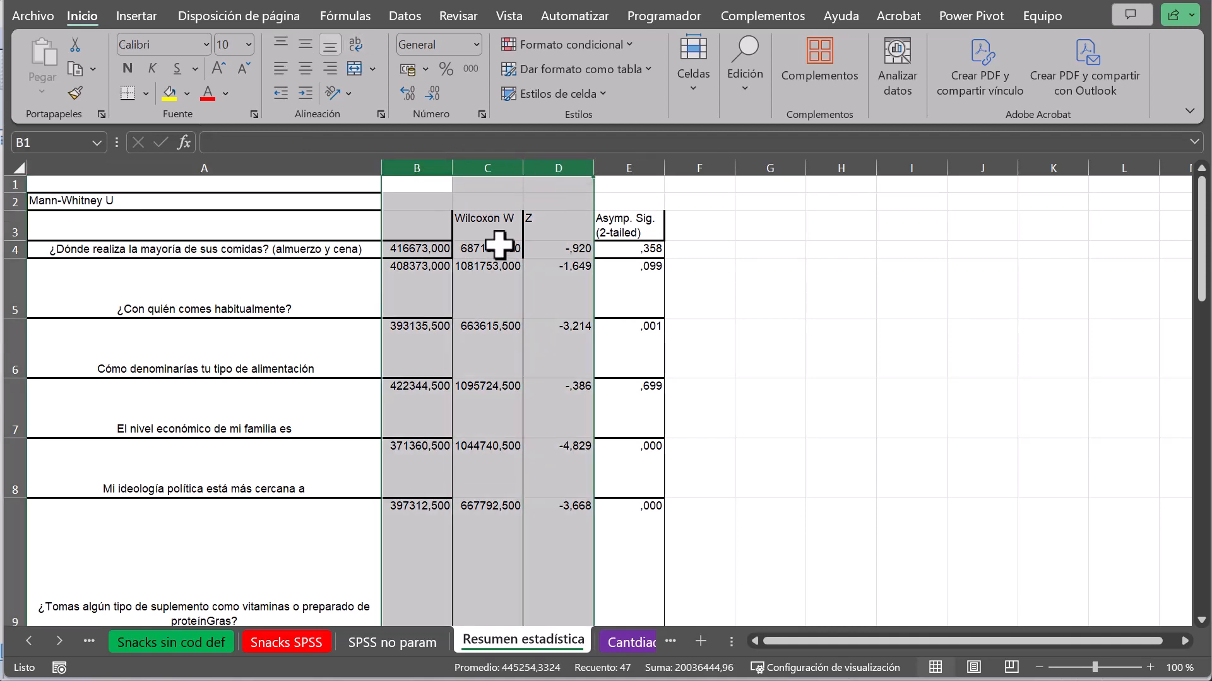
{"action": "right_click", "coordinate": [452, 287]}
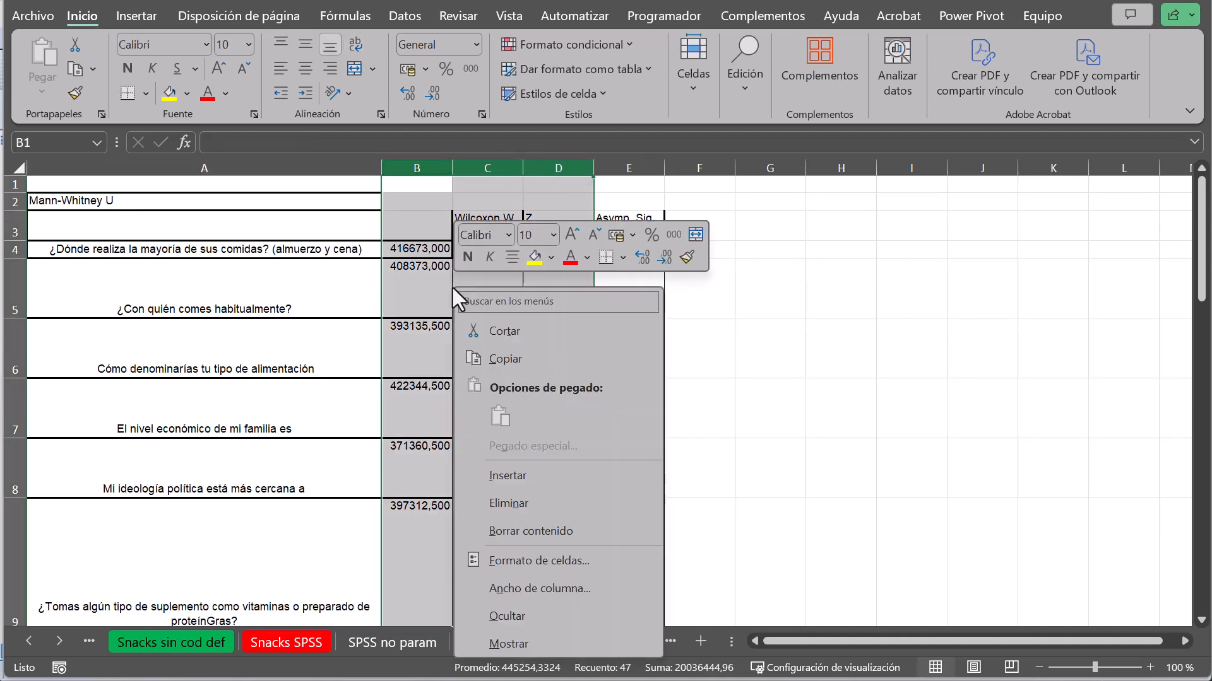
{"action": "left_click", "coordinate": [498, 501]}
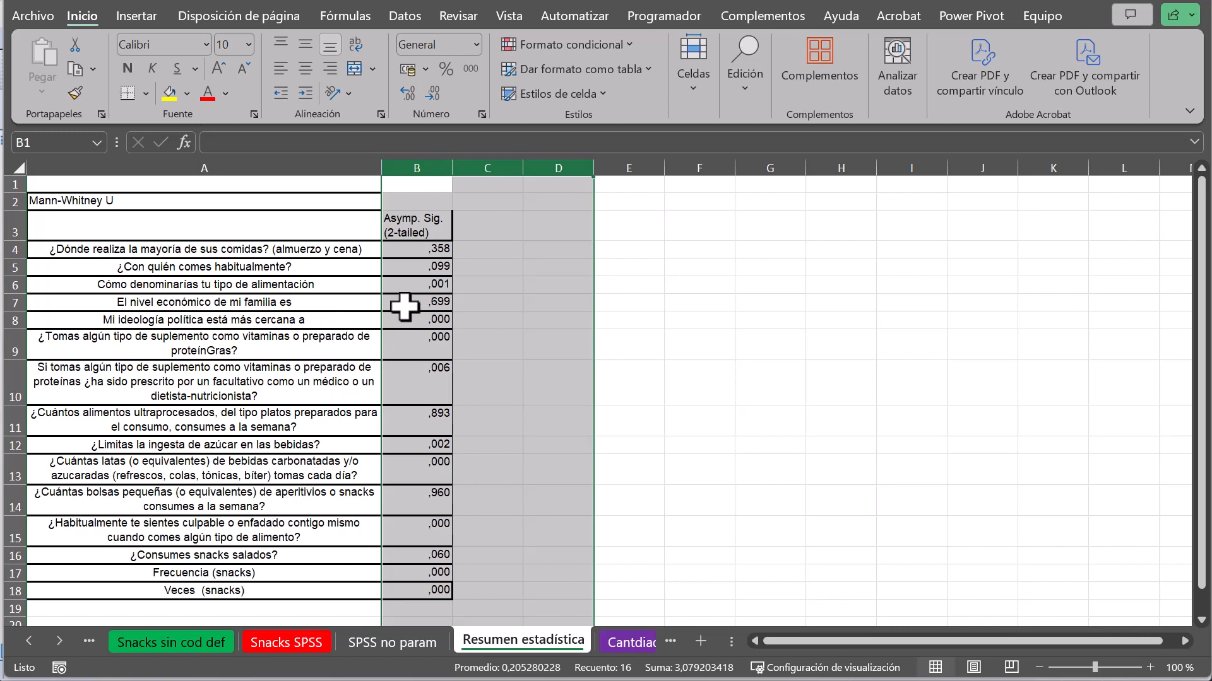
- Replace the significance column heading in cell B3 with Sexo
{"action": "left_click", "coordinate": [402, 228]}
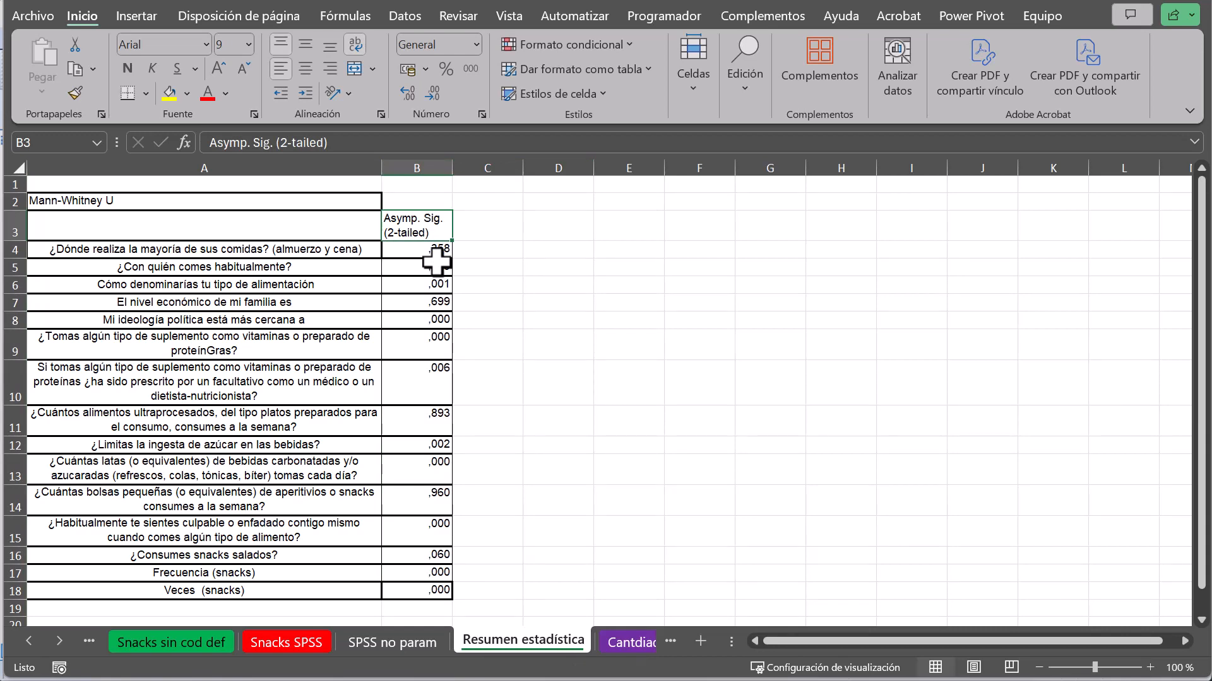
{"action": "type", "text": "Sexo"}
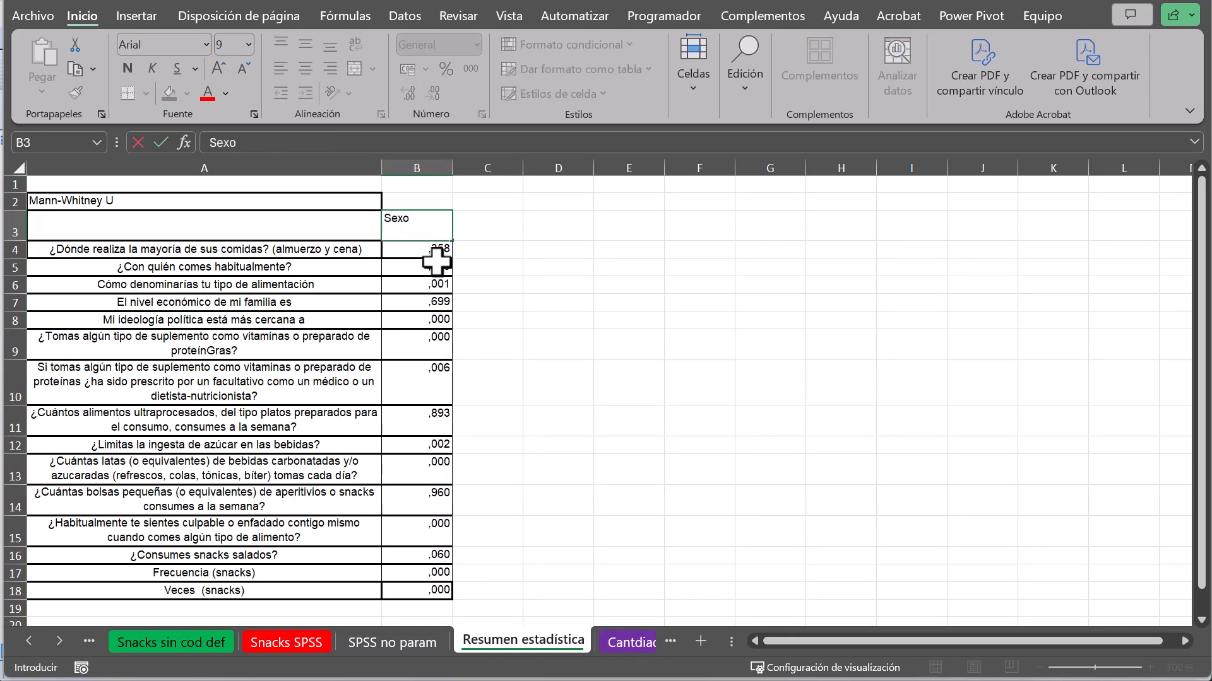
{"action": "key", "text": "Return"}
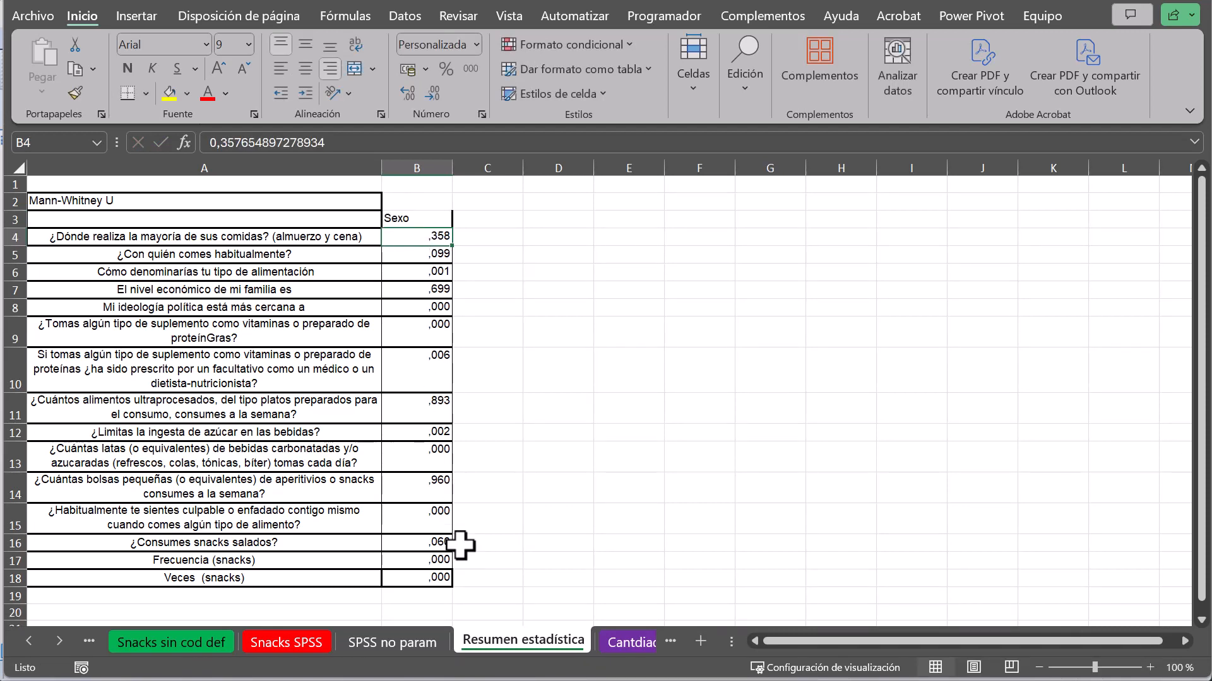
- Start a less-than conditional formatting rule on the significance values B4:B18 with the threshold ,05
{"action": "left_click_drag", "start_coordinate": [411, 237], "coordinate": [420, 576]}
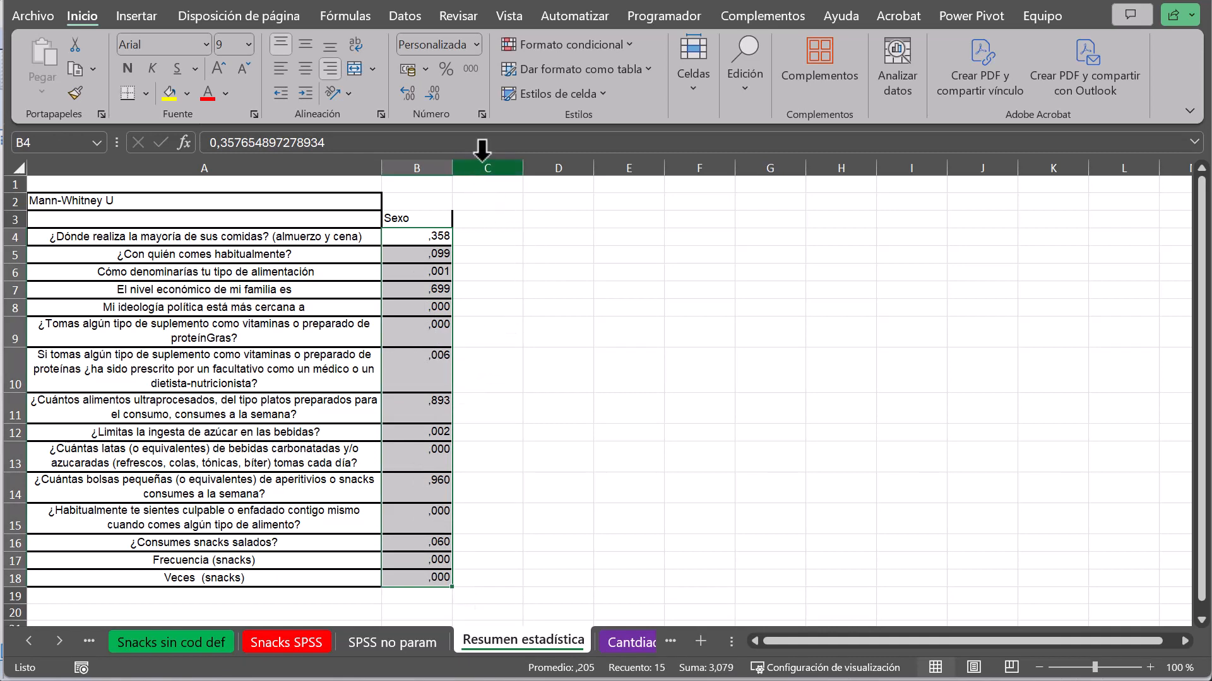
{"action": "left_click", "coordinate": [563, 44]}
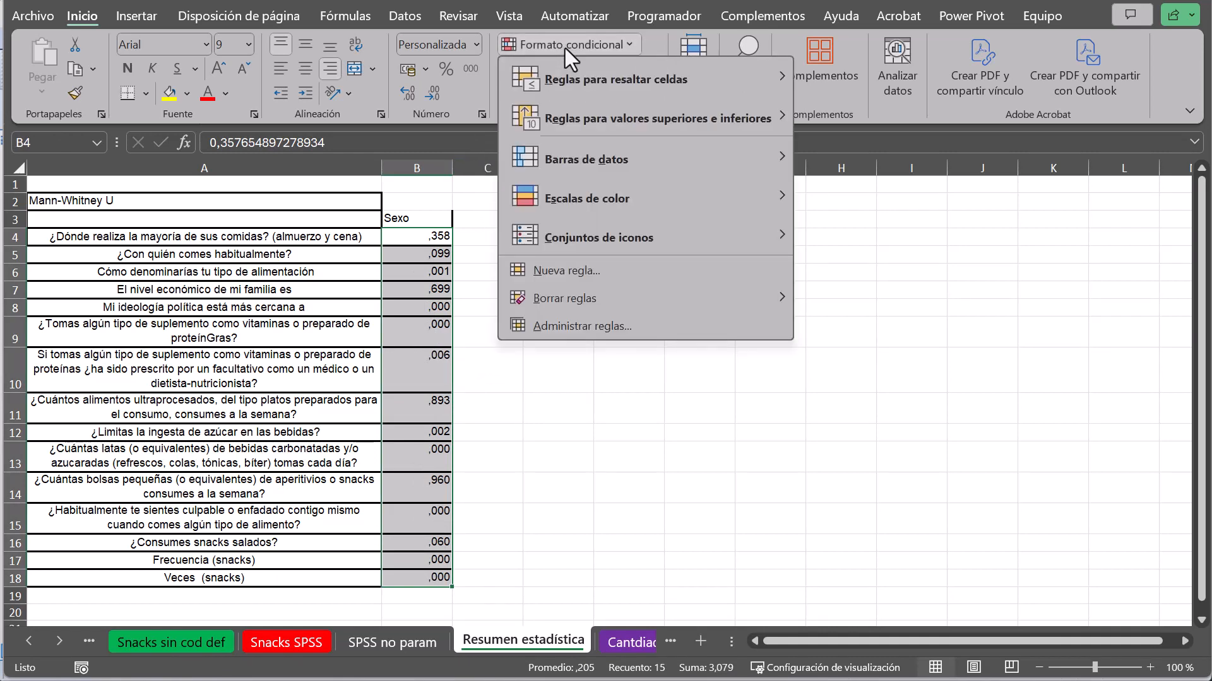
{"action": "mouse_move", "coordinate": [569, 85]}
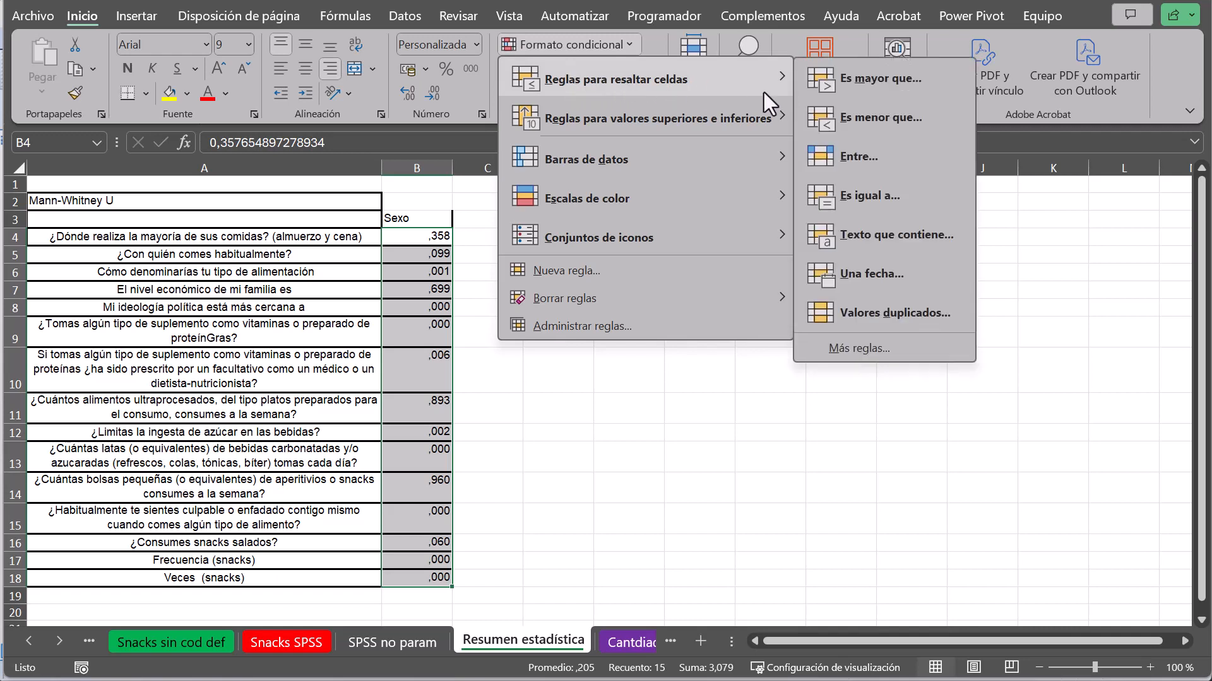
{"action": "left_click", "coordinate": [895, 119]}
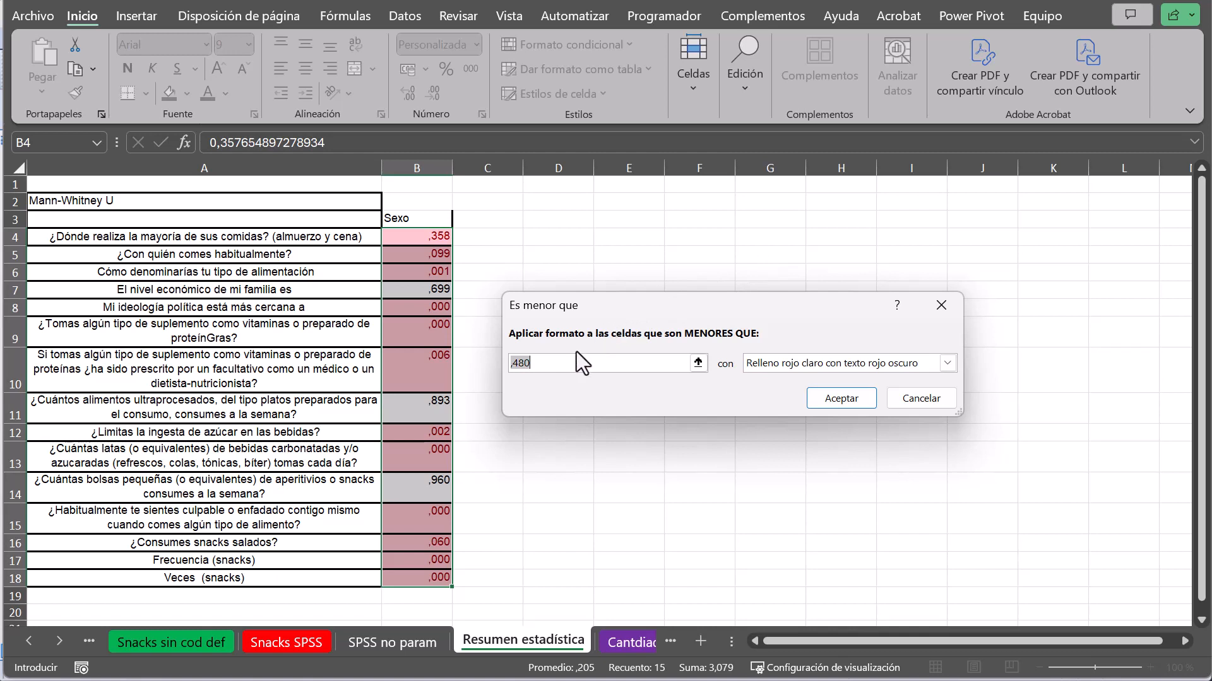
{"action": "left_click", "coordinate": [515, 365]}
{"action": "key", "text": "Delete"}
{"action": "key", "text": "Delete"}
{"action": "key", "text": "Delete"}
{"action": "type", "text": "0"}
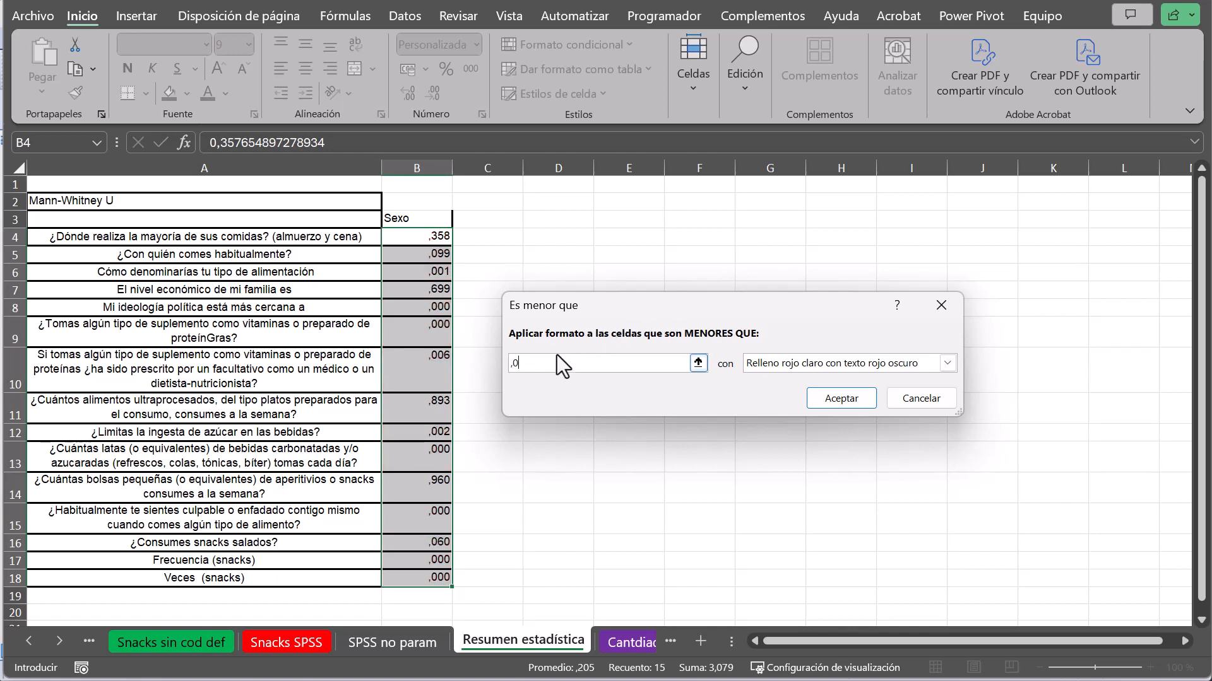
{"action": "type", "text": "5"}
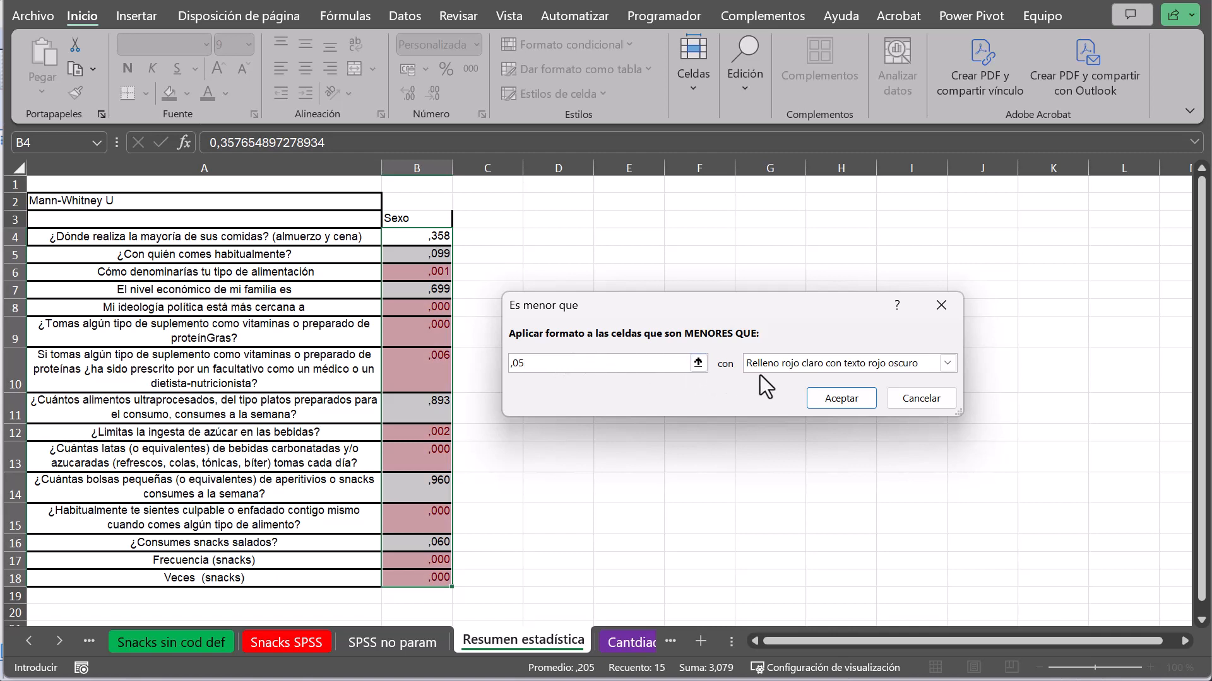
- Choose green fill with dark green text as the rule's format and apply it
{"action": "left_click", "coordinate": [947, 364]}
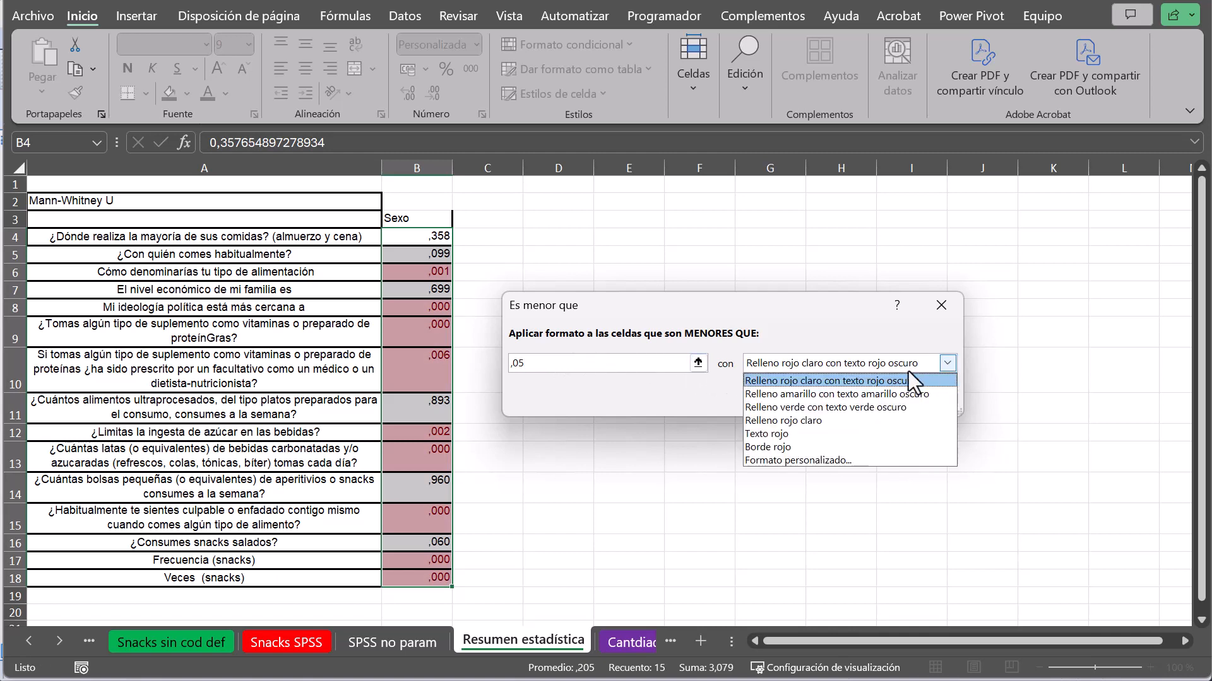
{"action": "left_click", "coordinate": [806, 408]}
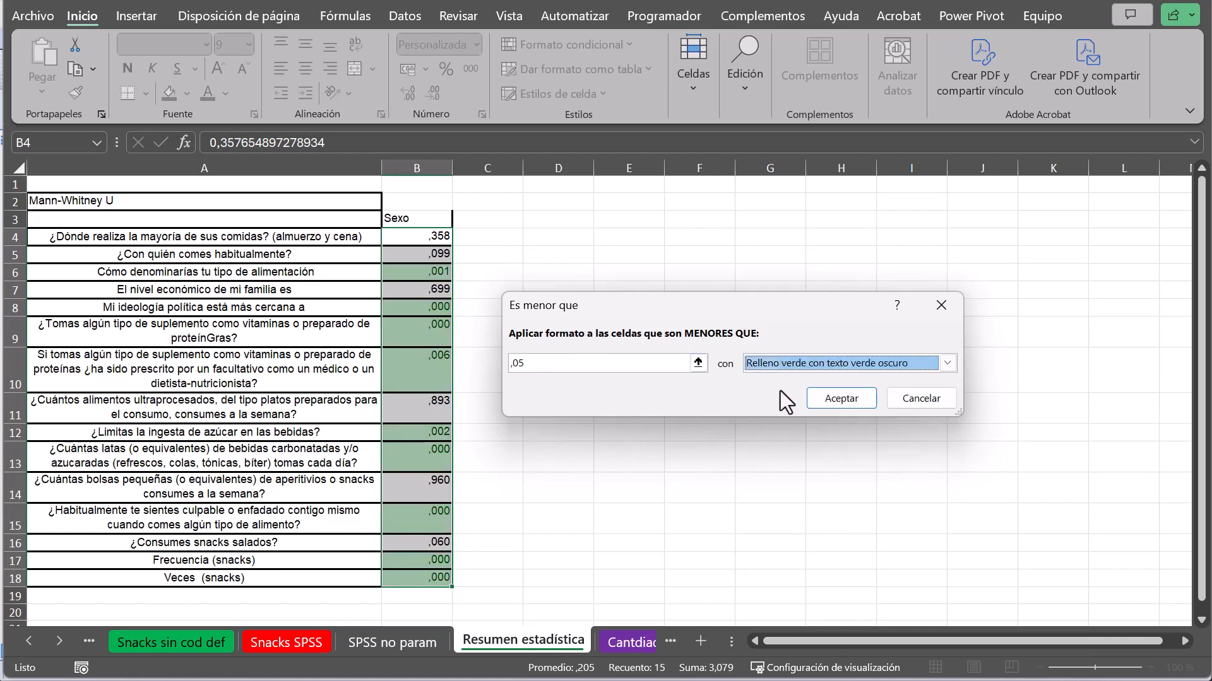
{"action": "left_click", "coordinate": [824, 395]}
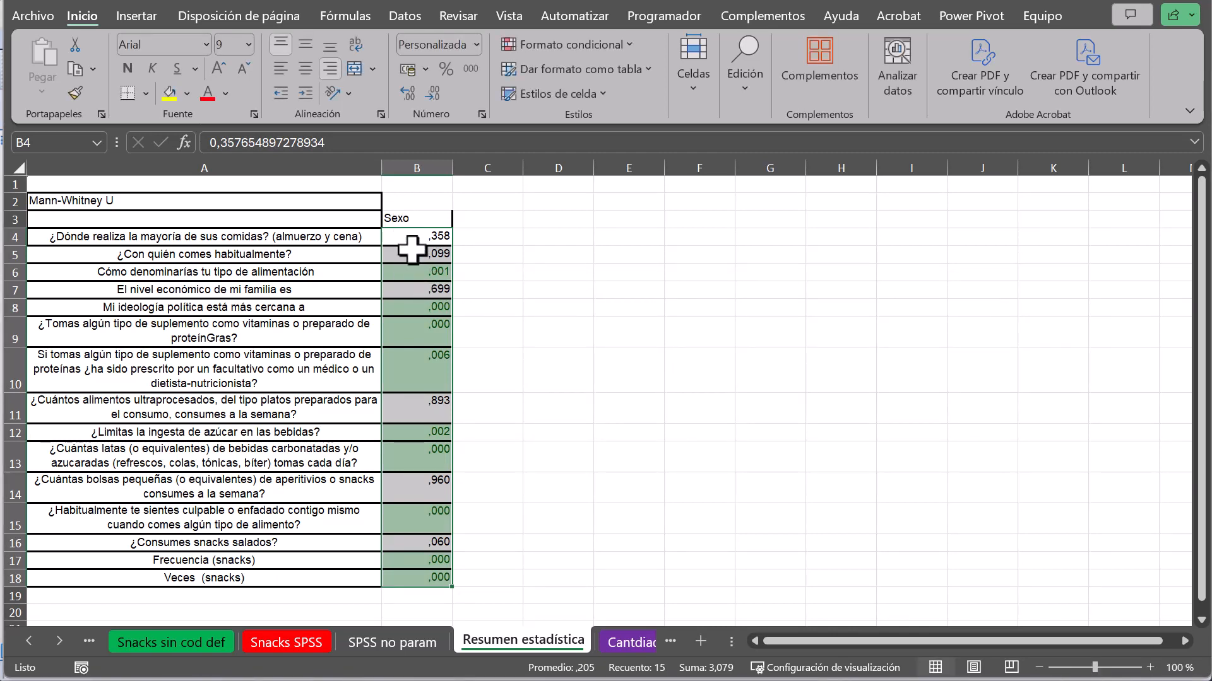
{"action": "left_click", "coordinate": [417, 272]}
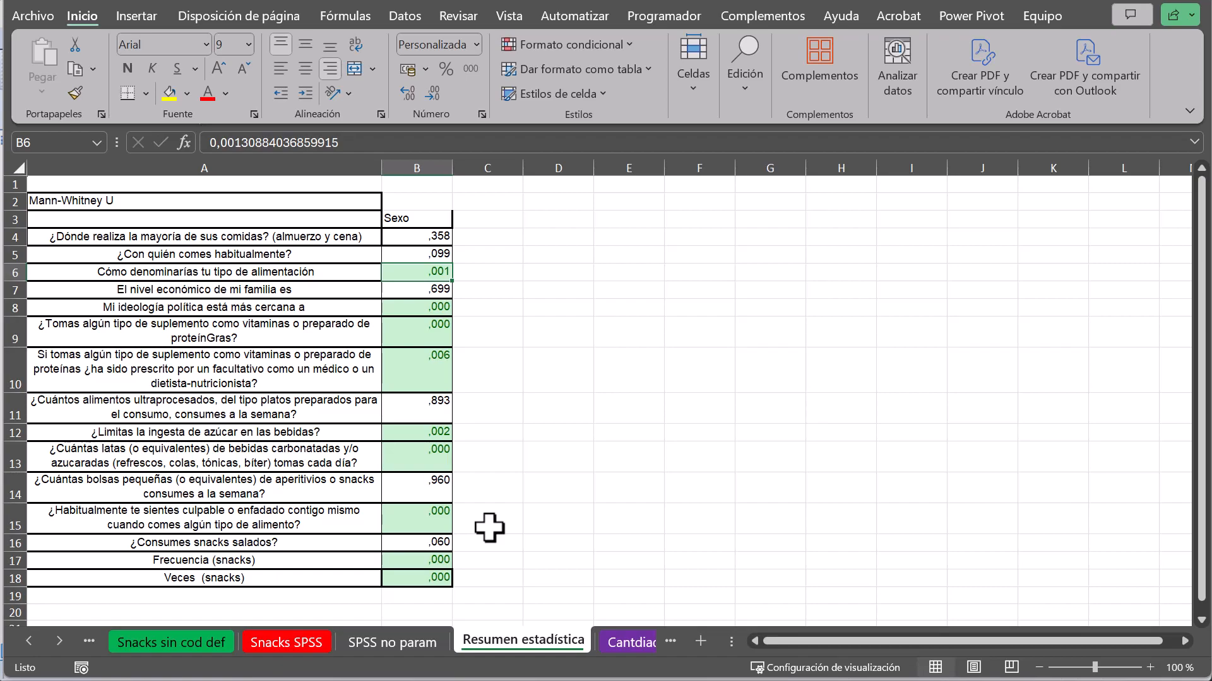
- Switch to the SPSS Data Editor and open the legacy nonparametric test for K independent samples, enlarging its dialog to show more variables
{"action": "key", "text": "alt+Tab"}
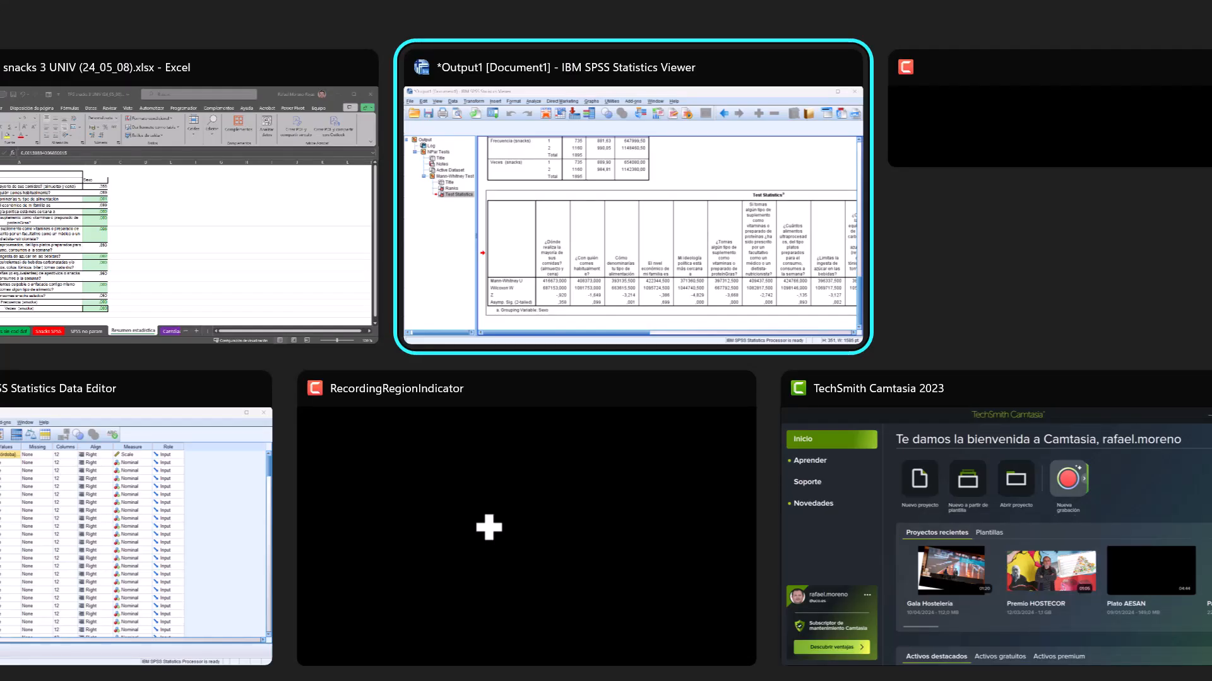
{"action": "key", "text": "alt+Tab"}
{"action": "key", "text": "alt+Tab"}
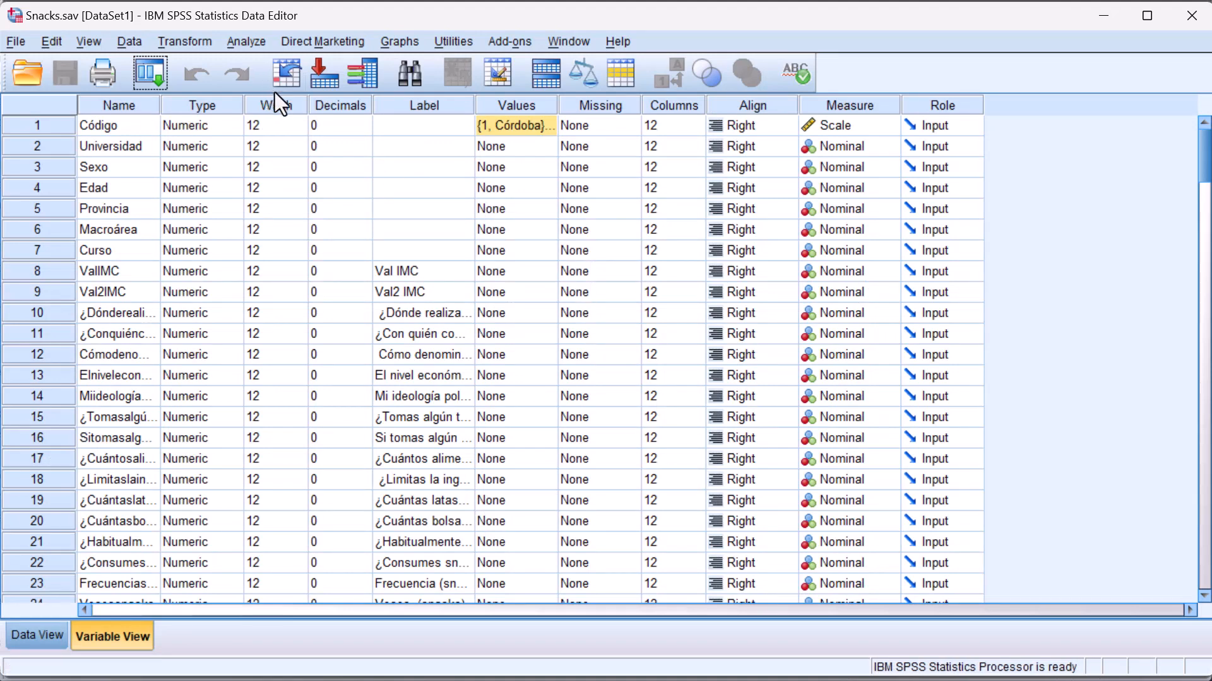
{"action": "left_click", "coordinate": [236, 41]}
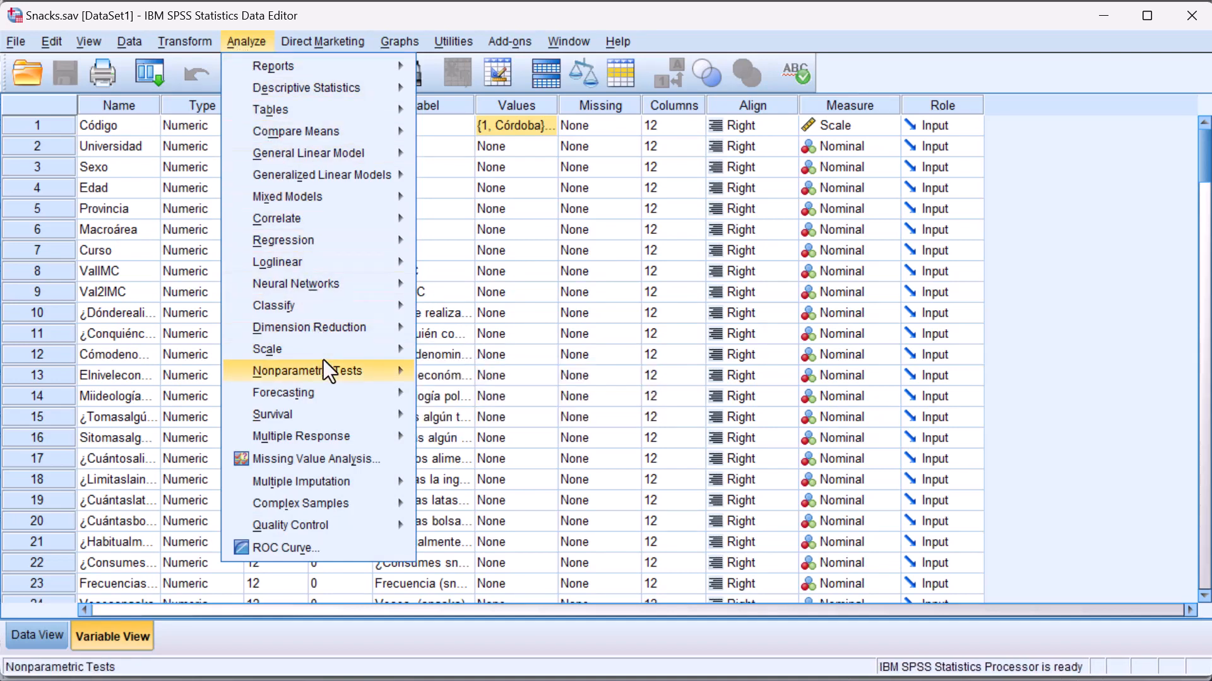
{"action": "mouse_move", "coordinate": [326, 369]}
{"action": "mouse_move", "coordinate": [471, 452]}
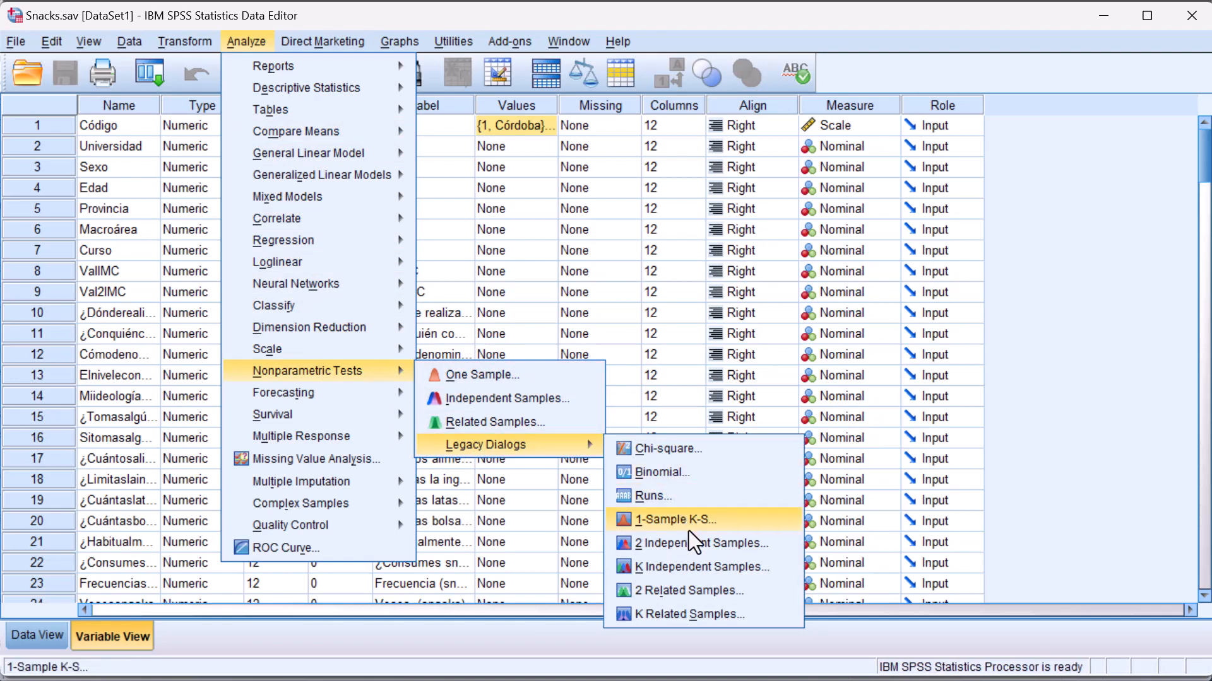
{"action": "left_click", "coordinate": [697, 570]}
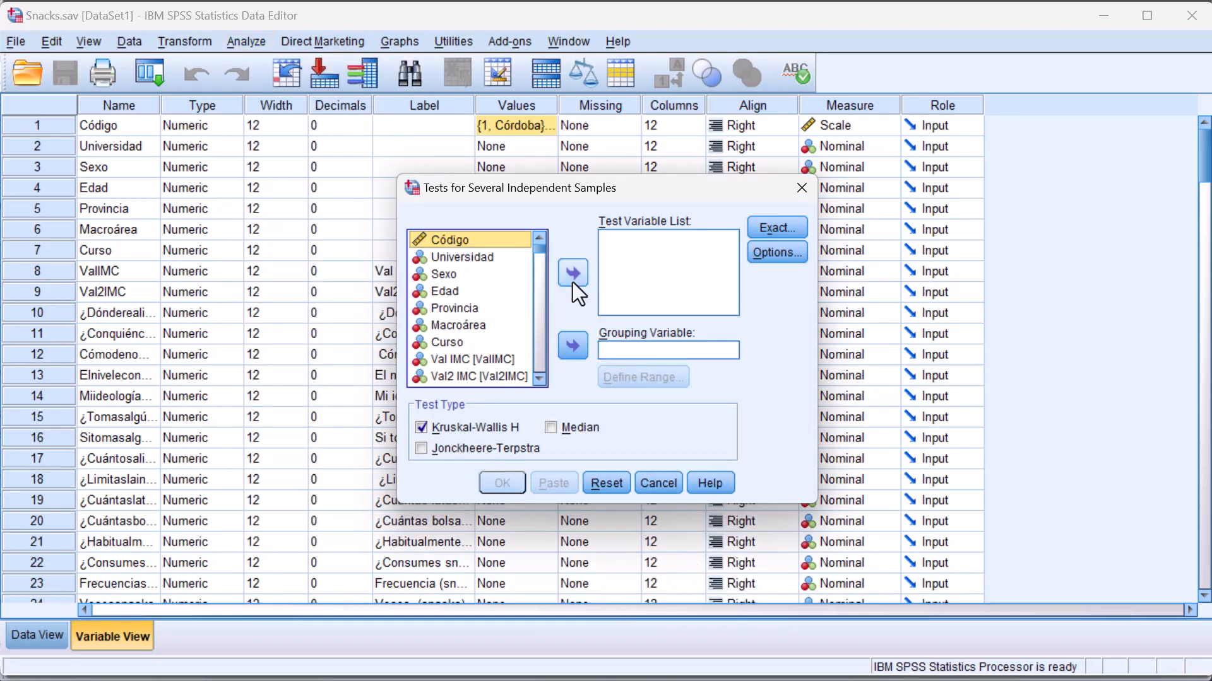
{"action": "left_click_drag", "start_coordinate": [592, 178], "coordinate": [575, 11]}
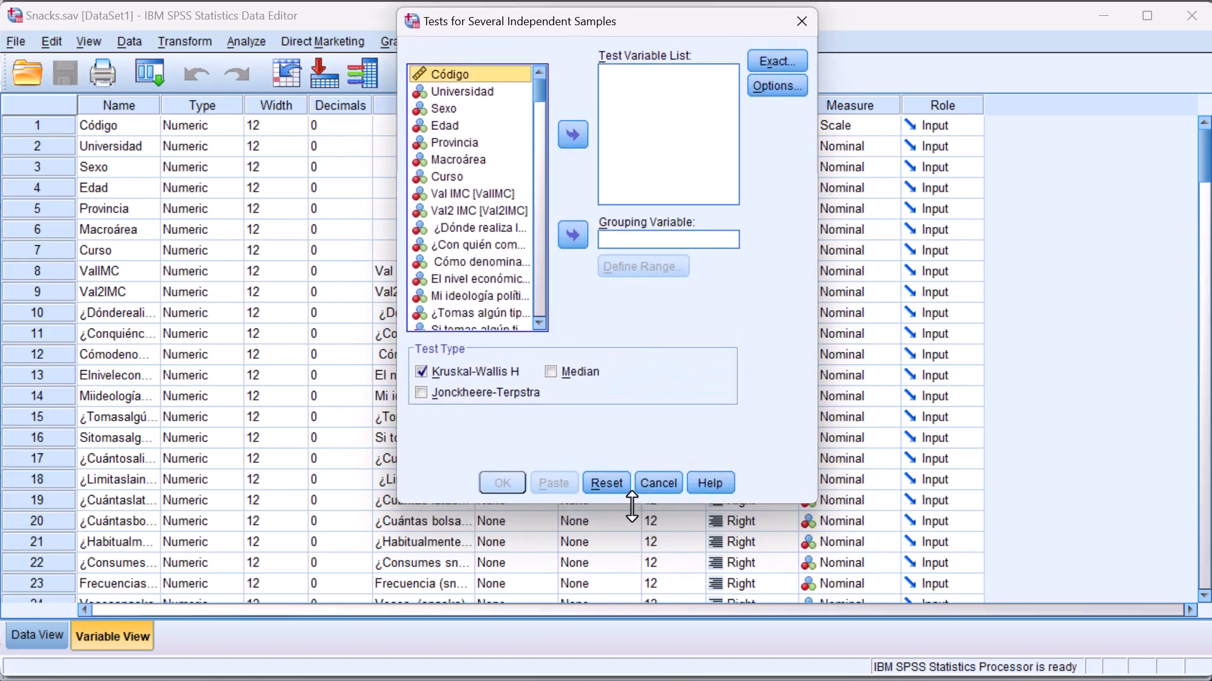
{"action": "left_click_drag", "start_coordinate": [633, 506], "coordinate": [644, 663]}
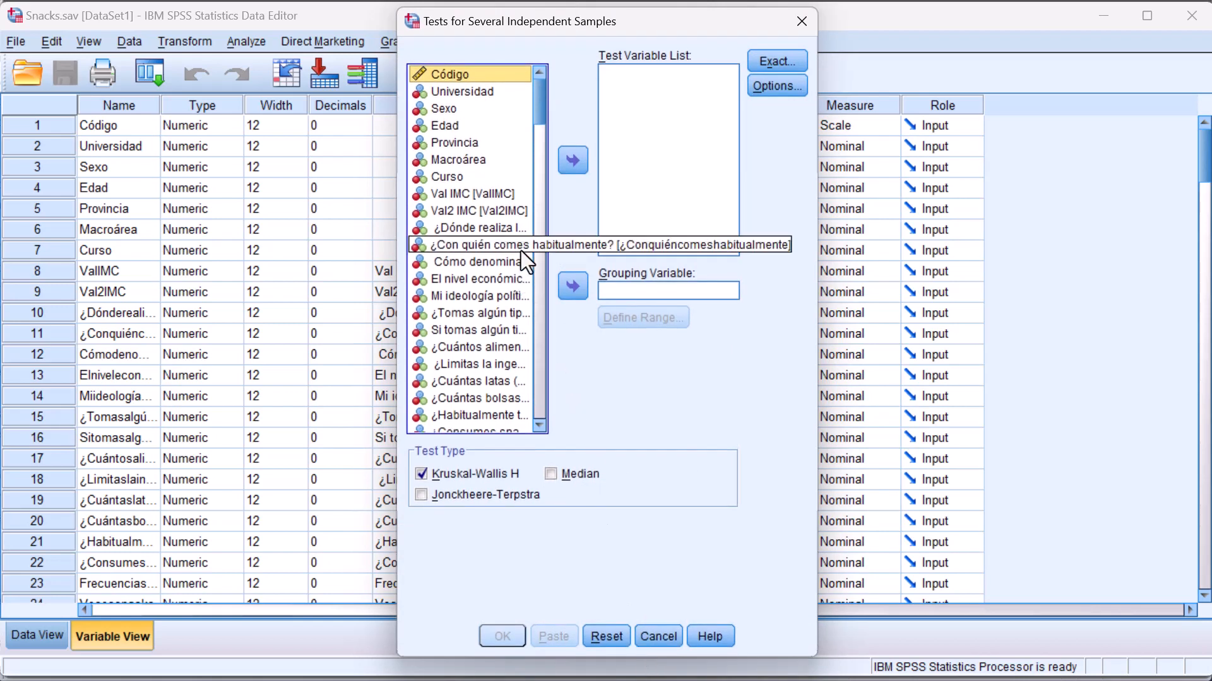
- Set Universidad as the grouping variable with a range from 1 to 3
{"action": "left_click", "coordinate": [475, 93]}
{"action": "left_click", "coordinate": [564, 283]}
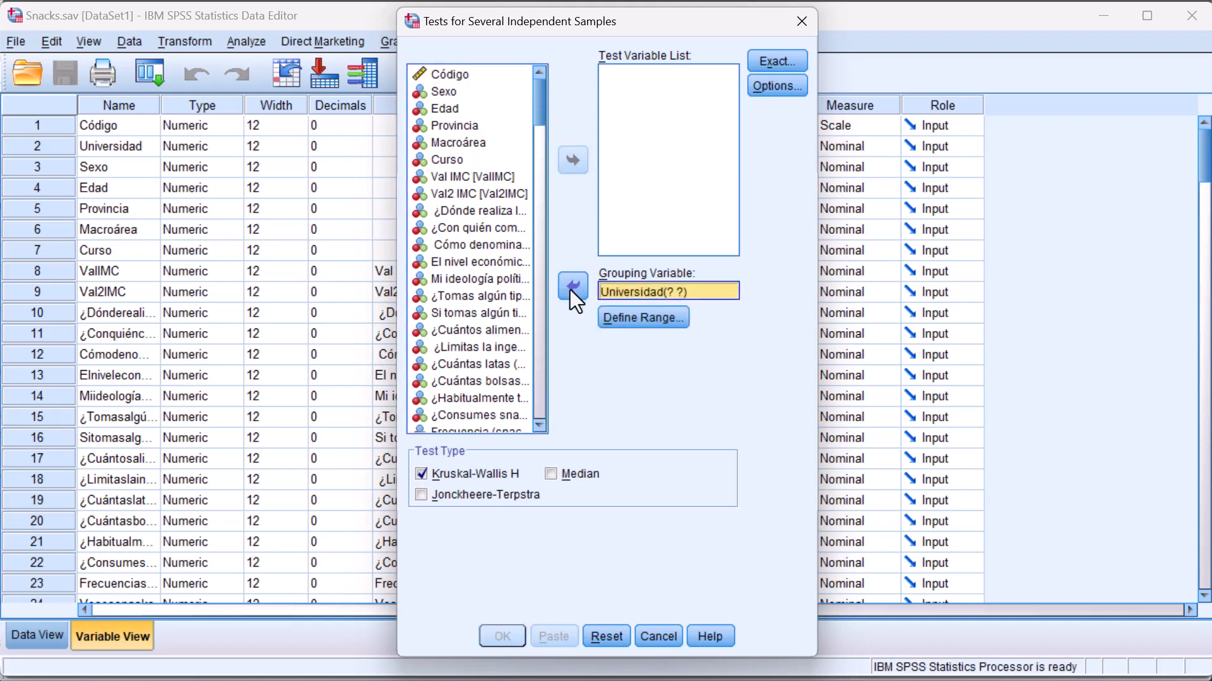
{"action": "left_click", "coordinate": [631, 317]}
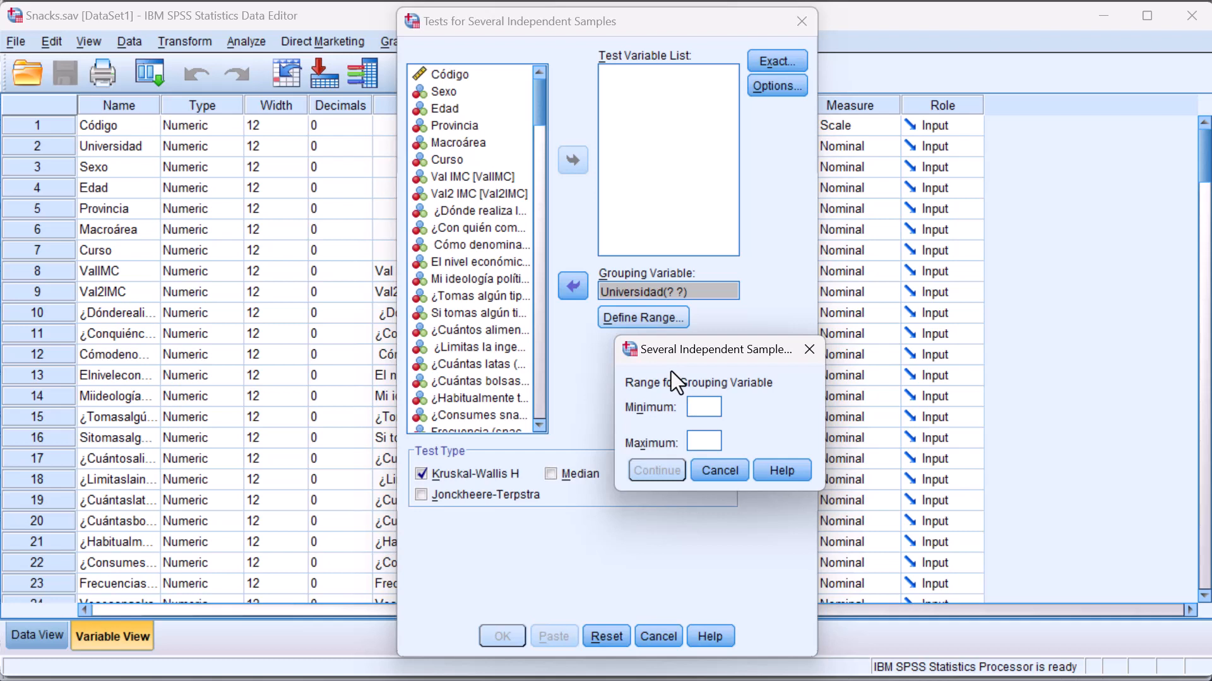
{"action": "type", "text": "1"}
{"action": "left_click", "coordinate": [693, 445]}
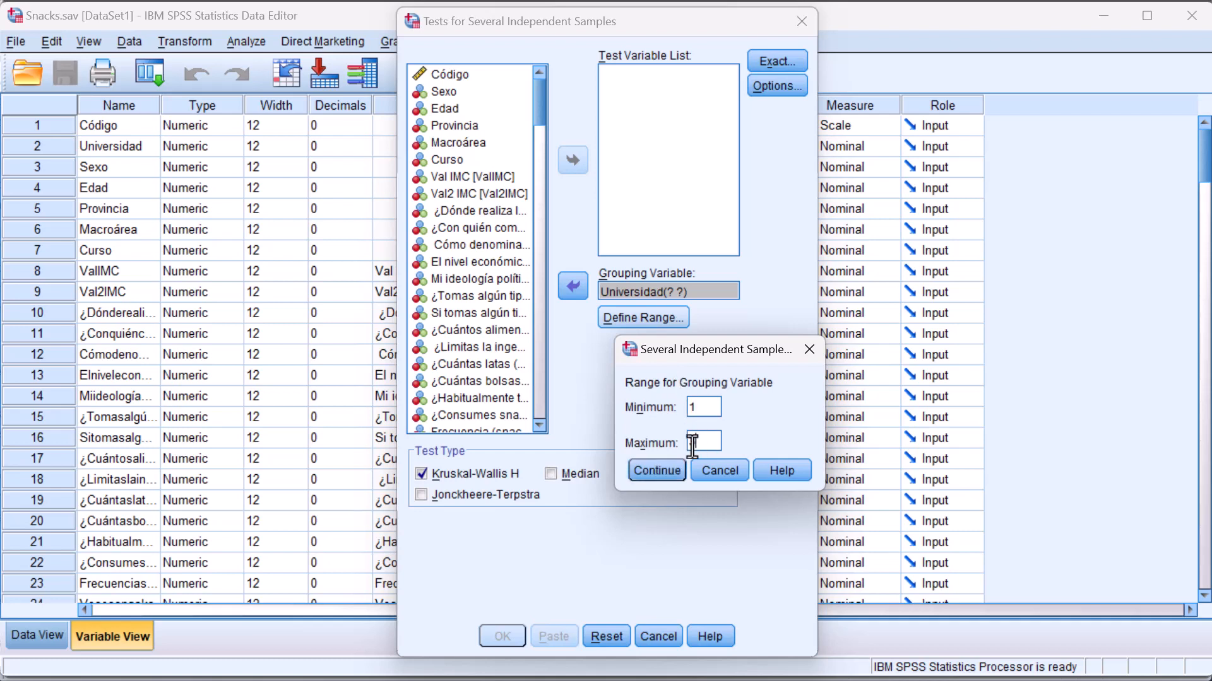
{"action": "left_click", "coordinate": [665, 468]}
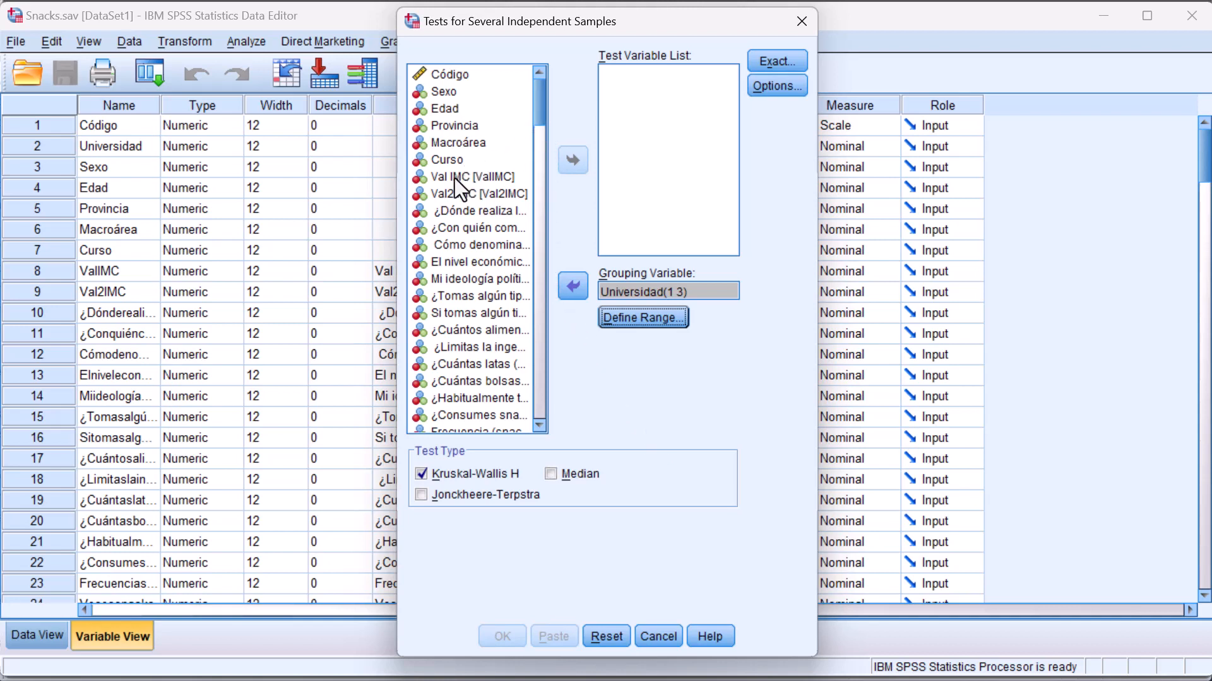
- Add the variables from ¿Dónde realiza la mayoría de sus comidas? through ¿Consumes snacks salados? as test variables and run the Kruskal-Wallis H test
{"action": "left_click", "coordinate": [451, 211]}
{"action": "scroll", "coordinate": [448, 210], "scroll_direction": "down", "scroll_amount": 1}
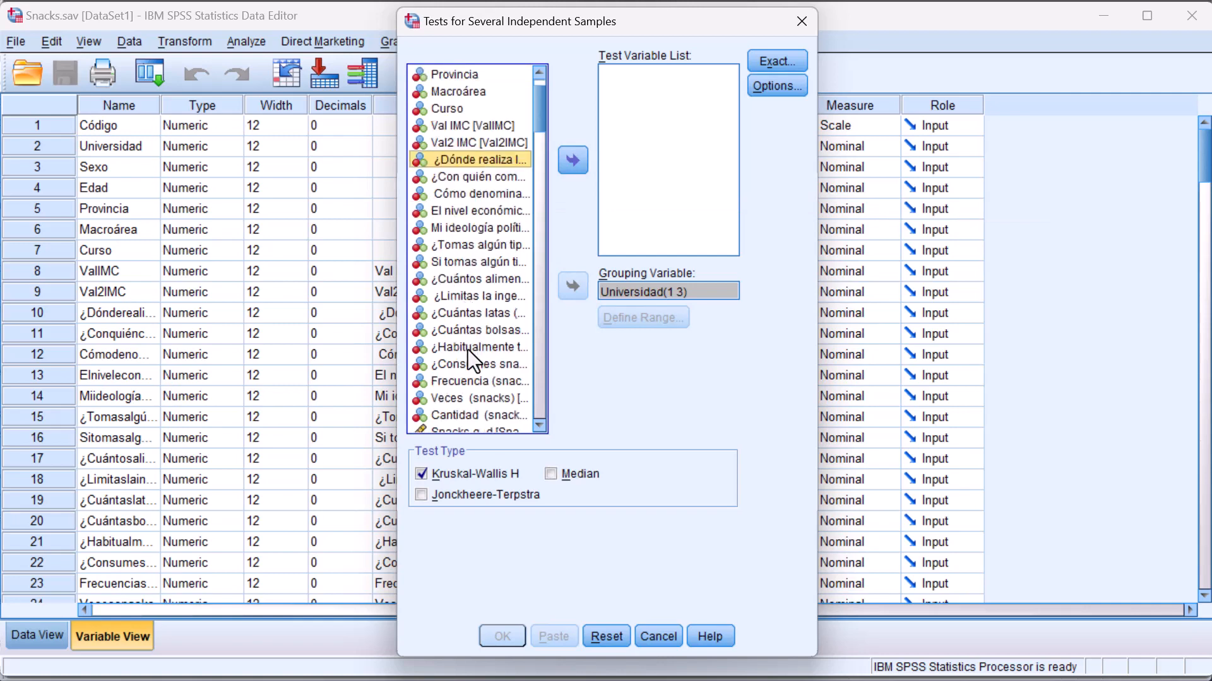
{"action": "scroll", "coordinate": [467, 350], "scroll_direction": "down", "scroll_amount": 1}
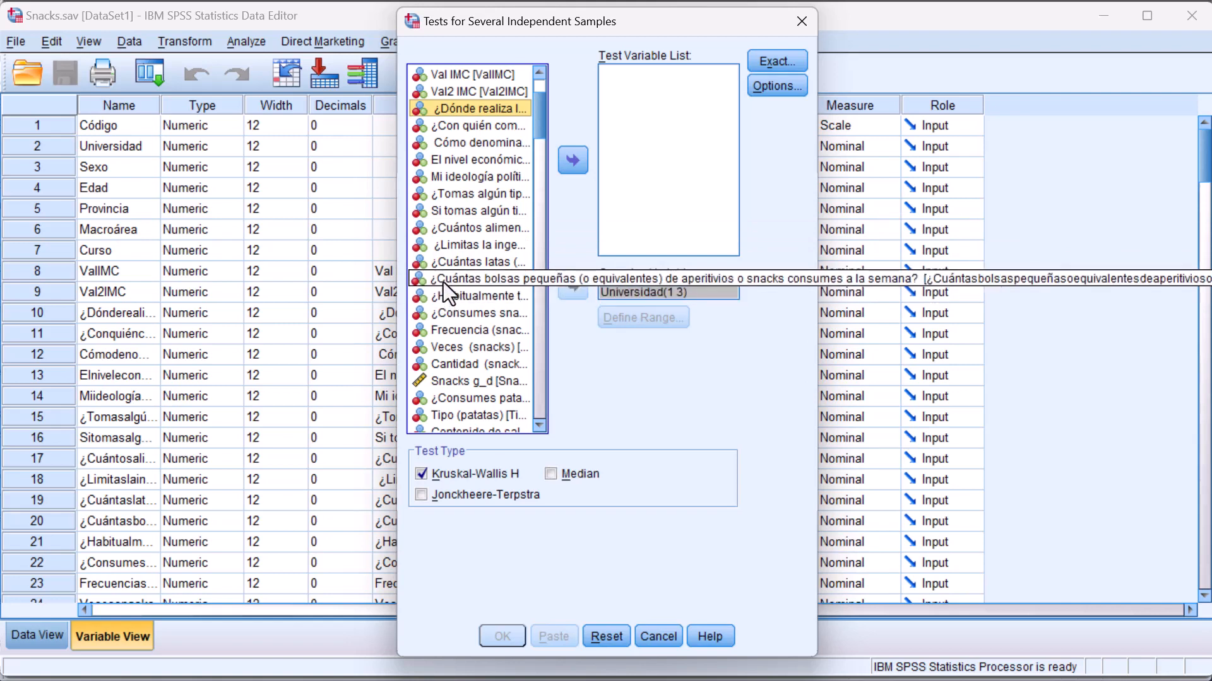
{"action": "left_click", "coordinate": [446, 308], "text": "shift"}
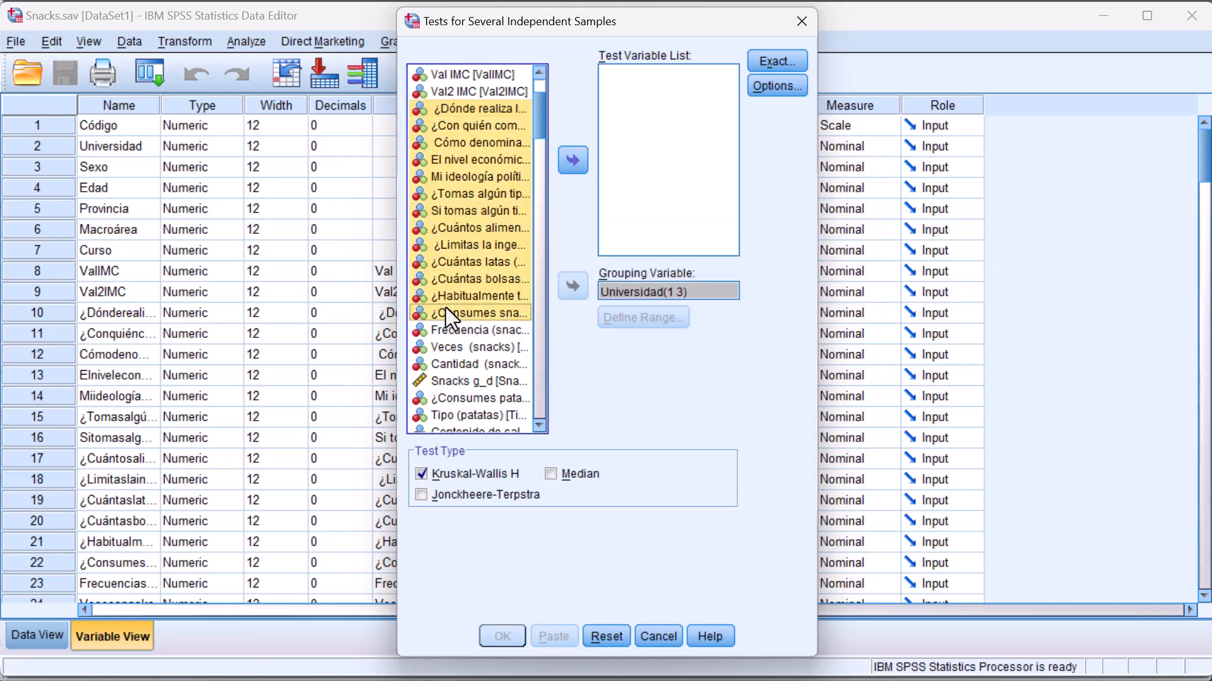
{"action": "left_click", "coordinate": [572, 158]}
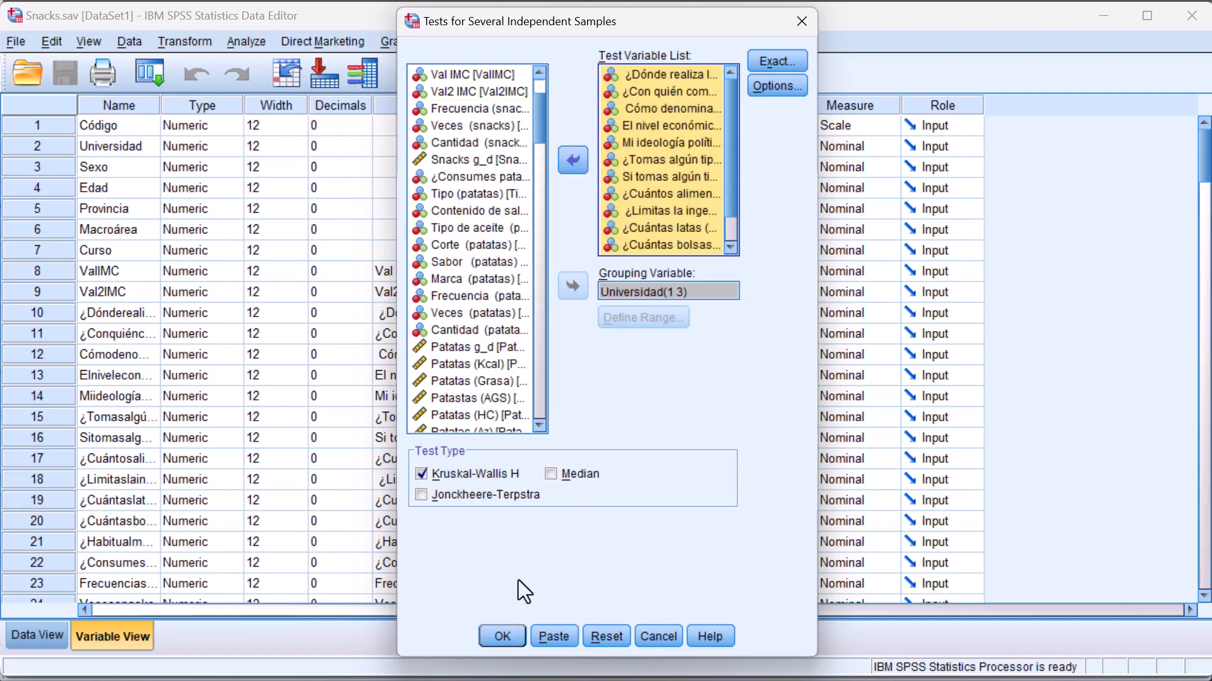
{"action": "left_click", "coordinate": [503, 634]}
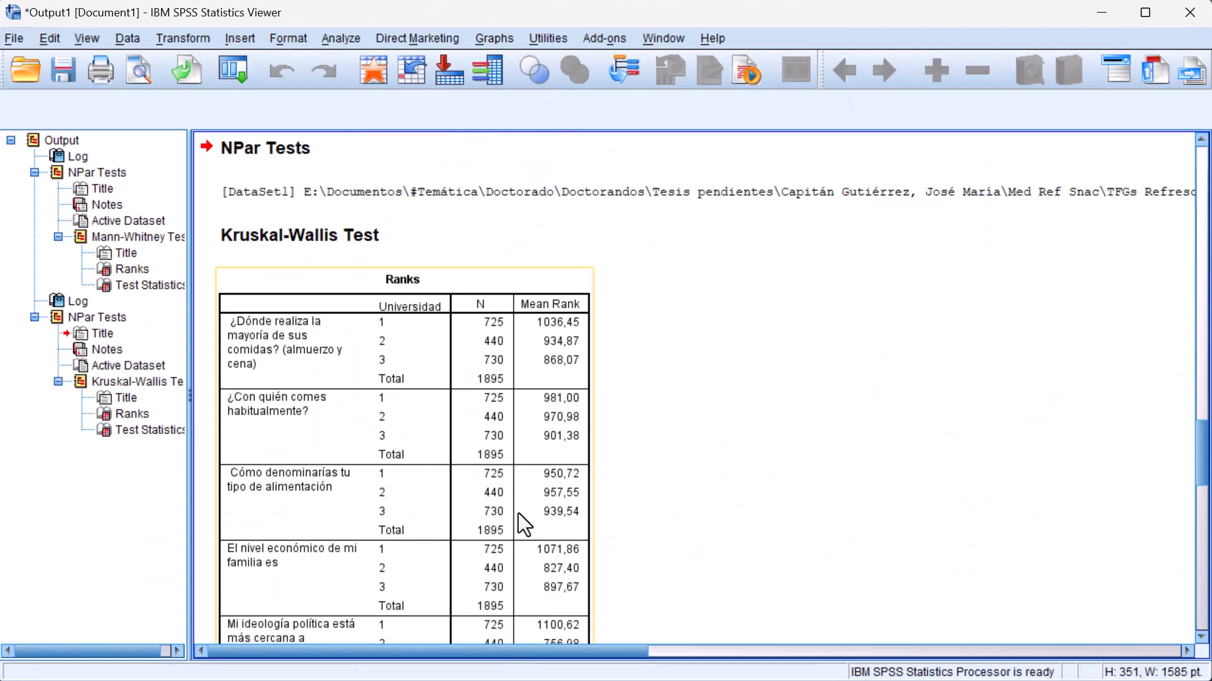
- Copy the Kruskal-Wallis Test Statistics table from the SPSS output and switch back to the Excel workbook
{"action": "scroll", "coordinate": [509, 511], "scroll_direction": "down", "scroll_amount": 15}
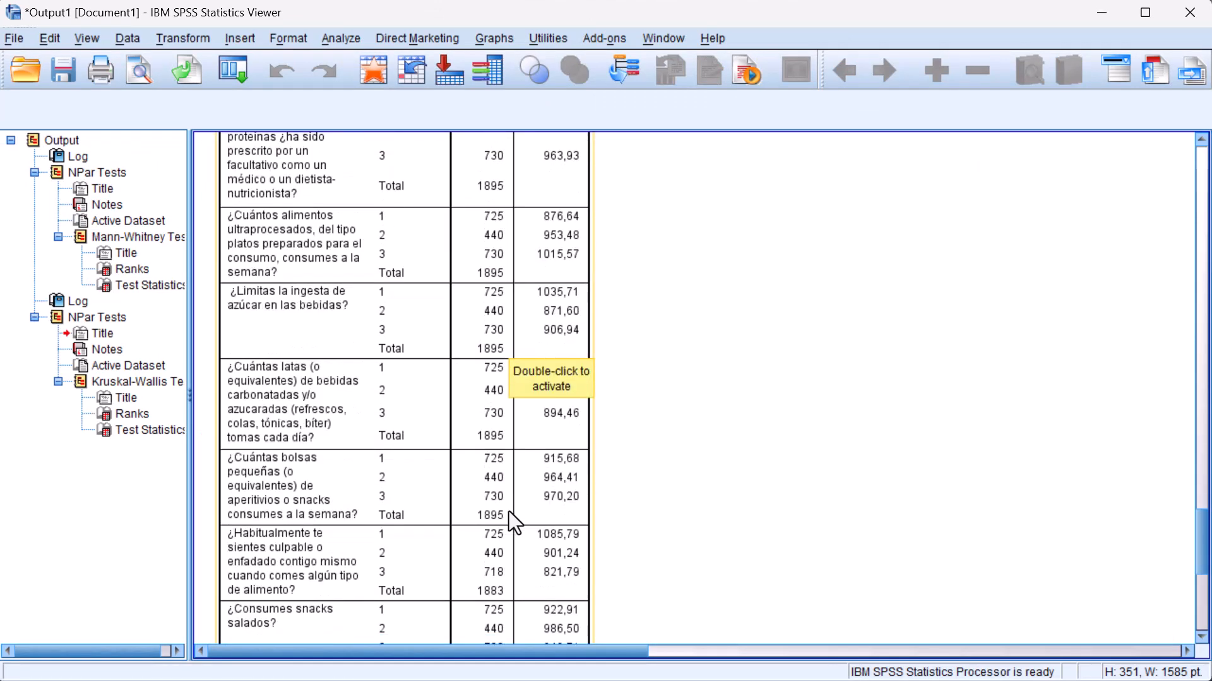
{"action": "scroll", "coordinate": [509, 511], "scroll_direction": "down", "scroll_amount": 2}
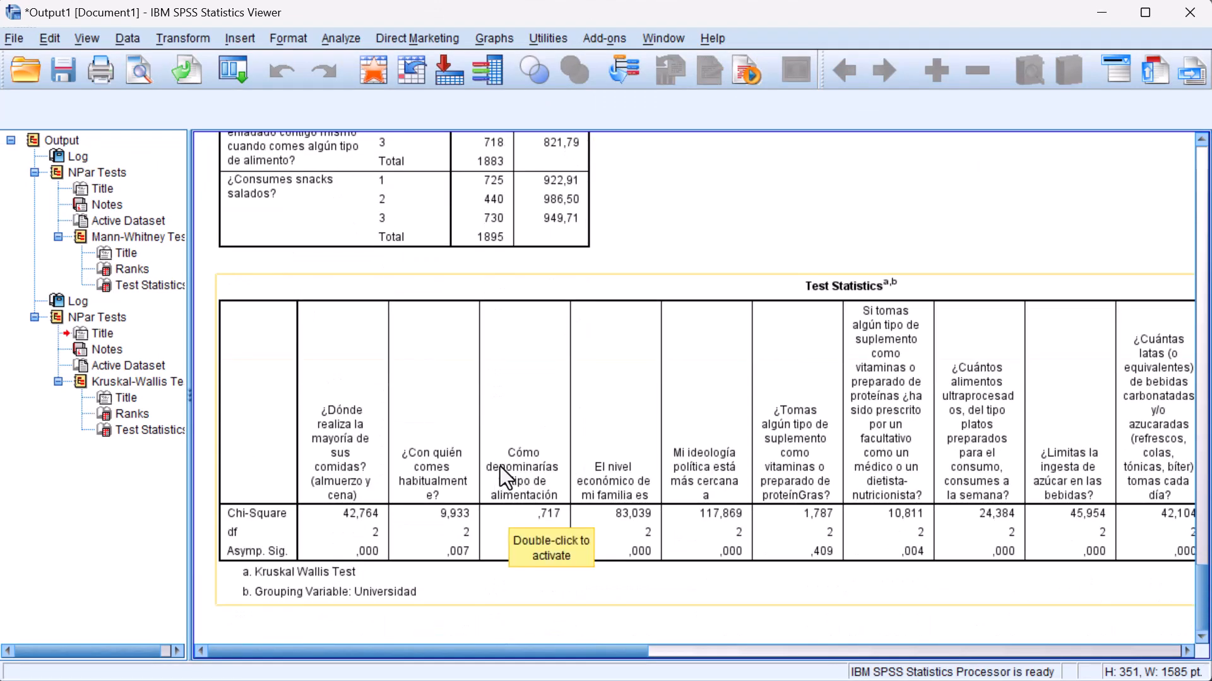
{"action": "left_click", "coordinate": [500, 467]}
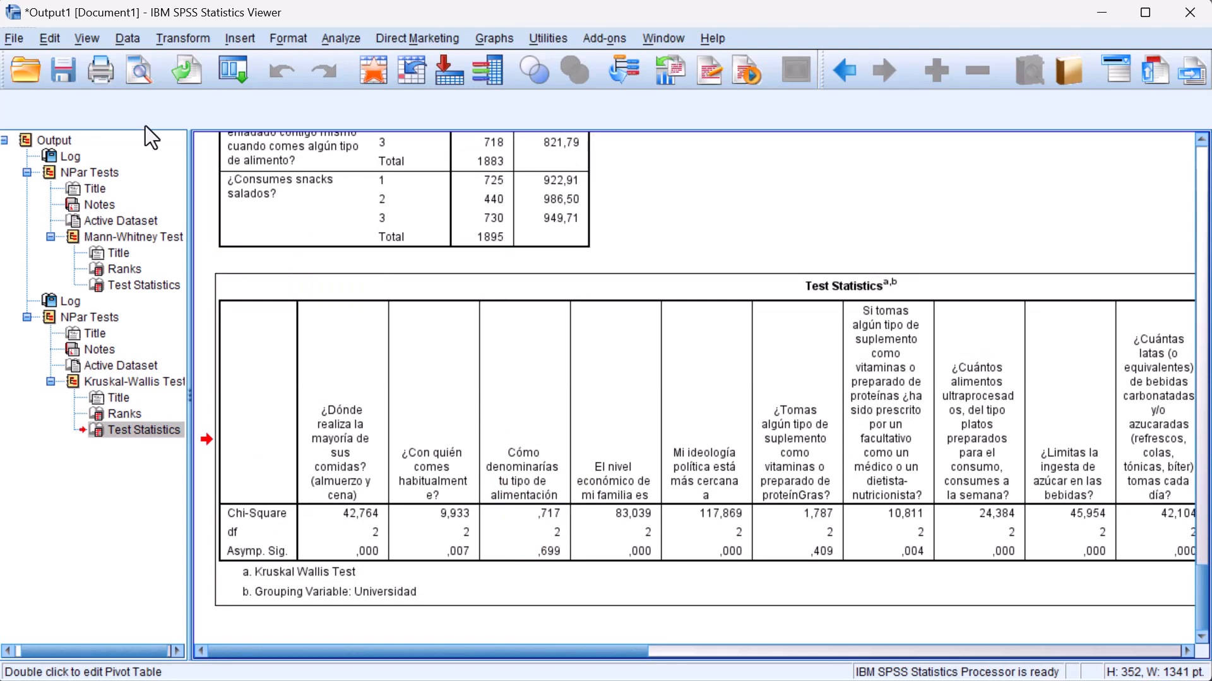
{"action": "left_click", "coordinate": [50, 39]}
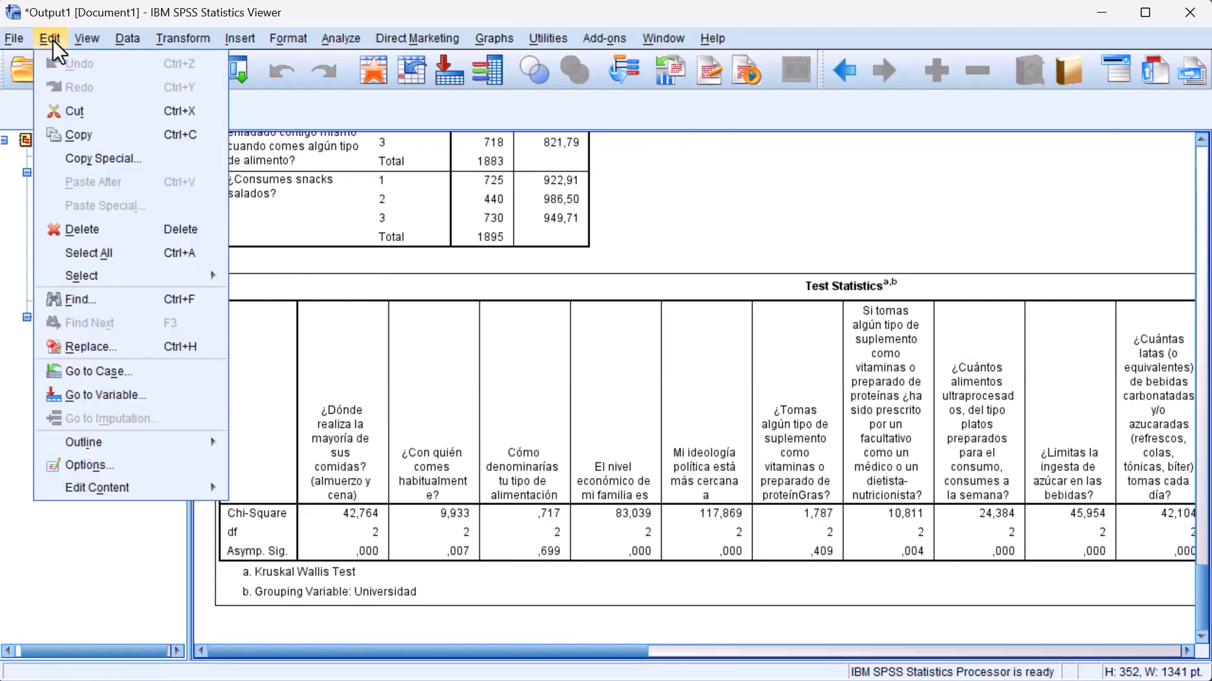
{"action": "left_click", "coordinate": [79, 135]}
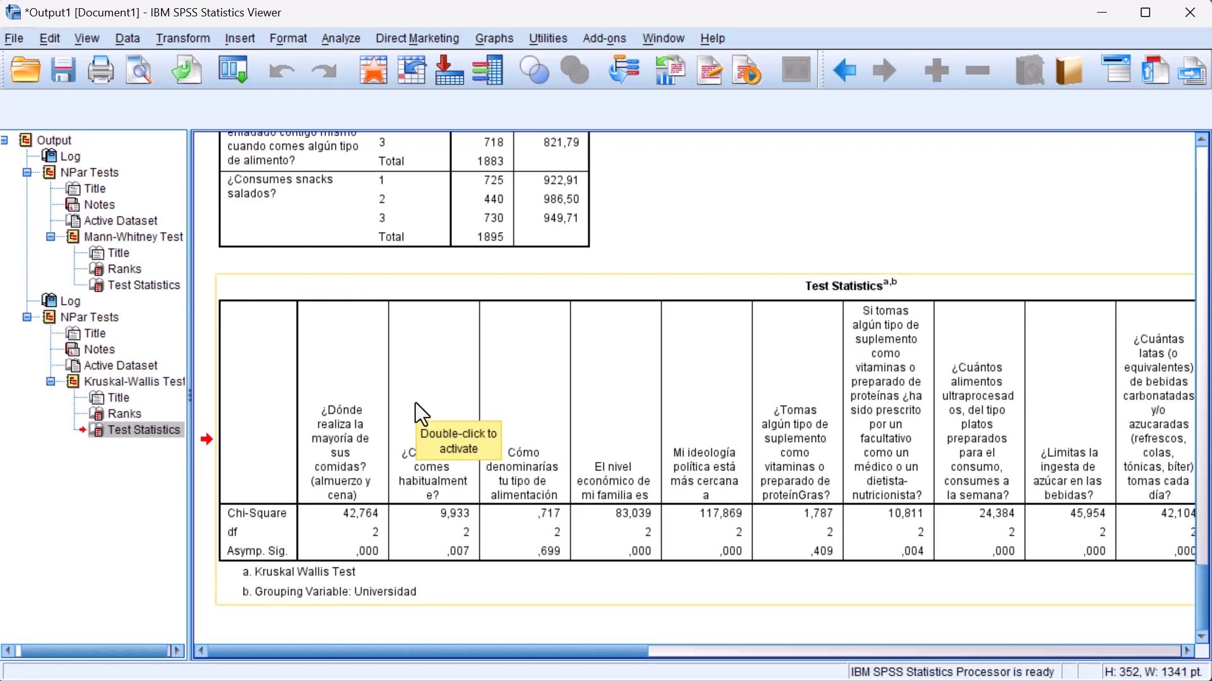
{"action": "key", "text": "alt+Tab"}
{"action": "key", "text": "alt+Tab"}
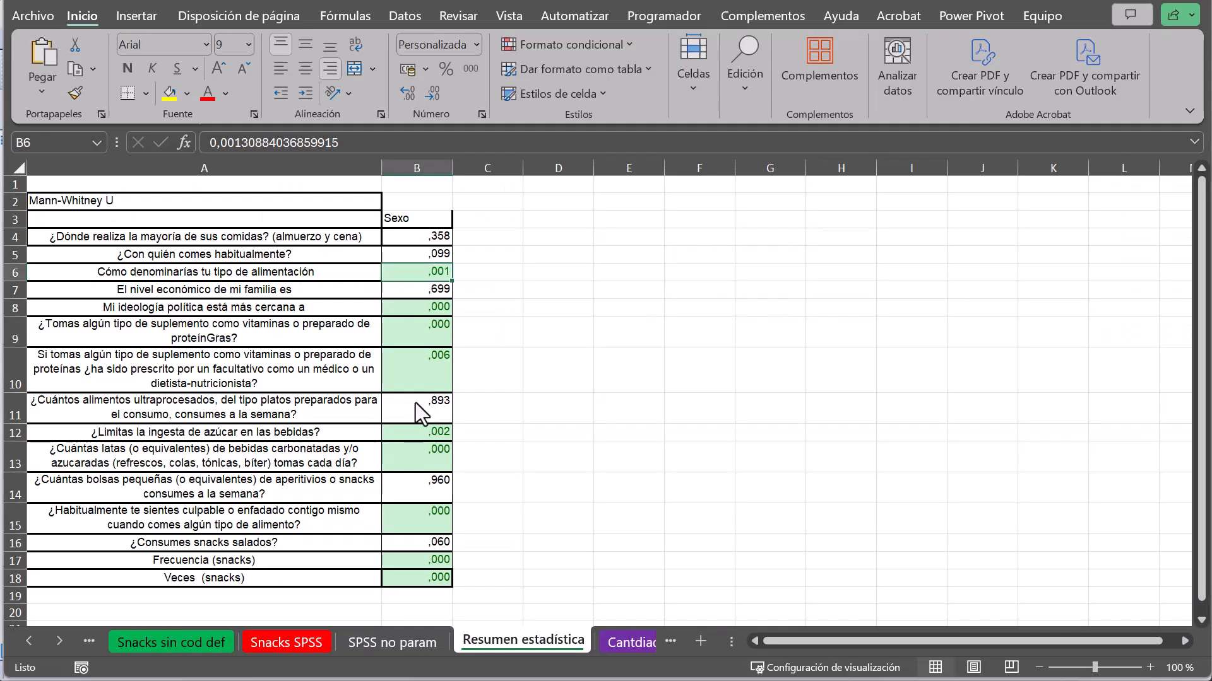
- Paste the Kruskal-Wallis Test Statistics table into the SPSS no param sheet starting at cell A11, below the Mann-Whitney table
{"action": "left_click", "coordinate": [407, 640]}
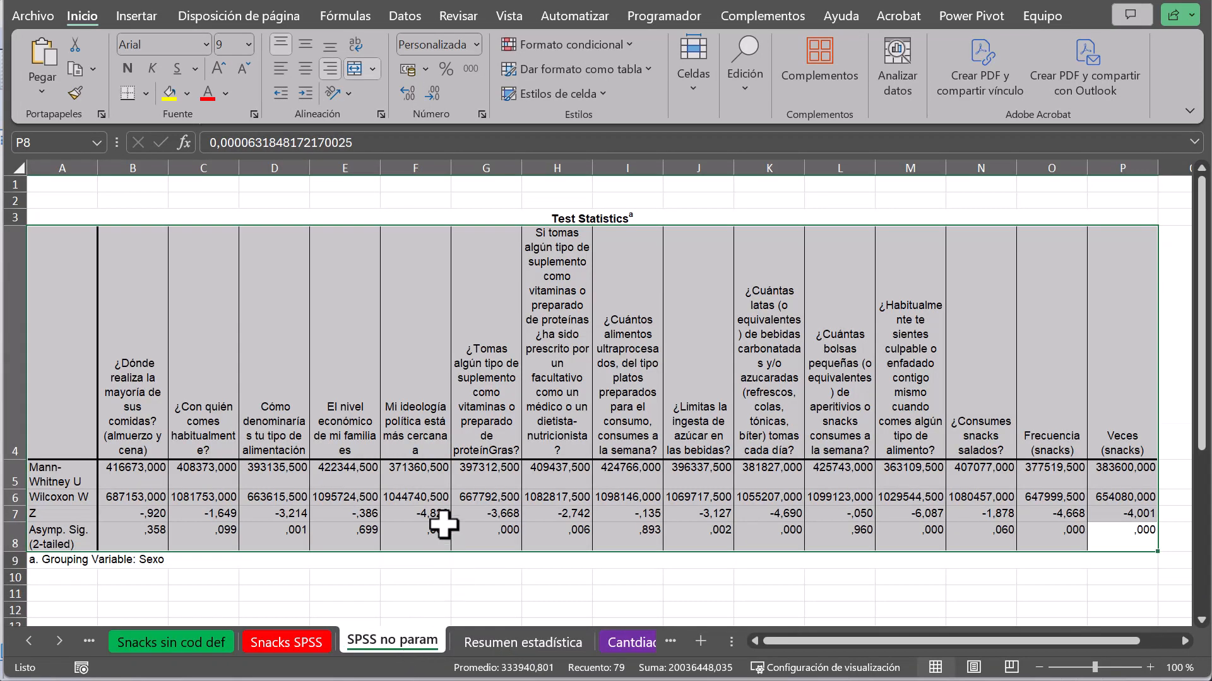
{"action": "left_click", "coordinate": [51, 594]}
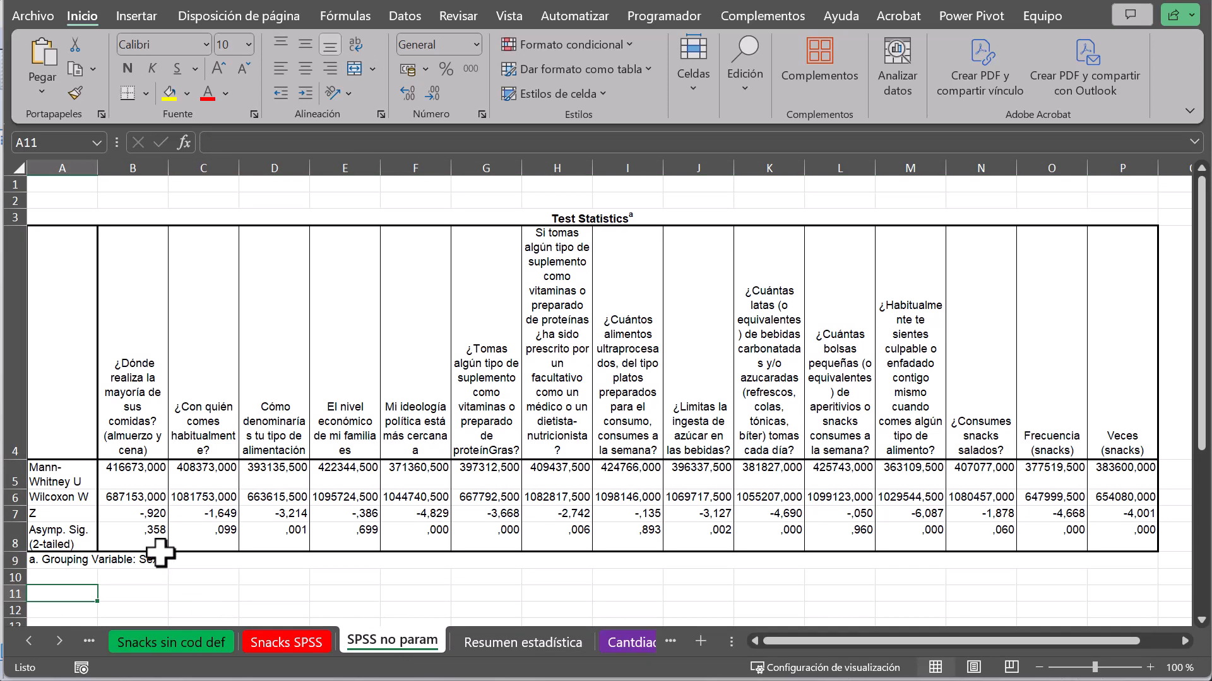
{"action": "left_click", "coordinate": [35, 53]}
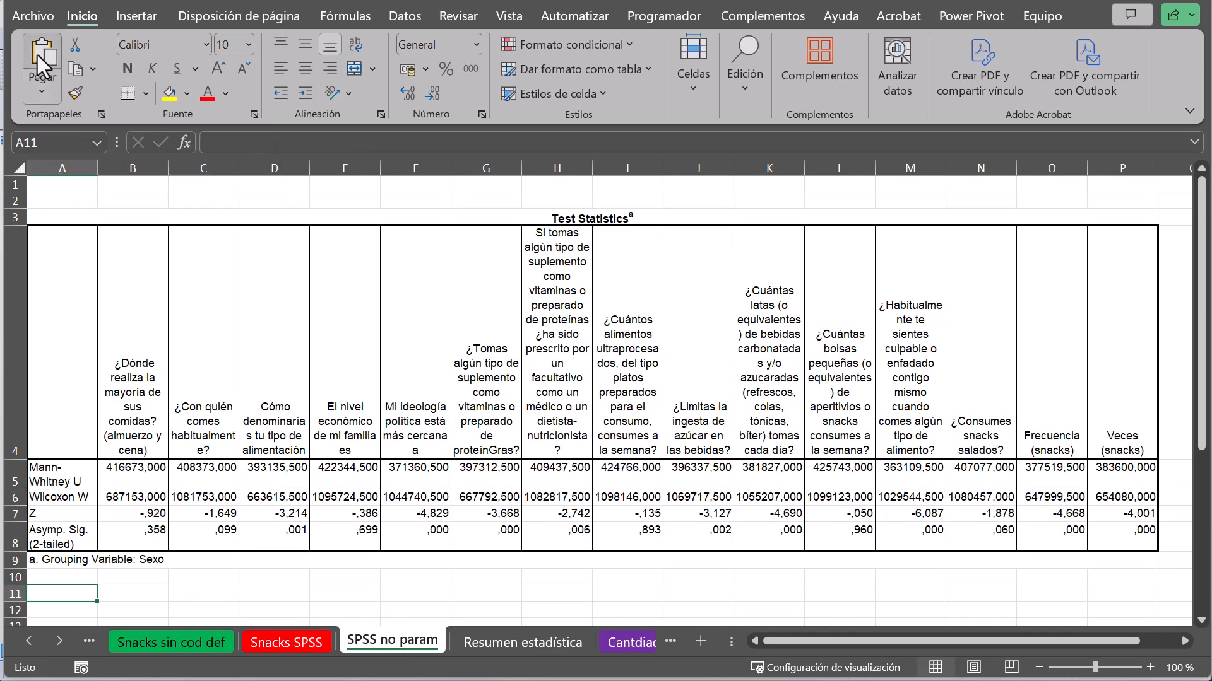
{"action": "scroll", "coordinate": [235, 416], "scroll_direction": "down", "scroll_amount": 2}
{"action": "scroll", "coordinate": [235, 424], "scroll_direction": "down", "scroll_amount": 1}
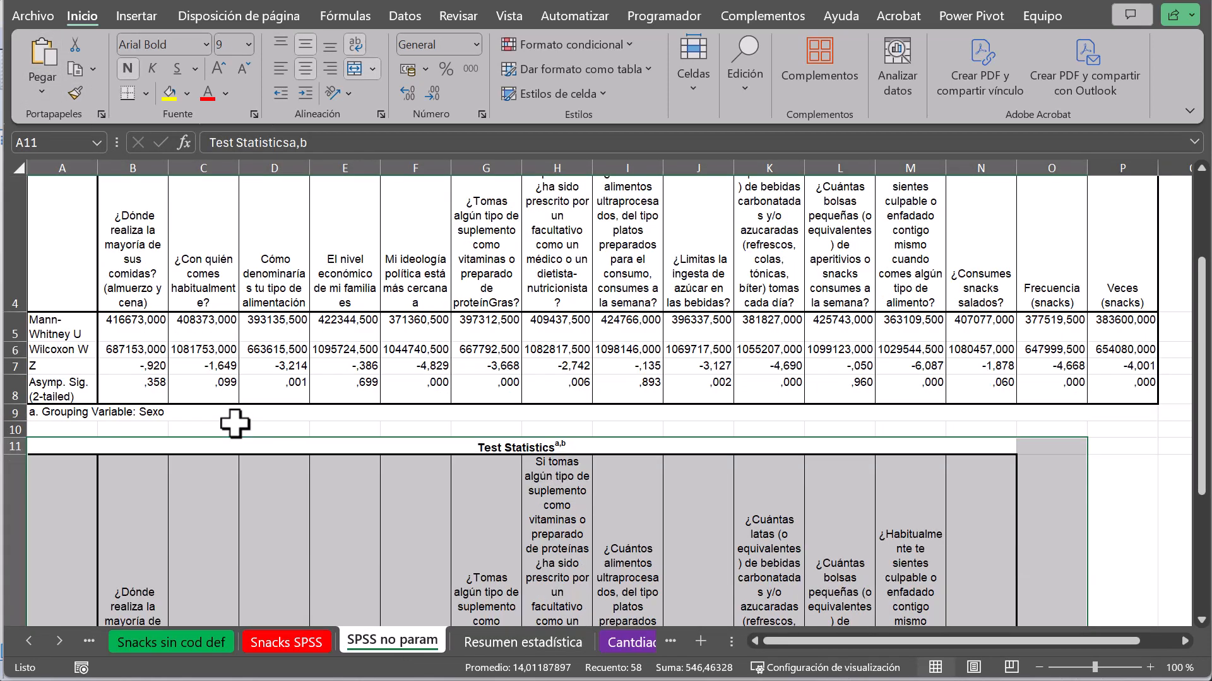
{"action": "scroll", "coordinate": [235, 424], "scroll_direction": "down", "scroll_amount": 1}
{"action": "scroll", "coordinate": [234, 424], "scroll_direction": "down", "scroll_amount": 1}
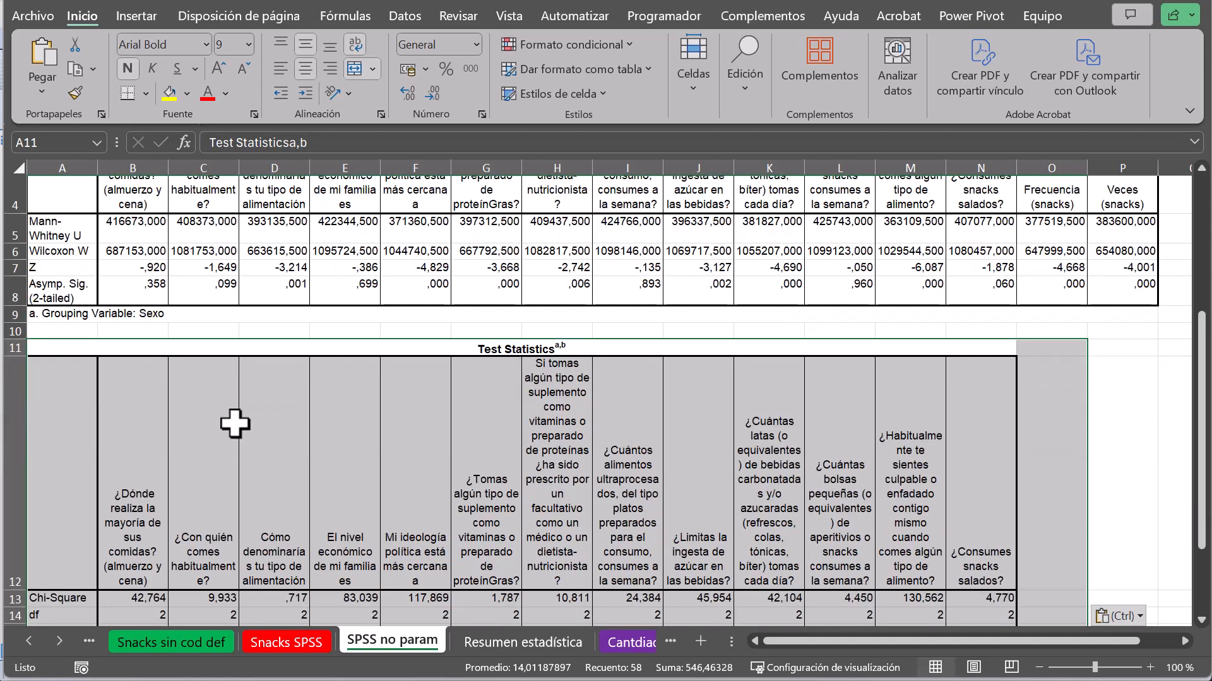
- Delete columns O and P, holding Frecuencia (snacks) and Veces (snacks), from the SPSS no param sheet
{"action": "scroll", "coordinate": [234, 424], "scroll_direction": "up", "scroll_amount": 1}
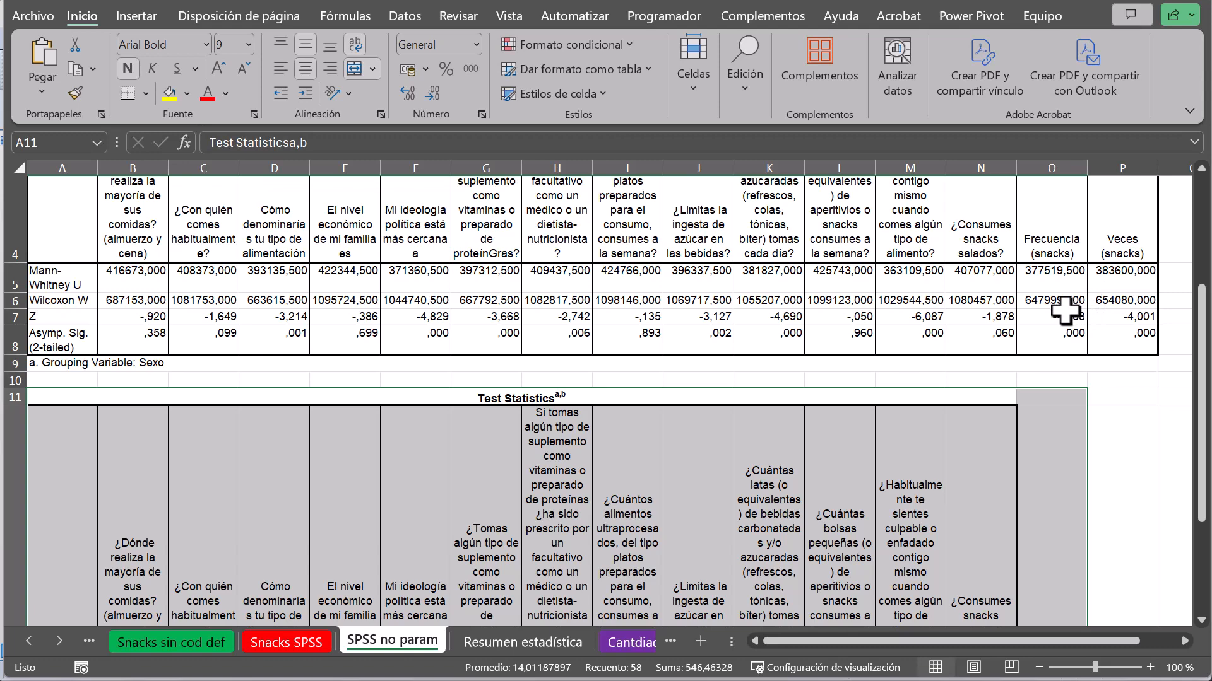
{"action": "scroll", "coordinate": [1042, 253], "scroll_direction": "up", "scroll_amount": 2}
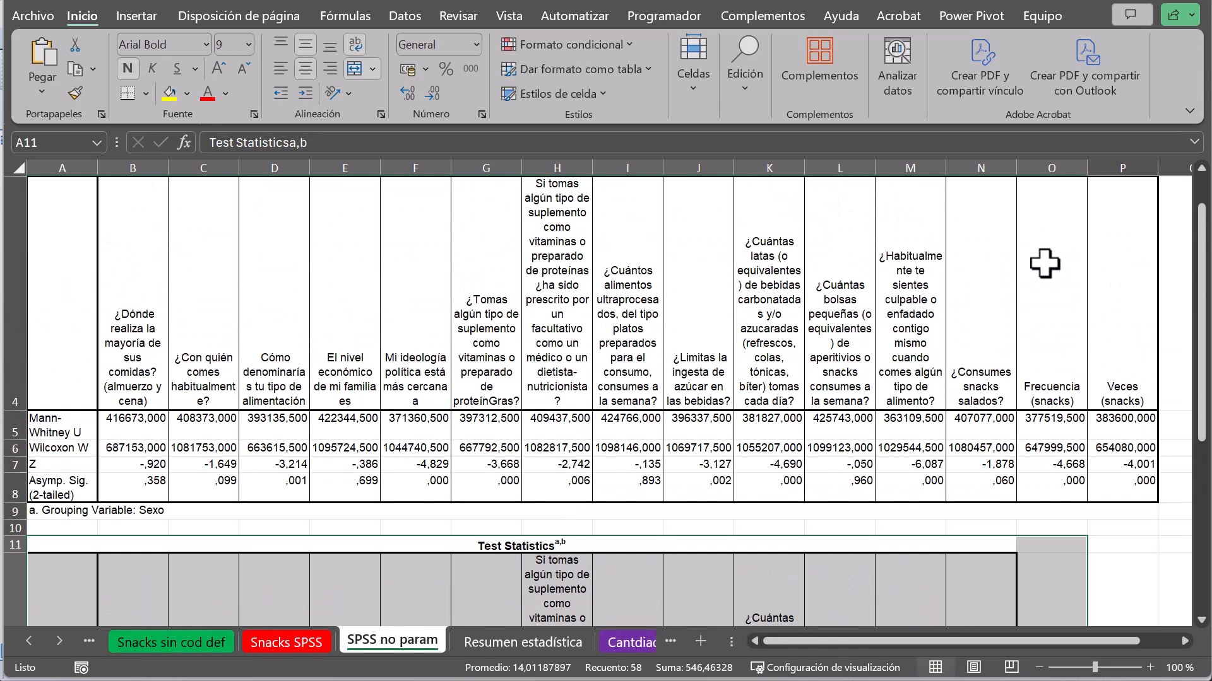
{"action": "scroll", "coordinate": [1045, 264], "scroll_direction": "down", "scroll_amount": 1}
{"action": "scroll", "coordinate": [1038, 221], "scroll_direction": "up", "scroll_amount": 2}
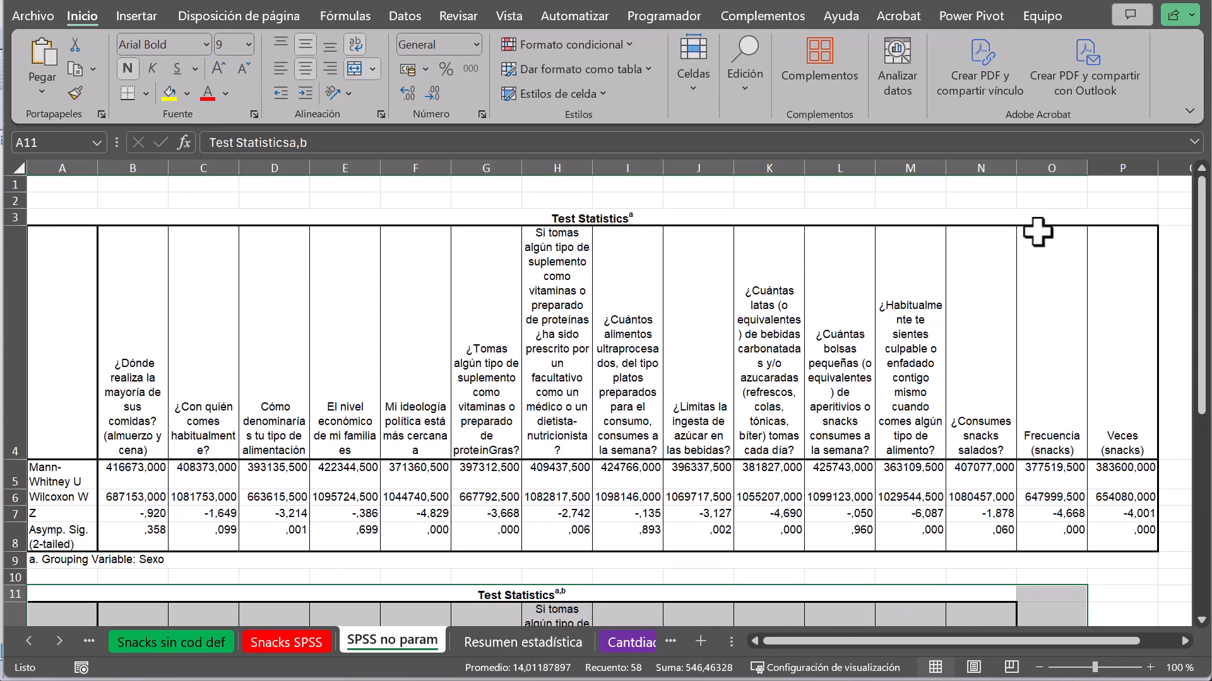
{"action": "left_click_drag", "start_coordinate": [1038, 167], "coordinate": [1122, 168]}
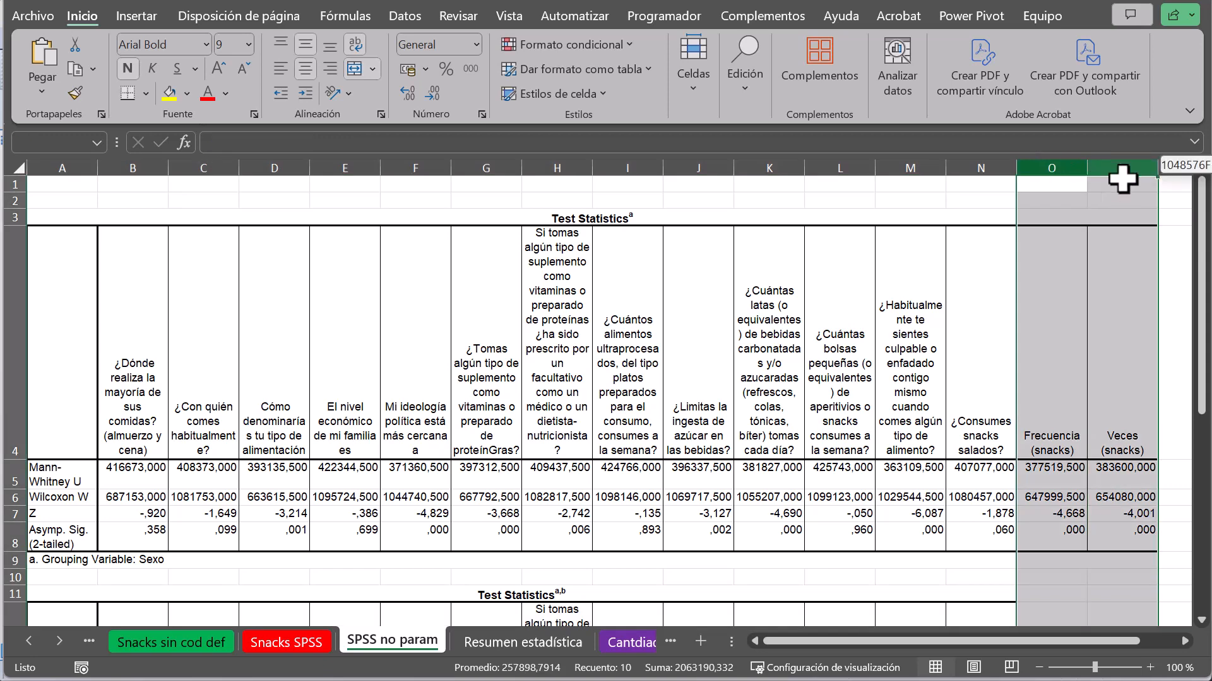
{"action": "right_click", "coordinate": [1084, 305]}
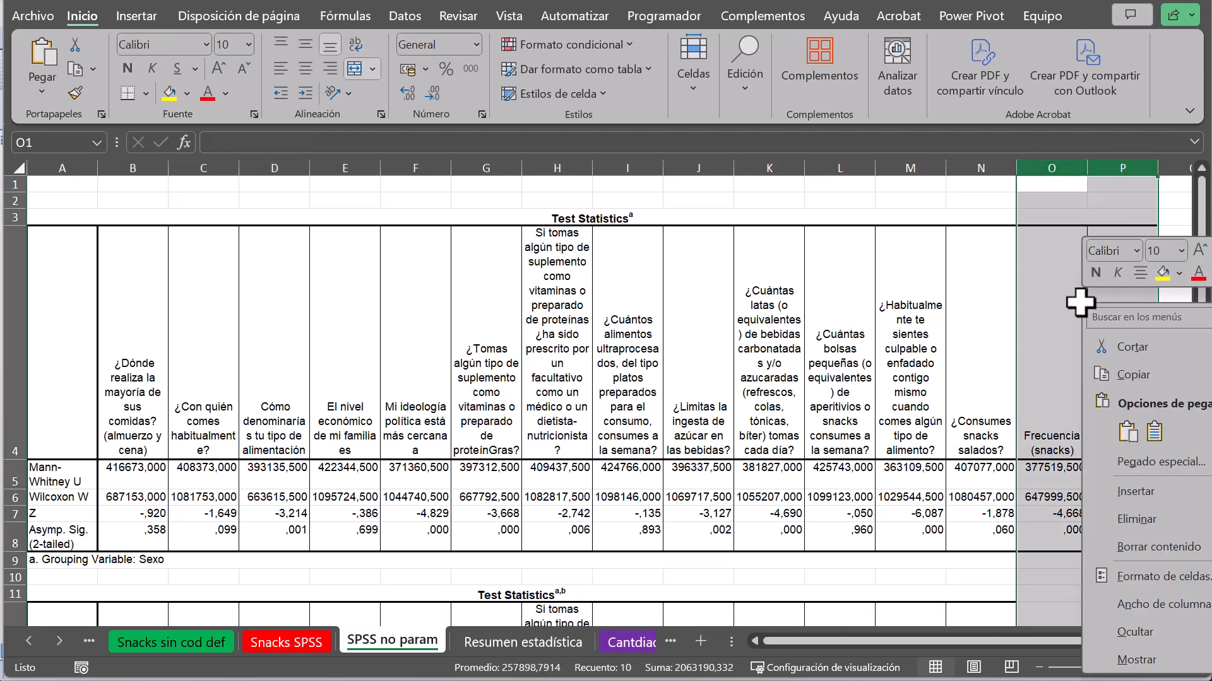
{"action": "left_click", "coordinate": [1133, 519]}
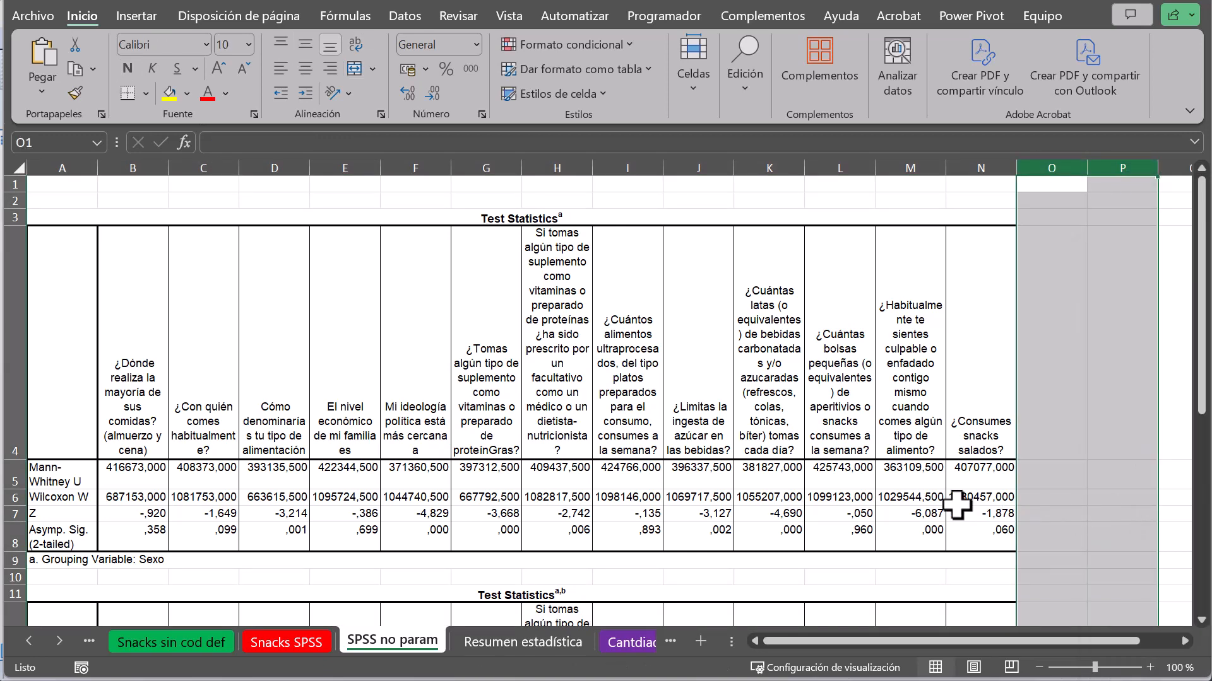
- Delete the Frecuencia (snacks) and Veces (snacks) rows, 17 and 18, from the Resumen estadística sheet
{"action": "left_click", "coordinate": [532, 638]}
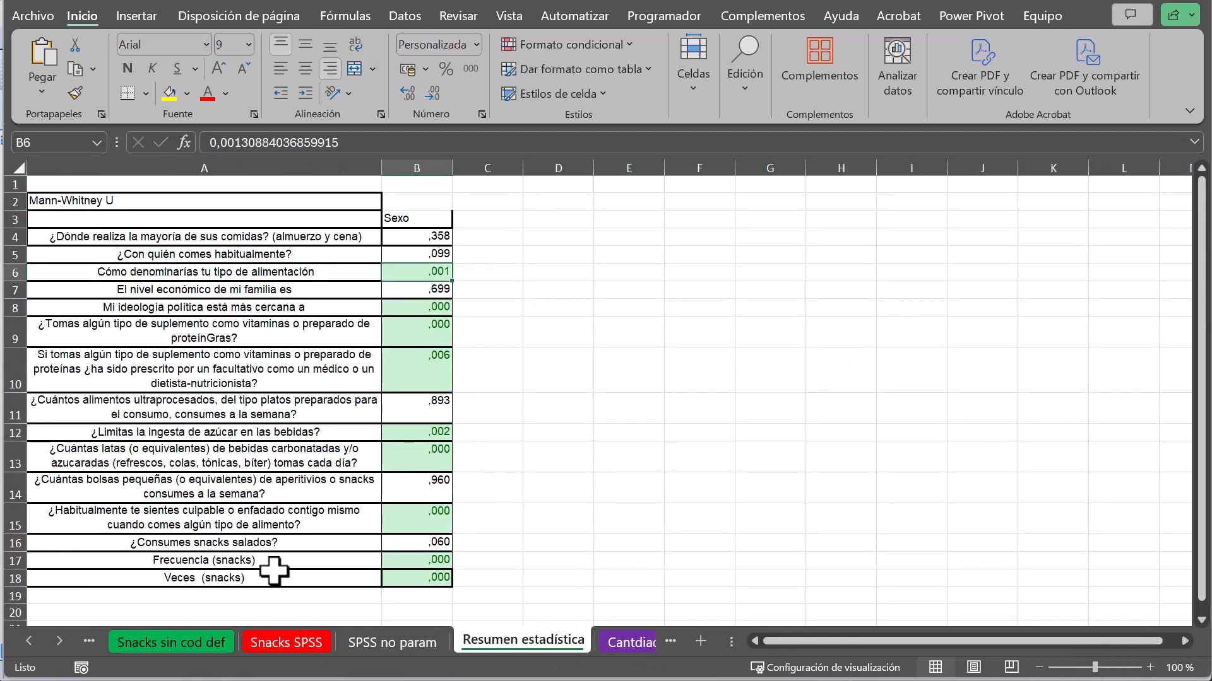
{"action": "left_click_drag", "start_coordinate": [14, 560], "coordinate": [15, 577]}
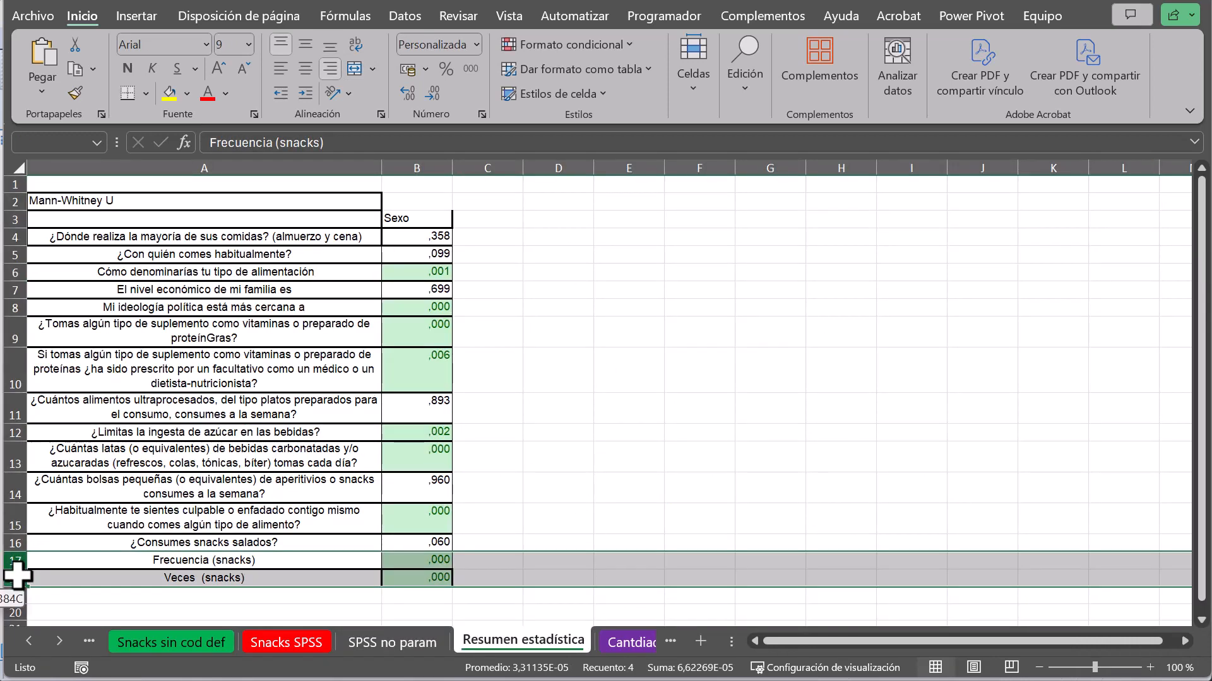
{"action": "right_click", "coordinate": [138, 578]}
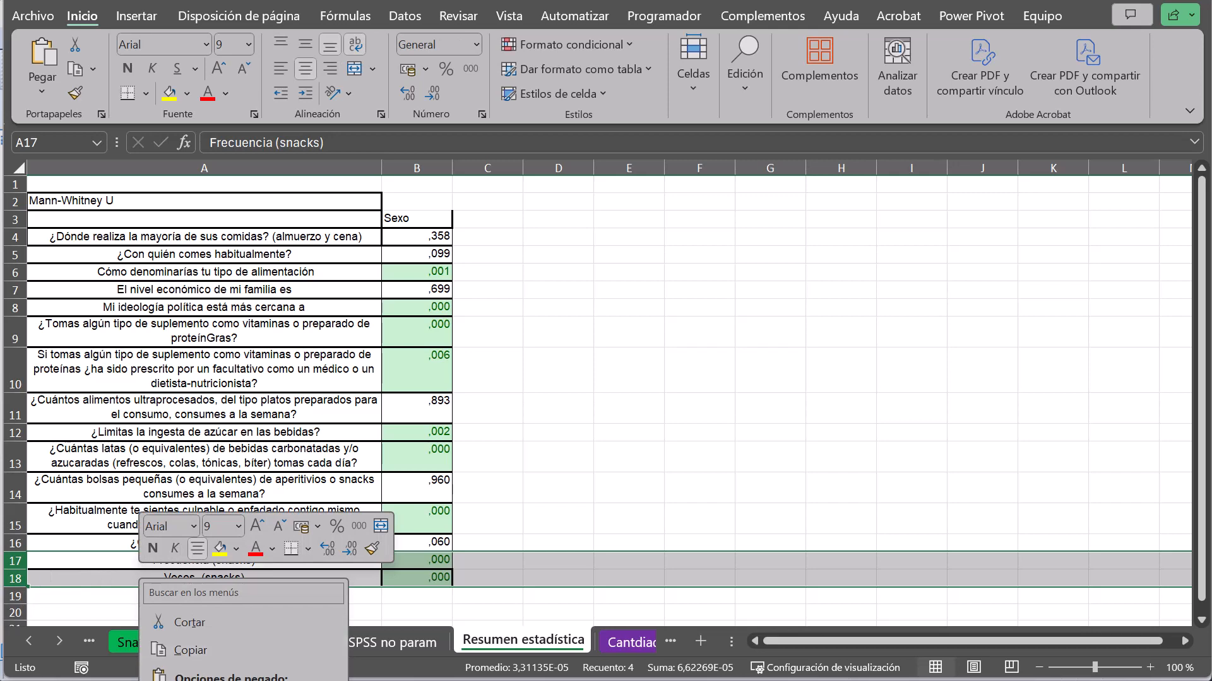
{"action": "key", "text": "Escape"}
- Copy the Kruskal-Wallis Asymp. Sig. values B15:N15 from SPSS no param and paste them transposed at C4 of Resumen estadística
{"action": "left_click", "coordinate": [398, 638]}
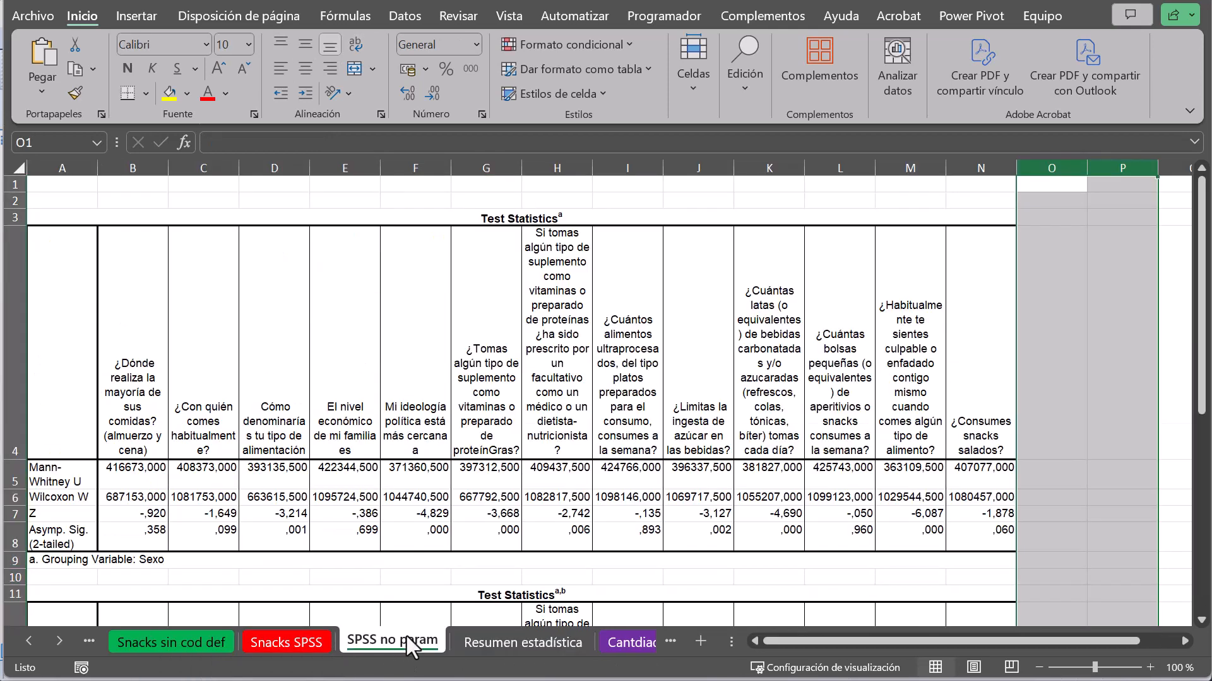
{"action": "scroll", "coordinate": [417, 615], "scroll_direction": "down", "scroll_amount": 4}
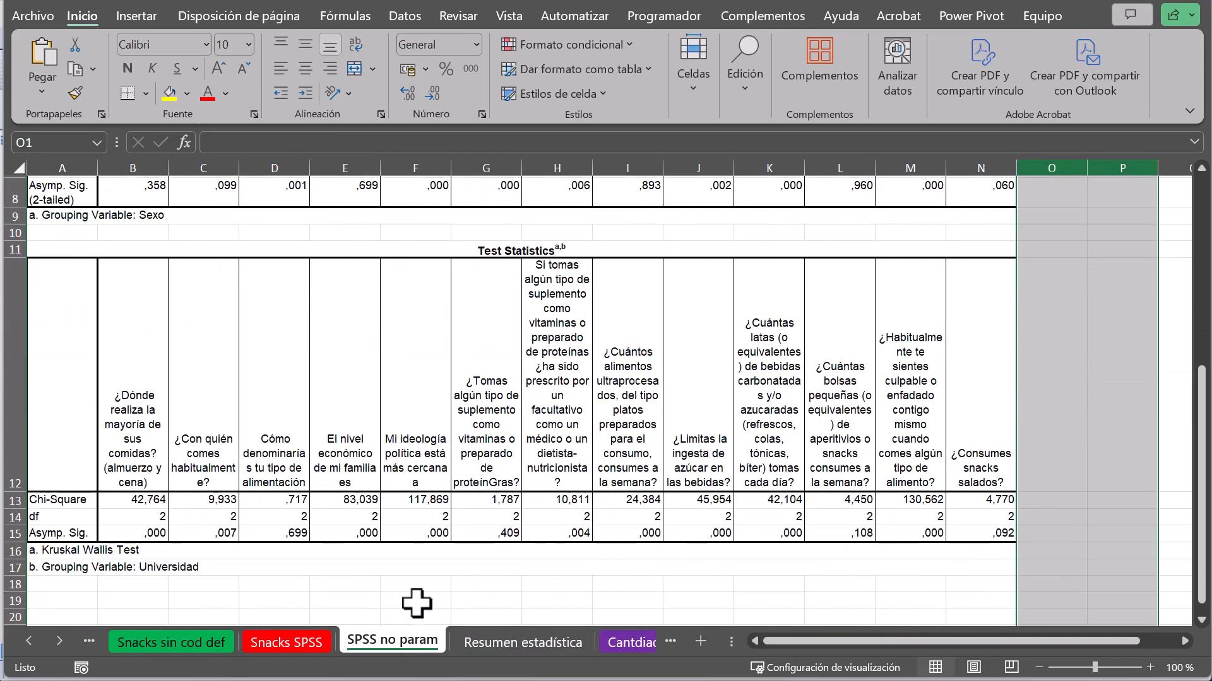
{"action": "left_click_drag", "start_coordinate": [130, 533], "coordinate": [978, 533]}
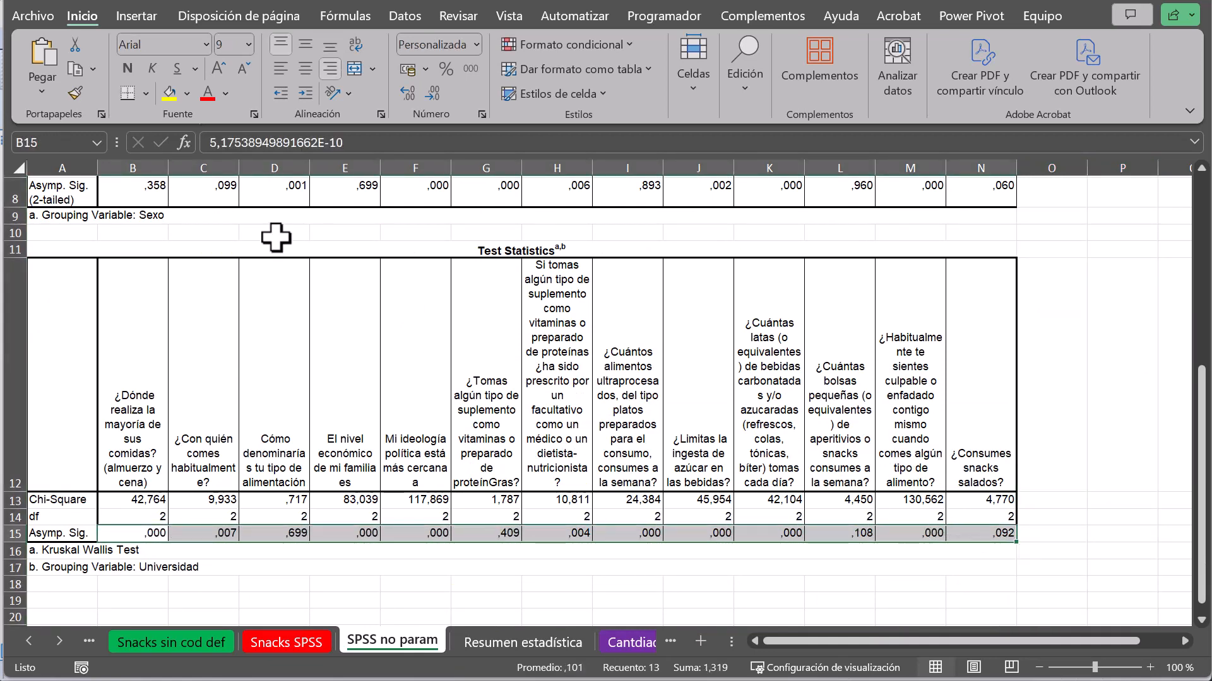
{"action": "left_click", "coordinate": [71, 73]}
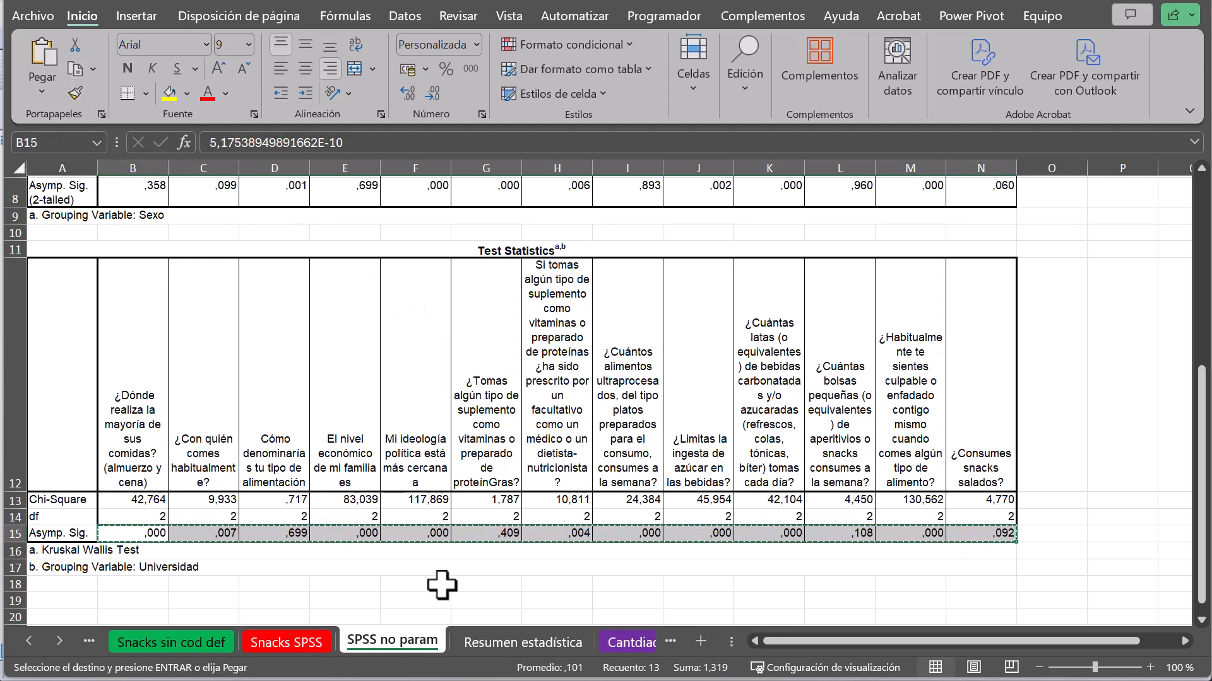
{"action": "left_click", "coordinate": [520, 644]}
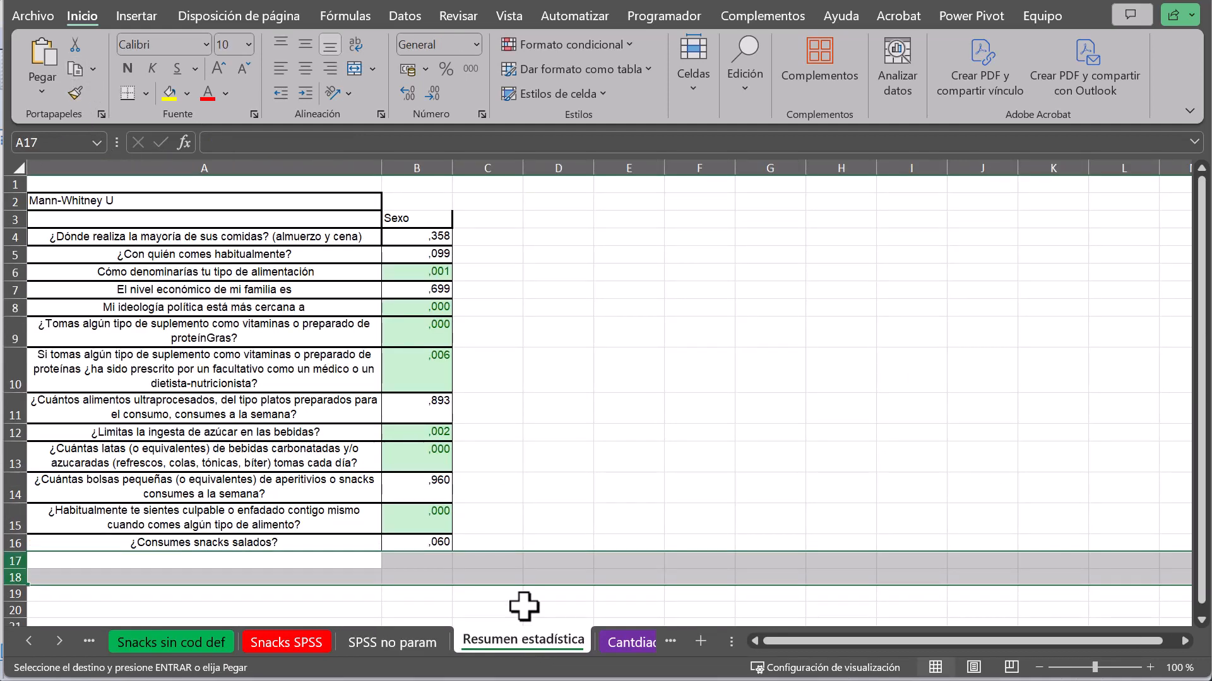
{"action": "left_click", "coordinate": [486, 234]}
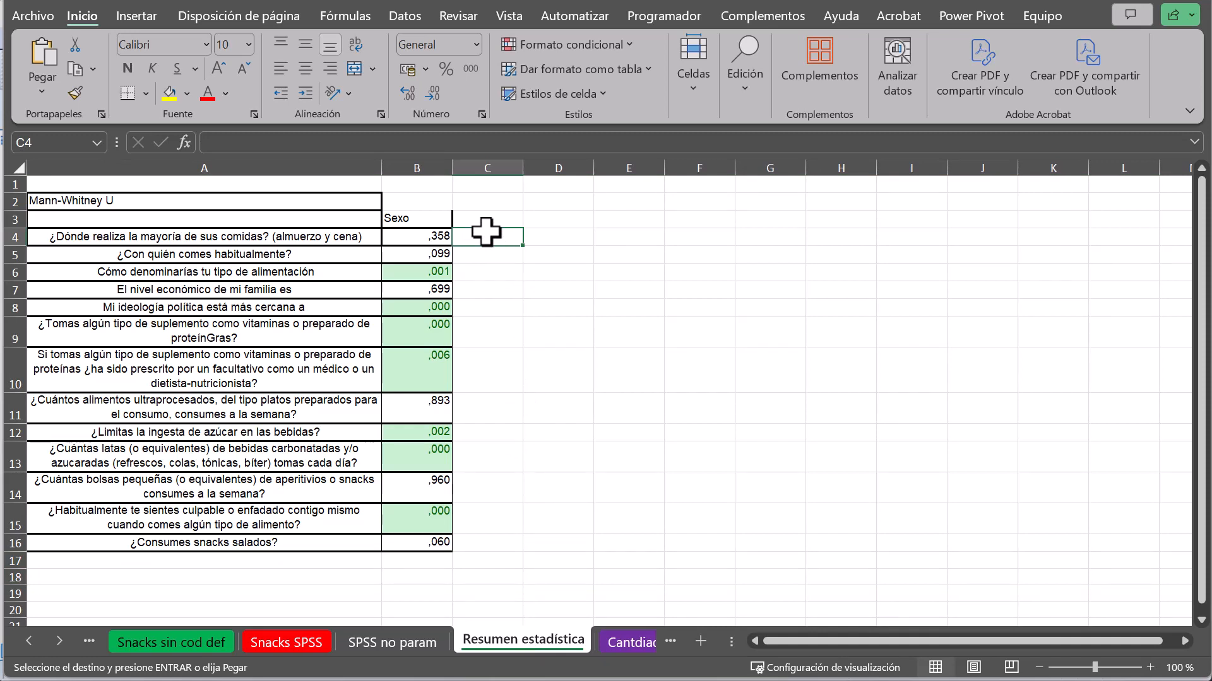
{"action": "left_click", "coordinate": [44, 90]}
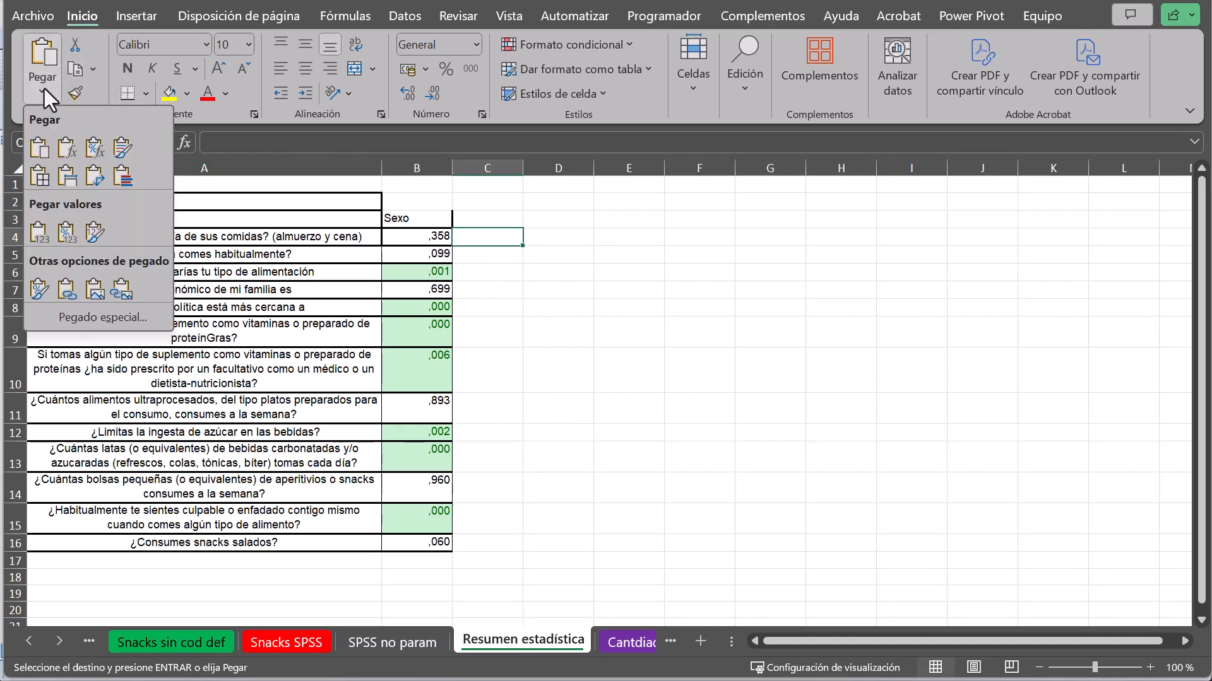
{"action": "left_click", "coordinate": [93, 176]}
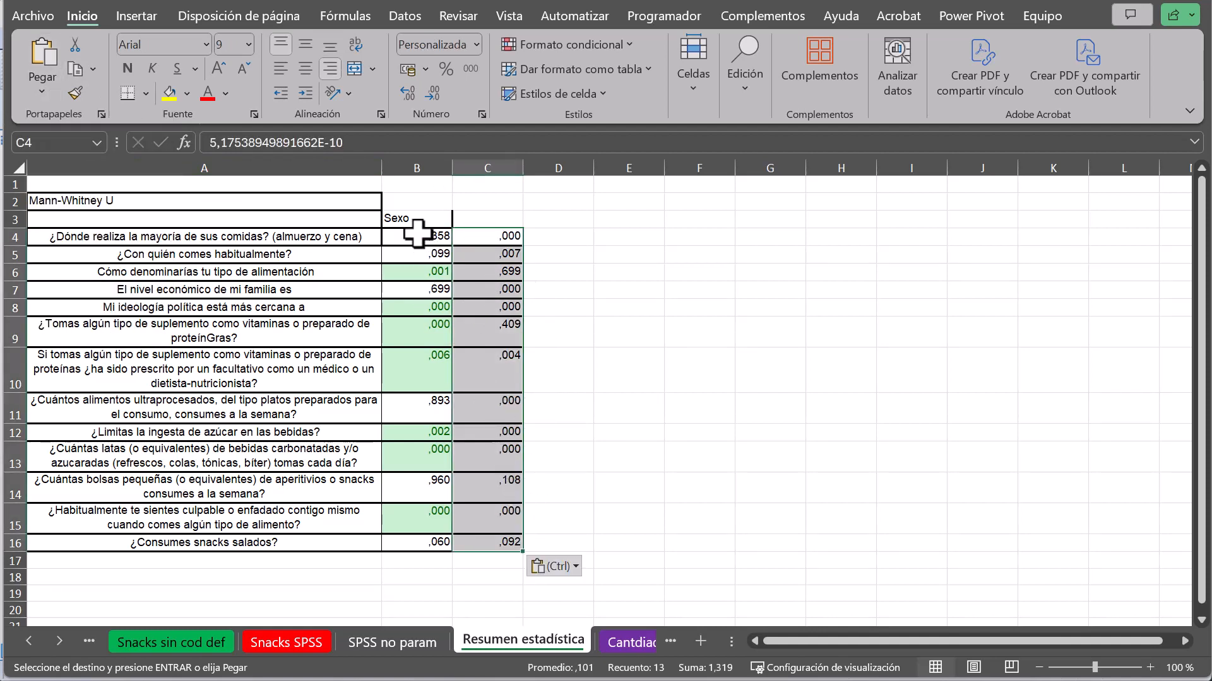
- Copy the formatting of the Sexo significance values in B4:B16 onto the new values starting at C4
{"action": "left_click_drag", "start_coordinate": [419, 238], "coordinate": [424, 543]}
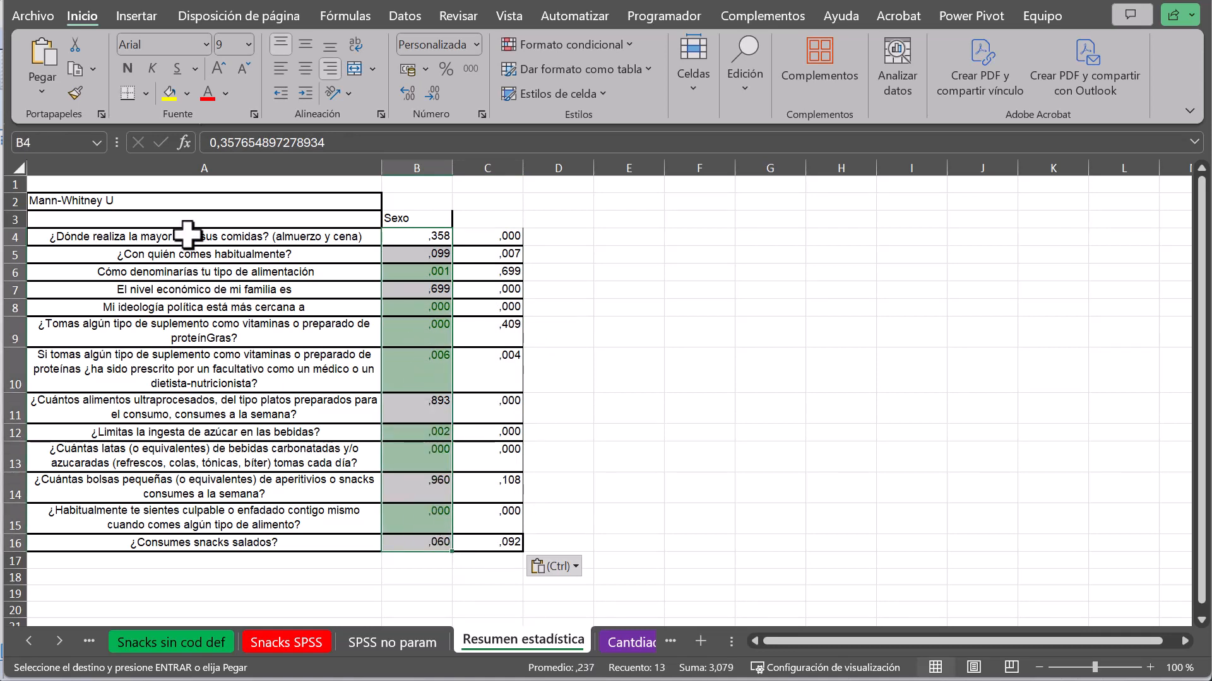
{"action": "left_click", "coordinate": [77, 95]}
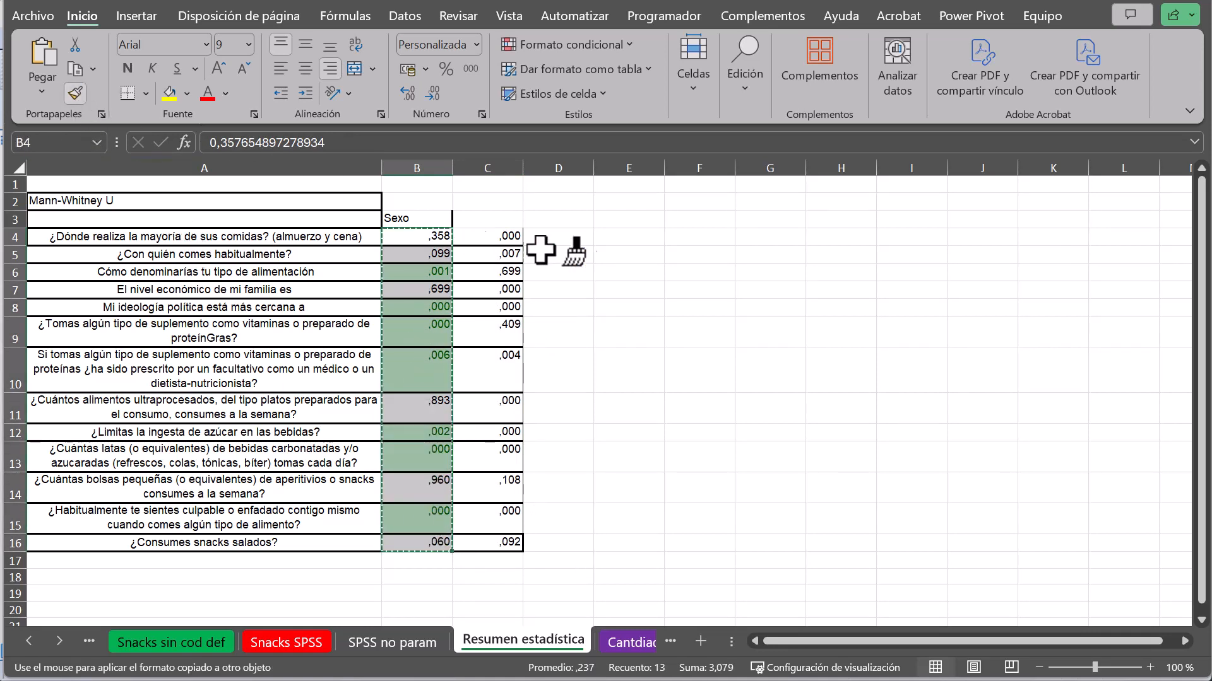
{"action": "left_click", "coordinate": [498, 237]}
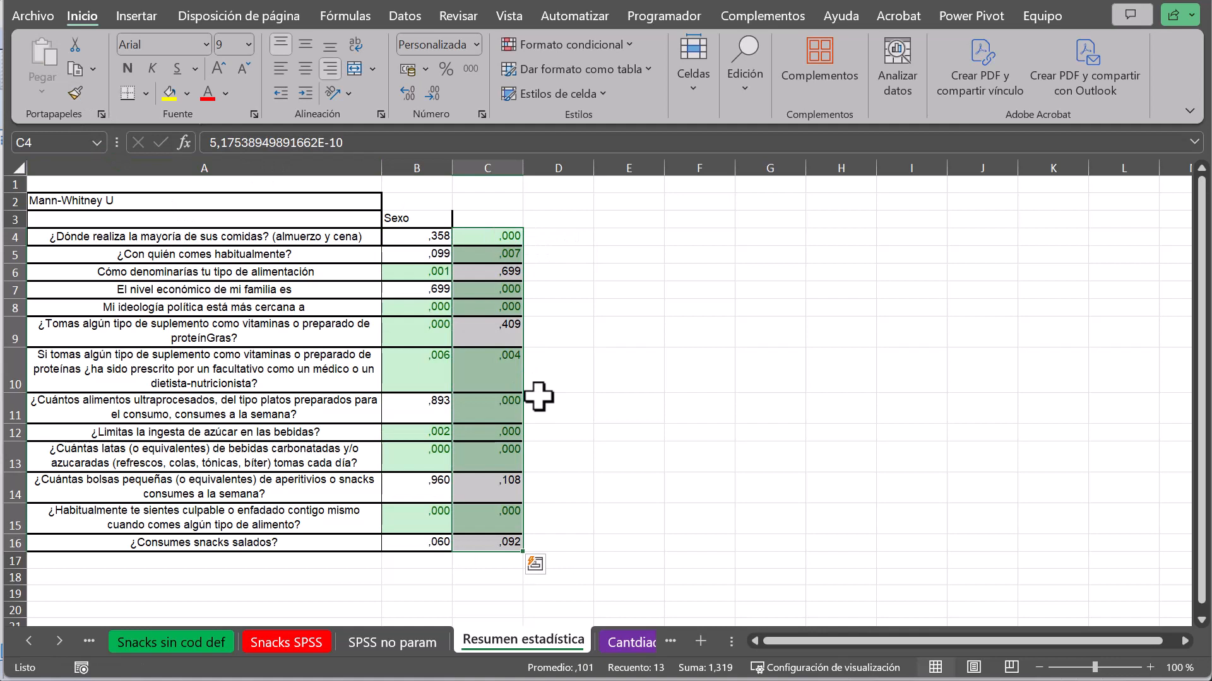
- Enter the heading Universidad in C3 and move the Mann-Whitney U label from A2 to B2 above Sexo
{"action": "left_click", "coordinate": [478, 220]}
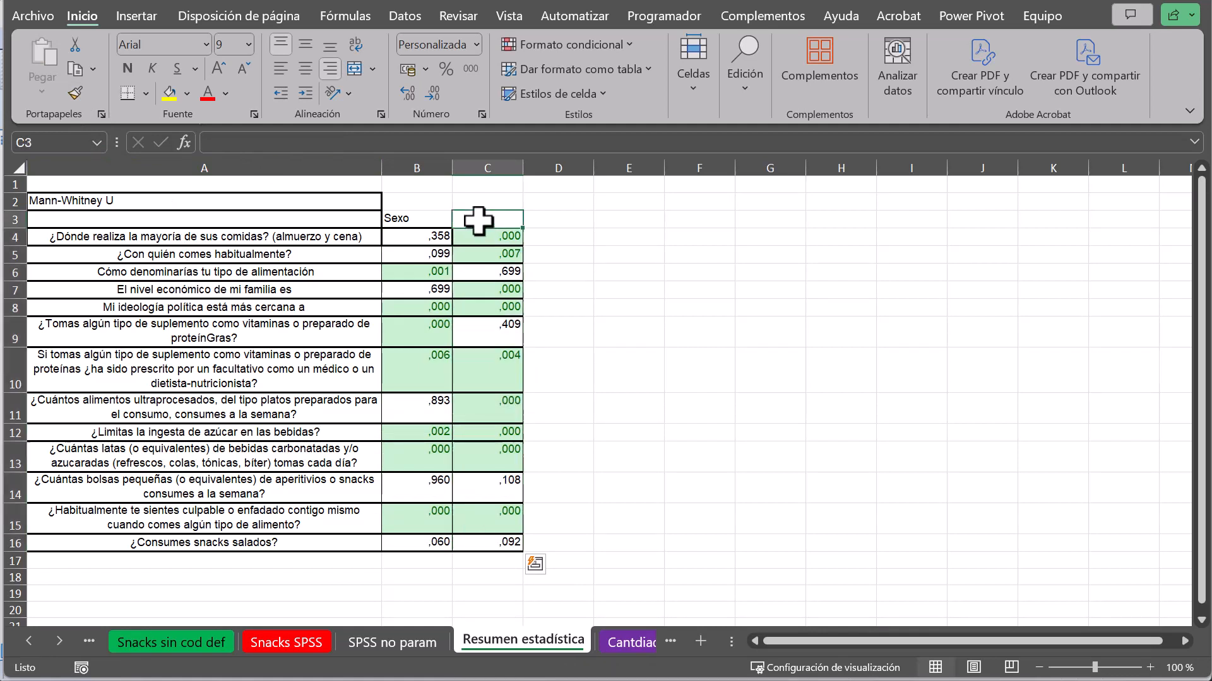
{"action": "type", "text": "U"}
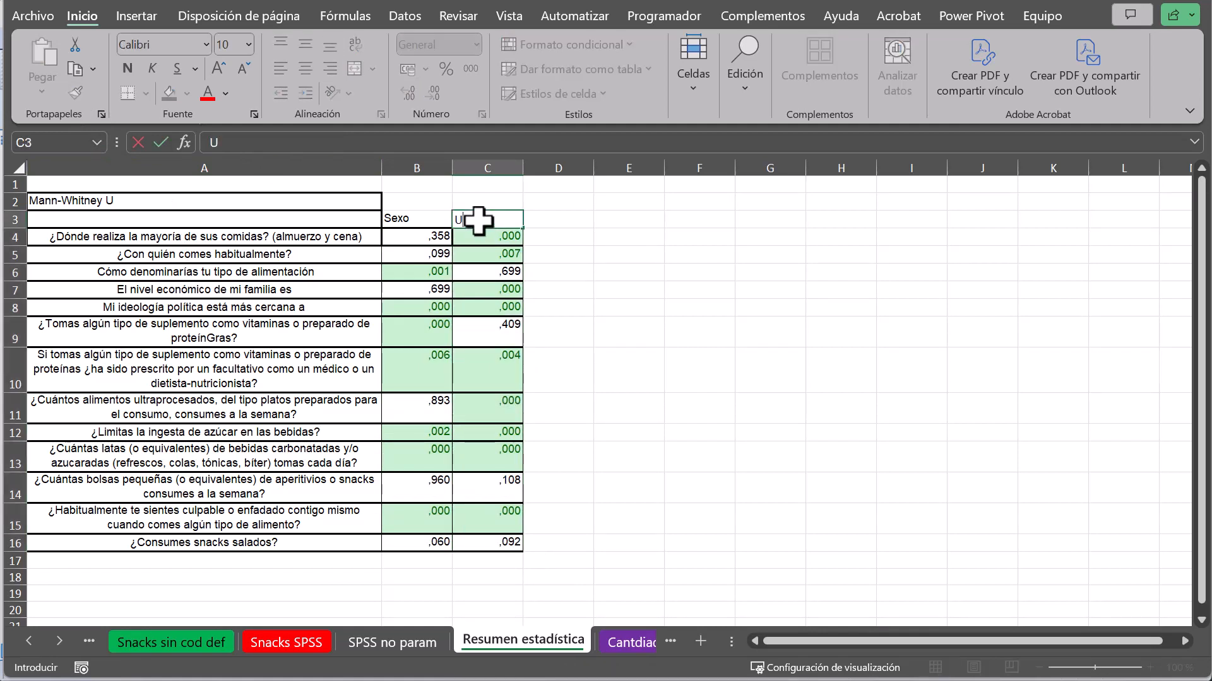
{"action": "type", "text": "niversidad"}
{"action": "key", "text": "Return"}
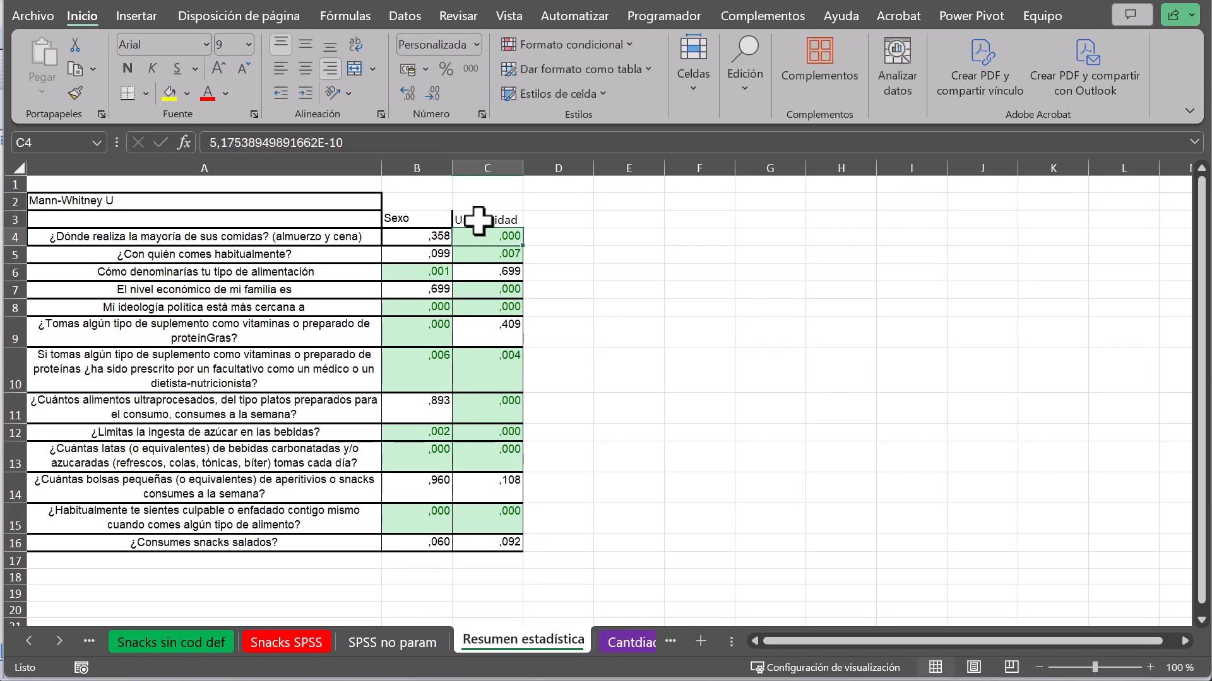
{"action": "left_click", "coordinate": [291, 204]}
{"action": "left_click_drag", "start_coordinate": [282, 193], "coordinate": [427, 207]}
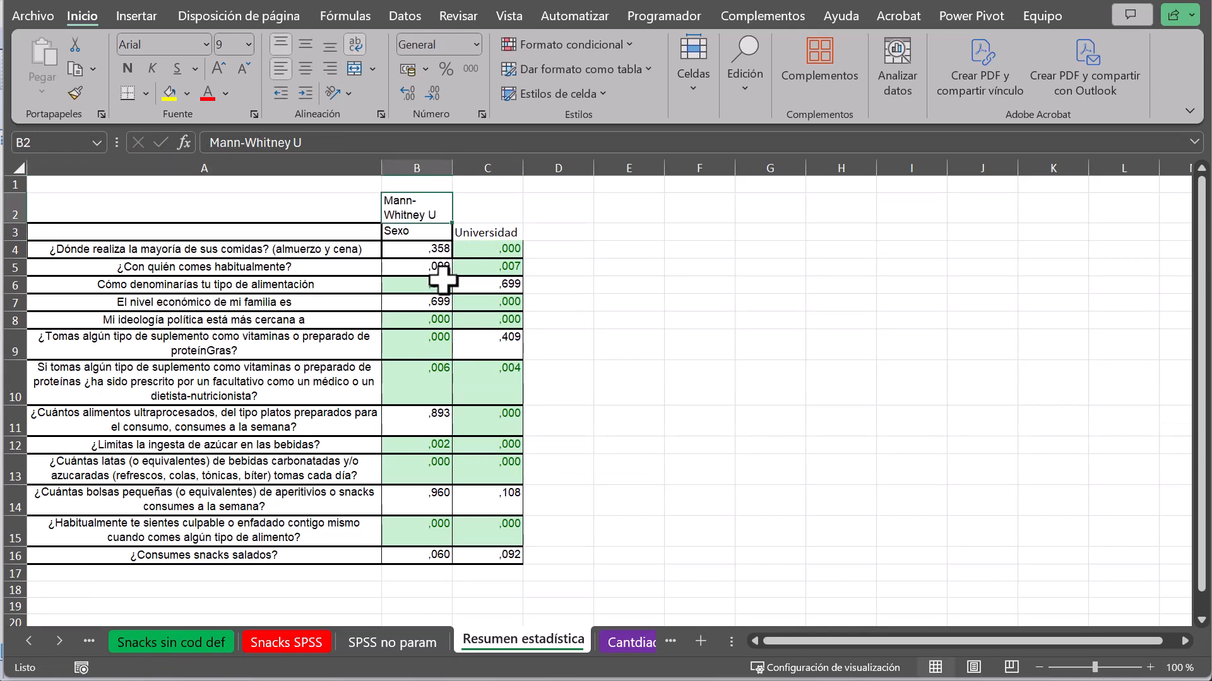
- Copy the text "Kruskal Wallis Test" from the footnote in A16 of SPSS no param into C2 of Resumen estadística
{"action": "left_click", "coordinate": [395, 642]}
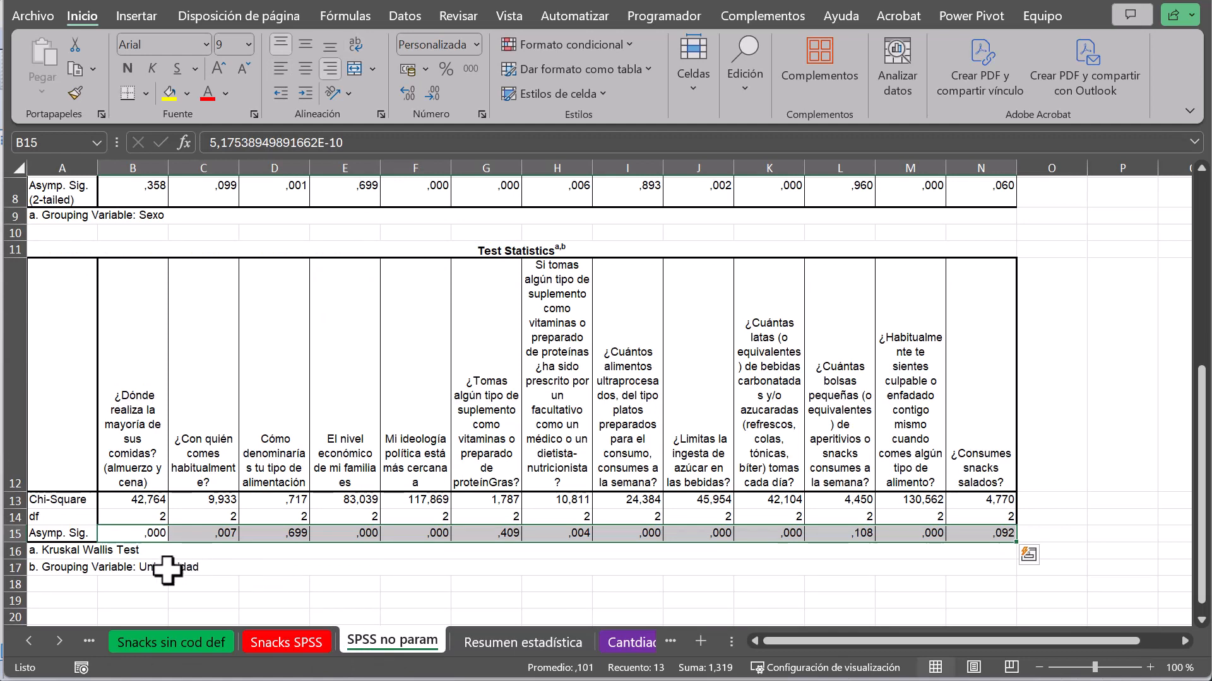
{"action": "left_click", "coordinate": [66, 553]}
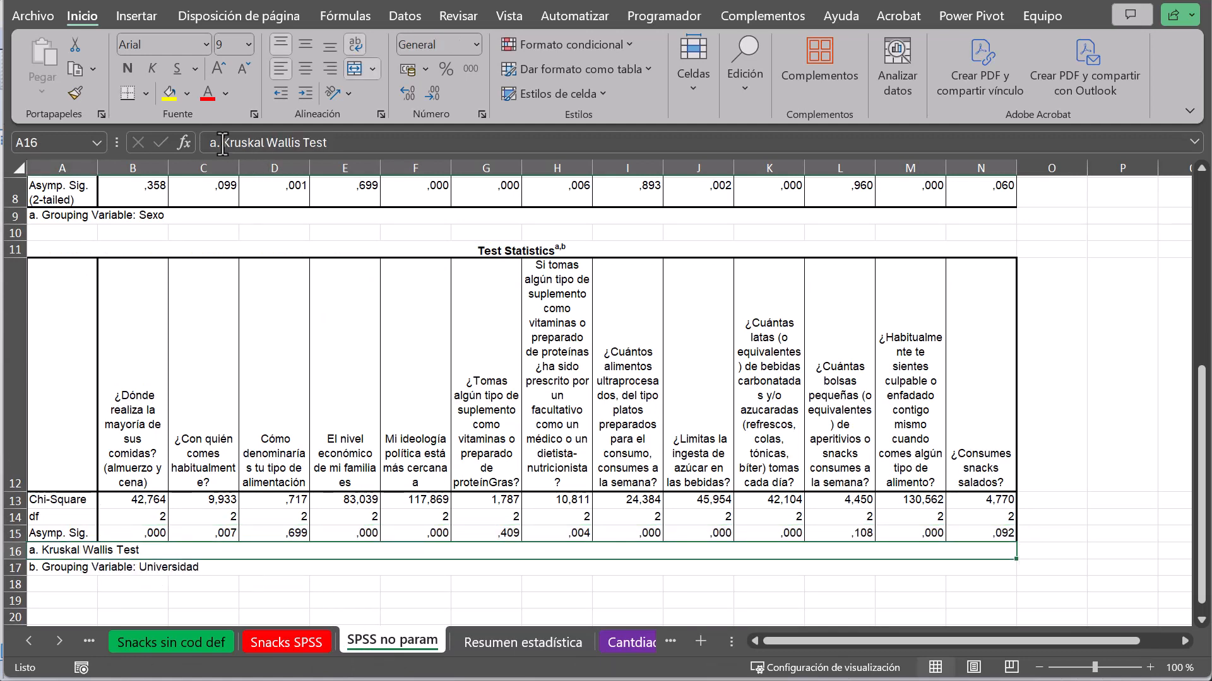
{"action": "left_click_drag", "start_coordinate": [223, 141], "coordinate": [329, 142]}
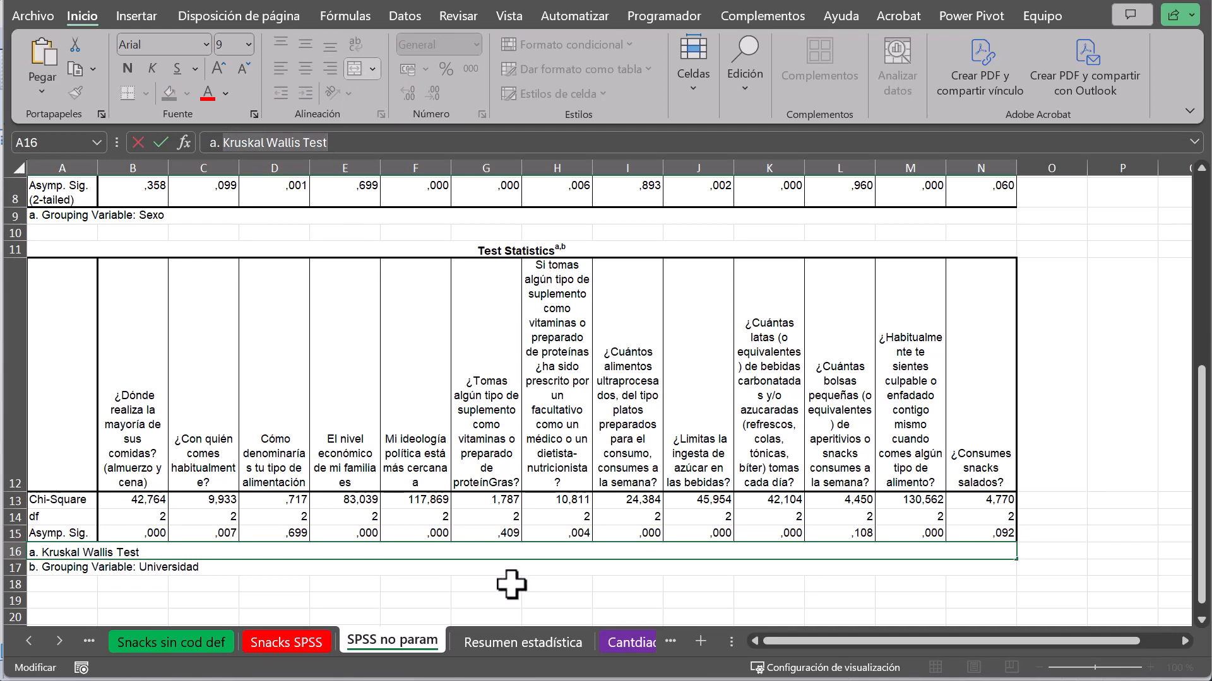
{"action": "left_click", "coordinate": [509, 643]}
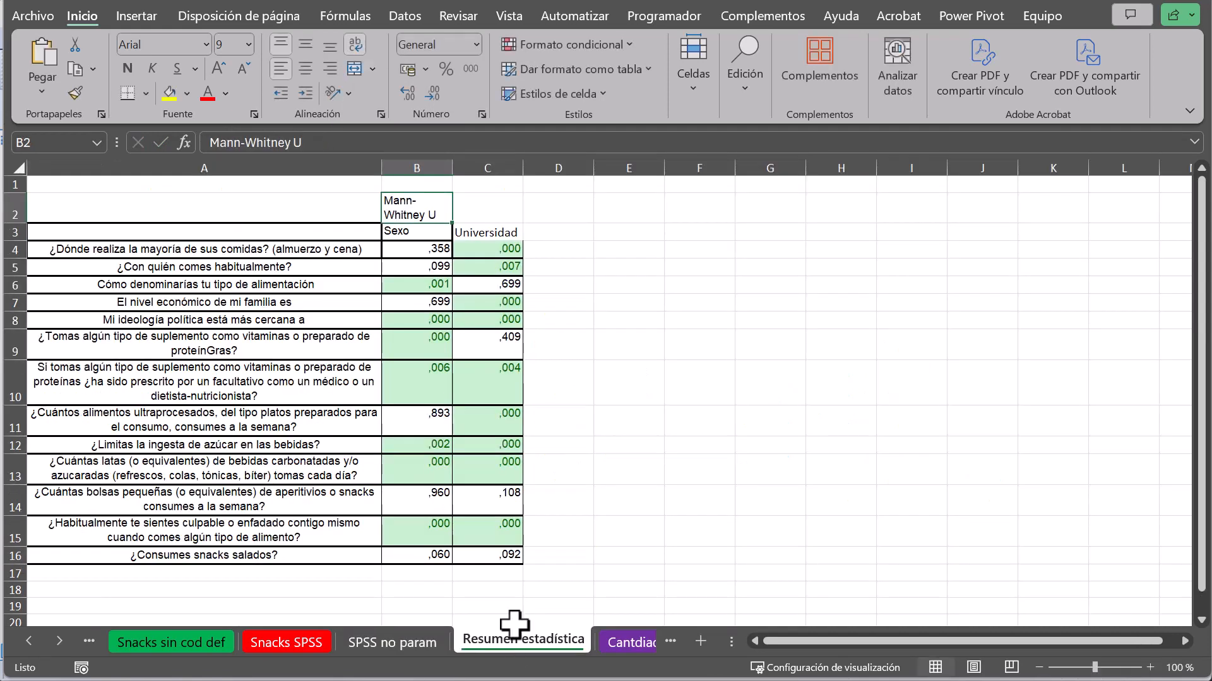
{"action": "left_click", "coordinate": [495, 204]}
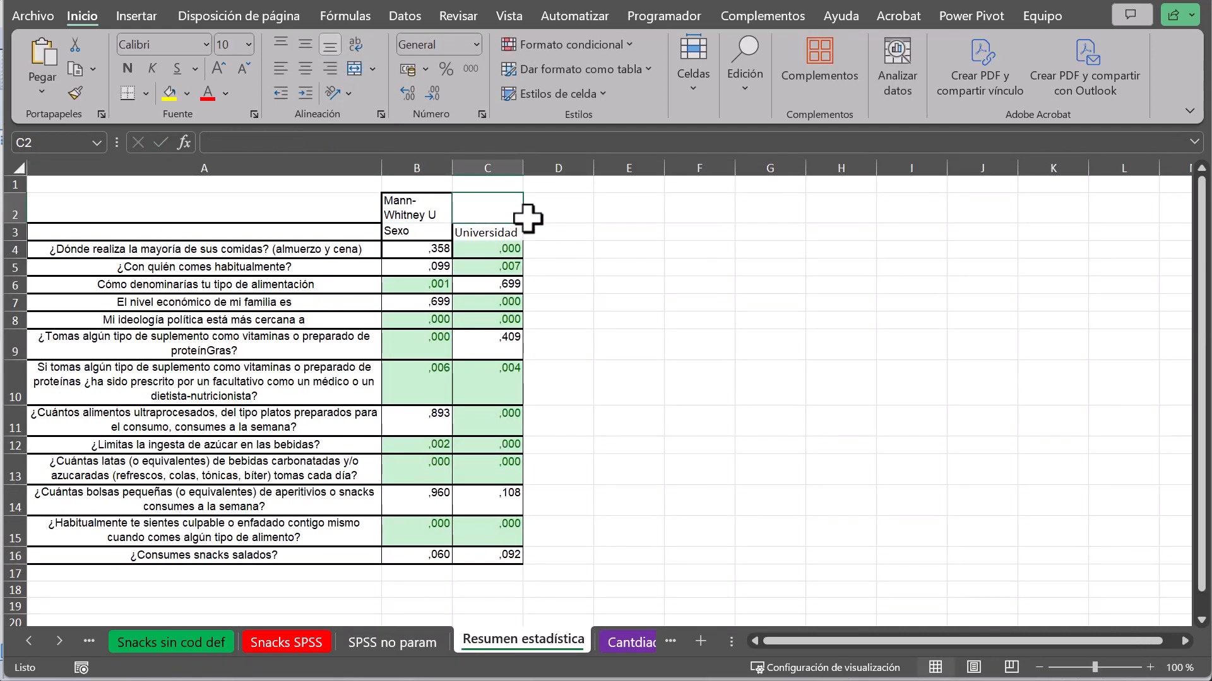
{"action": "key", "text": "ctrl+v"}
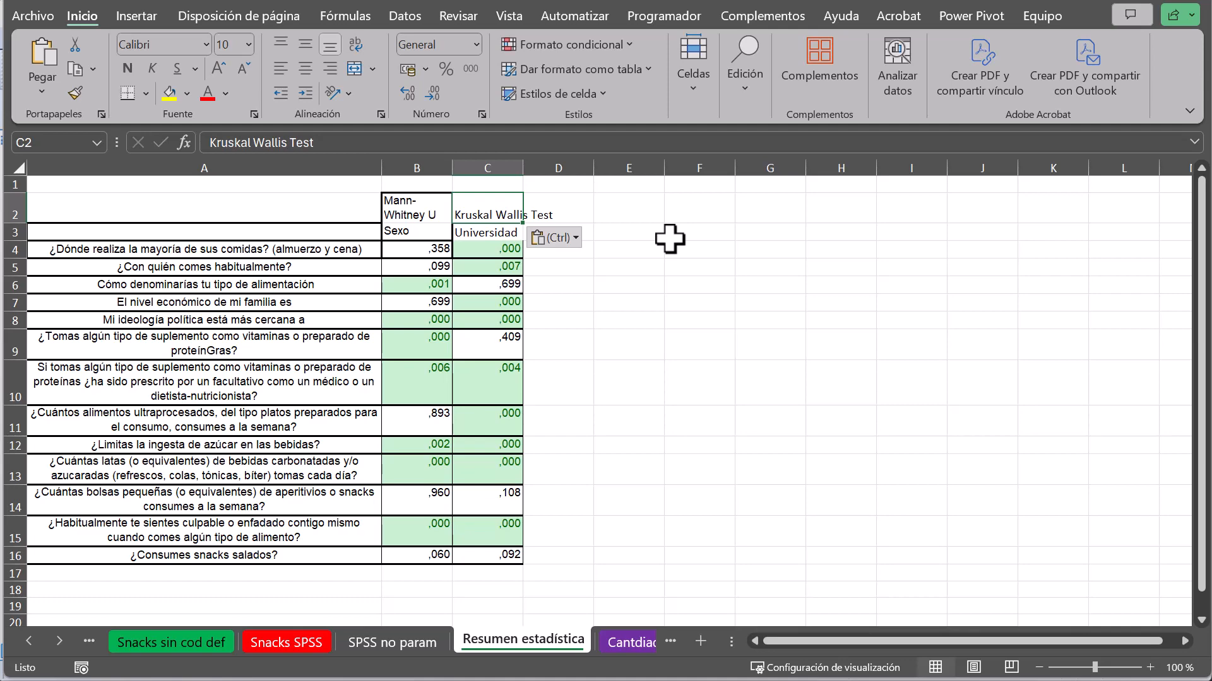
- In SPSS, reopen Tests for Several Independent Samples and replace the grouping variable Universidad with Edad
{"action": "key", "text": "alt+Tab"}
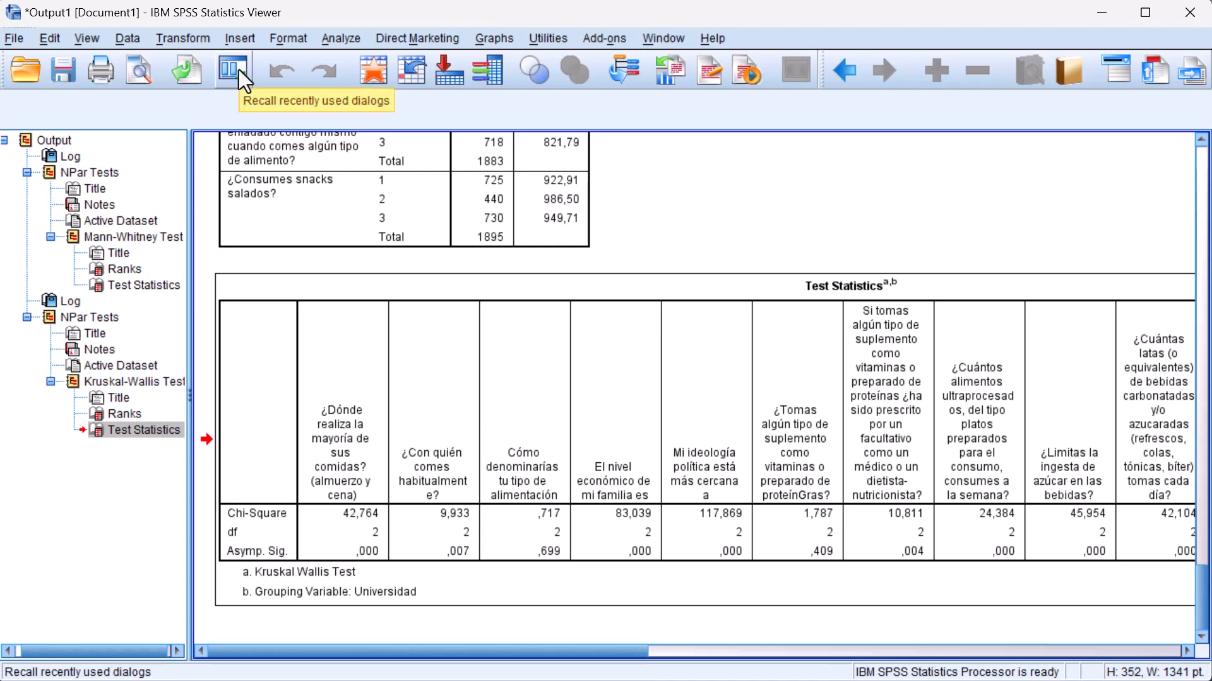
{"action": "left_click", "coordinate": [238, 69]}
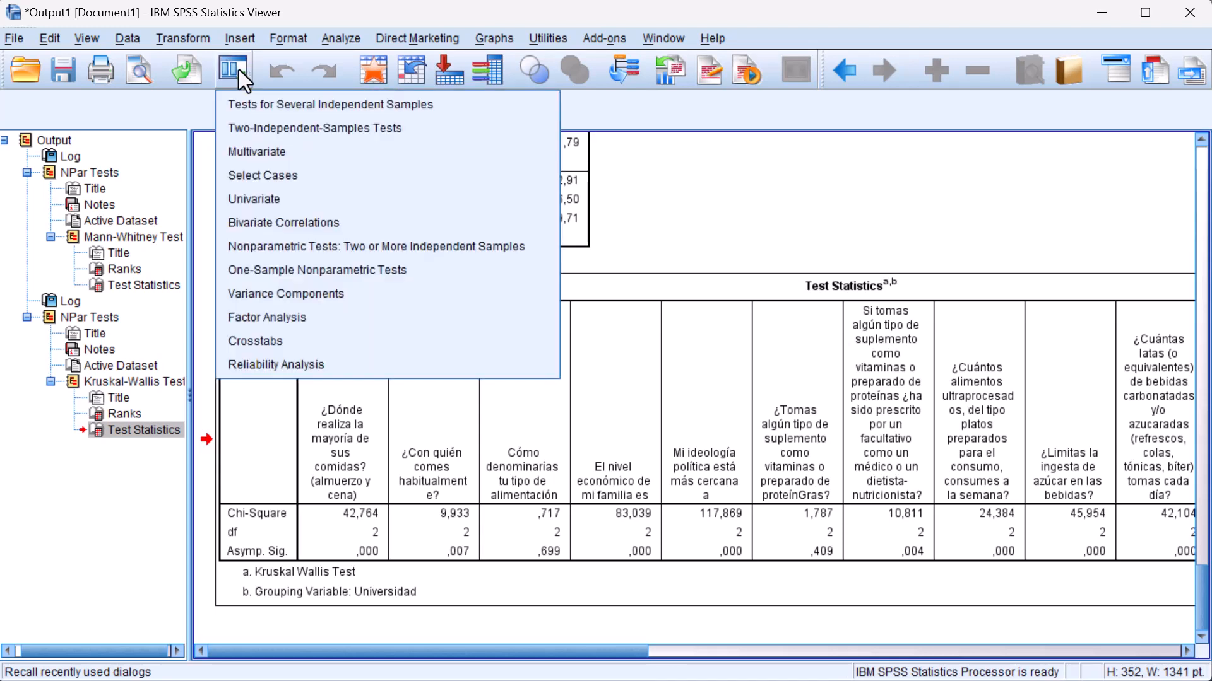
{"action": "left_click", "coordinate": [247, 103]}
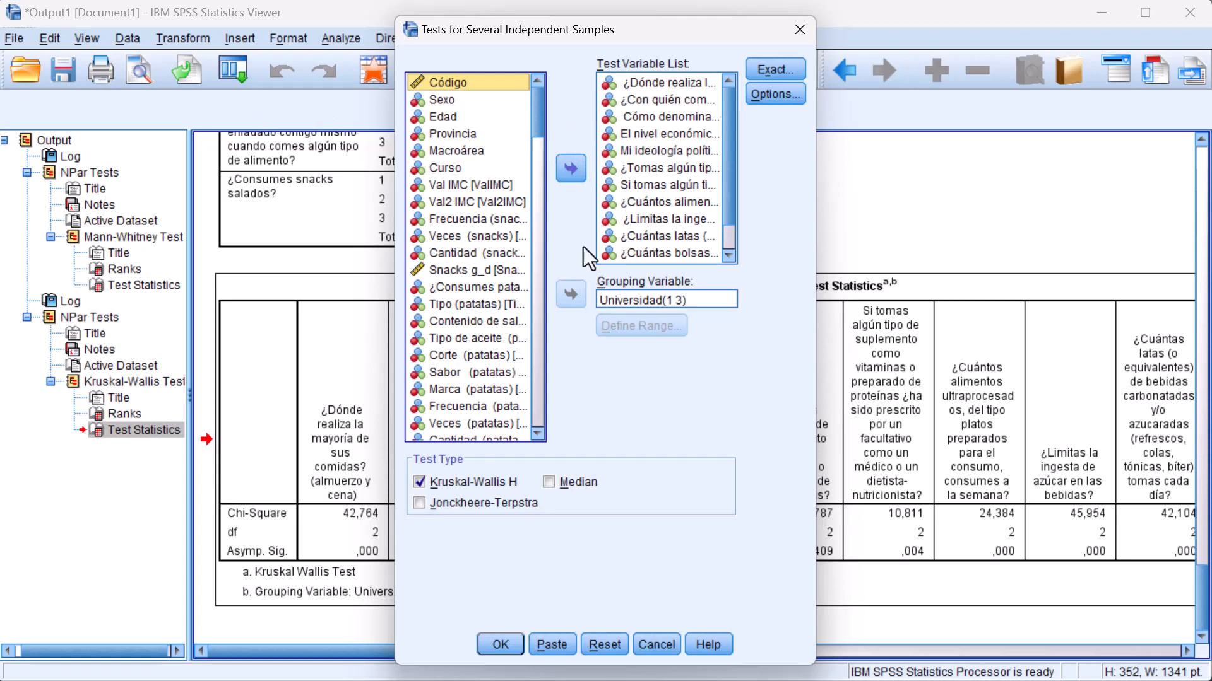
{"action": "left_click", "coordinate": [653, 300]}
{"action": "left_click", "coordinate": [571, 294]}
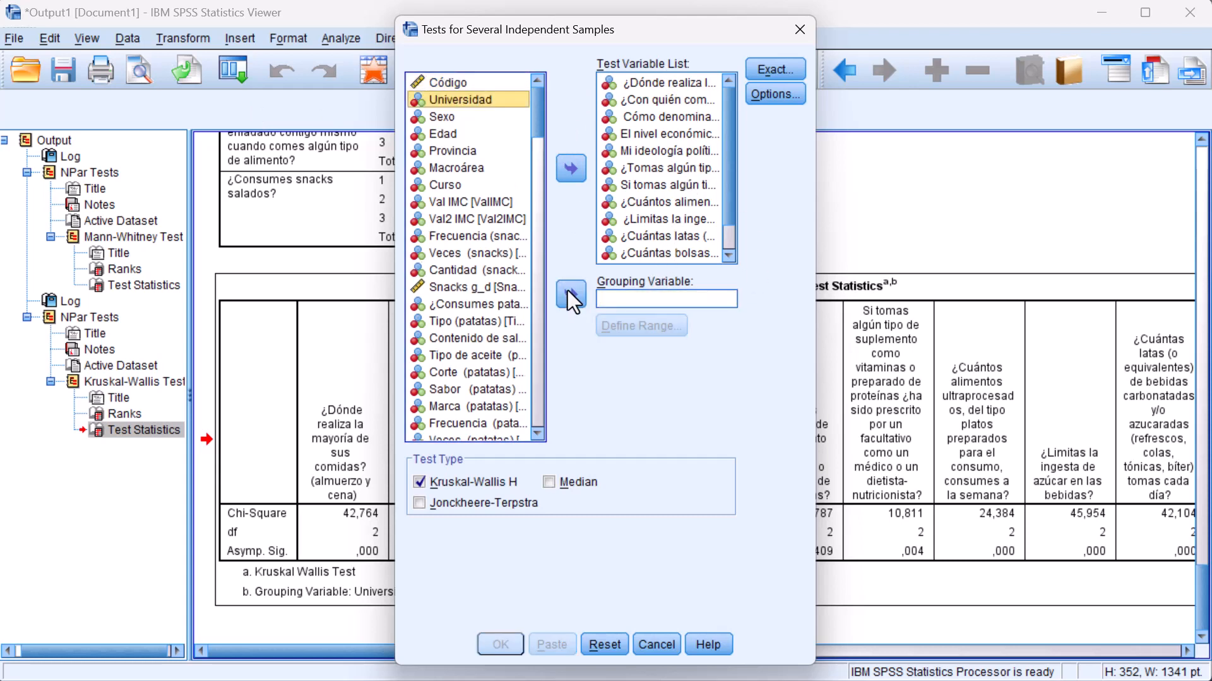
{"action": "left_click", "coordinate": [439, 134]}
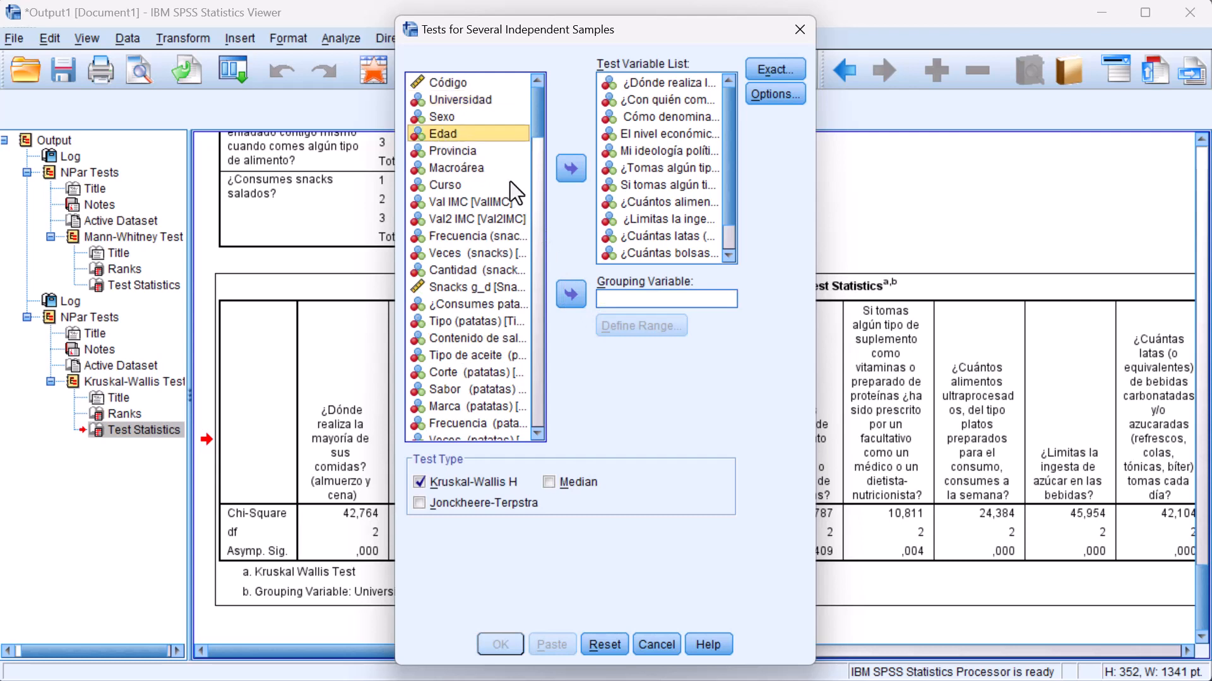
{"action": "left_click", "coordinate": [575, 291]}
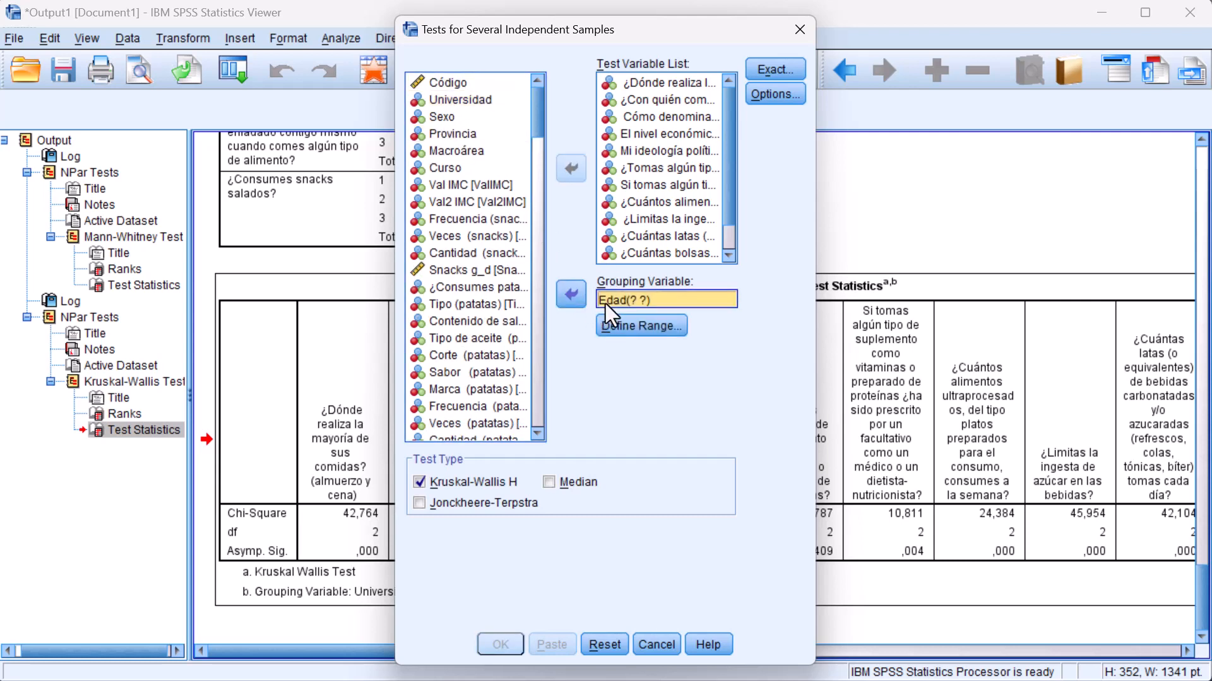
{"action": "left_click", "coordinate": [603, 297]}
- Check the Grupo Edad category codes in row 6 of the workbook's Códigos sheet in Excel
{"action": "key", "text": "alt+Tab"}
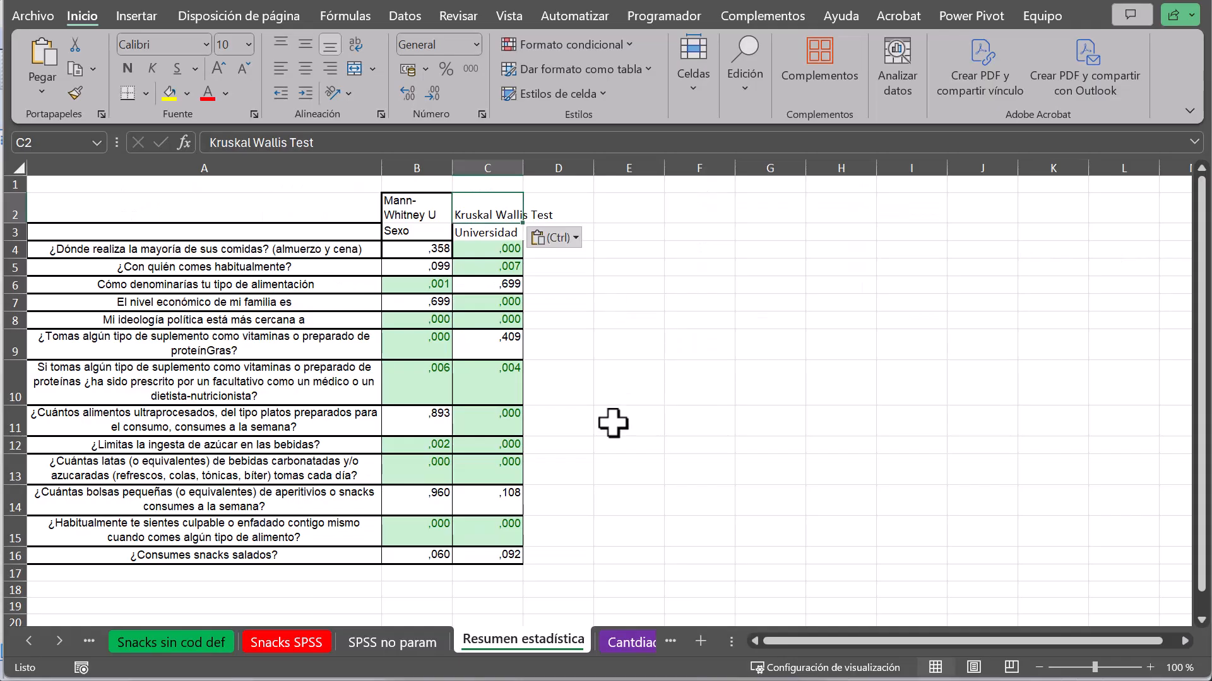
{"action": "left_click", "coordinate": [60, 641]}
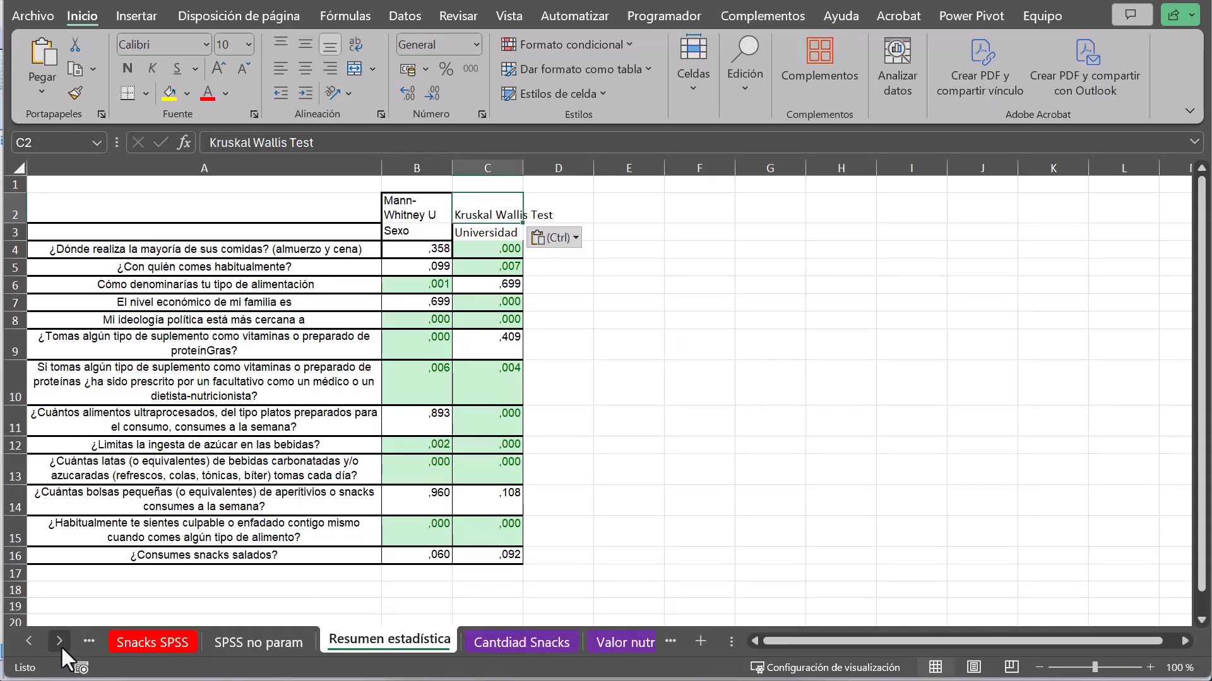
{"action": "left_click", "coordinate": [59, 641]}
{"action": "left_click", "coordinate": [59, 641]}
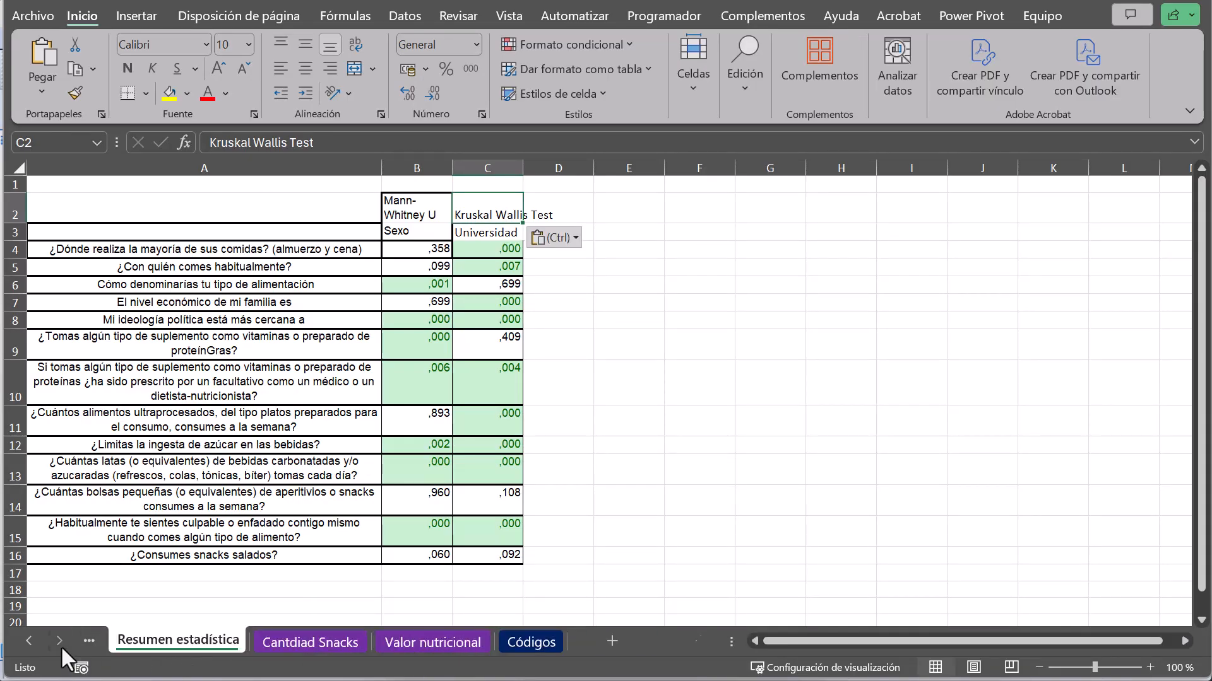
{"action": "left_click", "coordinate": [511, 641]}
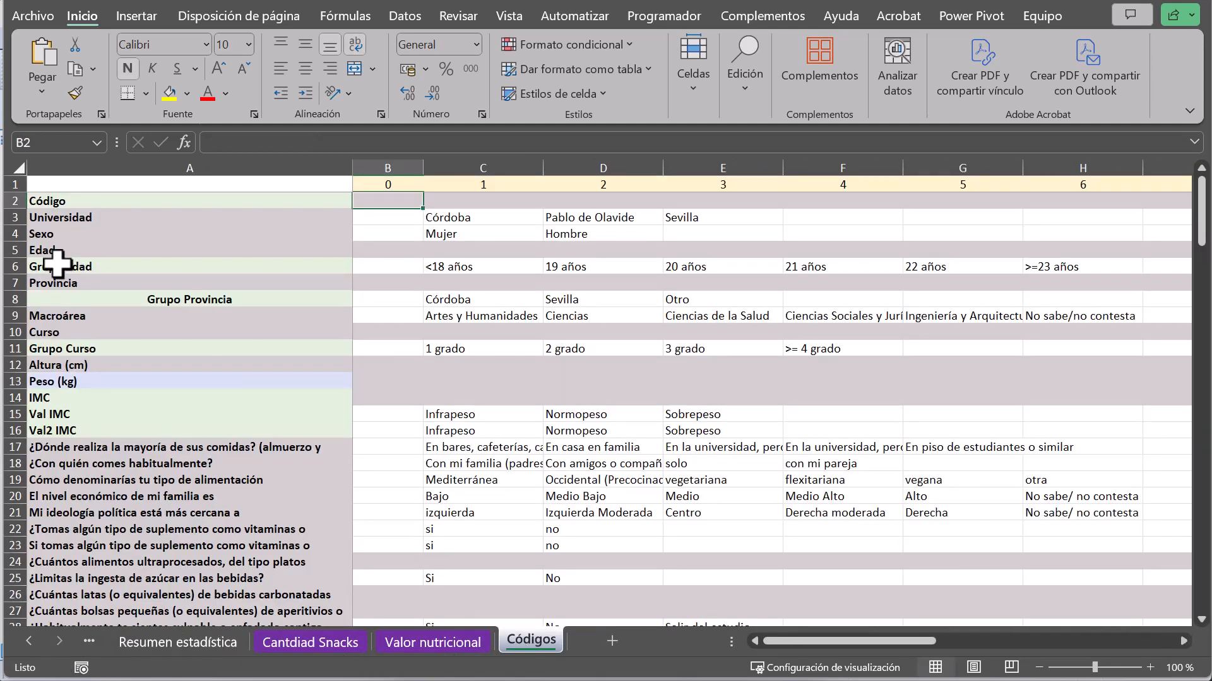
{"action": "left_click", "coordinate": [77, 270]}
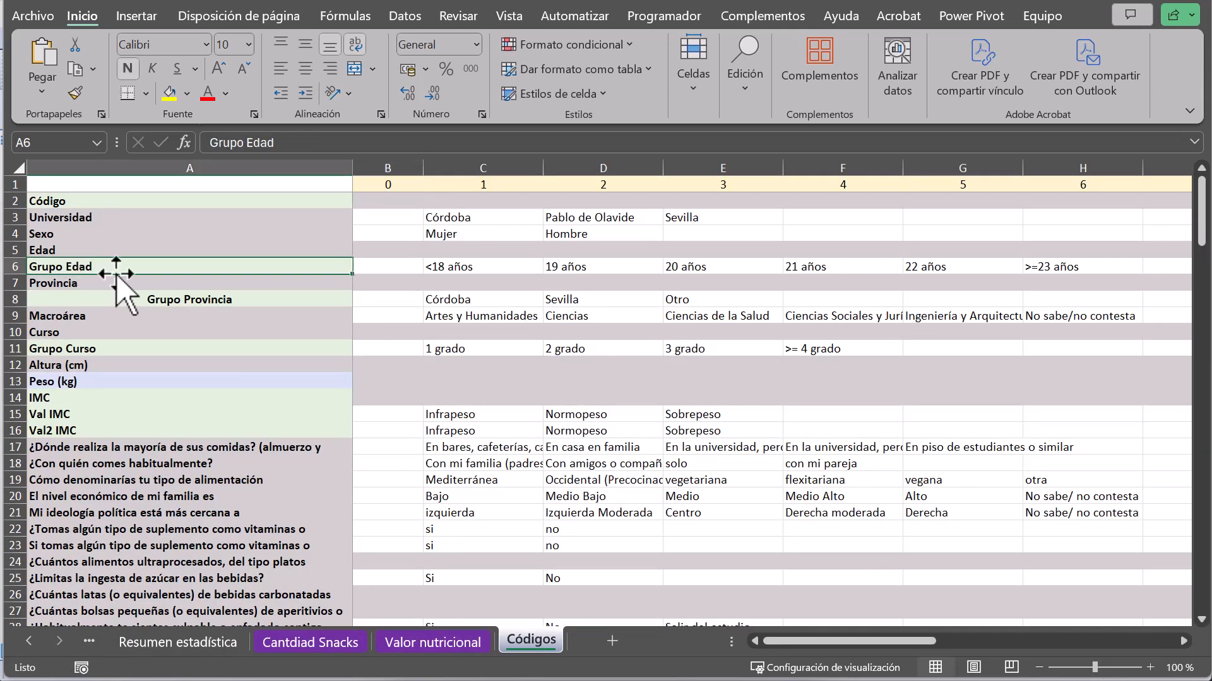
{"action": "left_click", "coordinate": [486, 270]}
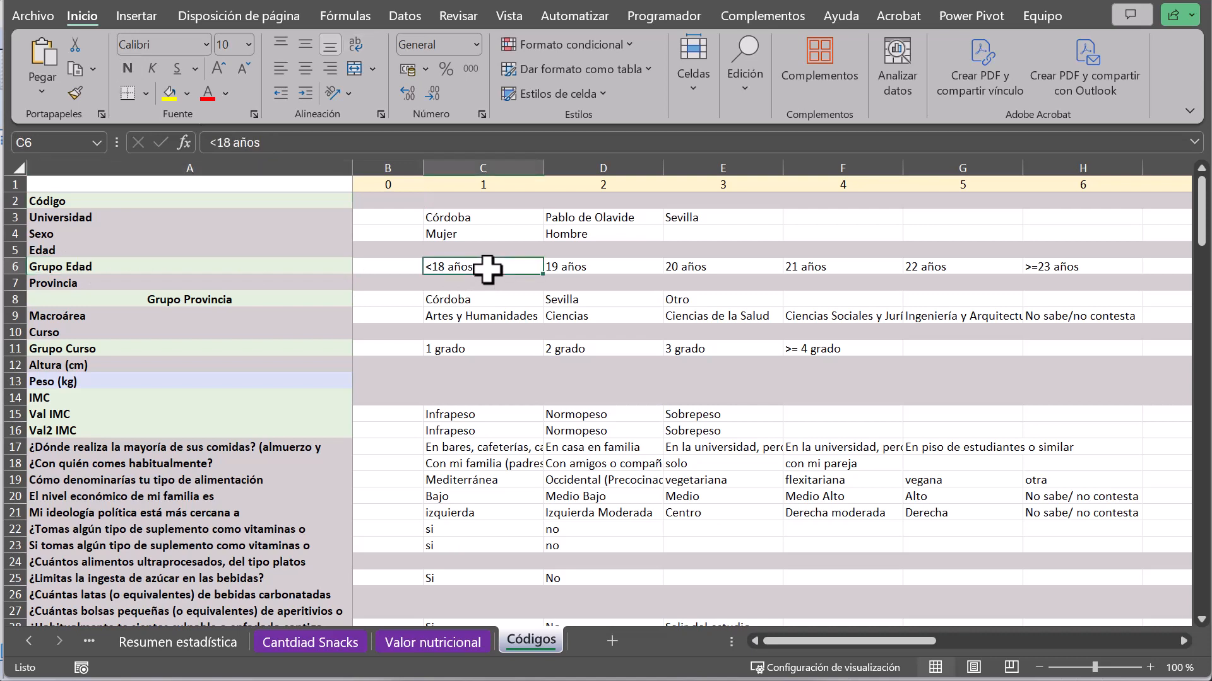
{"action": "left_click", "coordinate": [1066, 268]}
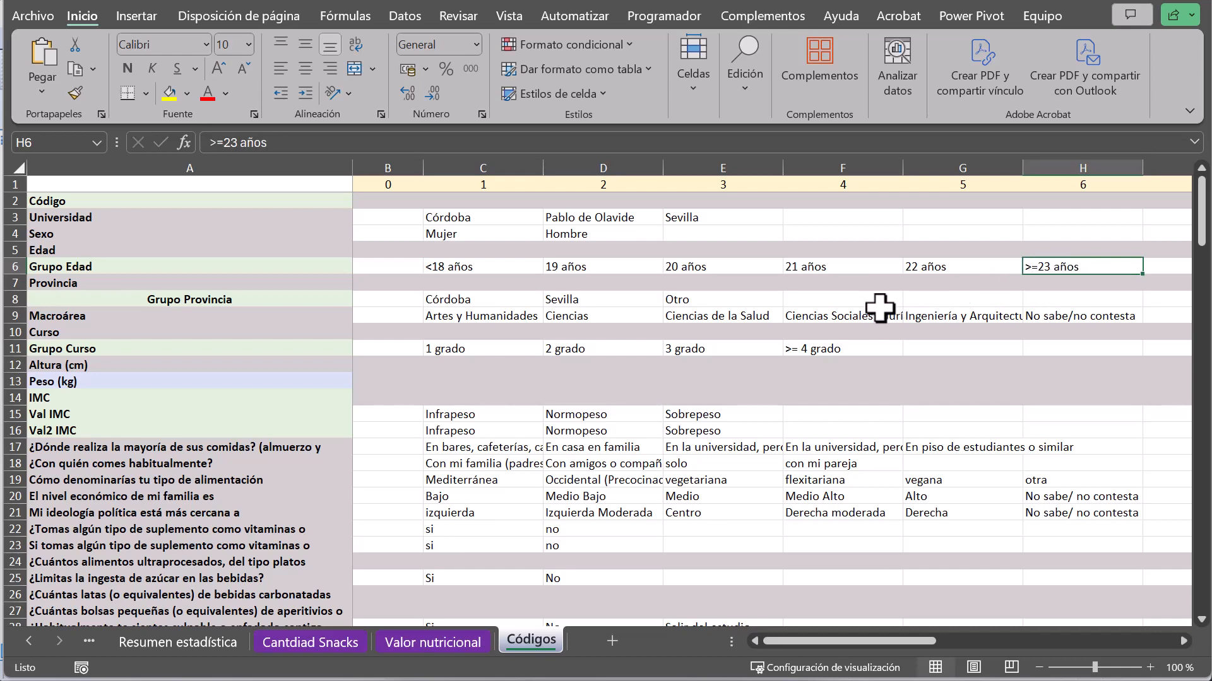
- Back in SPSS, define the Edad grouping range from 1 to 6 and run the Kruskal-Wallis H test
{"action": "key", "text": "alt+Tab"}
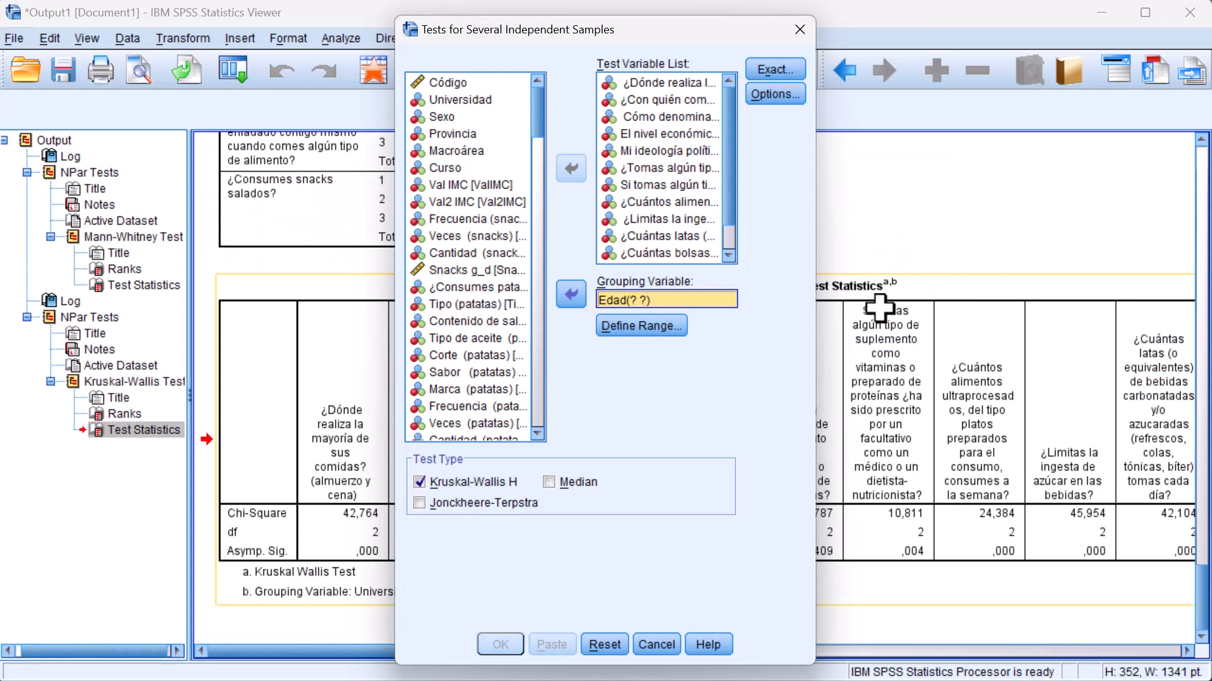
{"action": "left_click", "coordinate": [650, 328]}
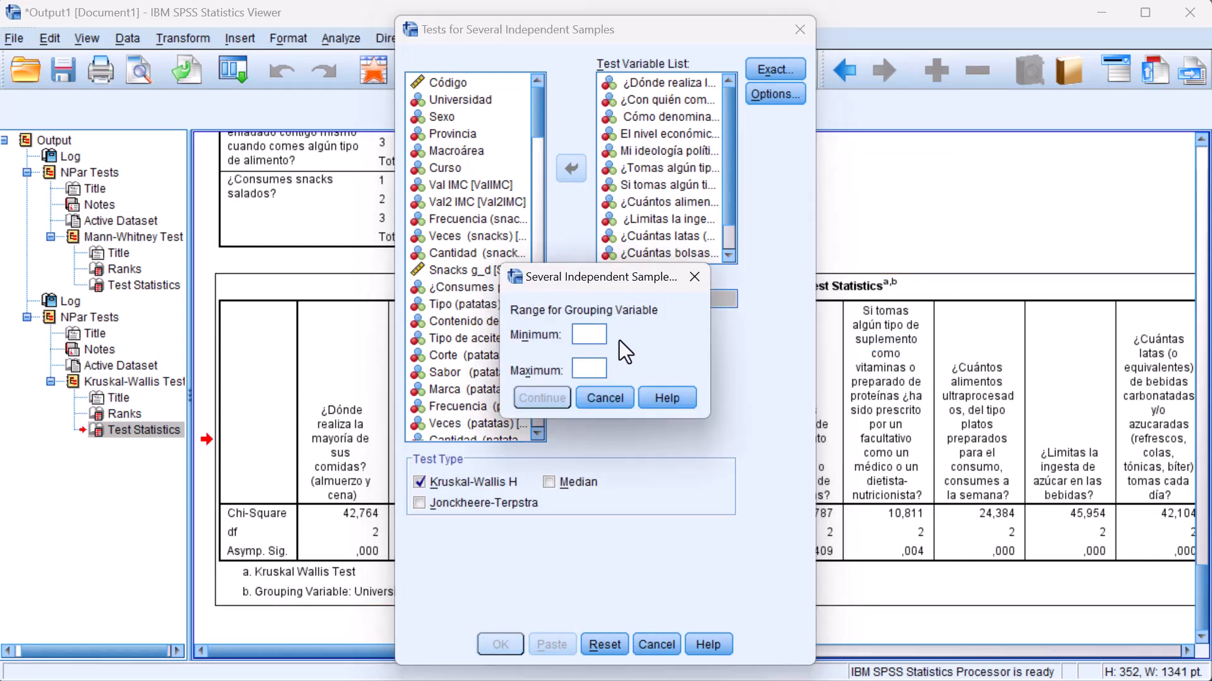
{"action": "type", "text": "1"}
{"action": "left_click", "coordinate": [592, 370]}
{"action": "type", "text": "6"}
{"action": "left_click", "coordinate": [542, 397]}
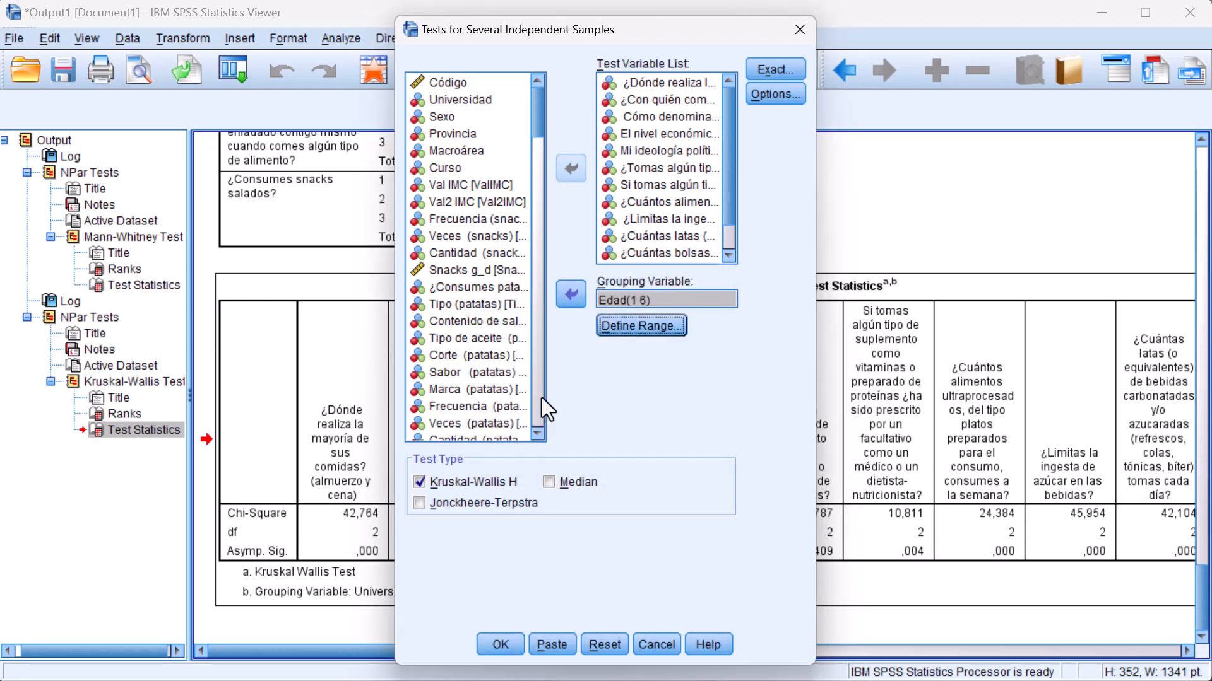
{"action": "left_click", "coordinate": [501, 644]}
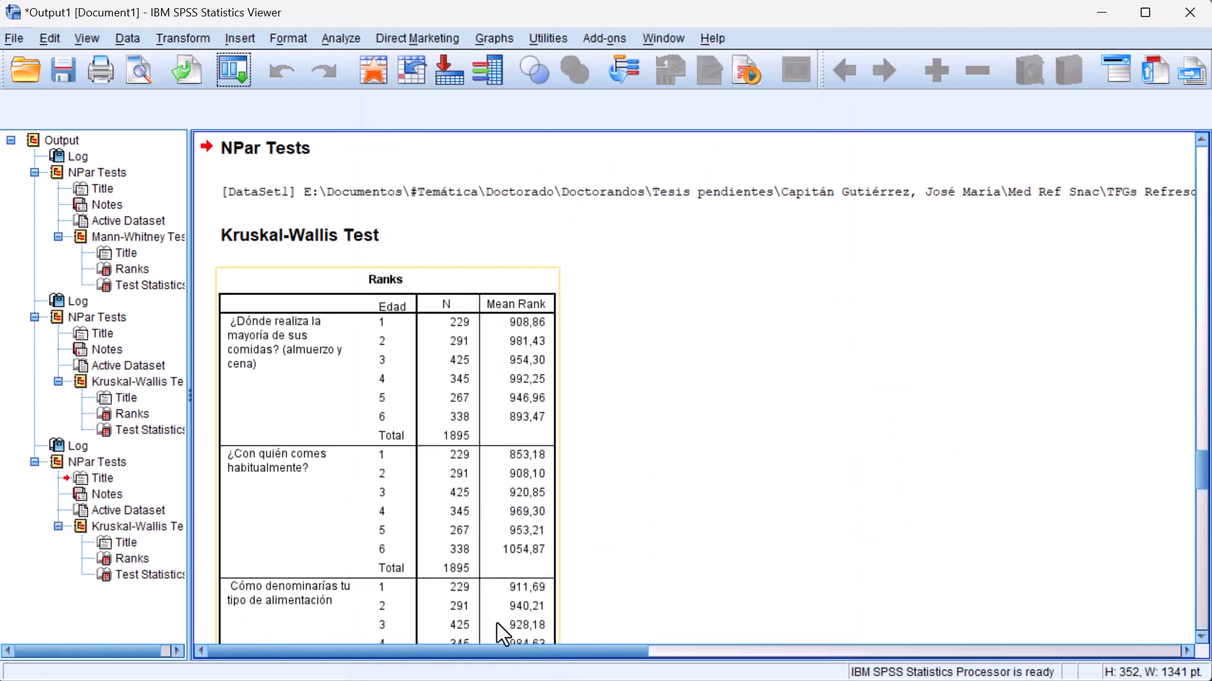
- Copy the Kruskal-Wallis Test Statistics table for Edad from the SPSS output into Excel at A19 of SPSS no param
{"action": "scroll", "coordinate": [461, 559], "scroll_direction": "down", "scroll_amount": 15}
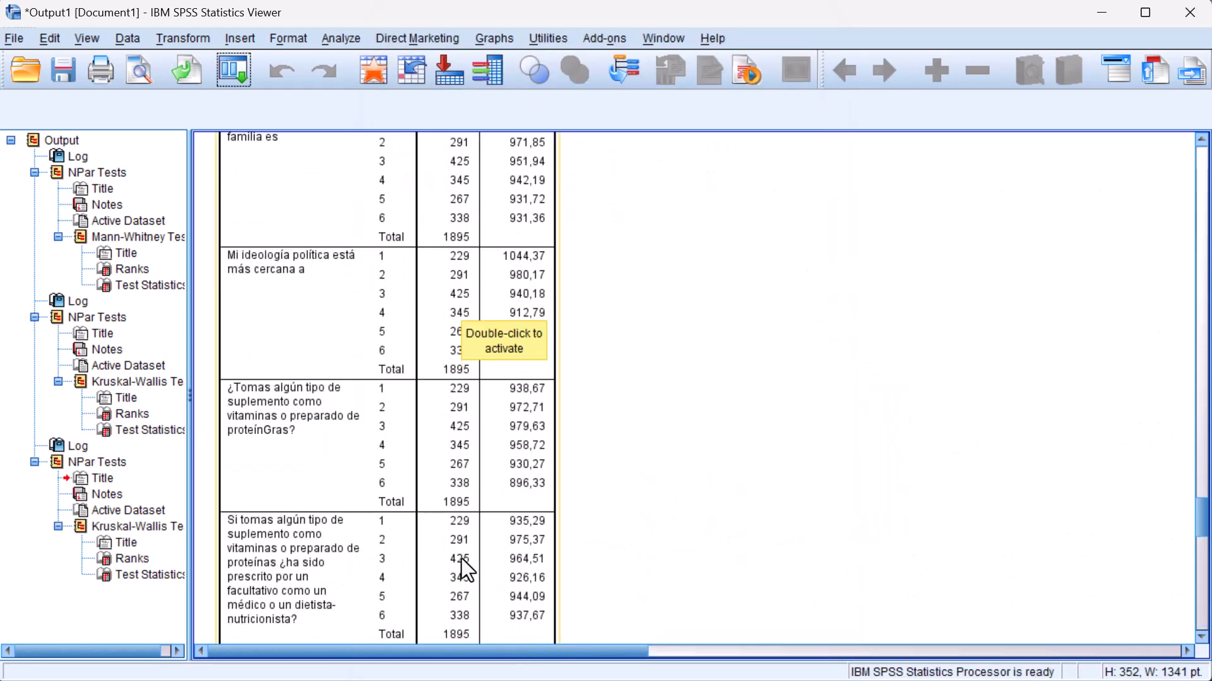
{"action": "scroll", "coordinate": [461, 559], "scroll_direction": "down", "scroll_amount": 12}
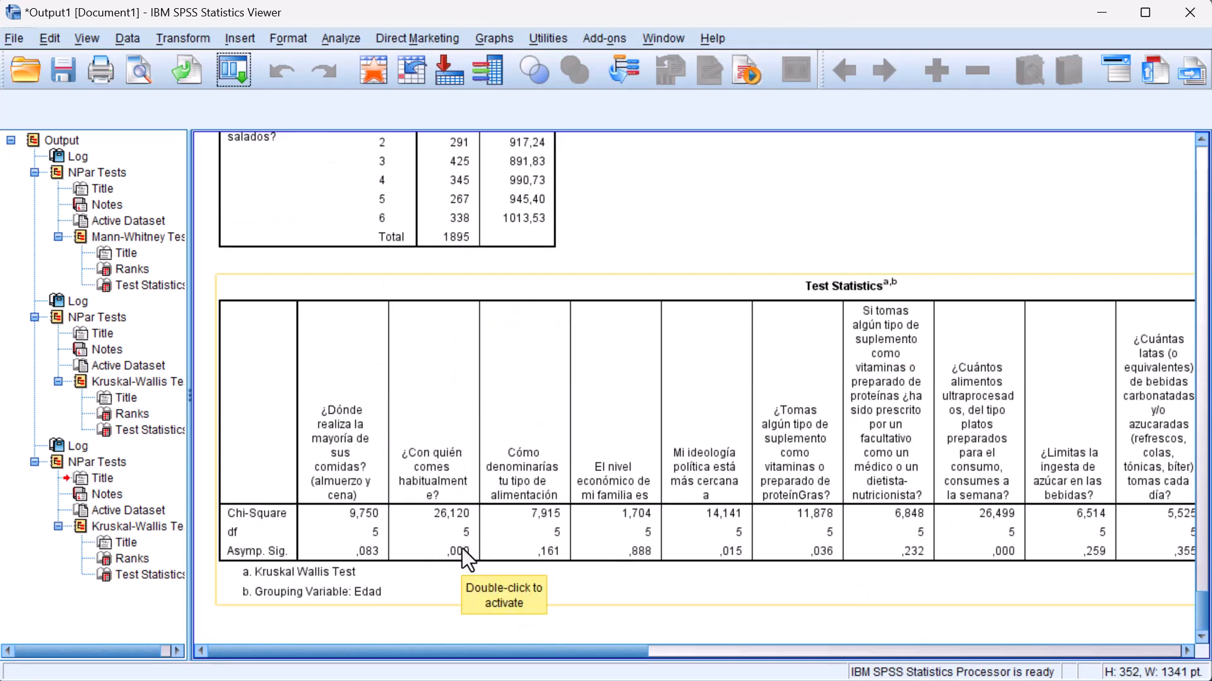
{"action": "left_click", "coordinate": [468, 501]}
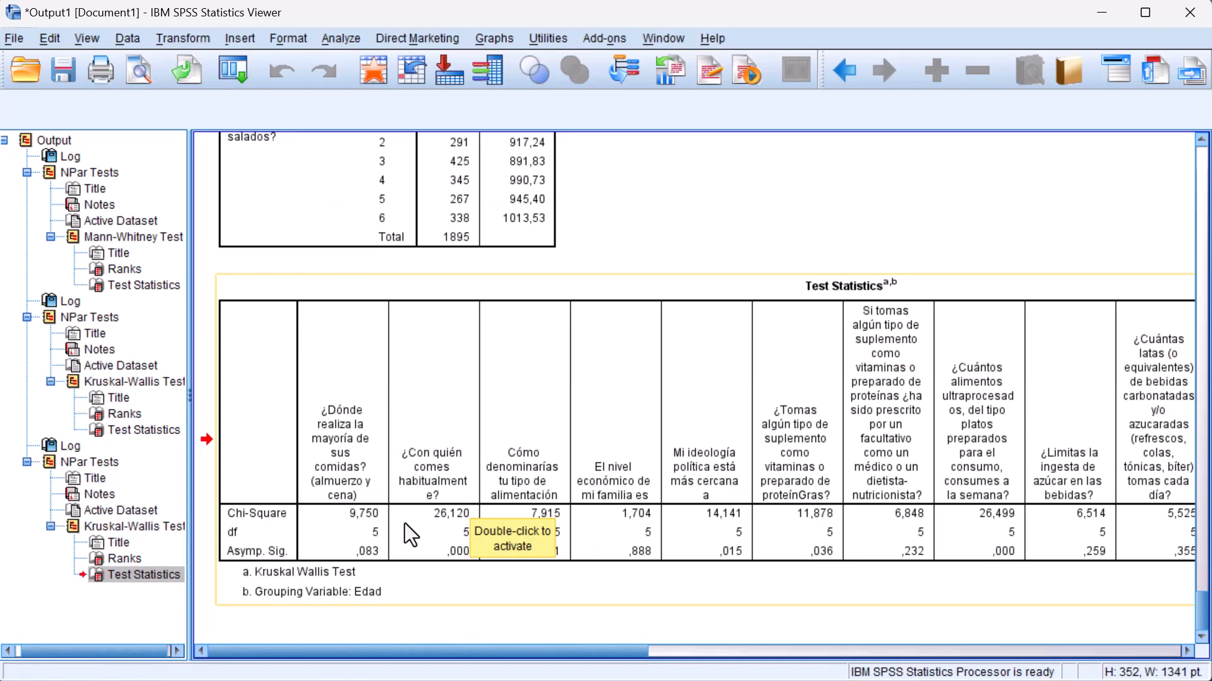
{"action": "key", "text": "alt+Tab"}
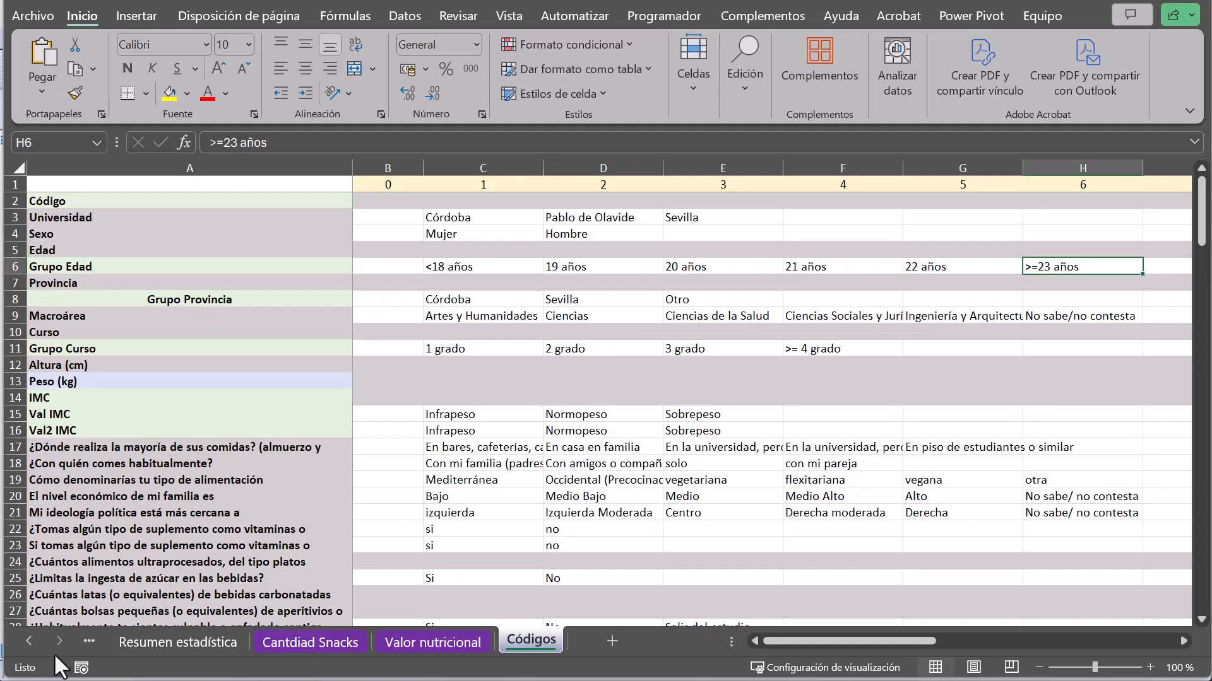
{"action": "left_click", "coordinate": [32, 639]}
{"action": "left_click", "coordinate": [31, 640]}
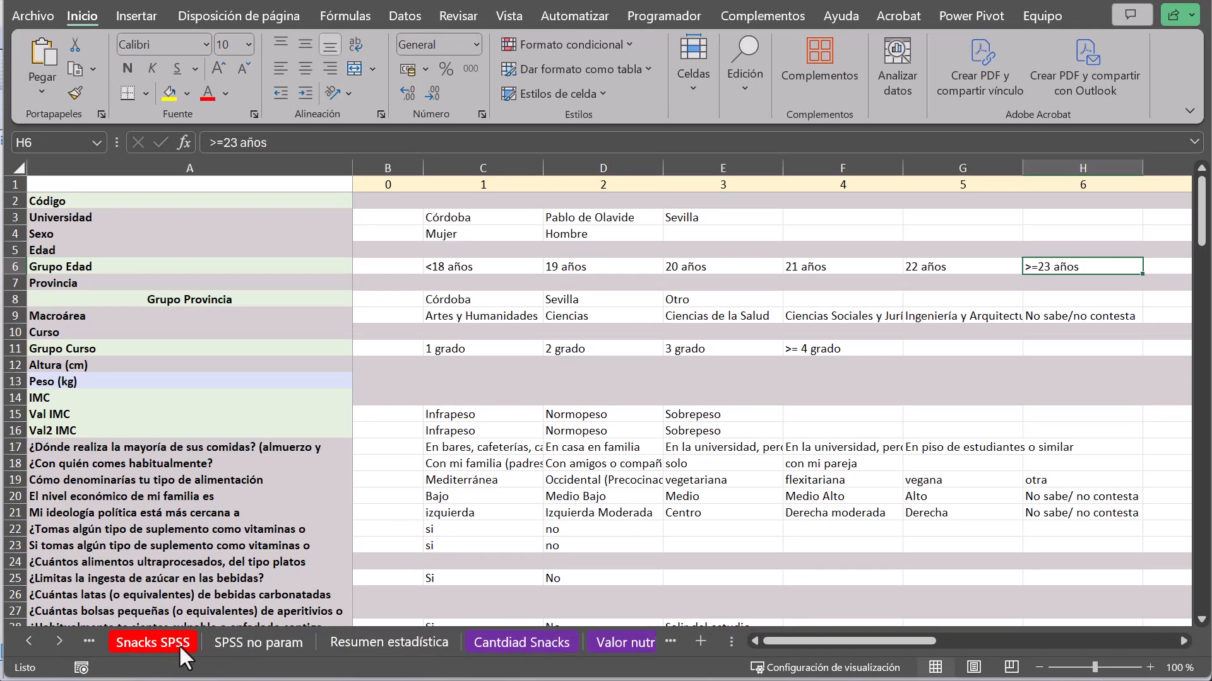
{"action": "left_click", "coordinate": [237, 641]}
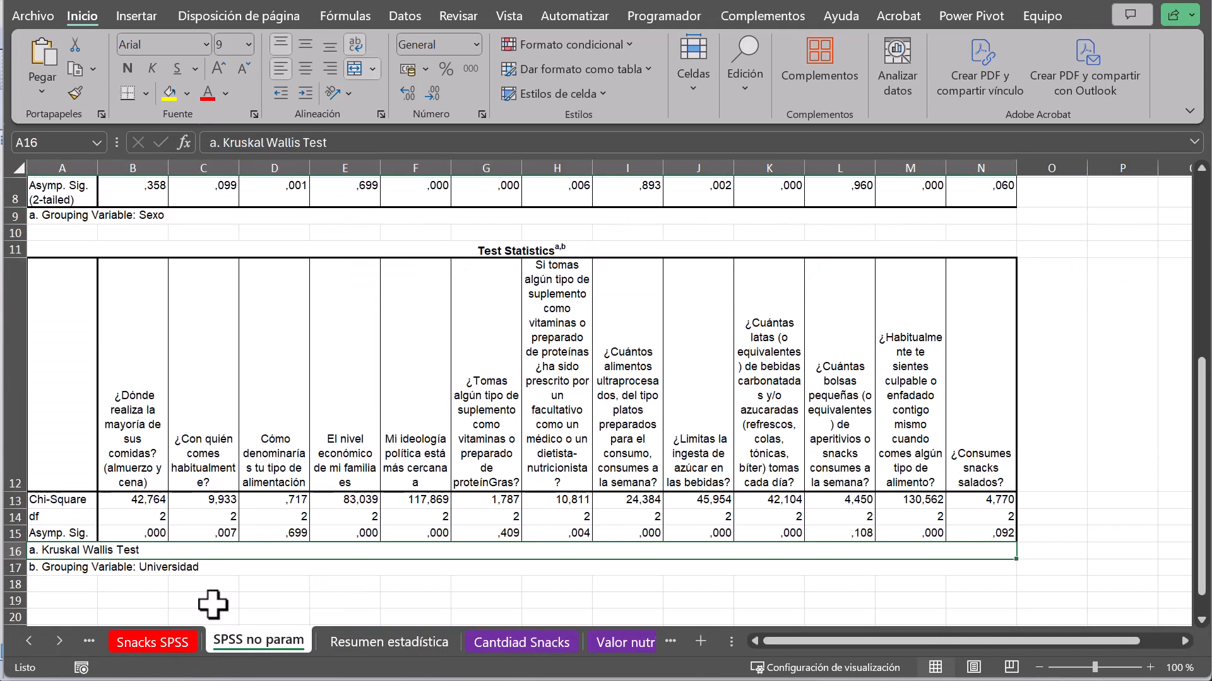
{"action": "left_click", "coordinate": [79, 600]}
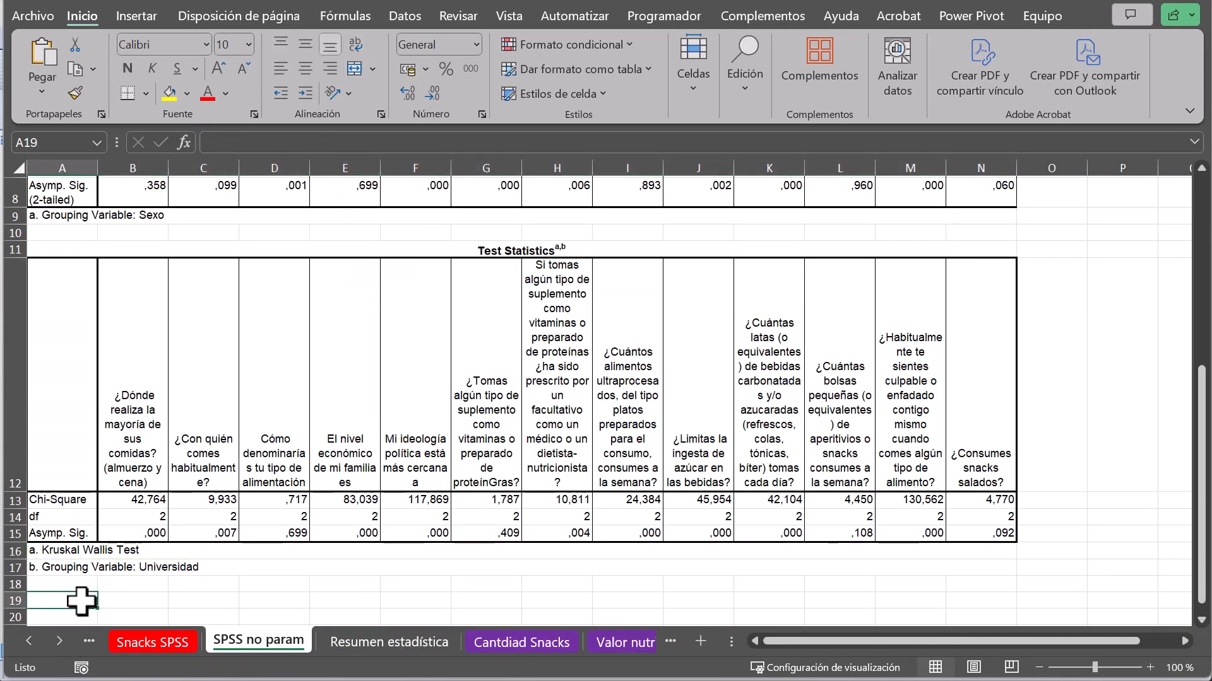
{"action": "key", "text": "ctrl+v"}
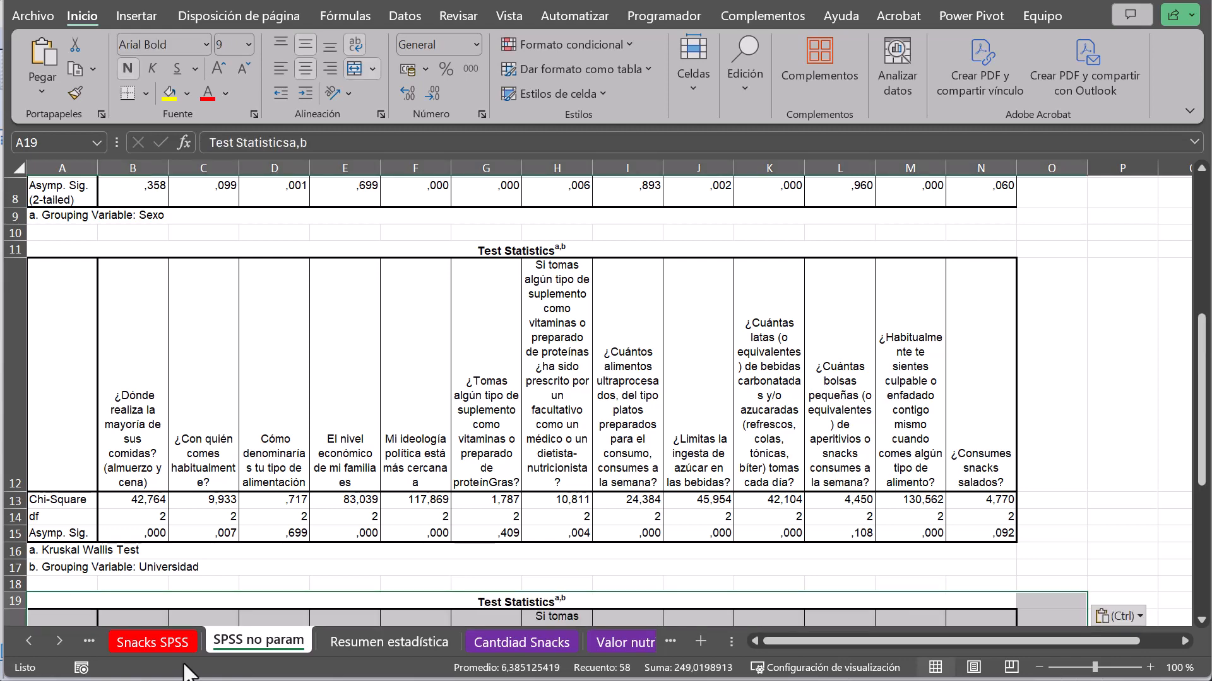
- Copy the Edad Asymp. Sig. values B23:N23 and paste them transposed at D4 of Resumen estadística
{"action": "scroll", "coordinate": [416, 542], "scroll_direction": "down", "scroll_amount": 3}
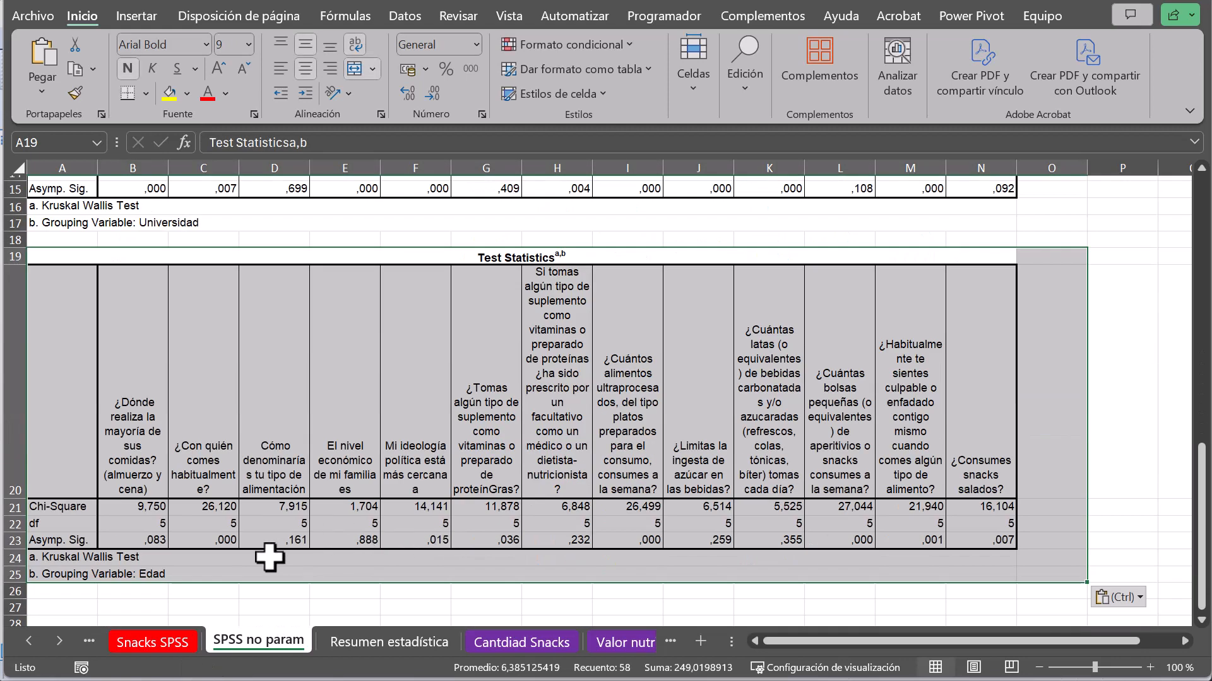
{"action": "left_click_drag", "start_coordinate": [148, 540], "coordinate": [972, 535]}
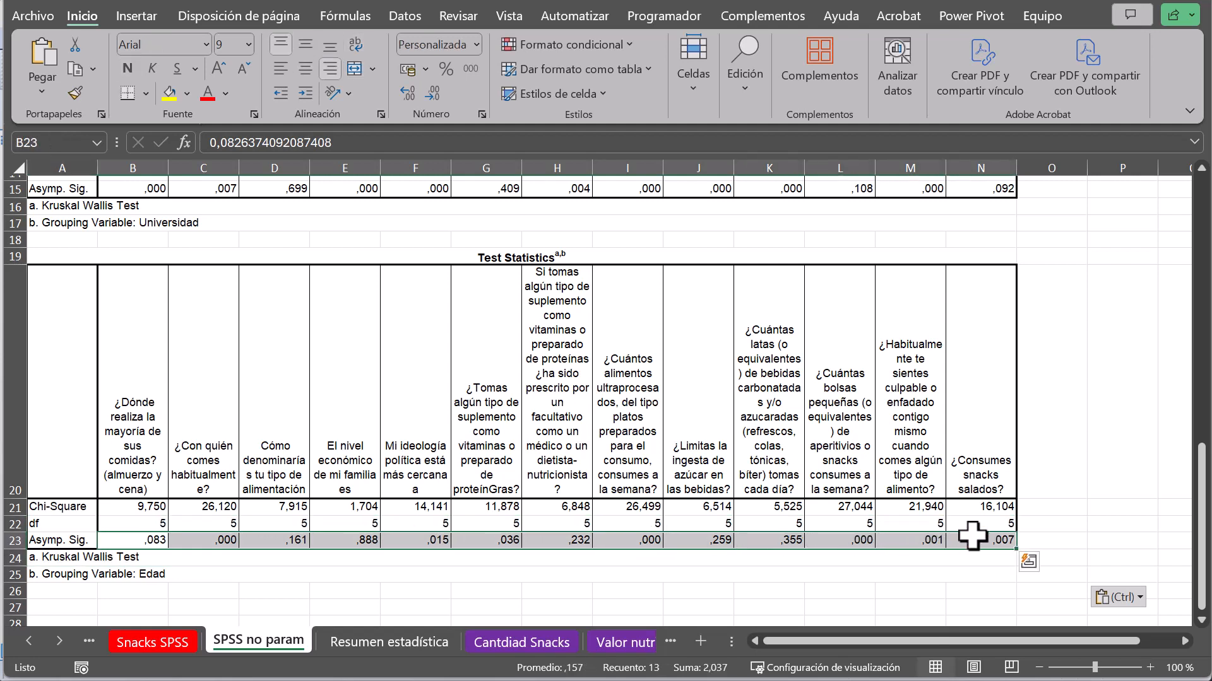
{"action": "key", "text": "ctrl+c"}
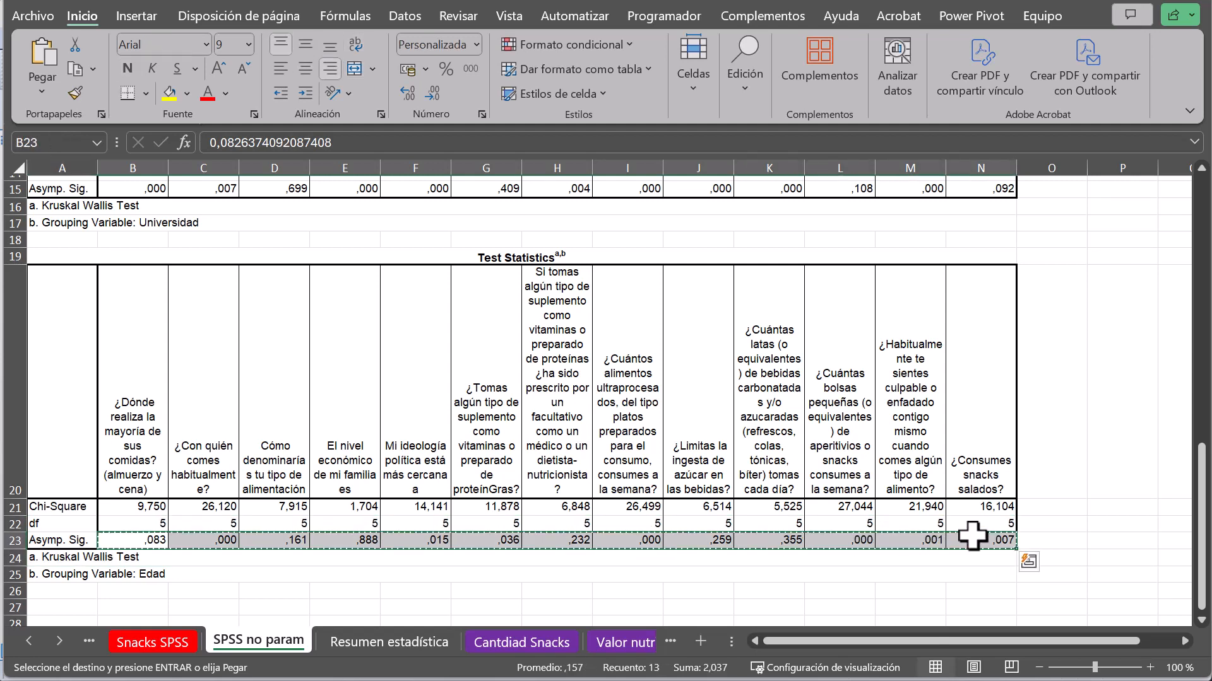
{"action": "left_click", "coordinate": [418, 644]}
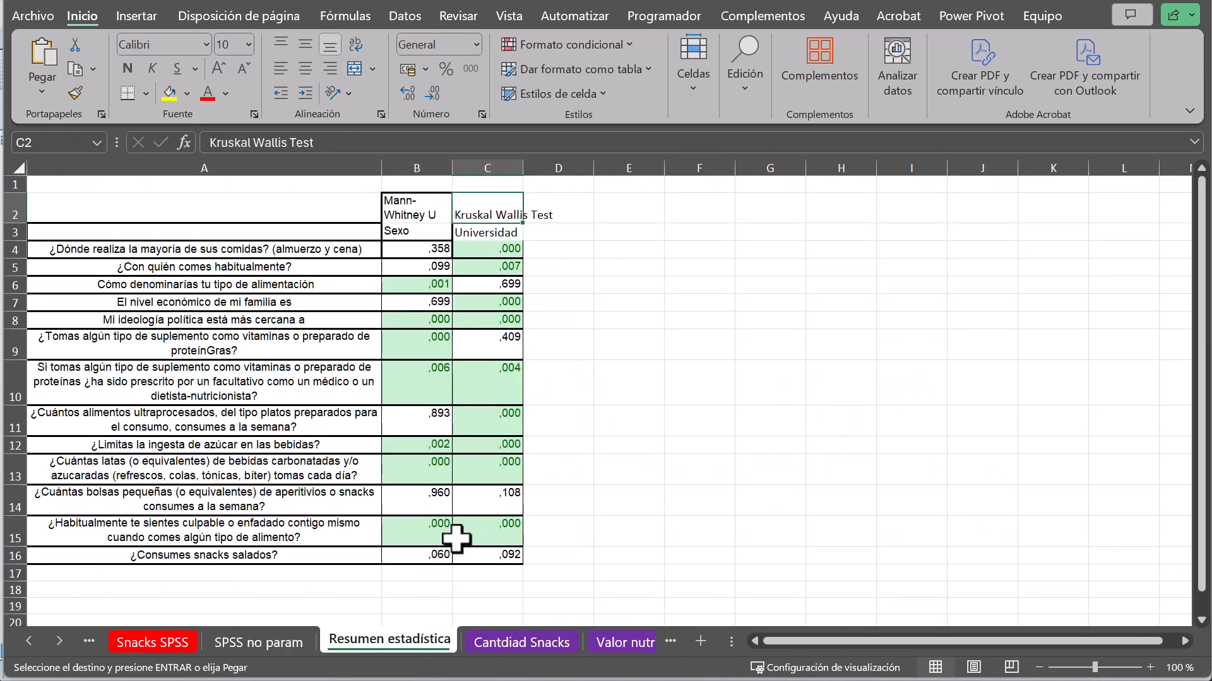
{"action": "left_click", "coordinate": [554, 246]}
{"action": "right_click", "coordinate": [554, 246]}
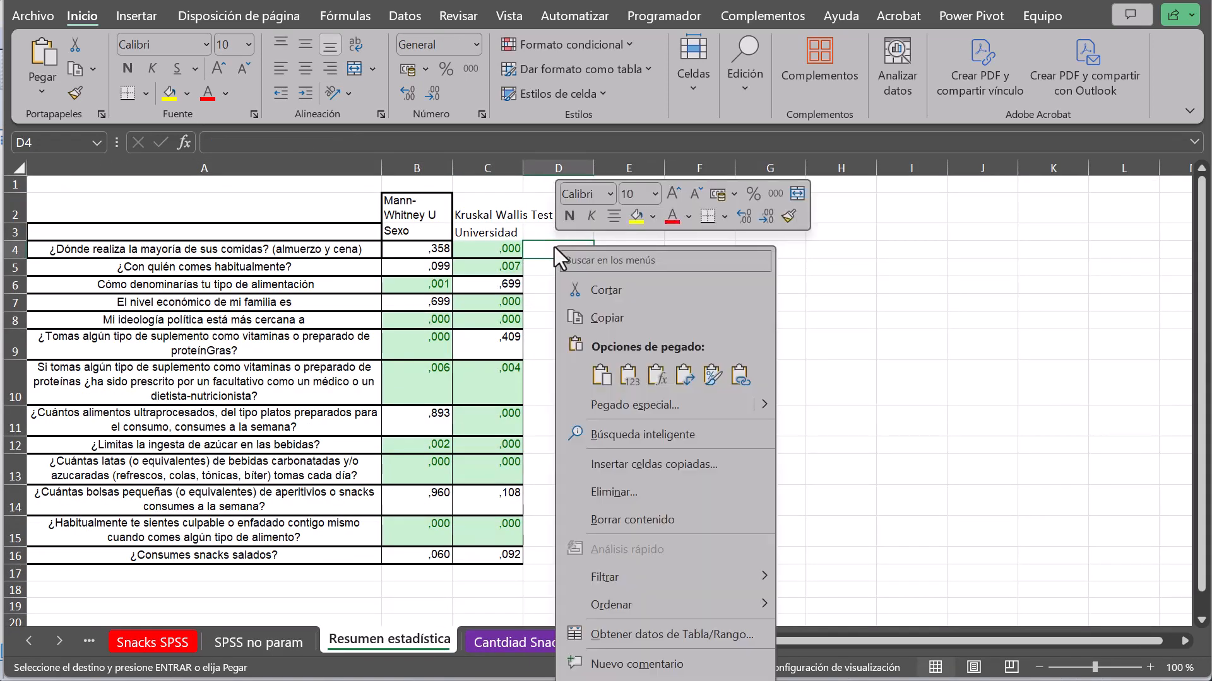
{"action": "left_click", "coordinate": [683, 380]}
- Copy the formatting of the Universidad significance values in C4:C16 onto the values starting at D4
{"action": "left_click_drag", "start_coordinate": [505, 255], "coordinate": [520, 551]}
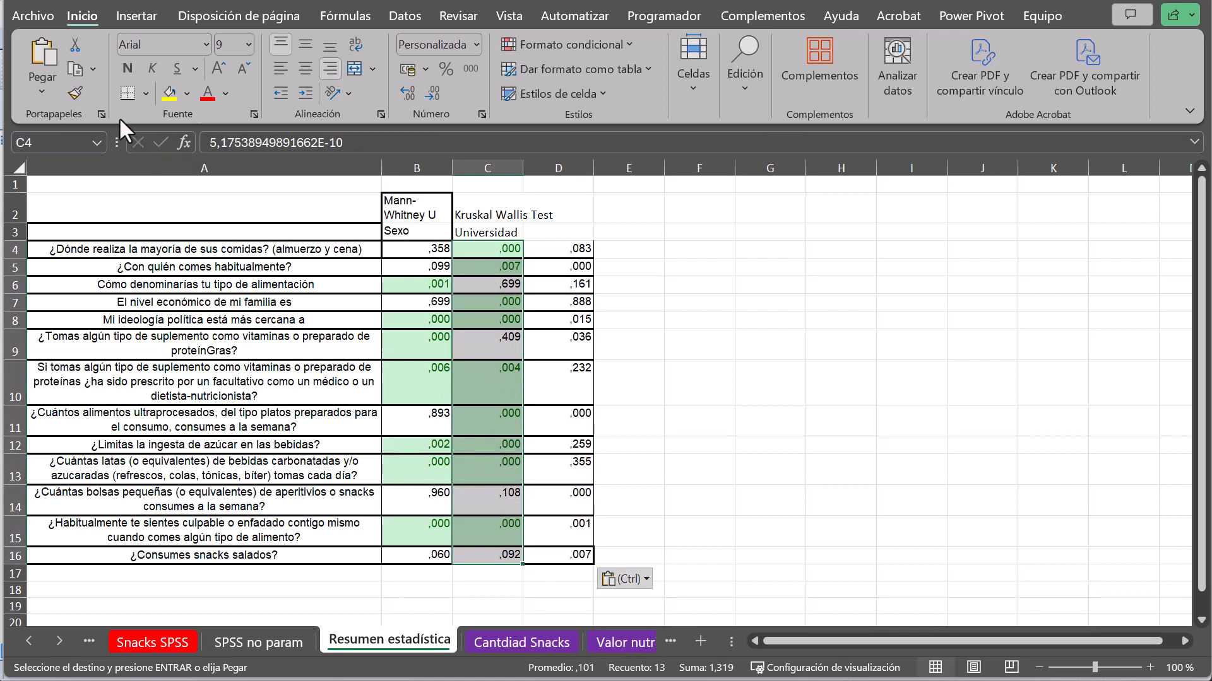
{"action": "left_click", "coordinate": [77, 94]}
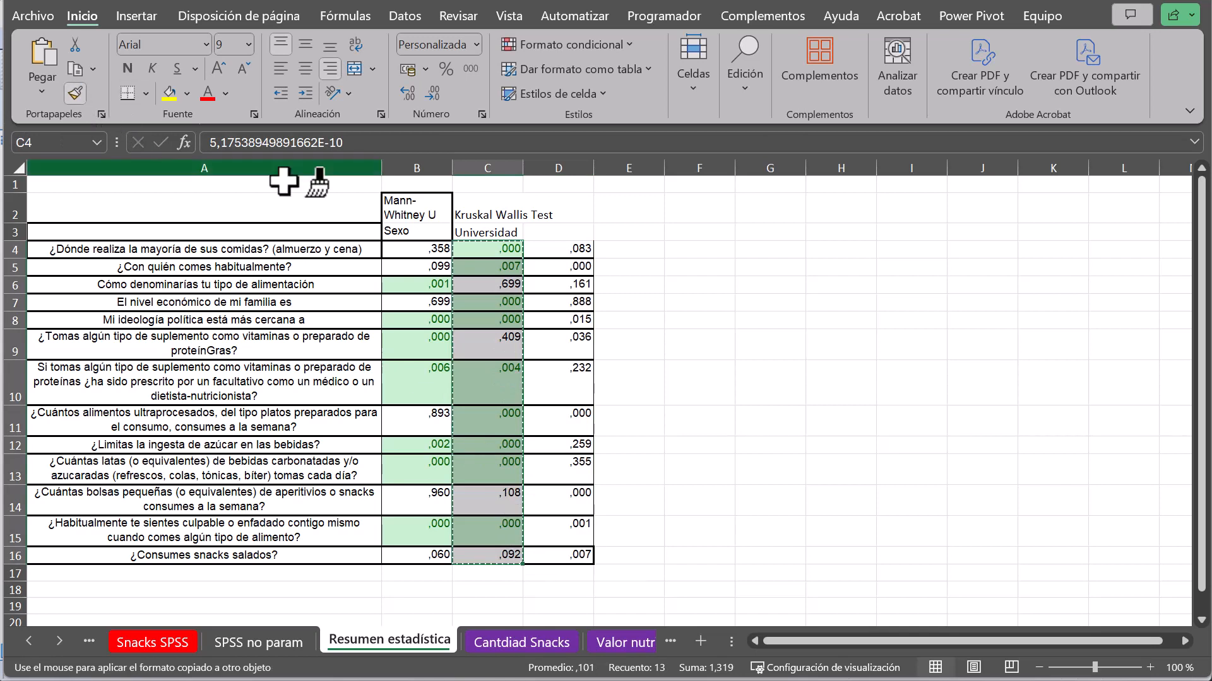
{"action": "left_click", "coordinate": [564, 249]}
- Enter the heading Edad in D3 above the new significance values
{"action": "left_click", "coordinate": [556, 231]}
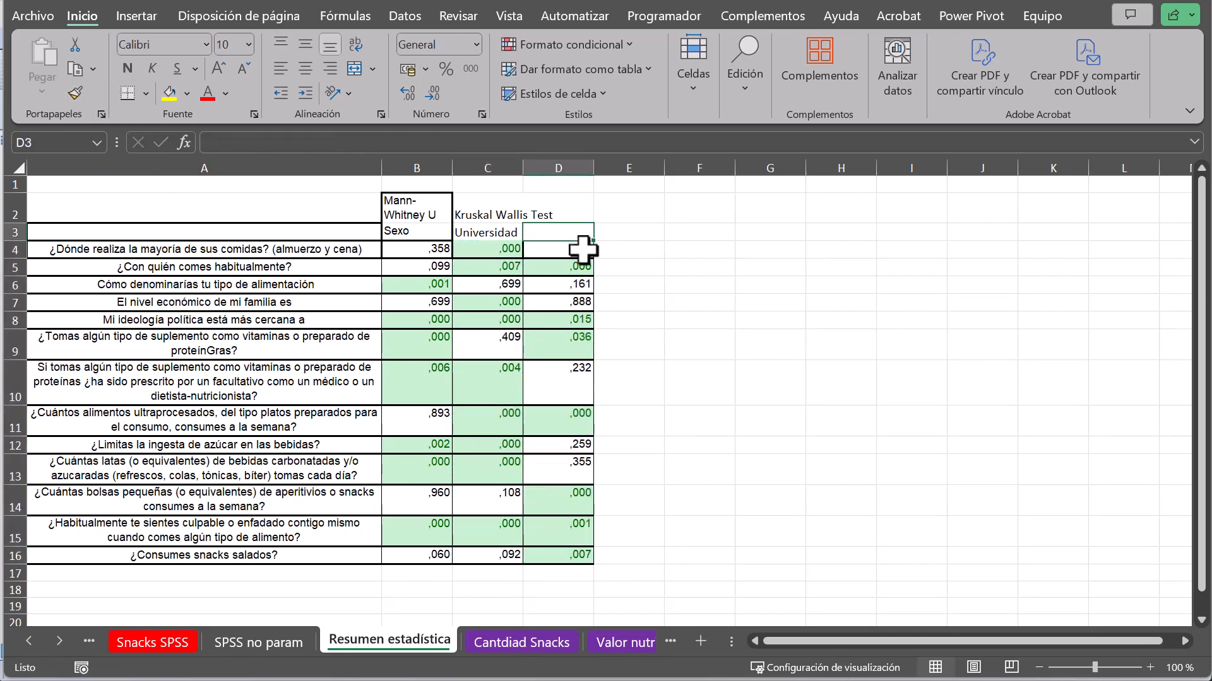
{"action": "type", "text": "Edad"}
{"action": "key", "text": "Return"}
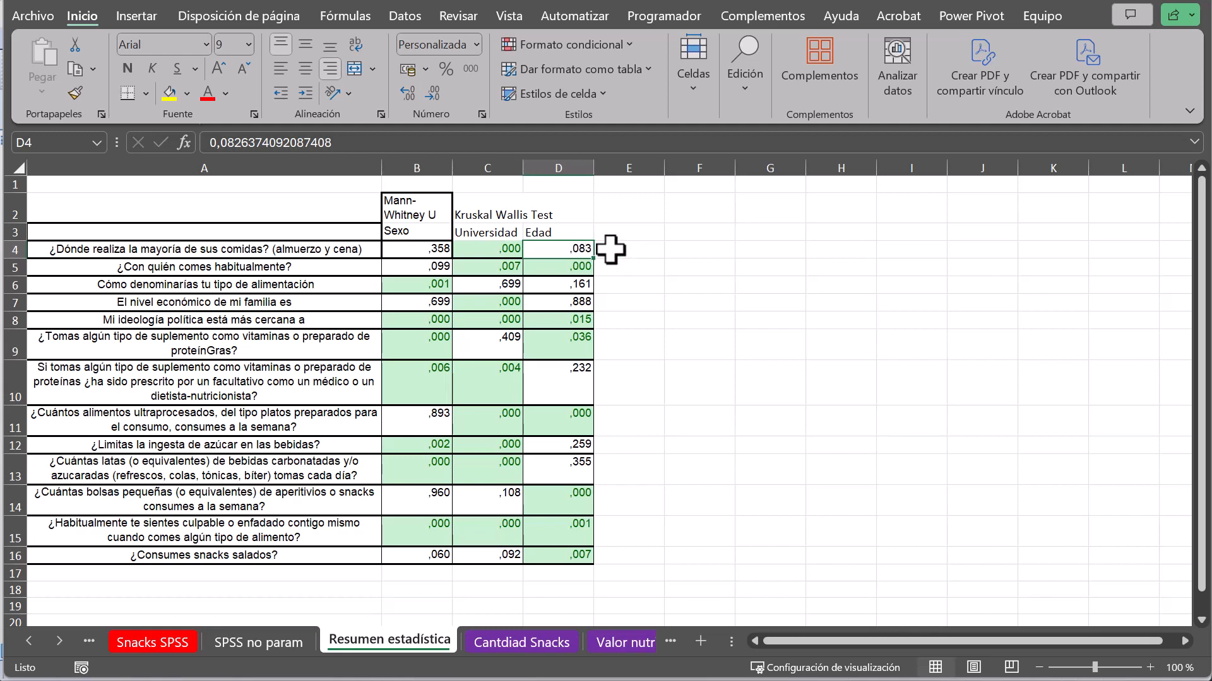
- Merge and center the Kruskal Wallis Test heading across C2:D2
{"action": "left_click", "coordinate": [492, 215]}
{"action": "left_click_drag", "start_coordinate": [514, 216], "coordinate": [557, 209]}
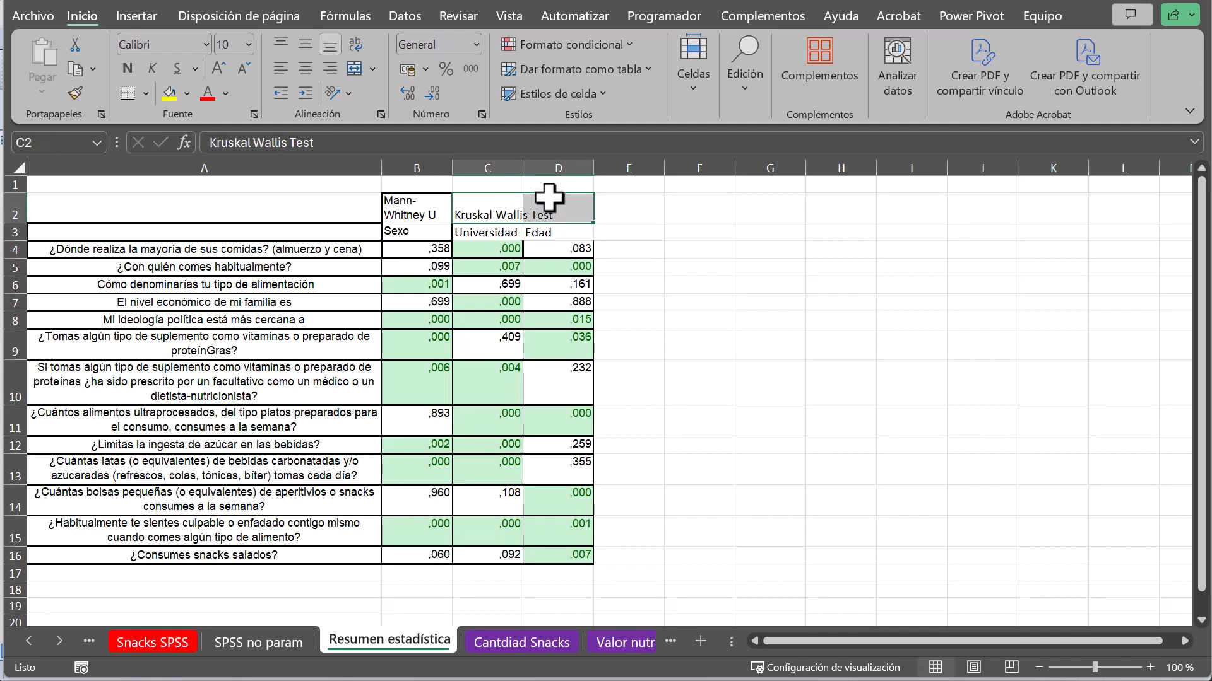
{"action": "left_click", "coordinate": [353, 68]}
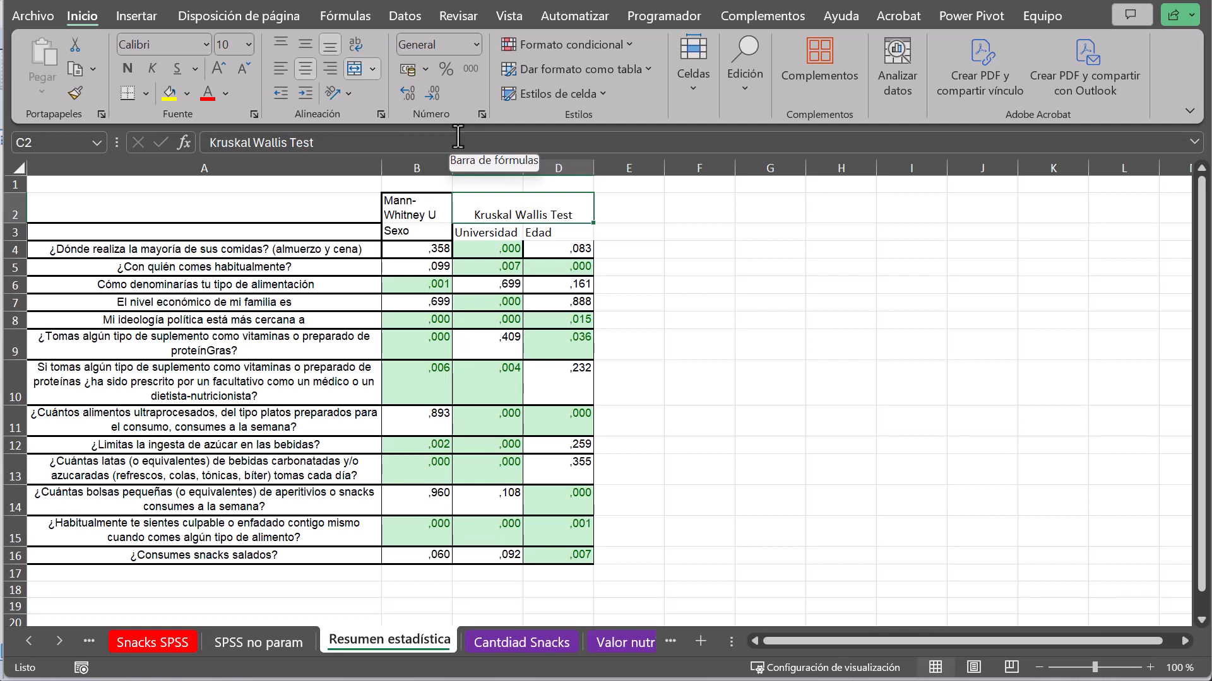
{"action": "left_click", "coordinate": [413, 286]}
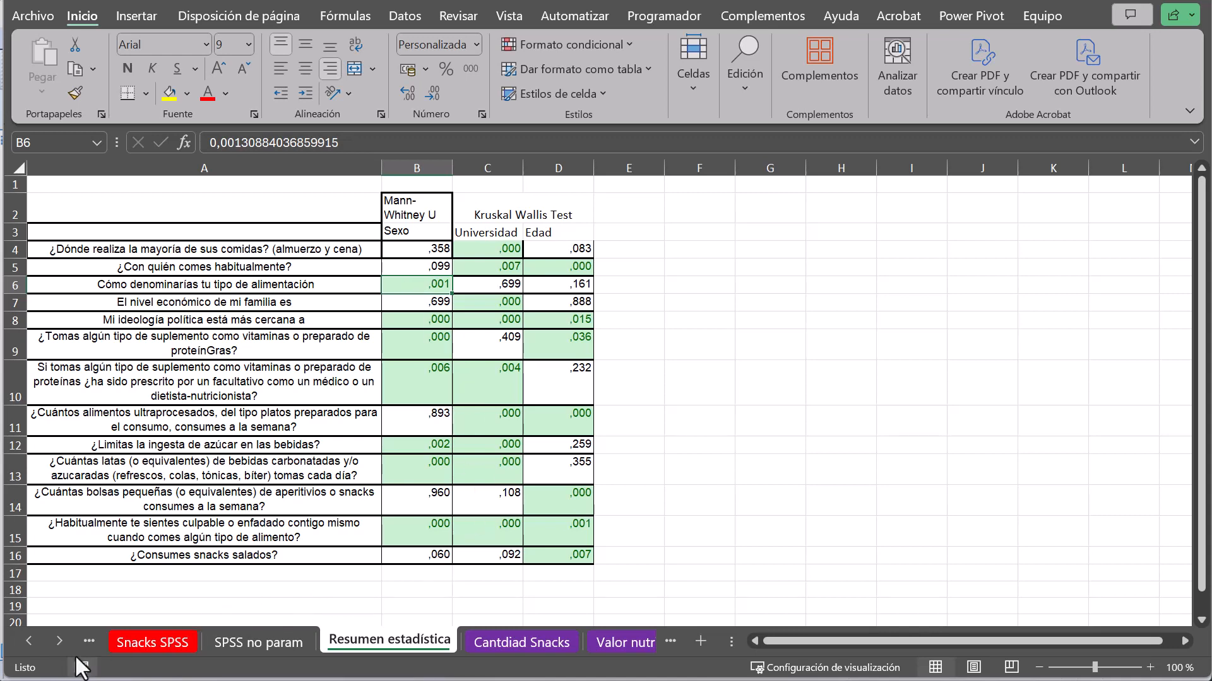
- Create a pivot table on a new worksheet from the data range A1:FG1898 of Snacks sin cod def
{"action": "left_click", "coordinate": [28, 640]}
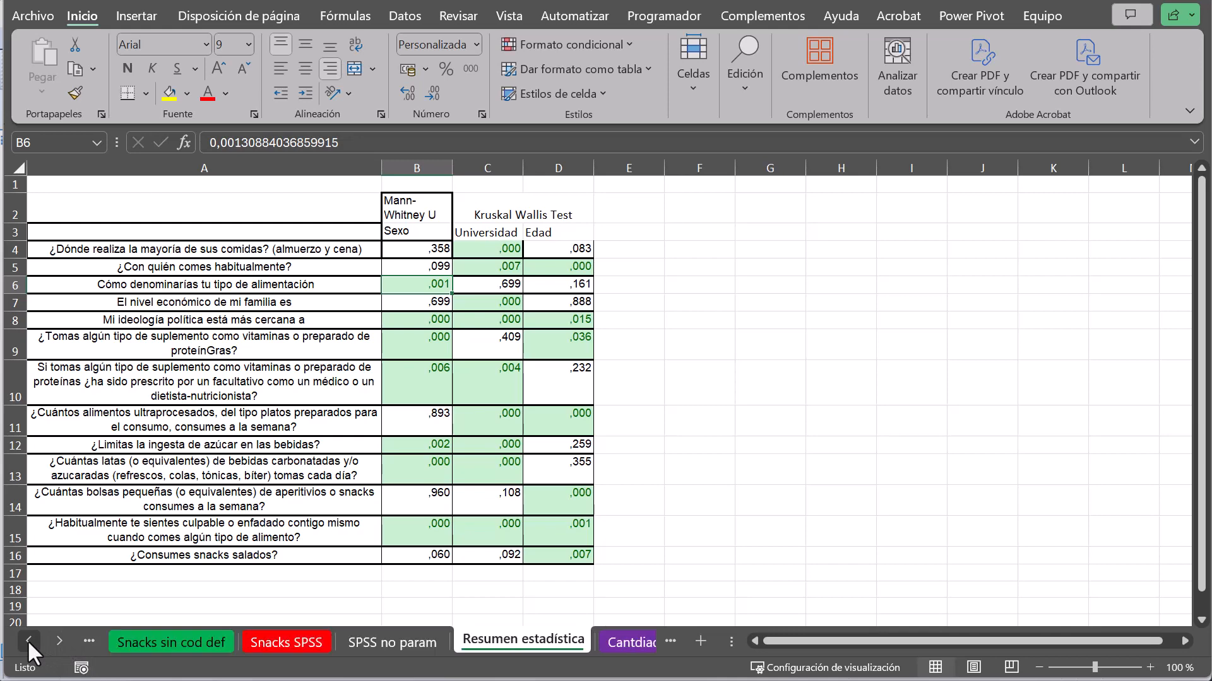
{"action": "left_click", "coordinate": [165, 643]}
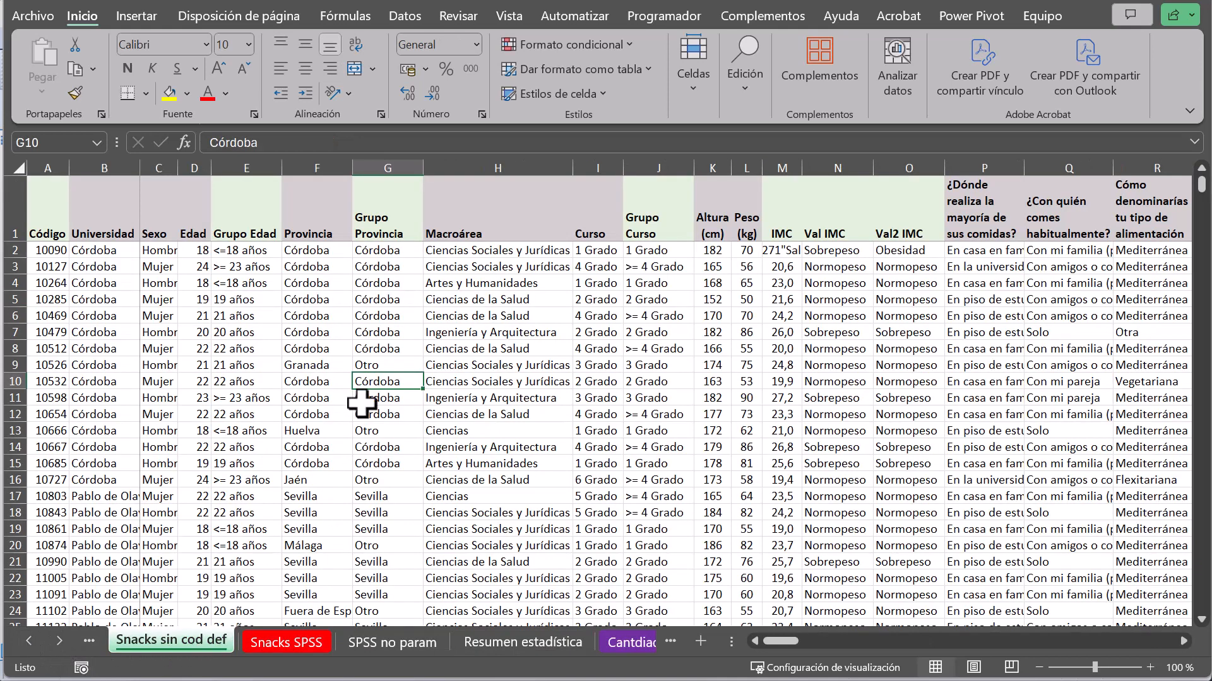
{"action": "left_click", "coordinate": [141, 16]}
{"action": "left_click", "coordinate": [60, 58]}
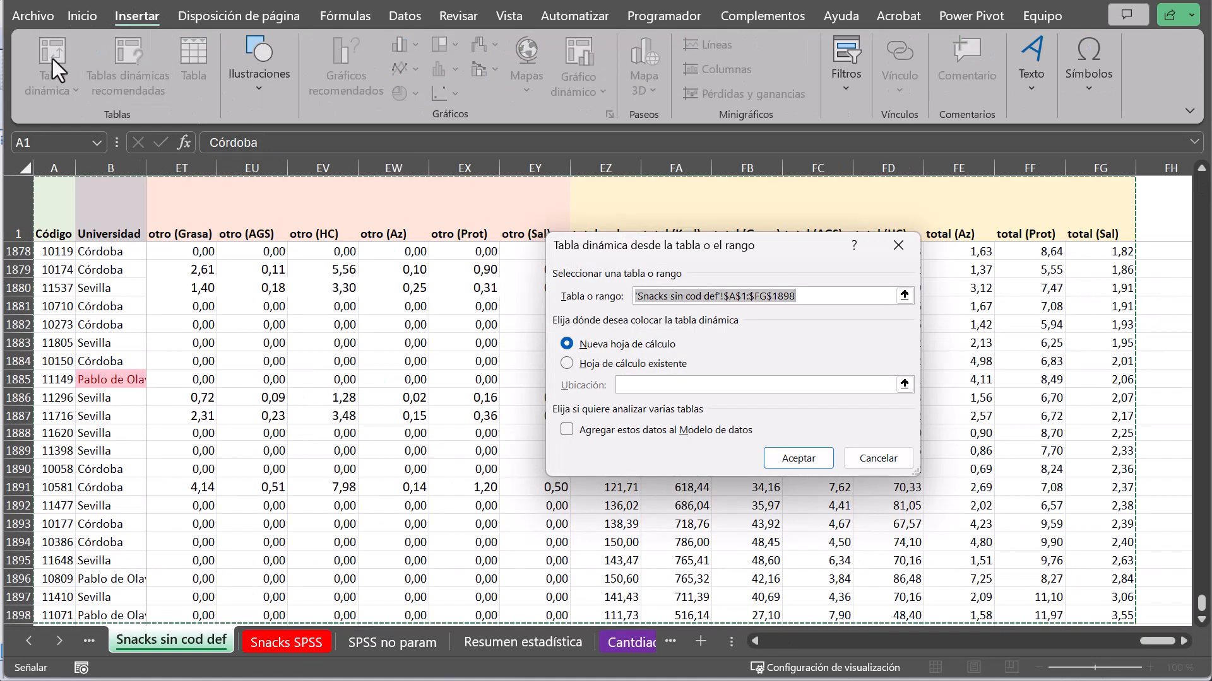
{"action": "left_click", "coordinate": [799, 459]}
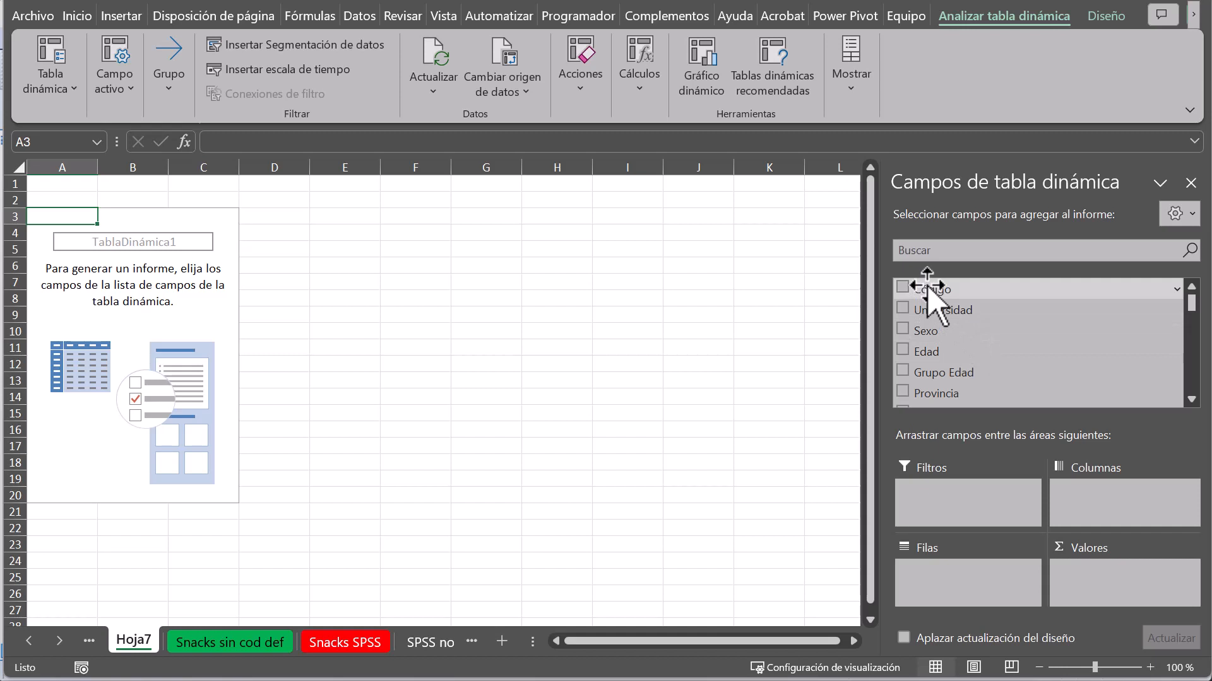
- Add Código to the pivot table values and summarize it by Recuento
{"action": "left_click_drag", "start_coordinate": [928, 289], "coordinate": [1088, 573]}
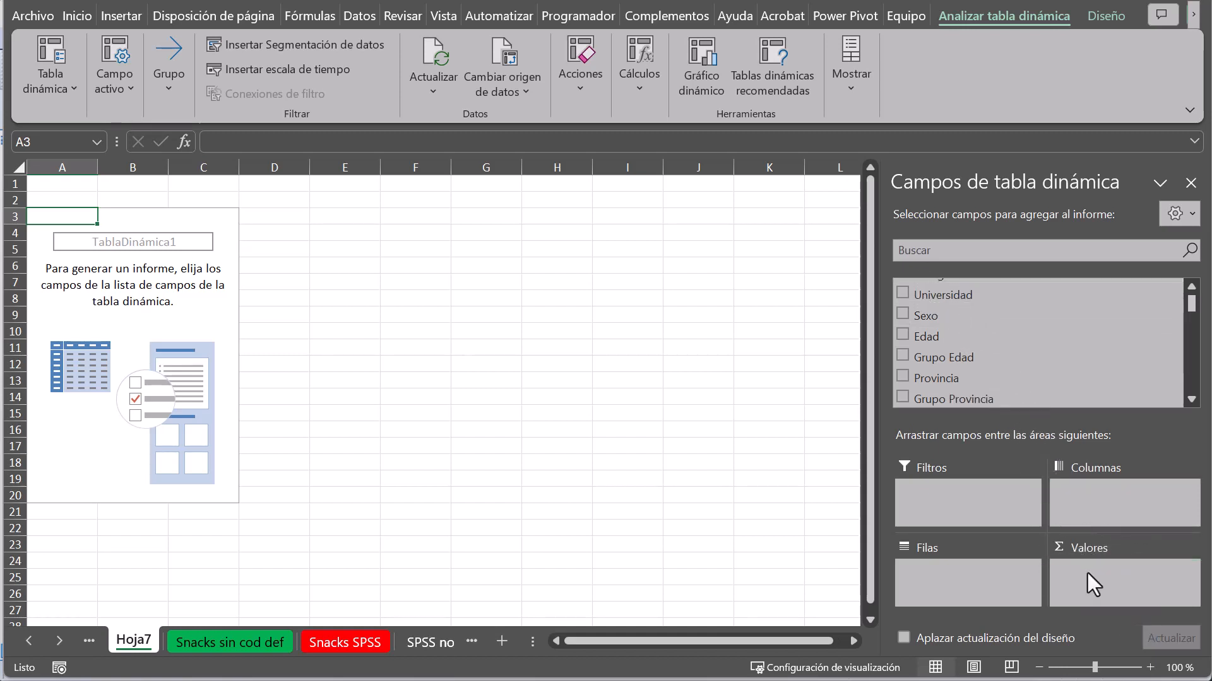
{"action": "left_click", "coordinate": [1186, 575]}
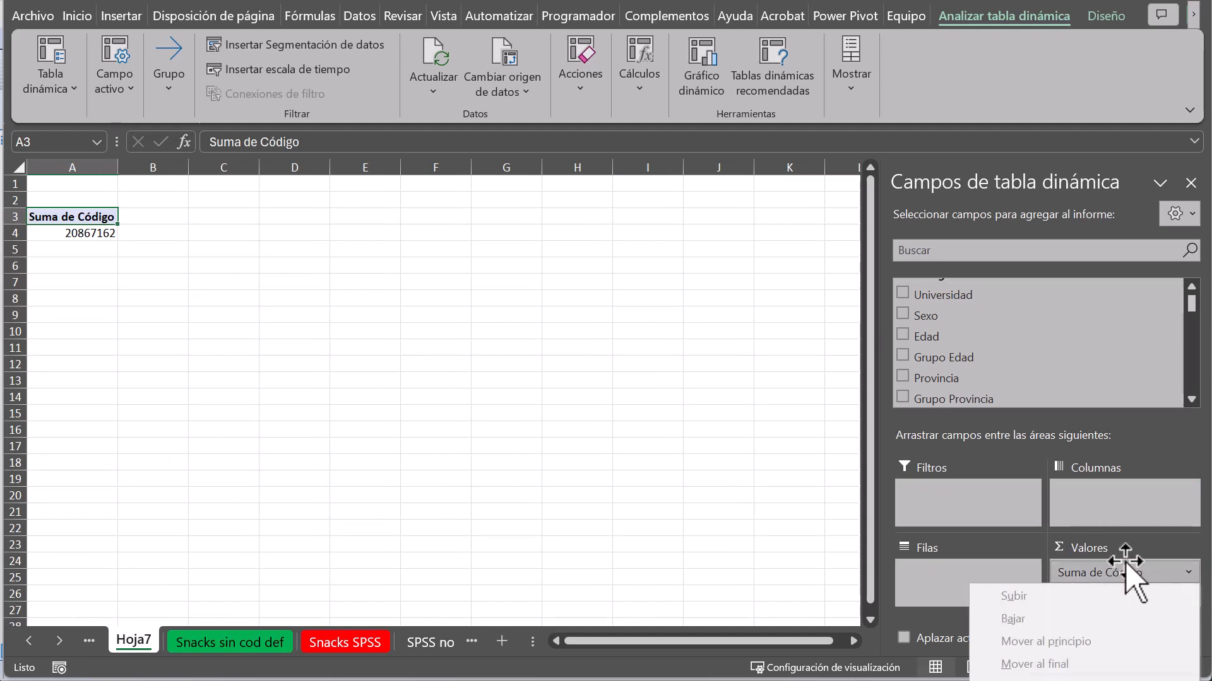
{"action": "left_click", "coordinate": [1073, 680]}
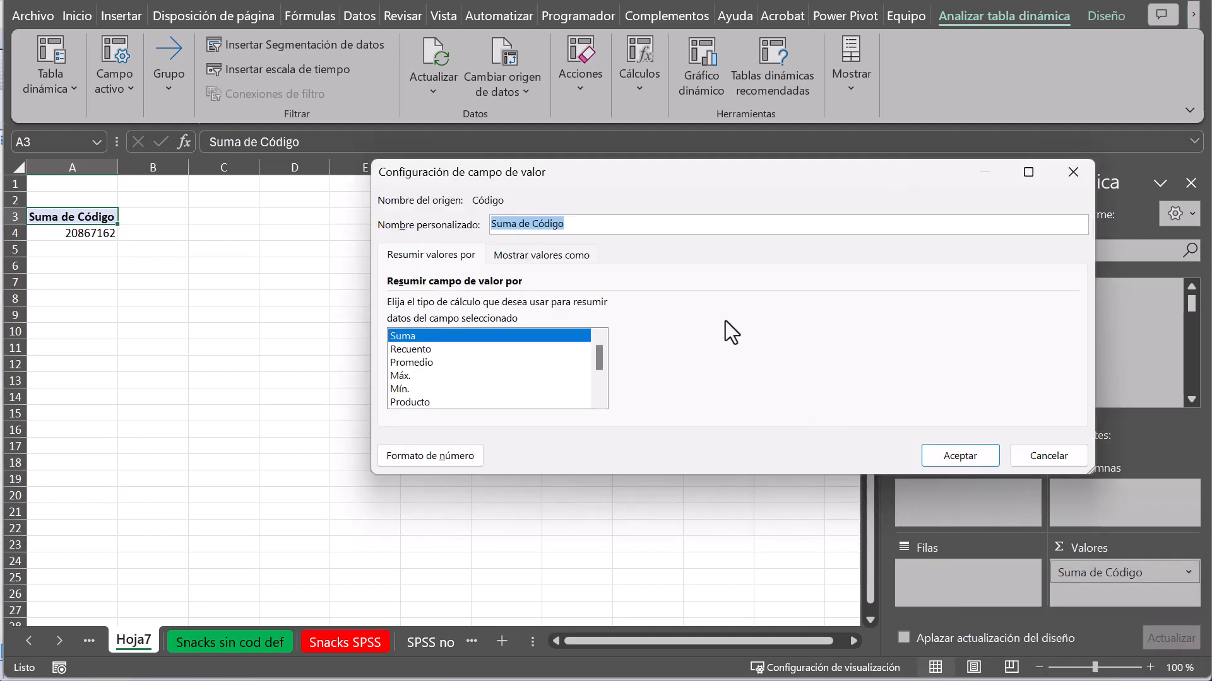
{"action": "left_click", "coordinate": [424, 349]}
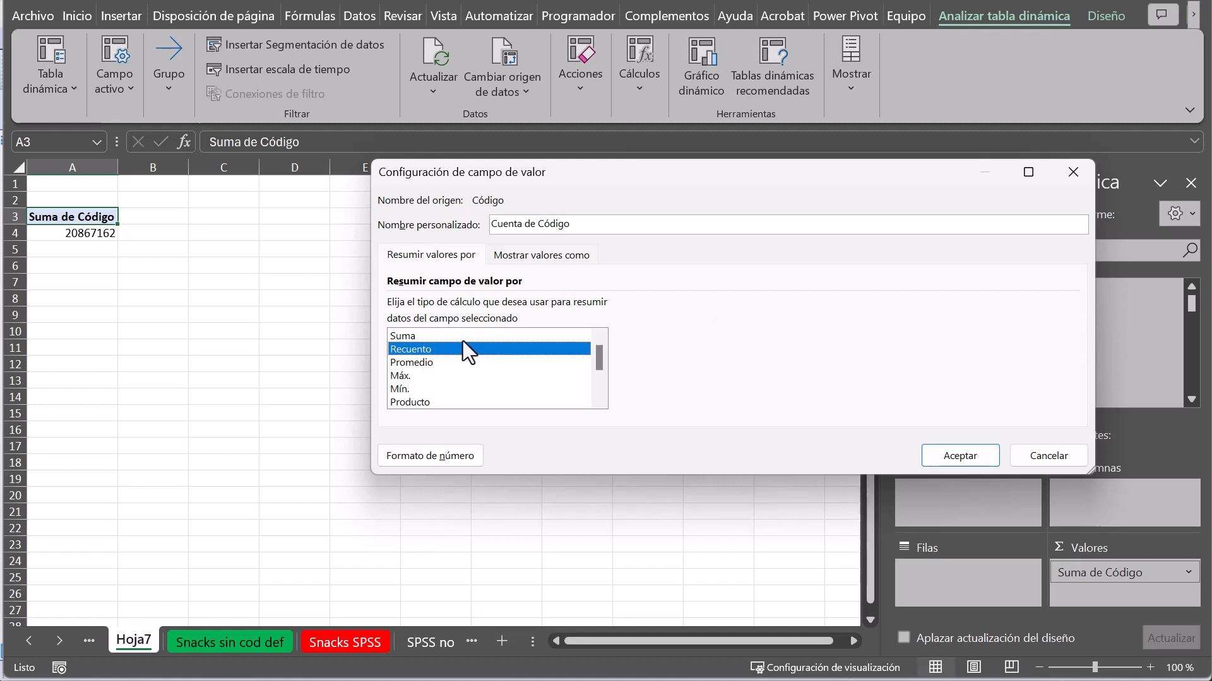
- Show the Código count as % del total de columnas, formatted as a percentage with 0 decimals
{"action": "left_click", "coordinate": [525, 256]}
{"action": "left_click", "coordinate": [465, 304]}
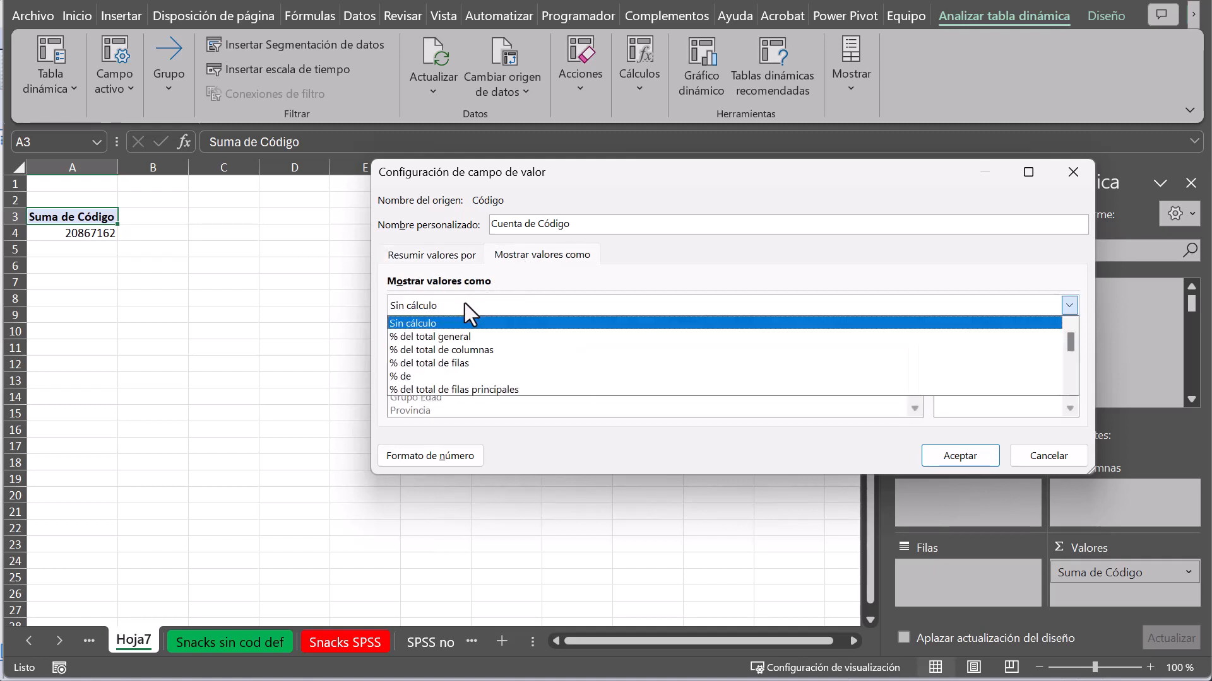
{"action": "left_click", "coordinate": [452, 353]}
{"action": "left_click", "coordinate": [440, 456]}
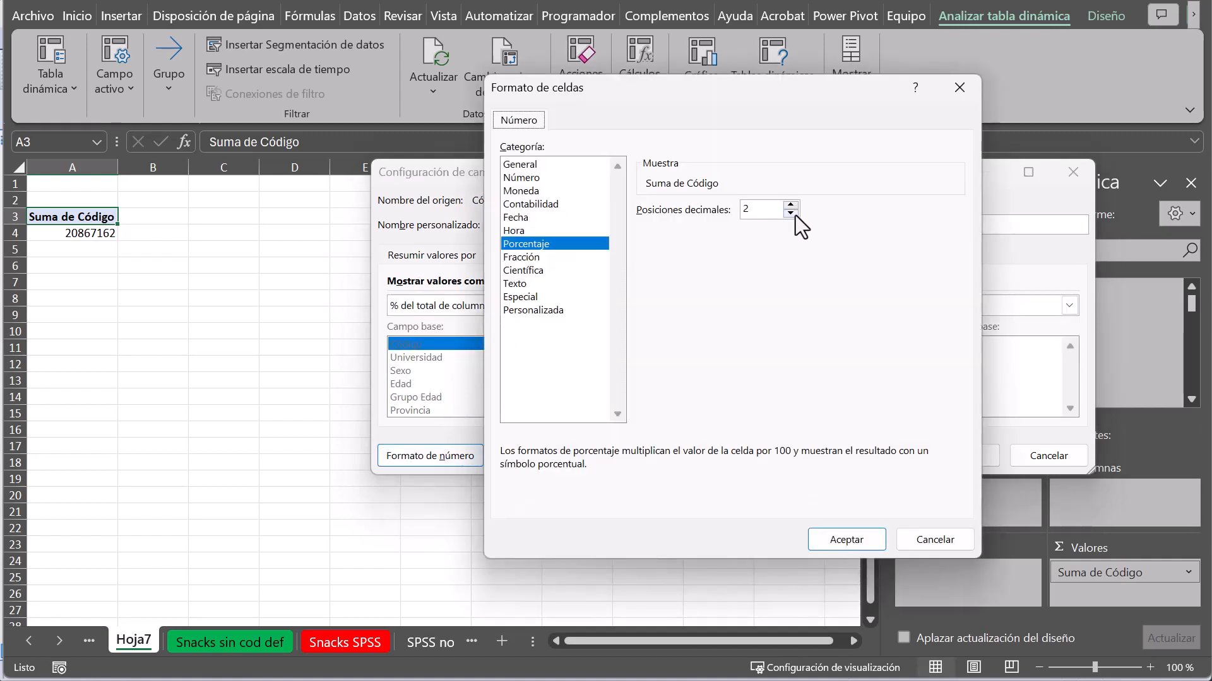
{"action": "double_click", "coordinate": [794, 213]}
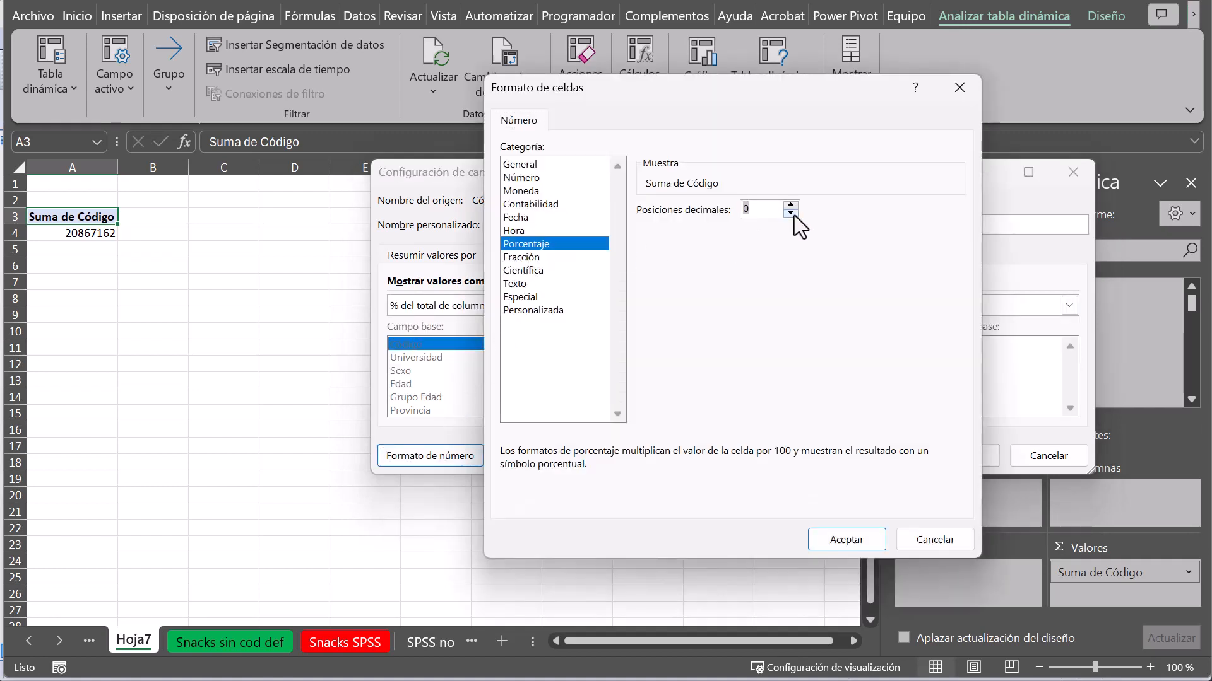
{"action": "left_click", "coordinate": [840, 540]}
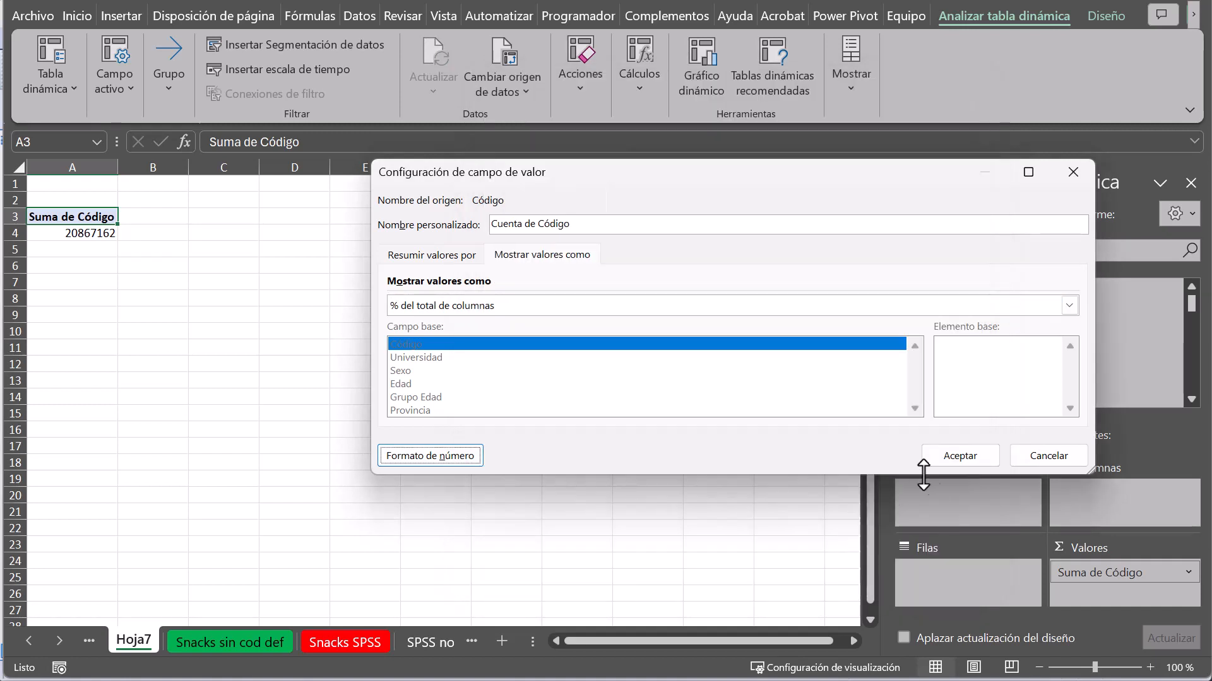
{"action": "left_click", "coordinate": [955, 457]}
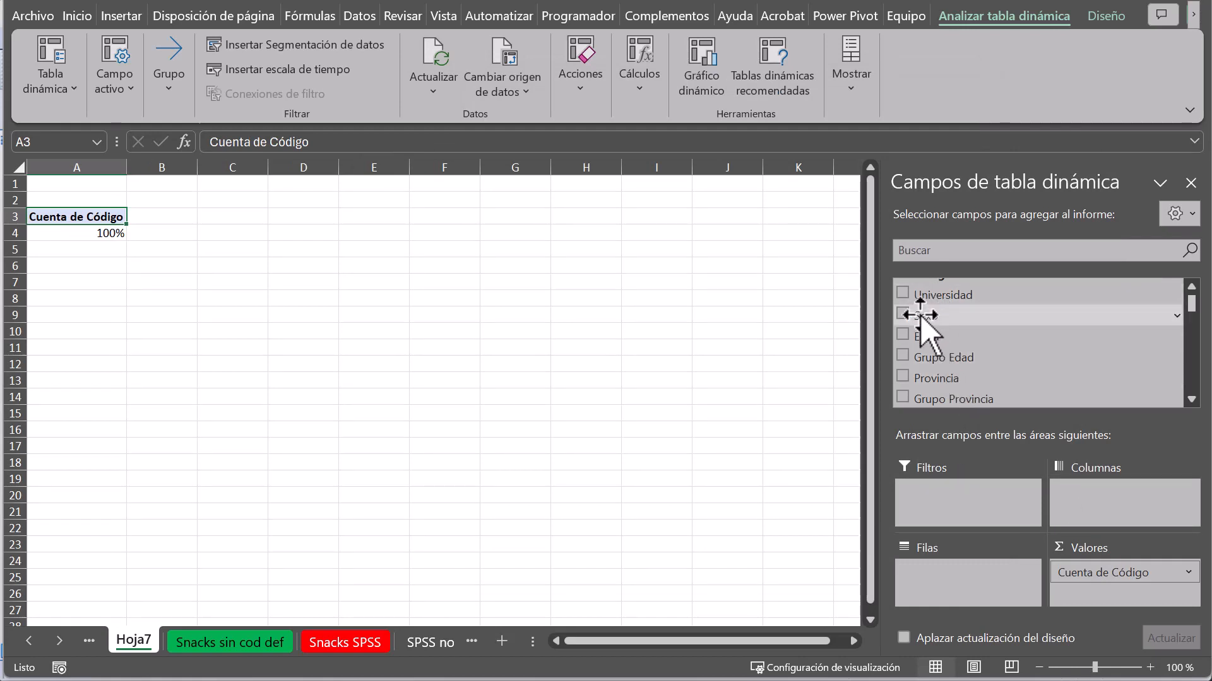
- Place Sexo in the pivot table columns and Cómo denominarías tu tipo de alimentación in the rows
{"action": "left_click_drag", "start_coordinate": [921, 315], "coordinate": [1069, 494]}
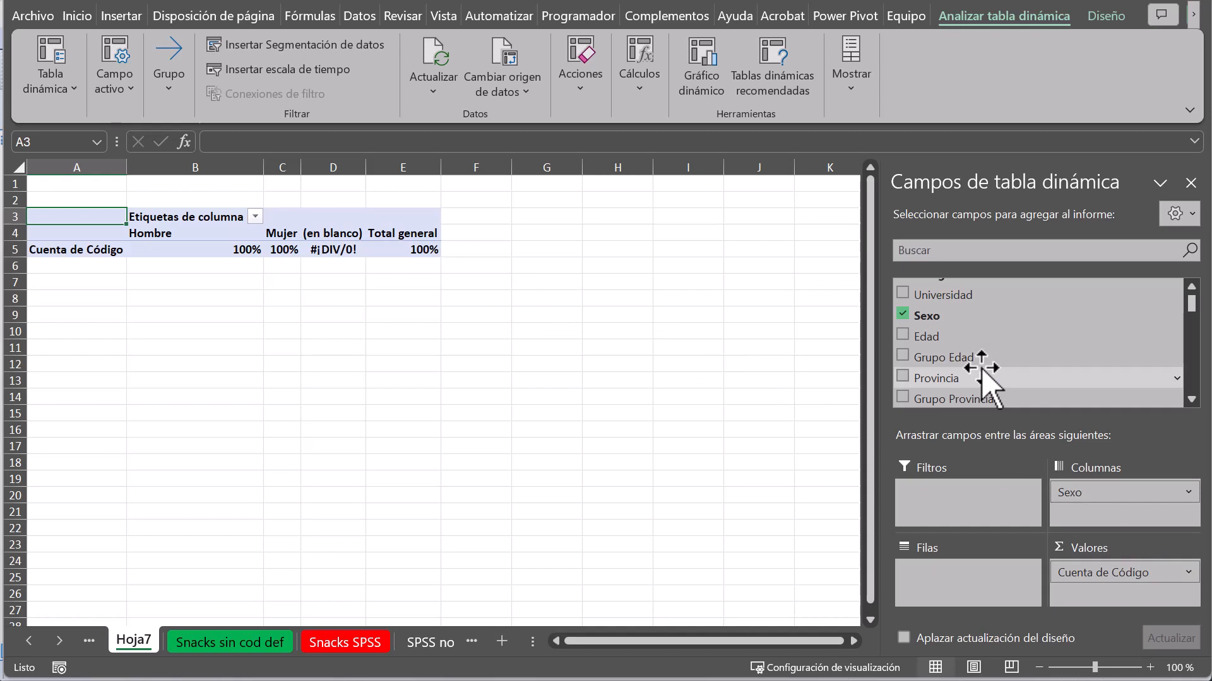
{"action": "scroll", "coordinate": [982, 371], "scroll_direction": "down", "scroll_amount": 1}
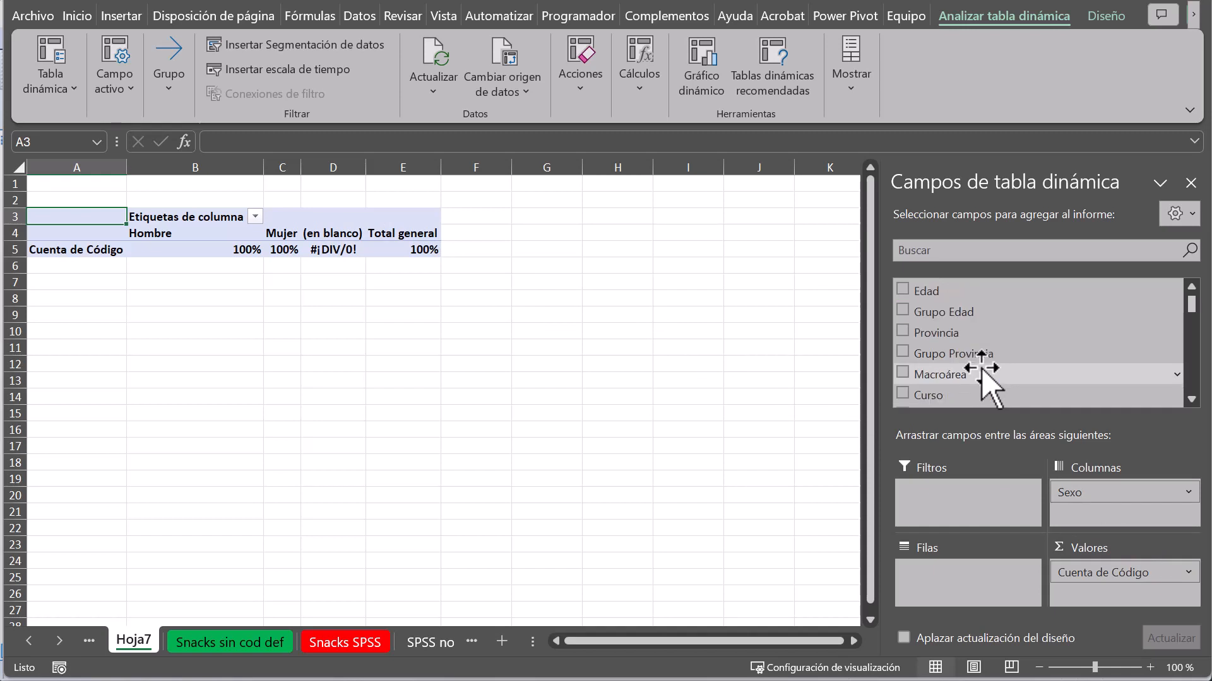
{"action": "scroll", "coordinate": [982, 371], "scroll_direction": "down", "scroll_amount": 5}
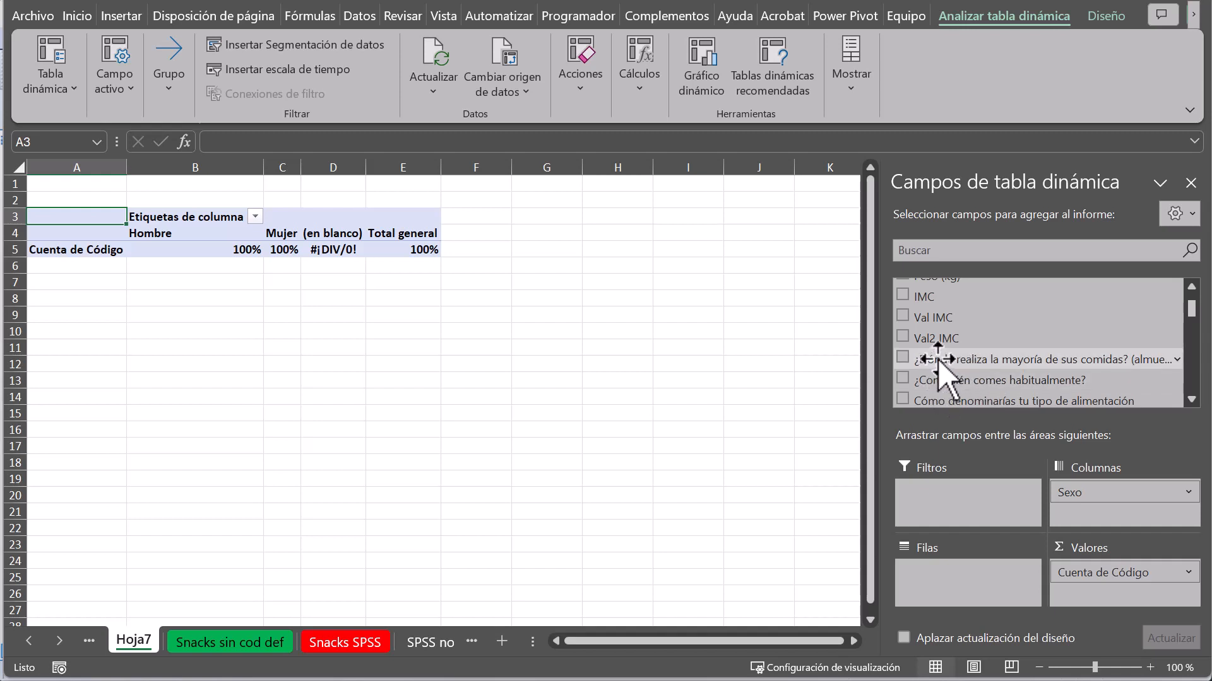
{"action": "scroll", "coordinate": [938, 358], "scroll_direction": "down", "scroll_amount": 3}
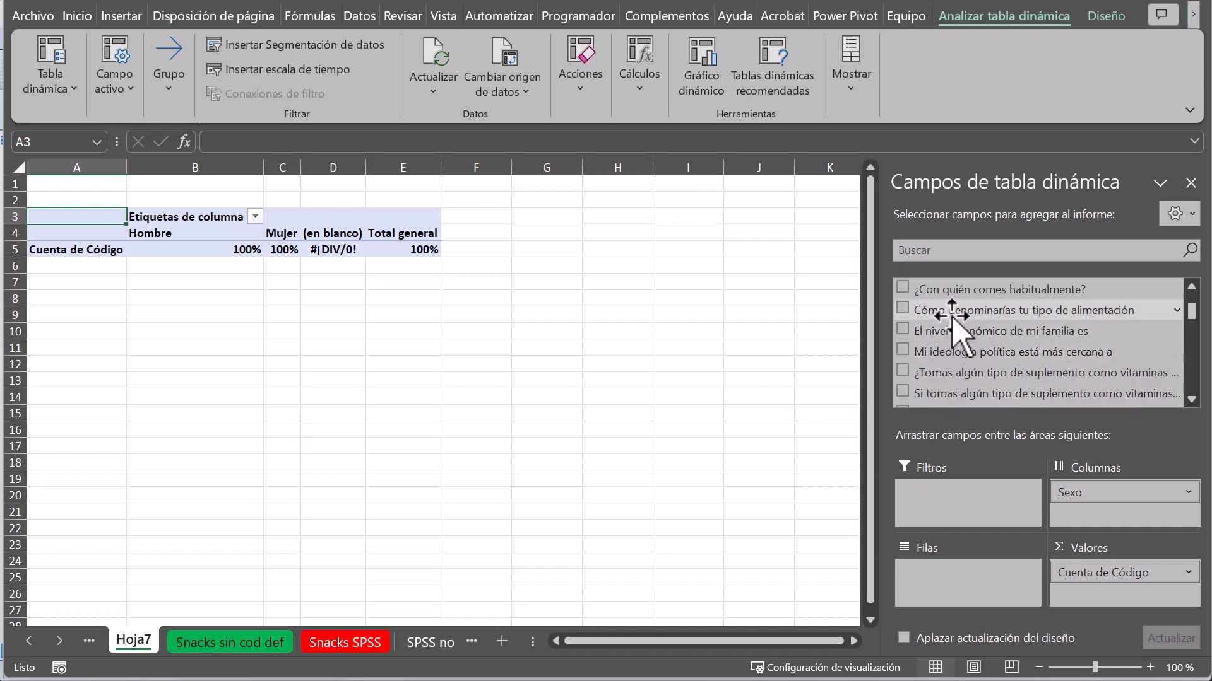
{"action": "left_click_drag", "start_coordinate": [959, 320], "coordinate": [960, 580]}
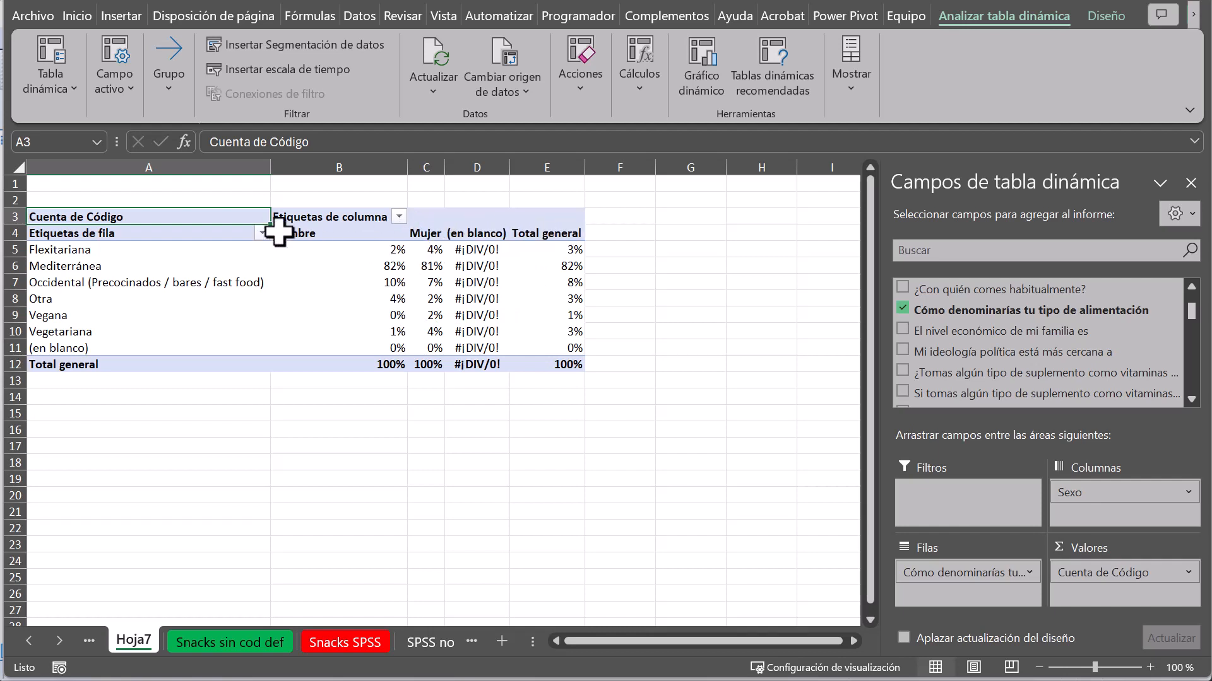
- Filter the (en blanco) entry out of the Sexo column labels and compare the Hombre and Mujer percentages for Mediterránea
{"action": "left_click", "coordinate": [398, 217]}
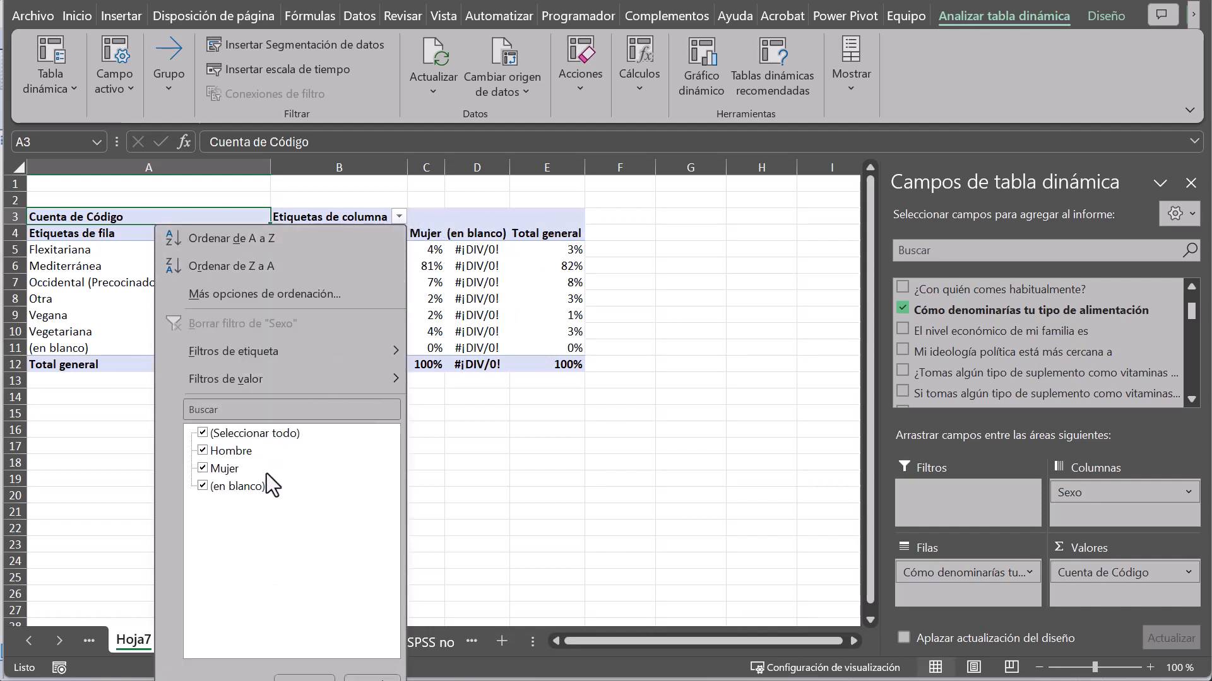
{"action": "left_click", "coordinate": [202, 486]}
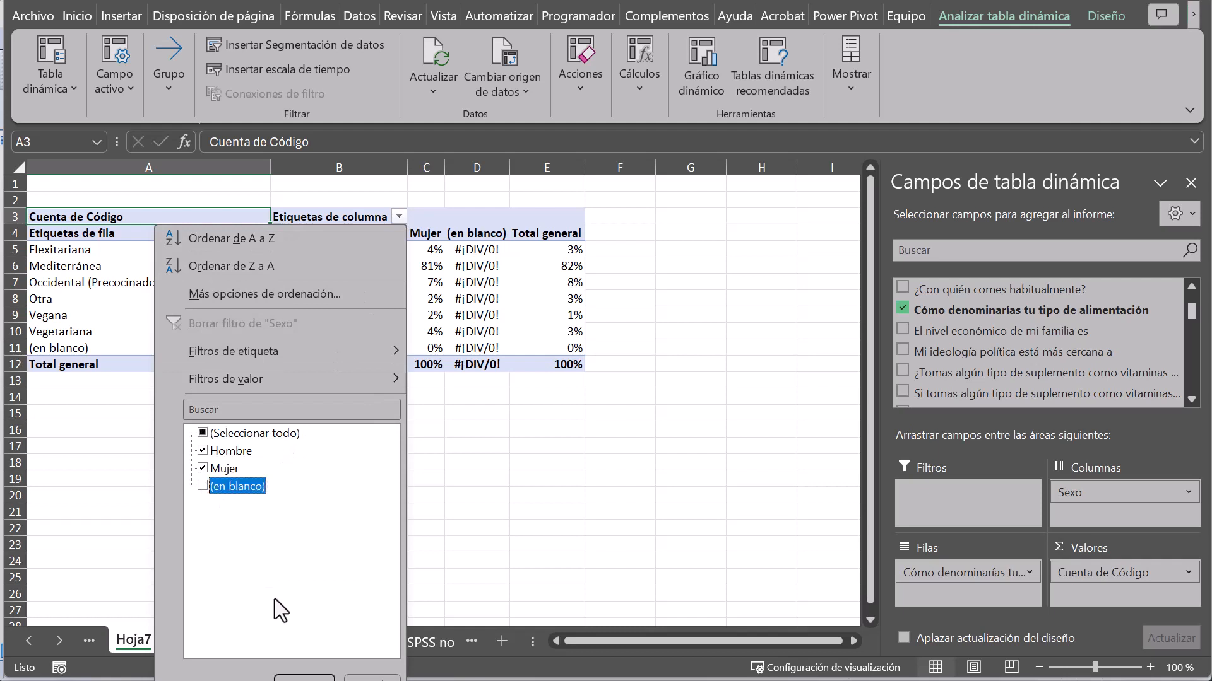
{"action": "left_click", "coordinate": [304, 677]}
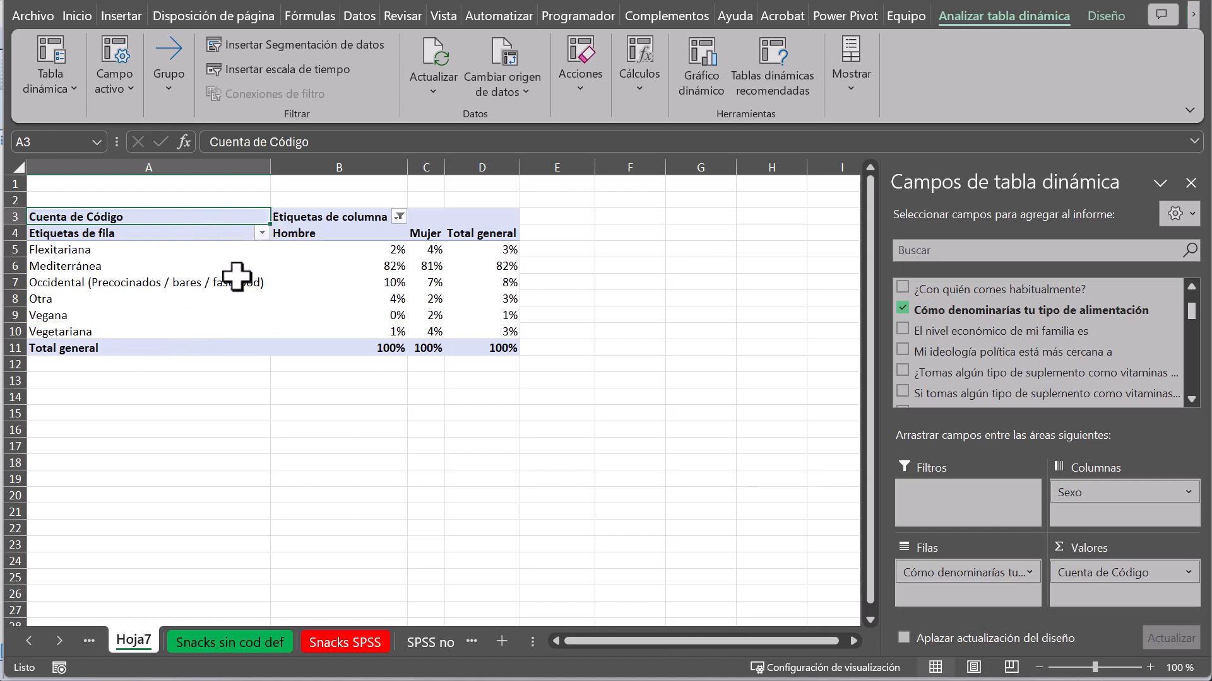
{"action": "left_click", "coordinate": [390, 265]}
{"action": "left_click_drag", "start_coordinate": [407, 265], "coordinate": [423, 269]}
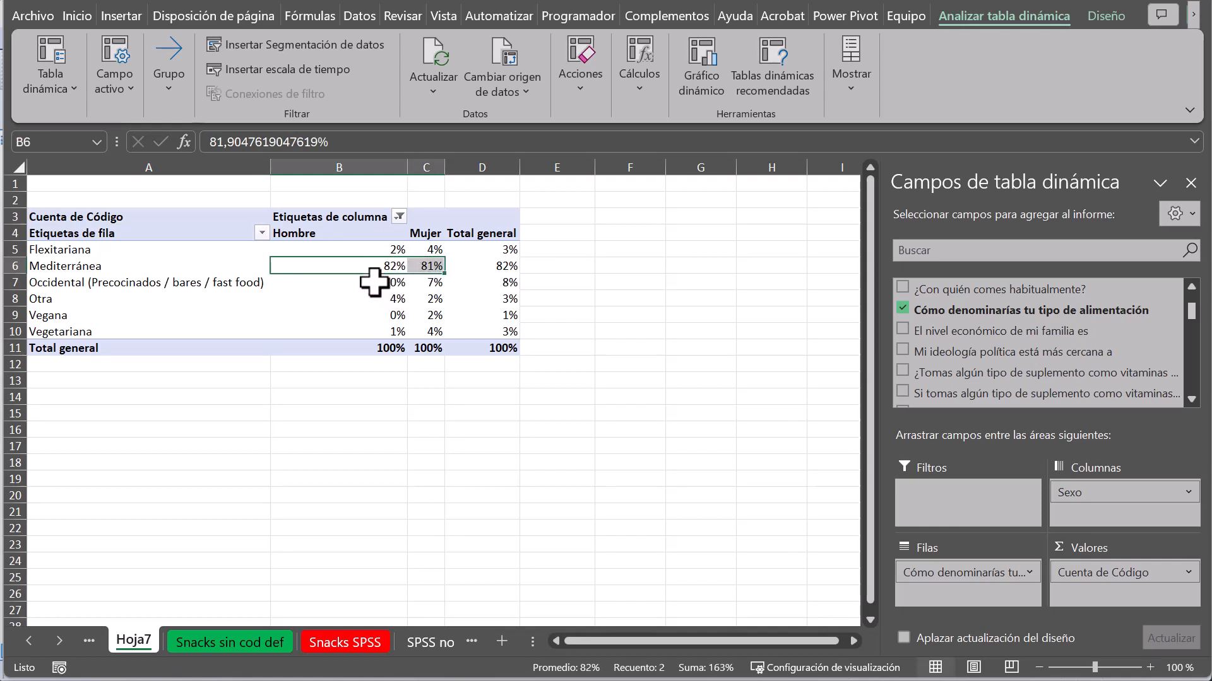
{"action": "mouse_move", "coordinate": [381, 303]}
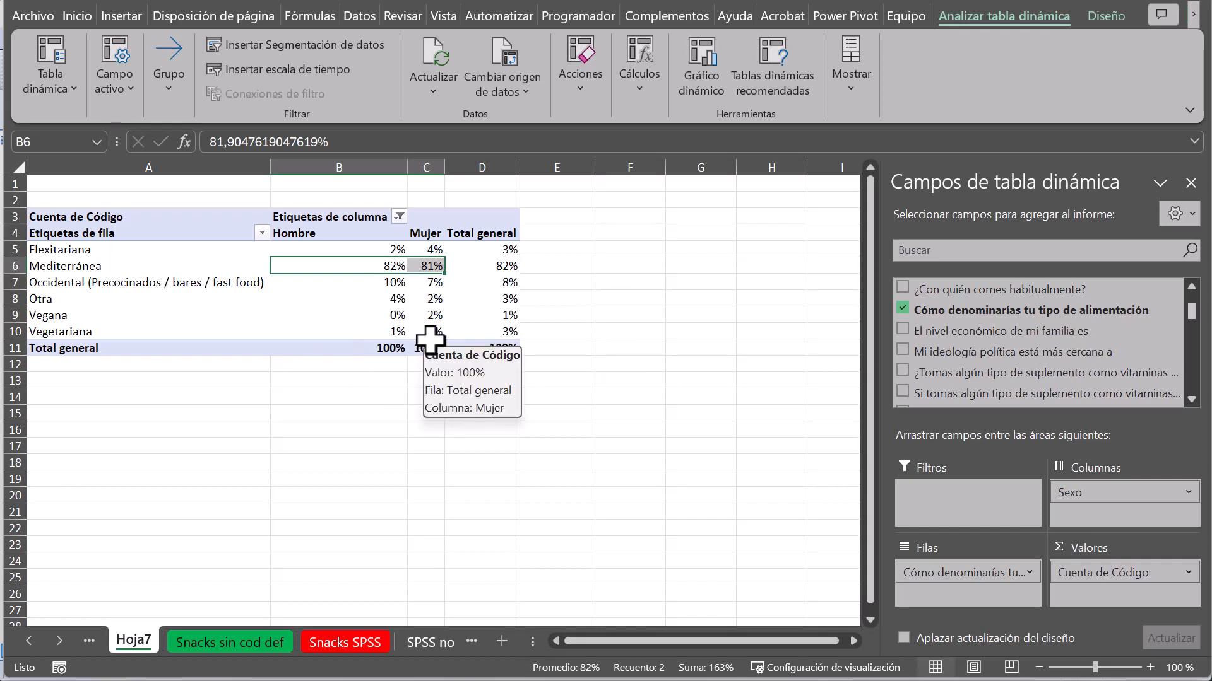
{"action": "mouse_move", "coordinate": [278, 292]}
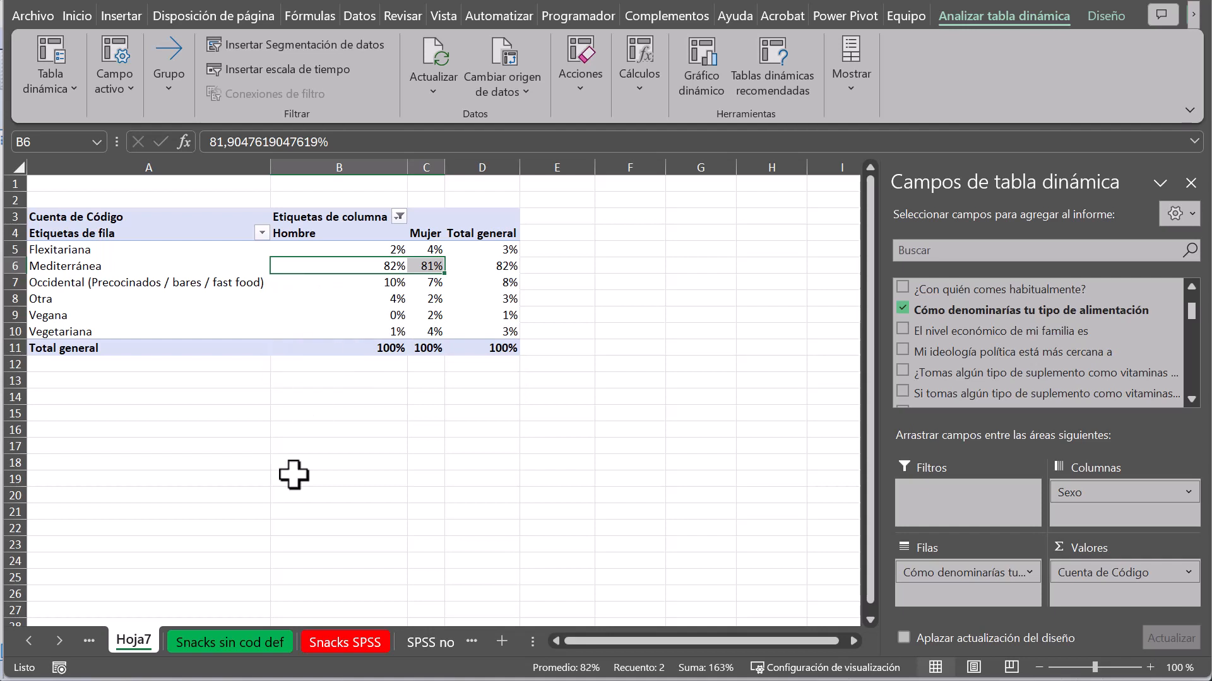
- Rename the pivot table worksheet as Dinámica
{"action": "double_click", "coordinate": [128, 638]}
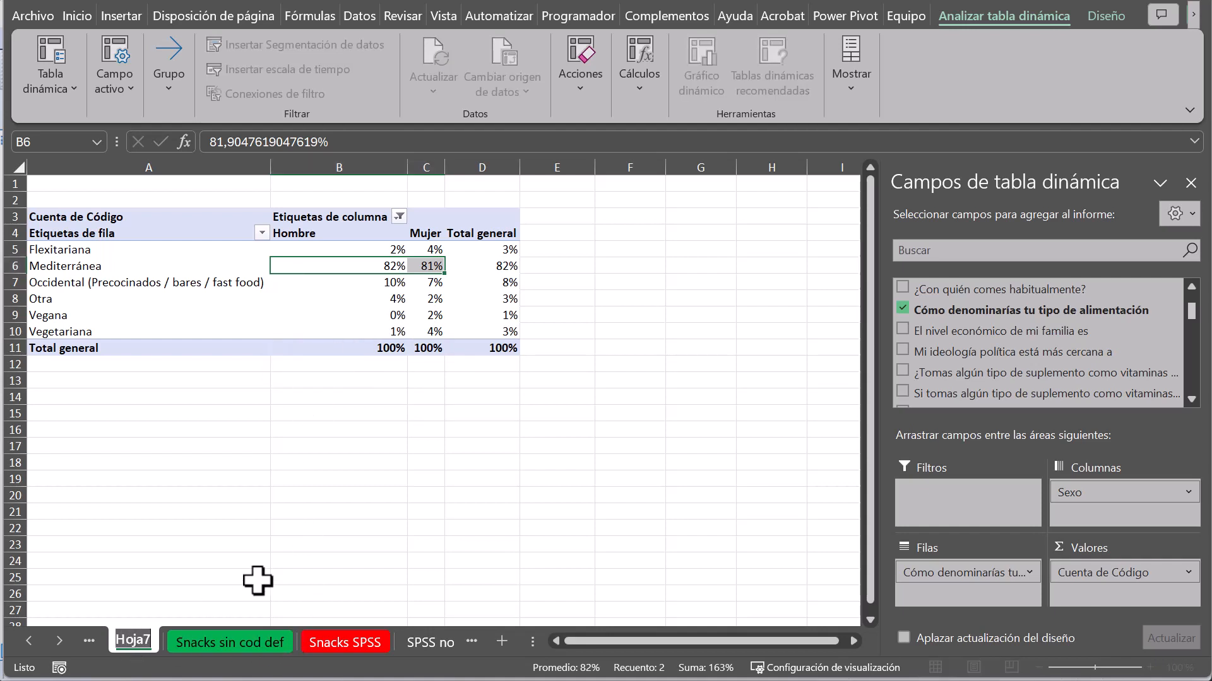
{"action": "type", "text": "Din"}
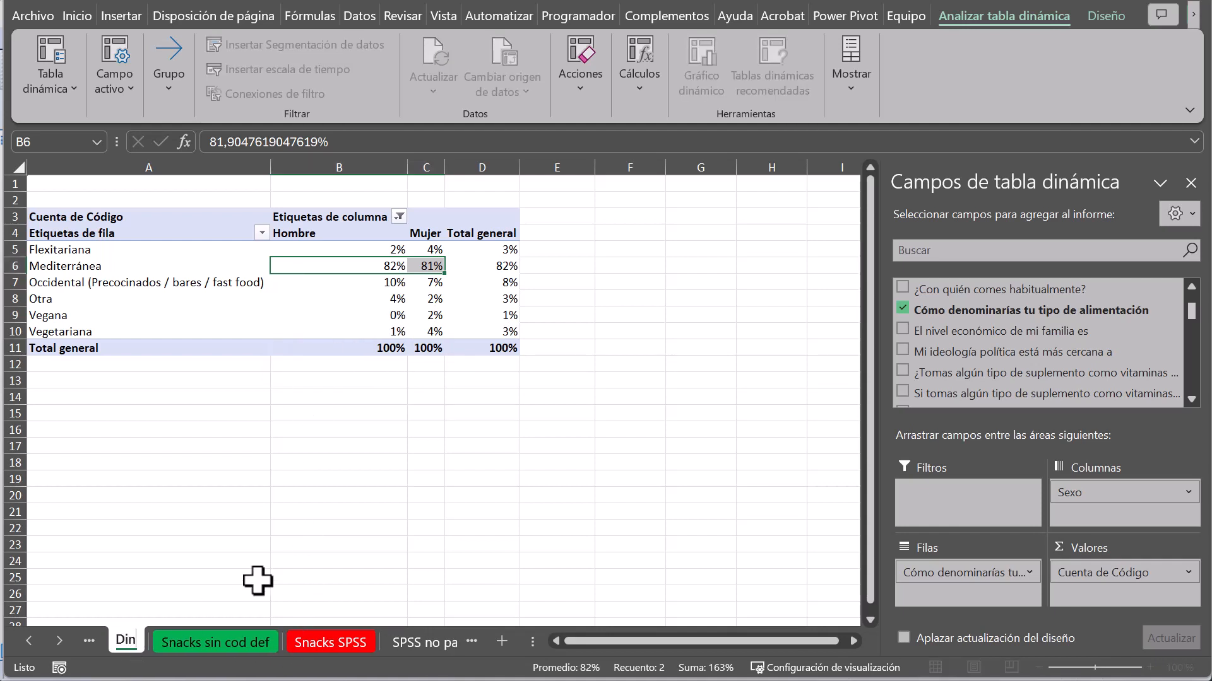
{"action": "type", "text": "ámica"}
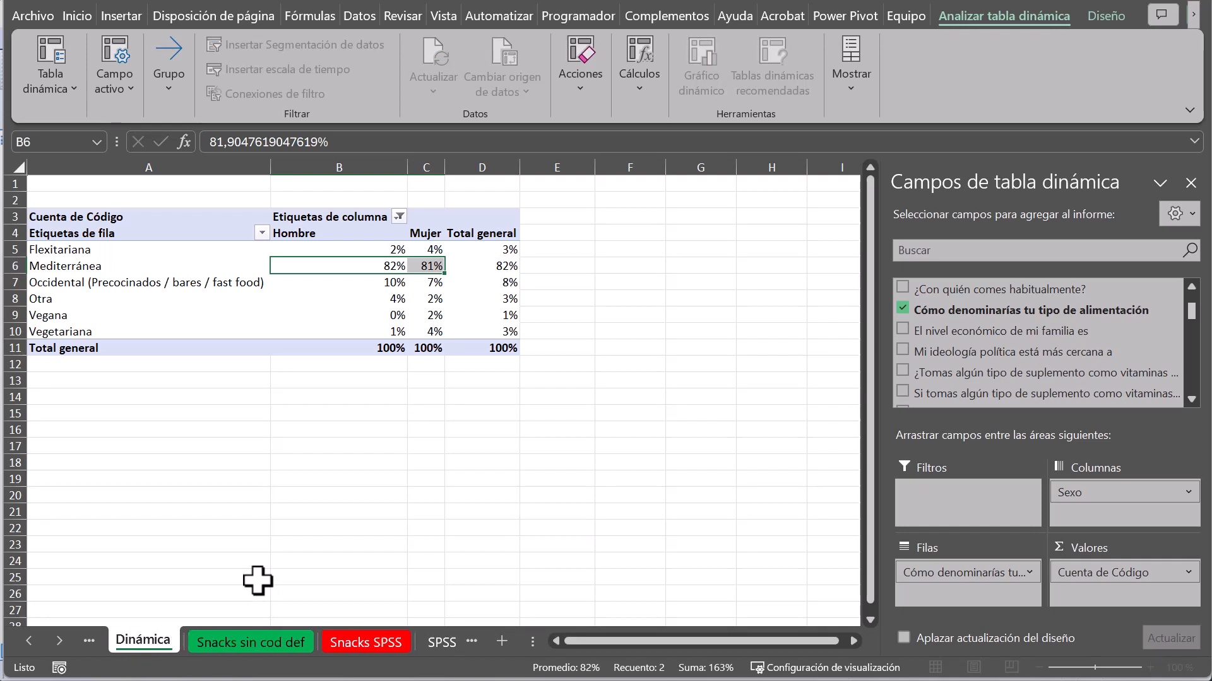
{"action": "key", "text": "Return"}
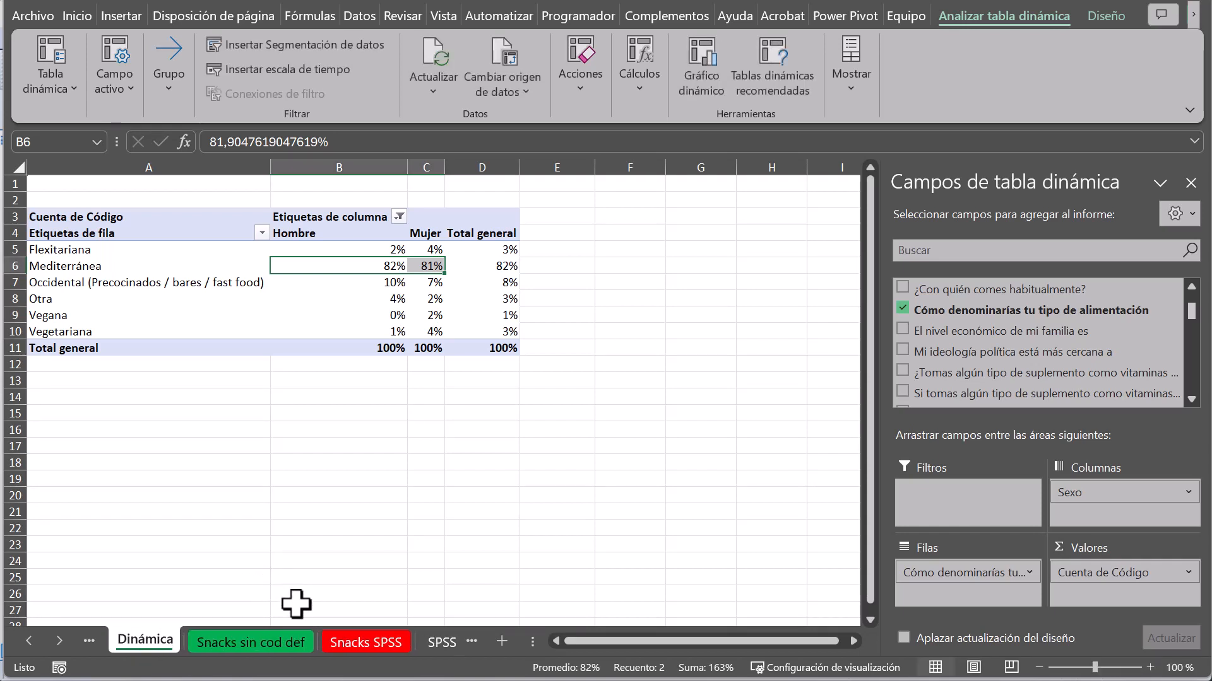
- Add a new worksheet after Dinámica and name it Resultados
{"action": "left_click", "coordinate": [497, 640]}
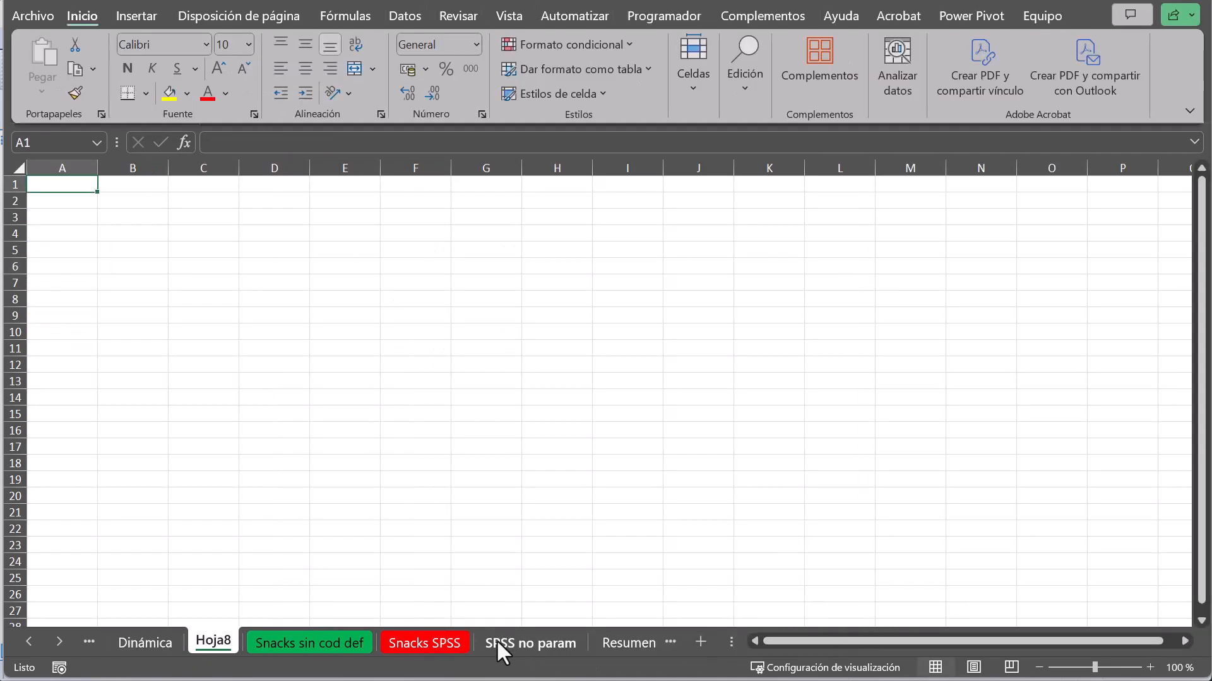
{"action": "double_click", "coordinate": [210, 643]}
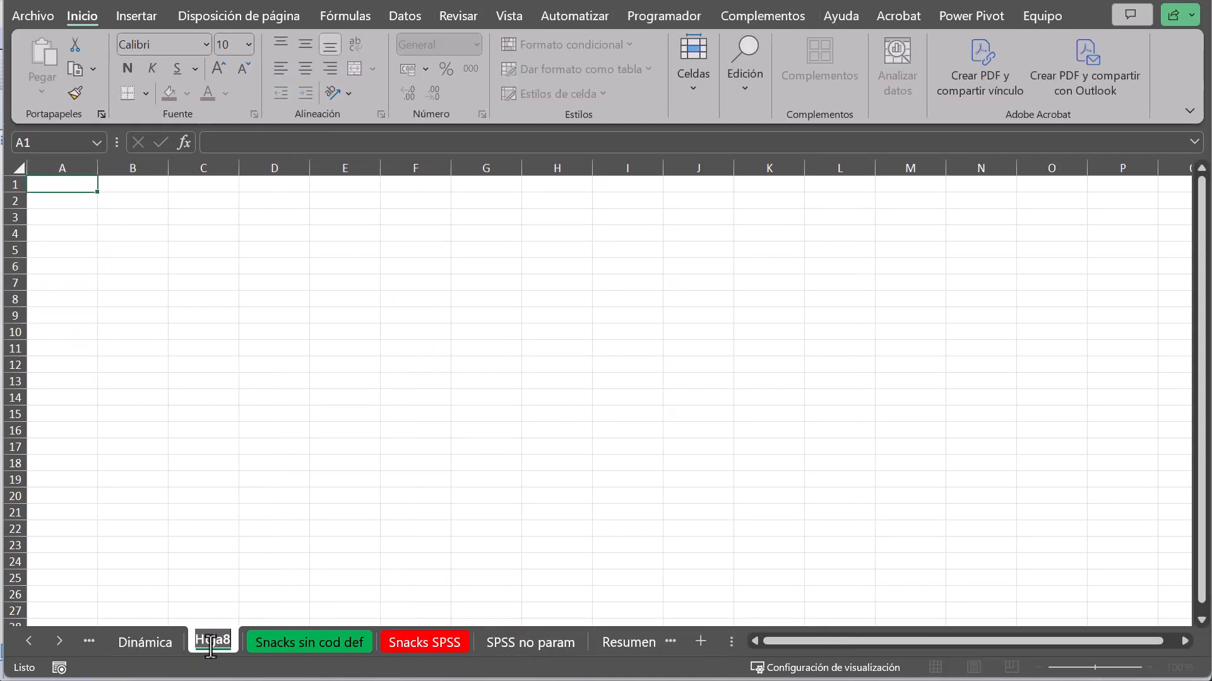
{"action": "type", "text": "Resultados"}
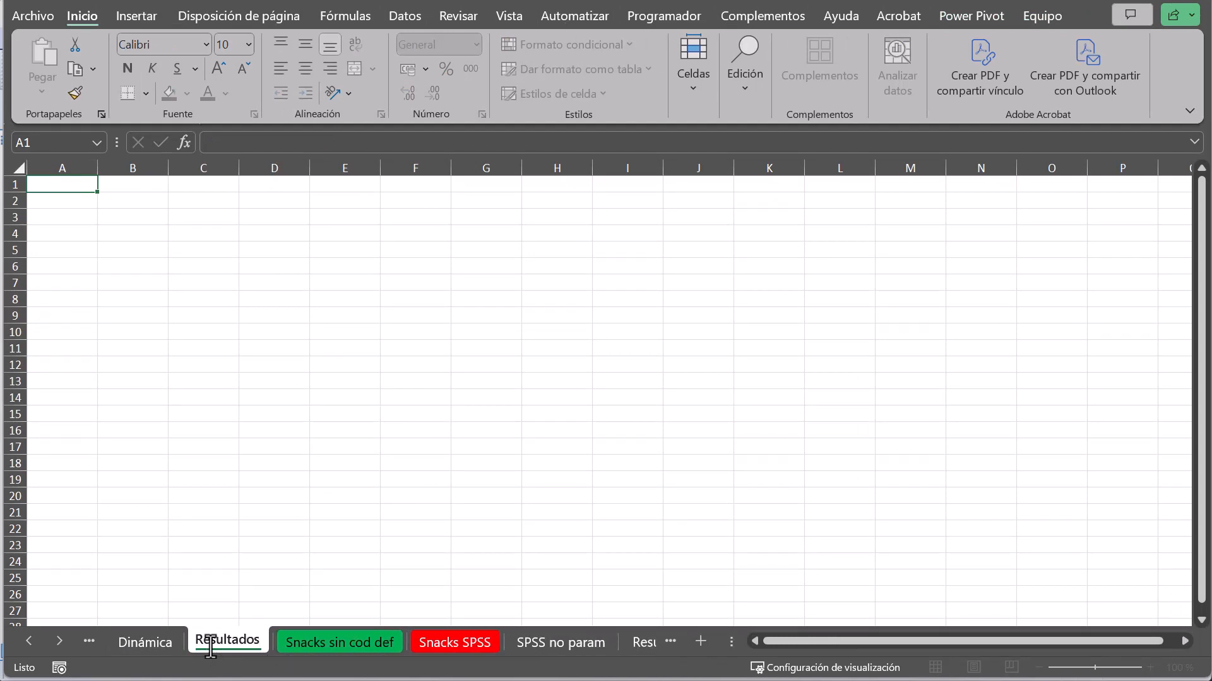
{"action": "key", "text": "Return"}
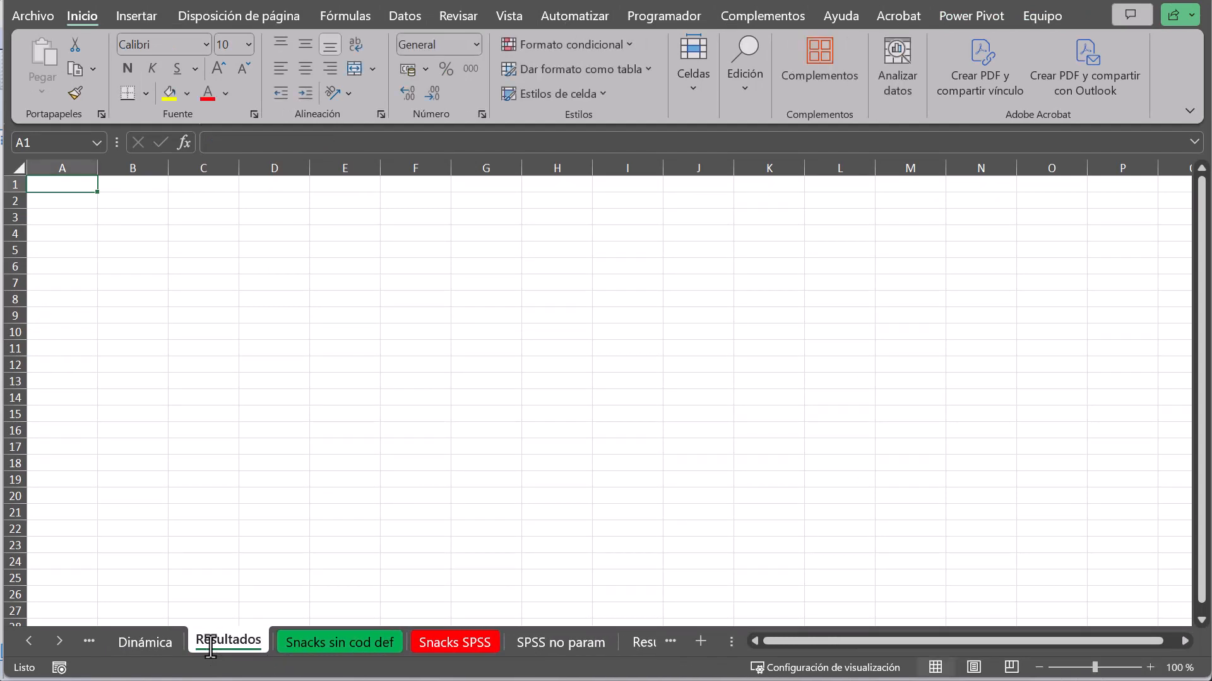
- Copy the pivot table range A4:D10 from Dinámica and paste it into Resultados at A2 as number formats and values
{"action": "left_click", "coordinate": [163, 637]}
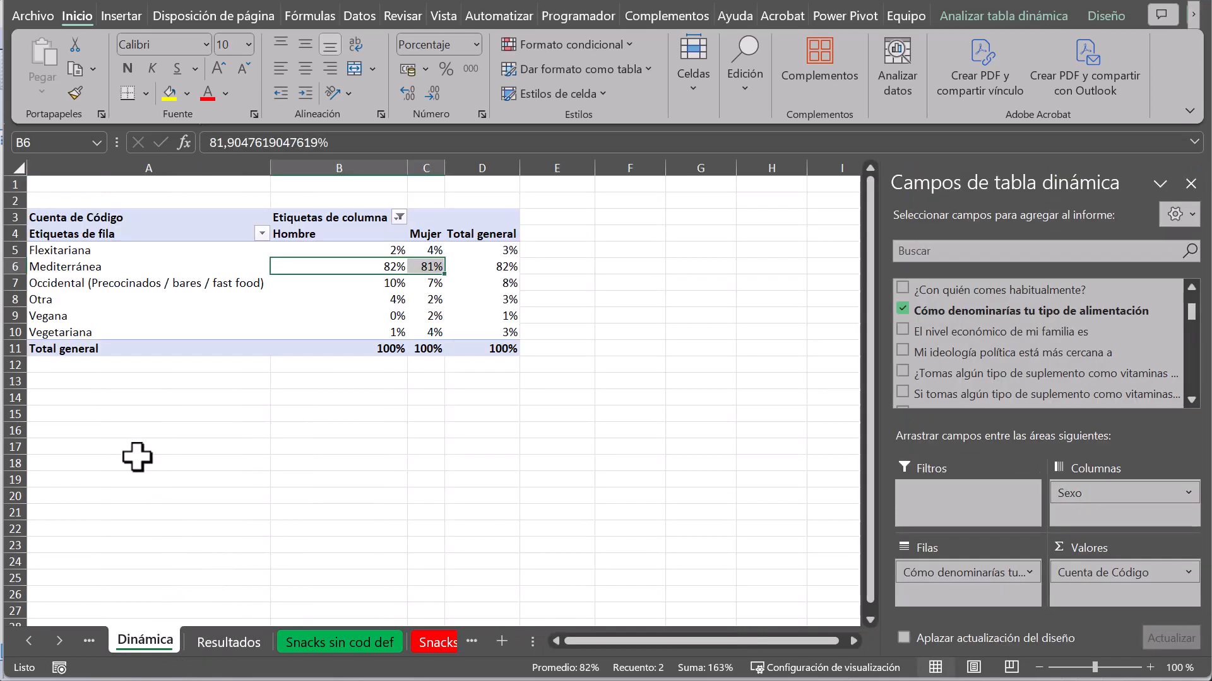
{"action": "left_click_drag", "start_coordinate": [81, 234], "coordinate": [463, 335]}
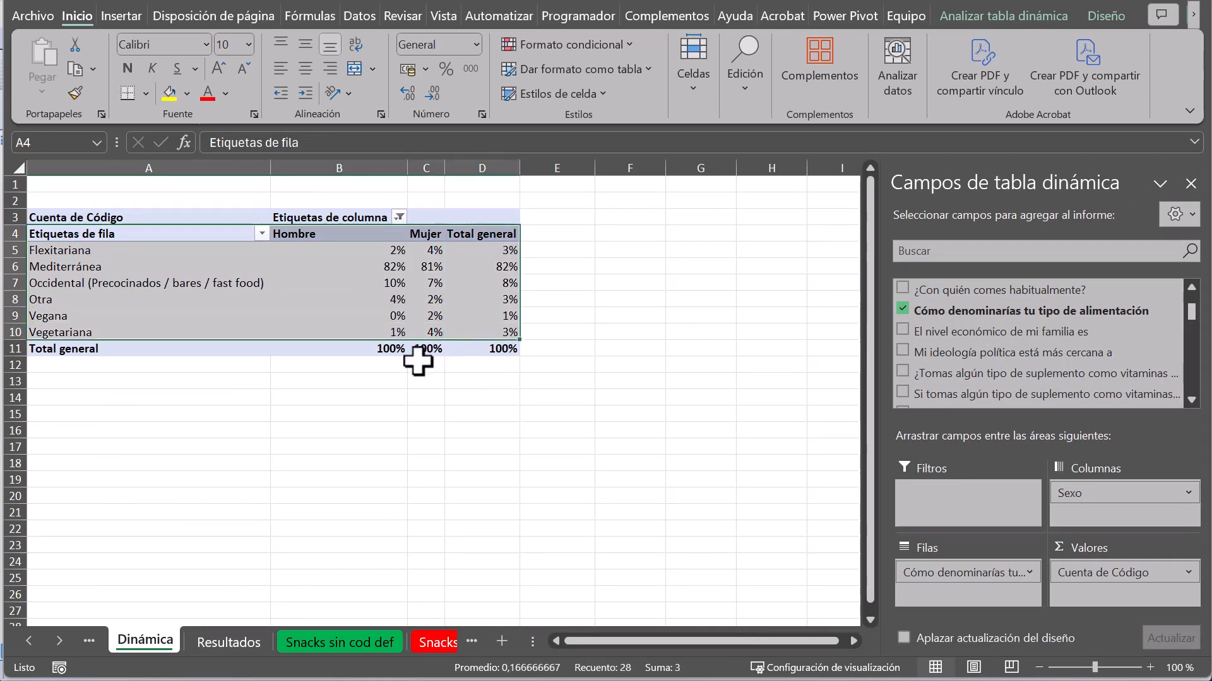
{"action": "key", "text": "ctrl+c"}
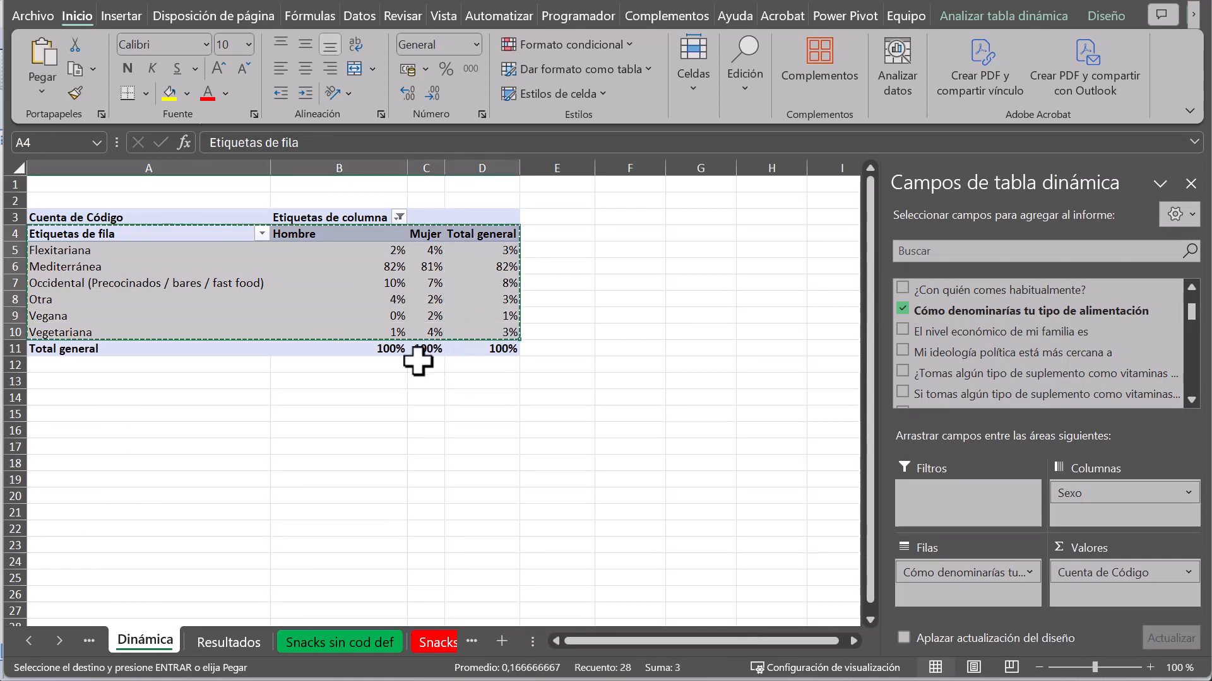
{"action": "left_click", "coordinate": [232, 645]}
{"action": "left_click", "coordinate": [55, 205]}
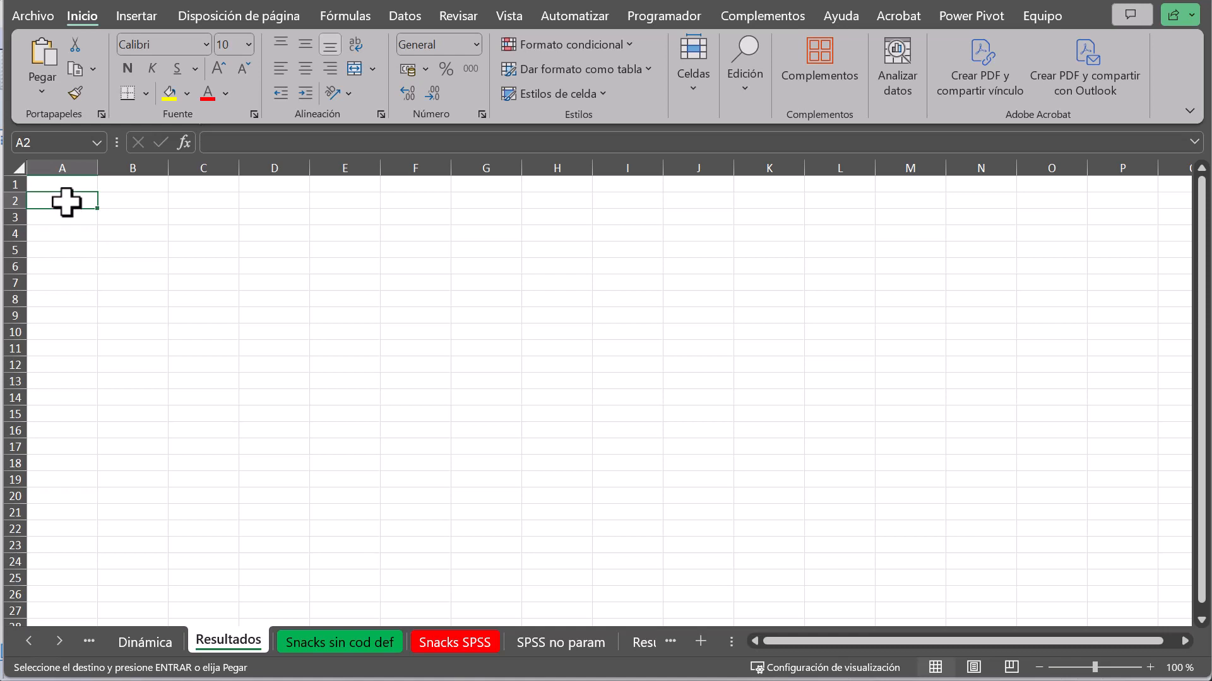
{"action": "right_click", "coordinate": [71, 202]}
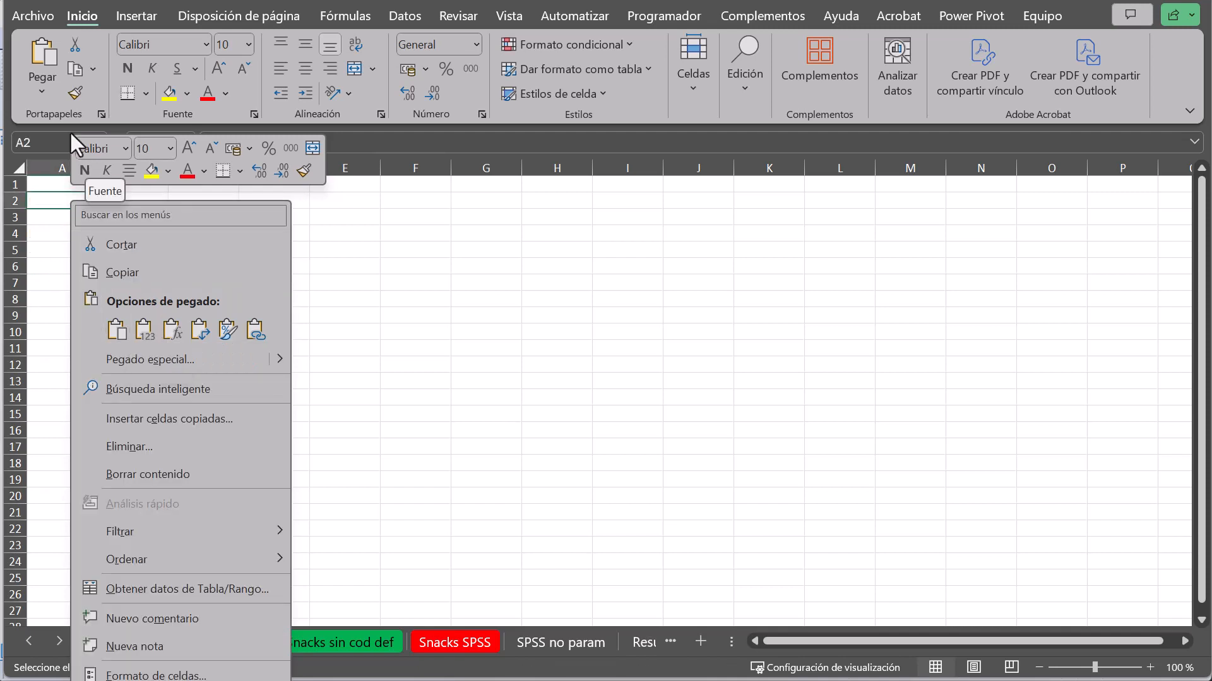
{"action": "left_click", "coordinate": [38, 92]}
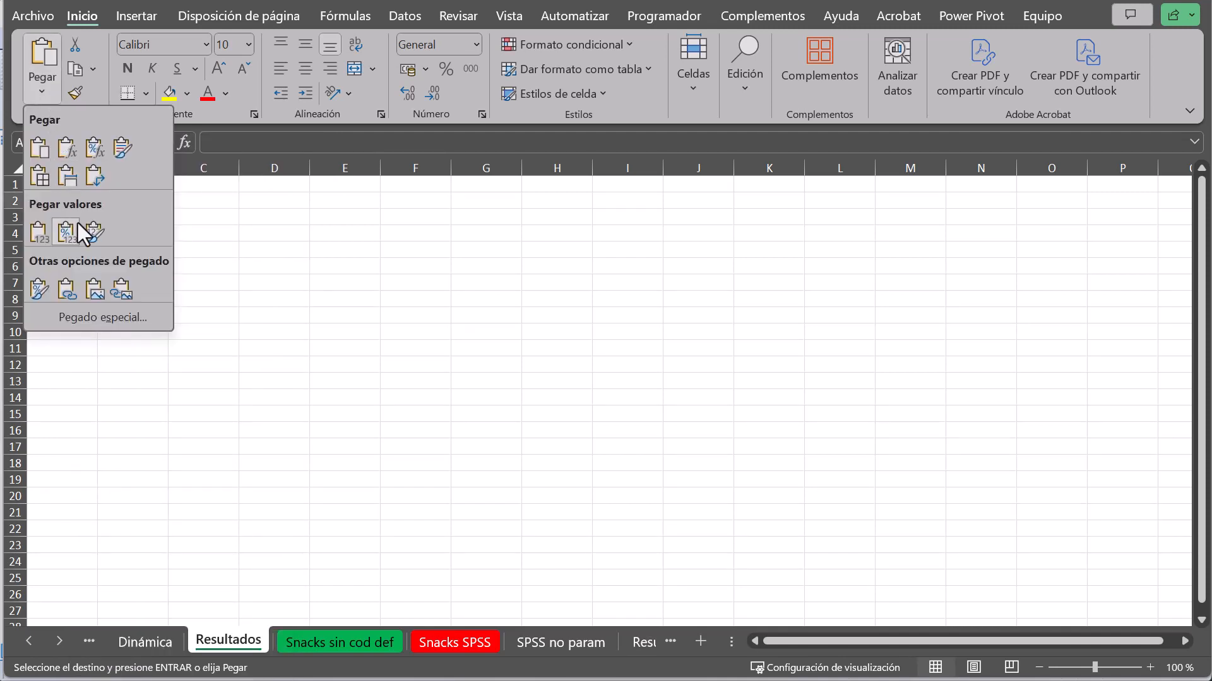
{"action": "left_click", "coordinate": [103, 315]}
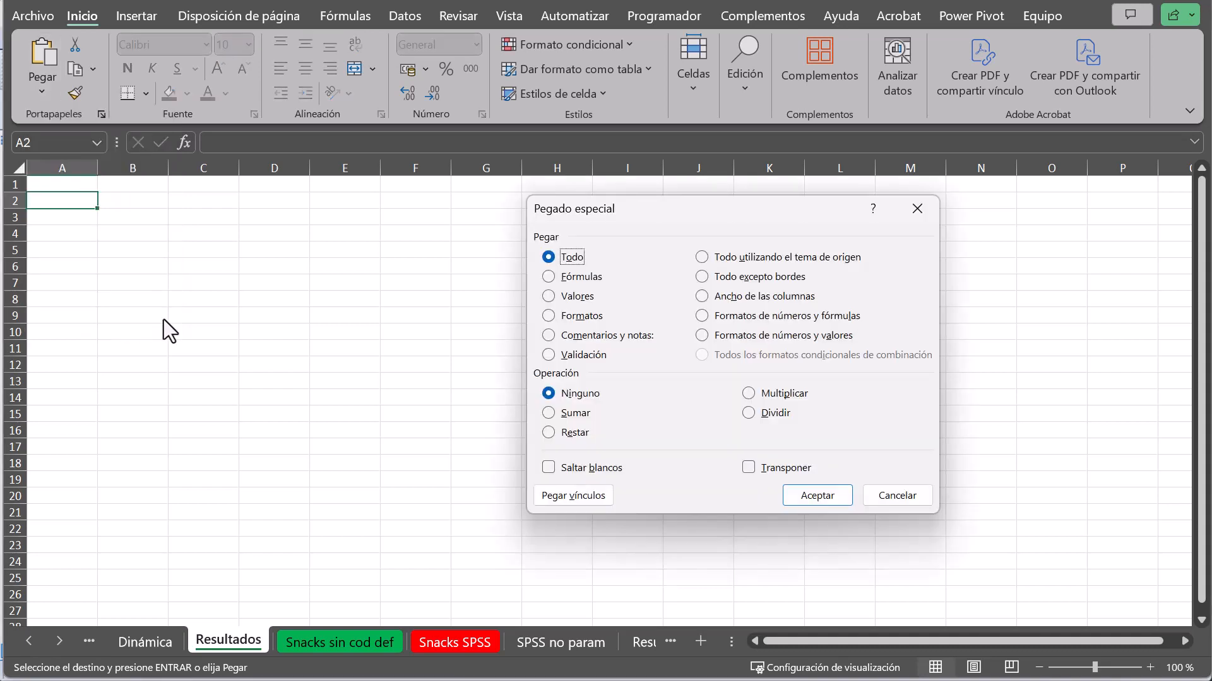
{"action": "left_click", "coordinate": [703, 336]}
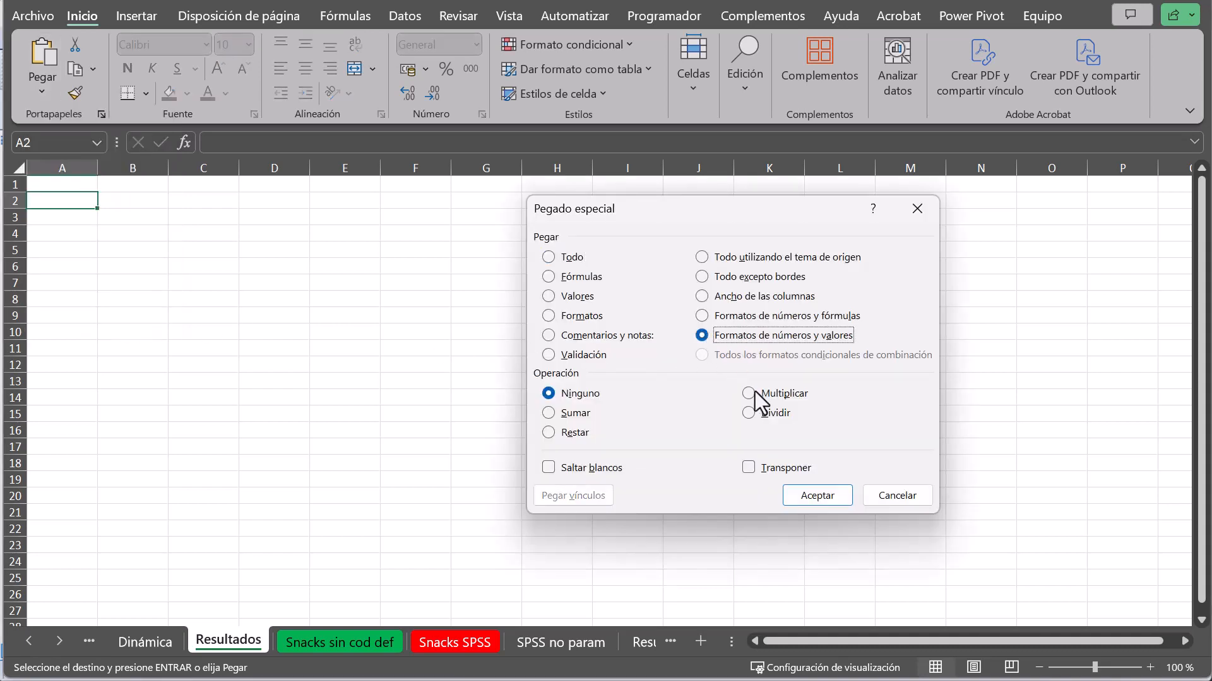
{"action": "left_click", "coordinate": [818, 495]}
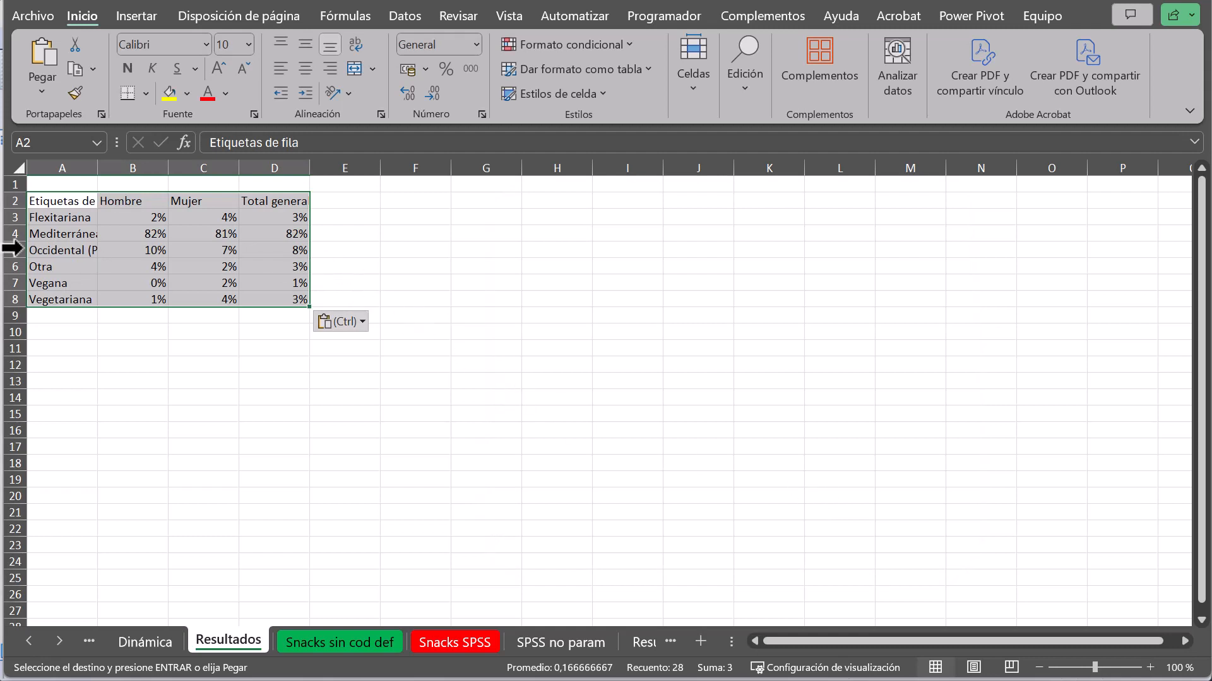
- Overwrite the Etiquetas de fila header in cell A2 of Resultados with a title beginning with Tipo
{"action": "left_click", "coordinate": [53, 200]}
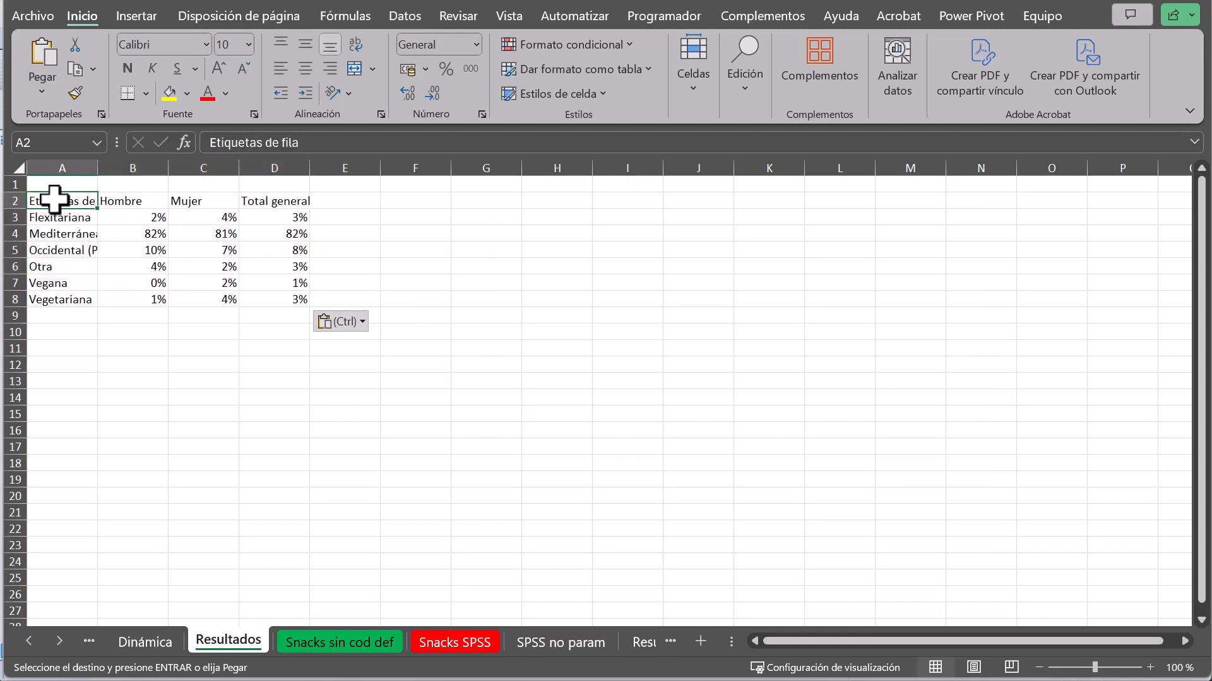
{"action": "type", "text": "T"}
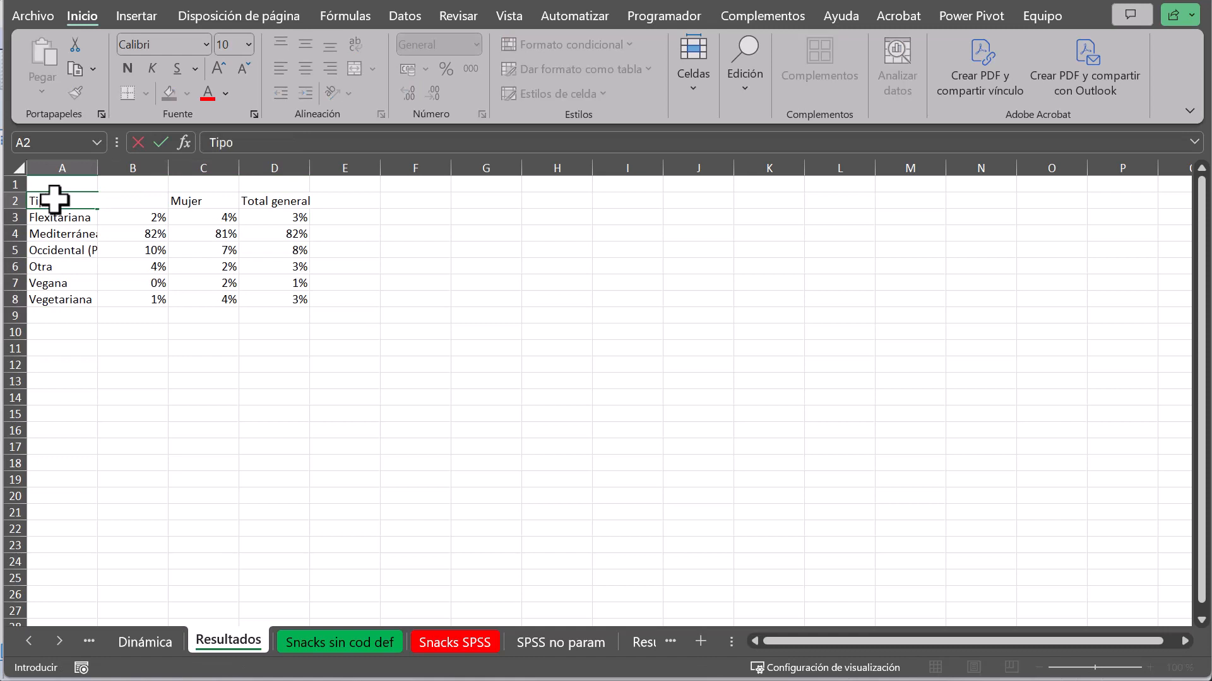
- Complete the first column's header as "Tipo Dieta" and insert an empty row above row 1
{"action": "type", "text": "ipo Dieta"}
{"action": "key", "text": "Tab"}
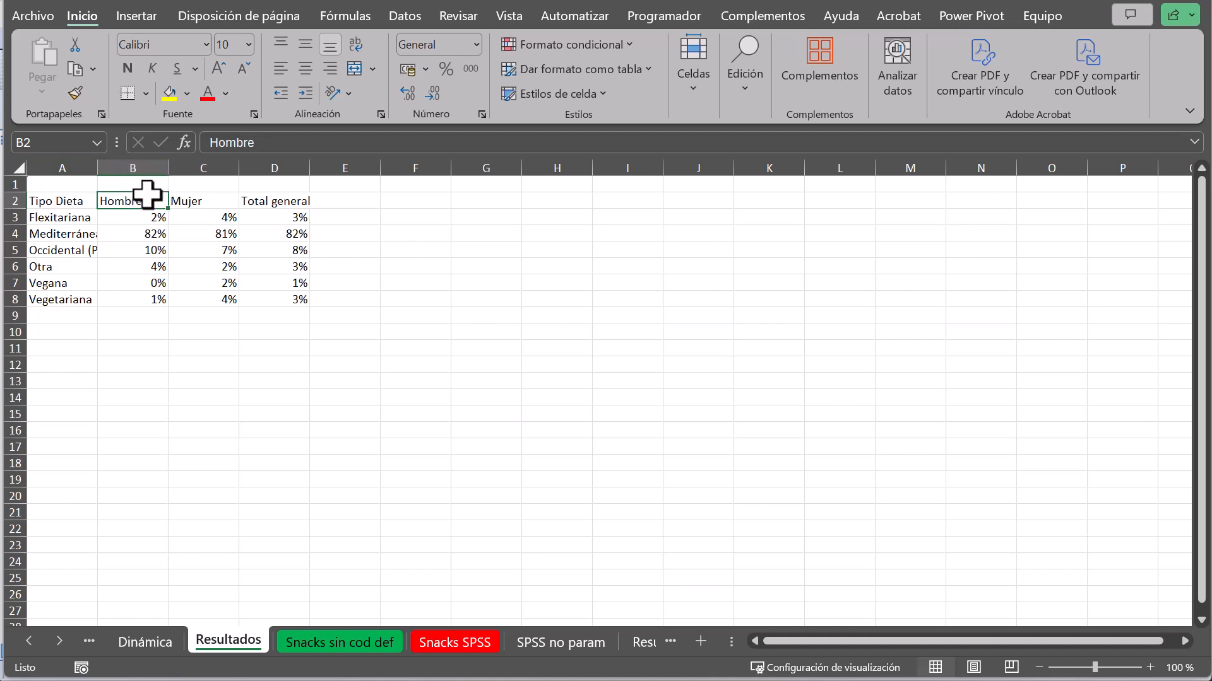
{"action": "left_click", "coordinate": [14, 184]}
{"action": "right_click", "coordinate": [17, 185]}
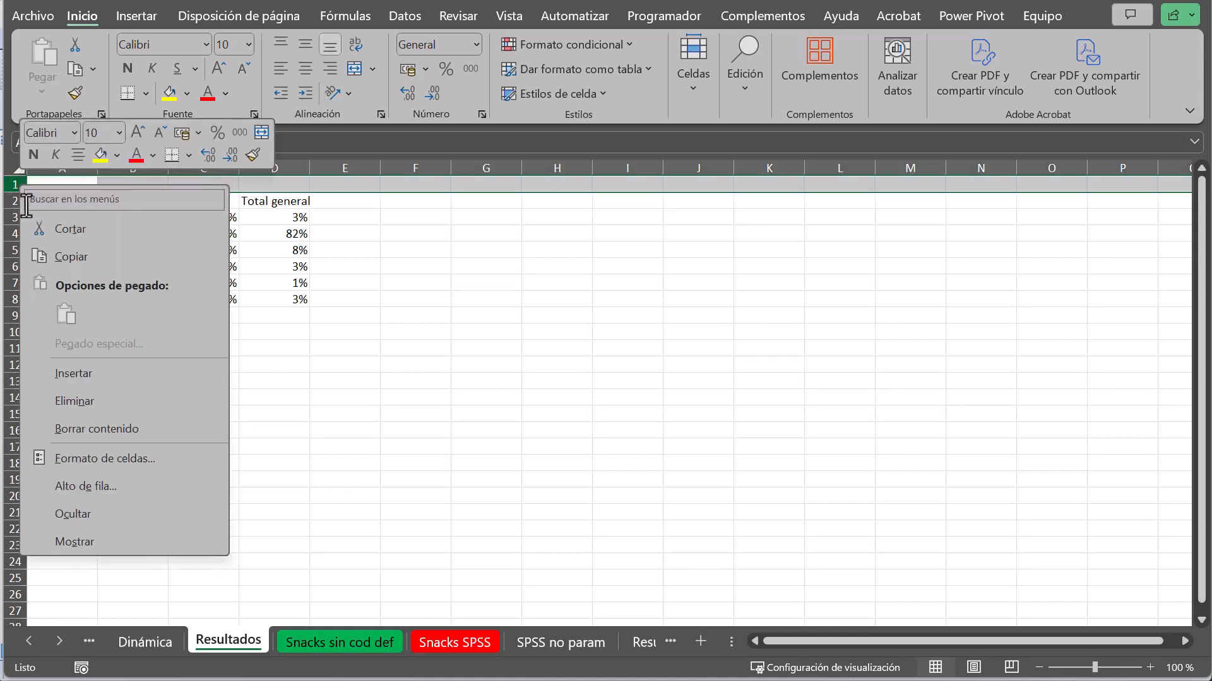
{"action": "left_click", "coordinate": [76, 374]}
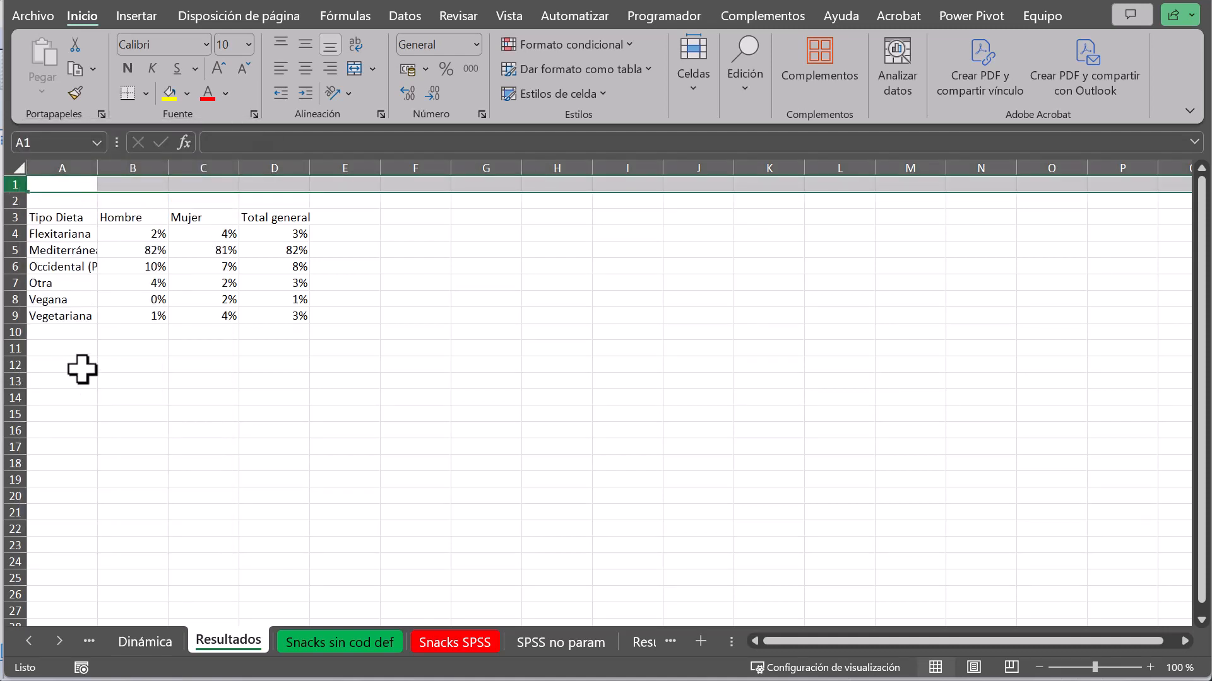
- Enter the title "Tablas de diferencias significativas" in cell A1
{"action": "left_click", "coordinate": [72, 185]}
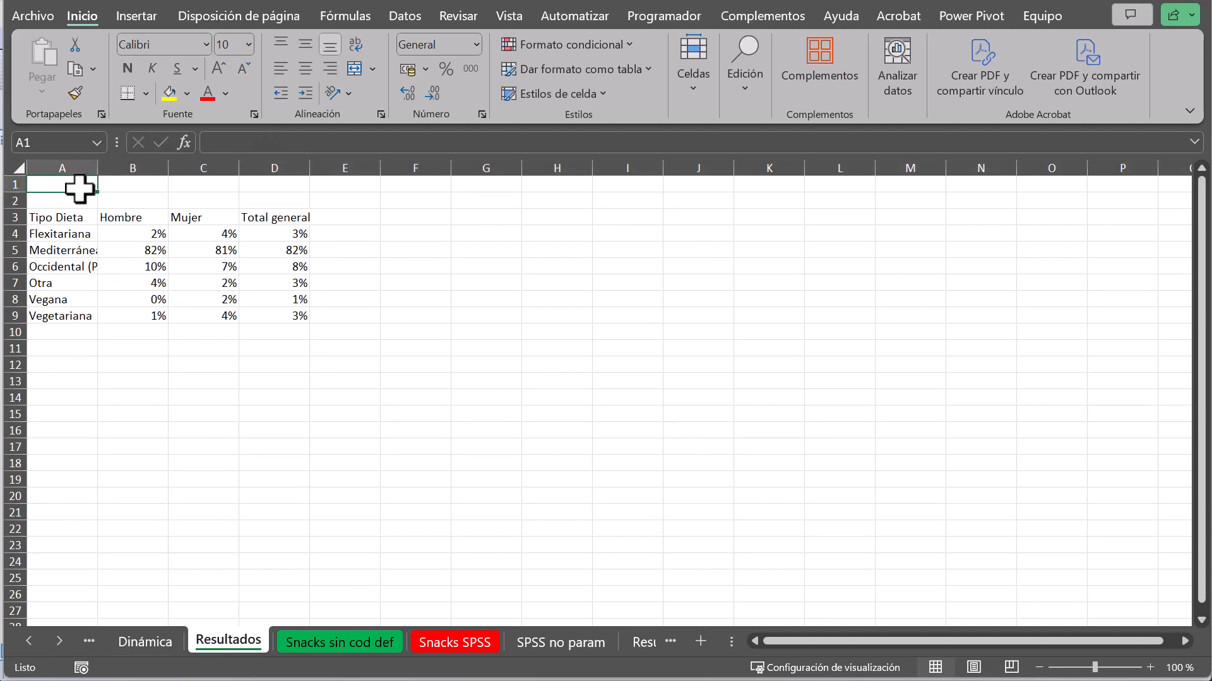
{"action": "type", "text": "Tablas de"}
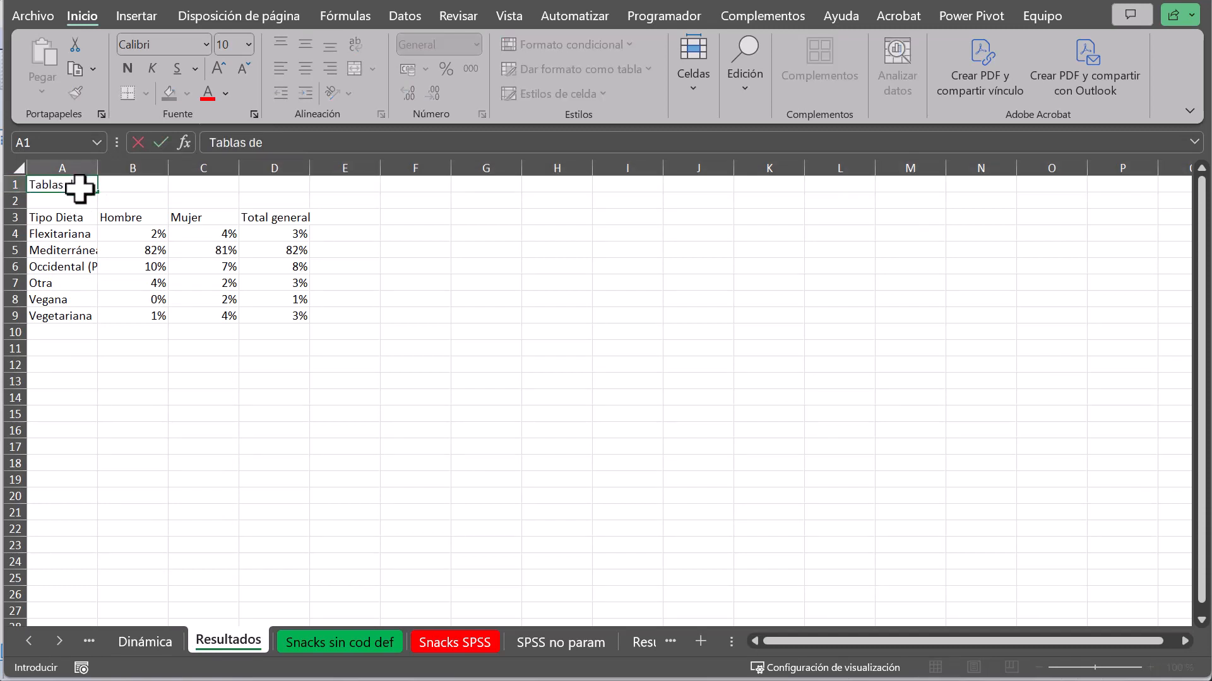
{"action": "type", "text": " diferencias sig"}
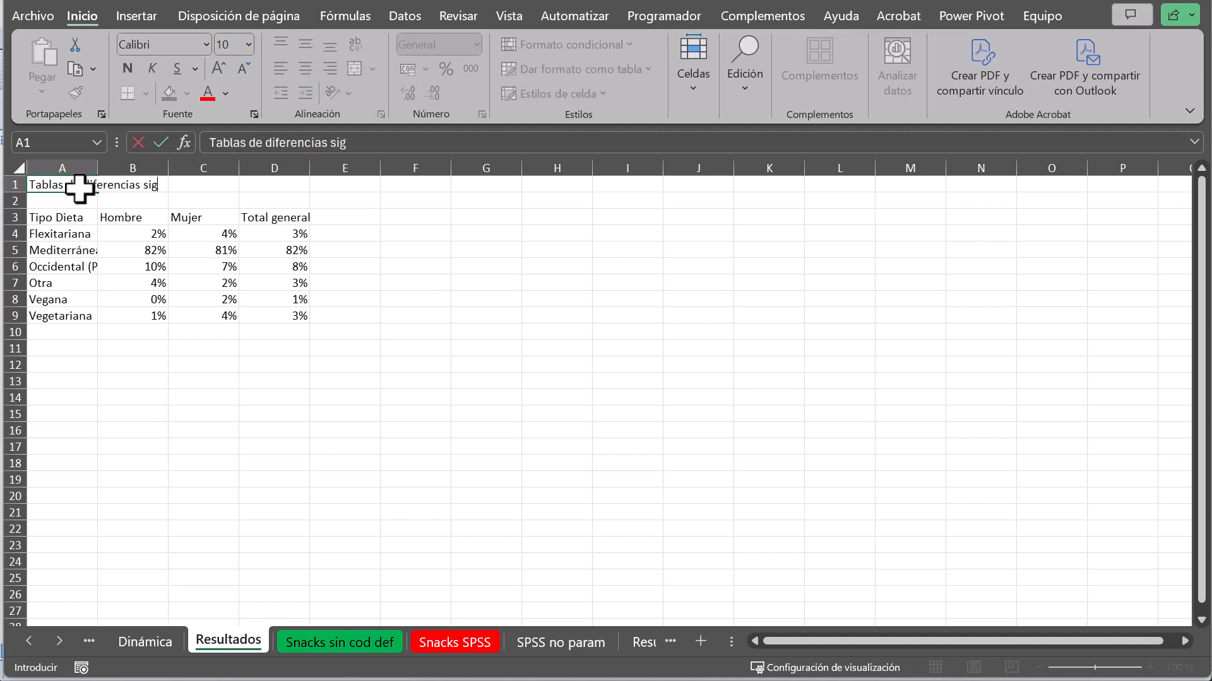
{"action": "type", "text": "nificativas"}
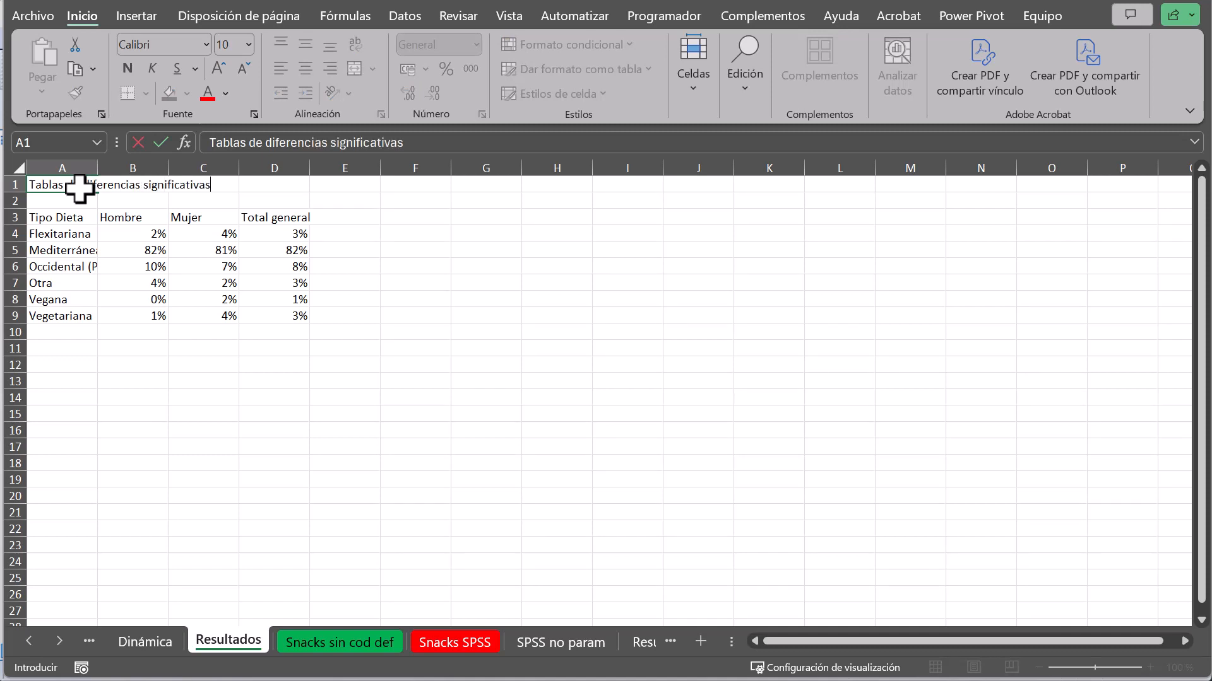
{"action": "key", "text": "Return"}
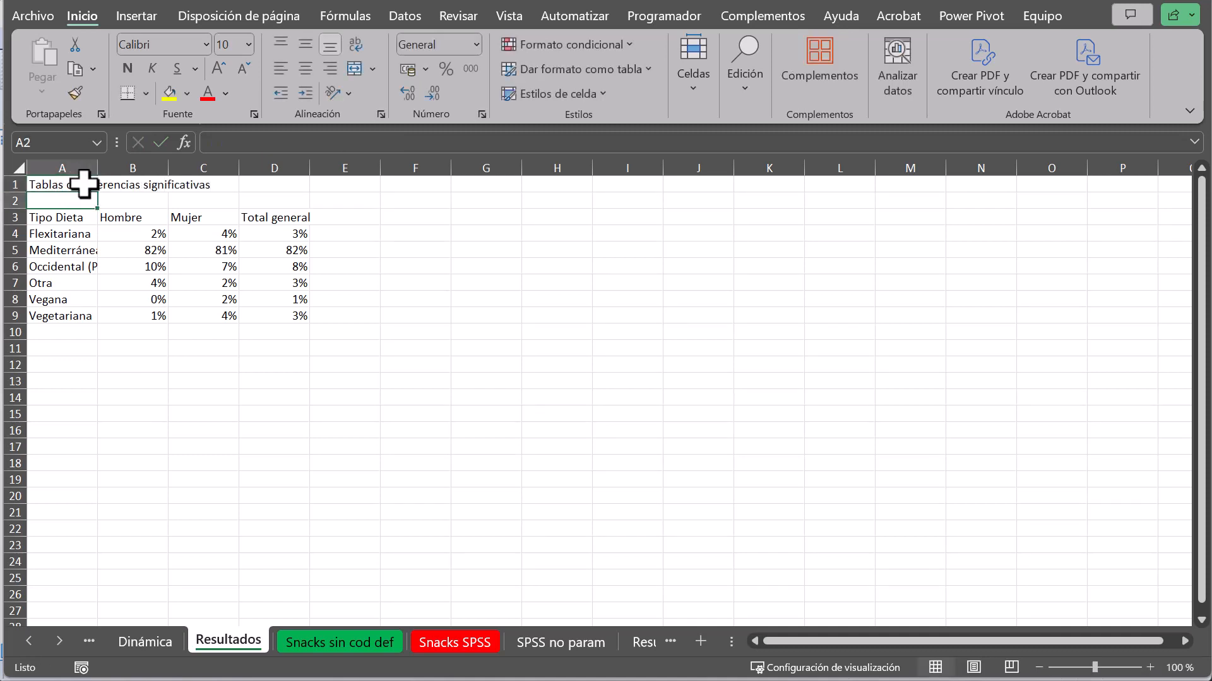
- Make the title in A1 bold with a light blue fill and widen column A to fit it
{"action": "left_click", "coordinate": [81, 184]}
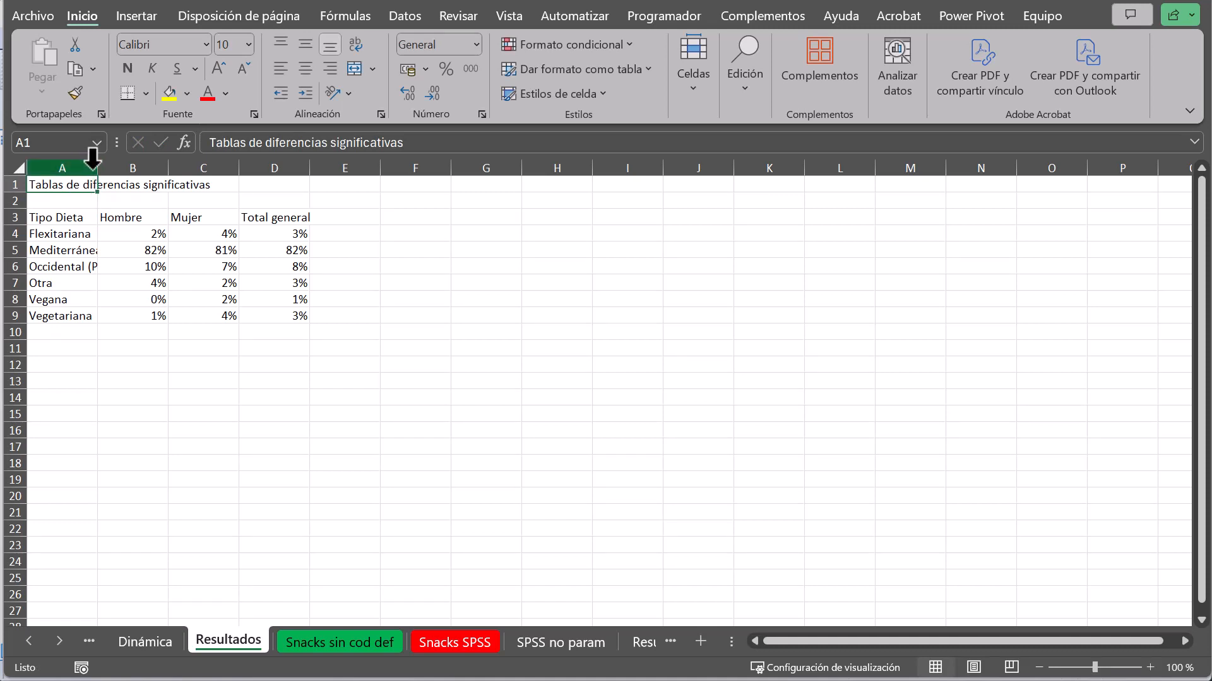
{"action": "left_click_drag", "start_coordinate": [98, 168], "coordinate": [188, 172]}
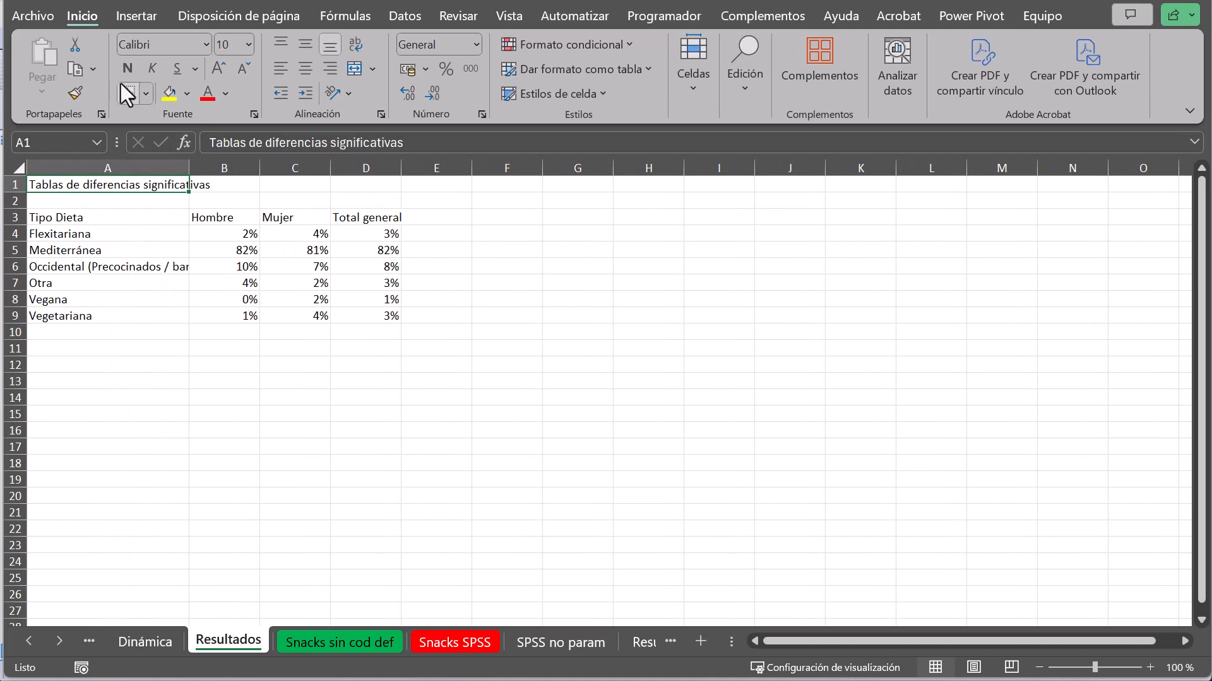
{"action": "left_click", "coordinate": [129, 69]}
{"action": "left_click", "coordinate": [188, 94]}
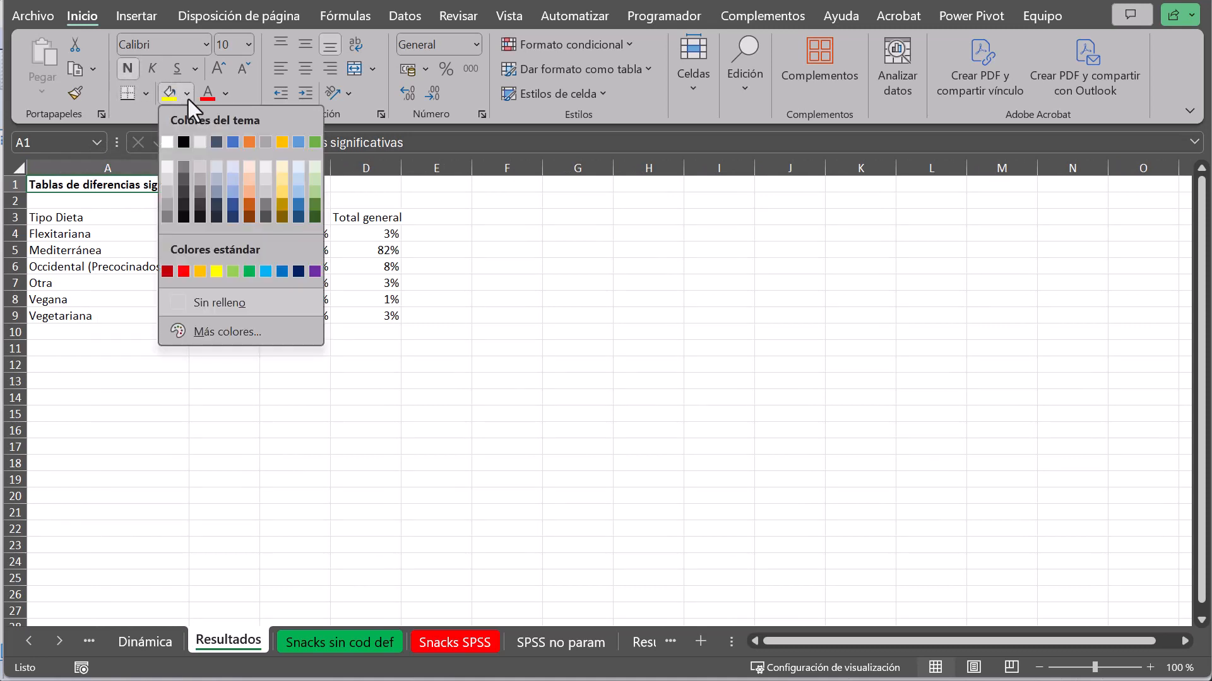
{"action": "left_click", "coordinate": [233, 179]}
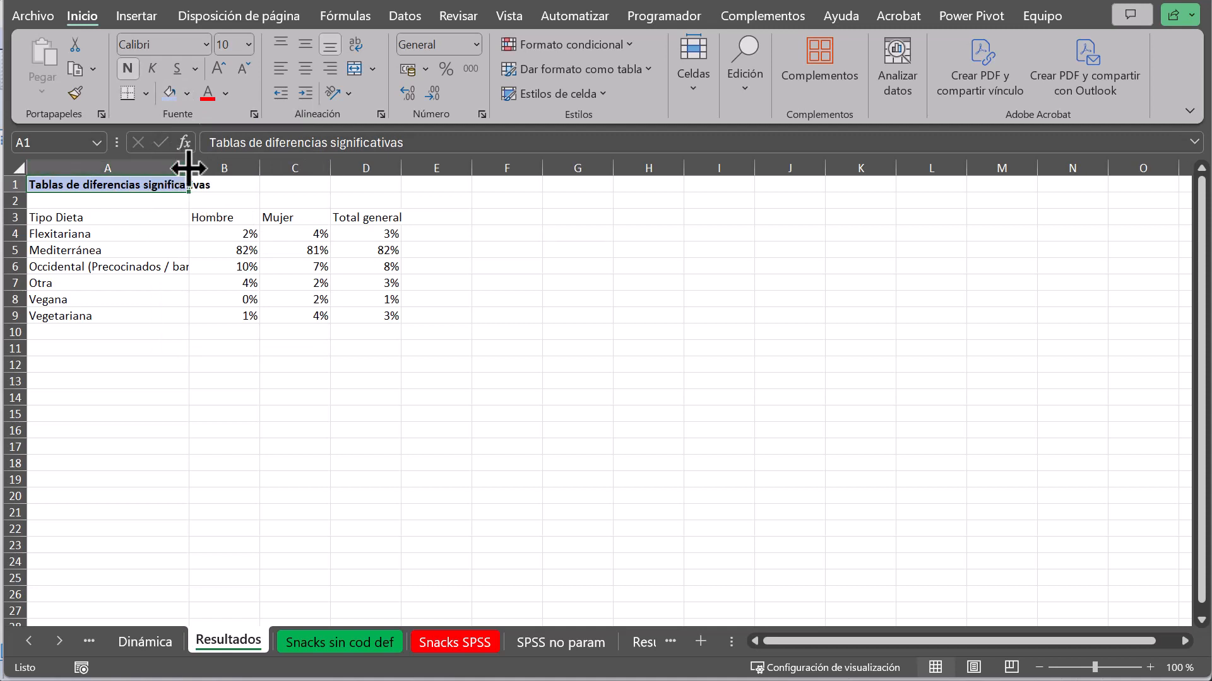
{"action": "left_click_drag", "start_coordinate": [189, 168], "coordinate": [216, 168]}
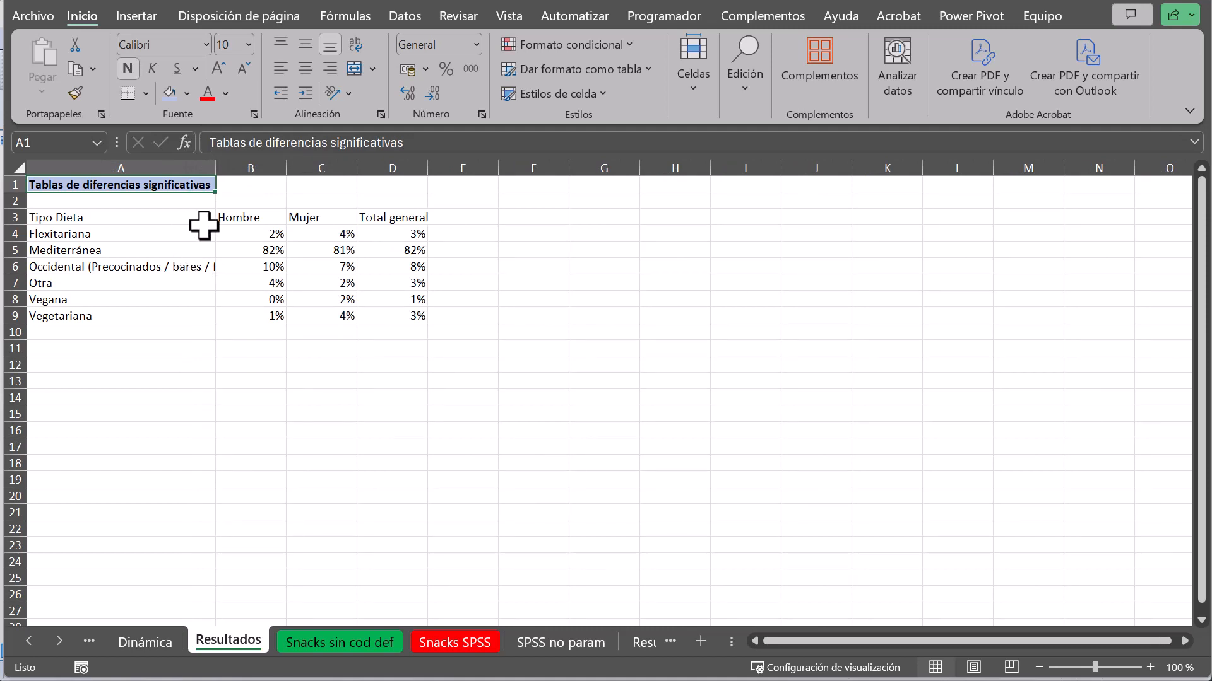
- Add a bottom border under the headers B3:D3 and under the table's last row, A9:D9
{"action": "left_click_drag", "start_coordinate": [230, 213], "coordinate": [378, 210]}
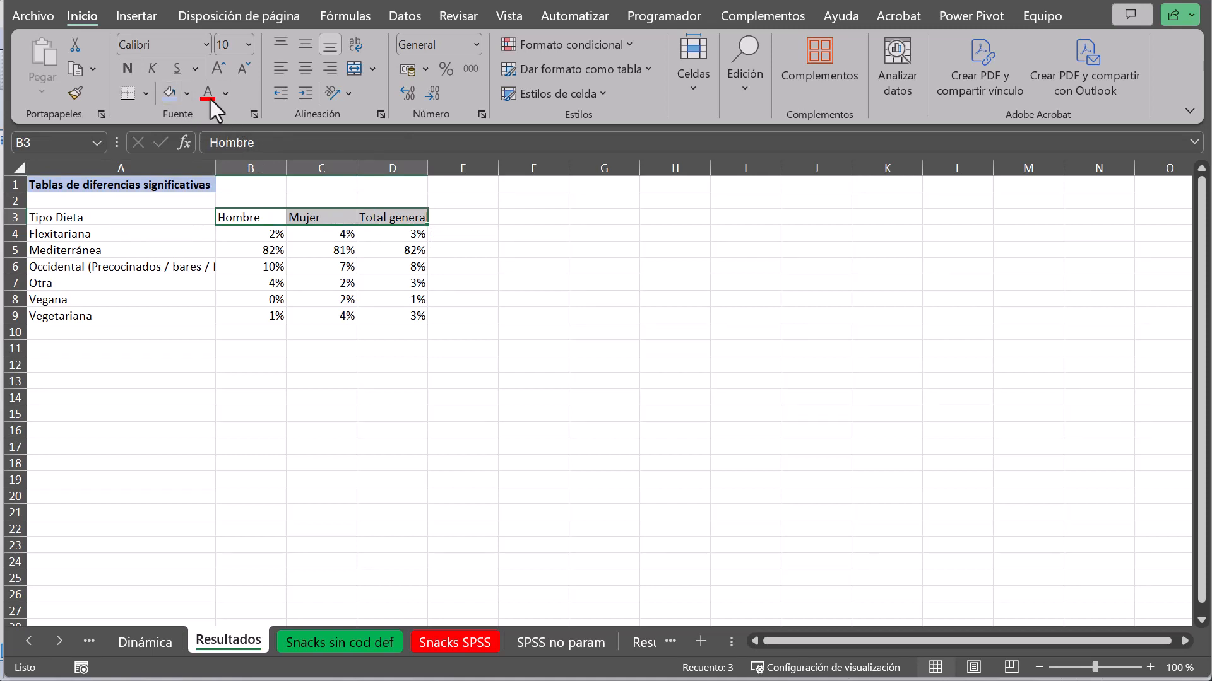
{"action": "left_click", "coordinate": [128, 94]}
{"action": "left_click_drag", "start_coordinate": [95, 316], "coordinate": [378, 316]}
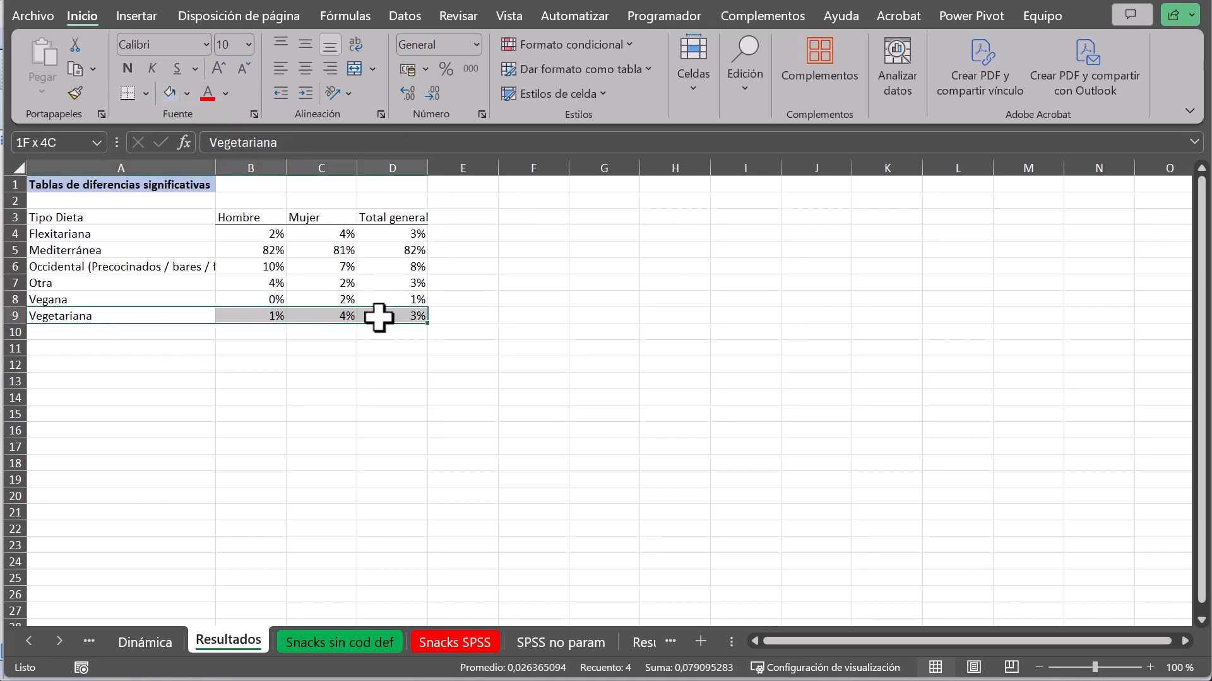
{"action": "left_click", "coordinate": [131, 93]}
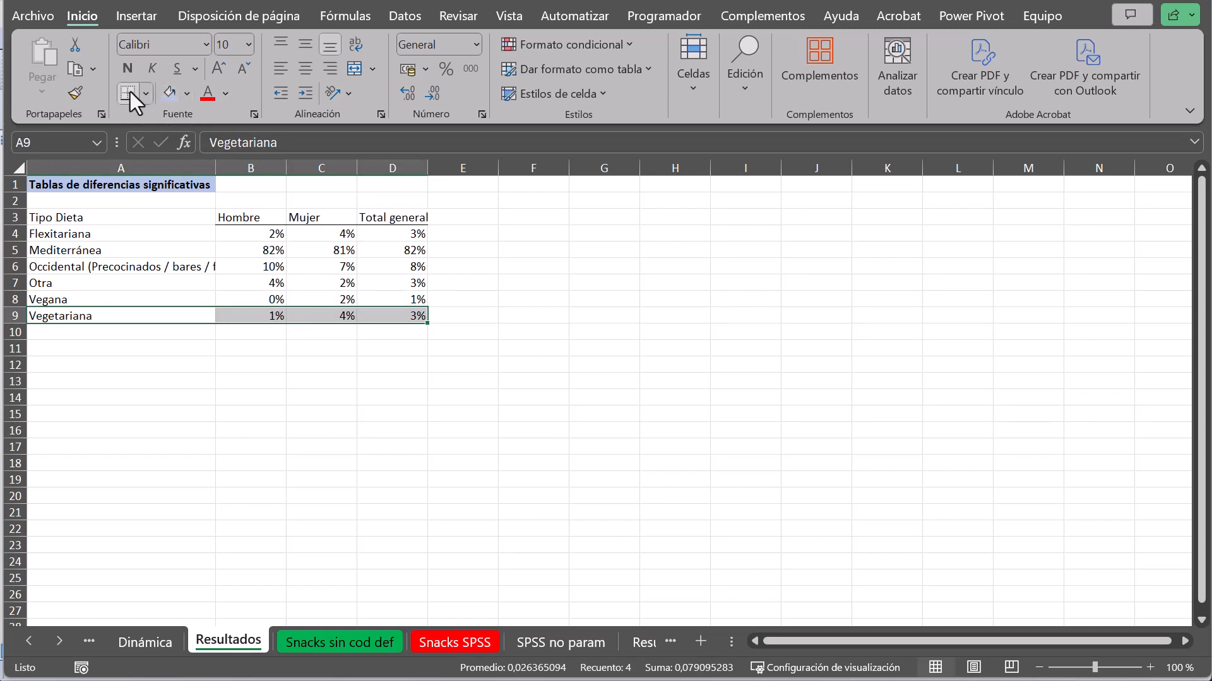
{"action": "left_click", "coordinate": [311, 285]}
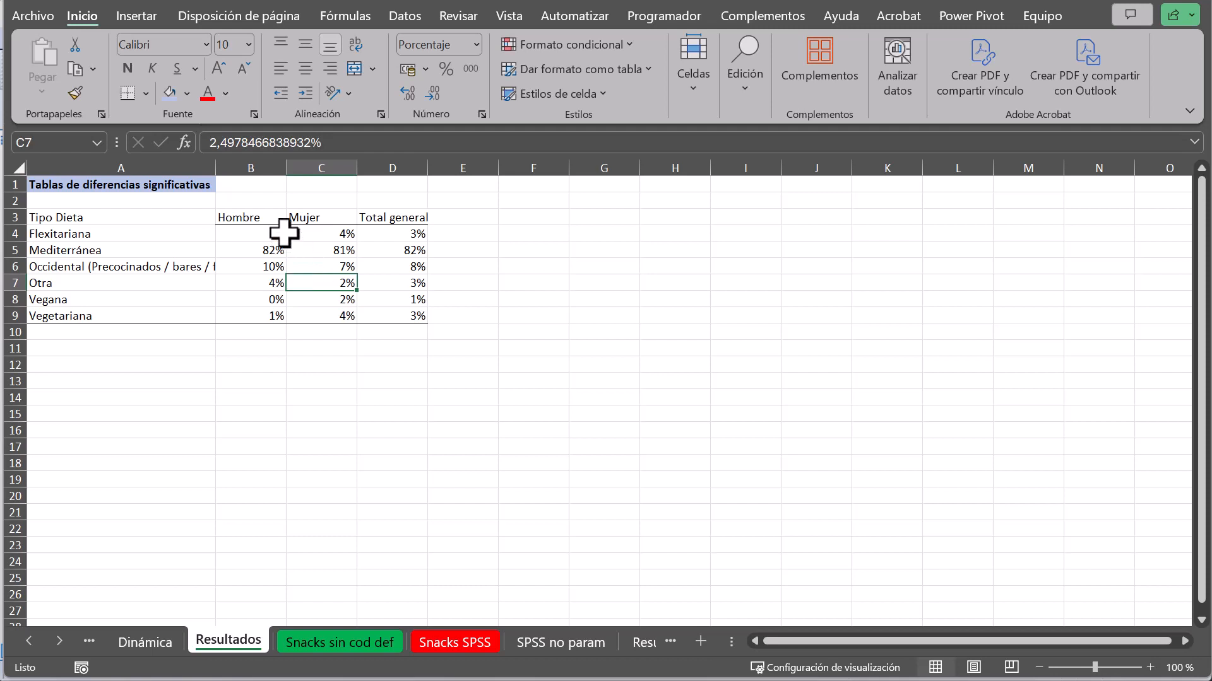
- Highlight cells C4, B6, B7 and C8:C9 with a light green fill
{"action": "left_click", "coordinate": [323, 234]}
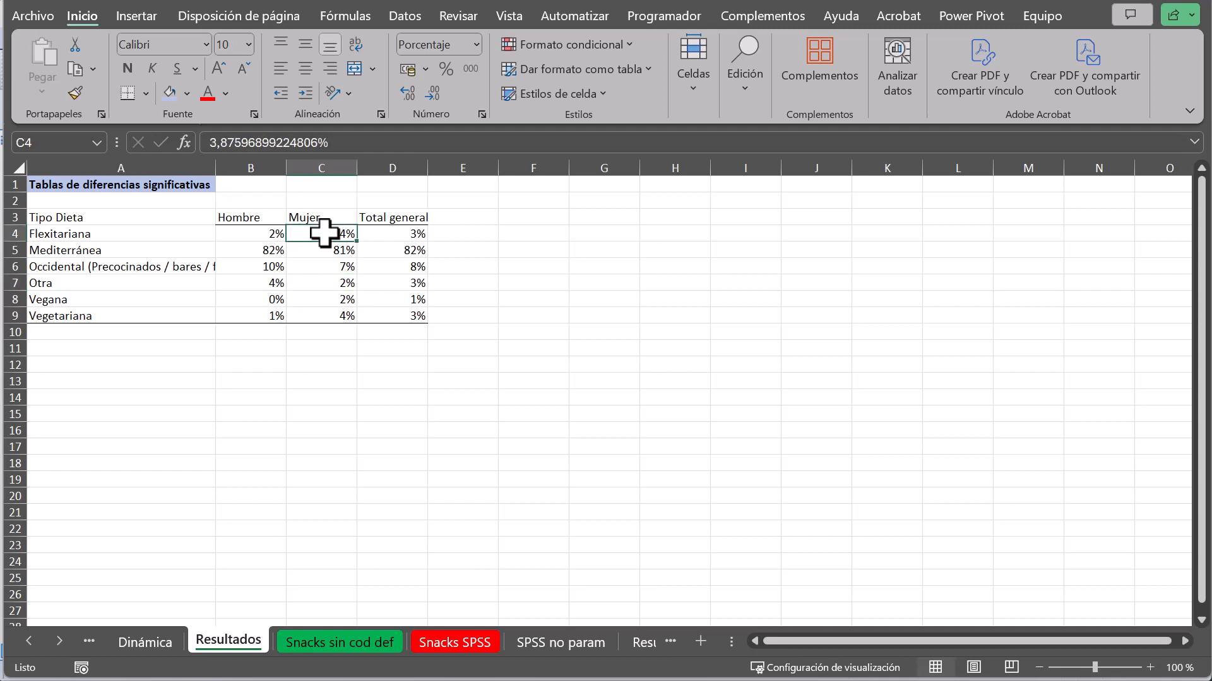
{"action": "left_click", "coordinate": [186, 93]}
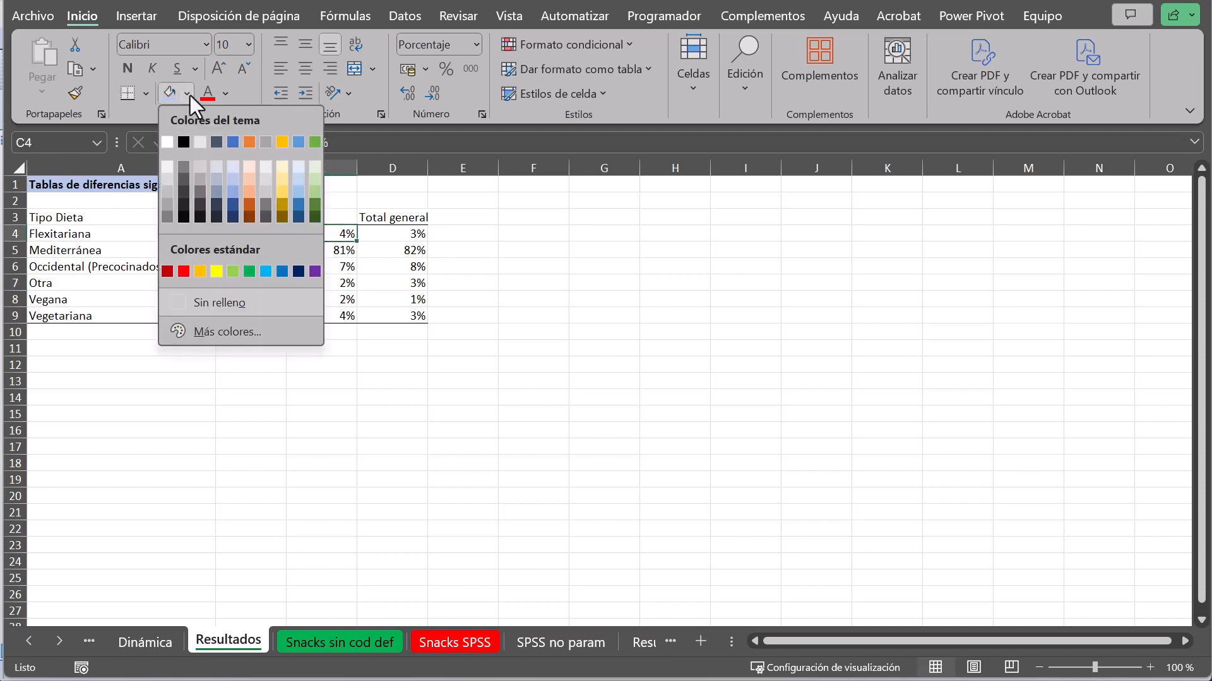
{"action": "left_click", "coordinate": [314, 176]}
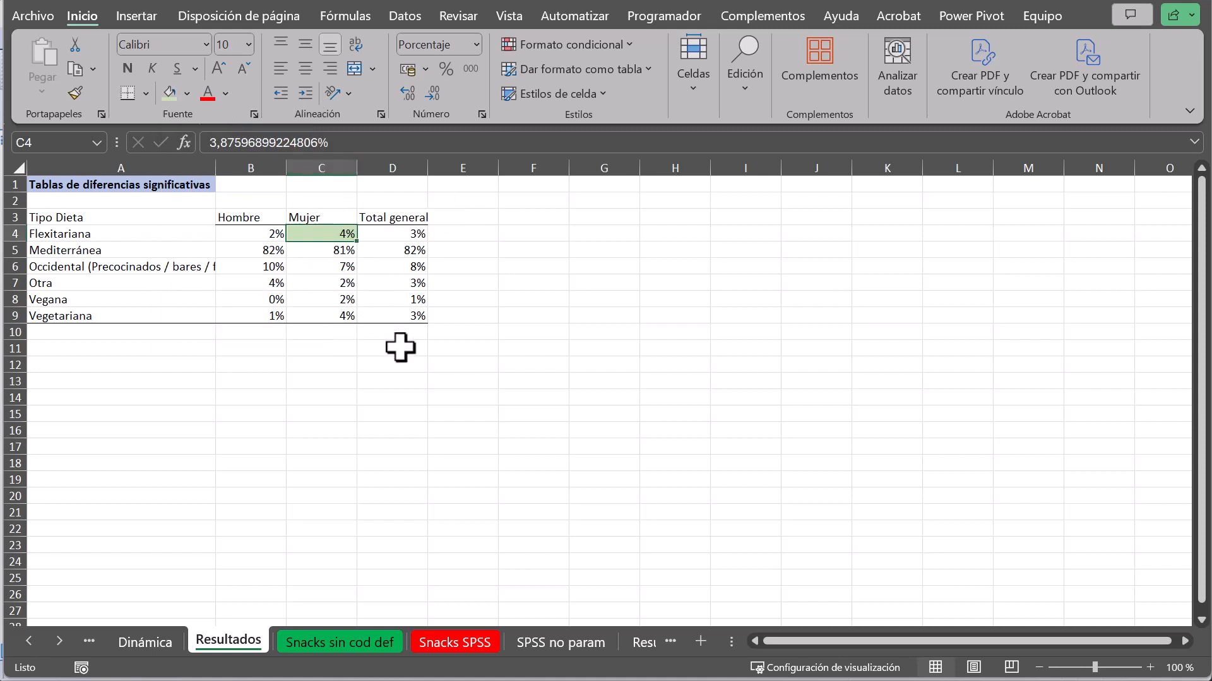
{"action": "left_click", "coordinate": [341, 266]}
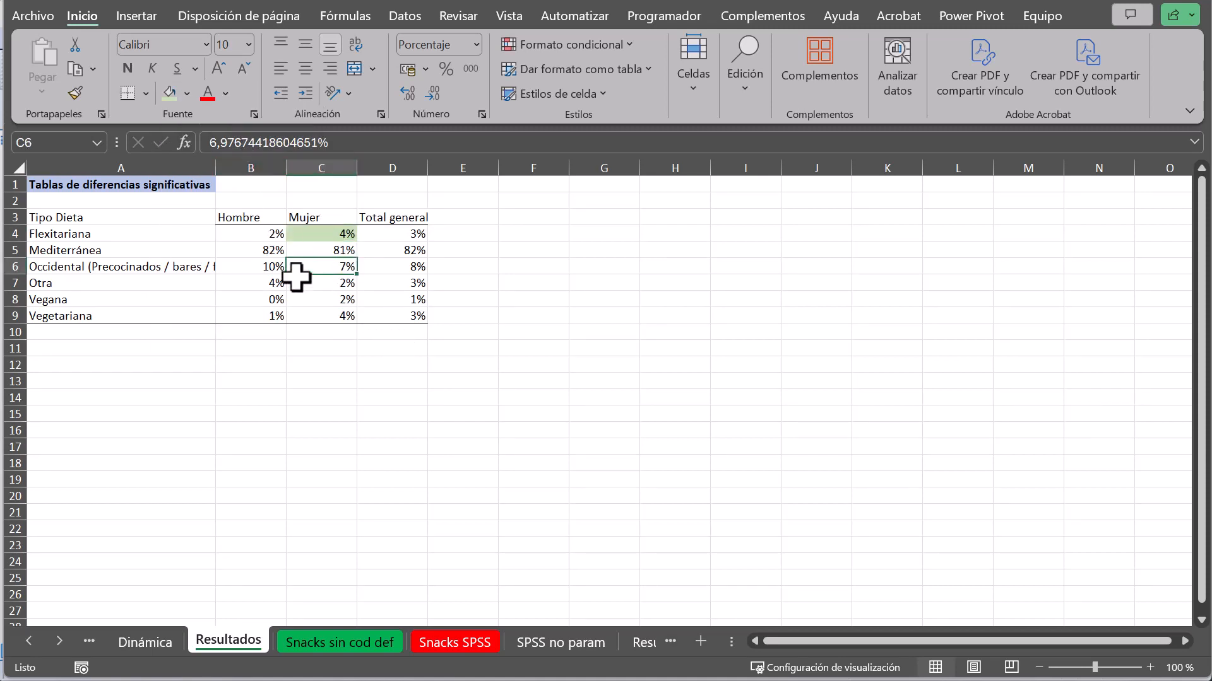
{"action": "left_click", "coordinate": [256, 265]}
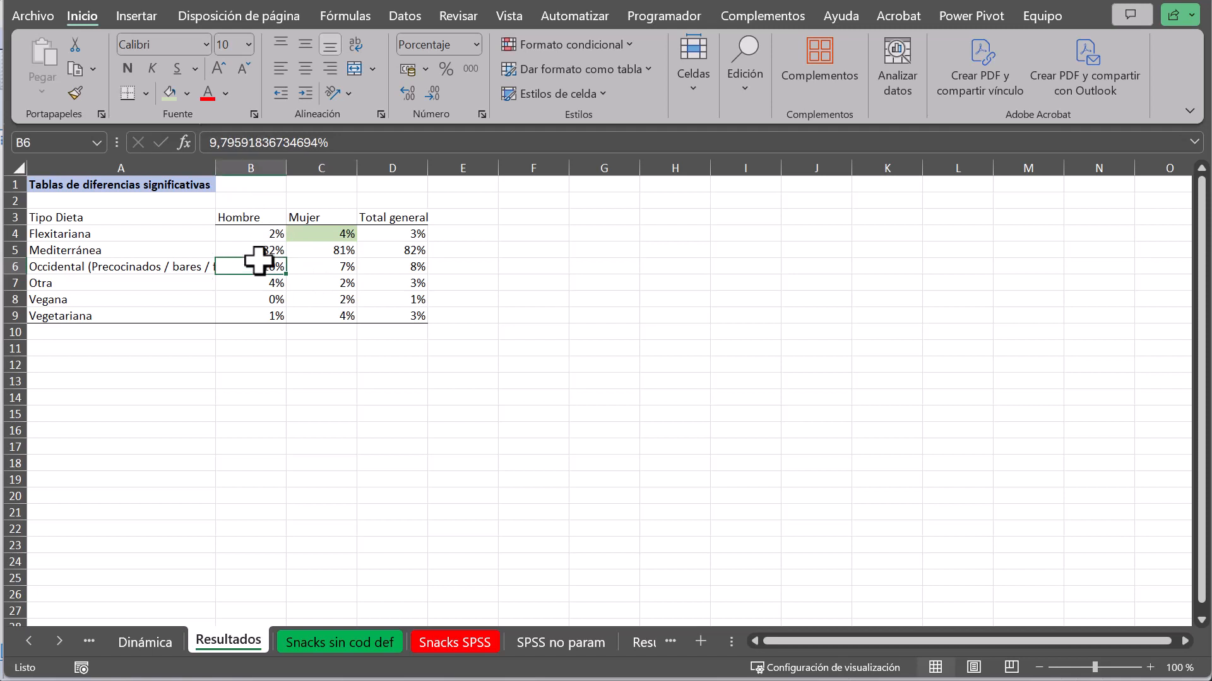
{"action": "left_click", "coordinate": [170, 93]}
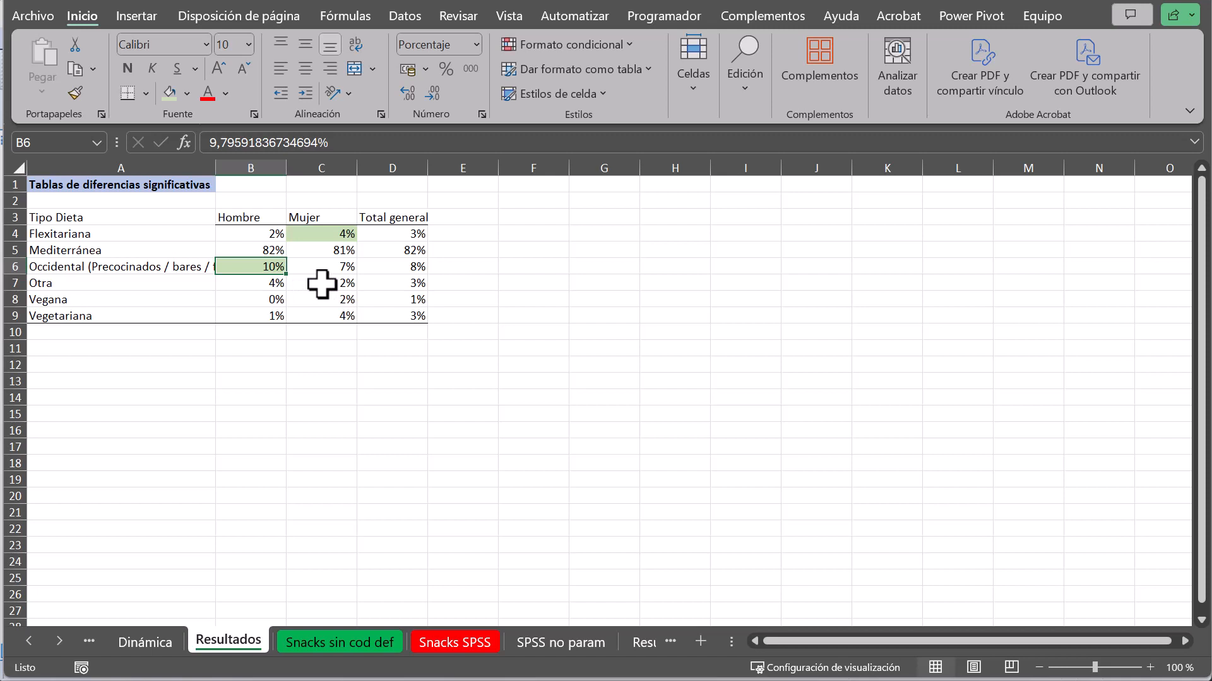
{"action": "left_click", "coordinate": [264, 282]}
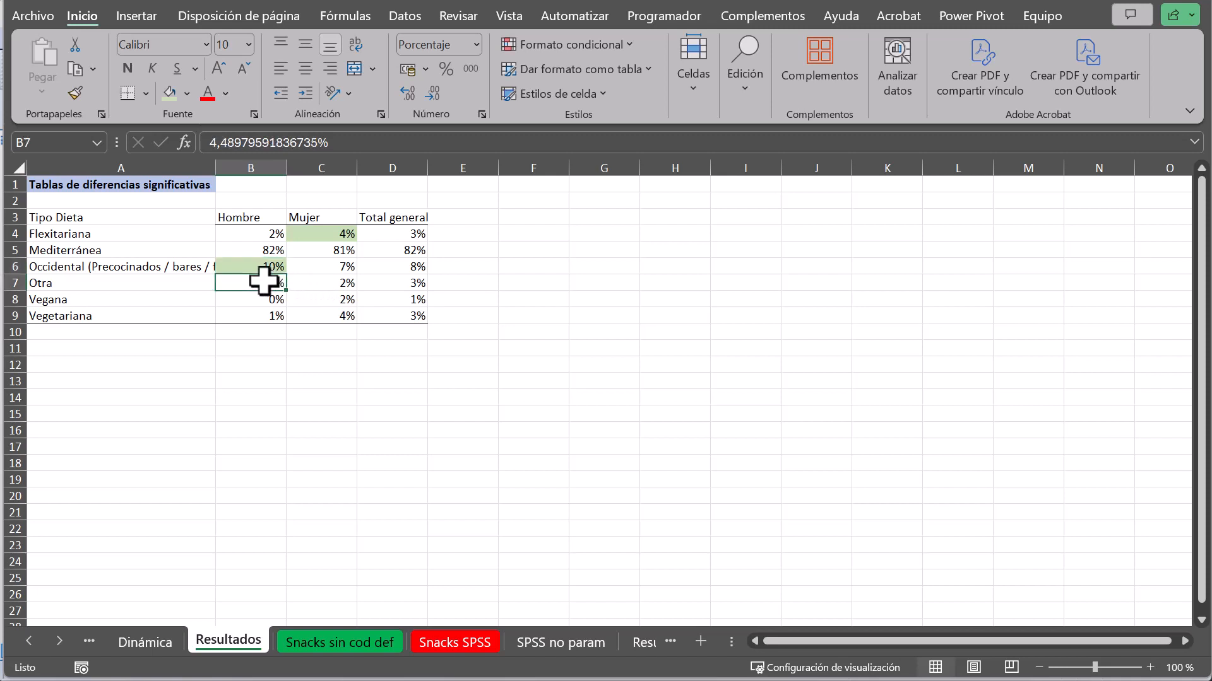
{"action": "left_click", "coordinate": [169, 93]}
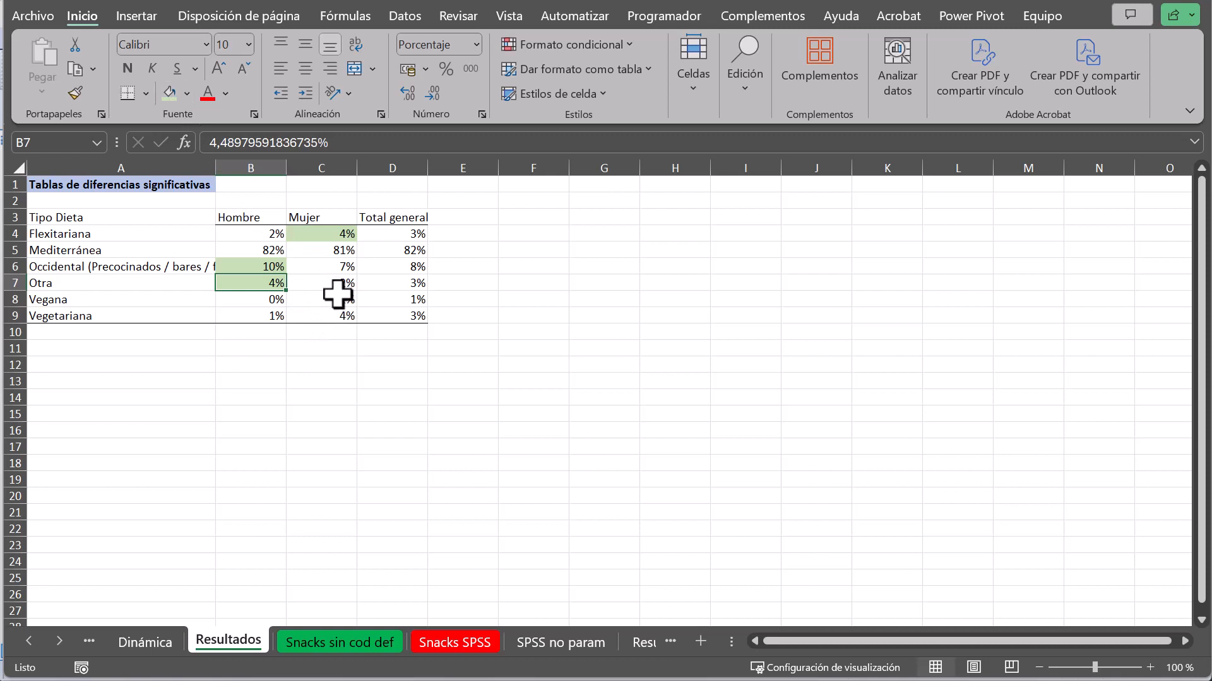
{"action": "left_click_drag", "start_coordinate": [336, 297], "coordinate": [336, 314]}
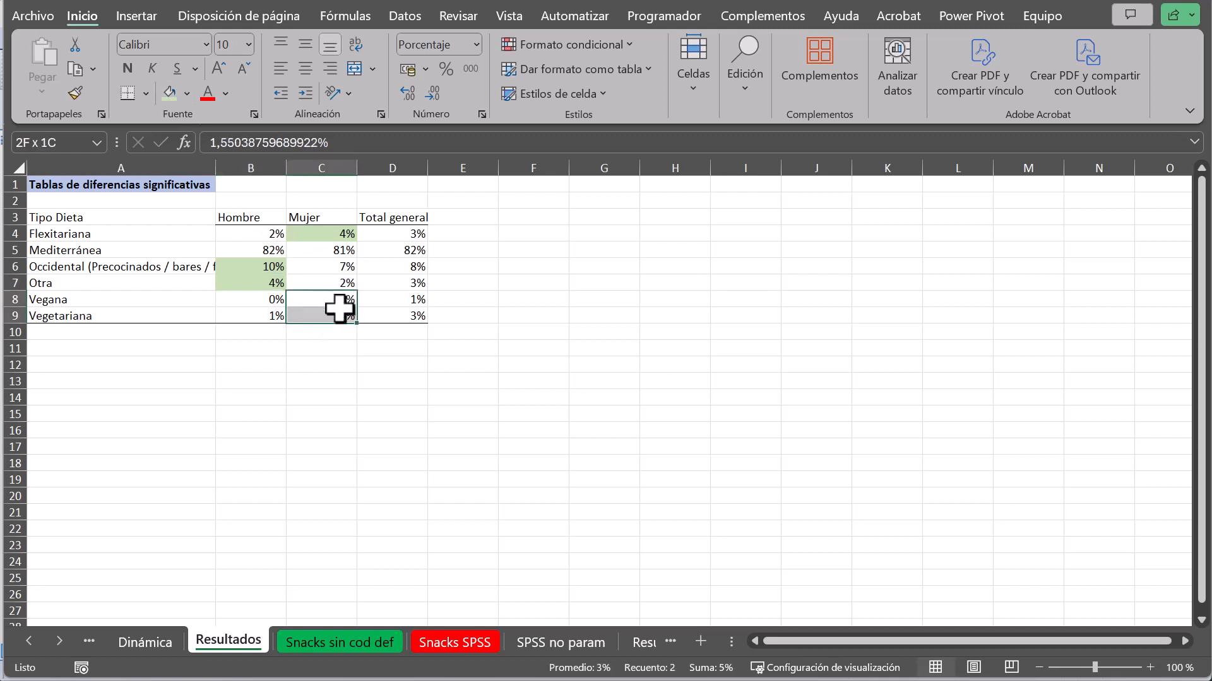
{"action": "left_click", "coordinate": [168, 93]}
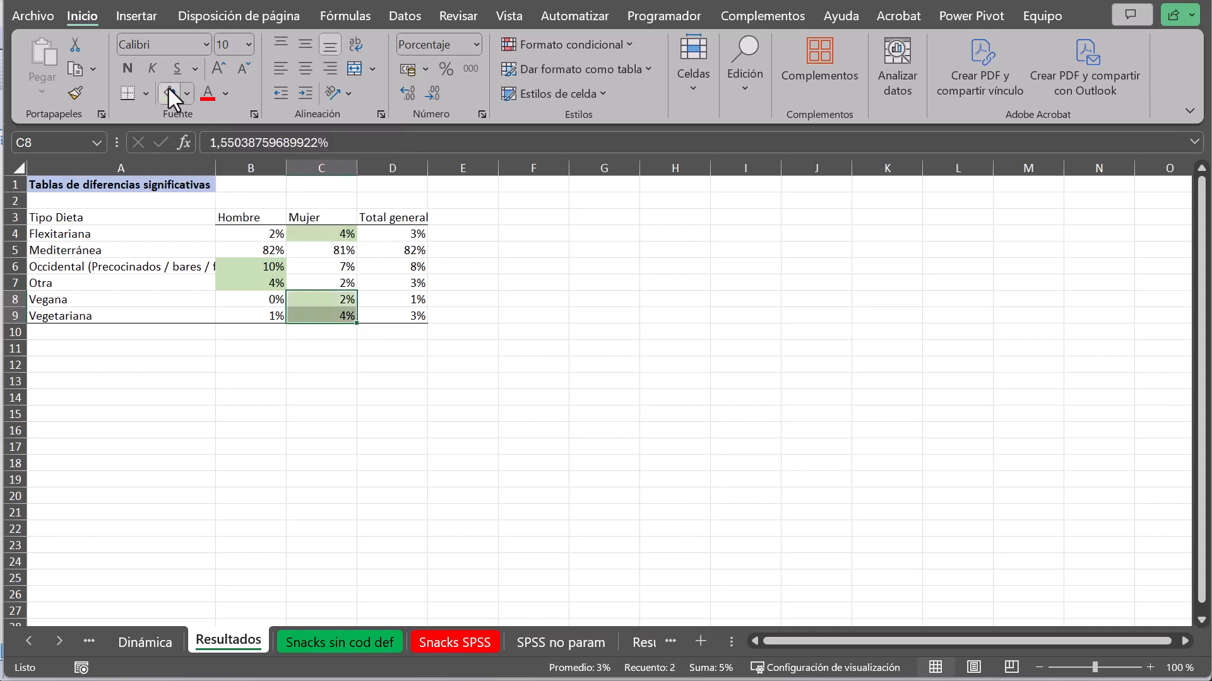
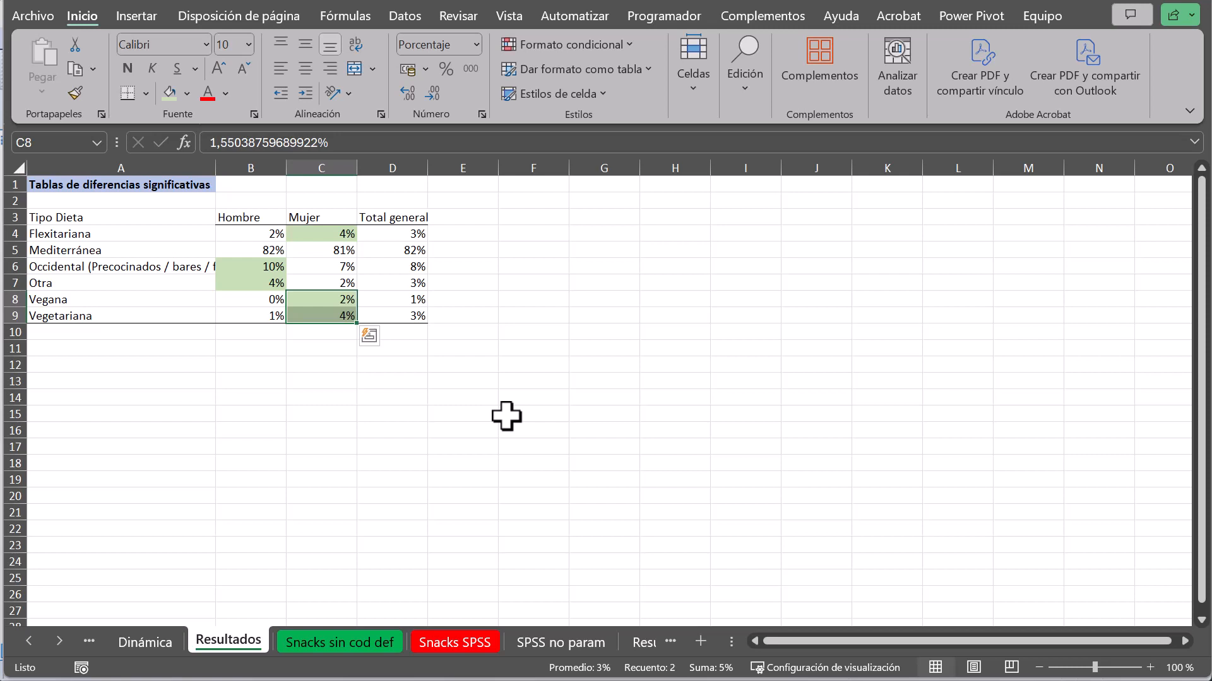
- Move the Flexitariana row directly above the Vegana row
{"action": "left_click", "coordinate": [9, 233]}
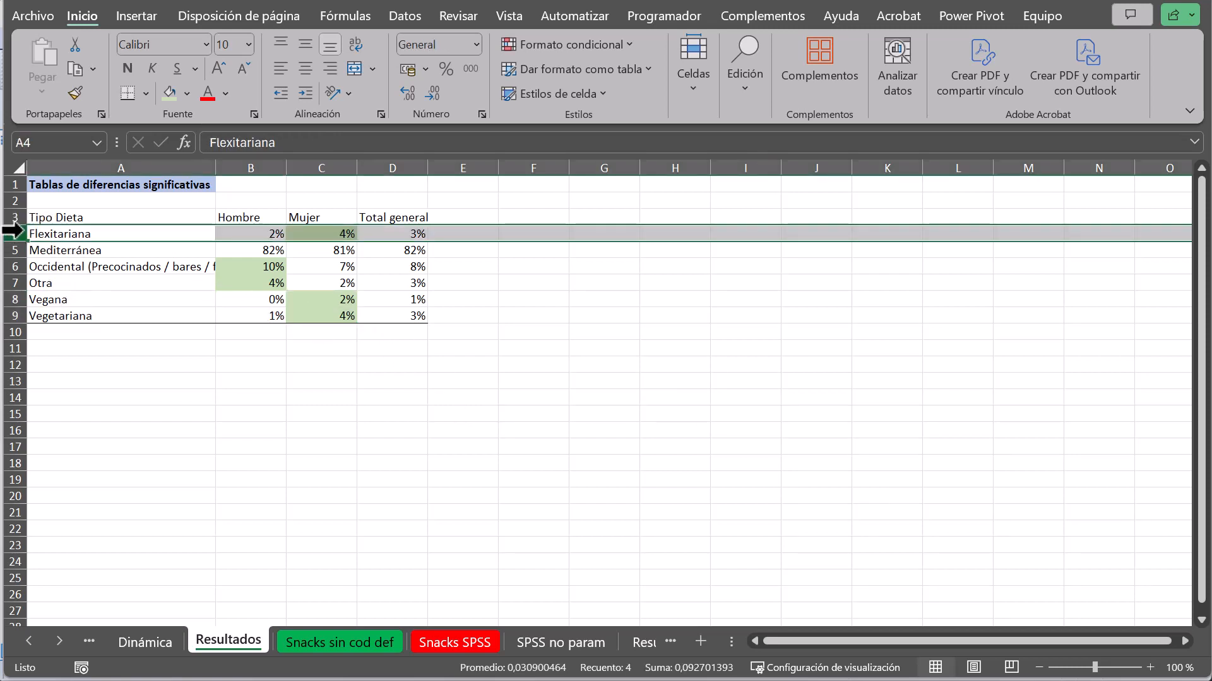
{"action": "key", "text": "ctrl+c"}
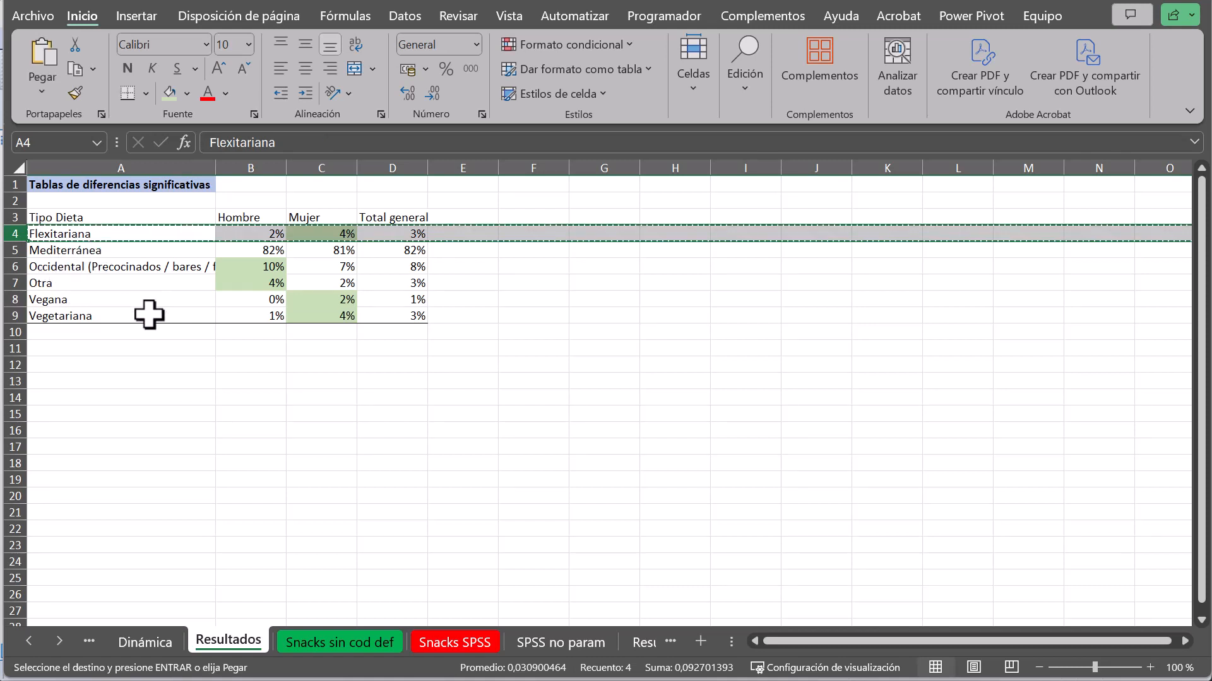
{"action": "left_click", "coordinate": [13, 299]}
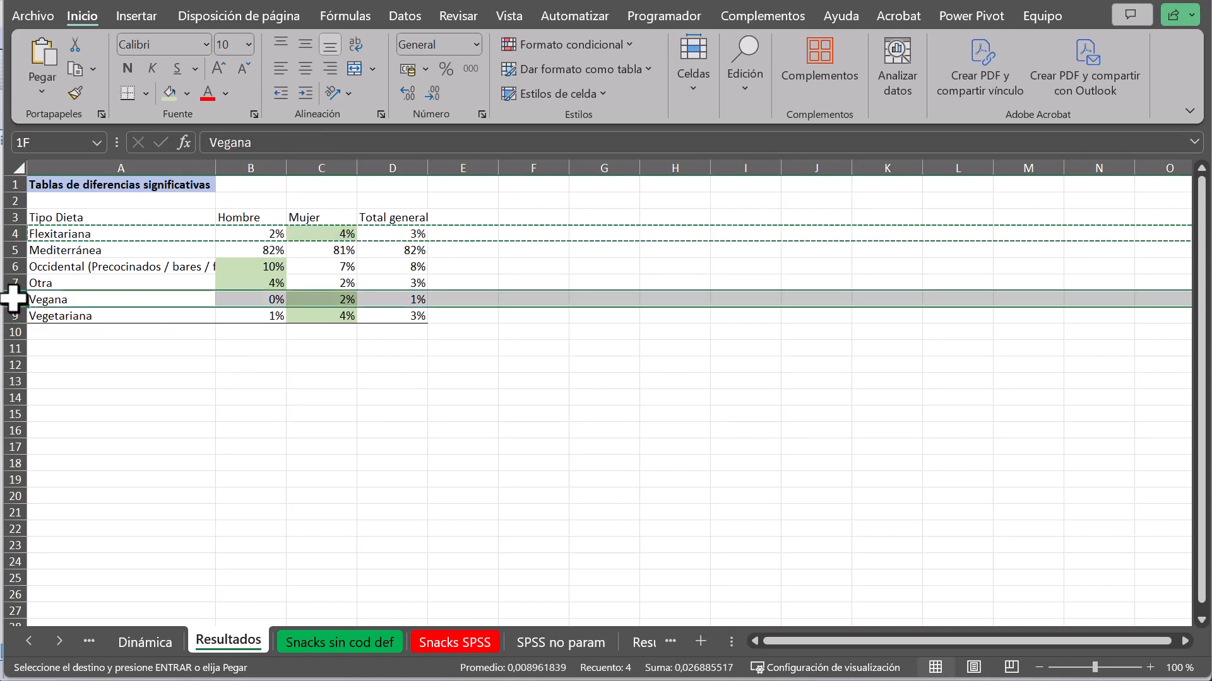
{"action": "right_click", "coordinate": [13, 300]}
{"action": "left_click", "coordinate": [107, 487]}
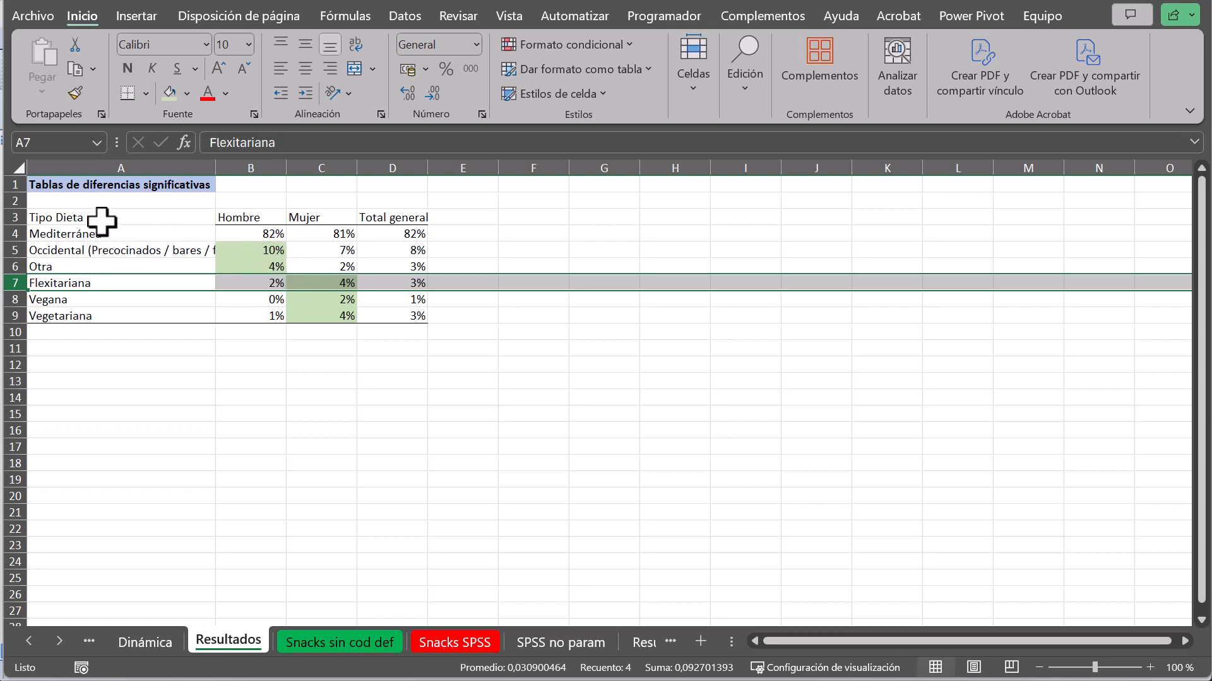
- Insert a 100% stacked column chart from A3:C9, with Hombre and Mujer as the columns and the diet types as series
{"action": "left_click_drag", "start_coordinate": [102, 218], "coordinate": [311, 310]}
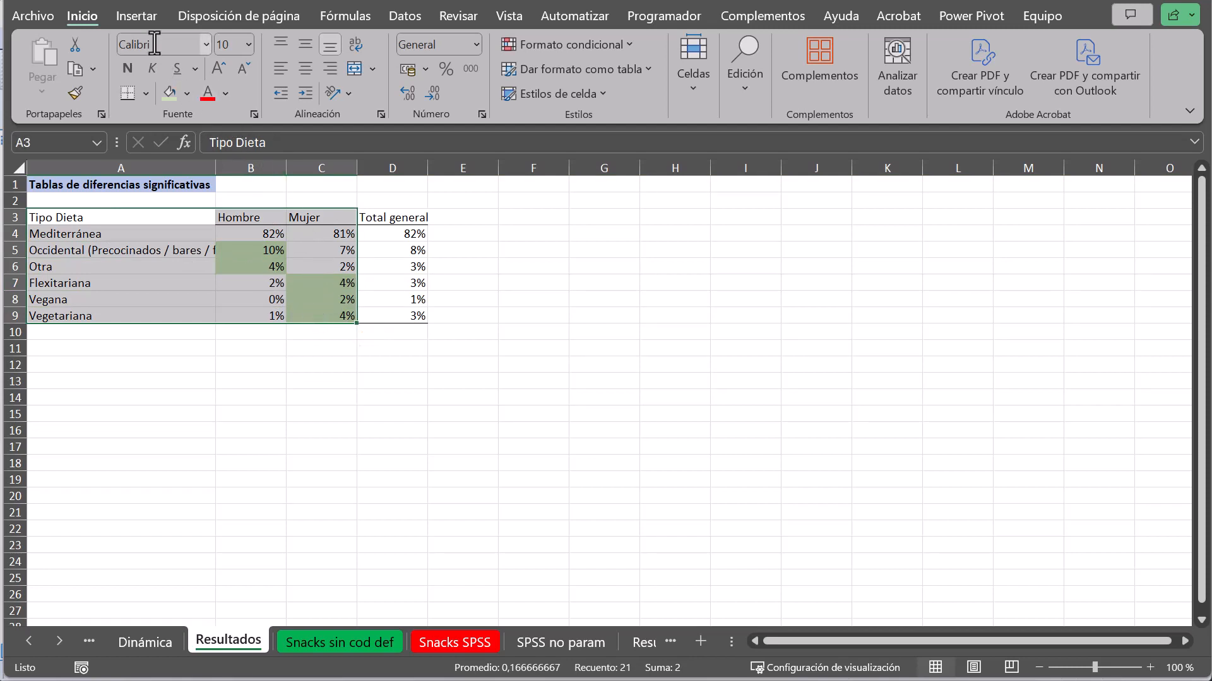
{"action": "left_click", "coordinate": [137, 13]}
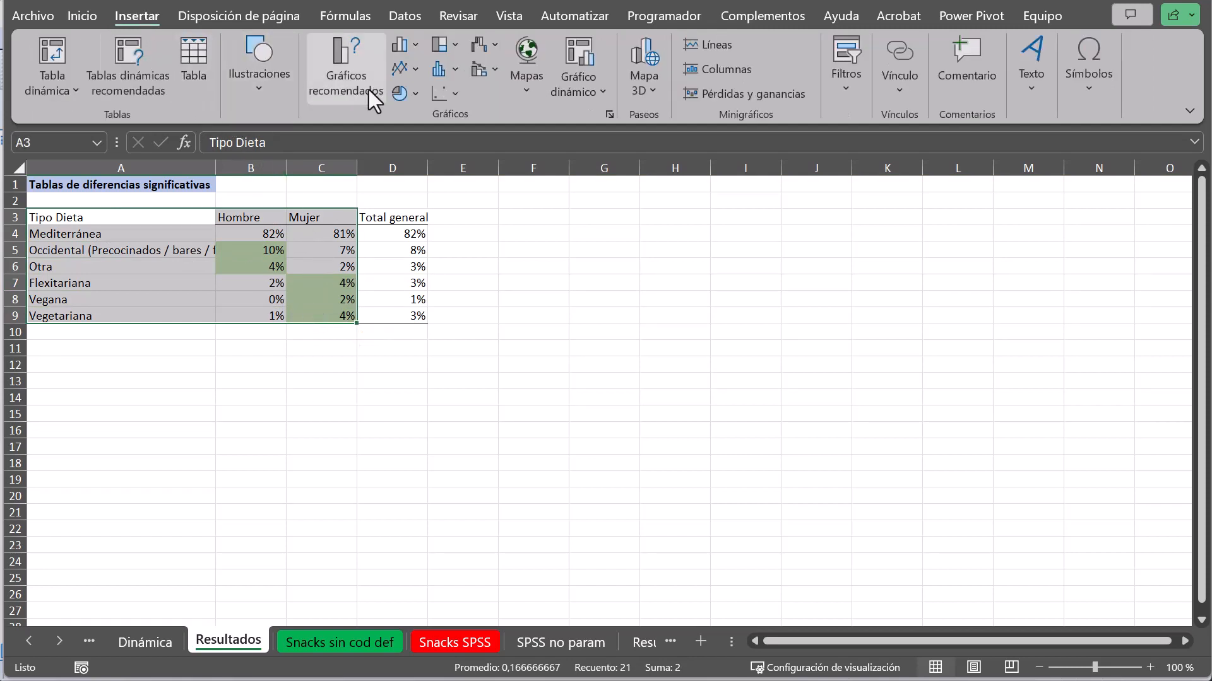
{"action": "left_click", "coordinate": [609, 114]}
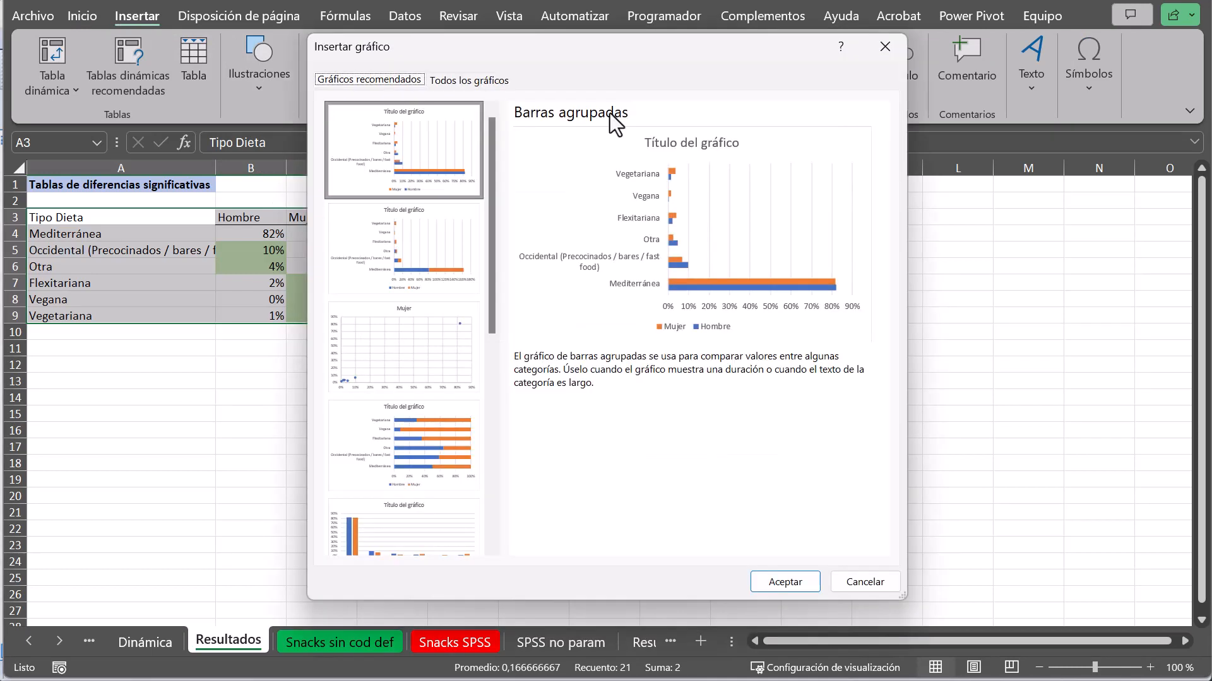
{"action": "left_click", "coordinate": [491, 82]}
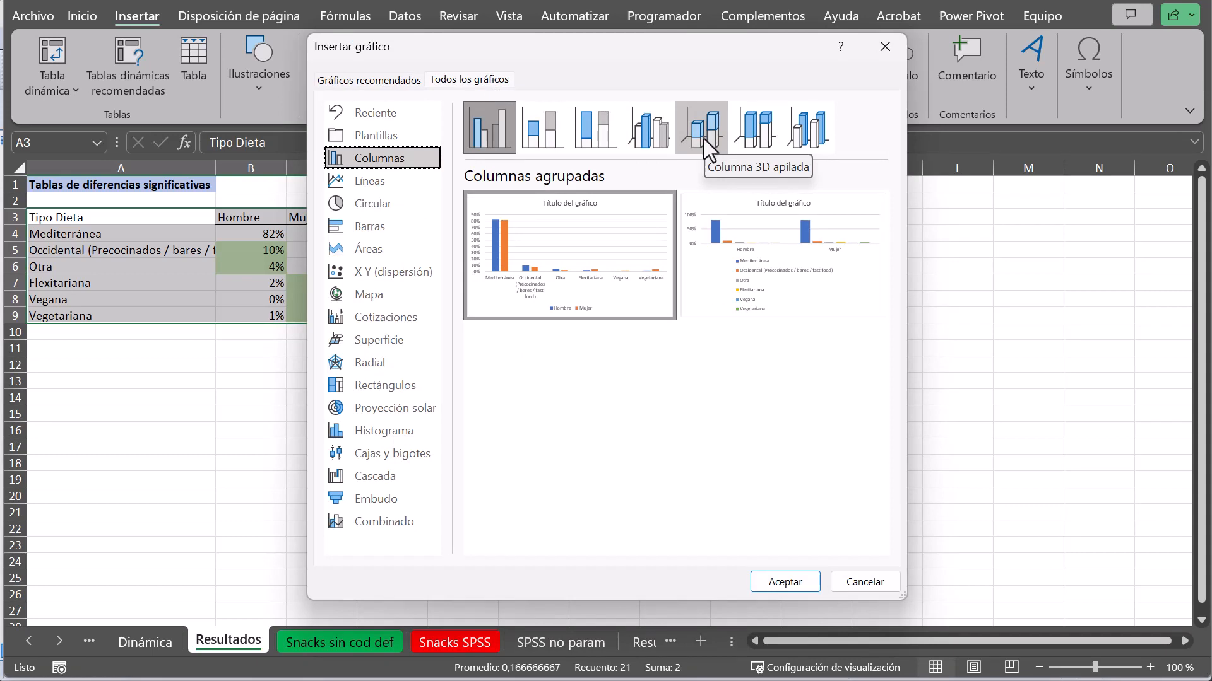
{"action": "left_click", "coordinate": [601, 141]}
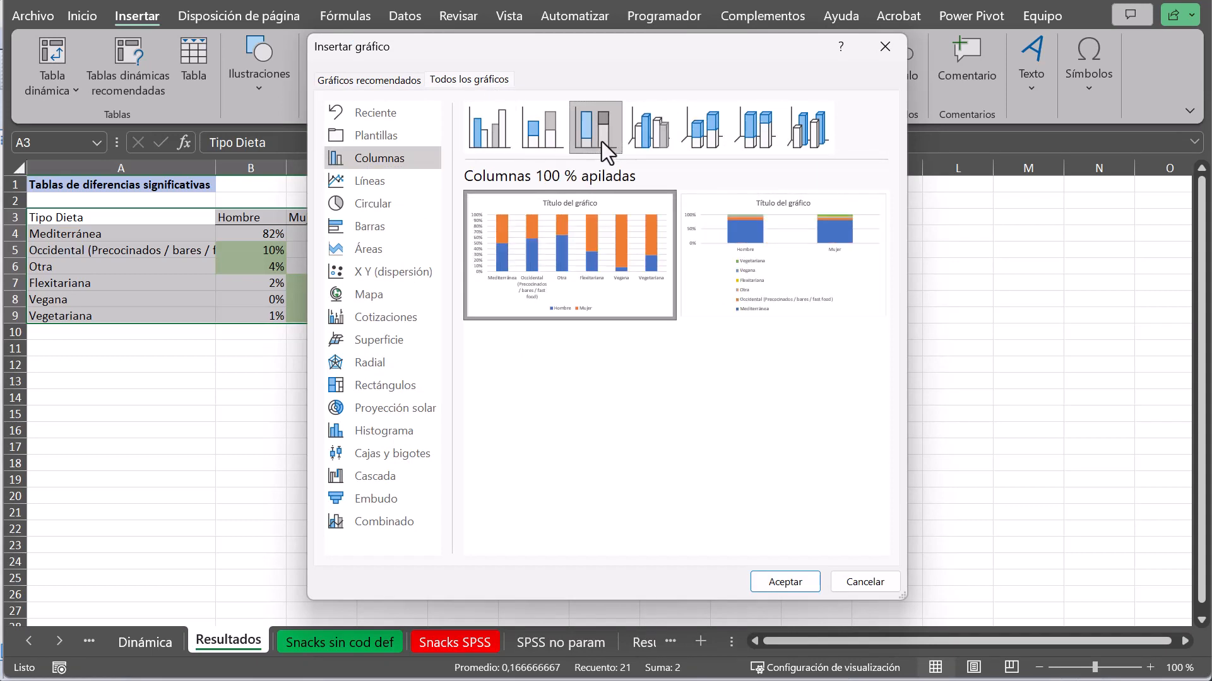
{"action": "mouse_move", "coordinate": [733, 236]}
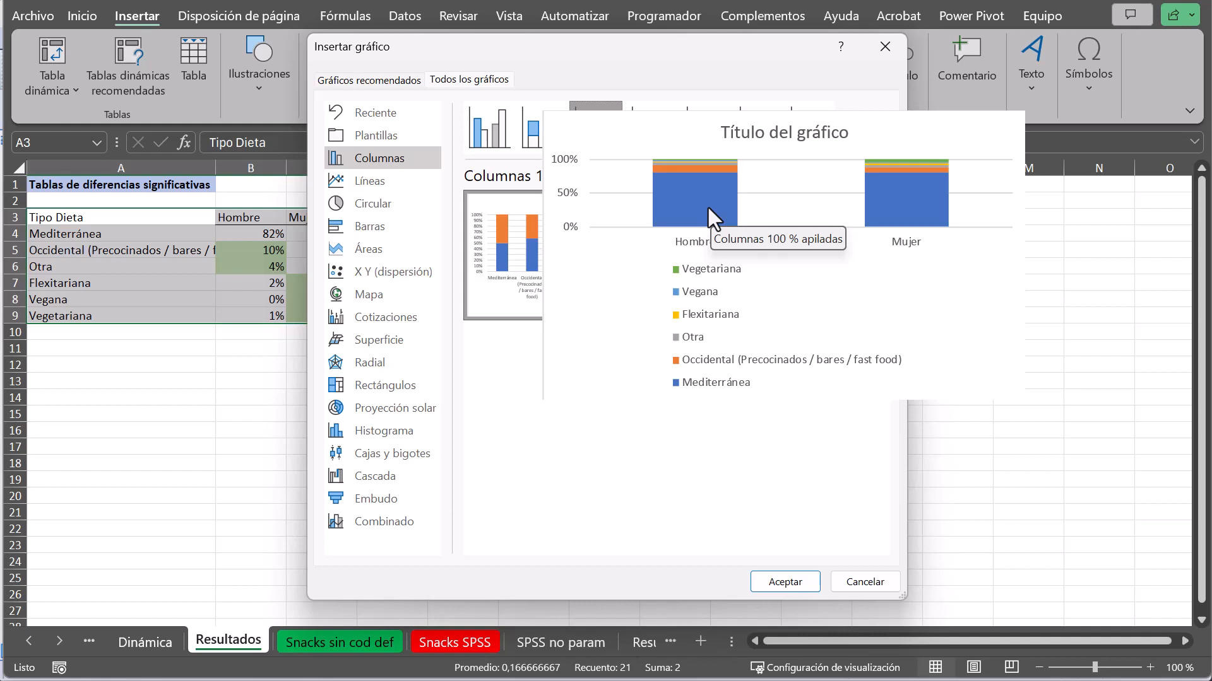
{"action": "left_click", "coordinate": [795, 586]}
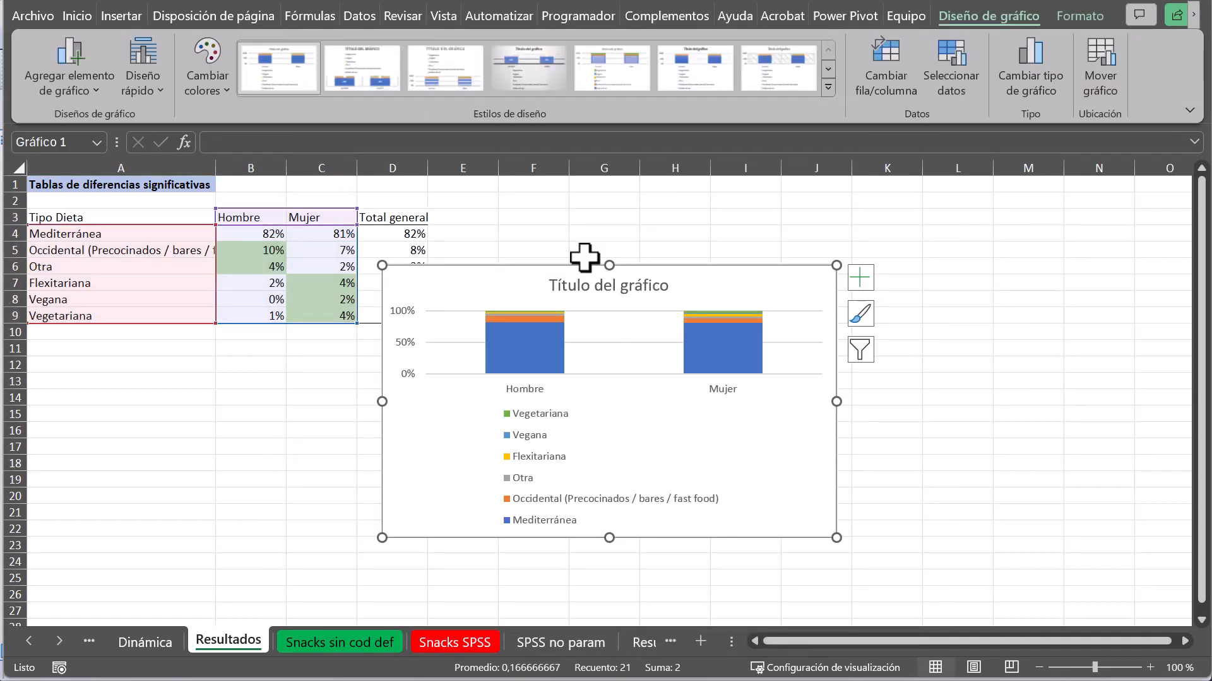
- Move the chart to the empty area beside the table and set its legend position to the right
{"action": "left_click_drag", "start_coordinate": [581, 264], "coordinate": [674, 207]}
{"action": "right_click", "coordinate": [621, 398]}
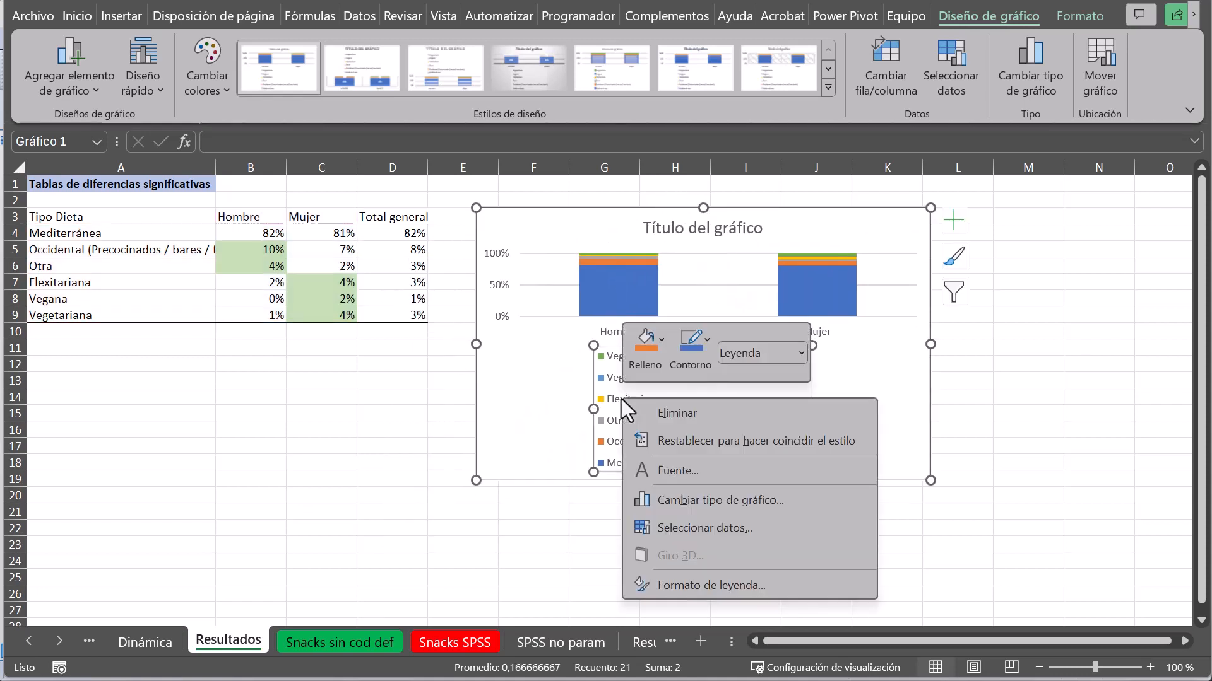
{"action": "left_click", "coordinate": [690, 587]}
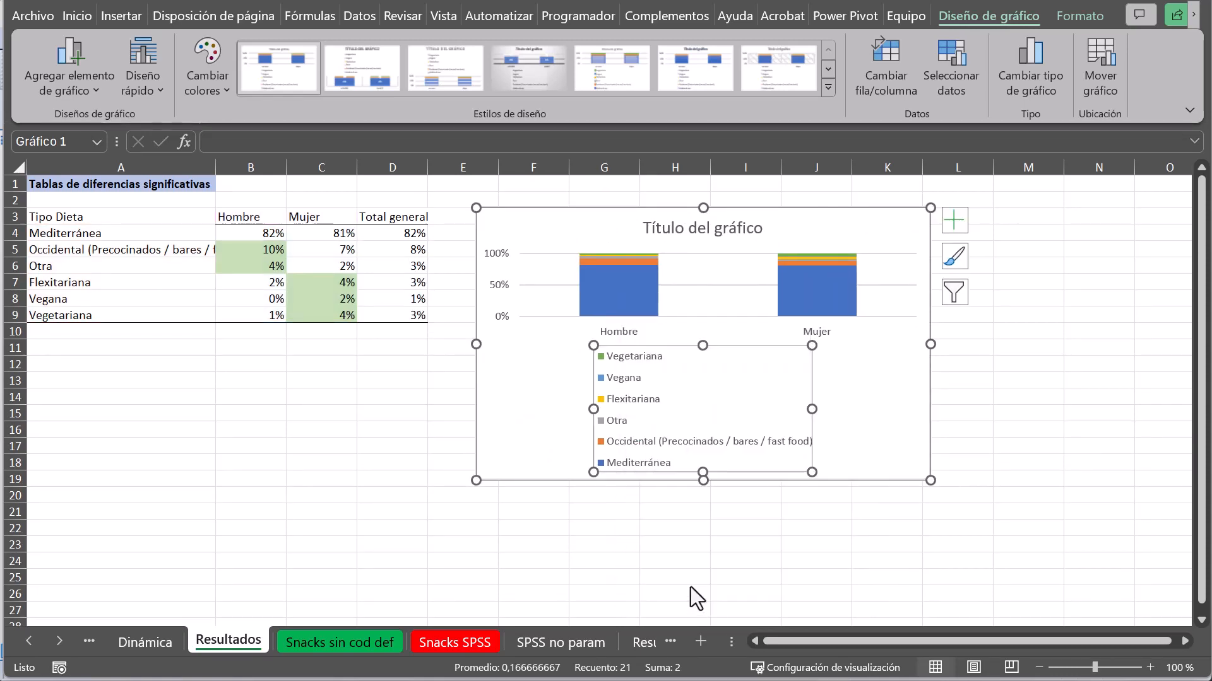
{"action": "left_click", "coordinate": [968, 408]}
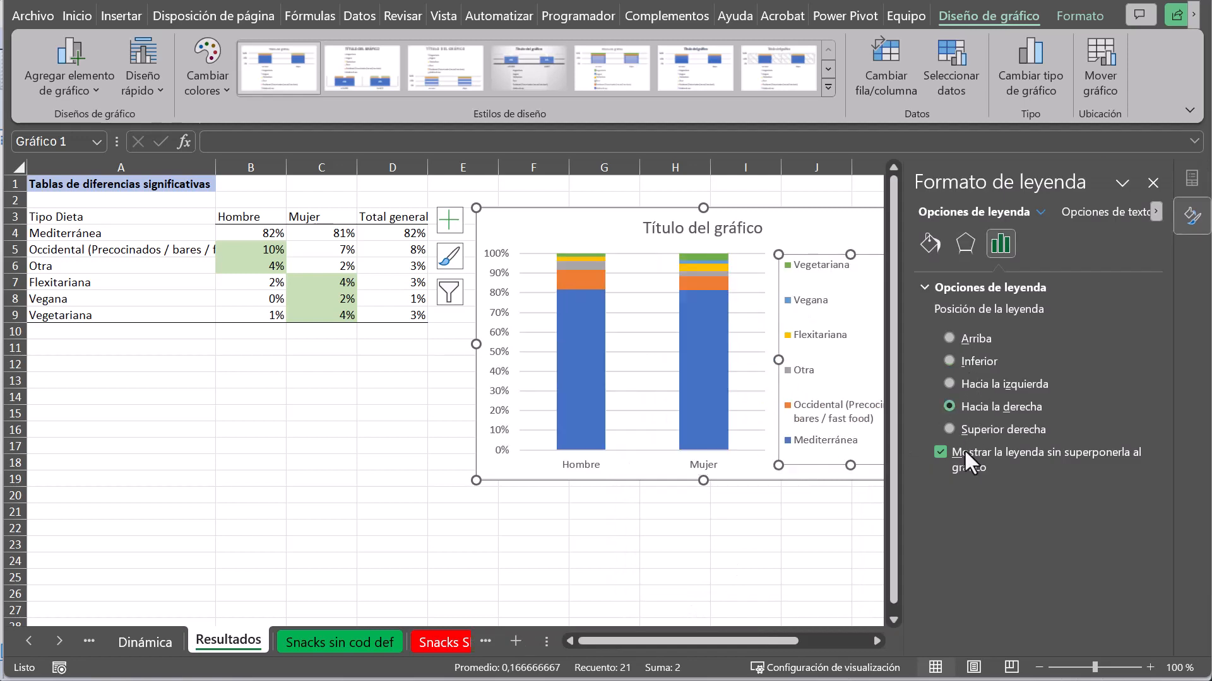
{"action": "left_click", "coordinate": [1153, 182]}
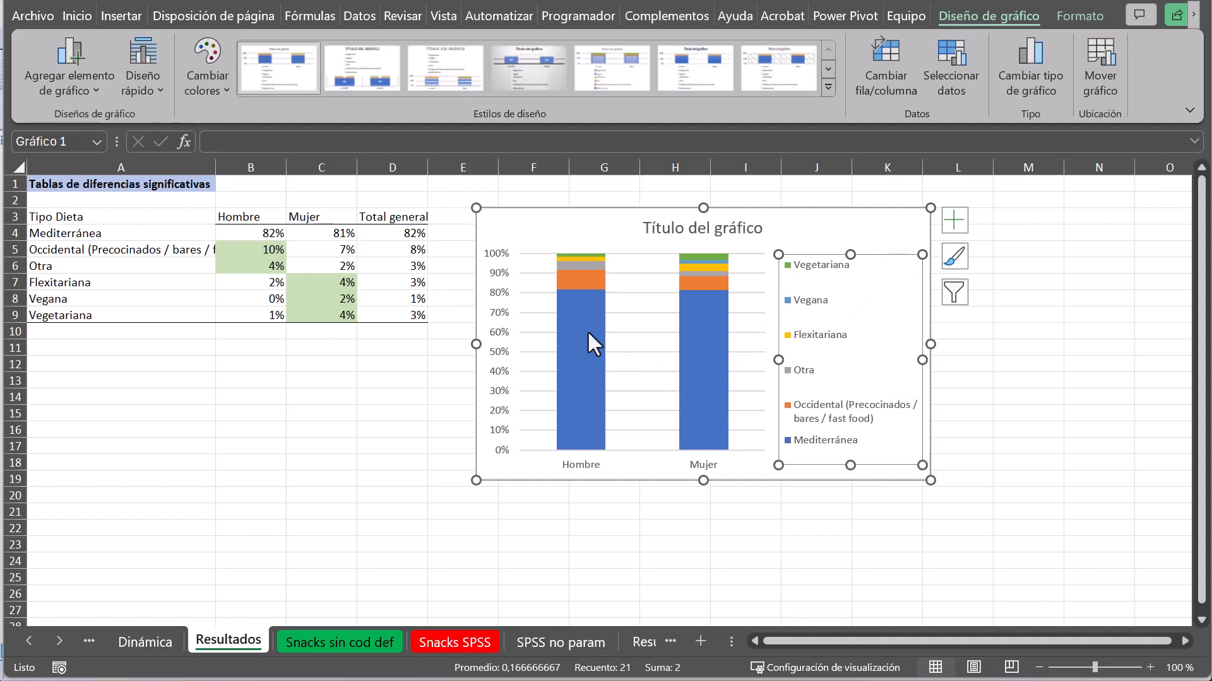
- Fill the Mediterránea series in the chart with a very light grey
{"action": "mouse_move", "coordinate": [562, 330]}
{"action": "left_click", "coordinate": [586, 369]}
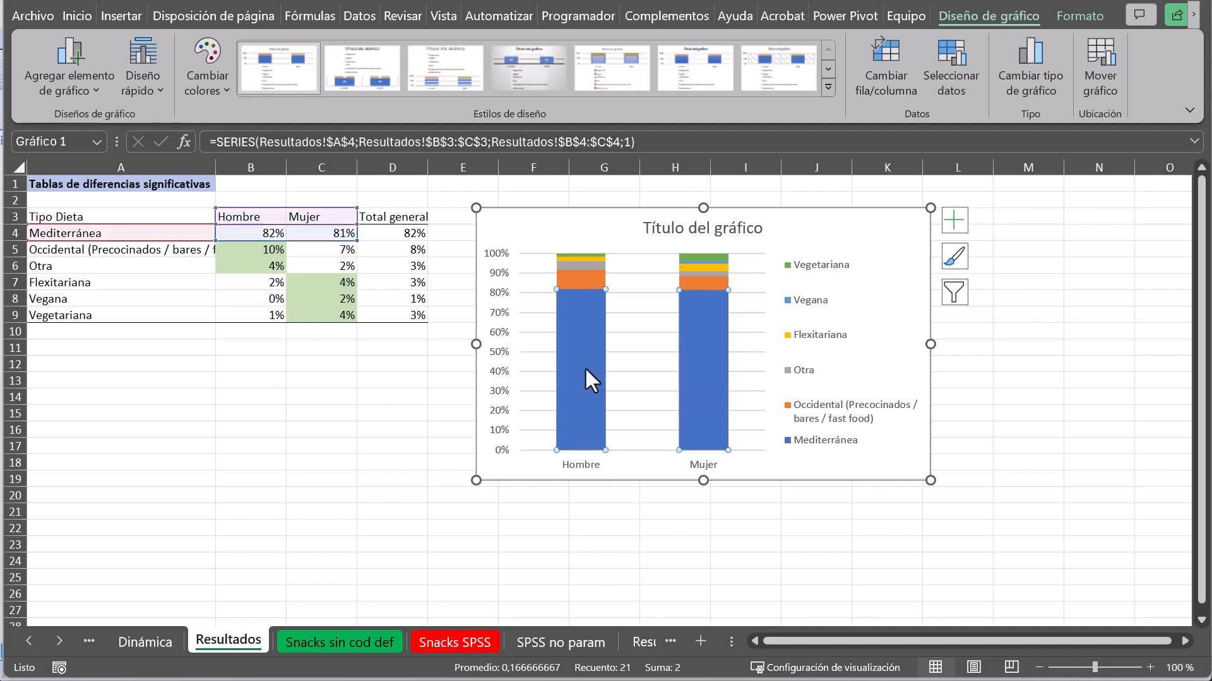
{"action": "right_click", "coordinate": [585, 369]}
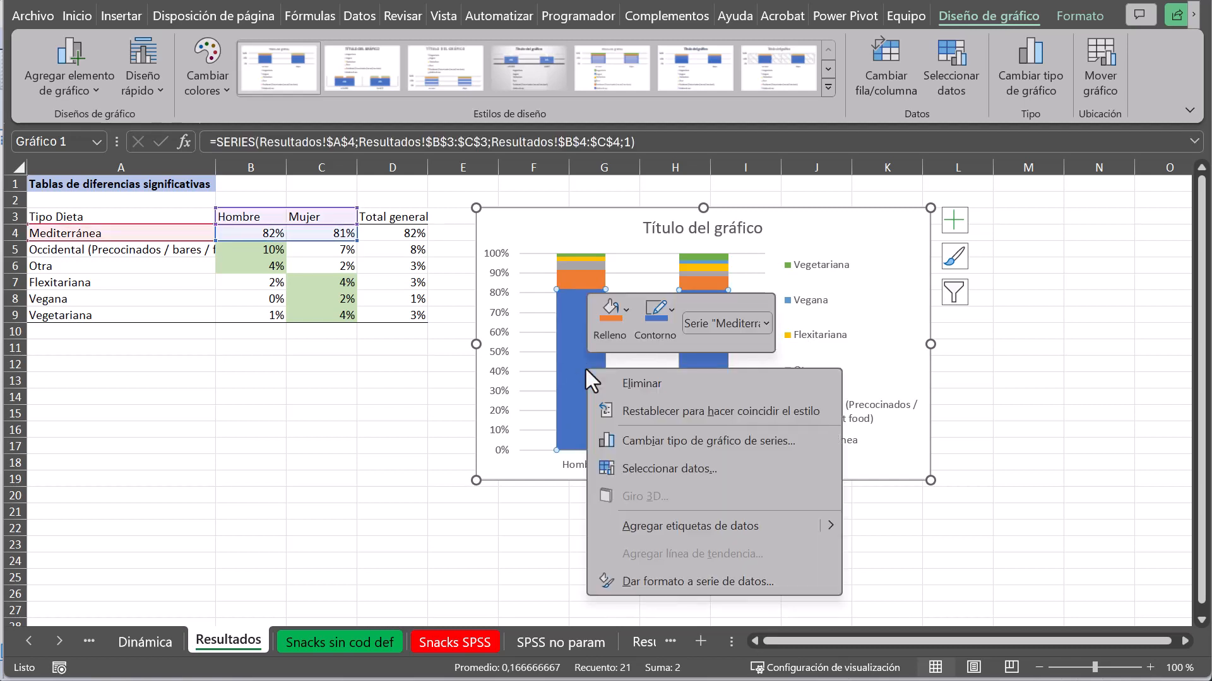
{"action": "left_click", "coordinate": [612, 310]}
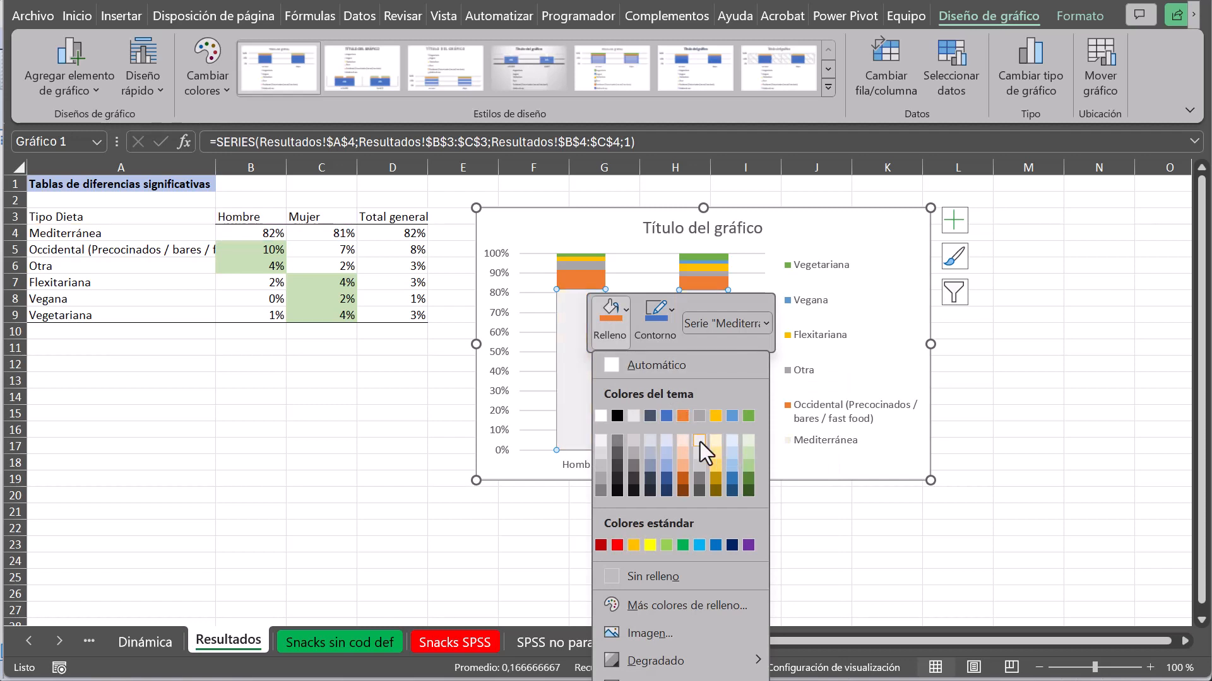
{"action": "left_click", "coordinate": [699, 442]}
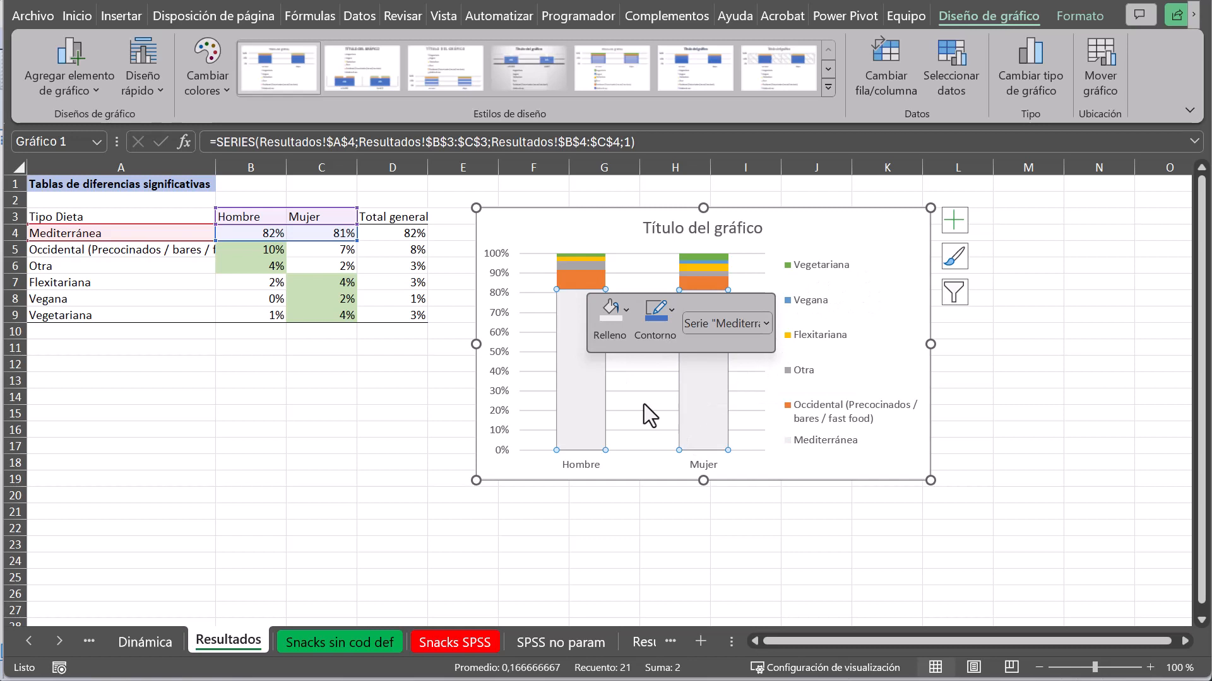
- Set the minimum bound of the chart's vertical axis to 0,7
{"action": "right_click", "coordinate": [499, 321]}
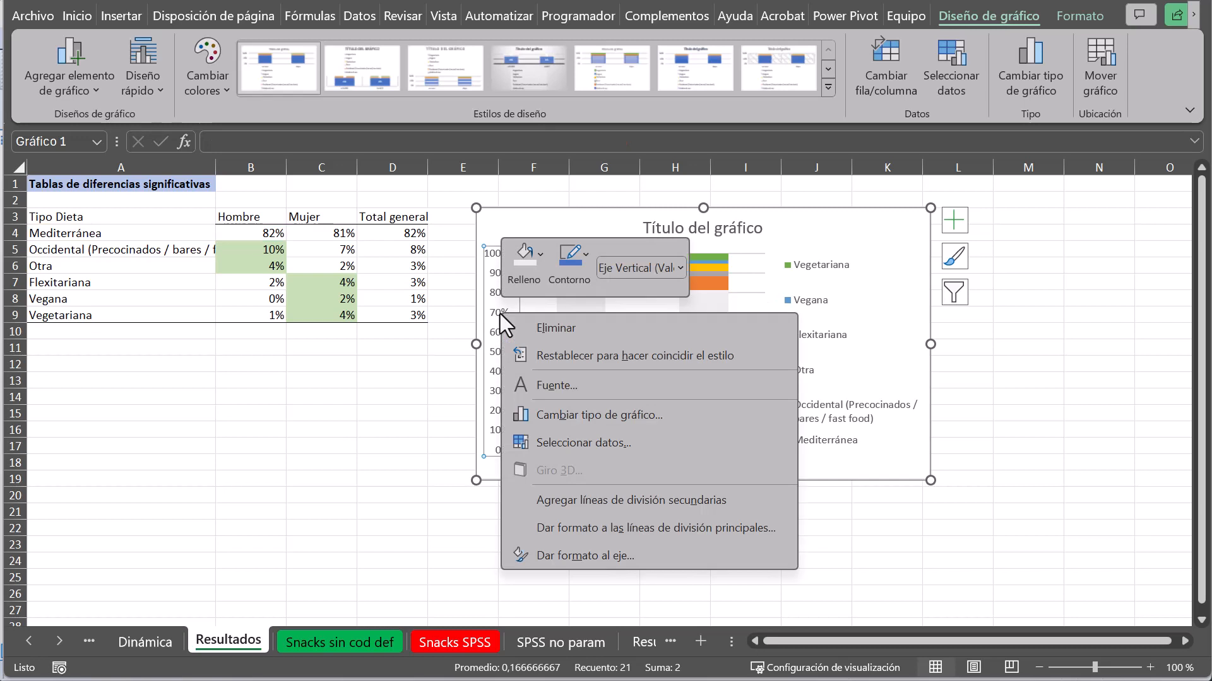
{"action": "left_click", "coordinate": [599, 557]}
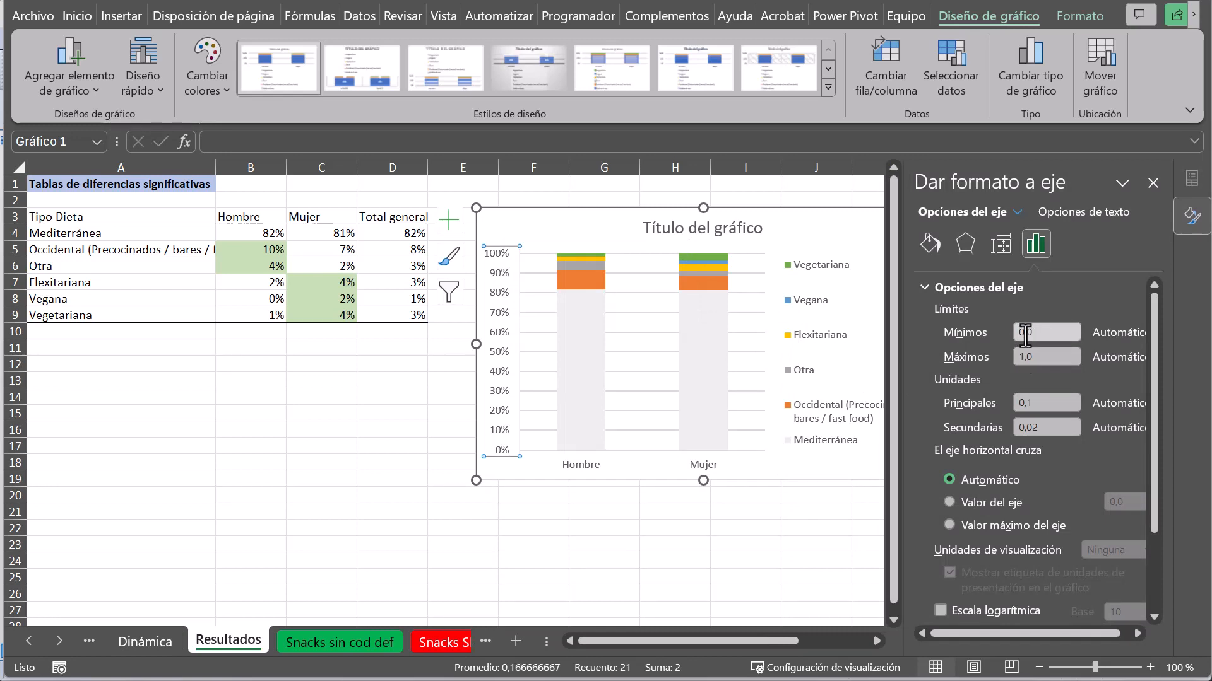
{"action": "left_click", "coordinate": [1025, 333]}
{"action": "left_click", "coordinate": [1038, 357]}
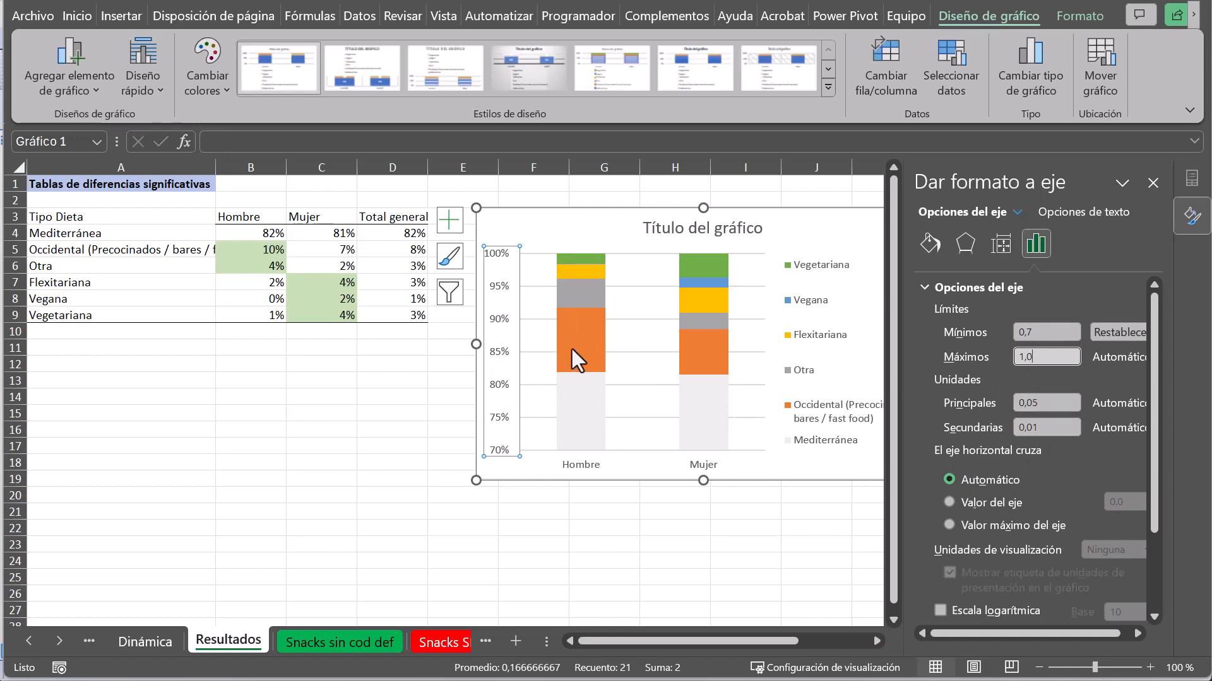
- Fill the Vegana series in the chart with a light green
{"action": "mouse_move", "coordinate": [581, 351]}
{"action": "mouse_move", "coordinate": [707, 300]}
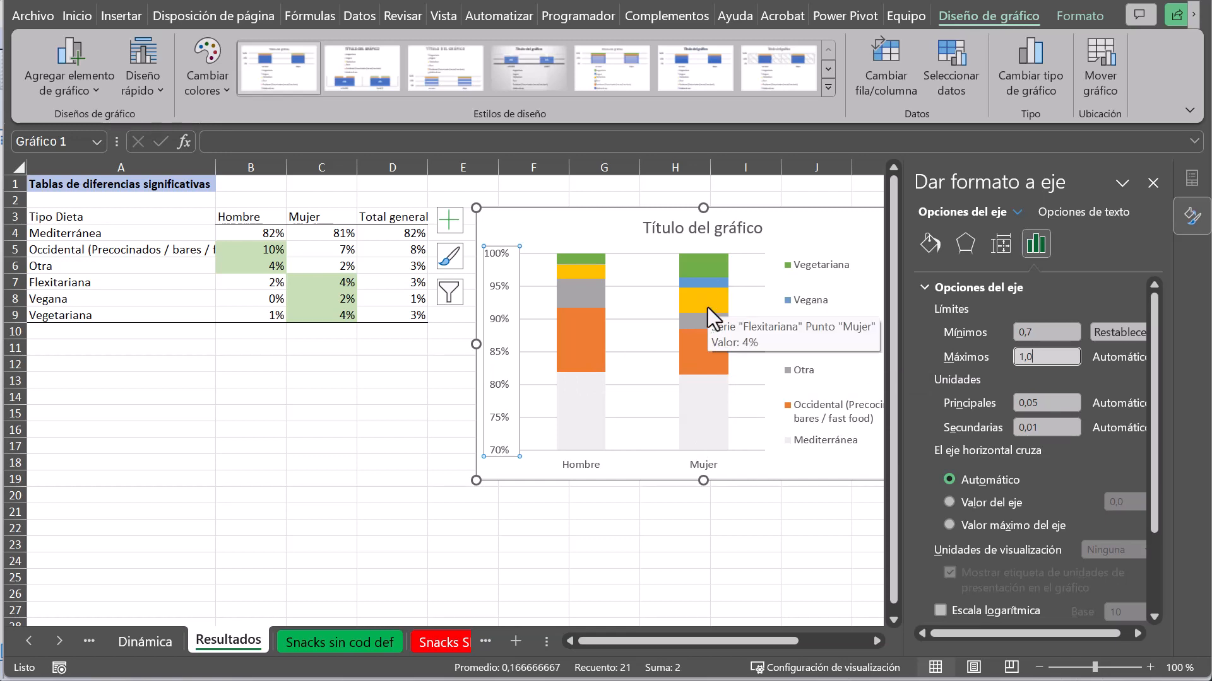
{"action": "left_click", "coordinate": [702, 267]}
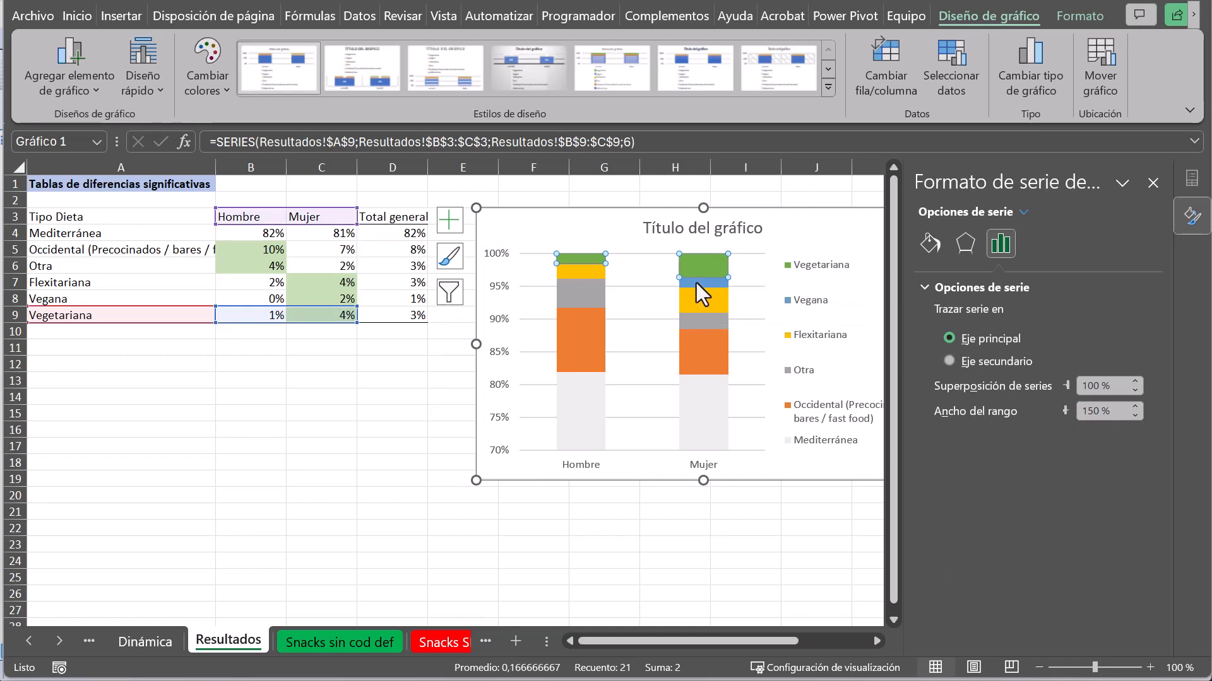
{"action": "left_click", "coordinate": [696, 282]}
{"action": "right_click", "coordinate": [695, 281]}
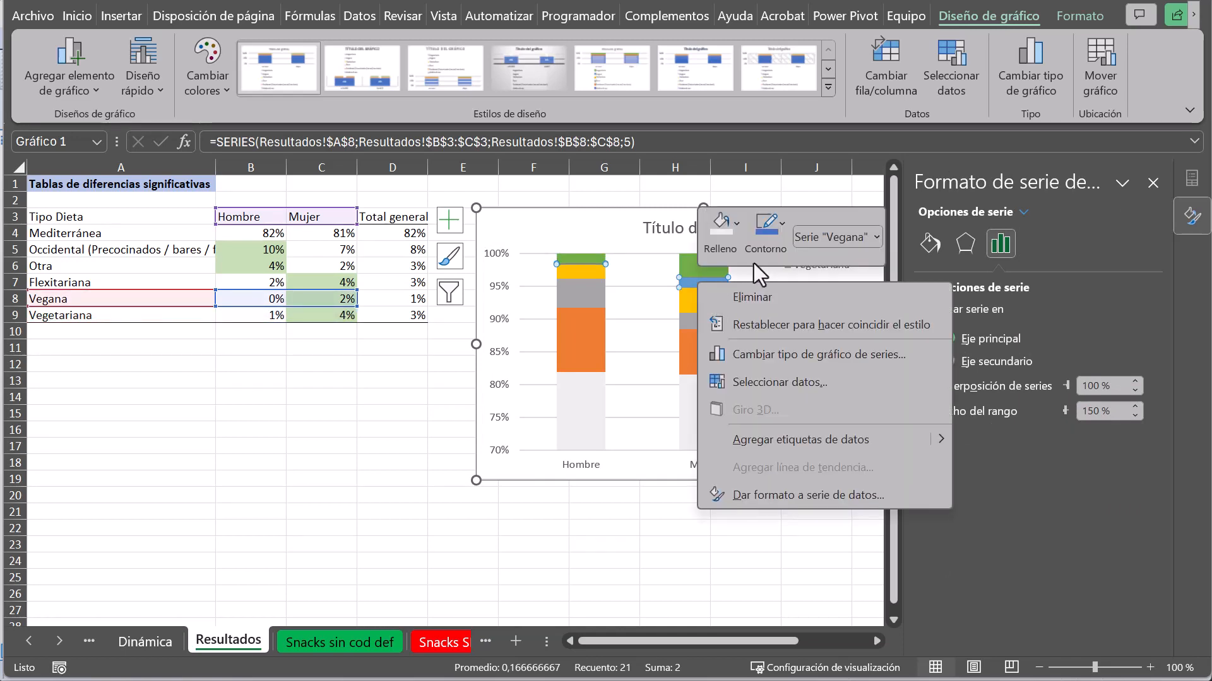
{"action": "left_click", "coordinate": [724, 237]}
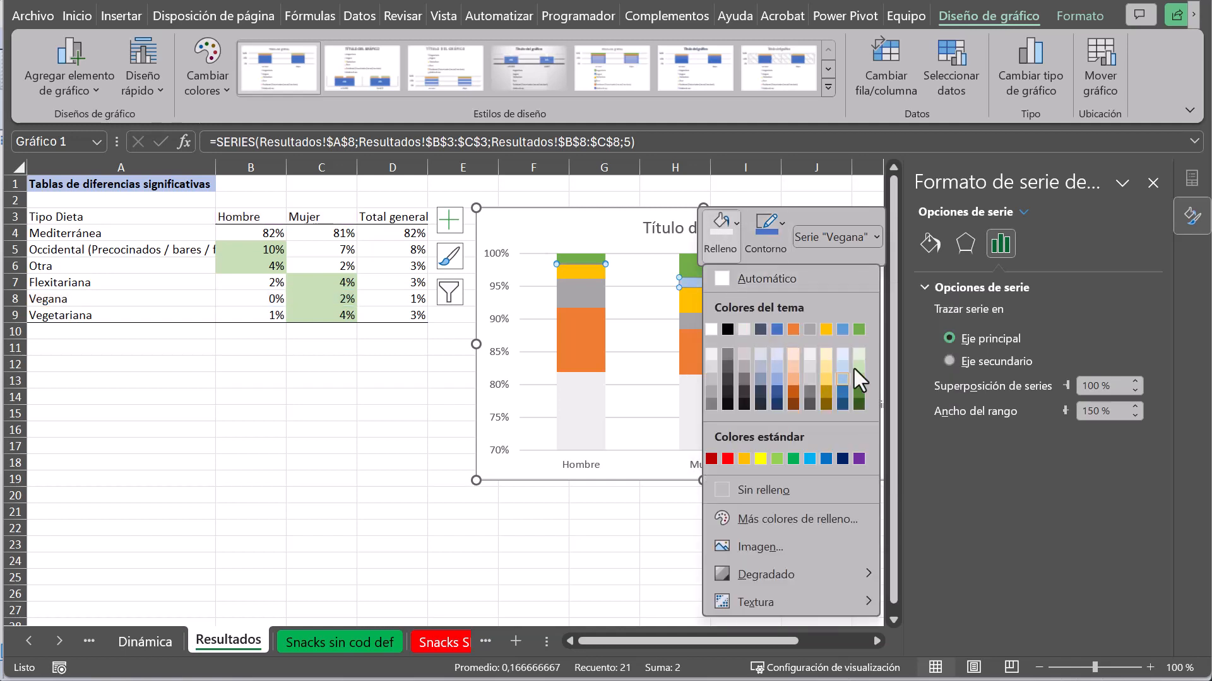
{"action": "left_click", "coordinate": [858, 366]}
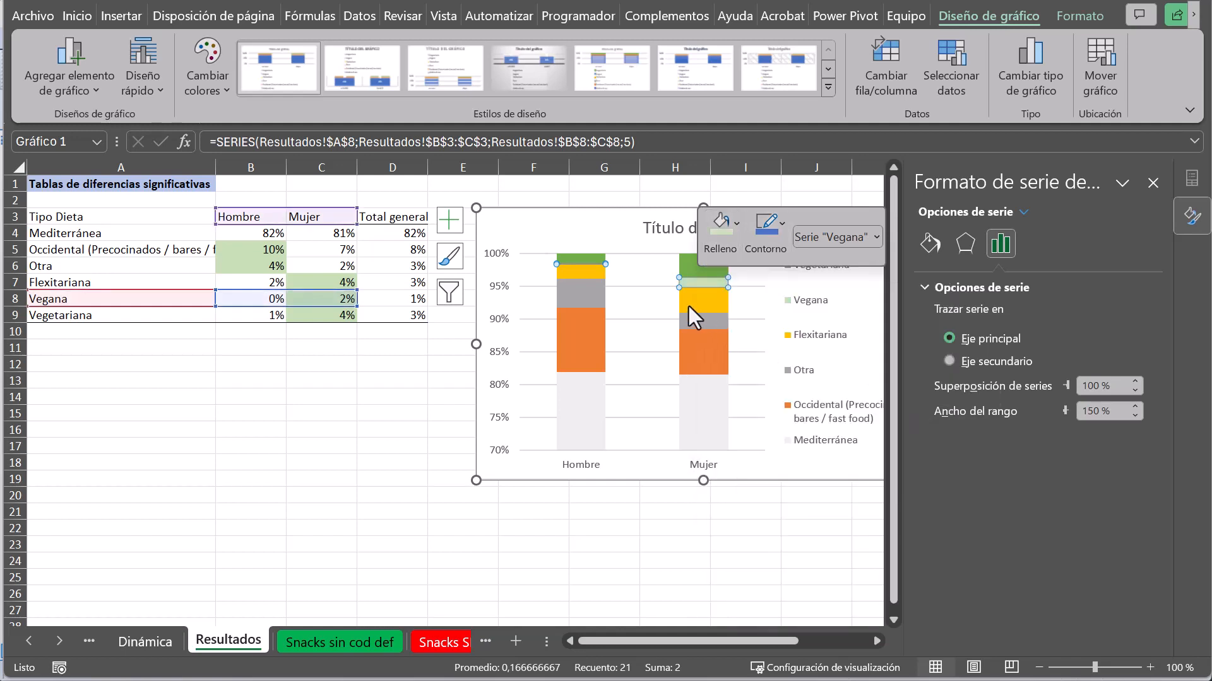
- Fill the Otra series in the chart with a dark grey
{"action": "left_click", "coordinate": [688, 306]}
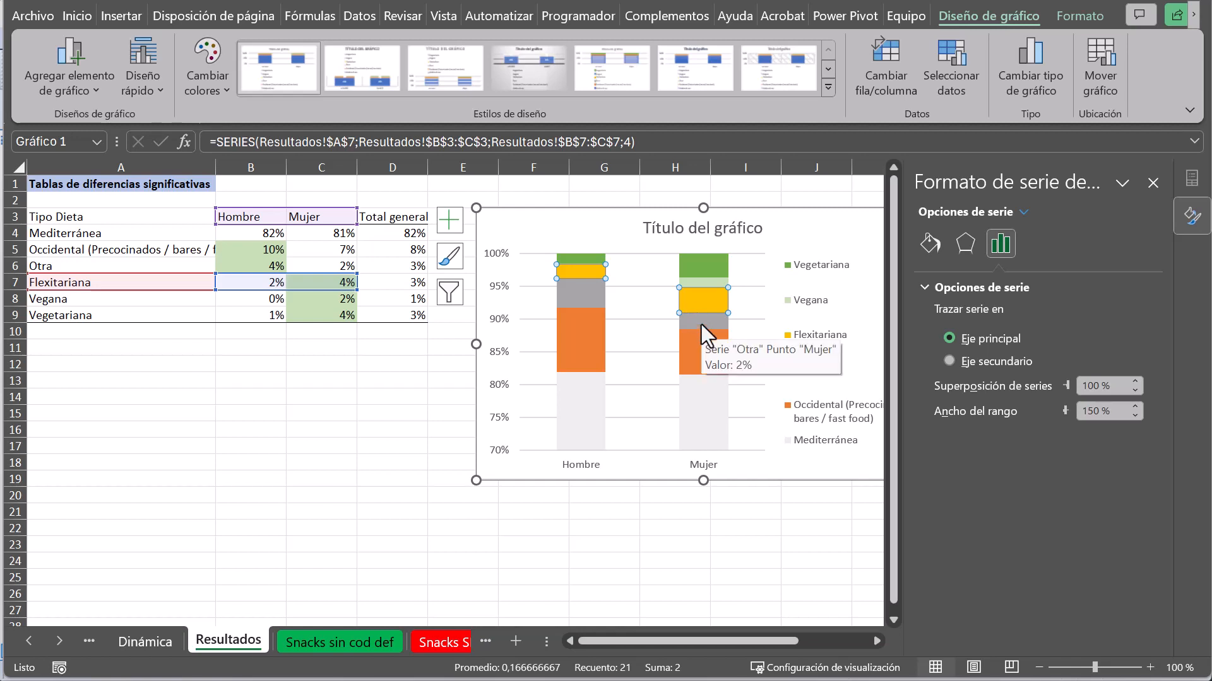
{"action": "left_click", "coordinate": [700, 324]}
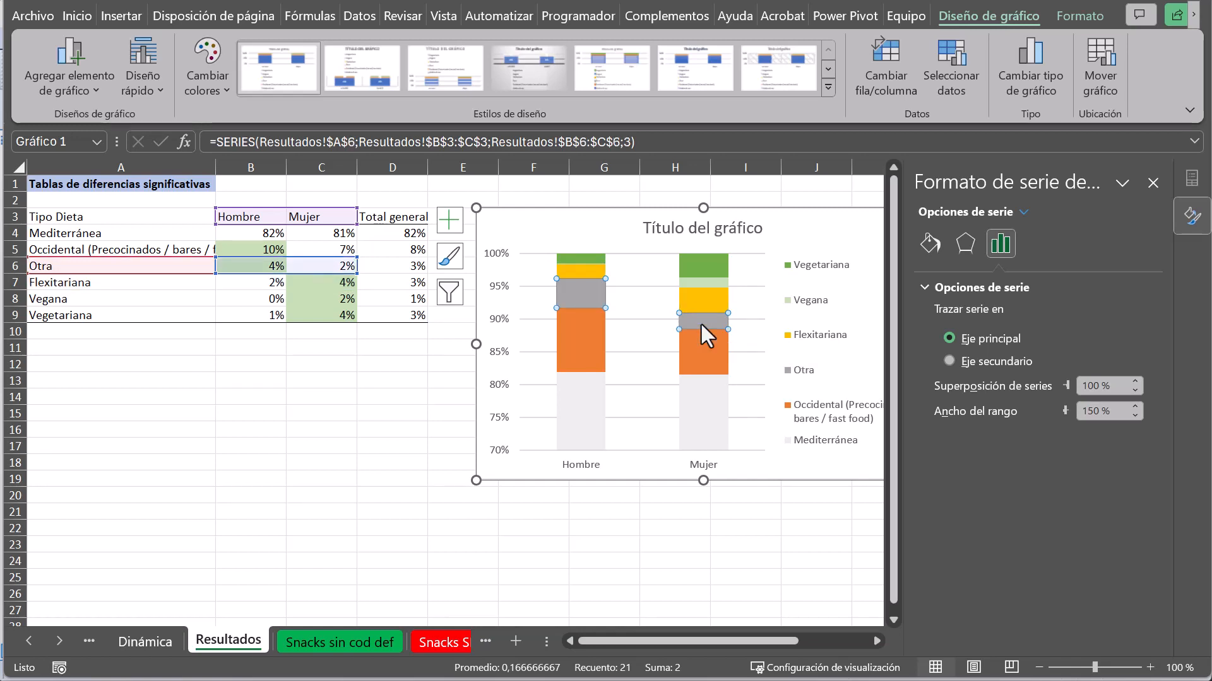
{"action": "right_click", "coordinate": [702, 323]}
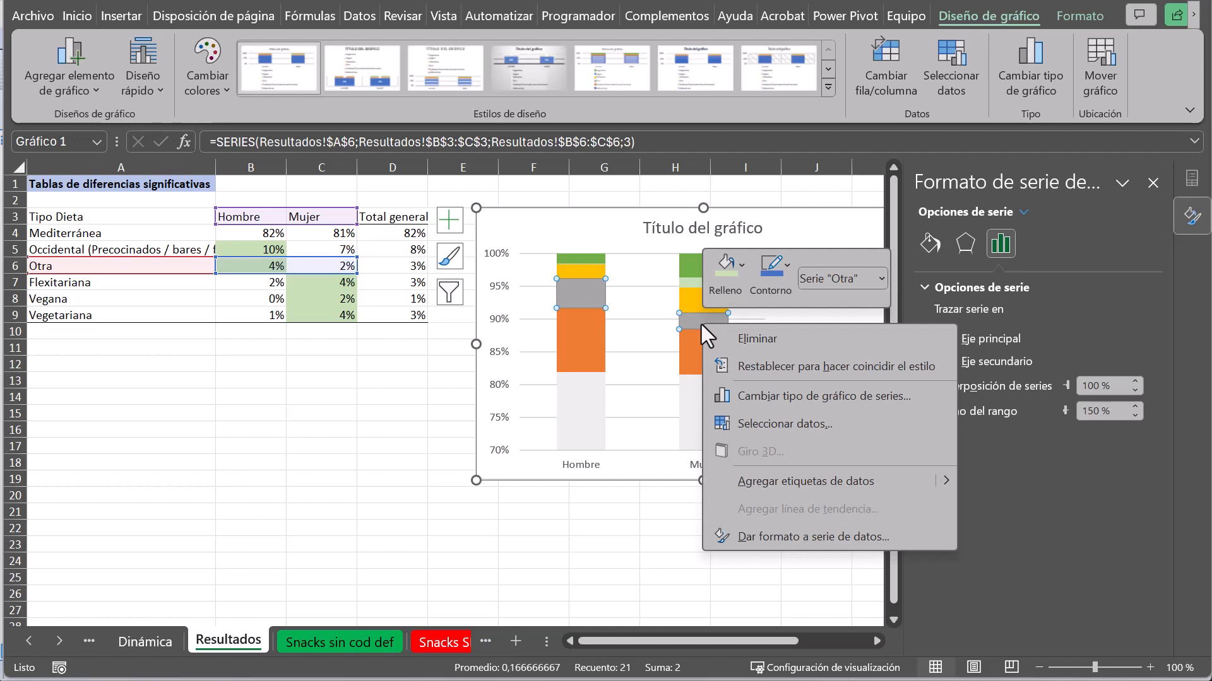
{"action": "left_click", "coordinate": [728, 271]}
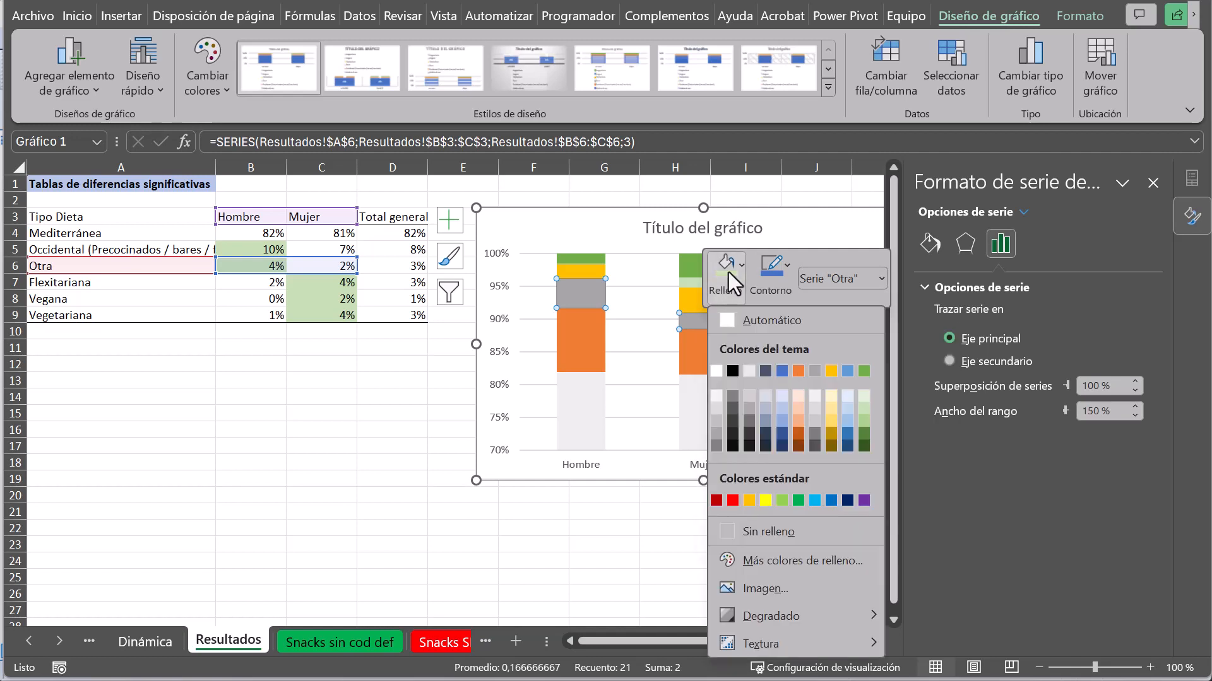
{"action": "left_click", "coordinate": [728, 415]}
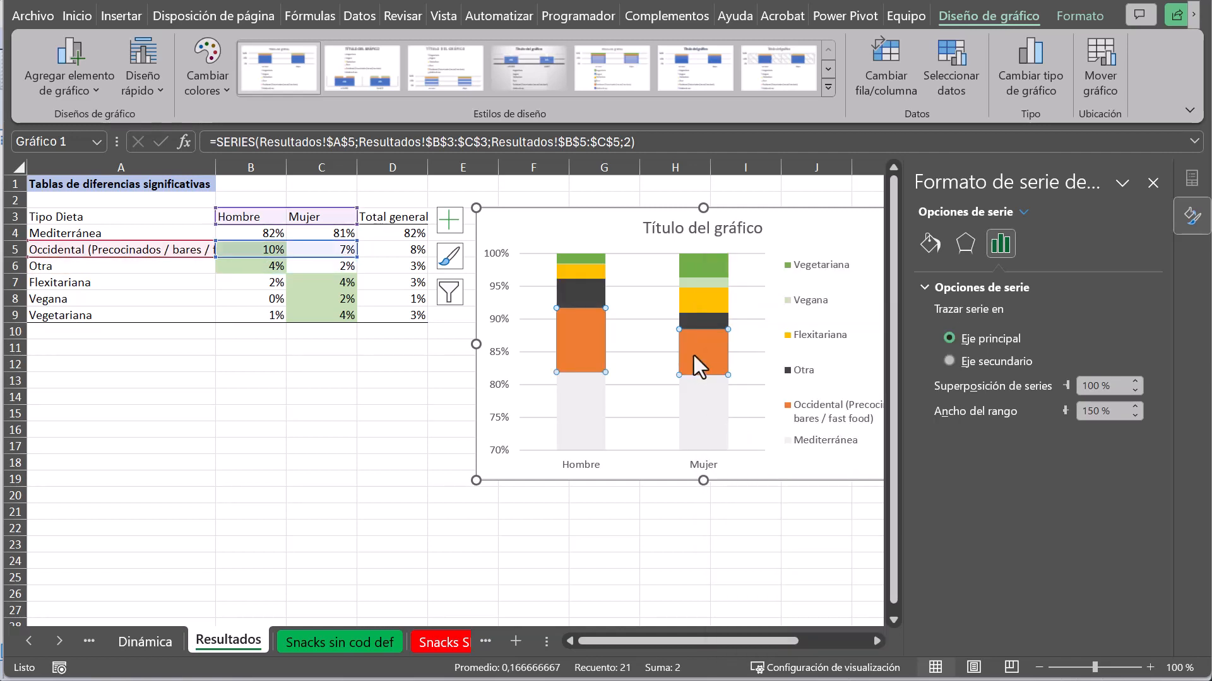
- Fill the Occidental series in the chart with red
{"action": "right_click", "coordinate": [695, 355]}
{"action": "left_click", "coordinate": [723, 287]}
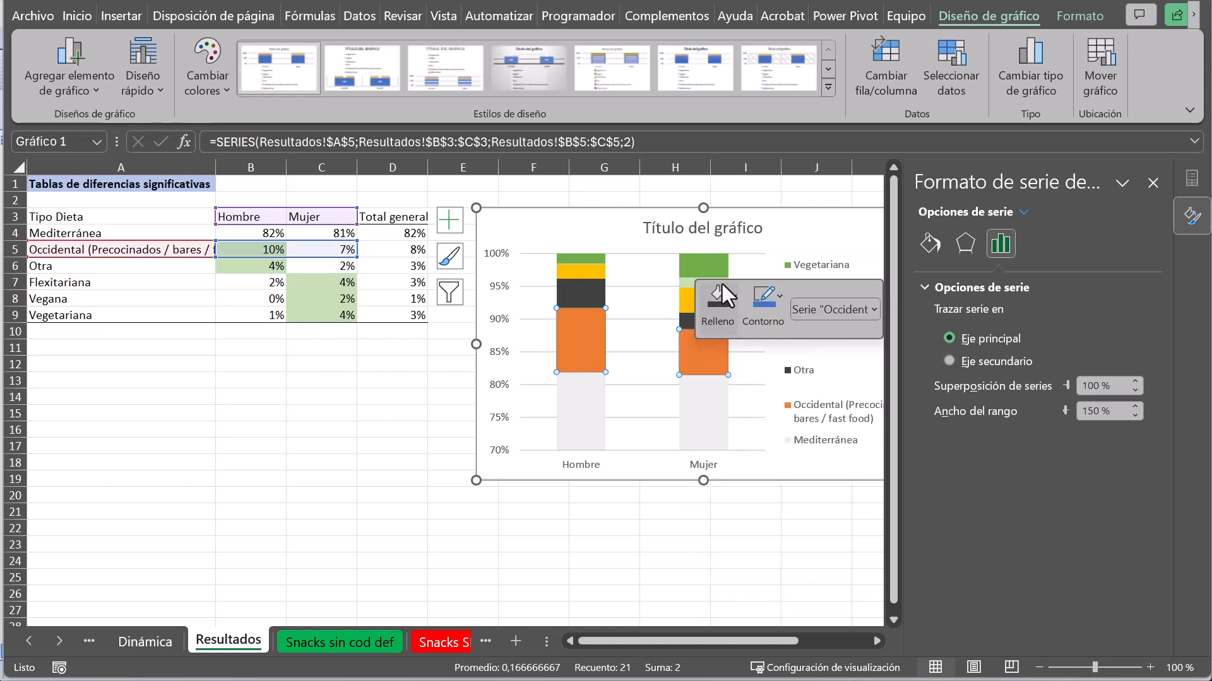
{"action": "left_click", "coordinate": [724, 531]}
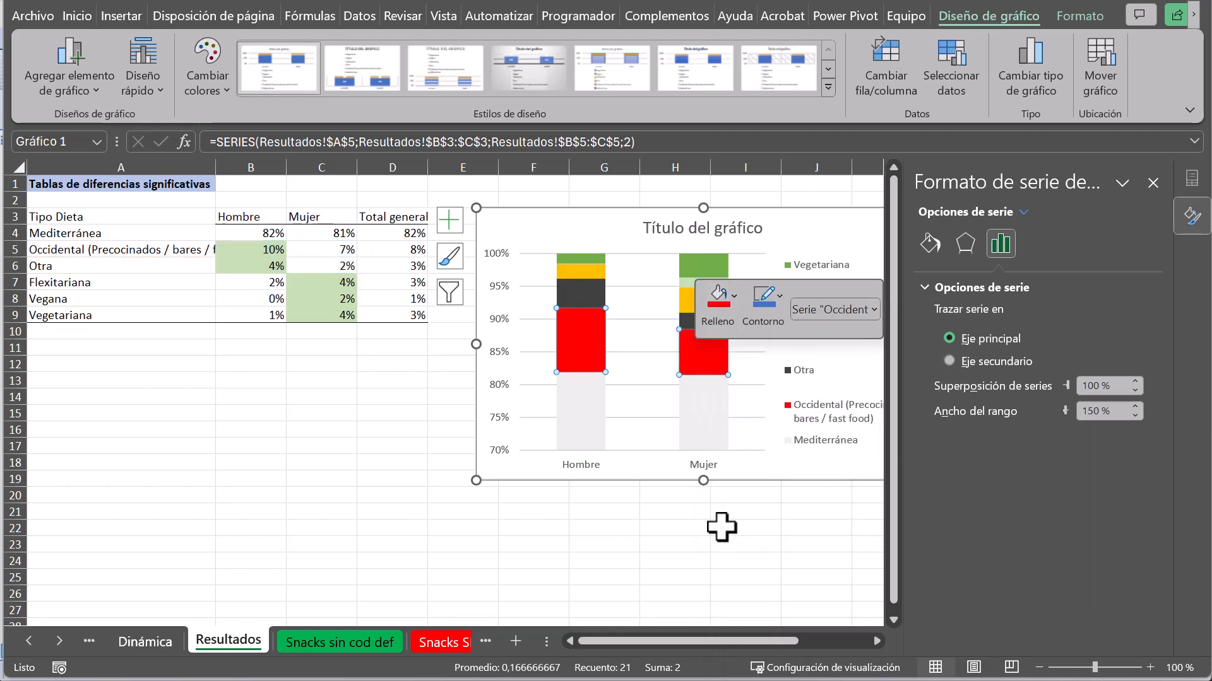
{"action": "left_click", "coordinate": [774, 470]}
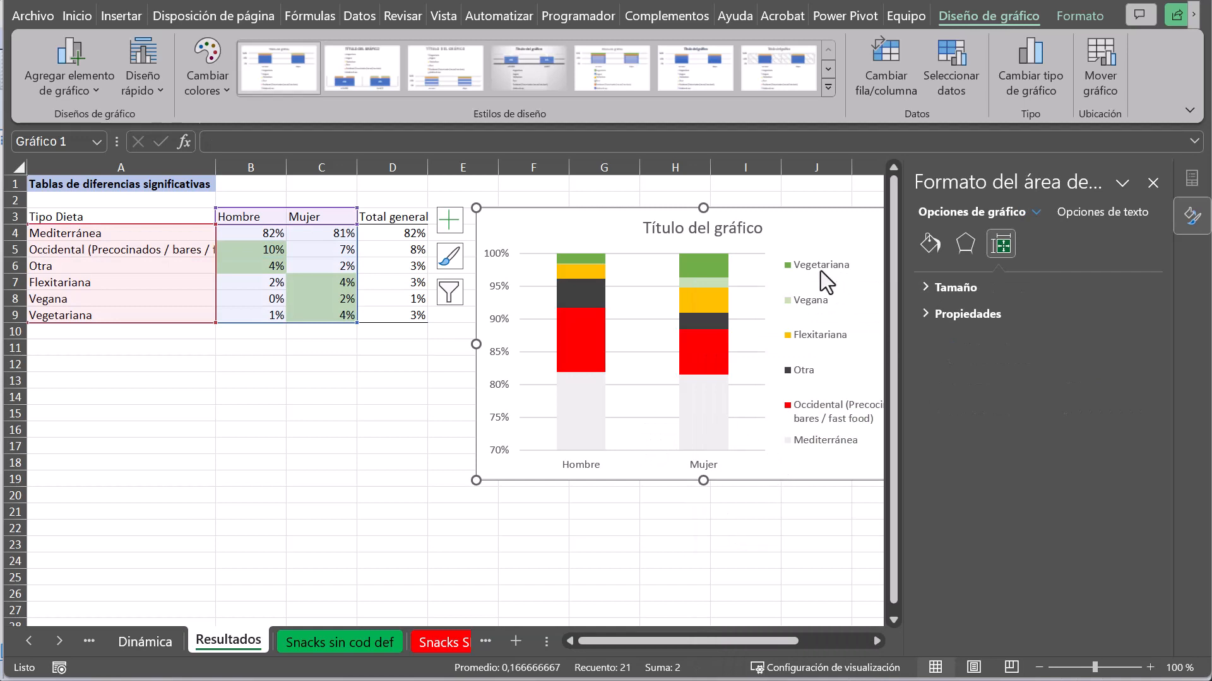
- Title the diet chart "Diferencias en dietas entre sexos" and close the chart formatting options
{"action": "left_click", "coordinate": [680, 236]}
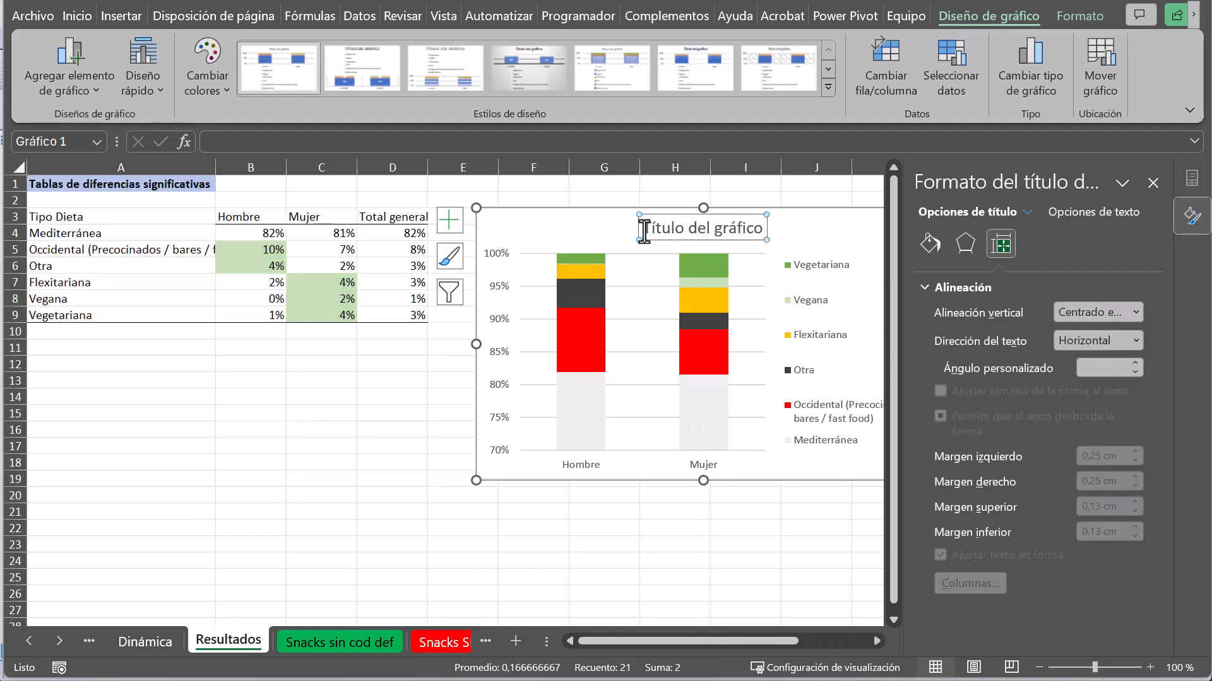
{"action": "left_click_drag", "start_coordinate": [641, 228], "coordinate": [771, 244]}
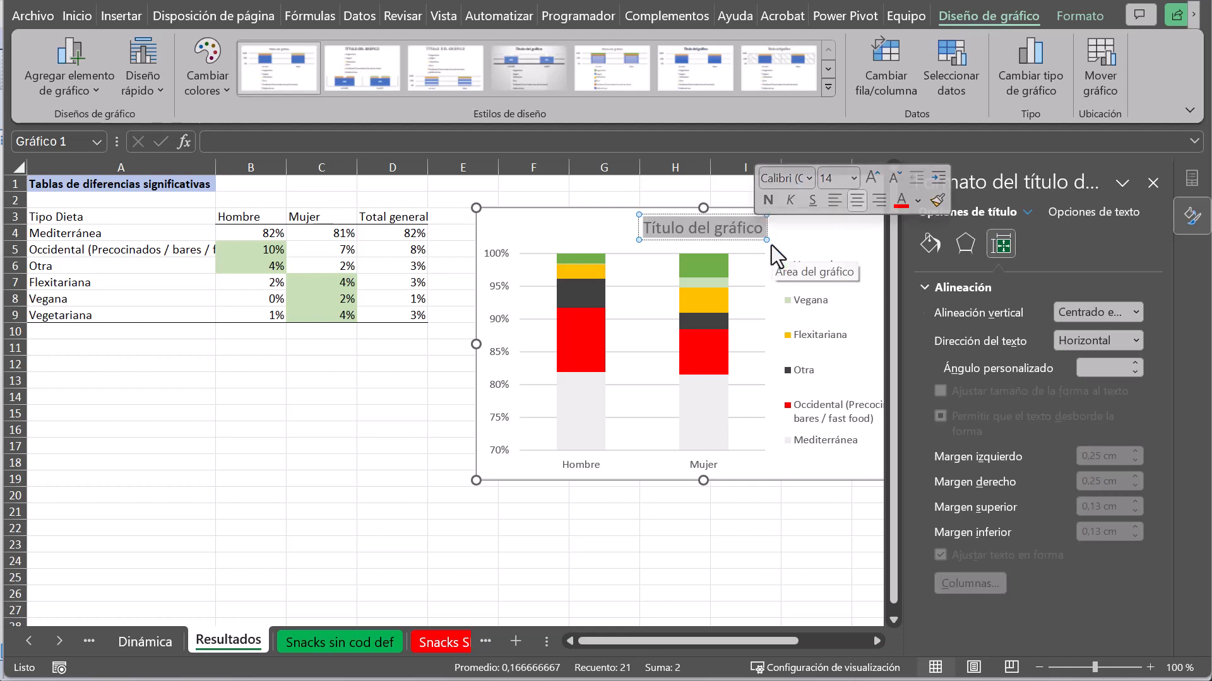
{"action": "type", "text": "Diferencias"}
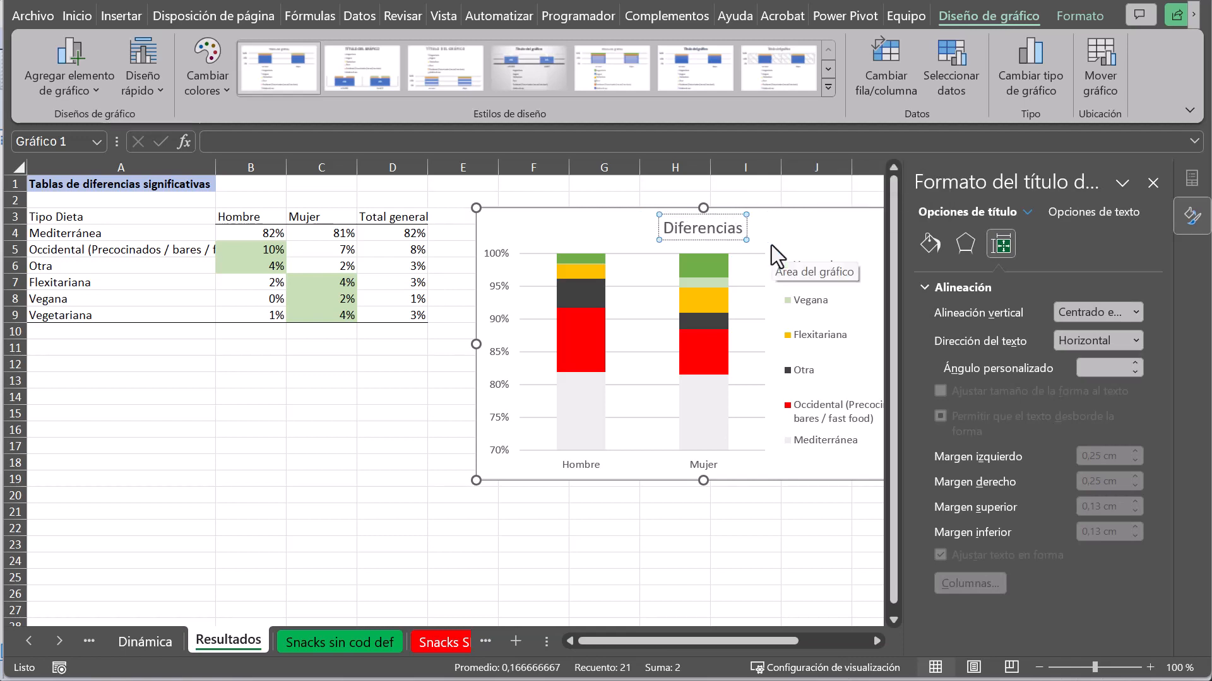
{"action": "type", "text": " en diesta"}
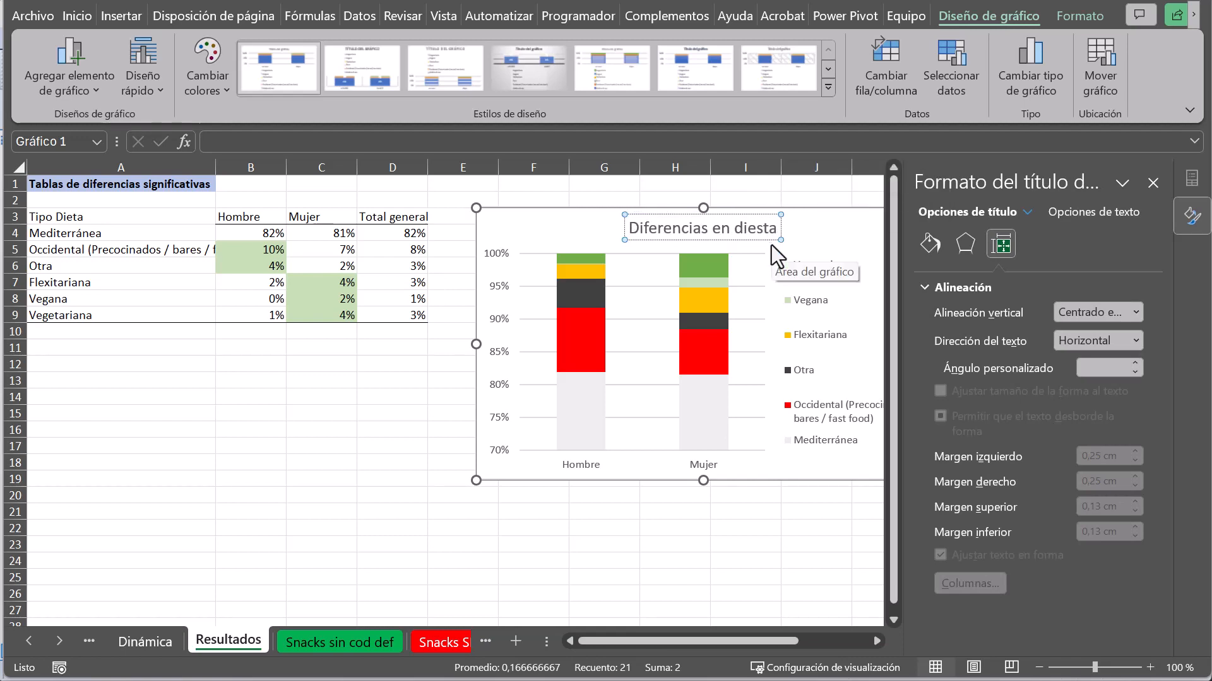
{"action": "key", "text": "BackSpace"}
{"action": "key", "text": "BackSpace"}
{"action": "key", "text": "BackSpace"}
{"action": "type", "text": "tas en"}
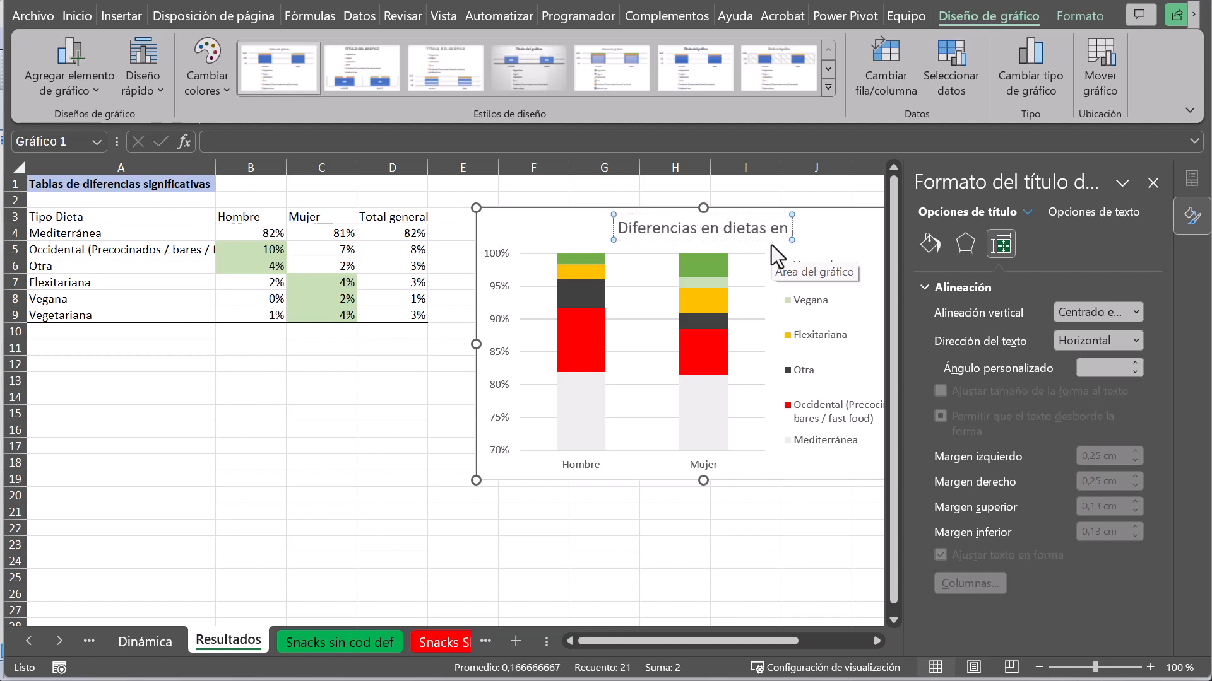
{"action": "type", "text": "tre sexos"}
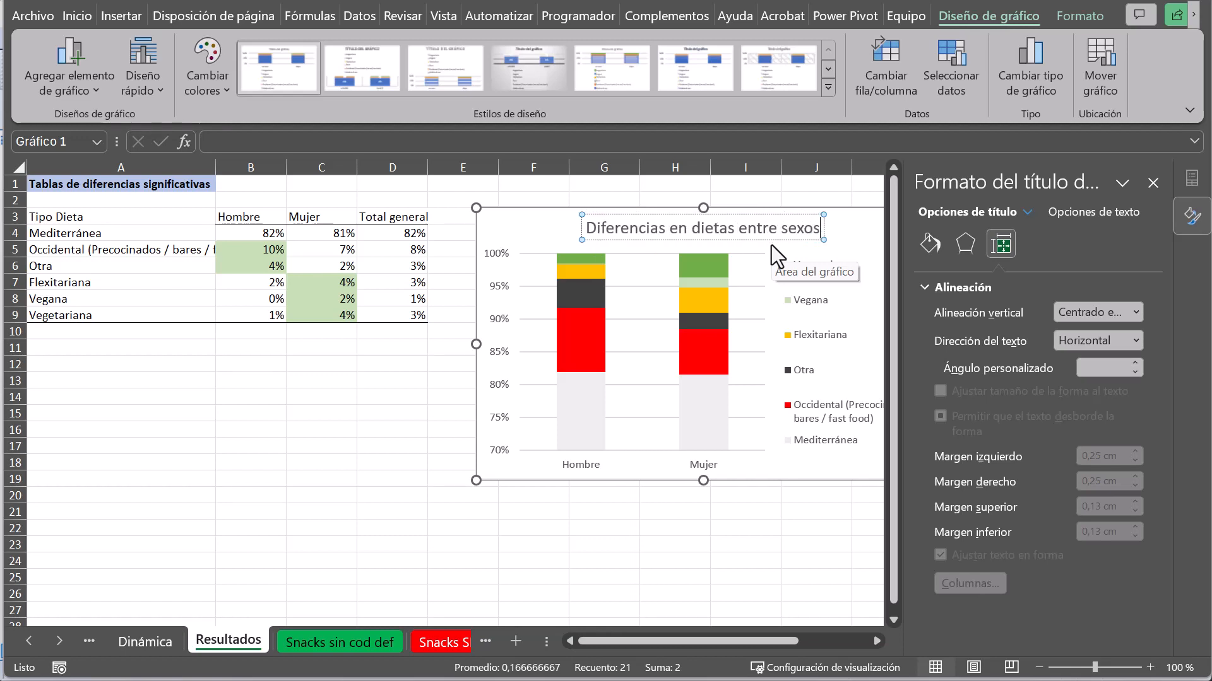
{"action": "left_click", "coordinate": [505, 211]}
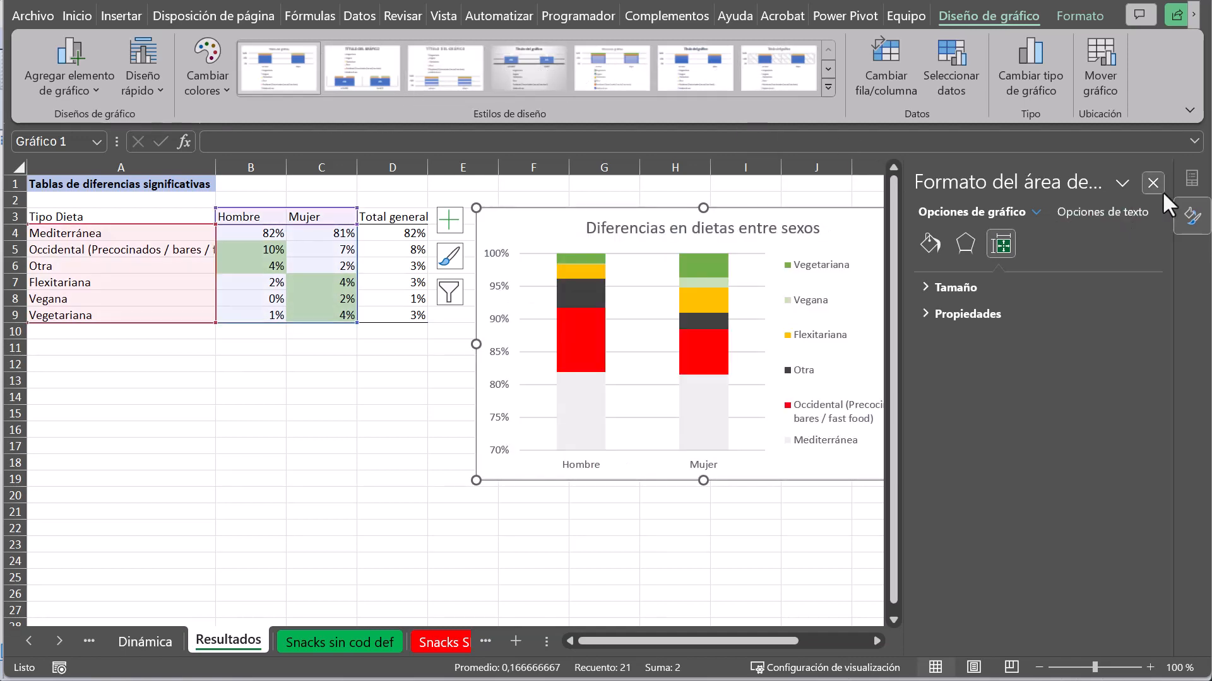
{"action": "left_click", "coordinate": [1157, 187]}
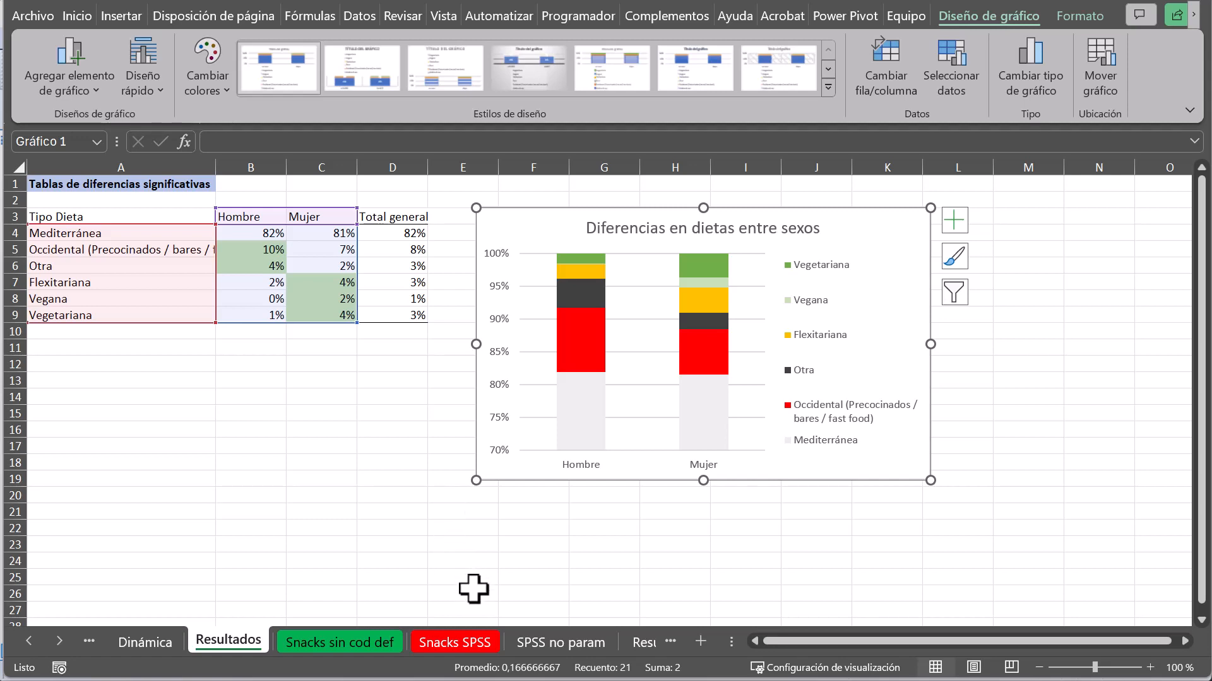
- Add a new worksheet after Resultados and name it "SPSS MLG"
{"action": "left_click", "coordinate": [697, 639]}
{"action": "double_click", "coordinate": [301, 642]}
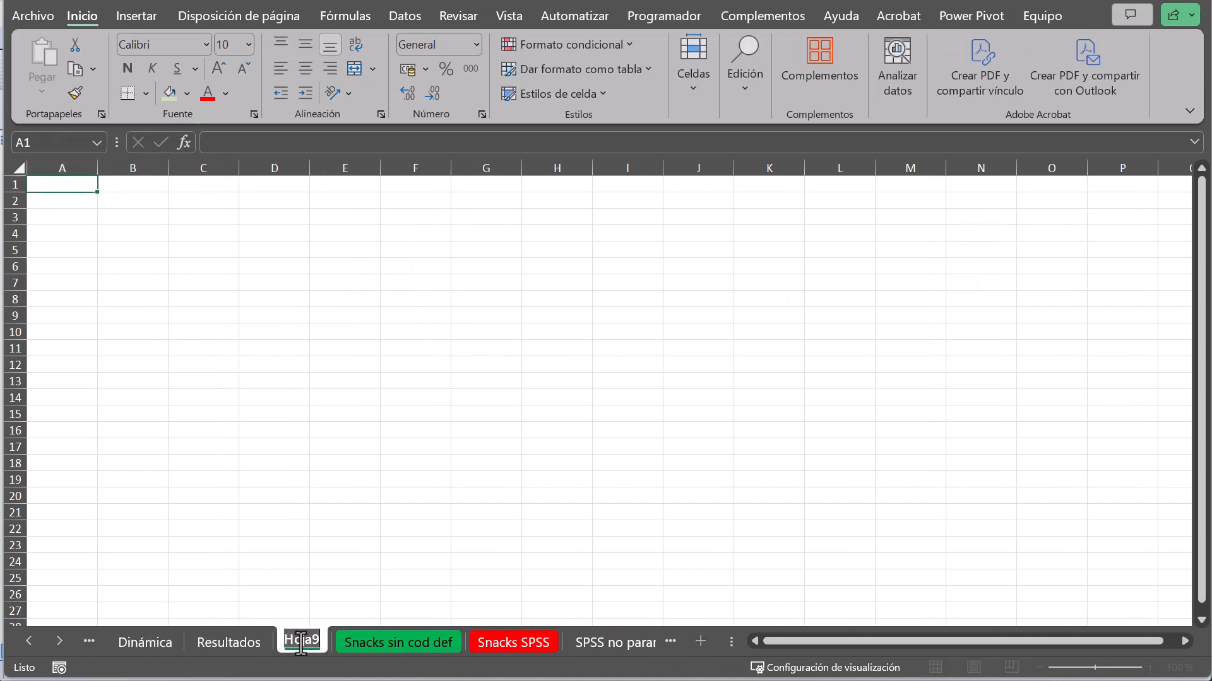
{"action": "type", "text": "SPSS"}
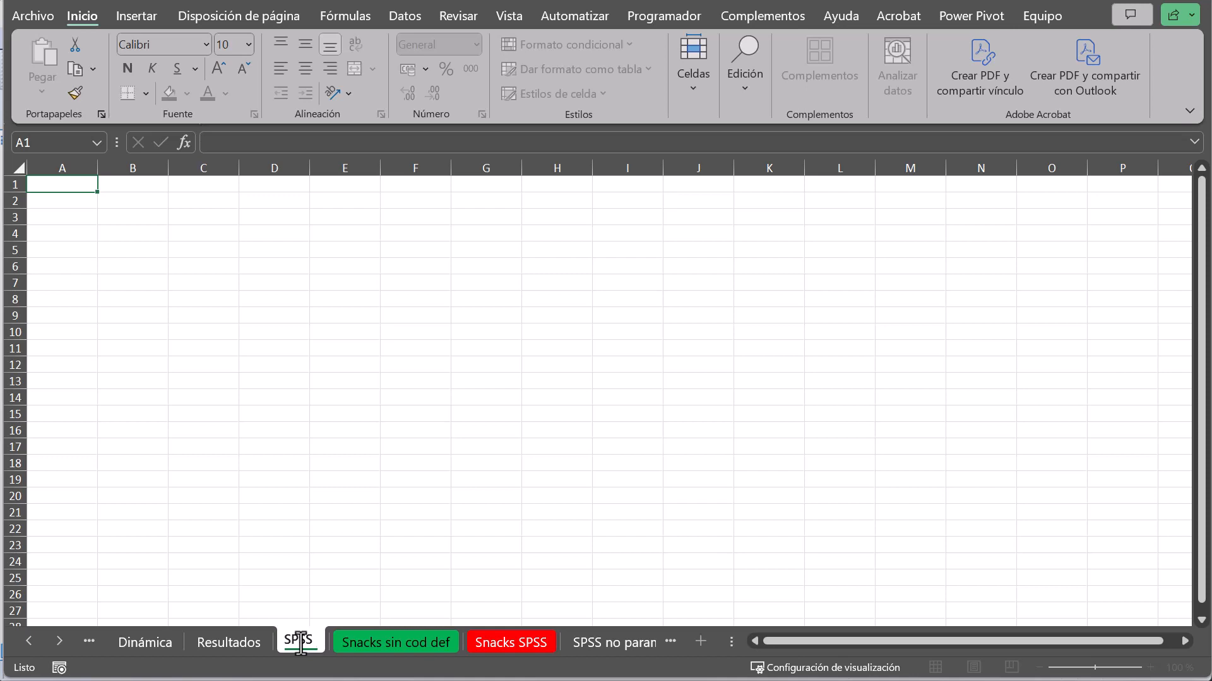
{"action": "type", "text": "MLG"}
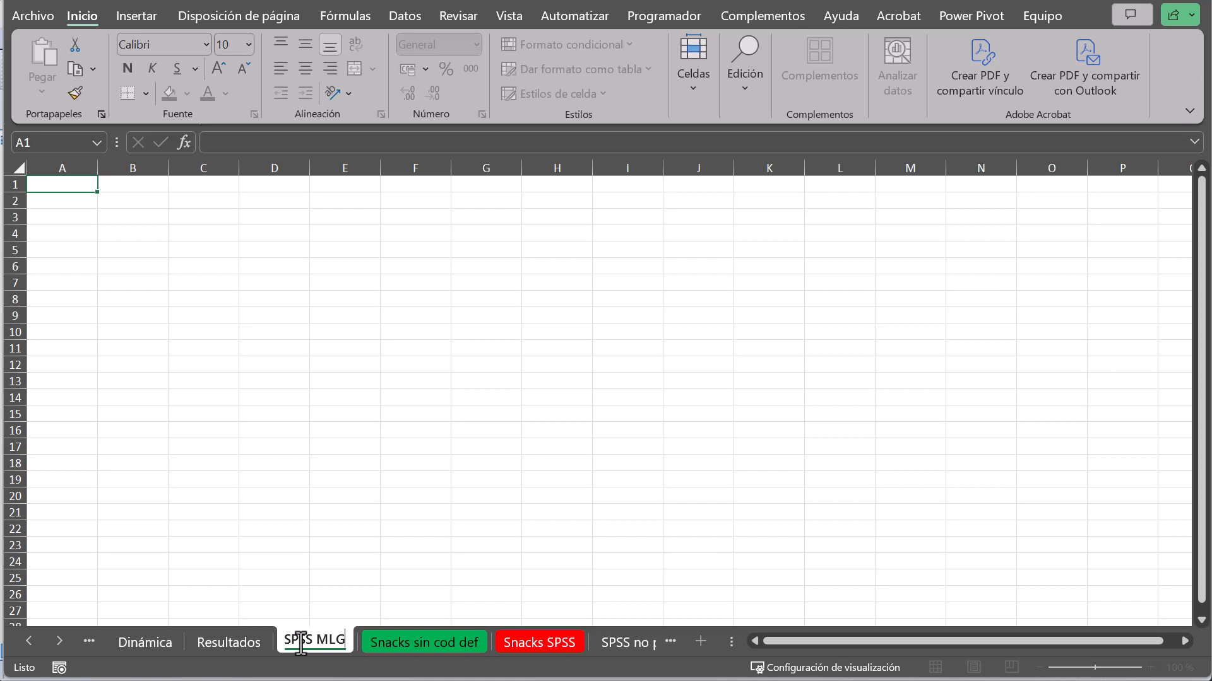
{"action": "key", "text": "Return"}
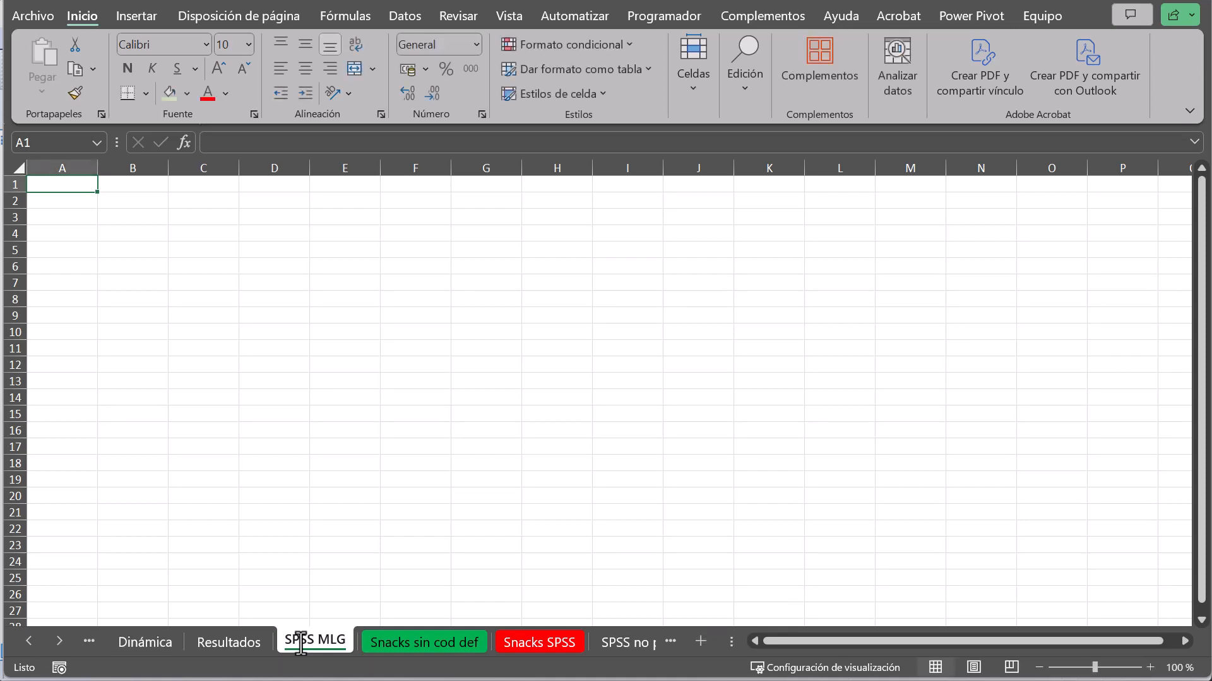
- Switch to the IBM SPSS Statistics Viewer, start a multivariate General Linear Model analysis and enlarge its dialog upward
{"action": "key", "text": "alt+Tab"}
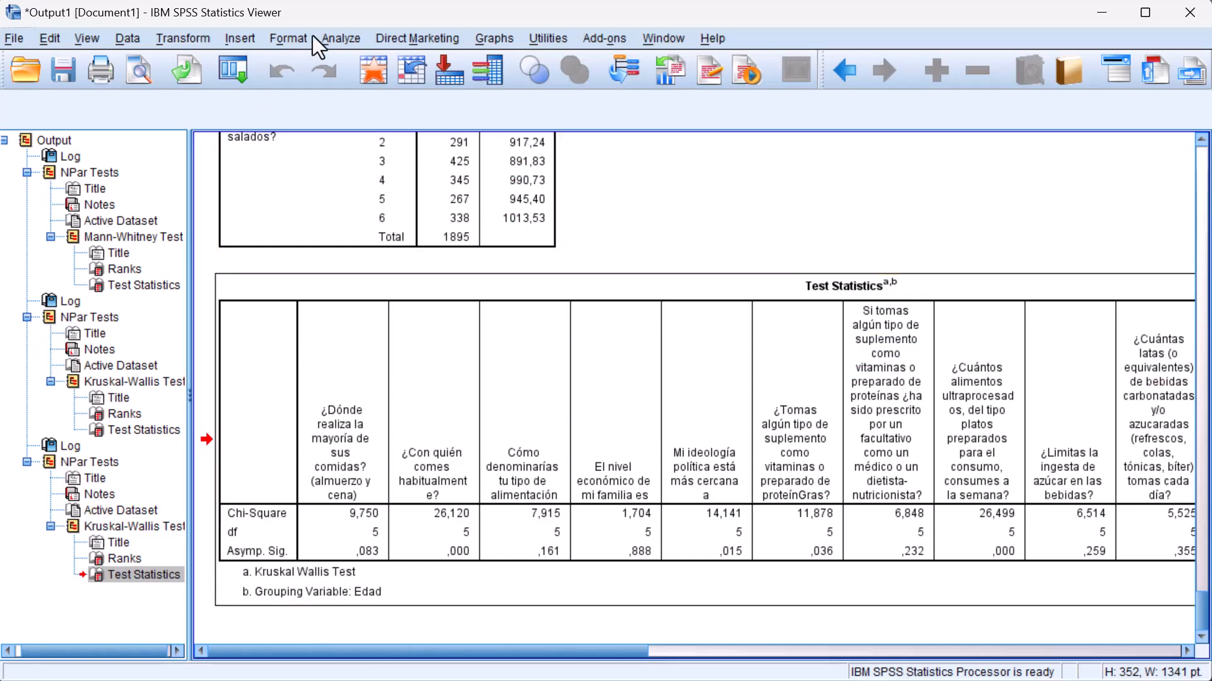
{"action": "left_click", "coordinate": [338, 40]}
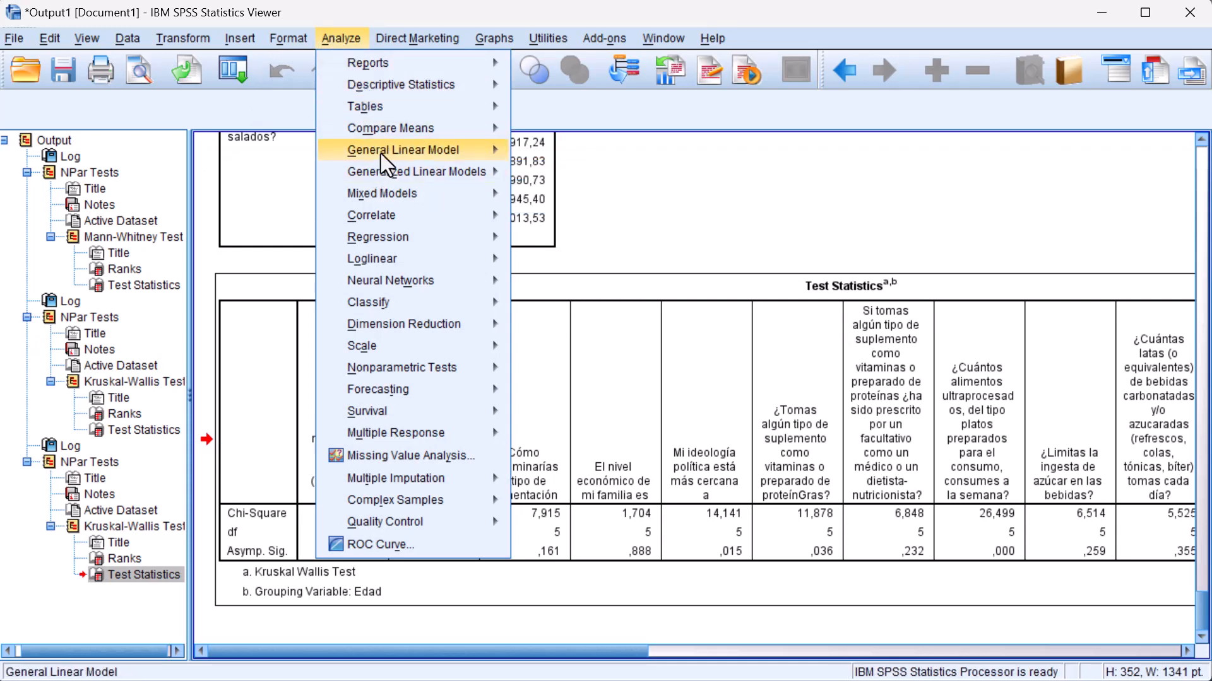
{"action": "mouse_move", "coordinate": [381, 153]}
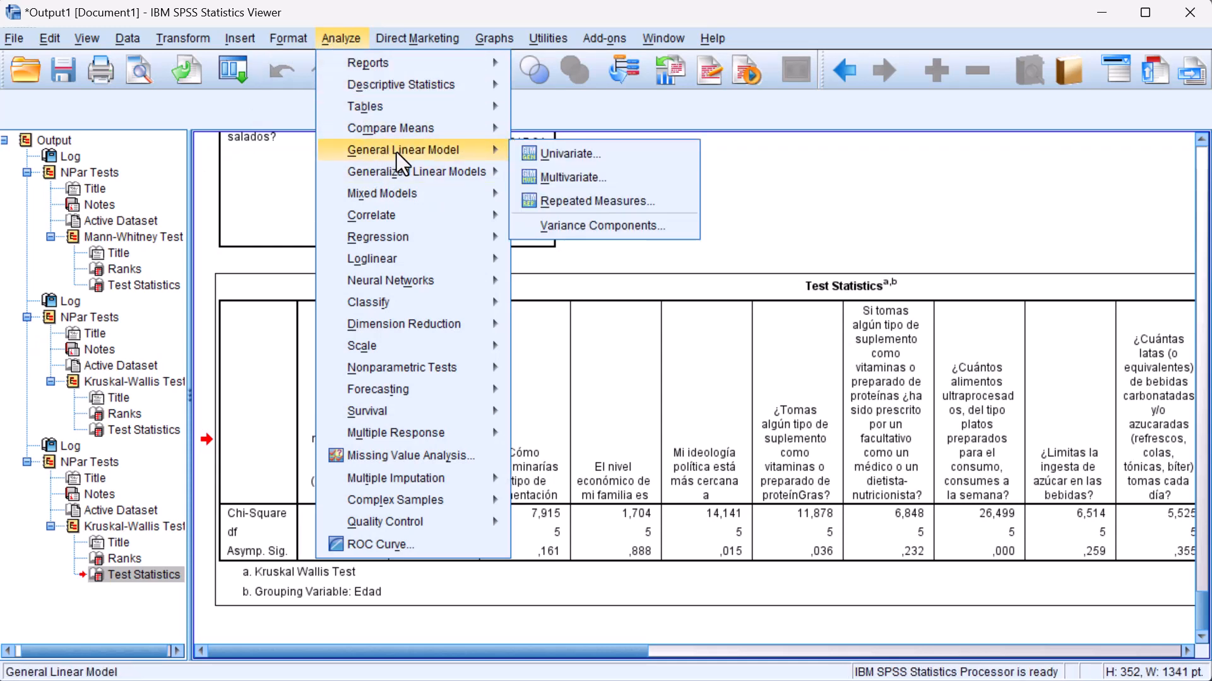
{"action": "mouse_move", "coordinate": [489, 172]}
{"action": "mouse_move", "coordinate": [503, 147]}
{"action": "left_click", "coordinate": [554, 180]}
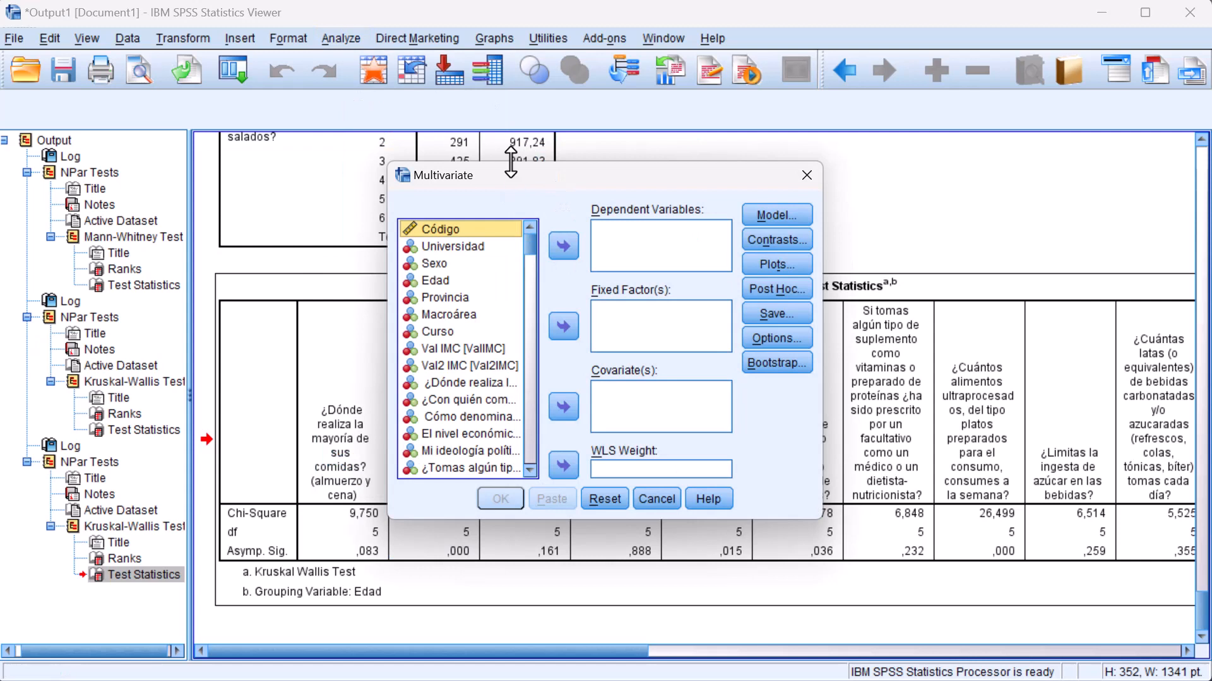
{"action": "left_click_drag", "start_coordinate": [510, 162], "coordinate": [512, 47]}
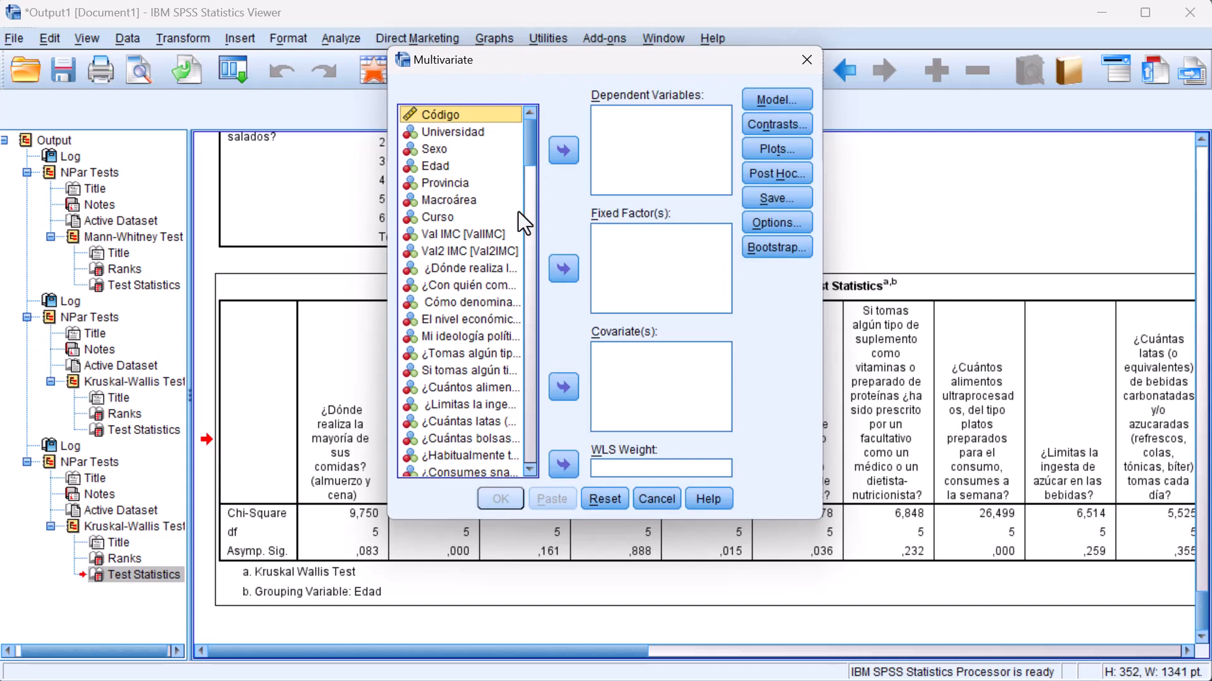
- Add all the Patatas scale variables, from g_d through Sal, to the dependent variables of the multivariate model
{"action": "scroll", "coordinate": [431, 281], "scroll_direction": "down", "scroll_amount": 5}
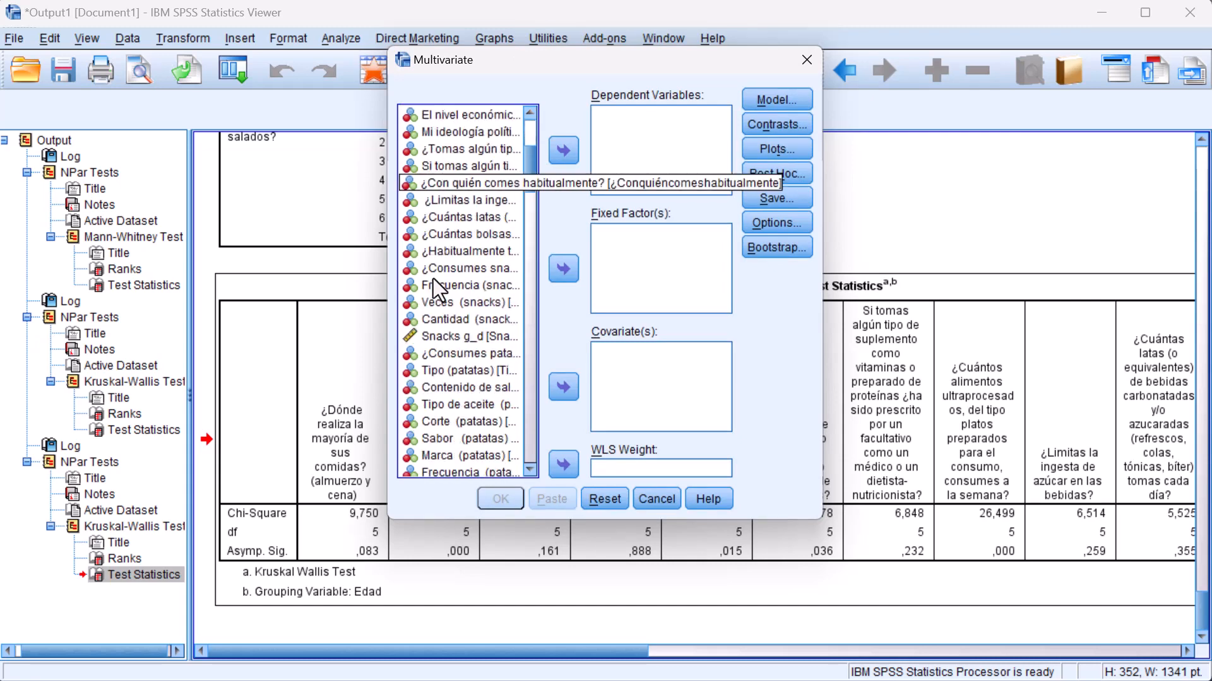
{"action": "scroll", "coordinate": [440, 290], "scroll_direction": "down", "scroll_amount": 2}
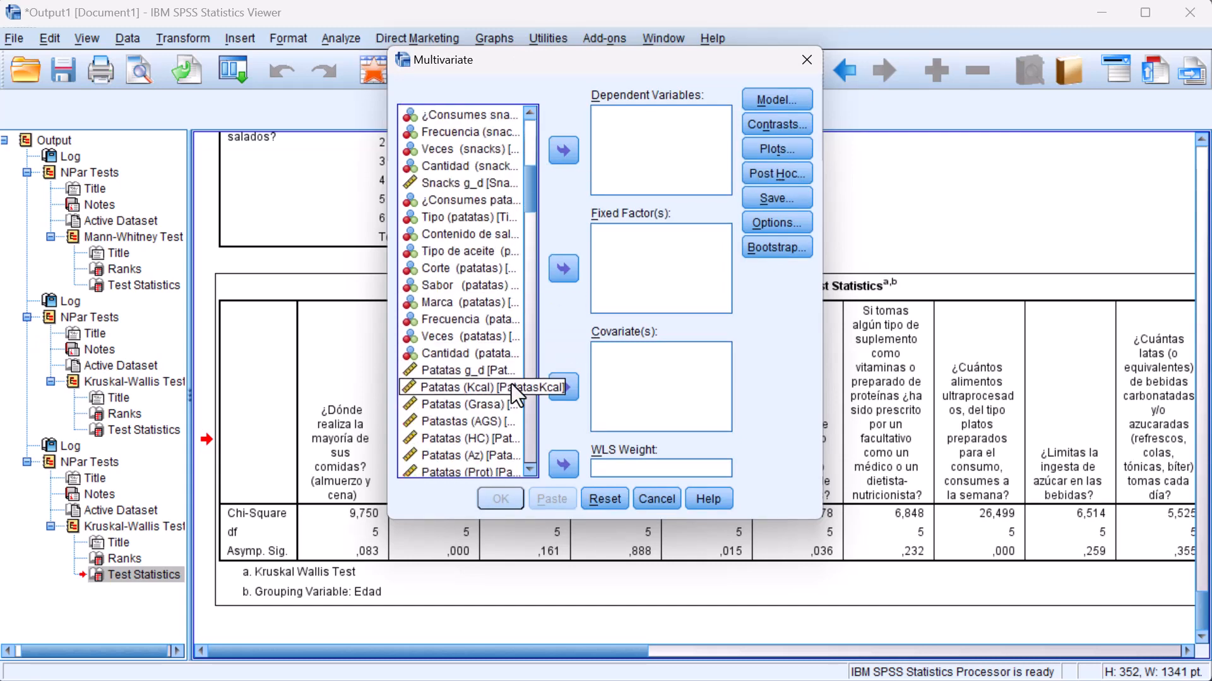
{"action": "left_click", "coordinate": [442, 375]}
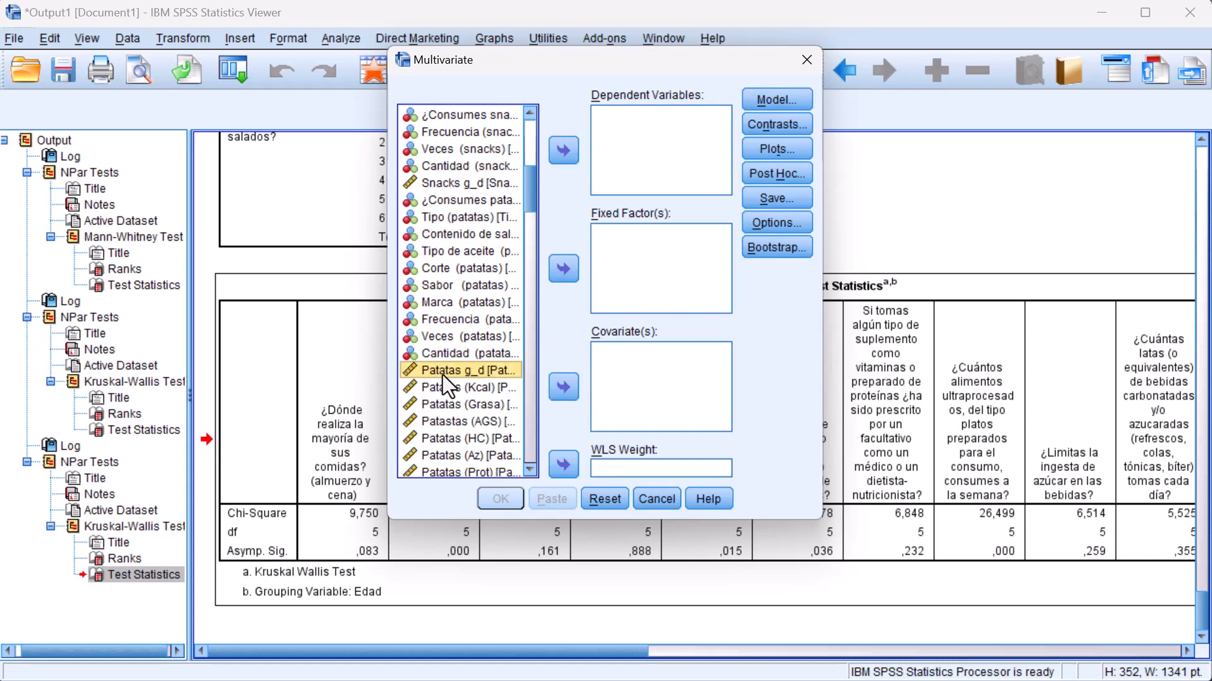
{"action": "scroll", "coordinate": [442, 375], "scroll_direction": "down", "scroll_amount": 1}
{"action": "scroll", "coordinate": [442, 375], "scroll_direction": "down", "scroll_amount": 1}
{"action": "left_click", "coordinate": [445, 387], "text": "shift"}
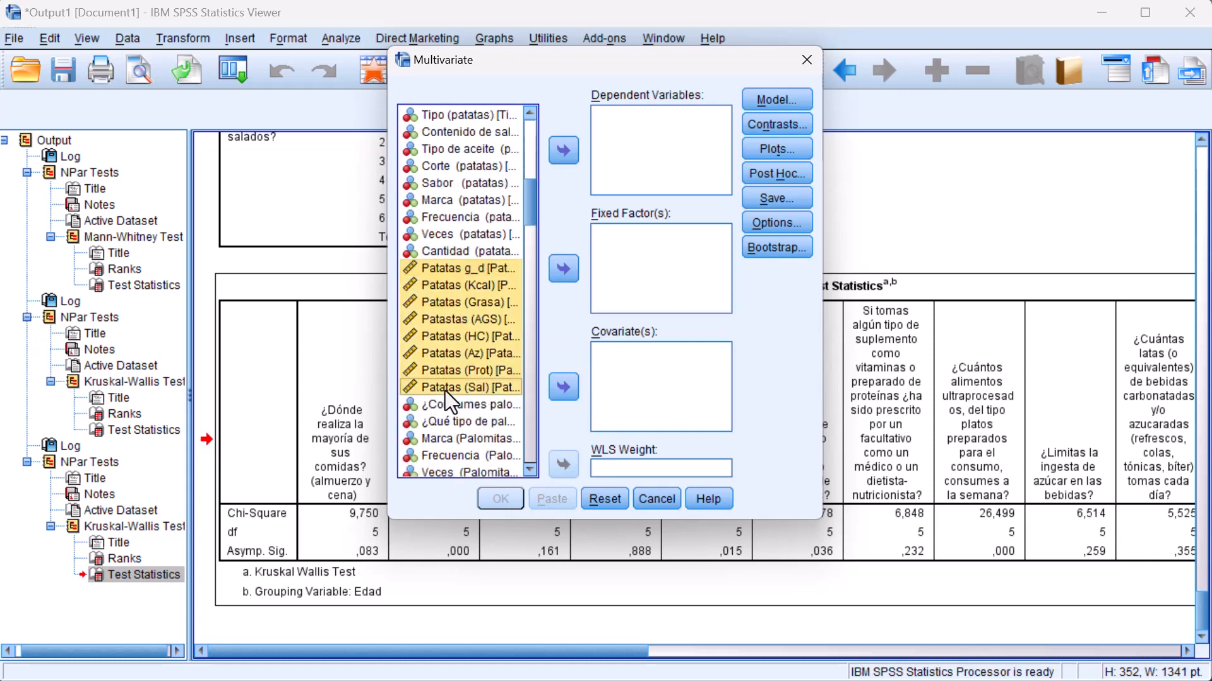
{"action": "scroll", "coordinate": [445, 391], "scroll_direction": "down", "scroll_amount": 2}
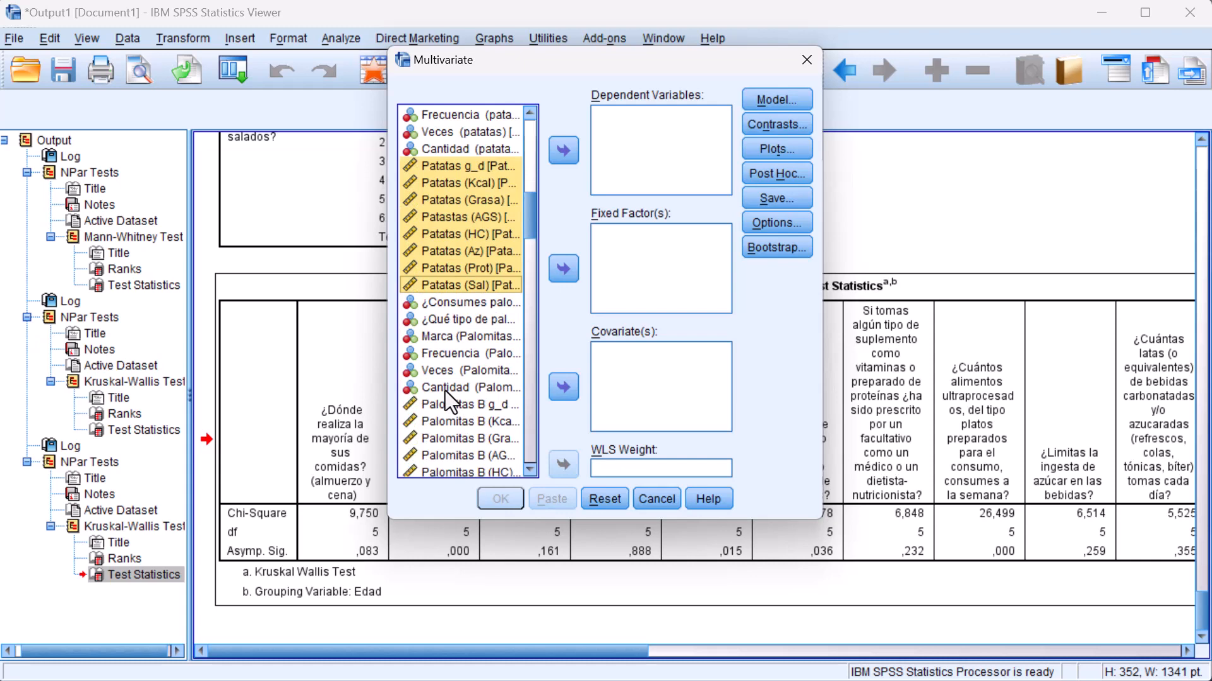
{"action": "left_click", "coordinate": [563, 151]}
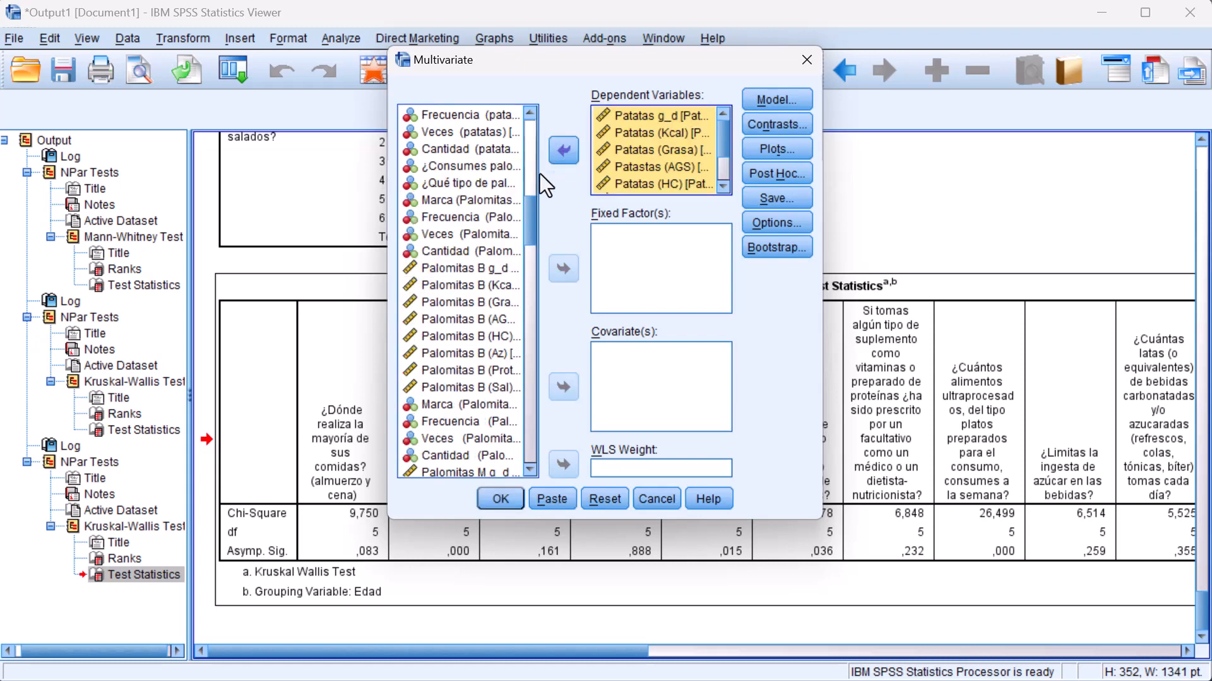
- Add the Palomitas B and Palomitas M scale variables, each from g_d through Sal, to the dependent variables
{"action": "left_click", "coordinate": [429, 267]}
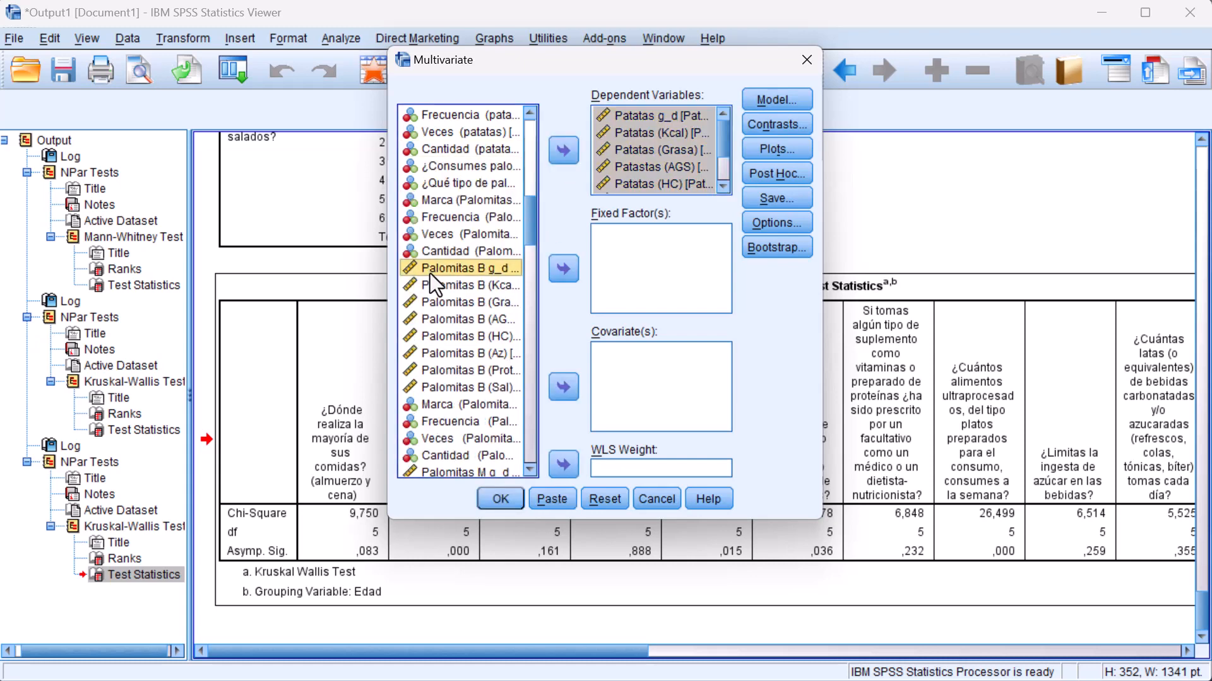
{"action": "left_click", "coordinate": [441, 388], "text": "shift"}
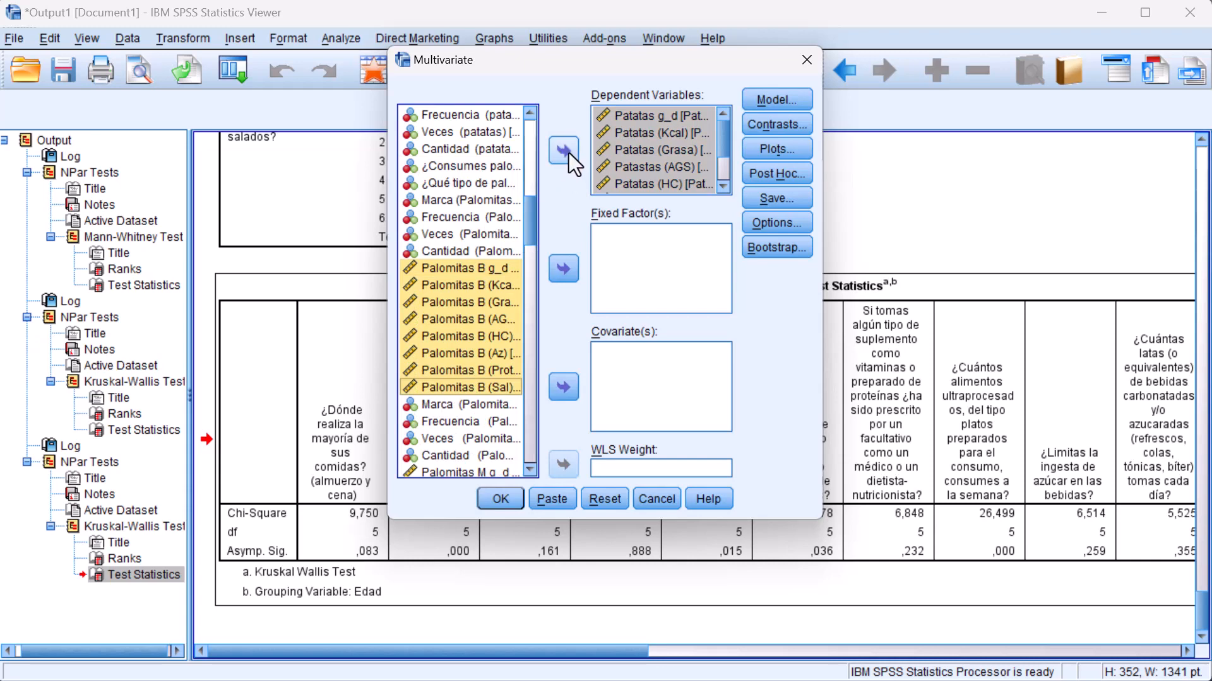
{"action": "left_click", "coordinate": [569, 152]}
{"action": "left_click", "coordinate": [441, 339]}
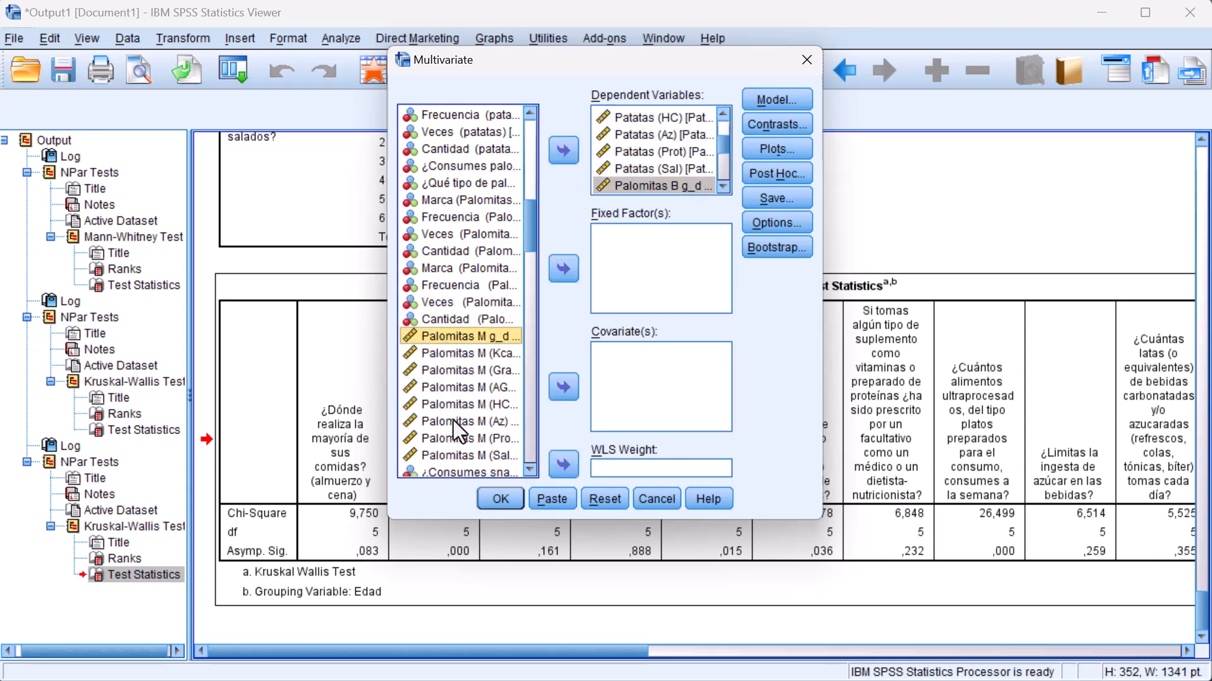
{"action": "left_click", "coordinate": [454, 455], "text": "shift"}
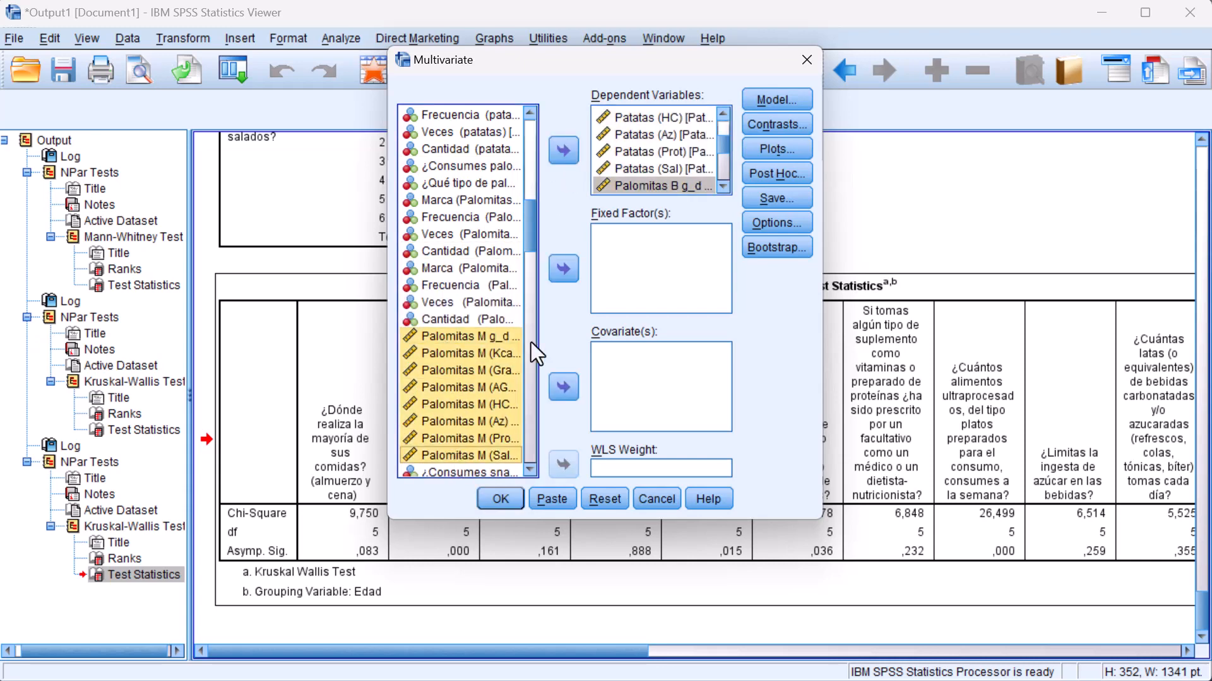
{"action": "left_click", "coordinate": [563, 146]}
- Add the Nacho scale variables, from g_d through Sal, to the dependent variables
{"action": "scroll", "coordinate": [465, 339], "scroll_direction": "down", "scroll_amount": 2}
{"action": "left_click", "coordinate": [446, 320]}
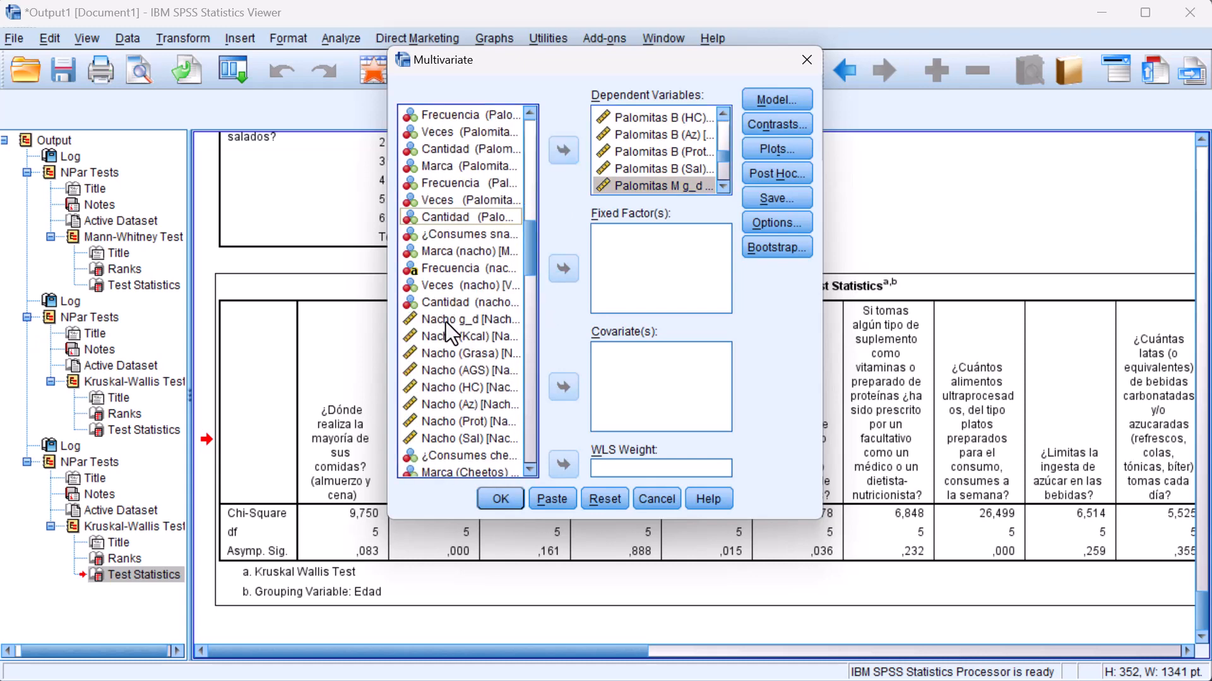
{"action": "left_click", "coordinate": [453, 438], "text": "shift"}
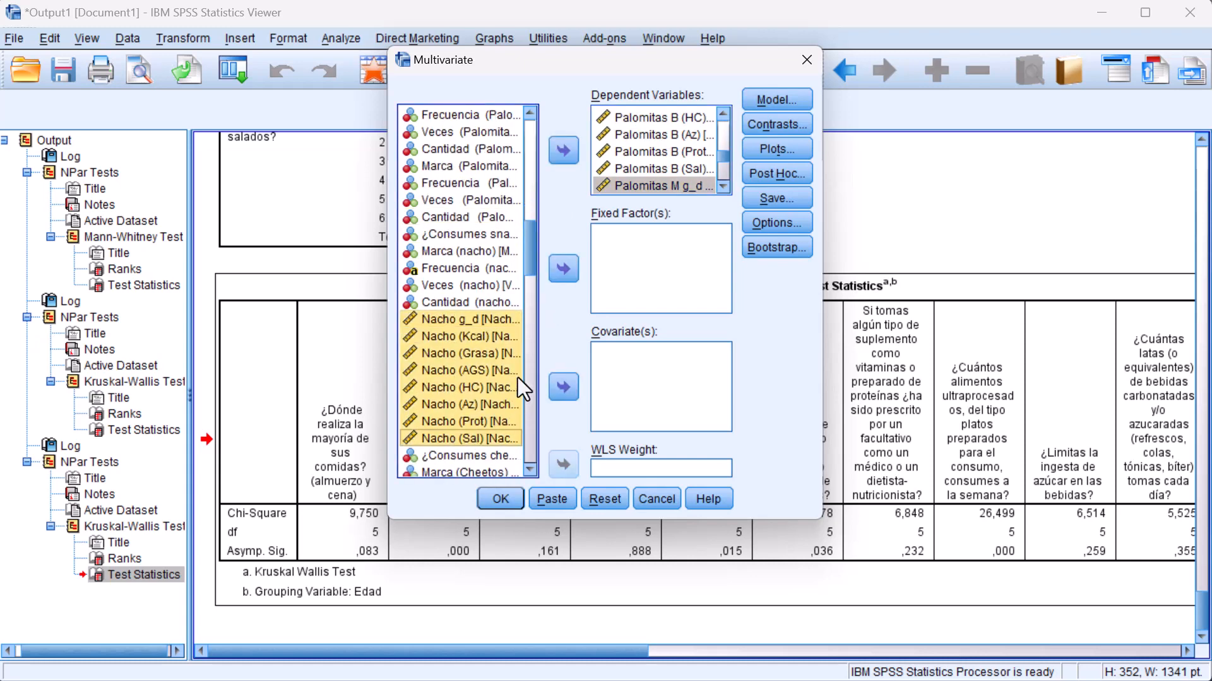
{"action": "left_click", "coordinate": [569, 153]}
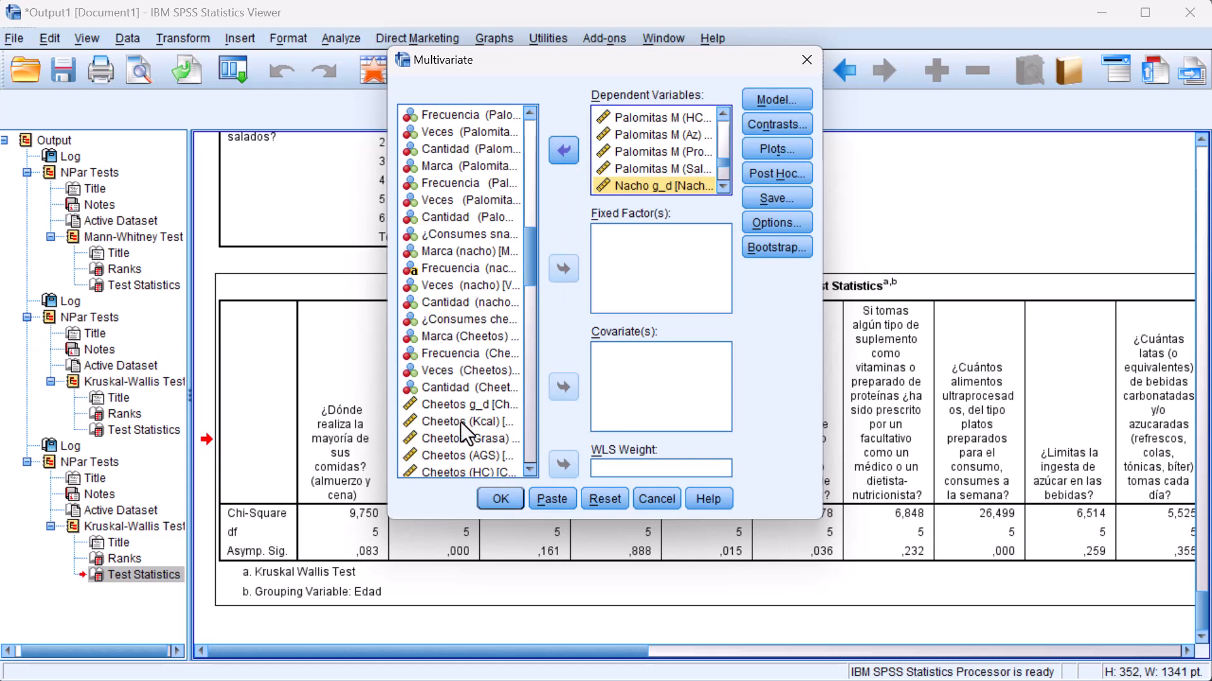
- Add the Cheetos and Revuelto scale variables, each from g_d through Sal, to the dependent variables
{"action": "left_click", "coordinate": [449, 404]}
{"action": "scroll", "coordinate": [448, 404], "scroll_direction": "down", "scroll_amount": 3}
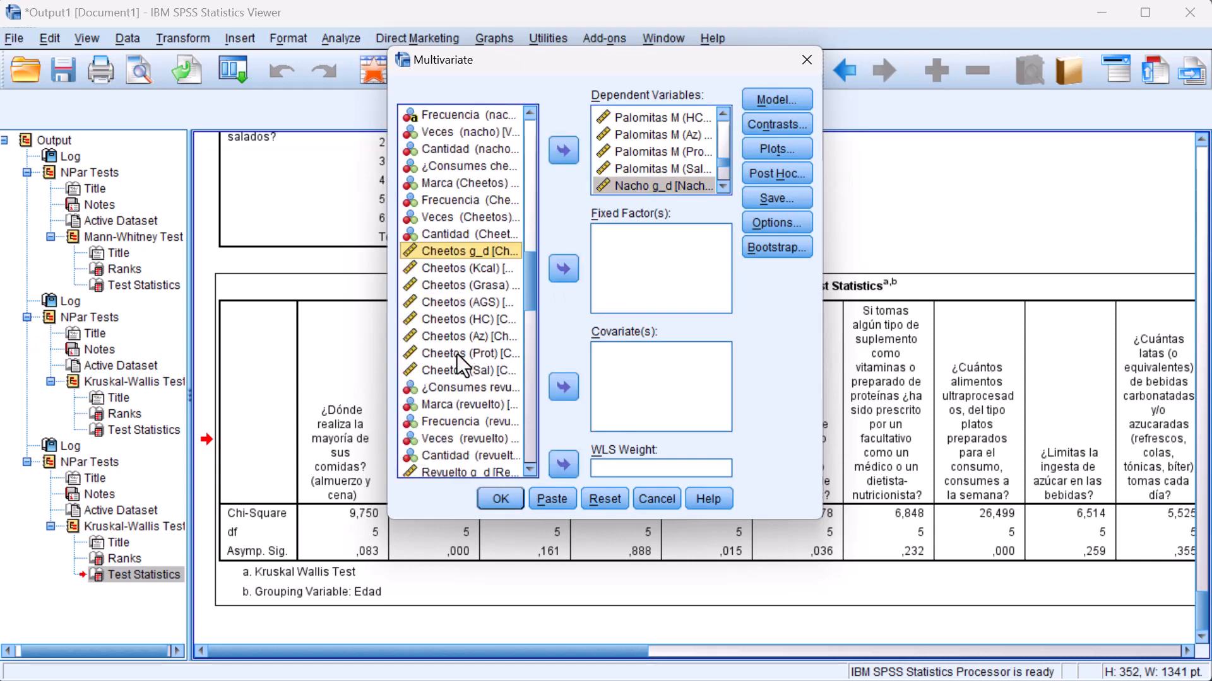
{"action": "left_click", "coordinate": [454, 371], "text": "shift"}
{"action": "left_click", "coordinate": [561, 156]}
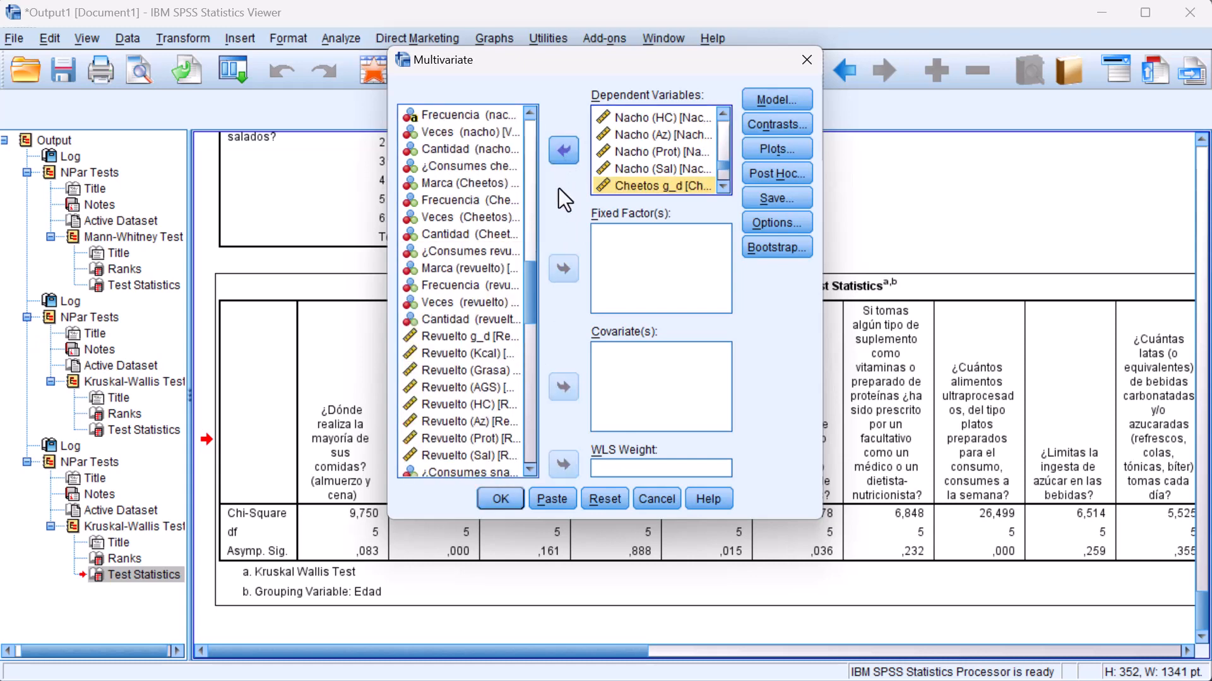
{"action": "left_click", "coordinate": [448, 335]}
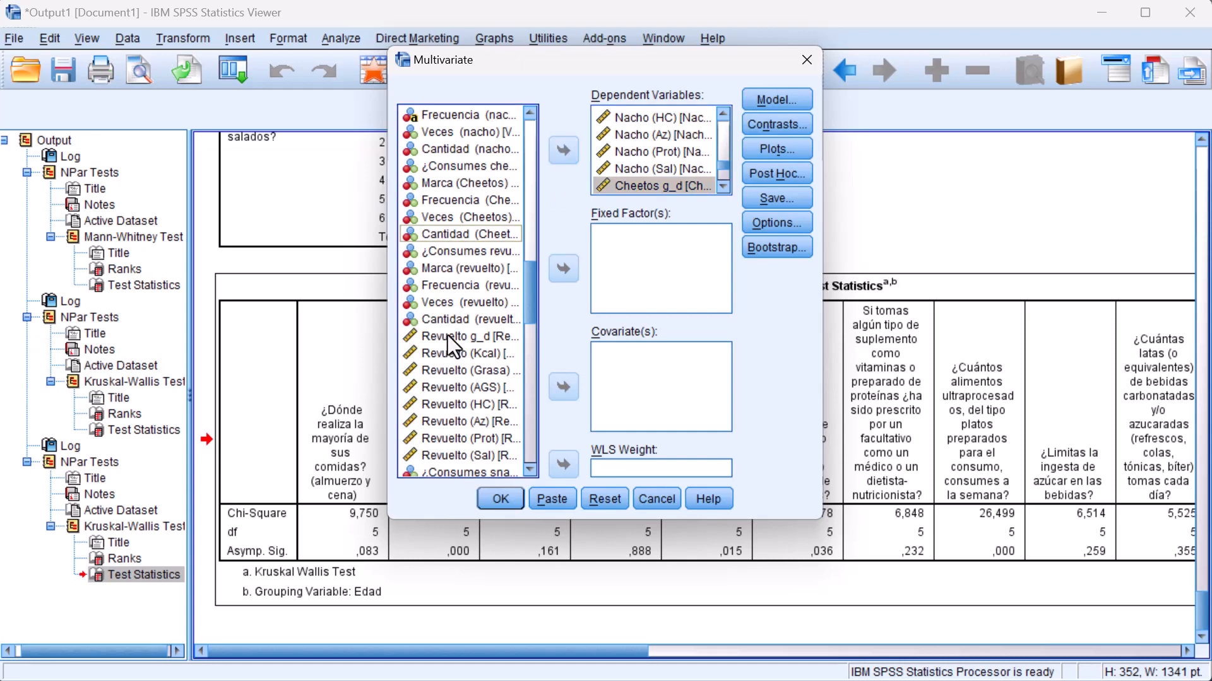
{"action": "left_click", "coordinate": [446, 453], "text": "shift"}
{"action": "left_click", "coordinate": [564, 148]}
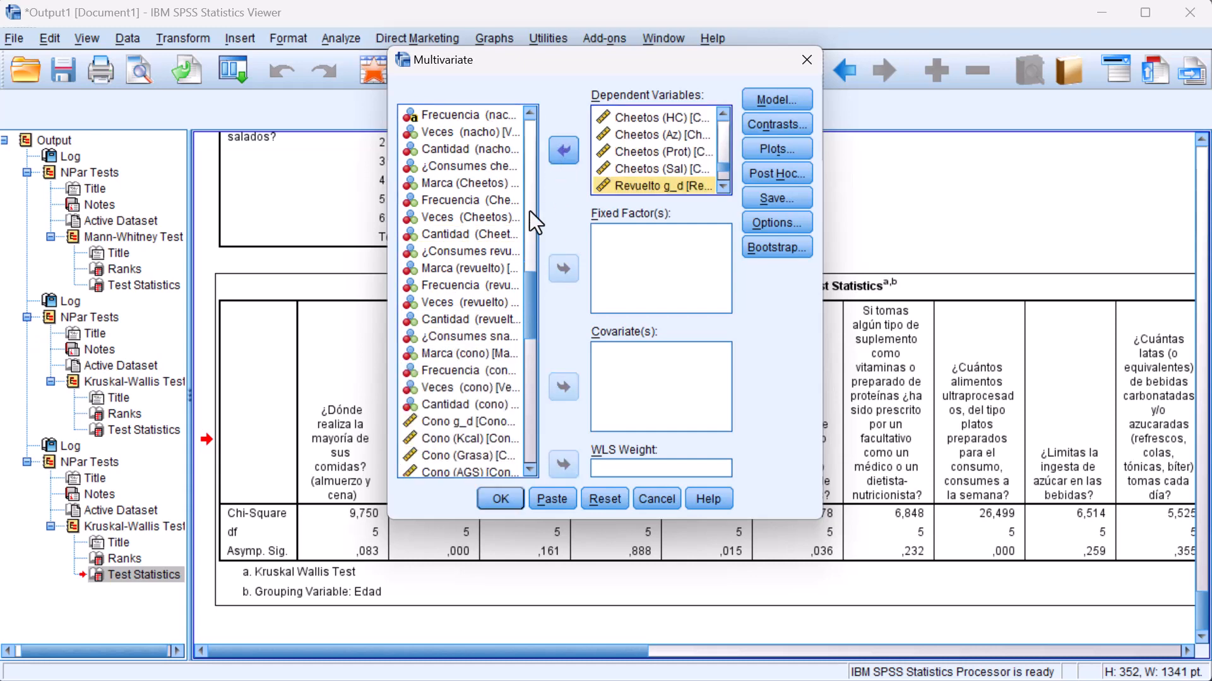
- Add the Cono and gusanitos scale variables, each from g_d through Sal, to the dependent variables
{"action": "left_click", "coordinate": [448, 421]}
{"action": "scroll", "coordinate": [448, 422], "scroll_direction": "down", "scroll_amount": 3}
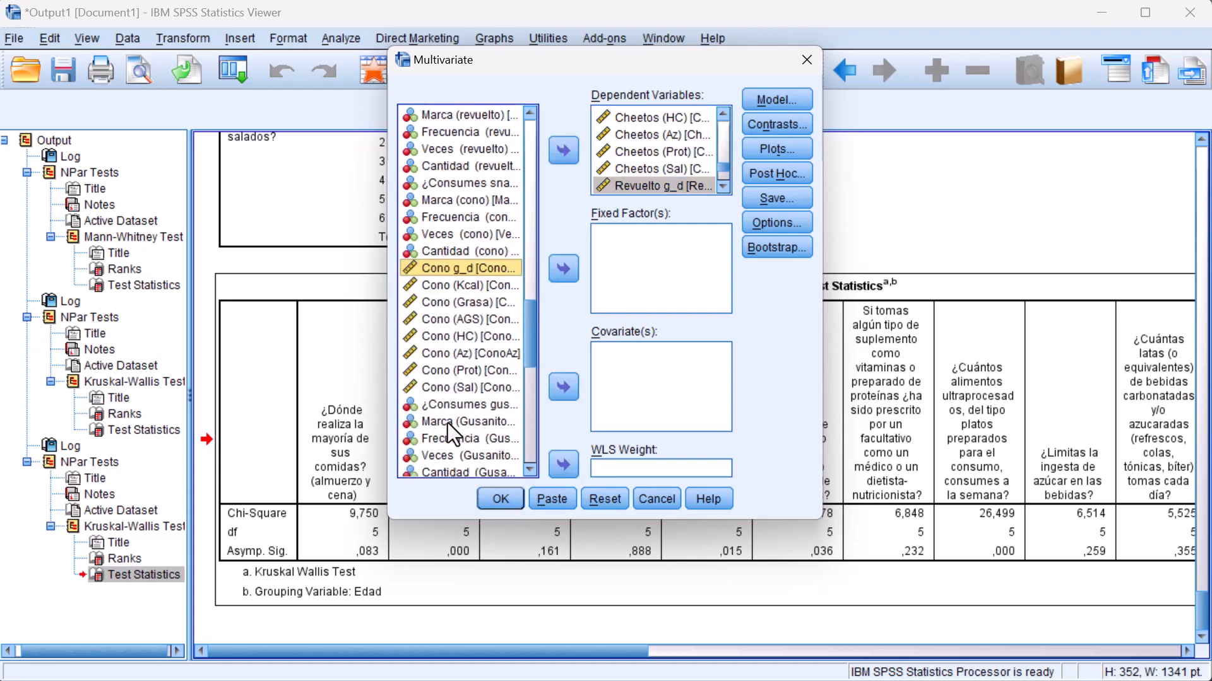
{"action": "left_click", "coordinate": [446, 386], "text": "shift"}
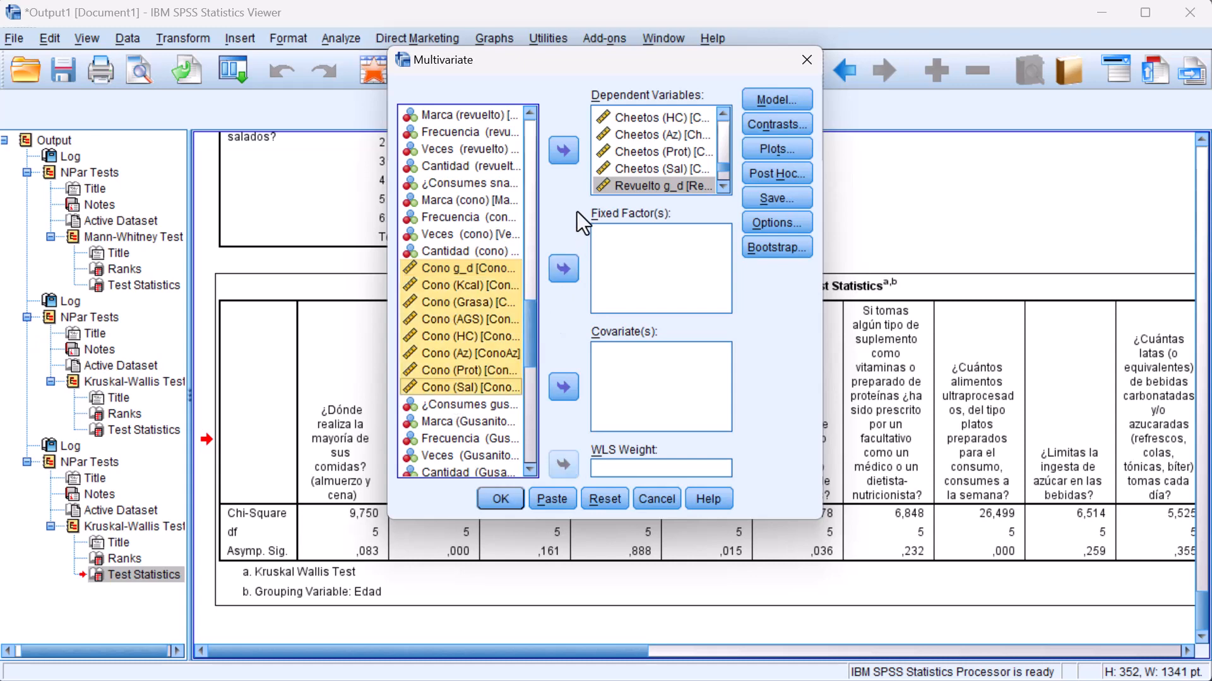
{"action": "left_click", "coordinate": [569, 158]}
{"action": "left_click", "coordinate": [444, 351]}
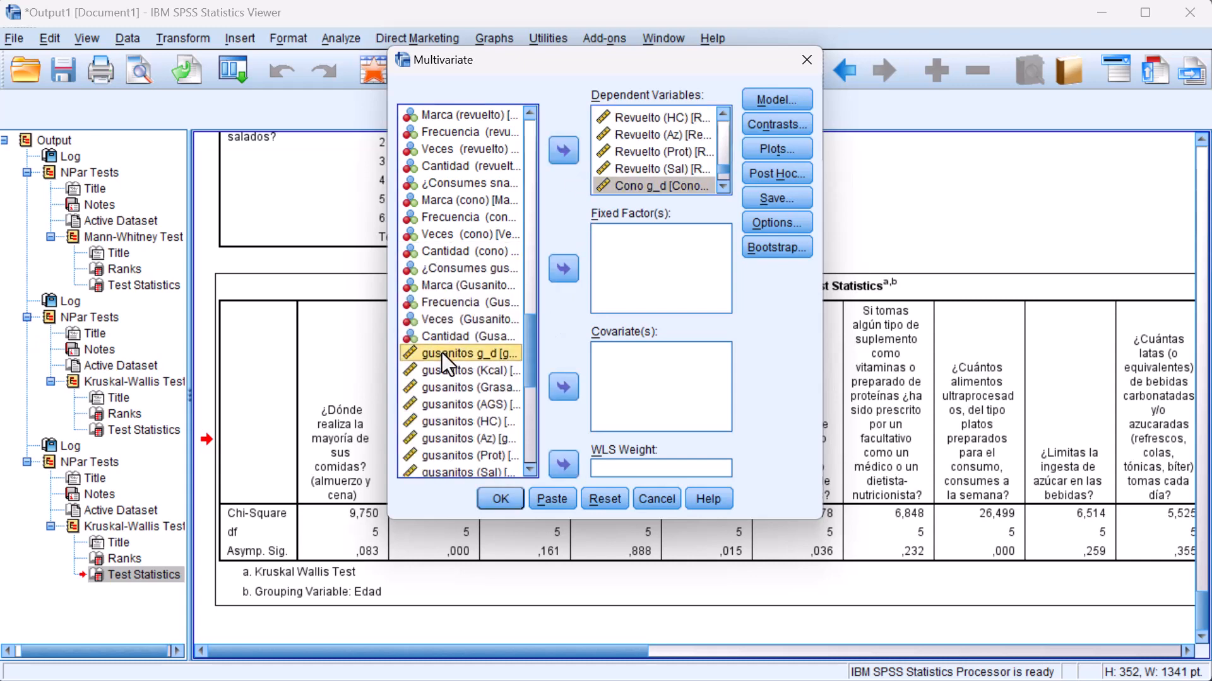
{"action": "scroll", "coordinate": [445, 352], "scroll_direction": "down", "scroll_amount": 3}
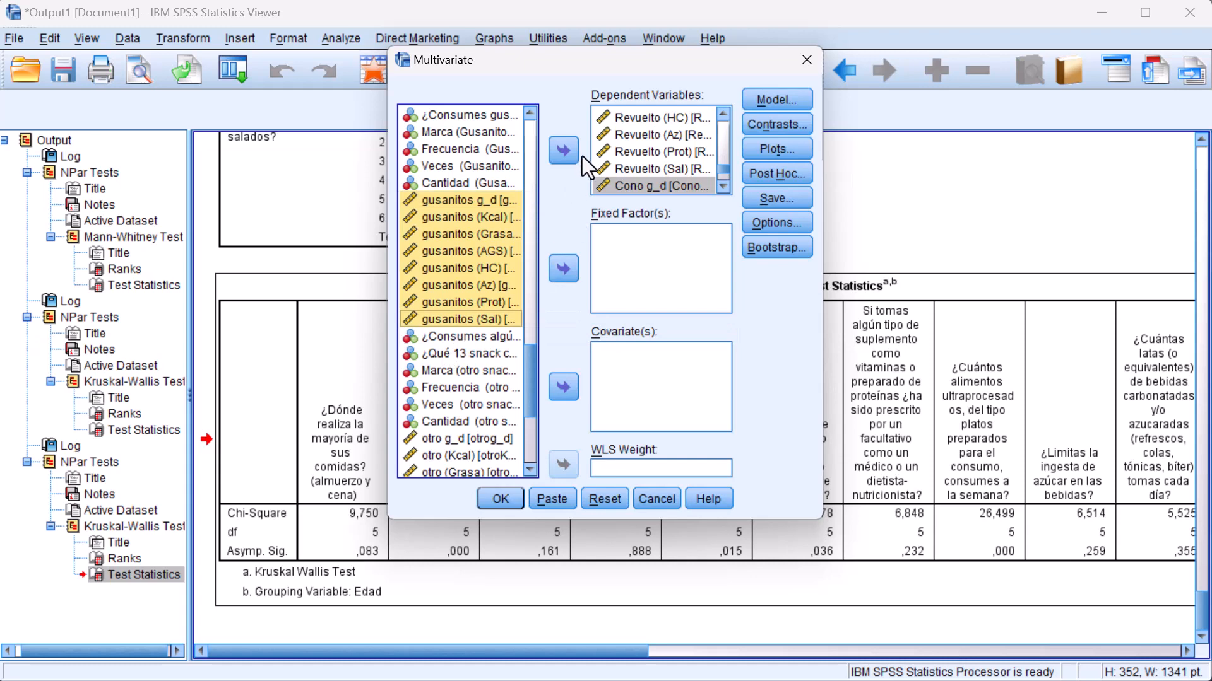
{"action": "left_click", "coordinate": [564, 151]}
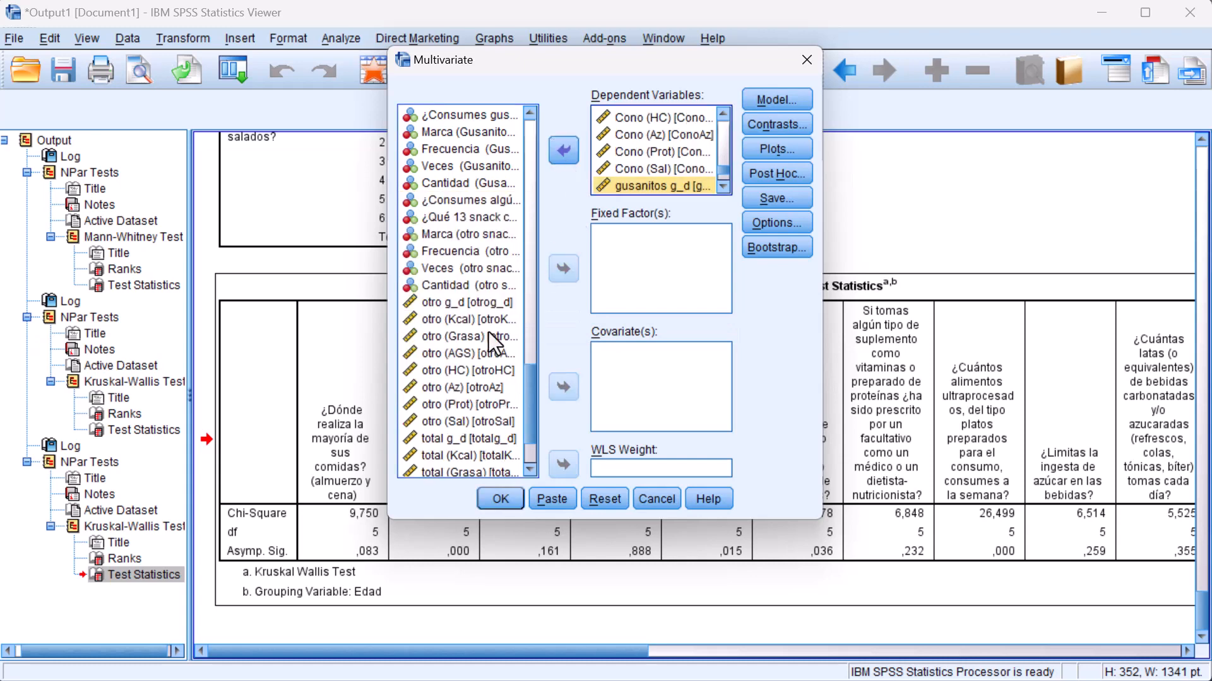
- Add the otro and total scale variables, each from g_d through Sal, to the dependent variables
{"action": "left_click", "coordinate": [442, 303]}
{"action": "scroll", "coordinate": [448, 414], "scroll_direction": "down", "scroll_amount": 2}
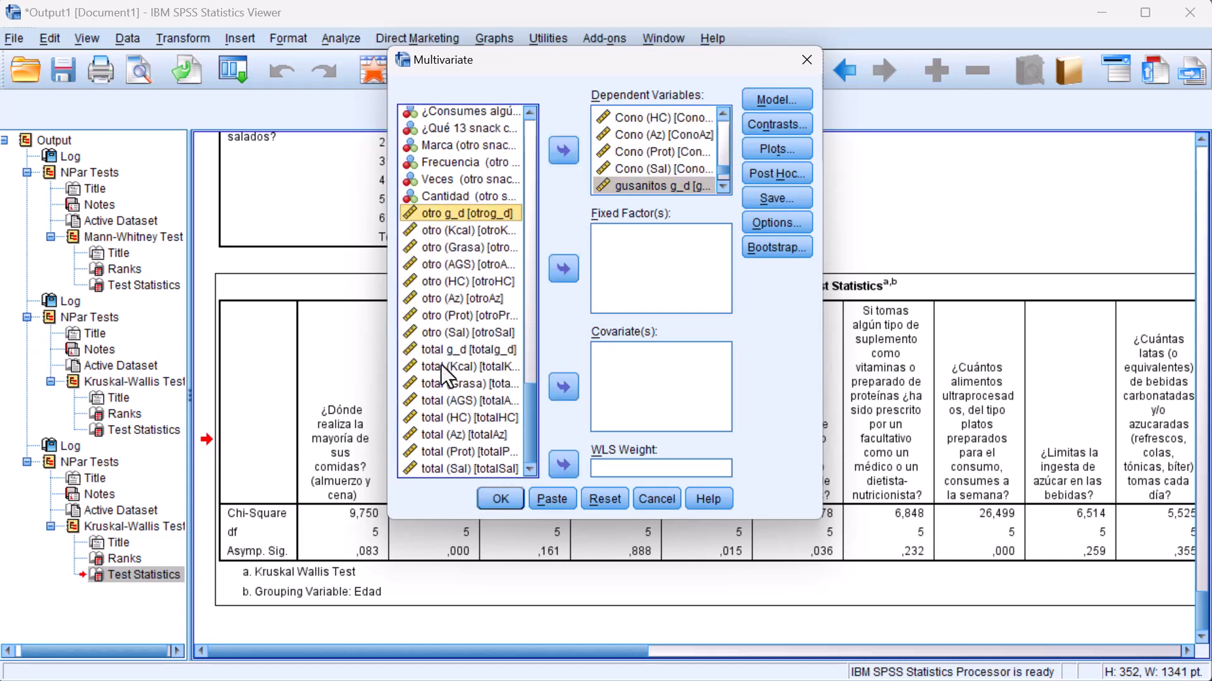
{"action": "left_click", "coordinate": [431, 332], "text": "shift"}
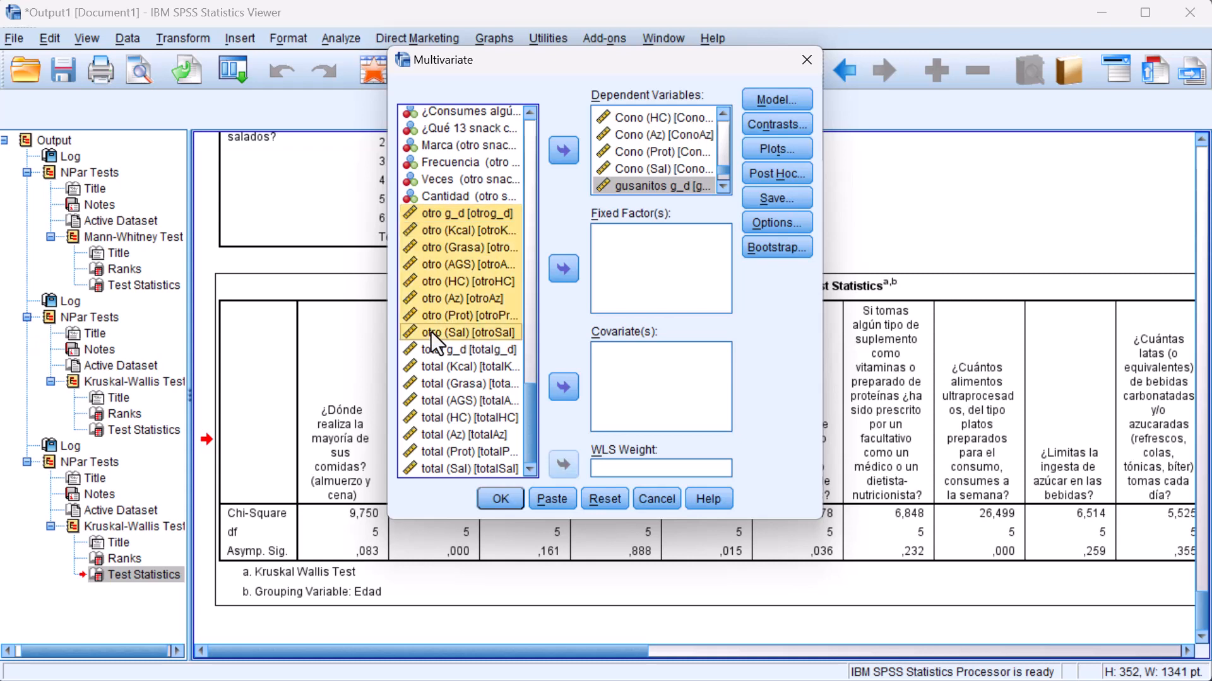
{"action": "left_click", "coordinate": [563, 152]}
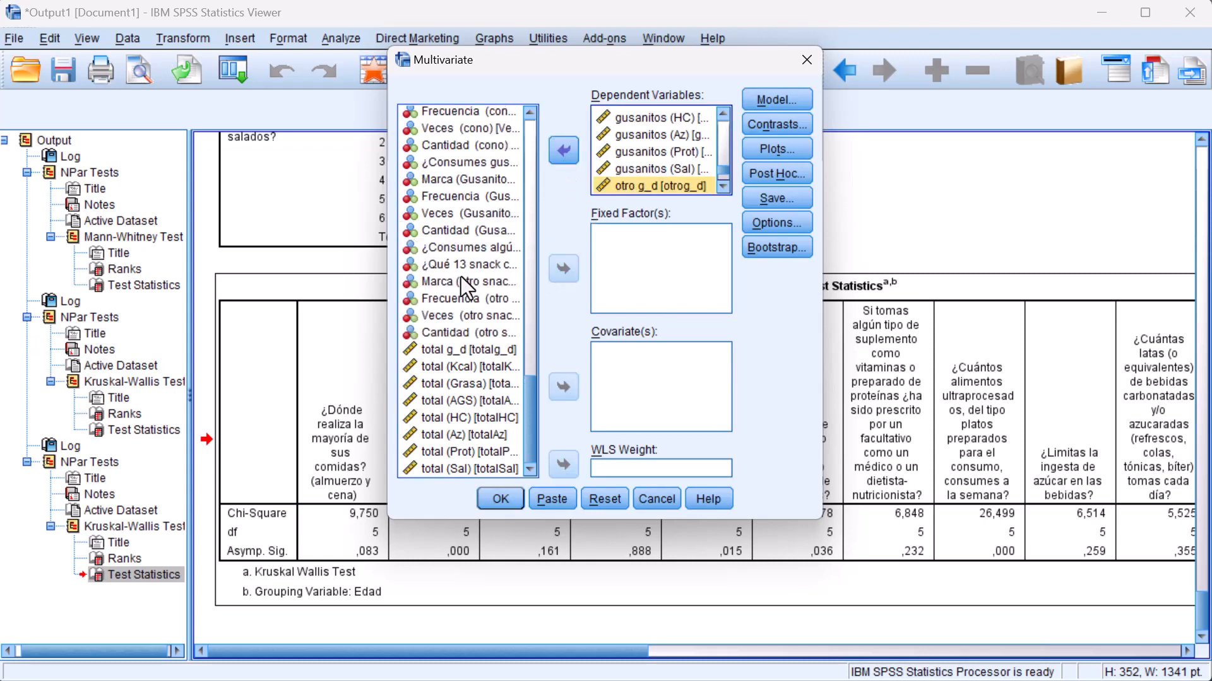
{"action": "left_click", "coordinate": [437, 350]}
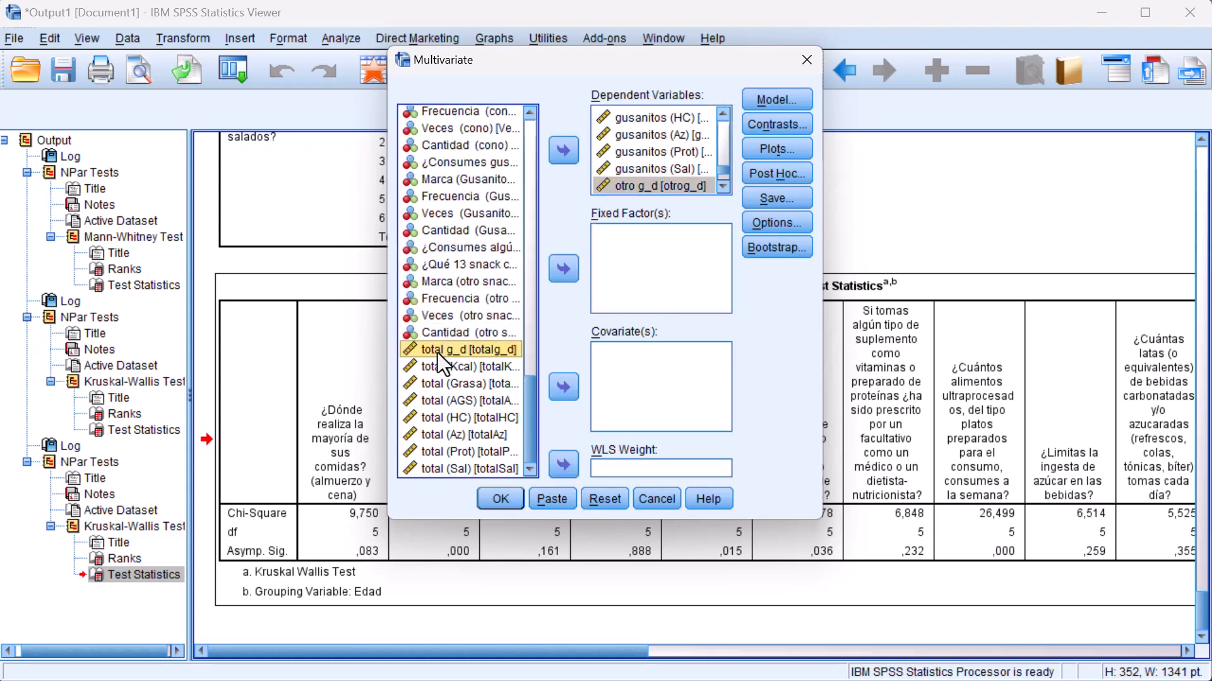
{"action": "left_click", "coordinate": [450, 471], "text": "shift"}
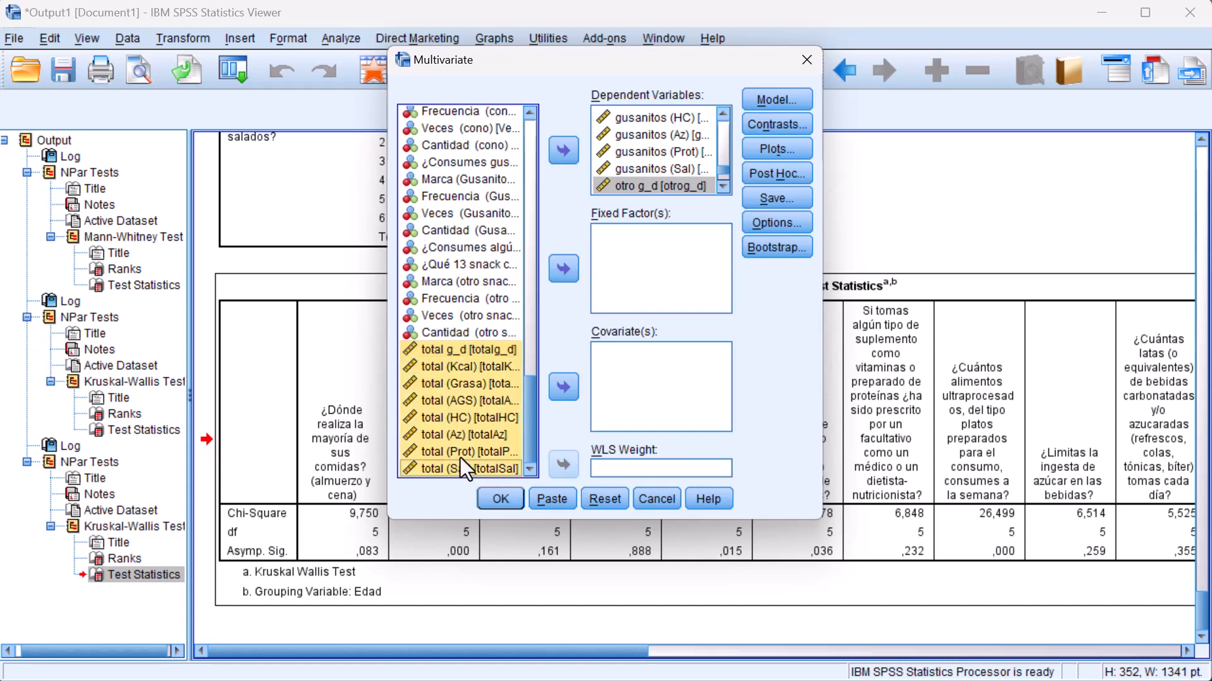
{"action": "left_click", "coordinate": [561, 152]}
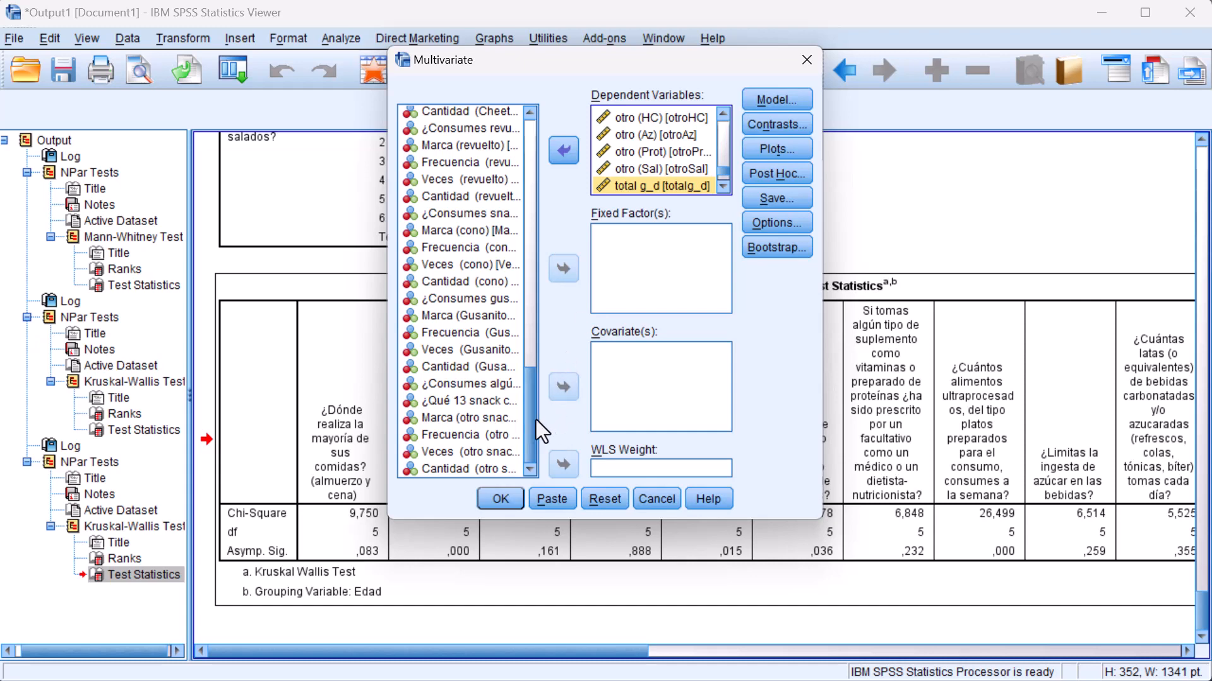
- Set Universidad as the fixed factor of the multivariate model
{"action": "left_click_drag", "start_coordinate": [533, 436], "coordinate": [552, 161]}
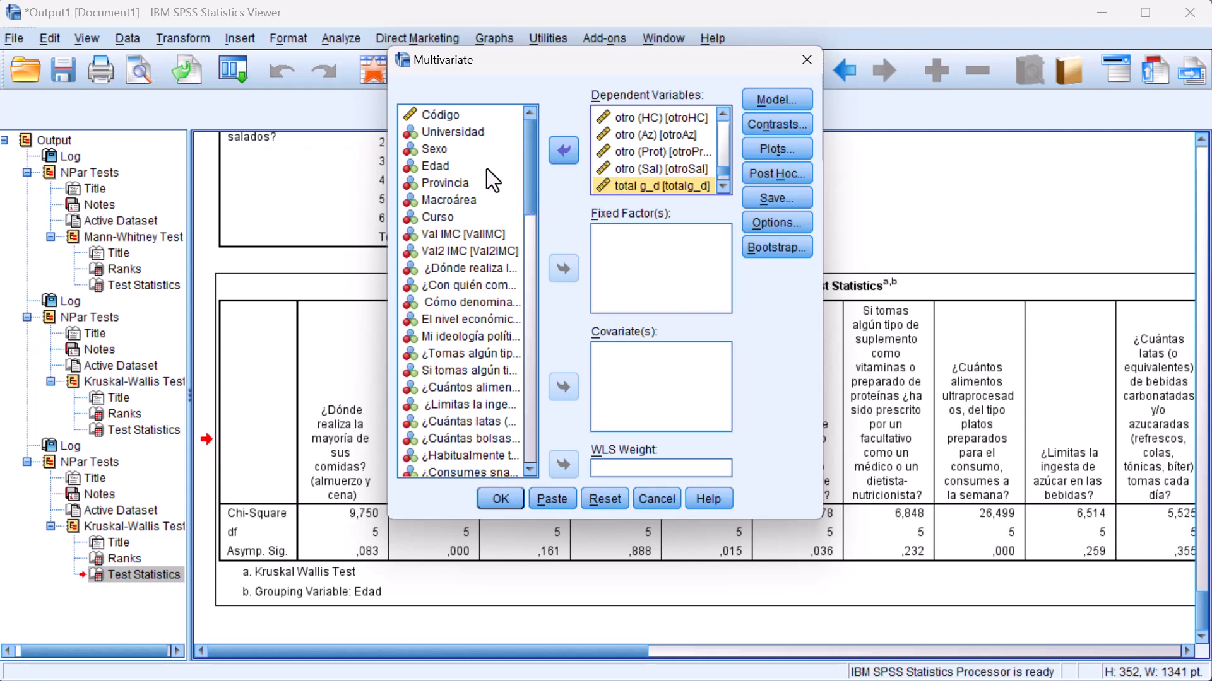
{"action": "left_click", "coordinate": [442, 133]}
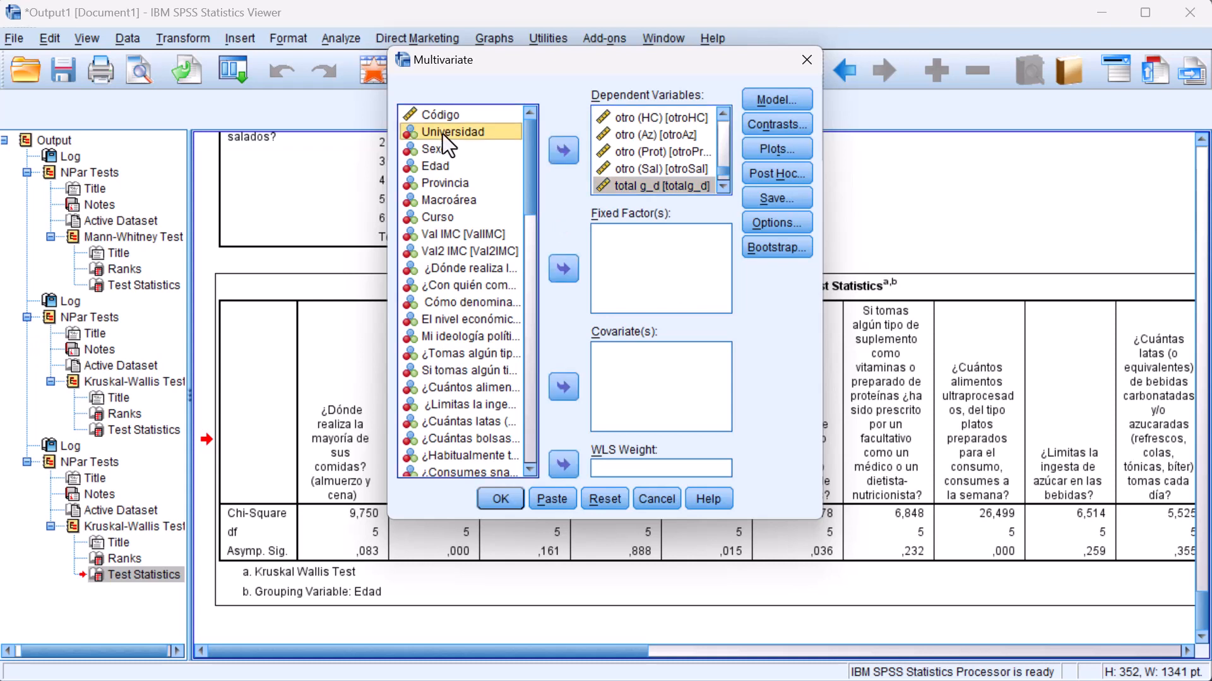
{"action": "left_click", "coordinate": [563, 269]}
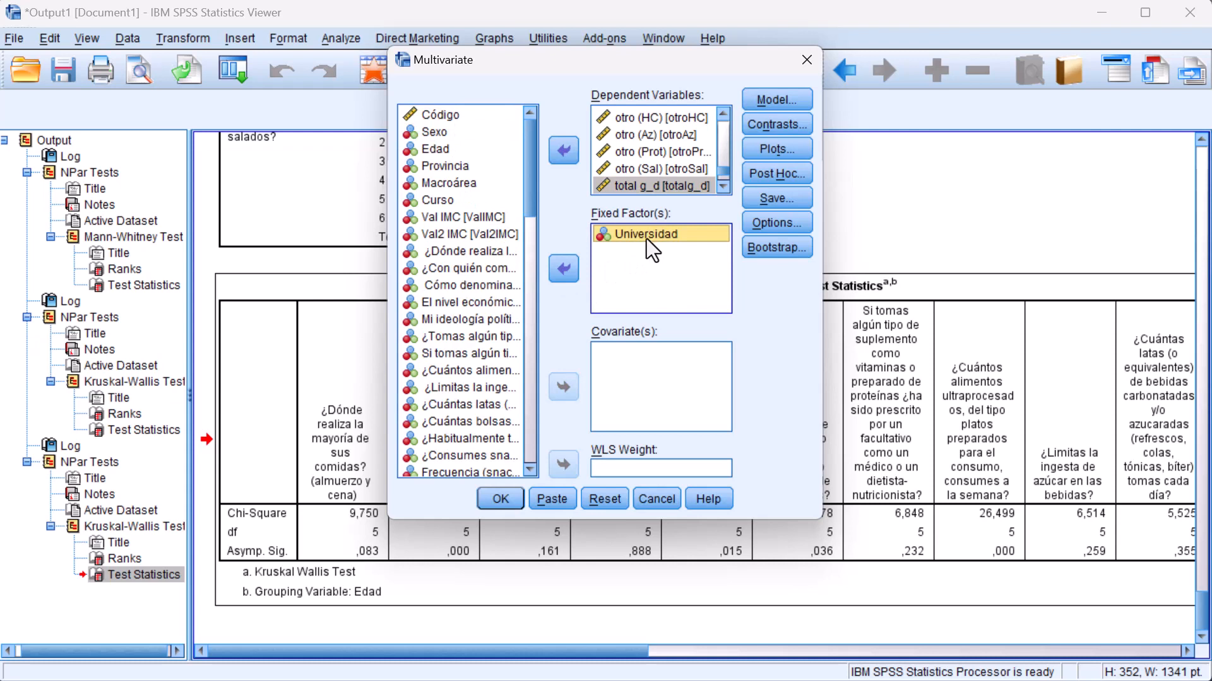
- Request Tukey post hoc comparisons for Universidad and run the multivariate analysis
{"action": "left_click", "coordinate": [774, 178]}
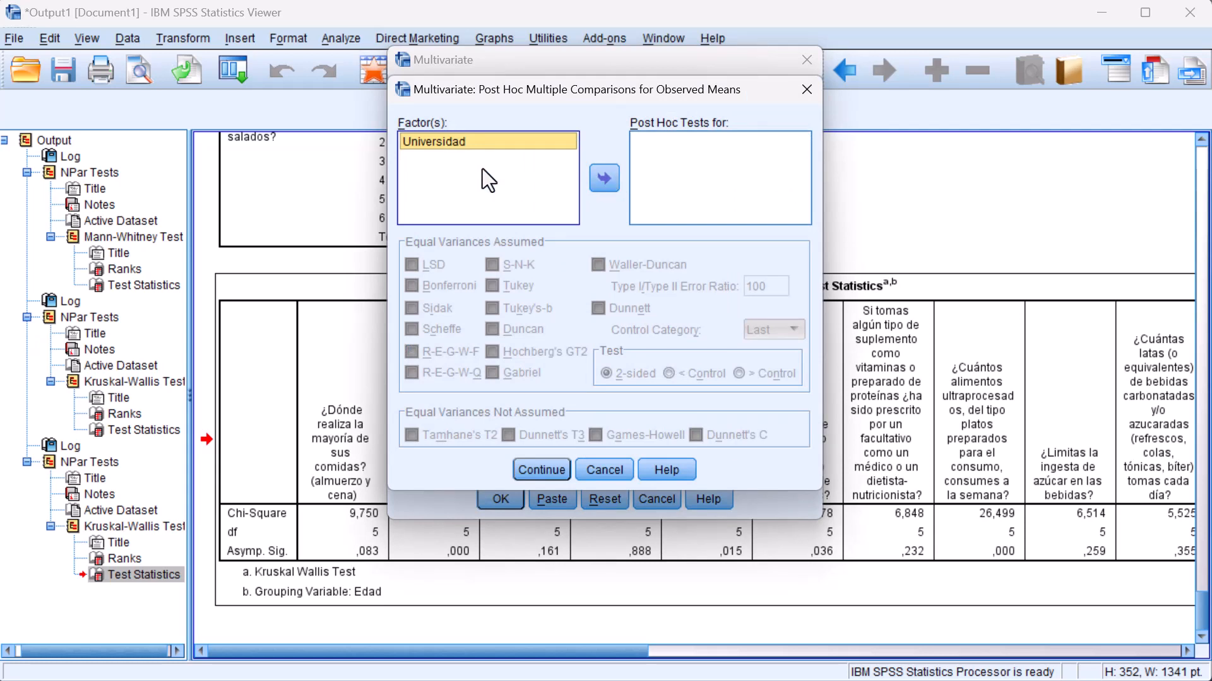
{"action": "left_click", "coordinate": [606, 178]}
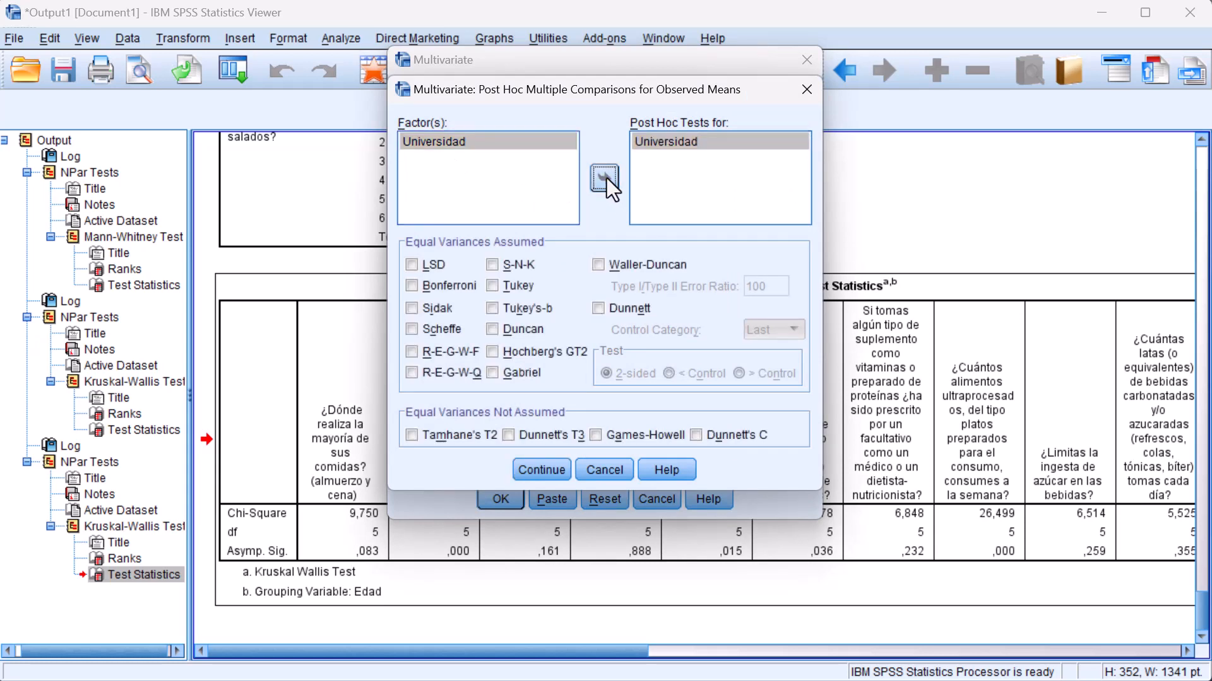
{"action": "left_click", "coordinate": [492, 286]}
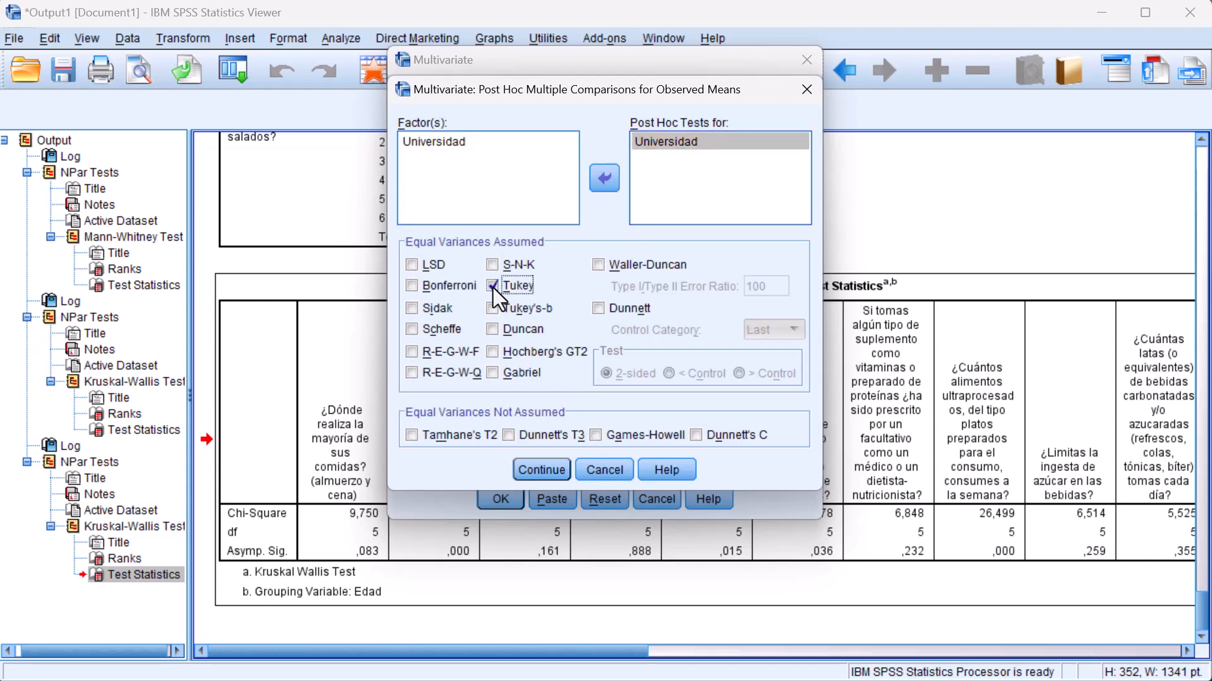
{"action": "left_click", "coordinate": [541, 470]}
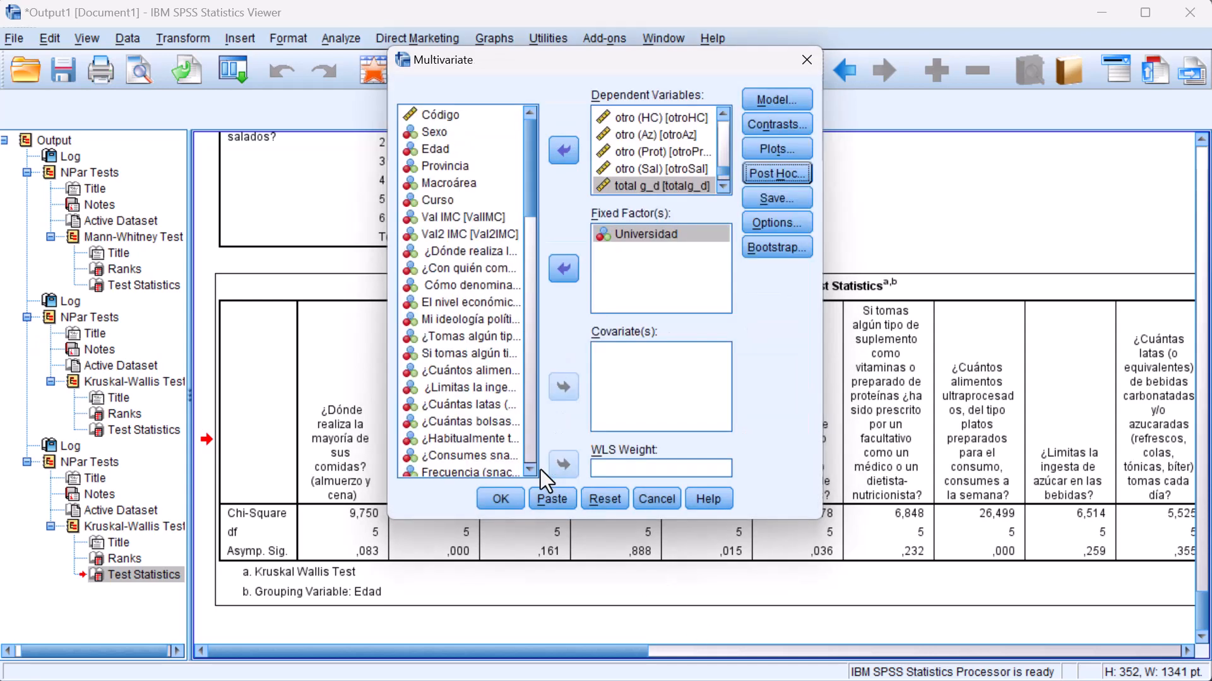
{"action": "left_click", "coordinate": [508, 499]}
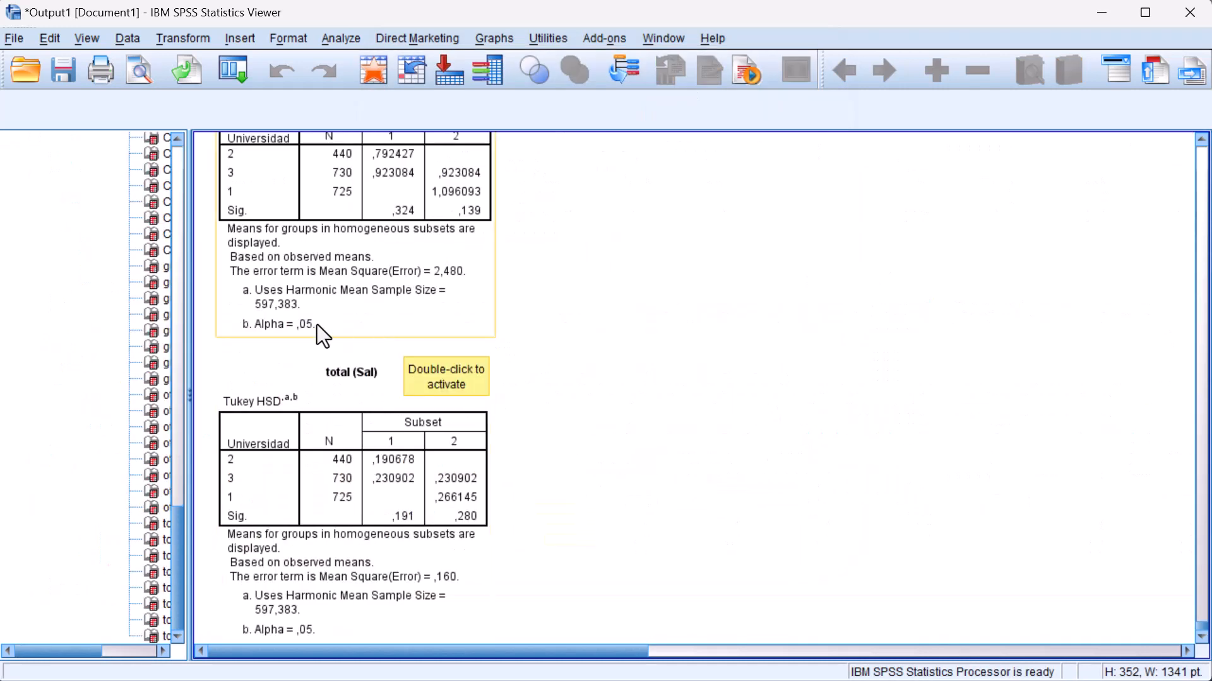
- Widen the output outline and examine the General Linear Model's Tests of Between-Subjects Effects table
{"action": "left_click_drag", "start_coordinate": [189, 336], "coordinate": [397, 343]}
{"action": "scroll", "coordinate": [271, 367], "scroll_direction": "up", "scroll_amount": 20}
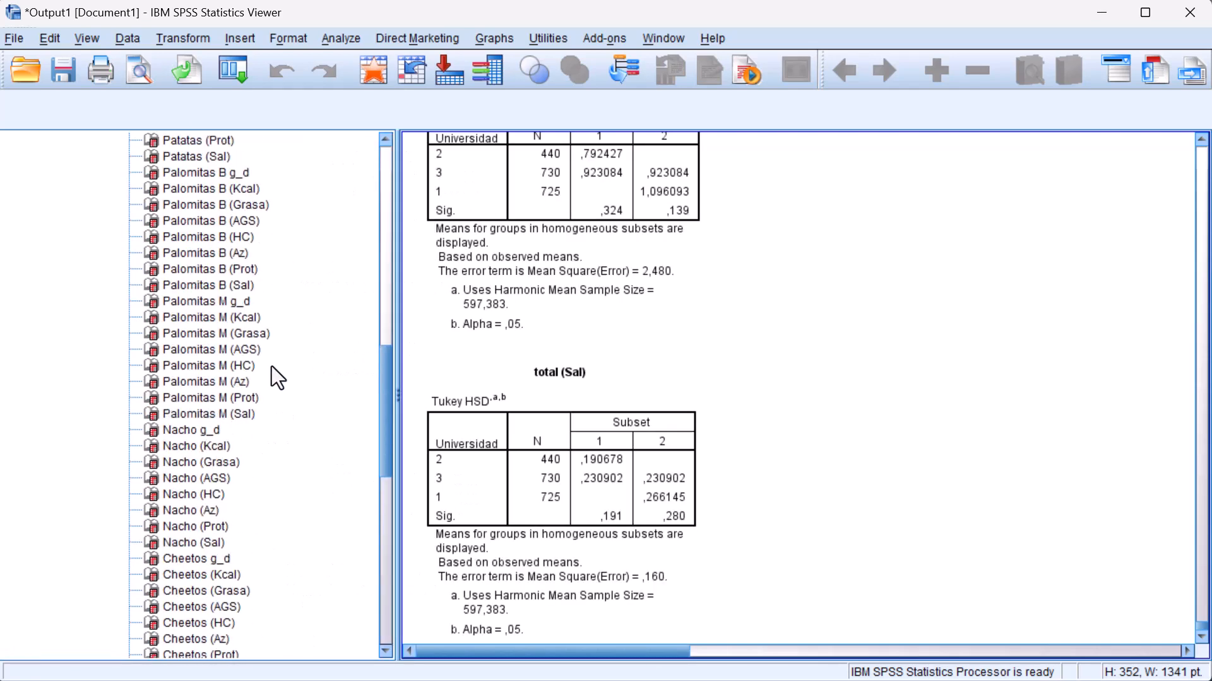
{"action": "scroll", "coordinate": [271, 367], "scroll_direction": "down", "scroll_amount": 2}
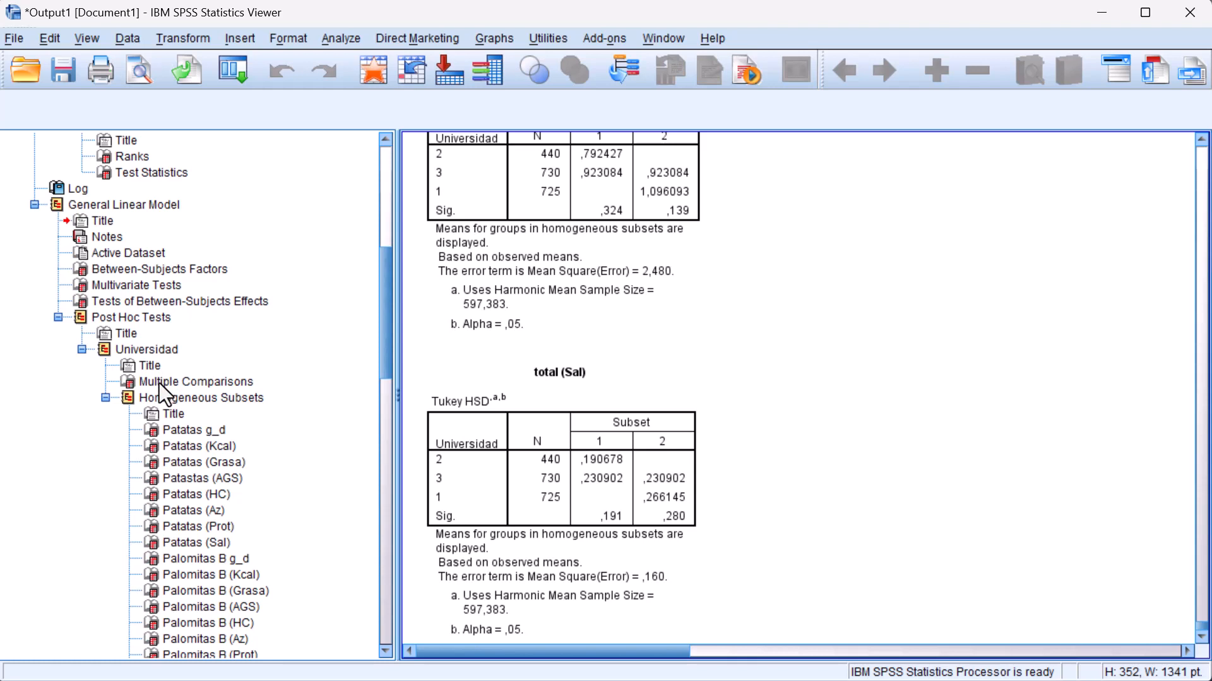
{"action": "left_click", "coordinate": [152, 302]}
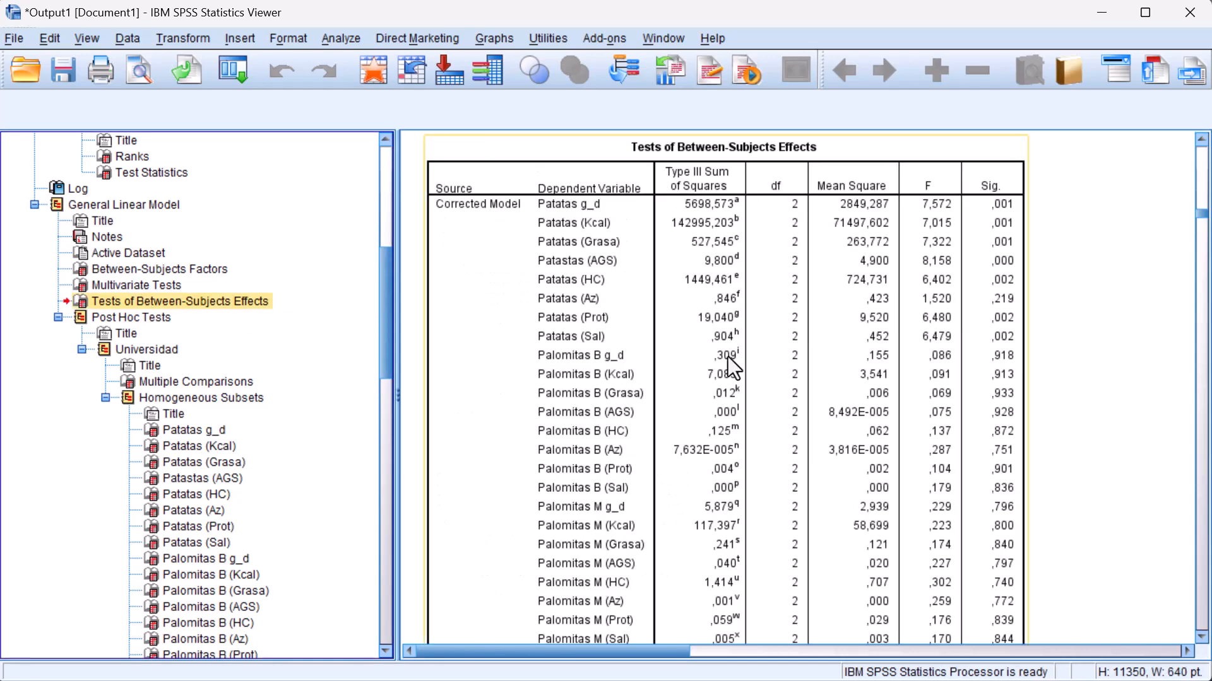
{"action": "scroll", "coordinate": [673, 348], "scroll_direction": "down", "scroll_amount": 15}
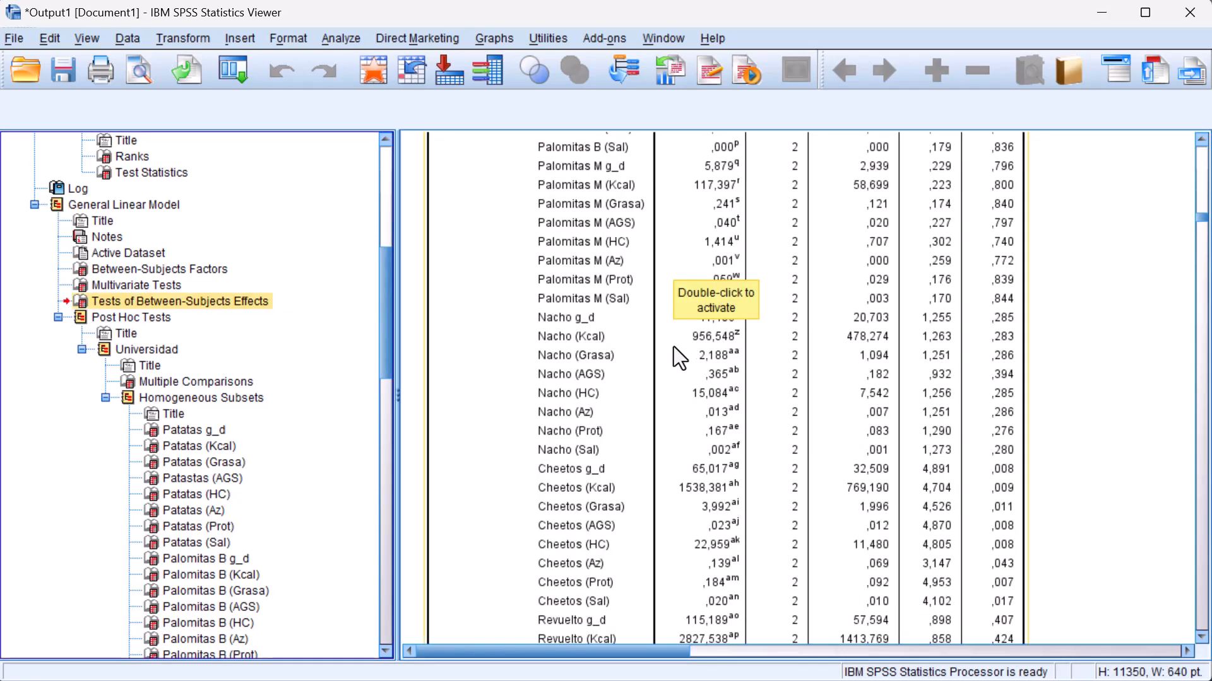
{"action": "scroll", "coordinate": [672, 347], "scroll_direction": "down", "scroll_amount": 20}
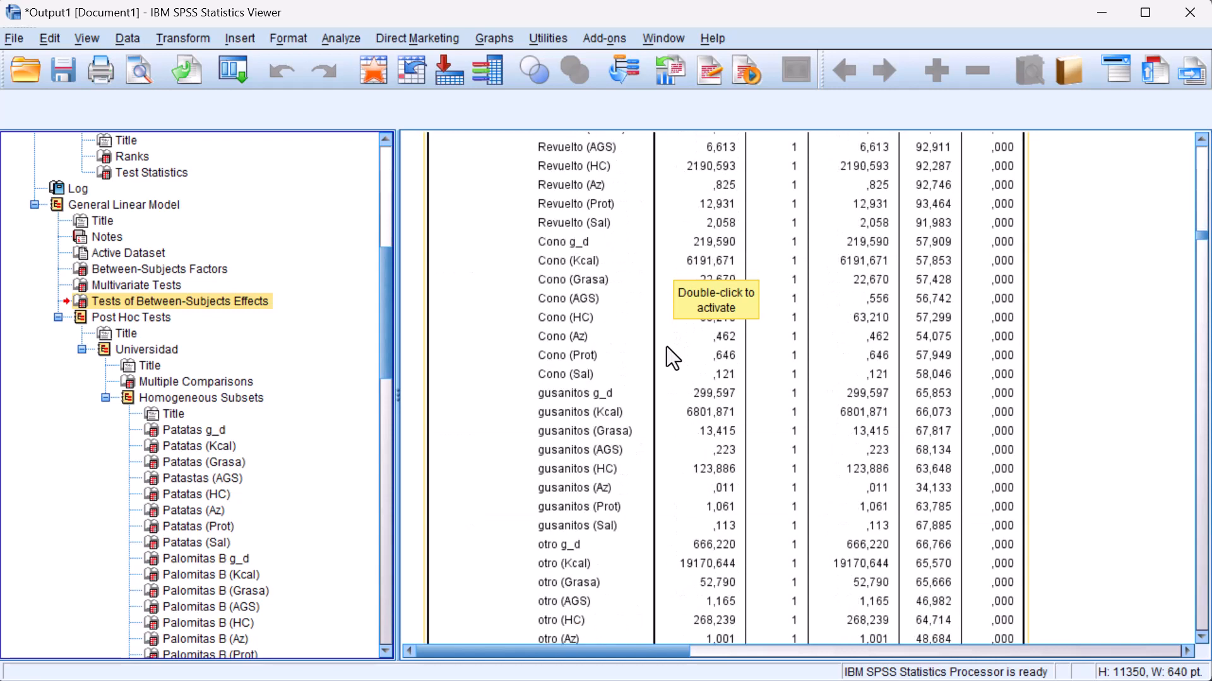
{"action": "scroll", "coordinate": [667, 347], "scroll_direction": "down", "scroll_amount": 5}
{"action": "scroll", "coordinate": [666, 346], "scroll_direction": "up", "scroll_amount": 10}
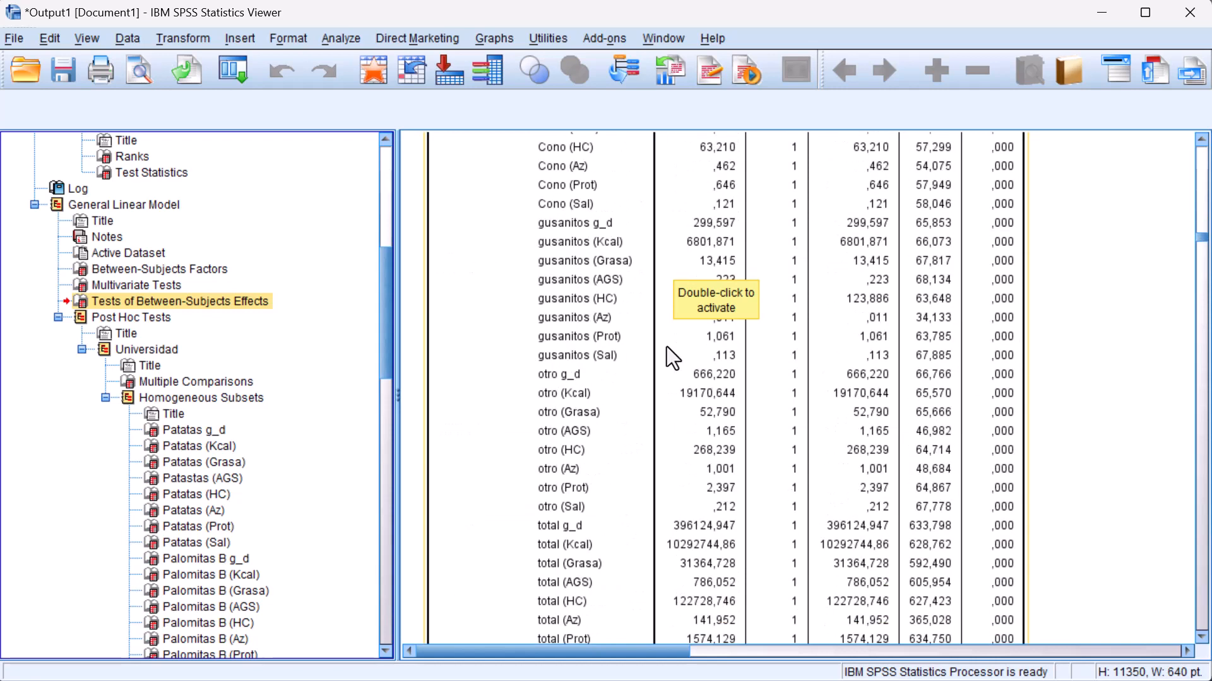
{"action": "scroll", "coordinate": [666, 347], "scroll_direction": "up", "scroll_amount": 6}
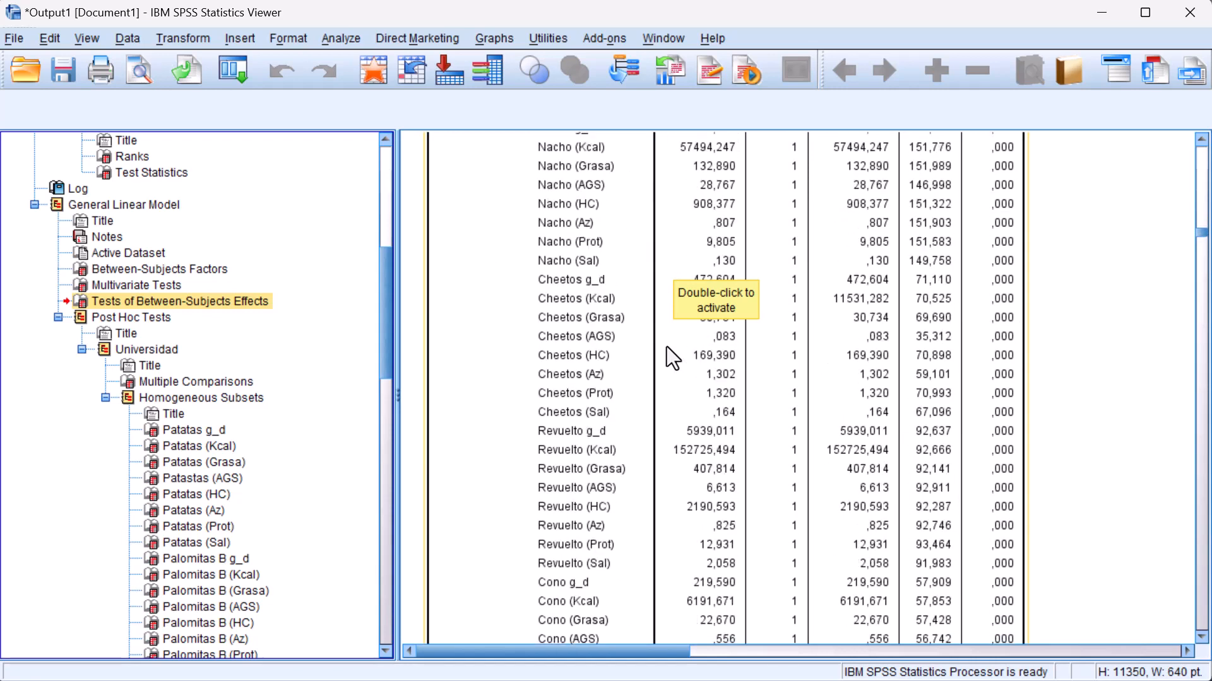
- Copy the Tests of Between-Subjects Effects table and paste it into the Excel workbook's SPSS MLG sheet, starting at cell A2
{"action": "left_click", "coordinate": [622, 313]}
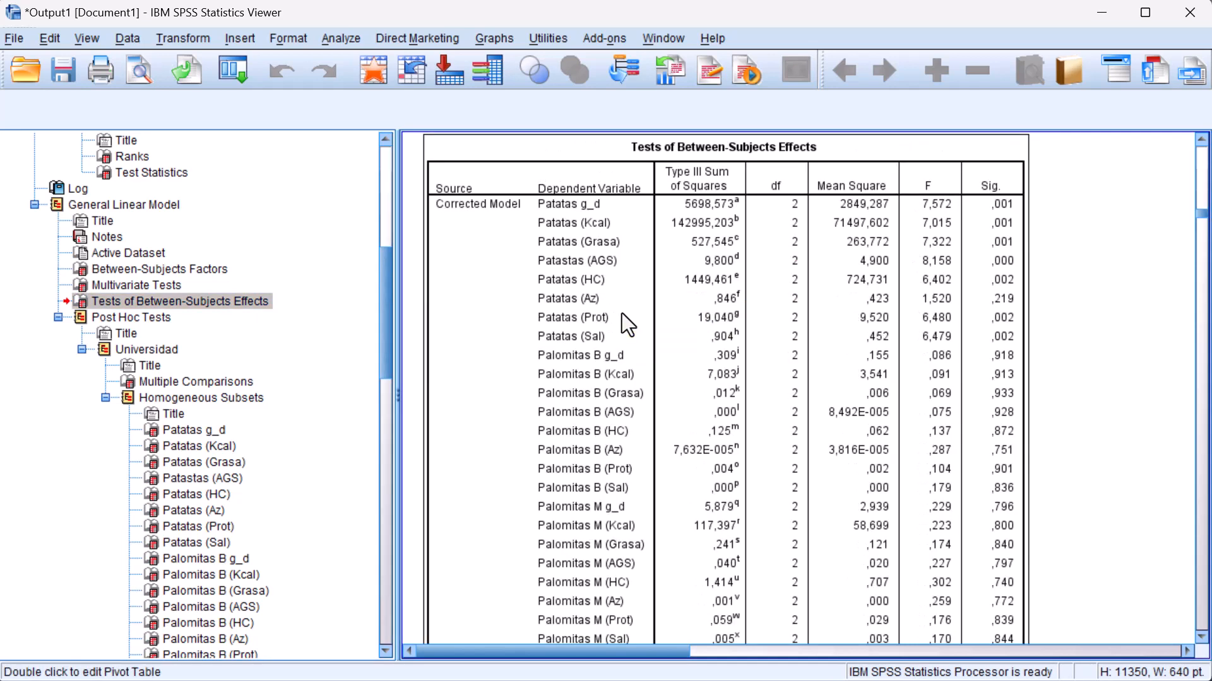
{"action": "left_click", "coordinate": [52, 39]}
{"action": "left_click", "coordinate": [84, 129]}
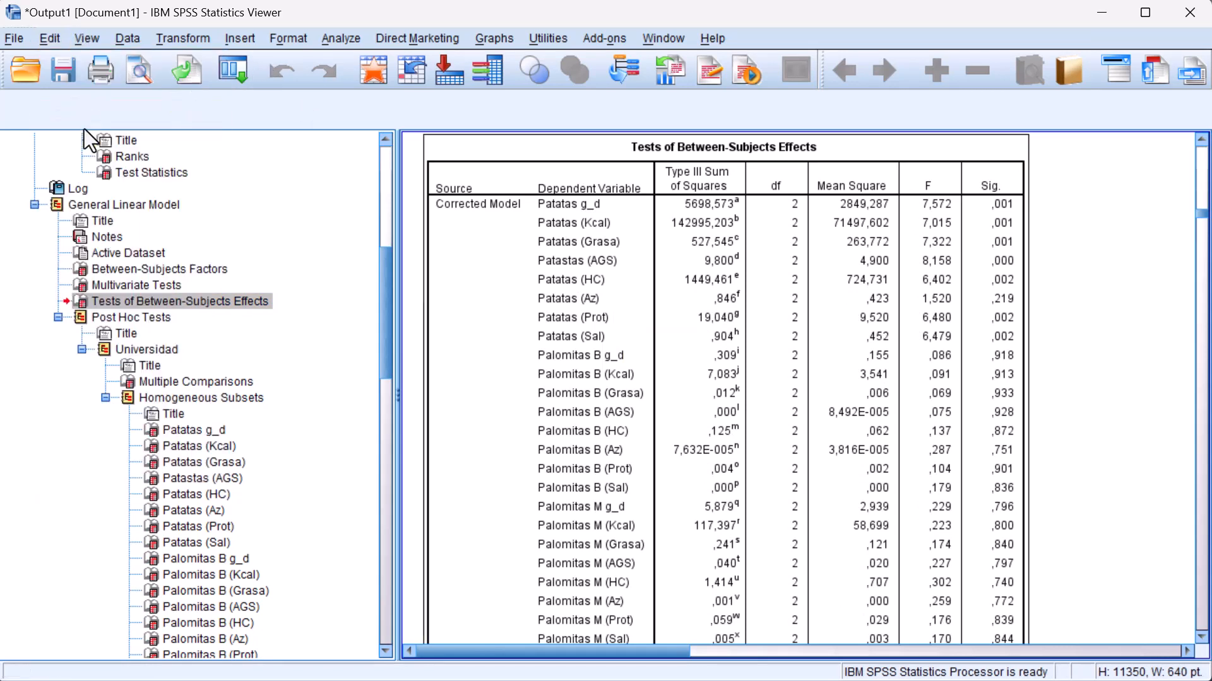
{"action": "key", "text": "alt+Tab"}
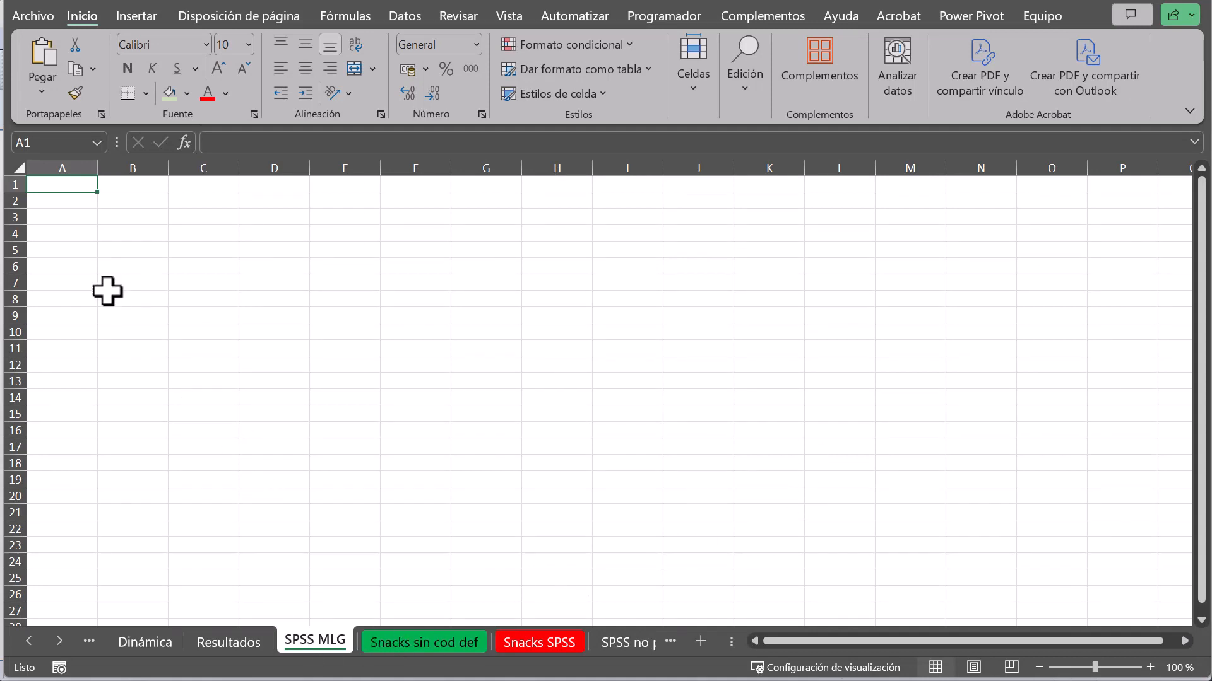
{"action": "left_click", "coordinate": [68, 200]}
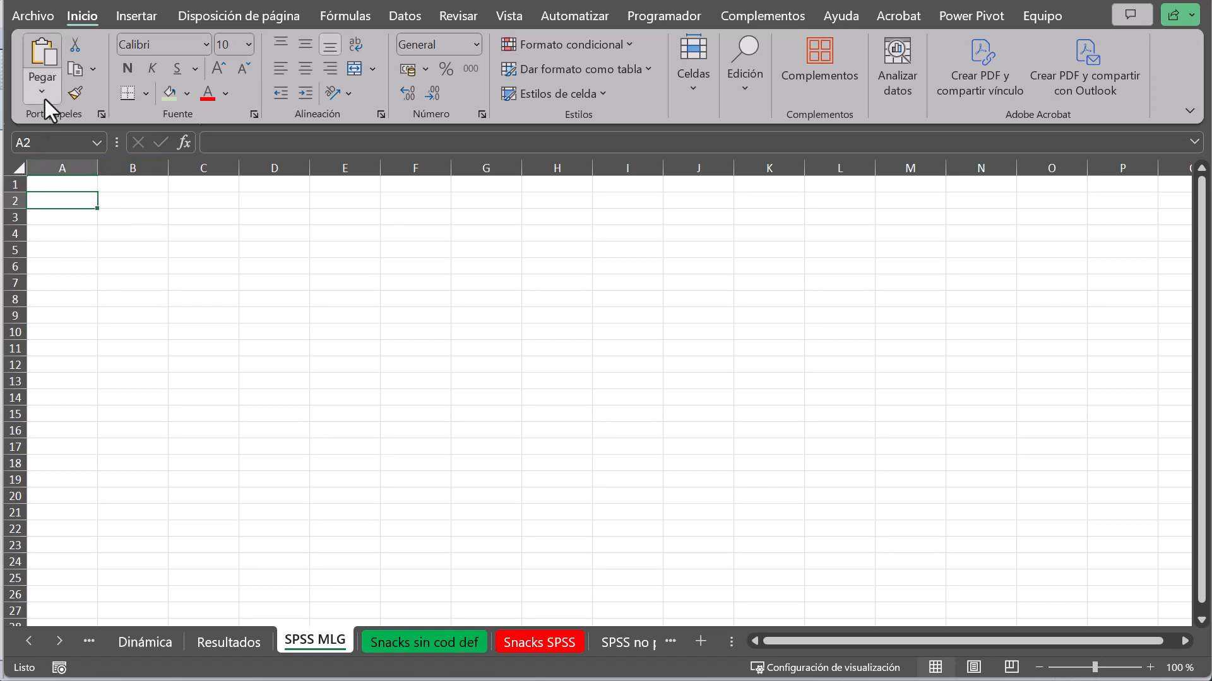
{"action": "left_click", "coordinate": [40, 51]}
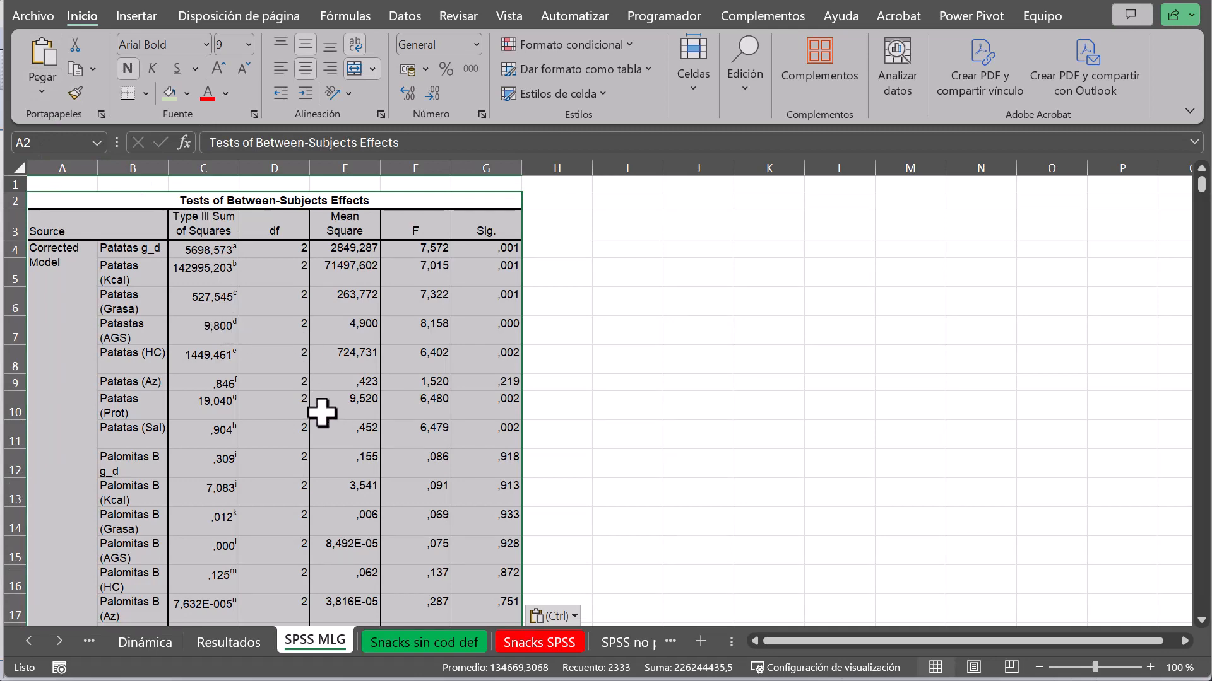
- Copy the Universidad rows of the effects table, from Patatas g_d to total (Sal) with their statistics, in the SPSS MLG sheet
{"action": "scroll", "coordinate": [322, 413], "scroll_direction": "down", "scroll_amount": 11}
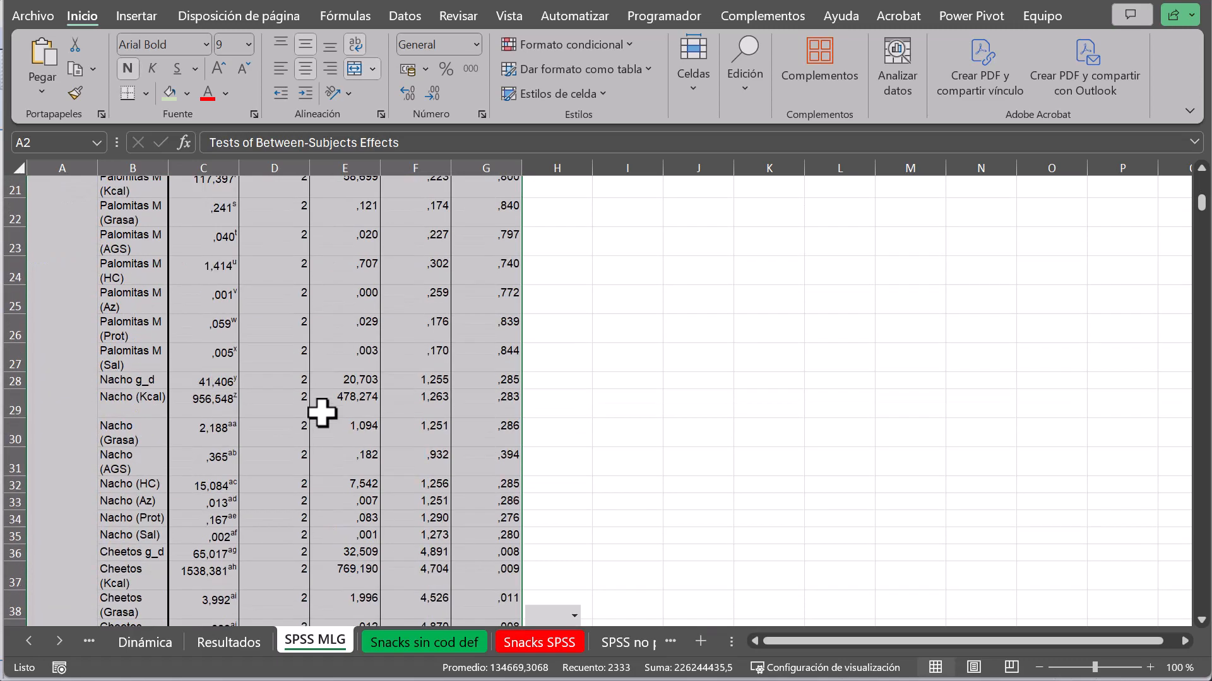
{"action": "scroll", "coordinate": [322, 414], "scroll_direction": "down", "scroll_amount": 16}
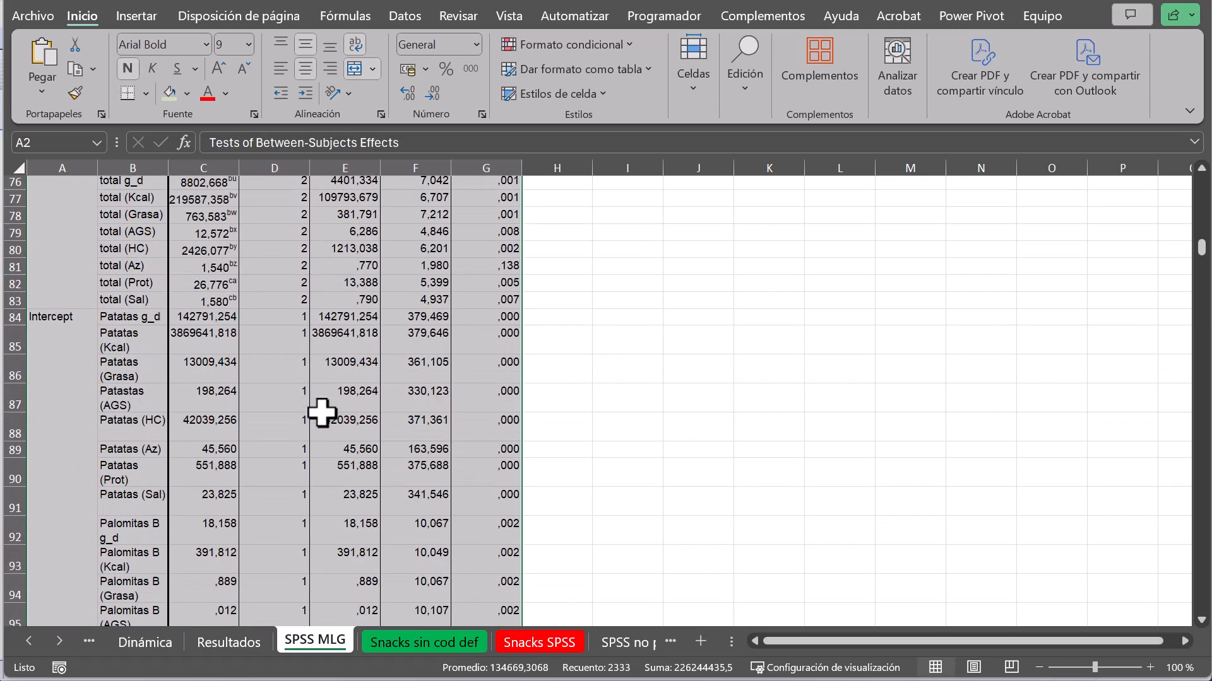
{"action": "scroll", "coordinate": [321, 414], "scroll_direction": "down", "scroll_amount": 8}
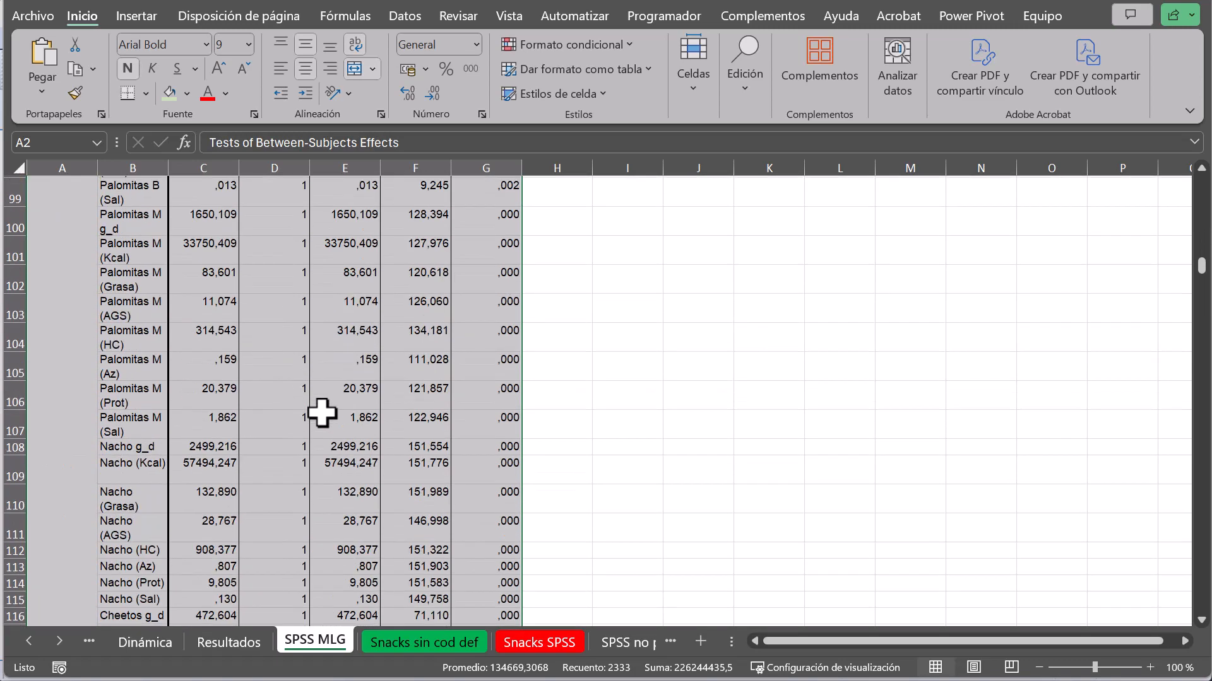
{"action": "scroll", "coordinate": [322, 413], "scroll_direction": "down", "scroll_amount": 13}
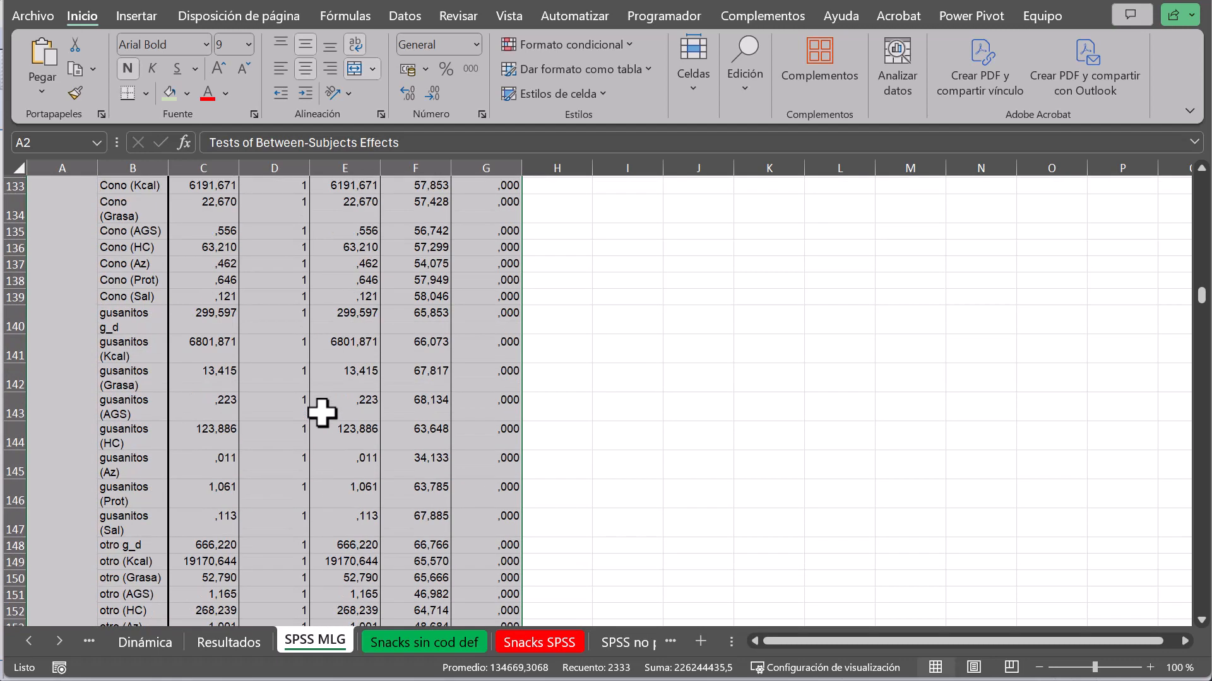
{"action": "scroll", "coordinate": [322, 414], "scroll_direction": "down", "scroll_amount": 2}
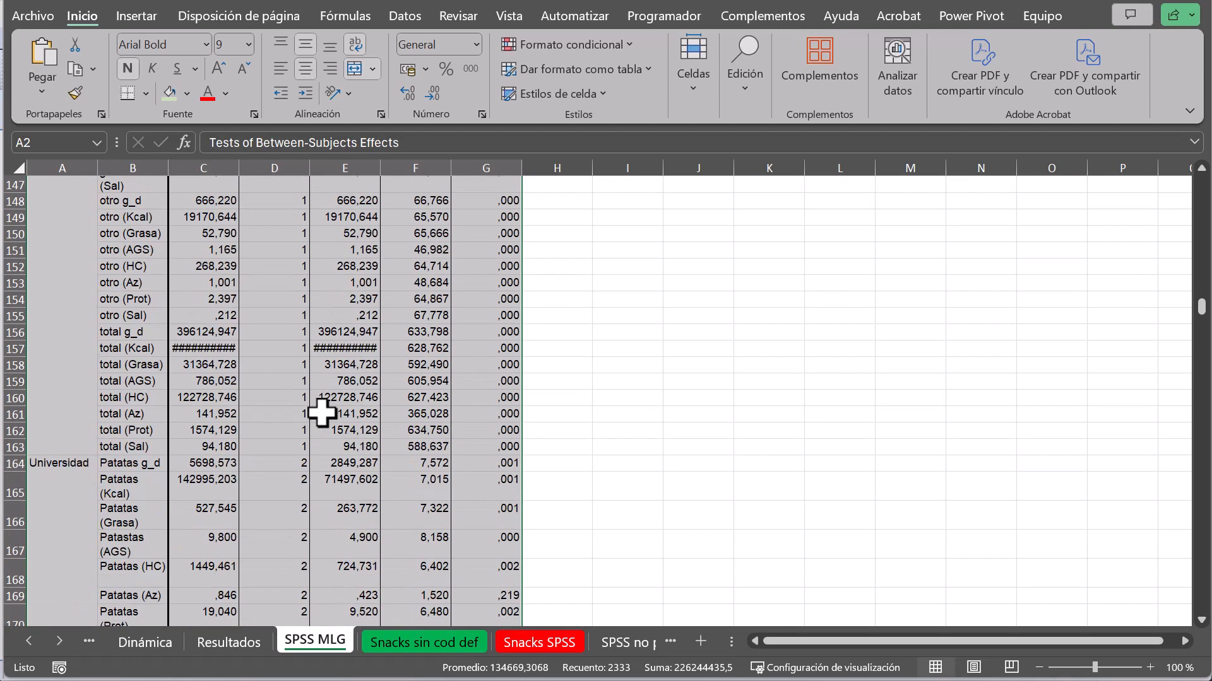
{"action": "left_click", "coordinate": [68, 460]}
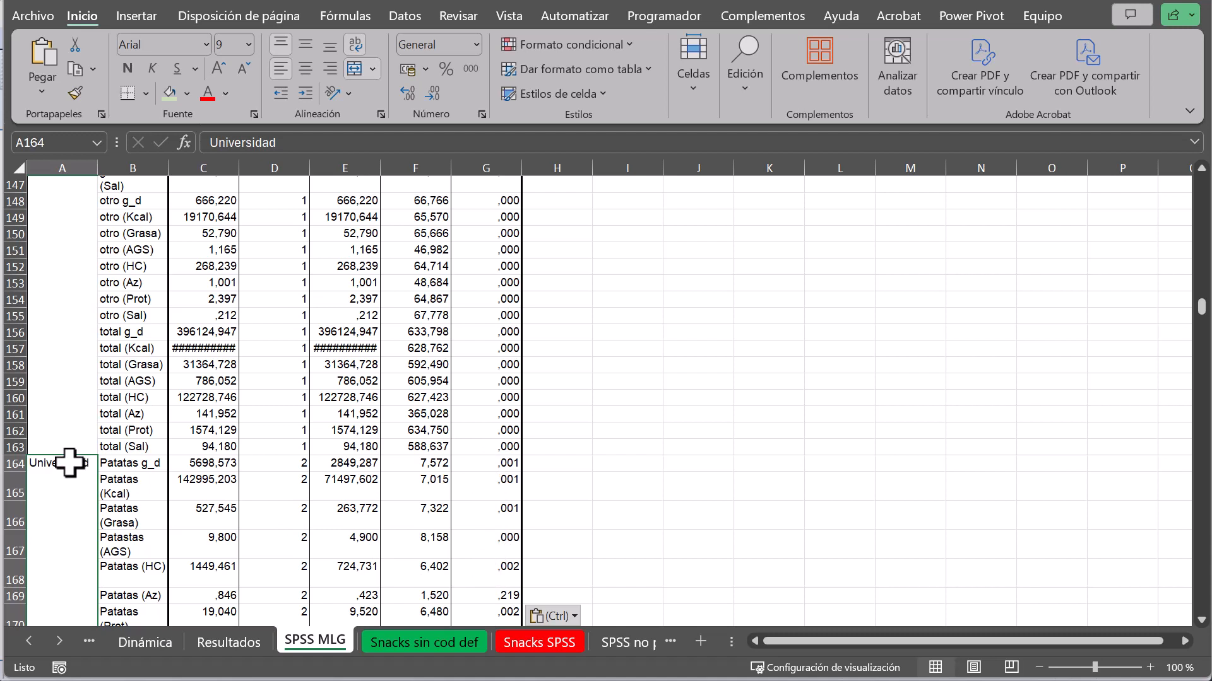
{"action": "left_click_drag", "start_coordinate": [122, 464], "coordinate": [483, 487]}
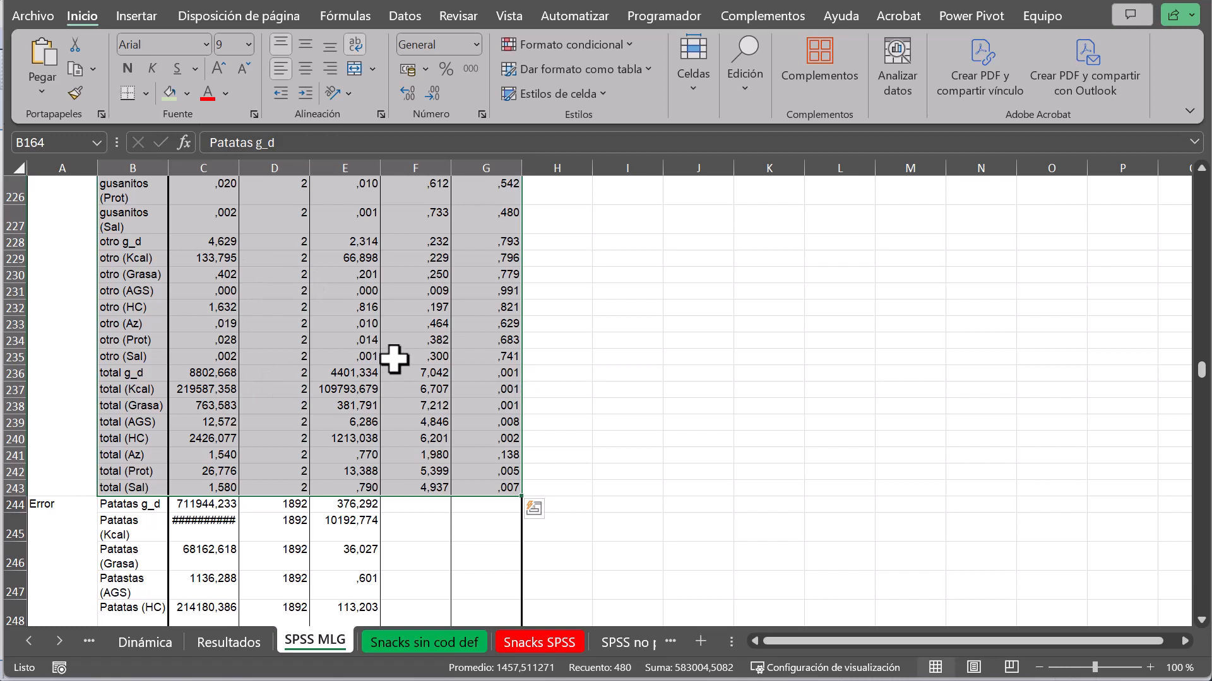
{"action": "left_click", "coordinate": [76, 69]}
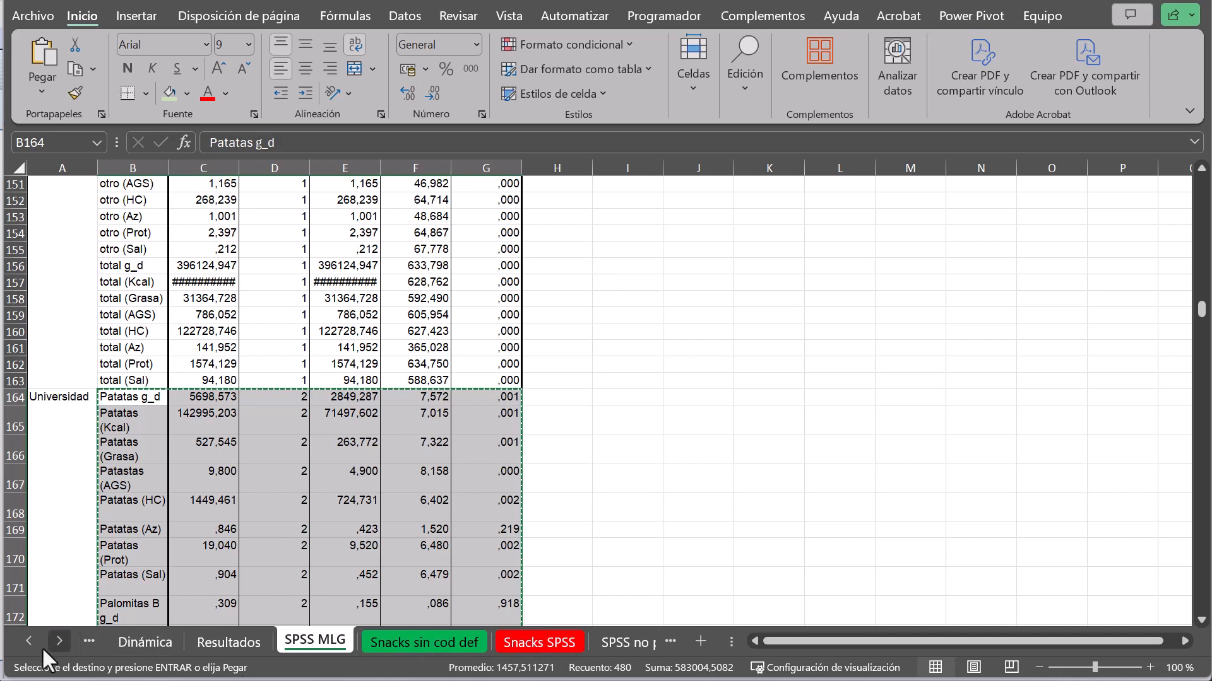
- Add a new worksheet after SPSS MLG and name it Resumen MLG
{"action": "left_click", "coordinate": [59, 641]}
{"action": "left_click", "coordinate": [59, 642]}
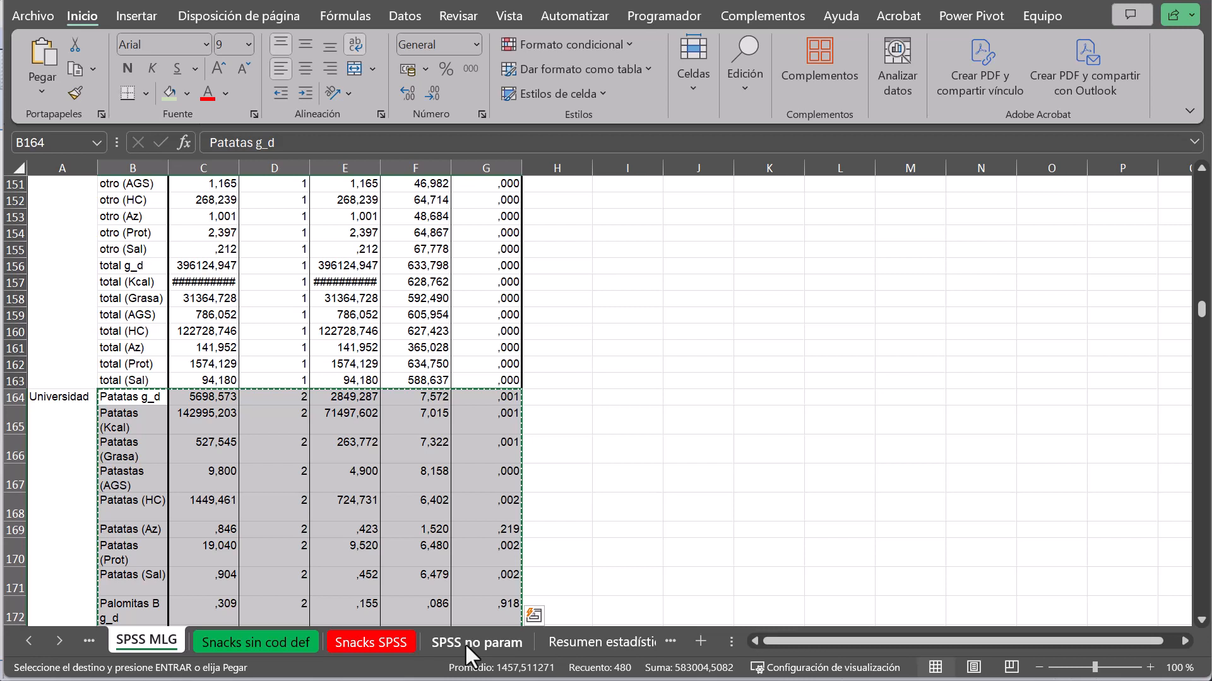
{"action": "left_click", "coordinate": [697, 638]}
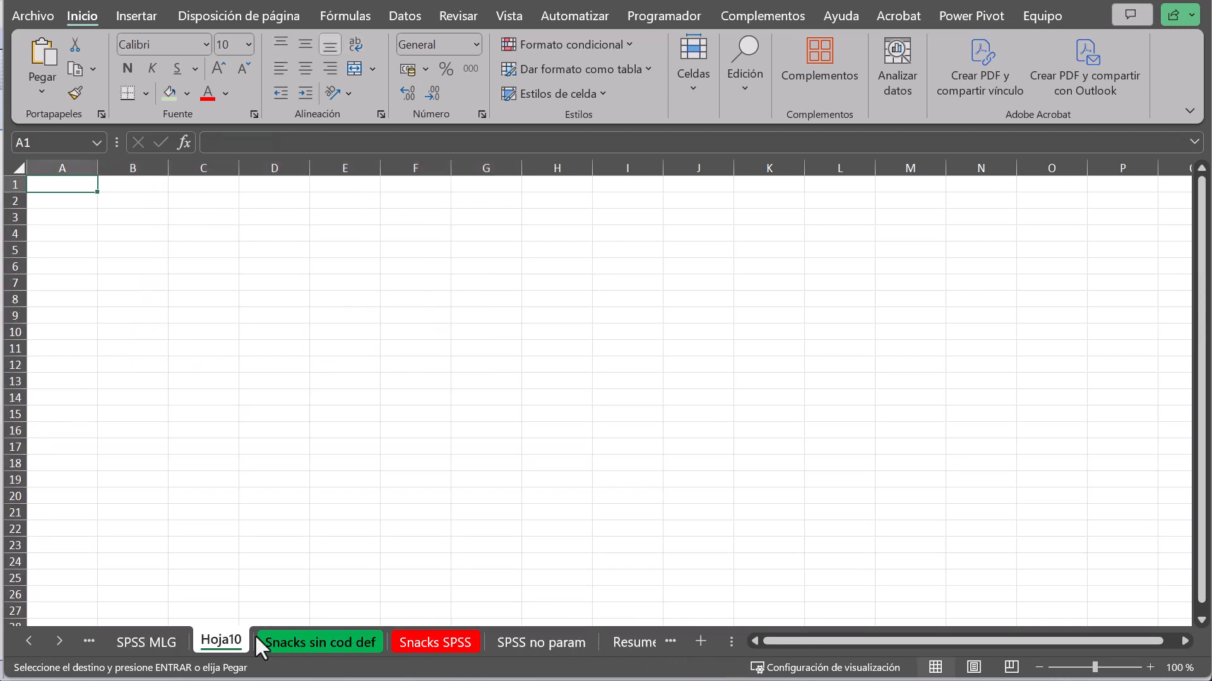
{"action": "double_click", "coordinate": [212, 640]}
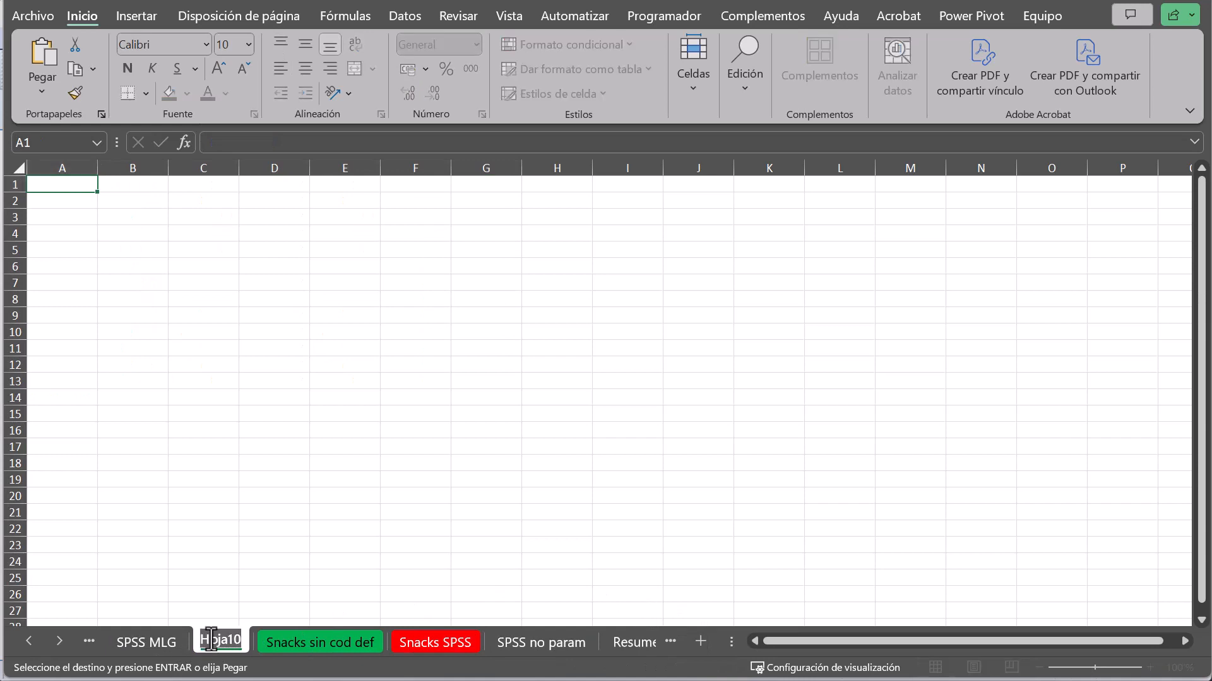
{"action": "type", "text": "MLG"}
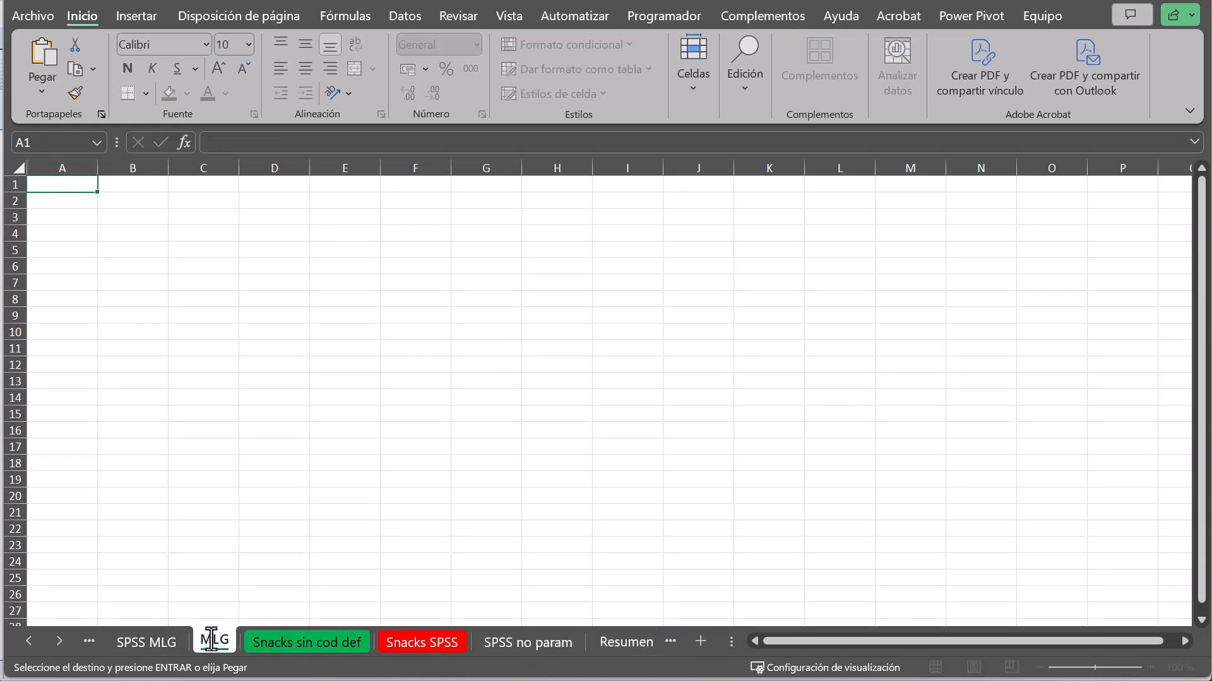
{"action": "type", "text": "Resyn"}
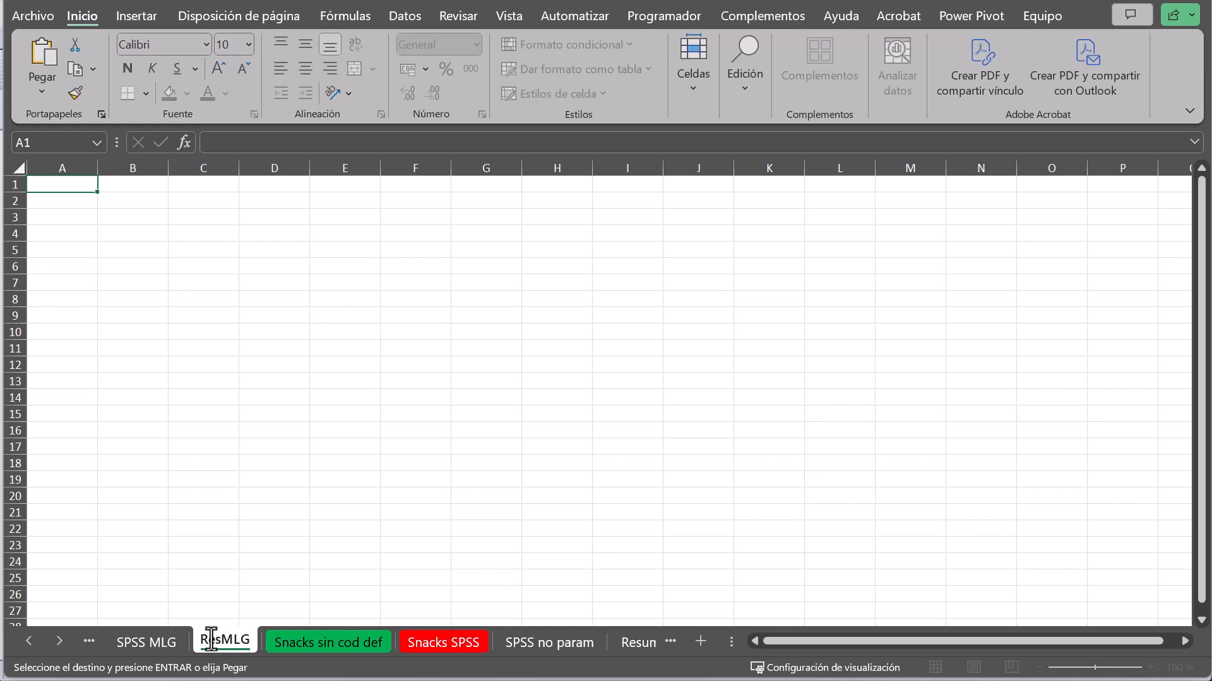
{"action": "key", "text": "BackSpace"}
{"action": "key", "text": "BackSpace"}
{"action": "type", "text": "umen"}
{"action": "key", "text": "Return"}
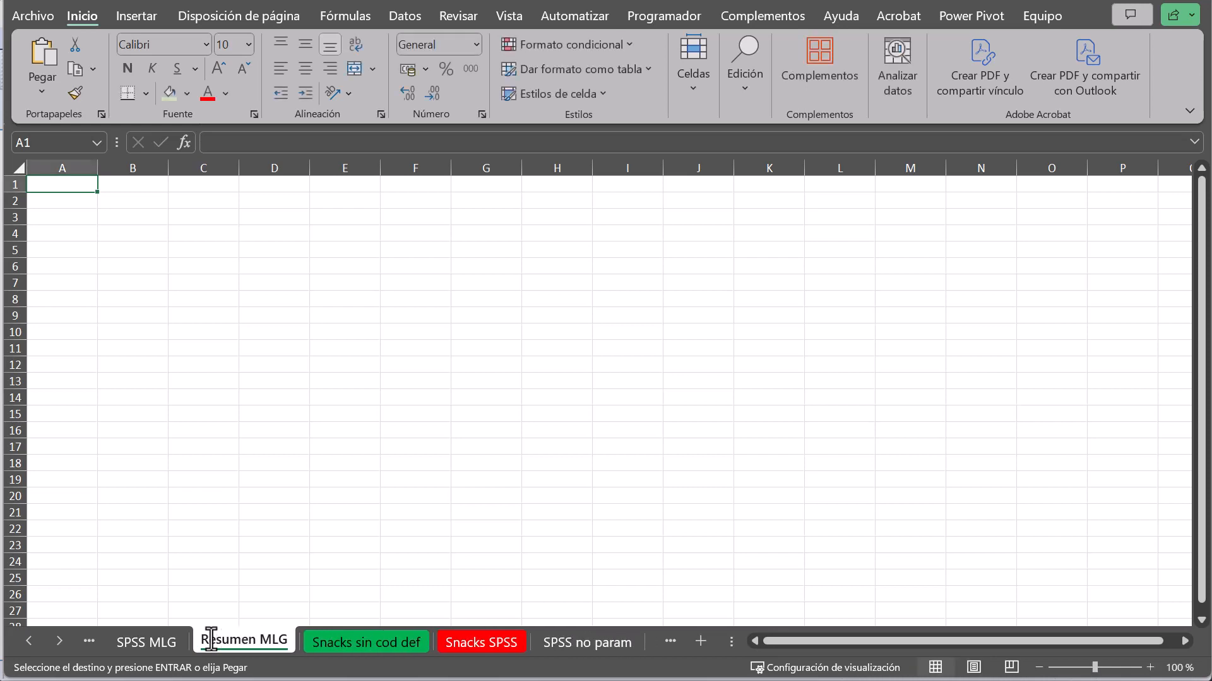
- Widen column A of the Resumen MLG sheet and paste the copied Universidad rows starting at cell A2
{"action": "left_click", "coordinate": [67, 200]}
{"action": "left_click_drag", "start_coordinate": [98, 173], "coordinate": [237, 189]}
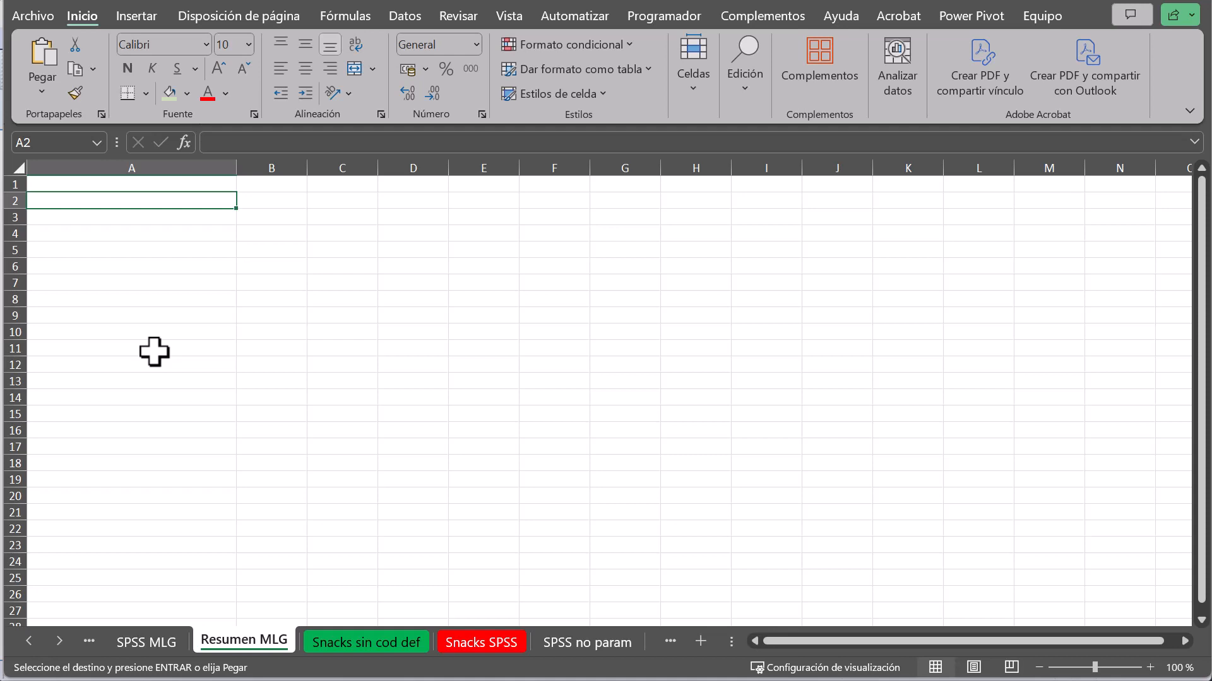
{"action": "key", "text": "ctrl+v"}
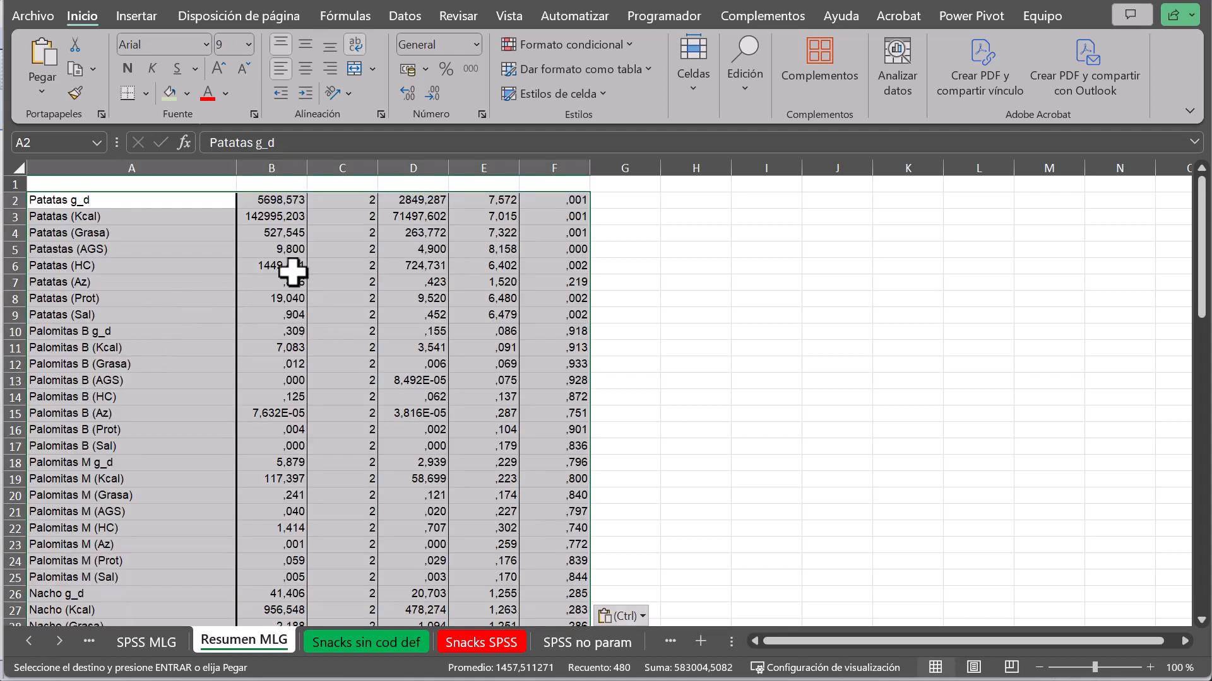
- Delete columns B to E, keeping only the variable names and significance values, and enter the header Universidad in cell B1
{"action": "left_click_drag", "start_coordinate": [284, 156], "coordinate": [470, 195]}
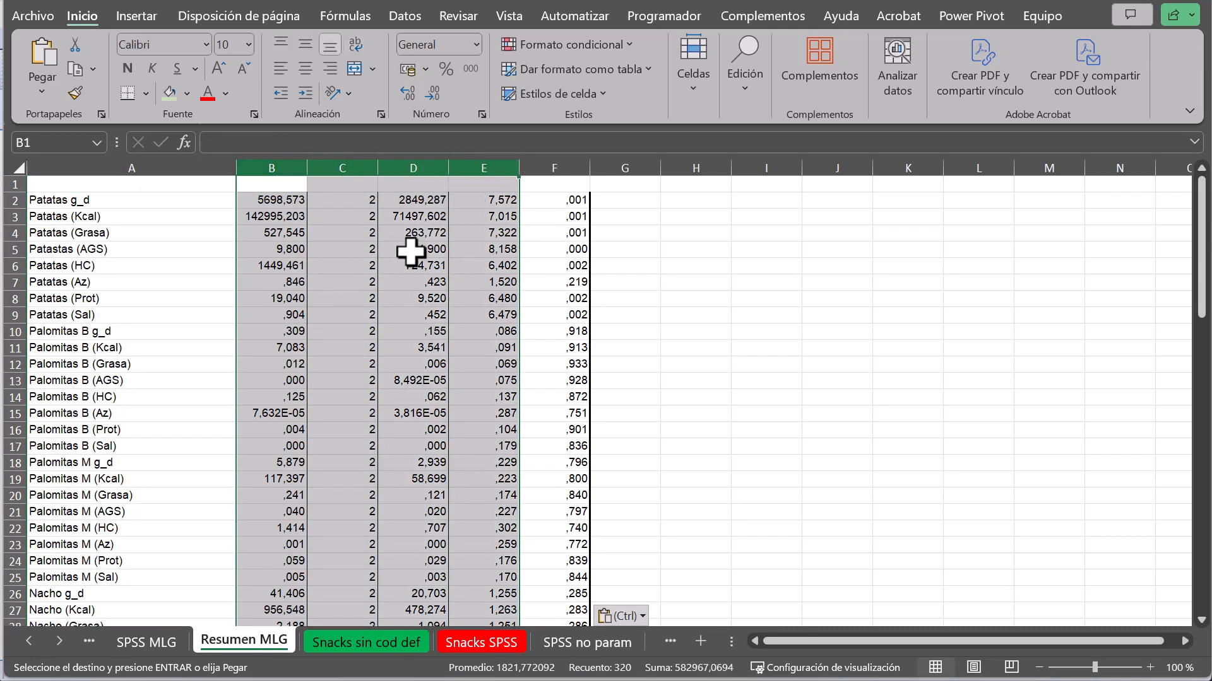
{"action": "right_click", "coordinate": [359, 348]}
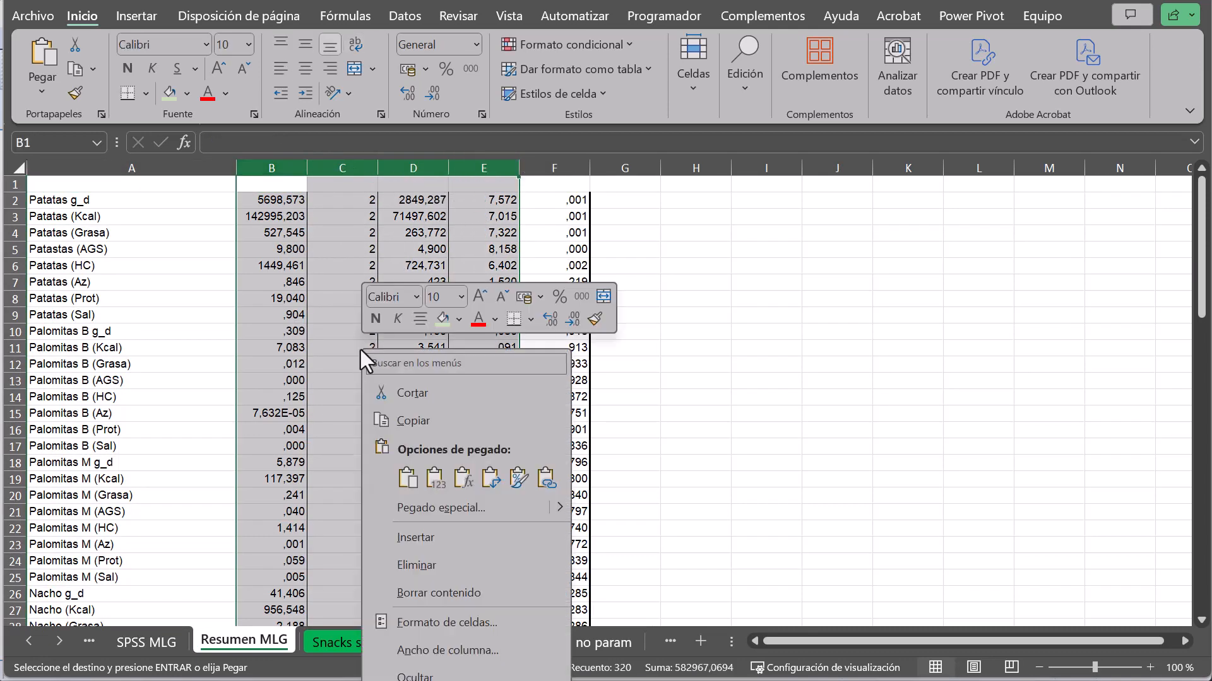
{"action": "left_click", "coordinate": [426, 567]}
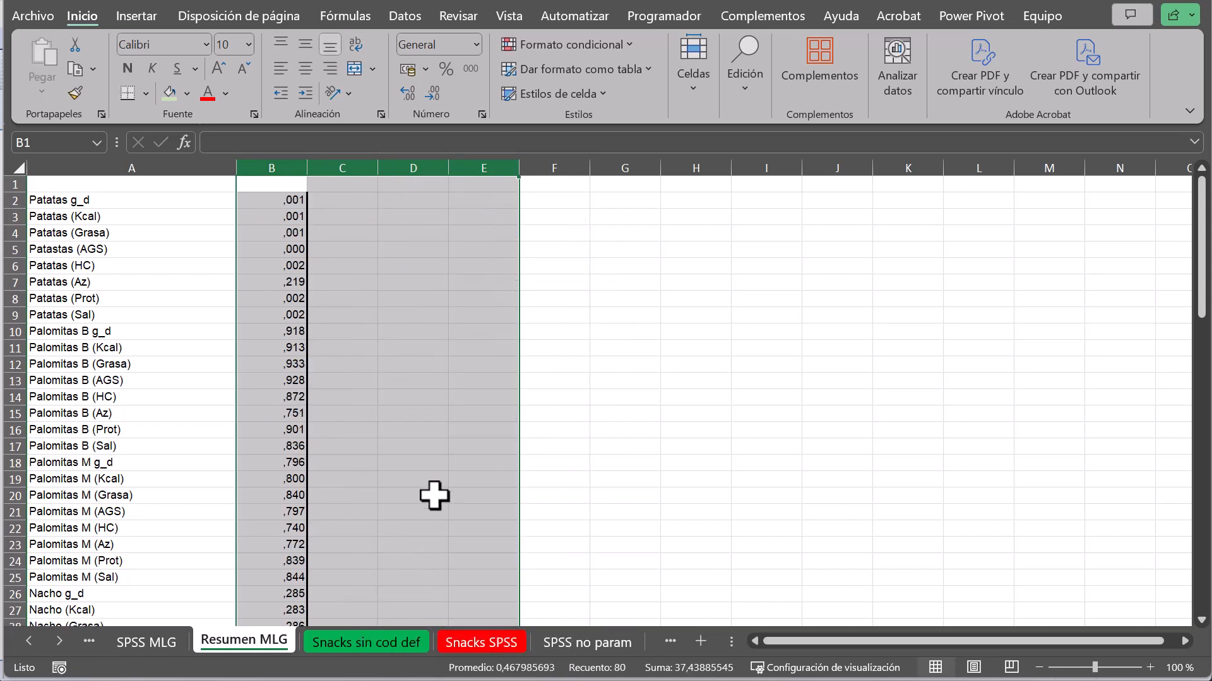
{"action": "left_click", "coordinate": [256, 186]}
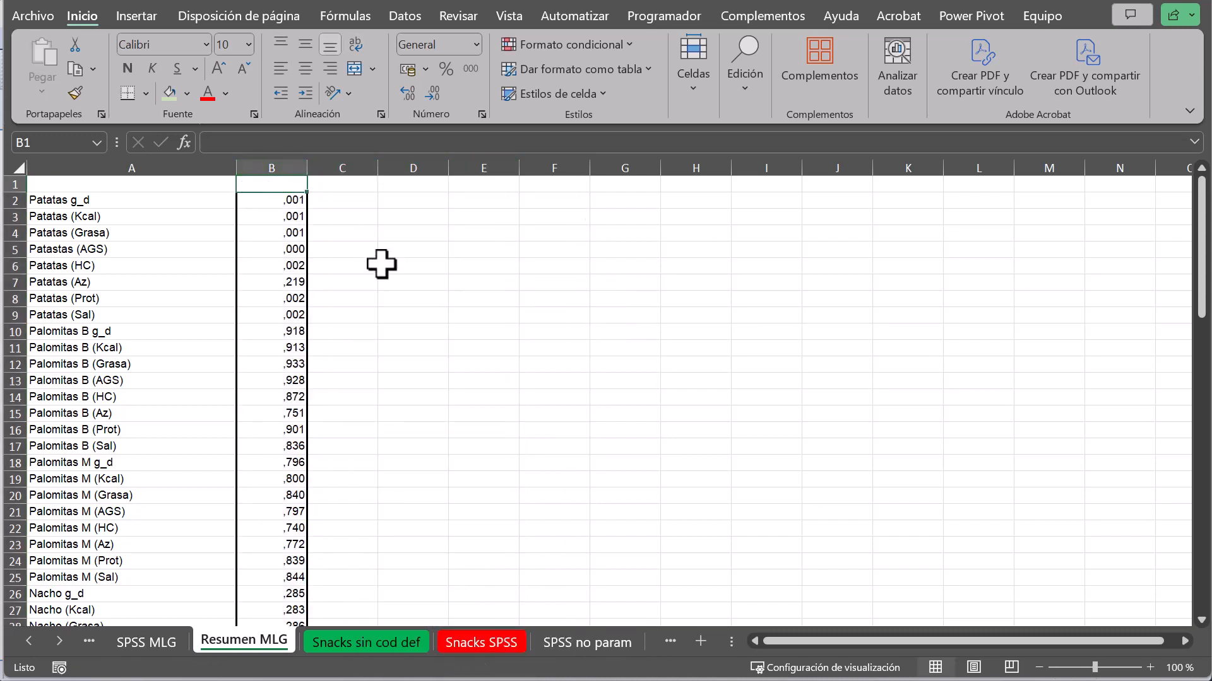
{"action": "type", "text": "Unive"}
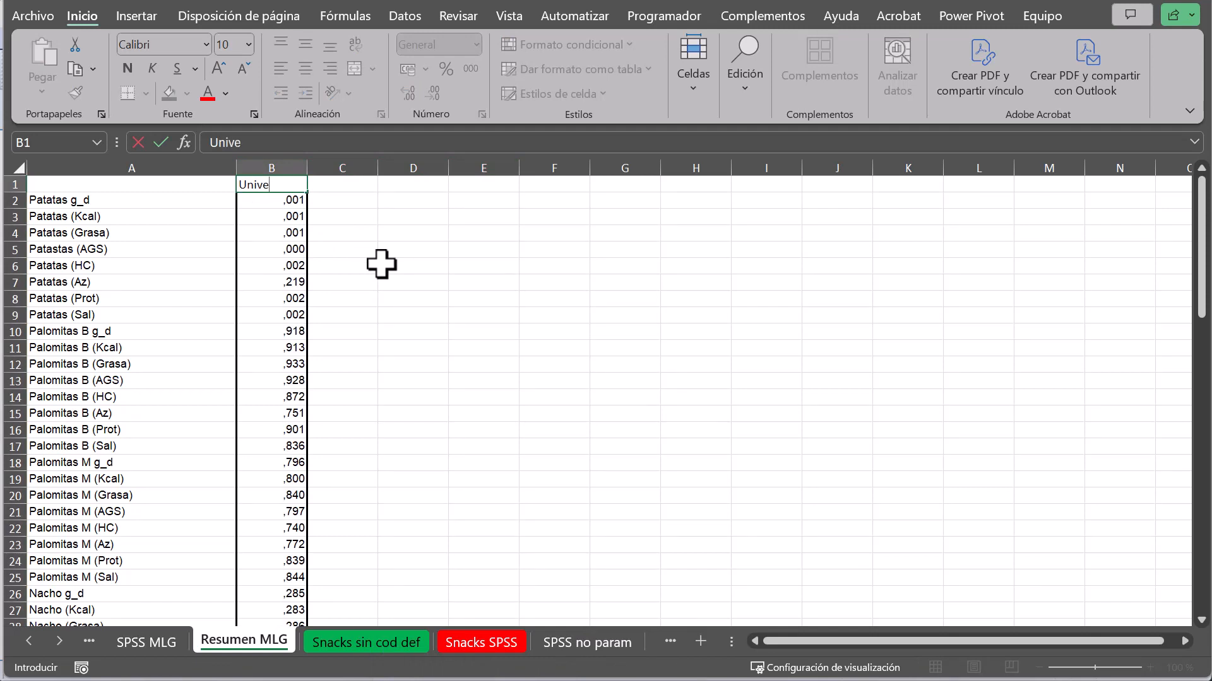
{"action": "type", "text": "rsidad"}
{"action": "key", "text": "Return"}
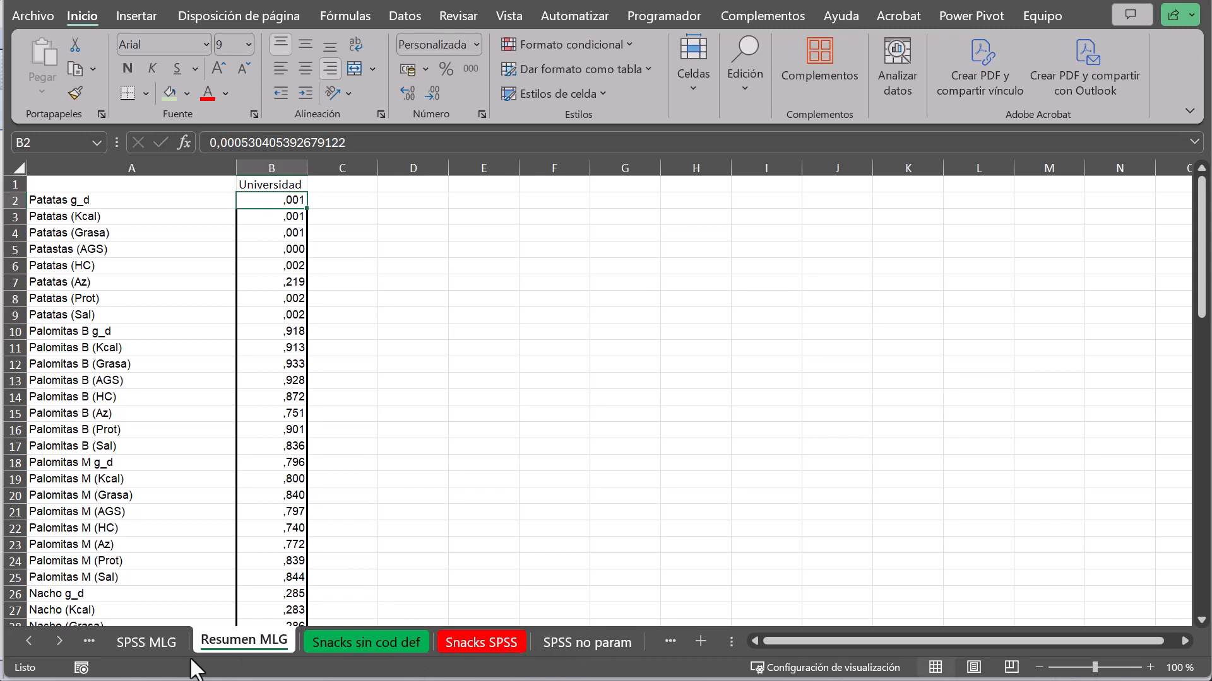
- Copy the formatting of cell C4 in the Resumen estadística sheet onto cell B2 of the Resumen MLG sheet
{"action": "left_click", "coordinate": [58, 641]}
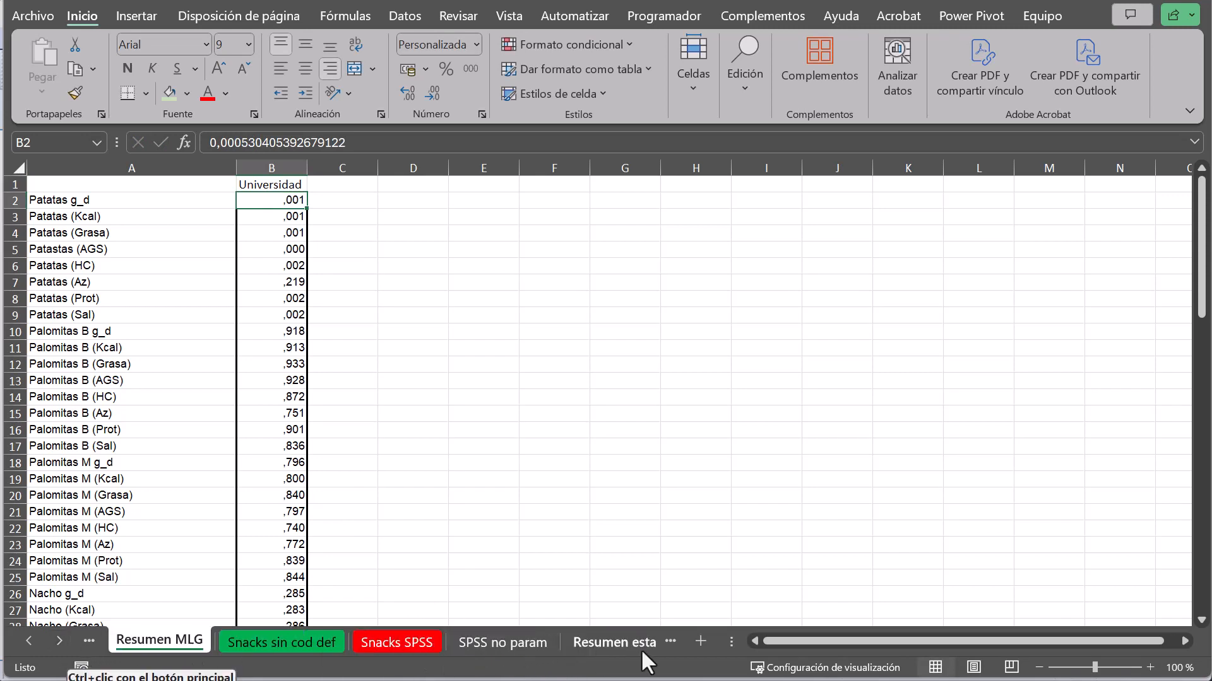
{"action": "left_click", "coordinate": [603, 641]}
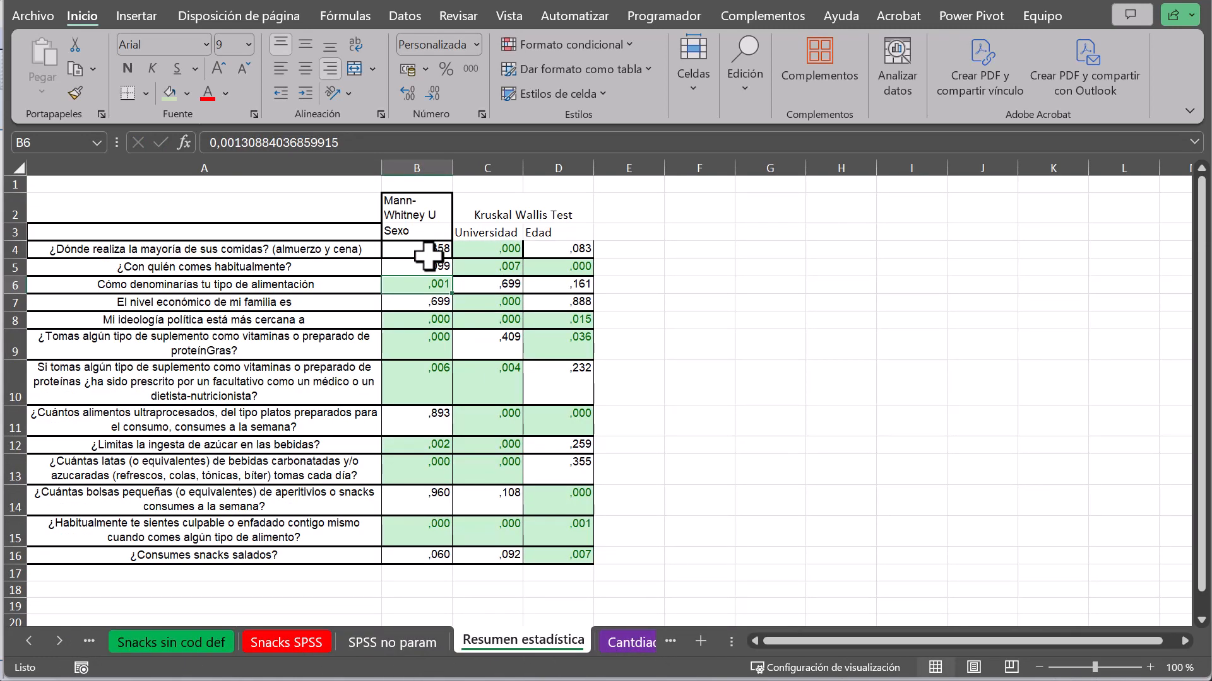
{"action": "left_click", "coordinate": [494, 252]}
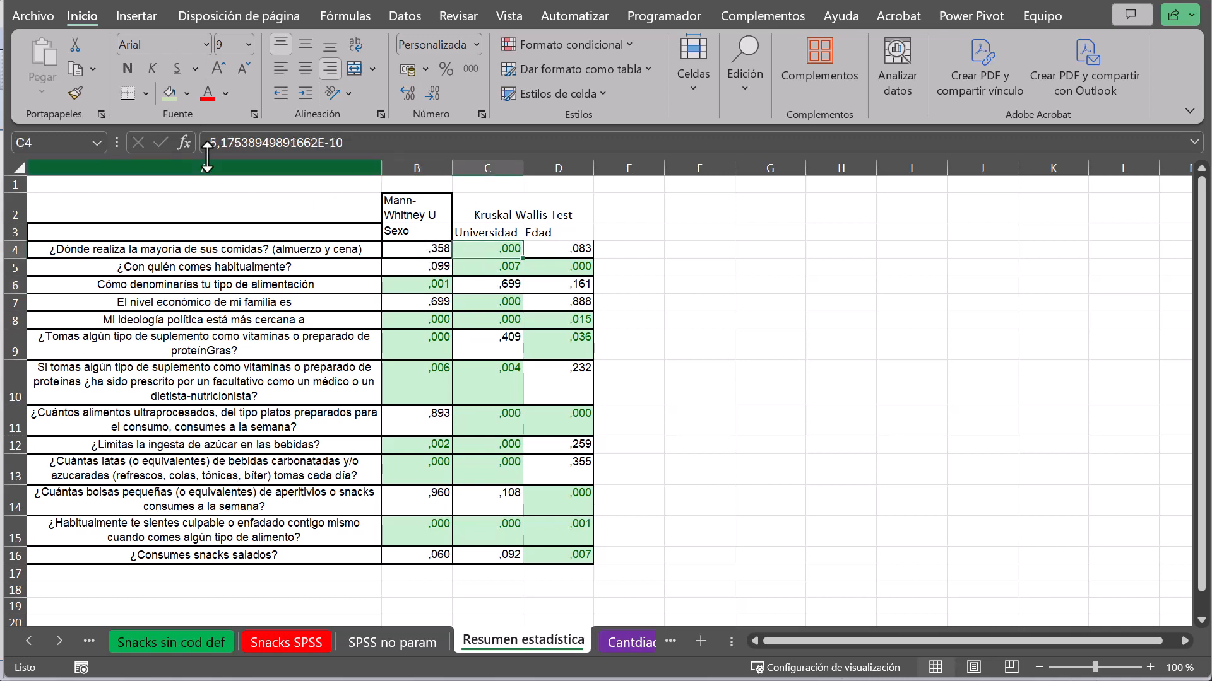
{"action": "left_click", "coordinate": [80, 95]}
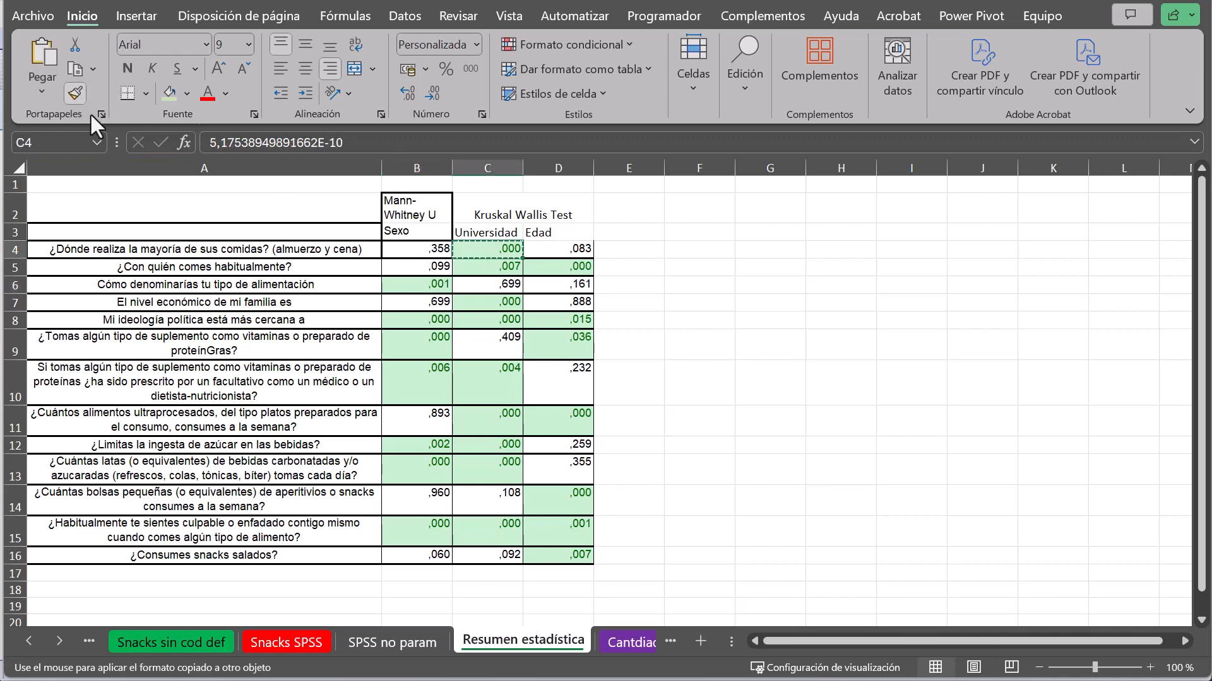
{"action": "left_click", "coordinate": [30, 637]}
{"action": "left_click", "coordinate": [29, 638]}
{"action": "left_click", "coordinate": [245, 641]}
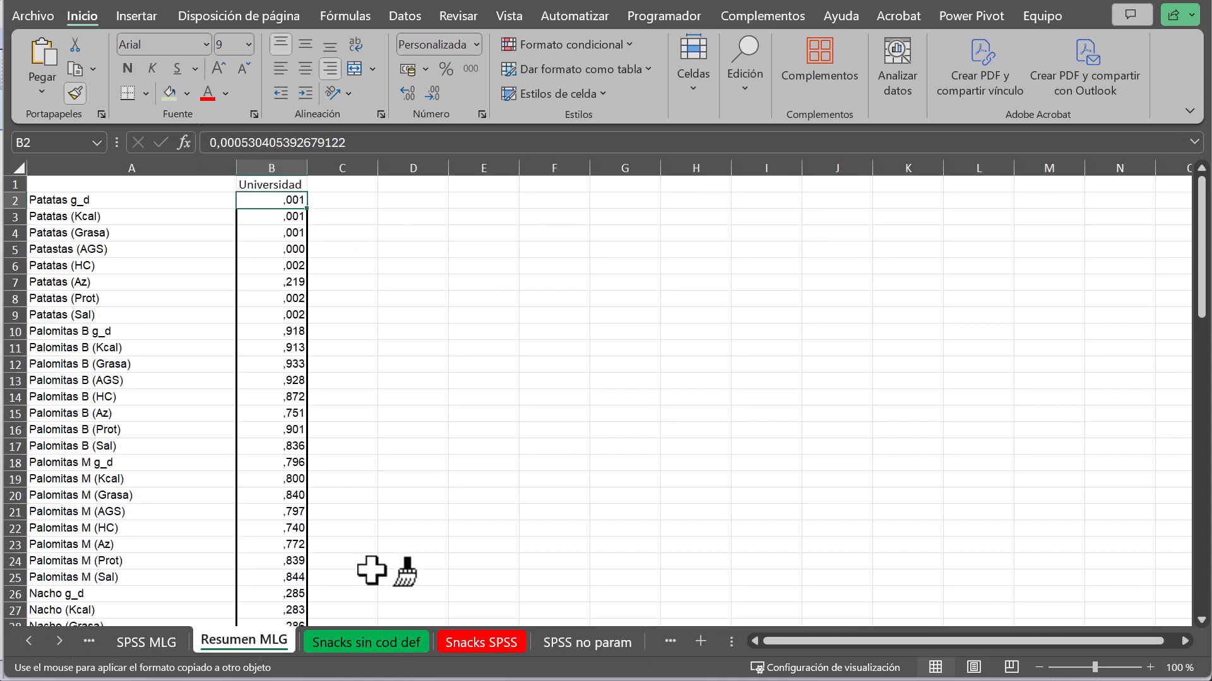
{"action": "left_click", "coordinate": [275, 201]}
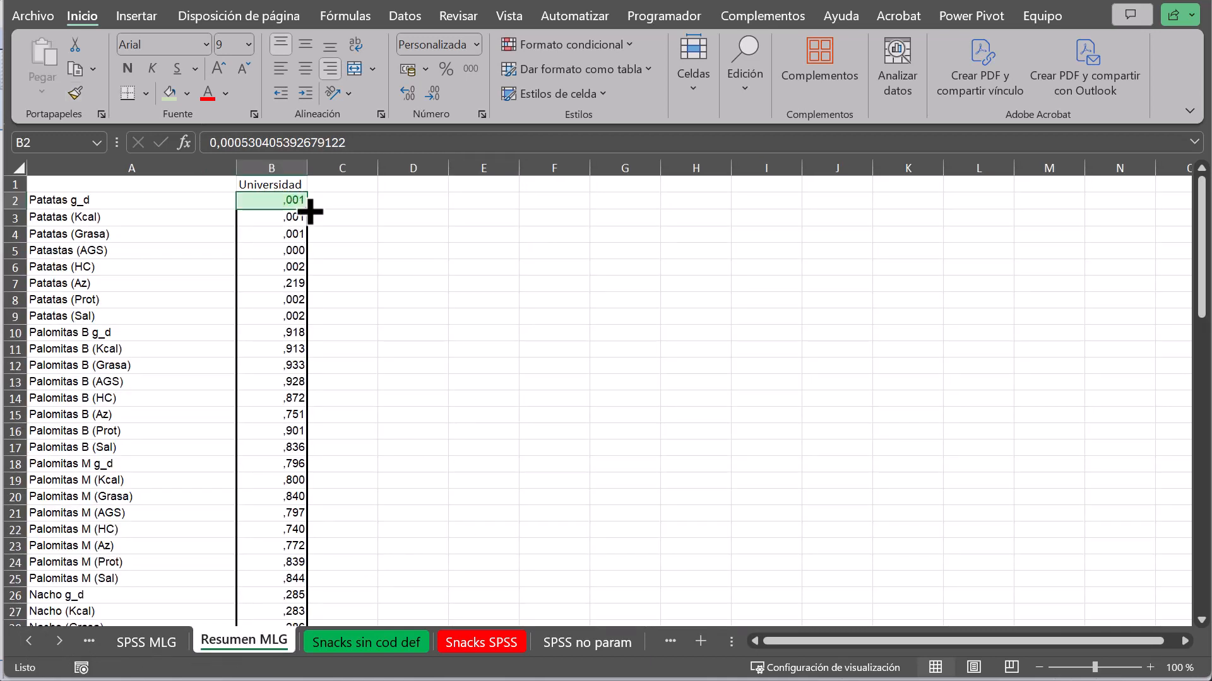
{"action": "left_click_drag", "start_coordinate": [309, 208], "coordinate": [324, 602]}
{"action": "scroll", "coordinate": [400, 544], "scroll_direction": "up", "scroll_amount": 18}
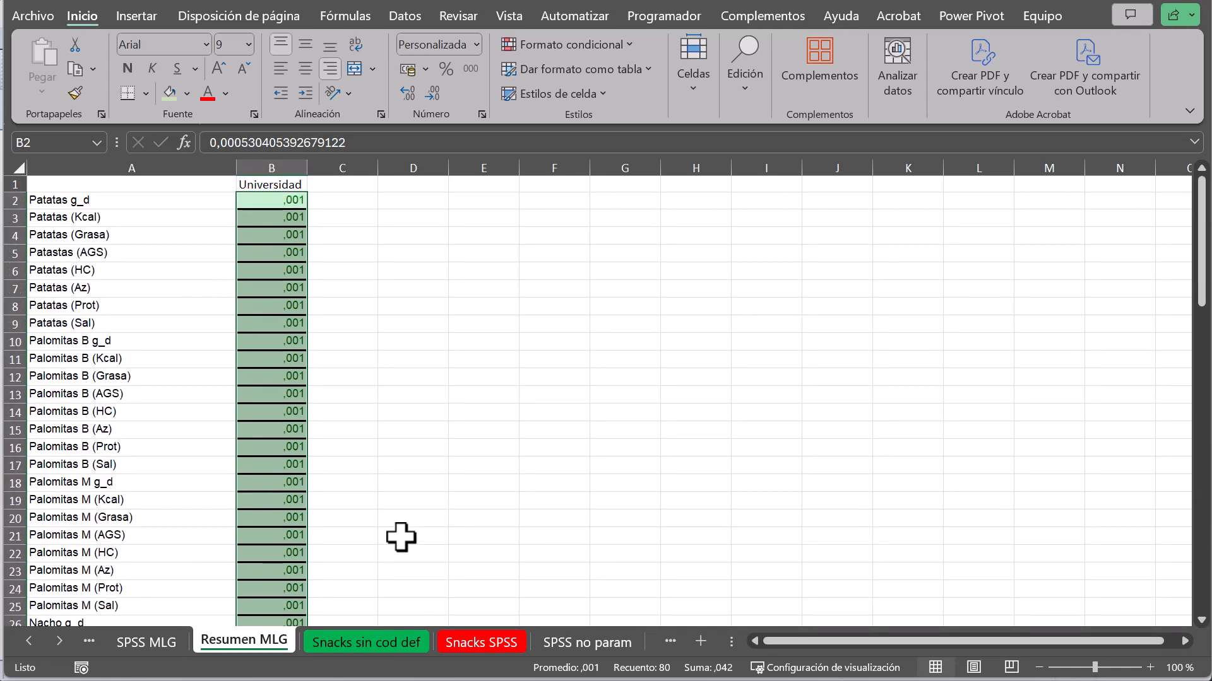
{"action": "left_click", "coordinate": [277, 202]}
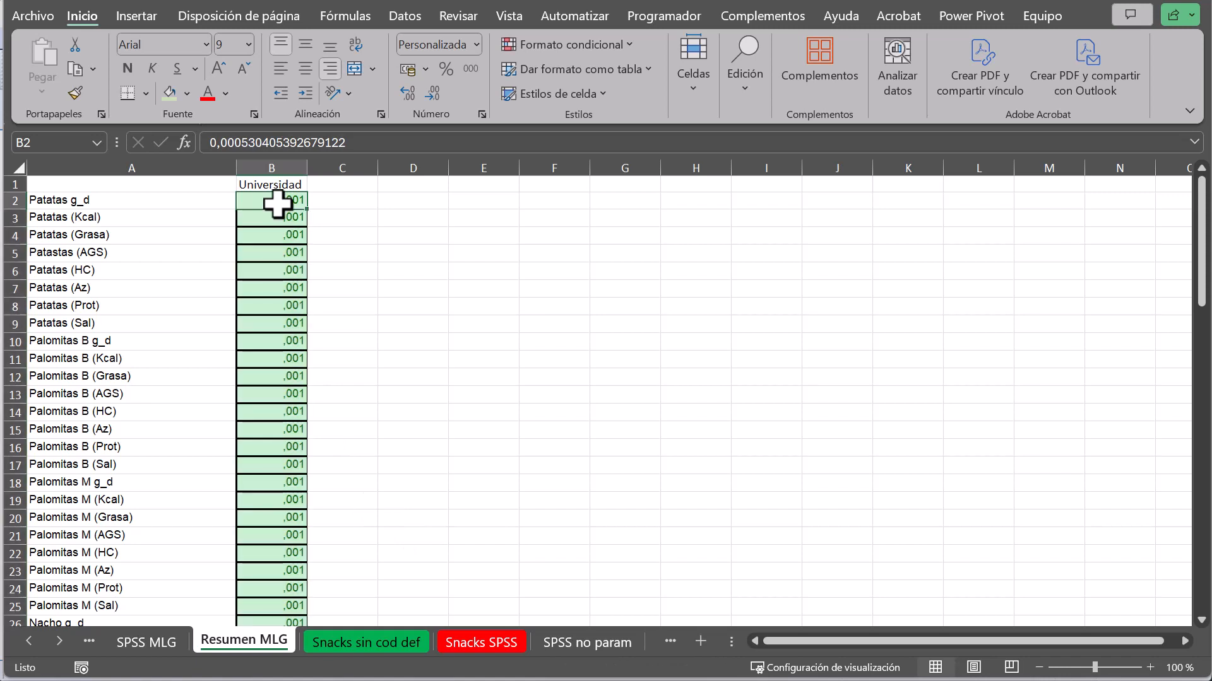
{"action": "left_click", "coordinate": [278, 218]}
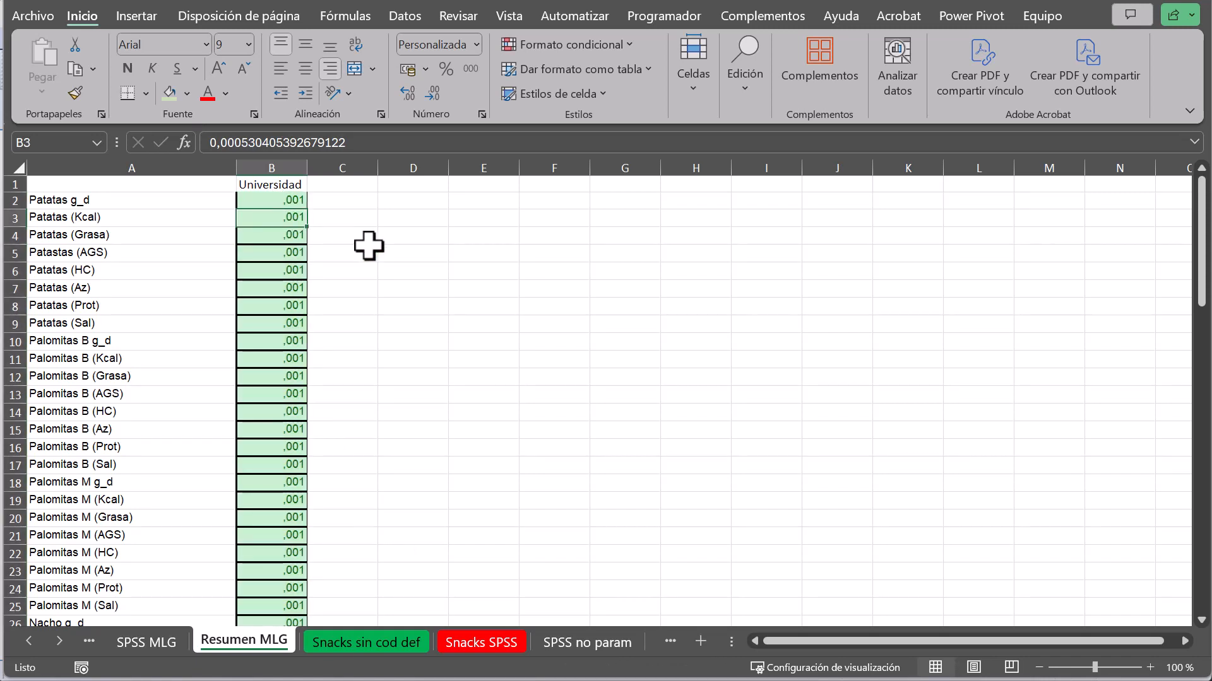
{"action": "key", "text": "ctrl+z"}
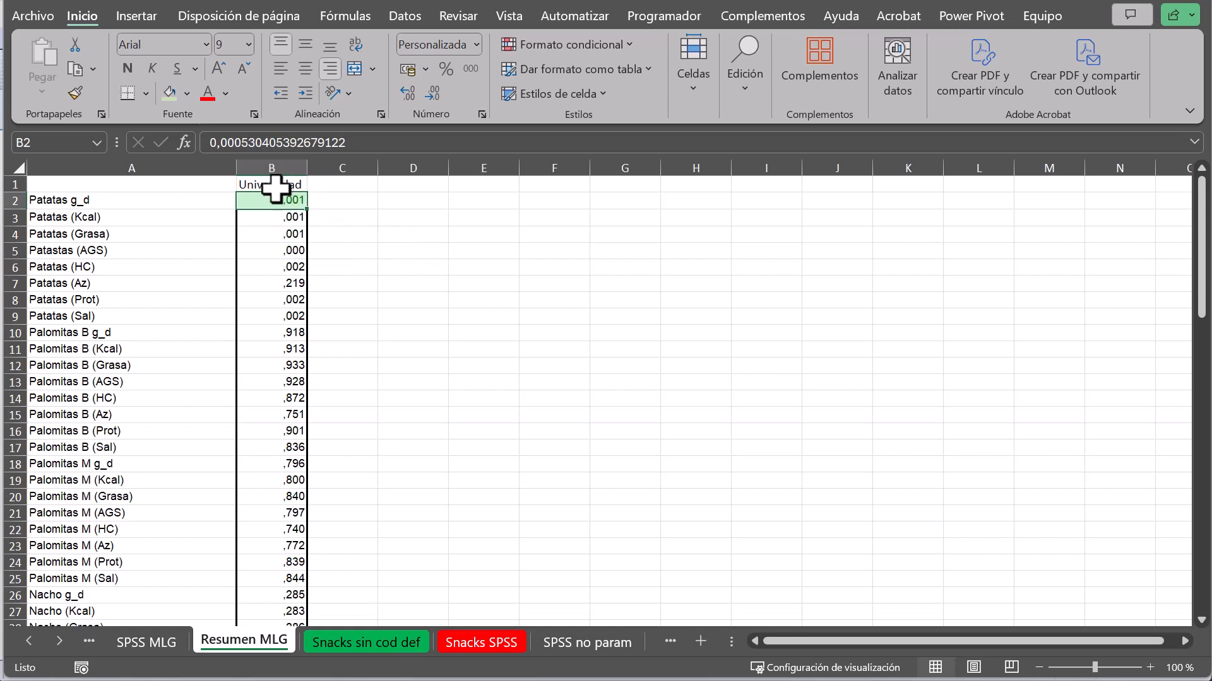
- Copy the formatting of cell B2 onto all the remaining significance values in the Universidad column
{"action": "left_click", "coordinate": [75, 93]}
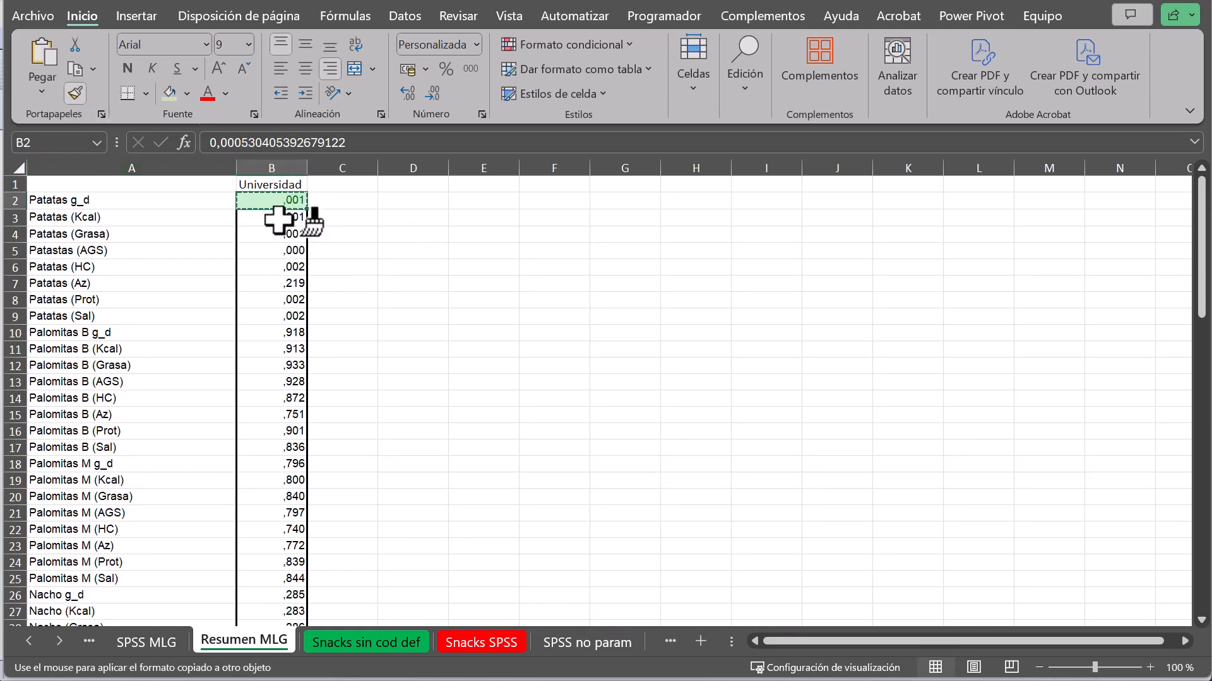
{"action": "mouse_move", "coordinate": [278, 219]}
{"action": "left_mouse_down"}
{"action": "mouse_move", "coordinate": [291, 652]}
{"action": "mouse_move", "coordinate": [292, 574]}
{"action": "mouse_move", "coordinate": [295, 600]}
{"action": "left_mouse_up"}
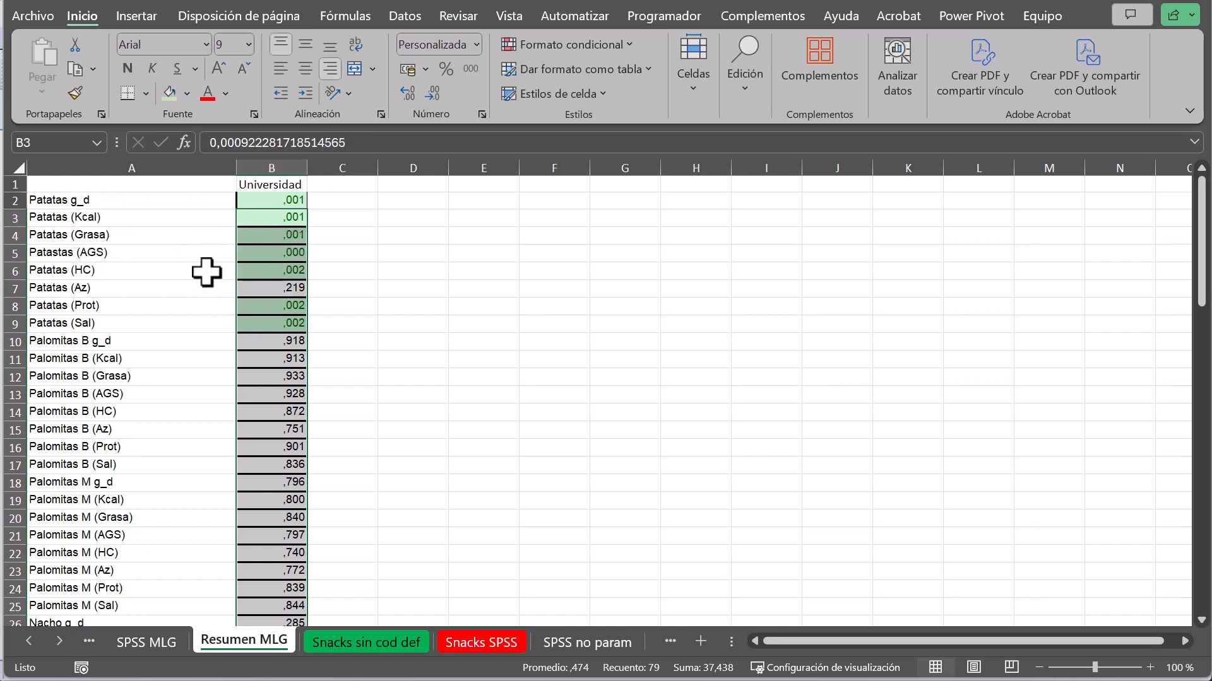
{"action": "scroll", "coordinate": [264, 385], "scroll_direction": "down", "scroll_amount": 5}
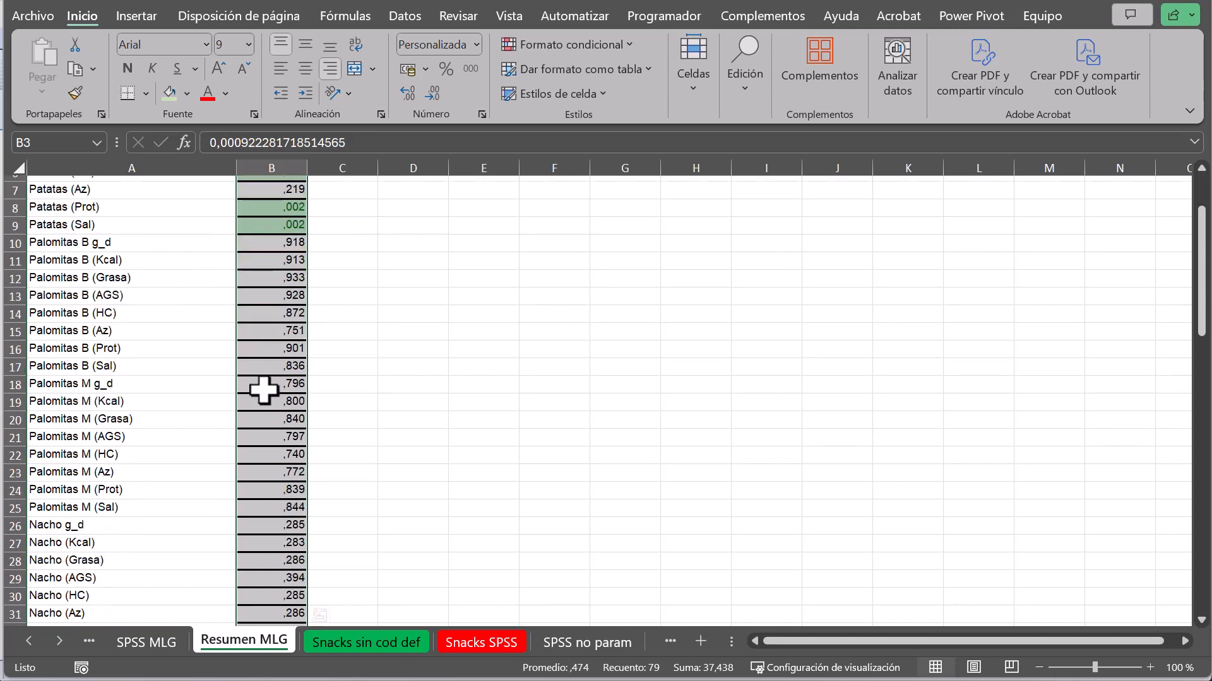
{"action": "scroll", "coordinate": [264, 389], "scroll_direction": "down", "scroll_amount": 2}
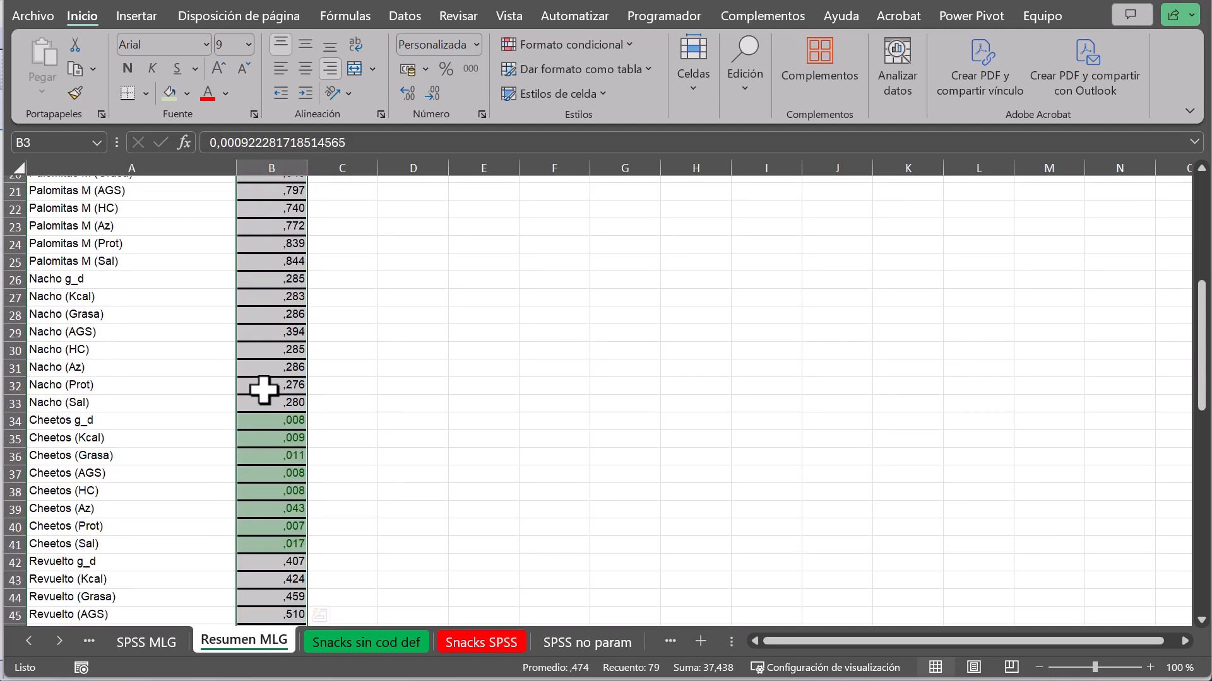
{"action": "scroll", "coordinate": [264, 389], "scroll_direction": "up", "scroll_amount": 7}
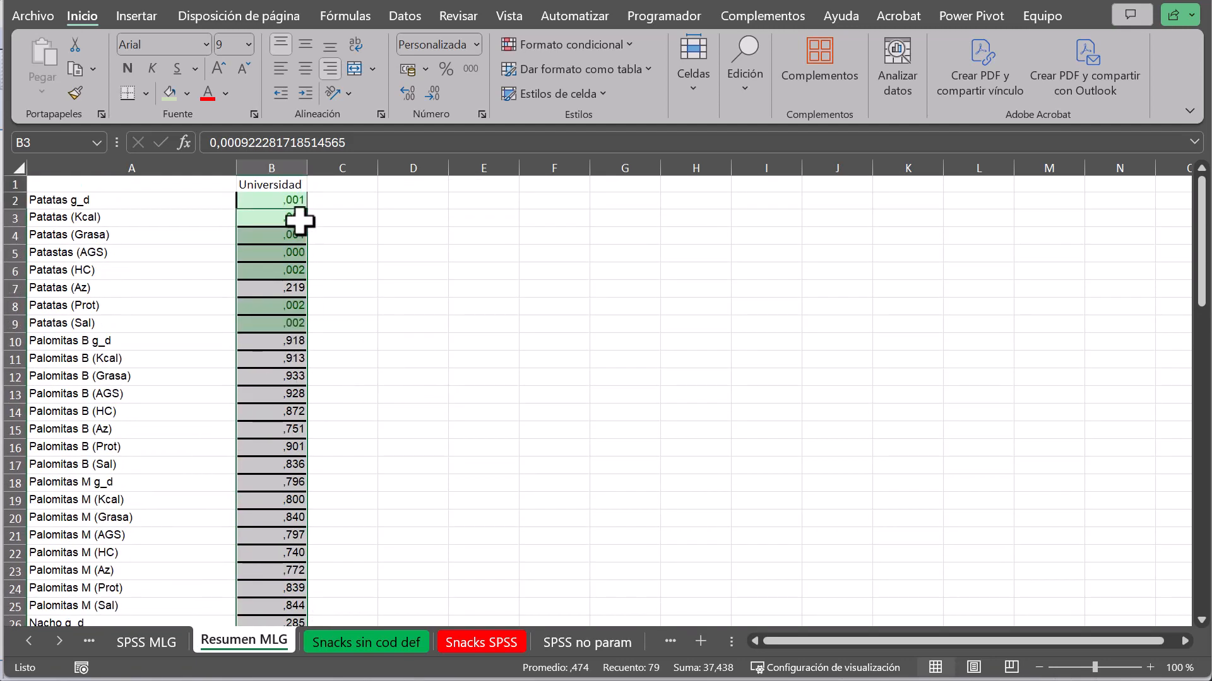
{"action": "left_click", "coordinate": [281, 199]}
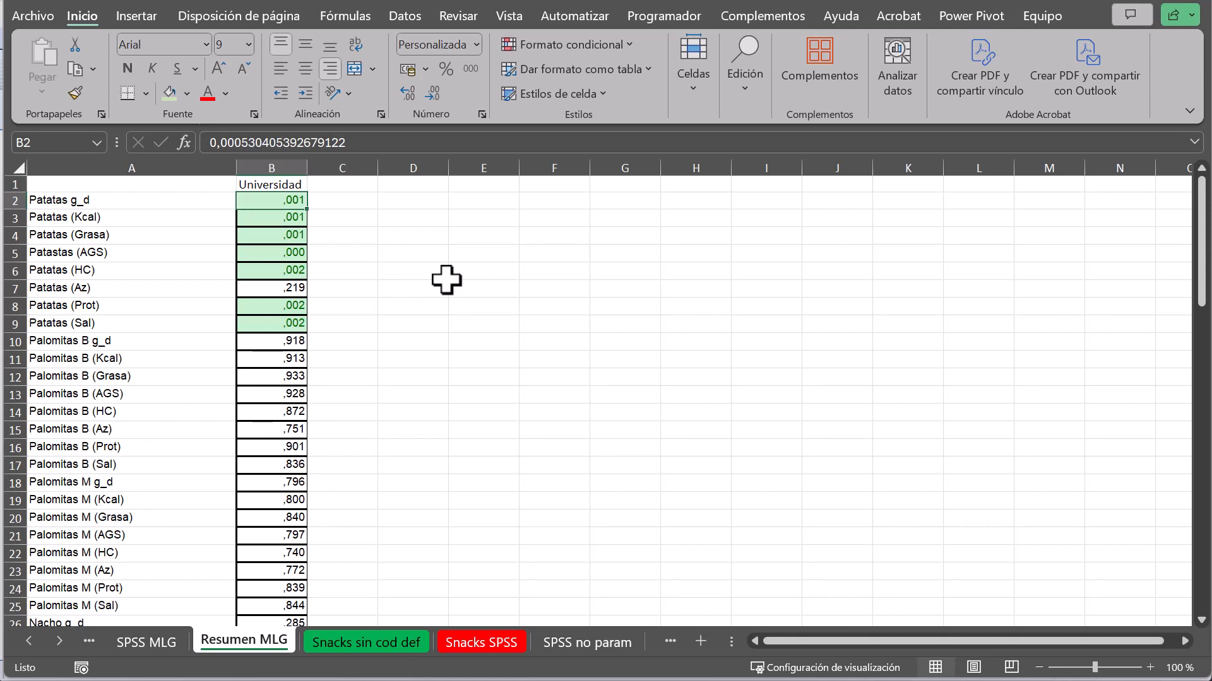
- Switch to the SPSS output and copy the Patatas g_d Tukey HSD table from the Homogeneous Subsets for Universidad
{"action": "key", "text": "alt+Tab"}
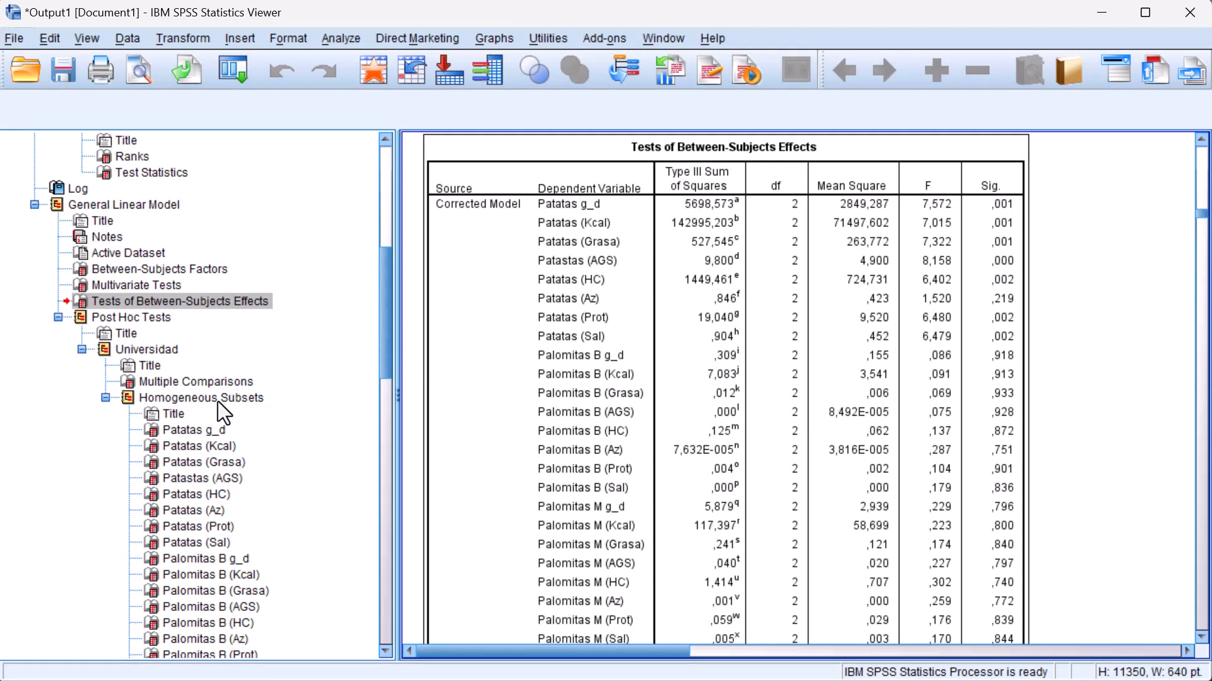
{"action": "left_click", "coordinate": [193, 433]}
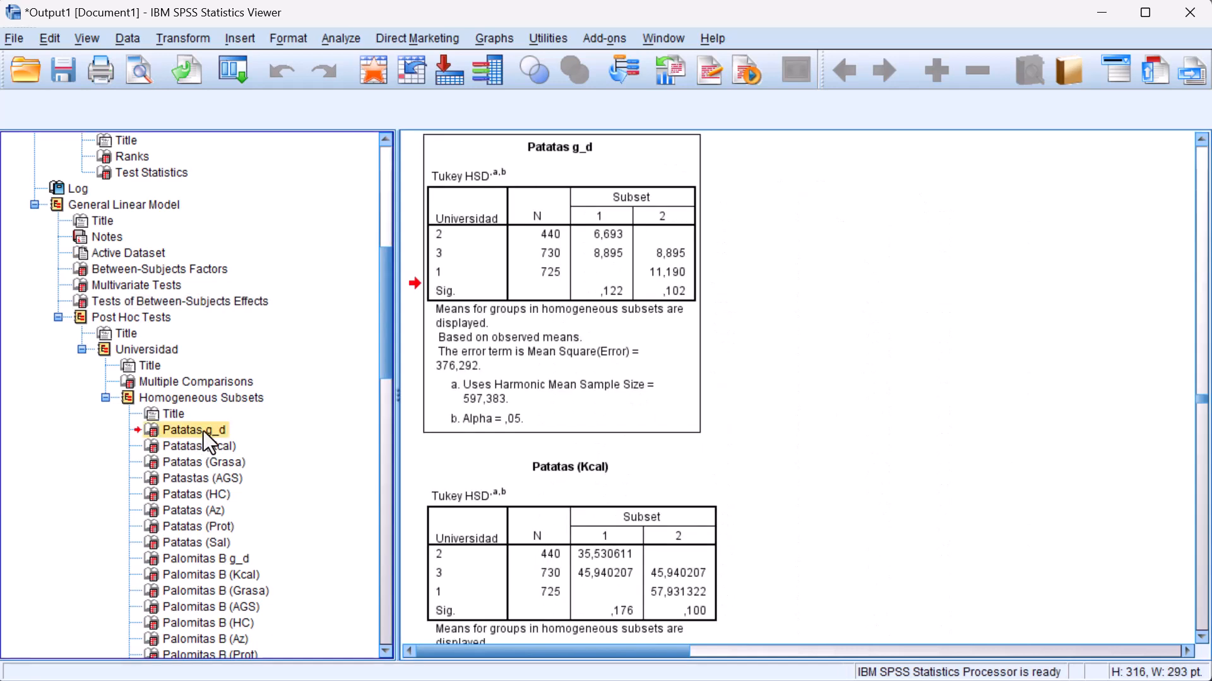
{"action": "left_click", "coordinate": [673, 377]}
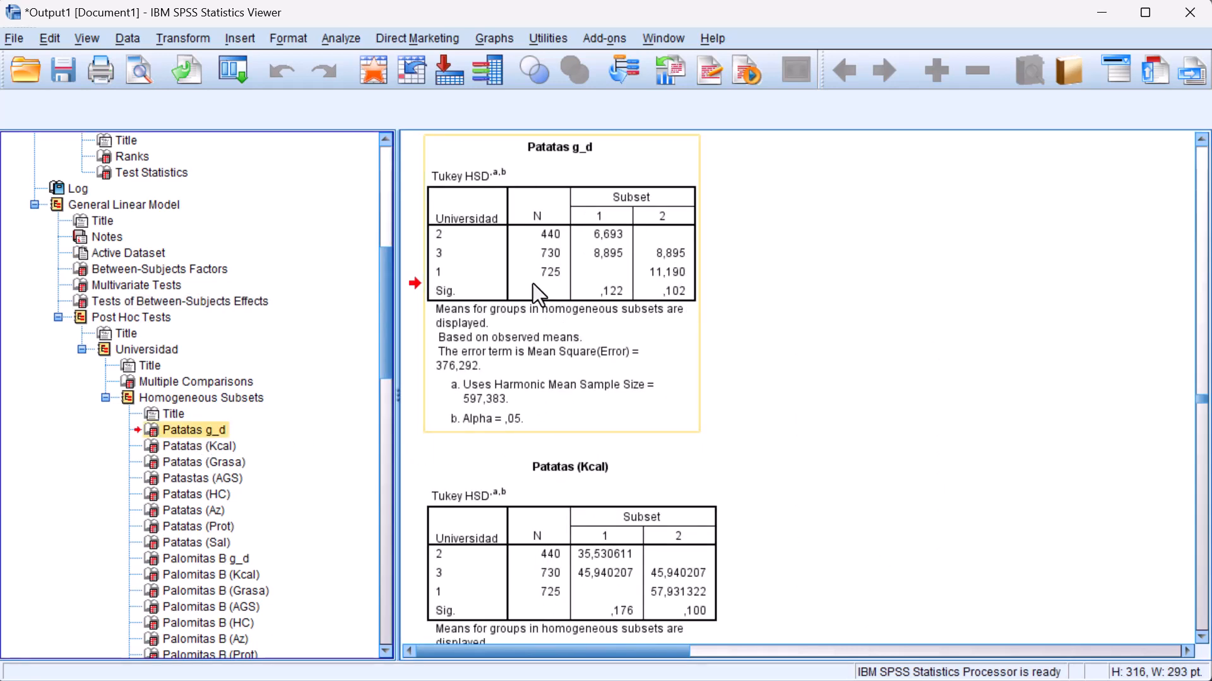
{"action": "left_click", "coordinate": [535, 262]}
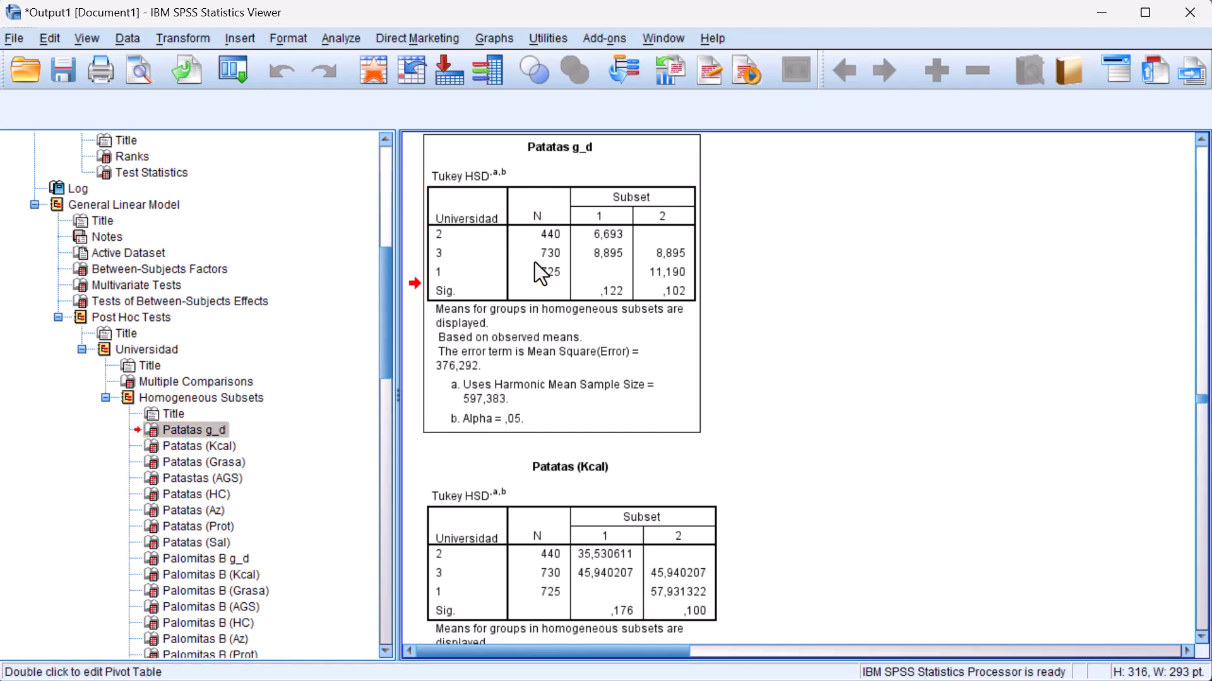
{"action": "left_click", "coordinate": [58, 33]}
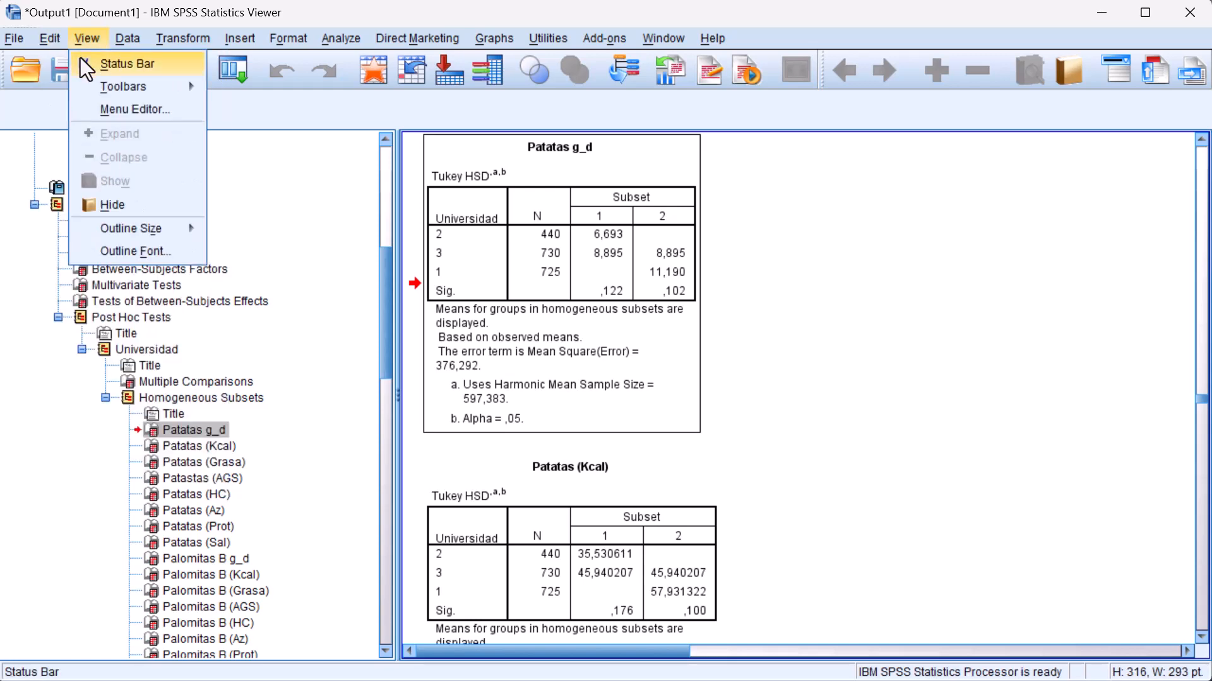
{"action": "left_click", "coordinate": [73, 132]}
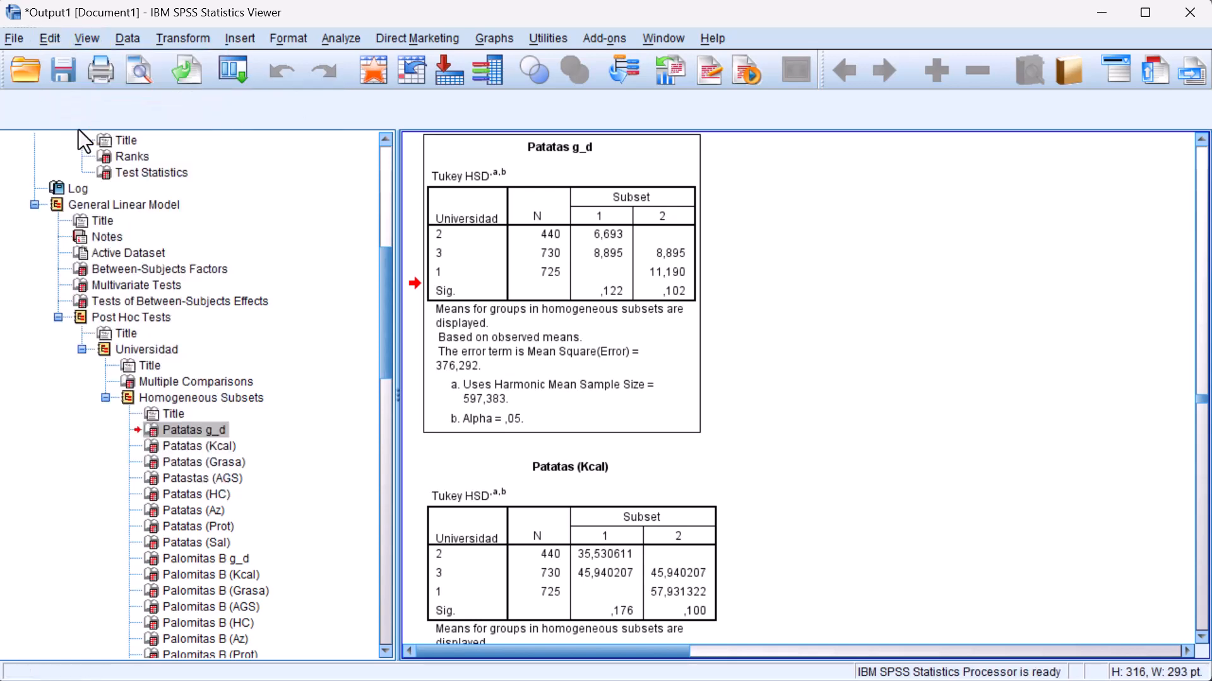
- Back in Excel, add a sheet named Tukey after Resumen MLG and paste the copied table at cell A2
{"action": "key", "text": "alt+Tab"}
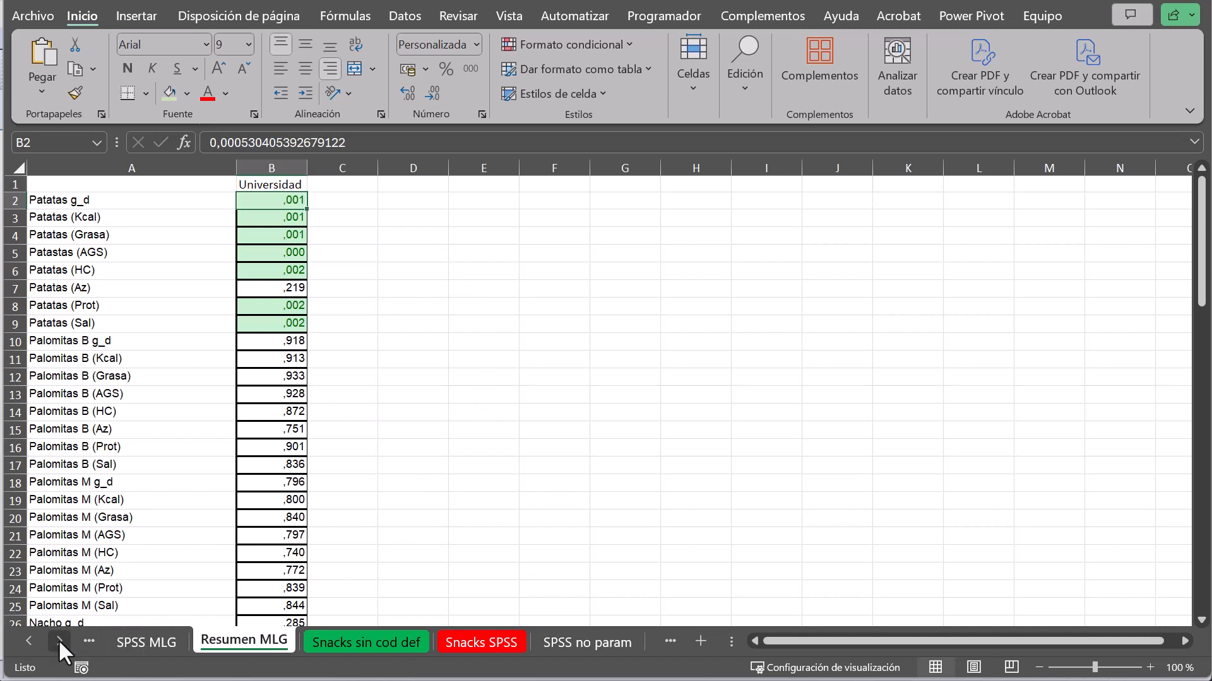
{"action": "left_click", "coordinate": [698, 641]}
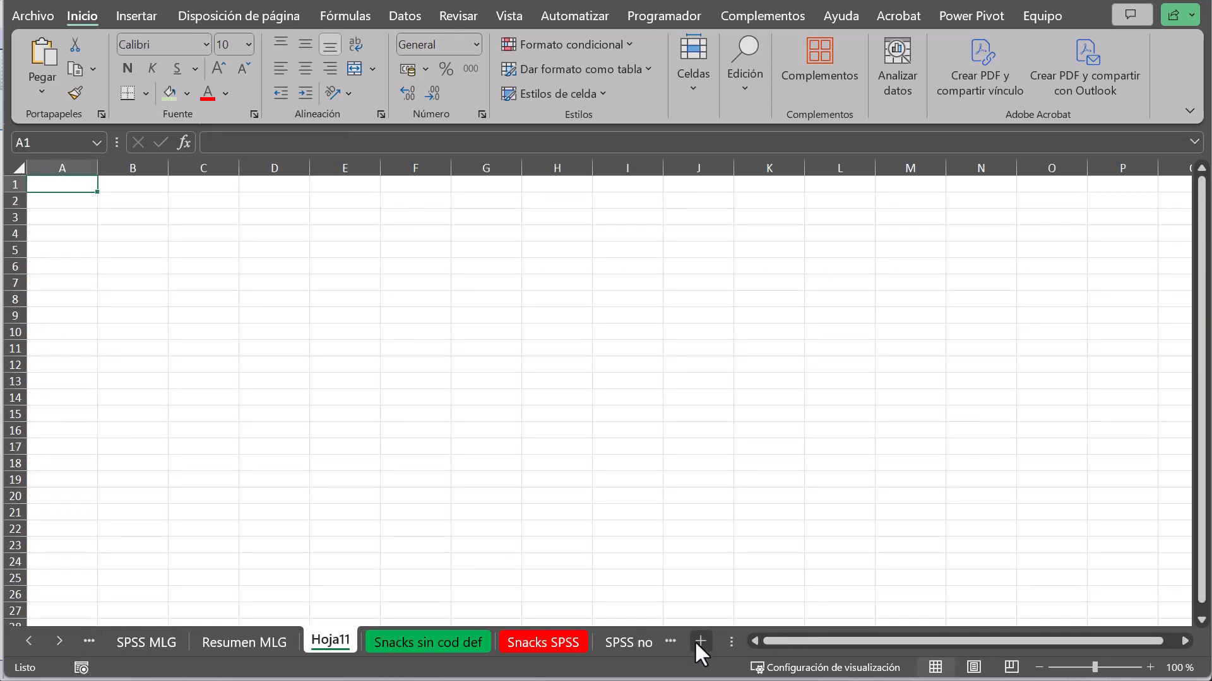
{"action": "double_click", "coordinate": [320, 642]}
{"action": "type", "text": "Tukey"}
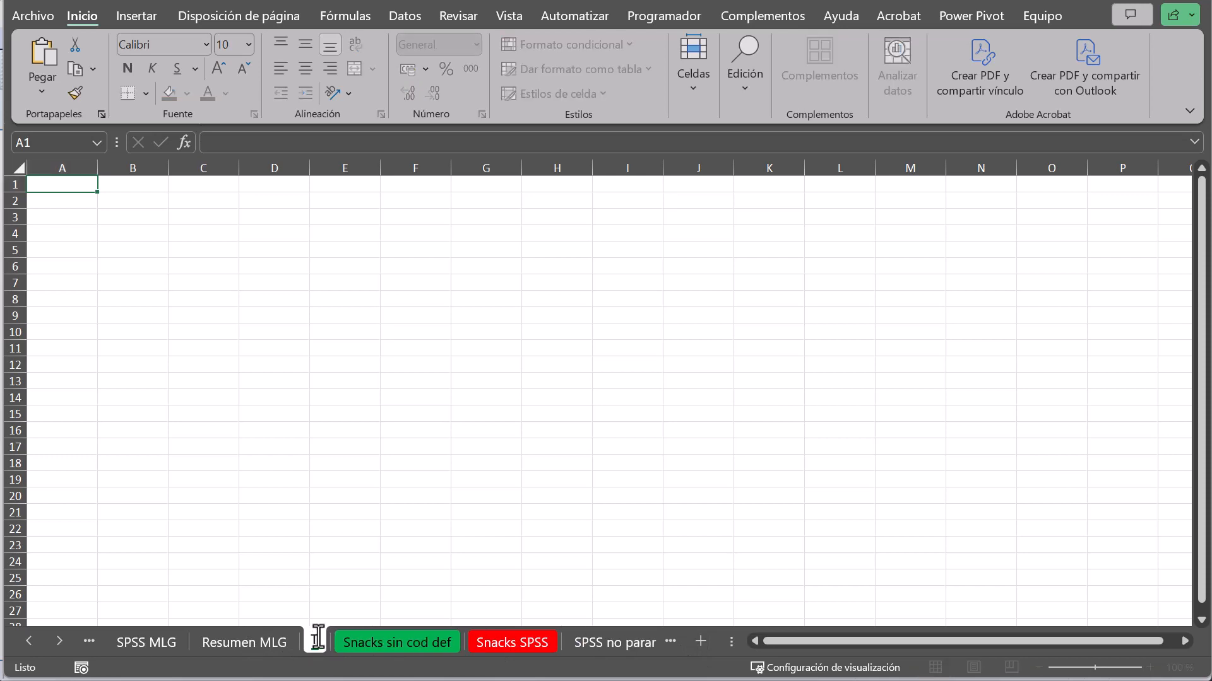
{"action": "key", "text": "Return"}
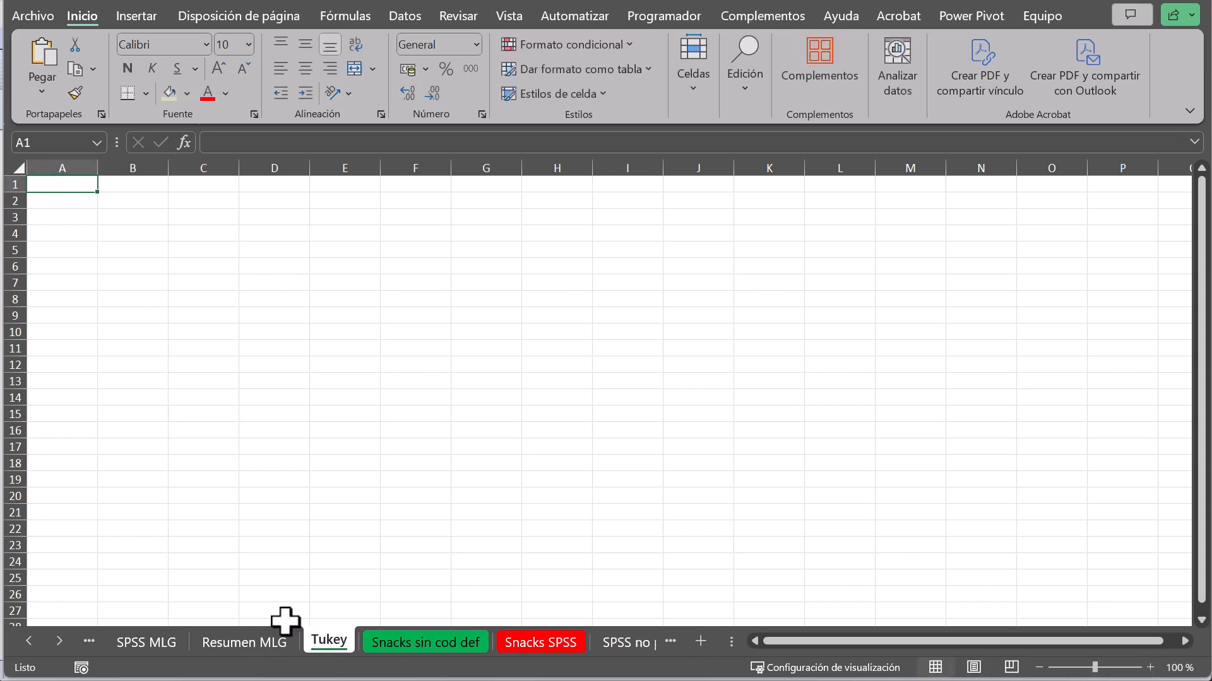
{"action": "left_click", "coordinate": [54, 205]}
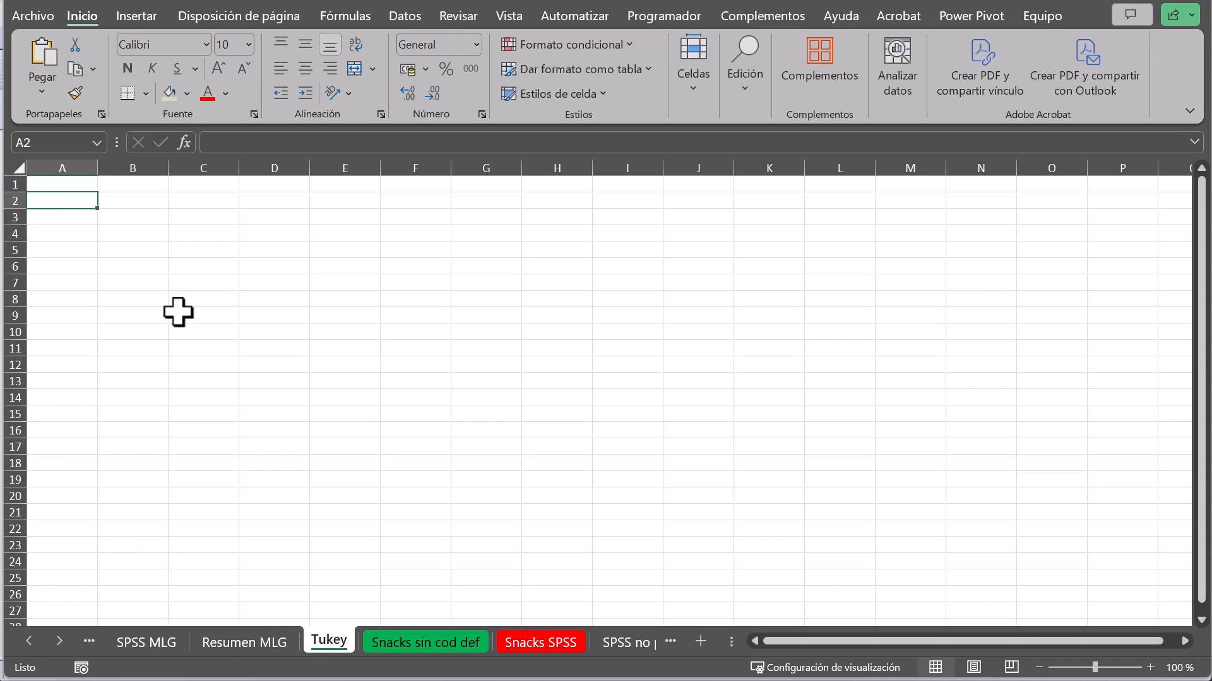
{"action": "key", "text": "ctrl+v"}
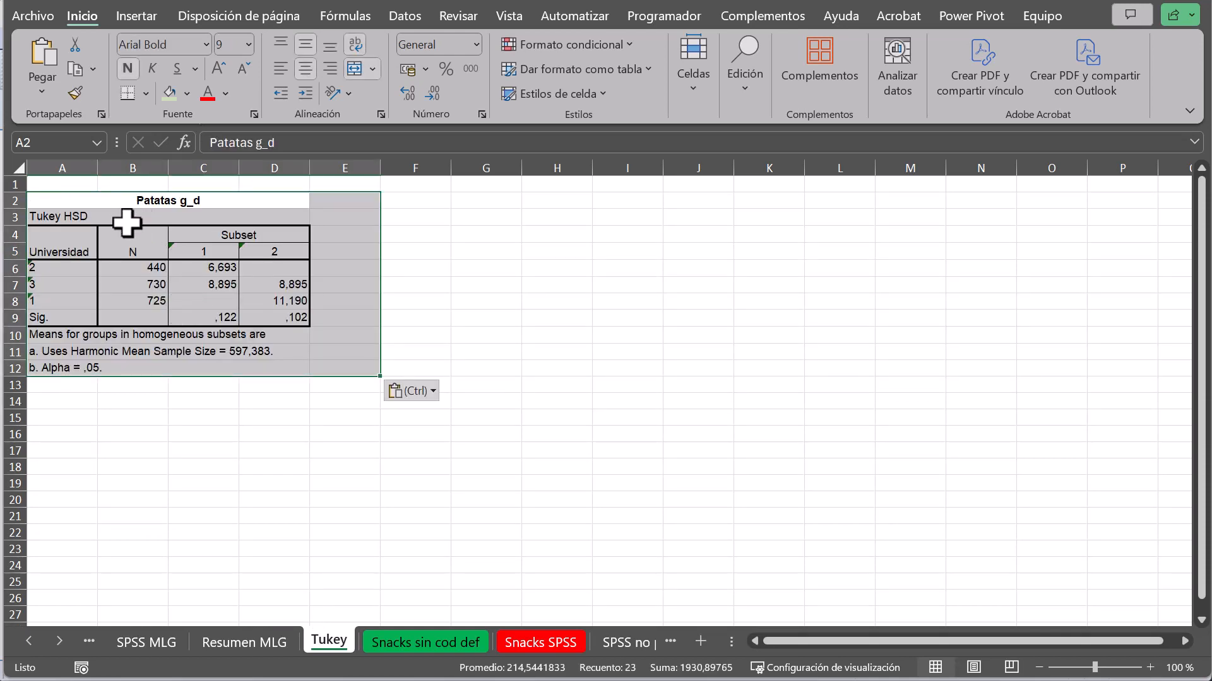
- Fill the Universidad header cell of the pasted table light blue and its Patatas g_d title light orange
{"action": "left_click", "coordinate": [66, 250]}
{"action": "left_click", "coordinate": [188, 94]}
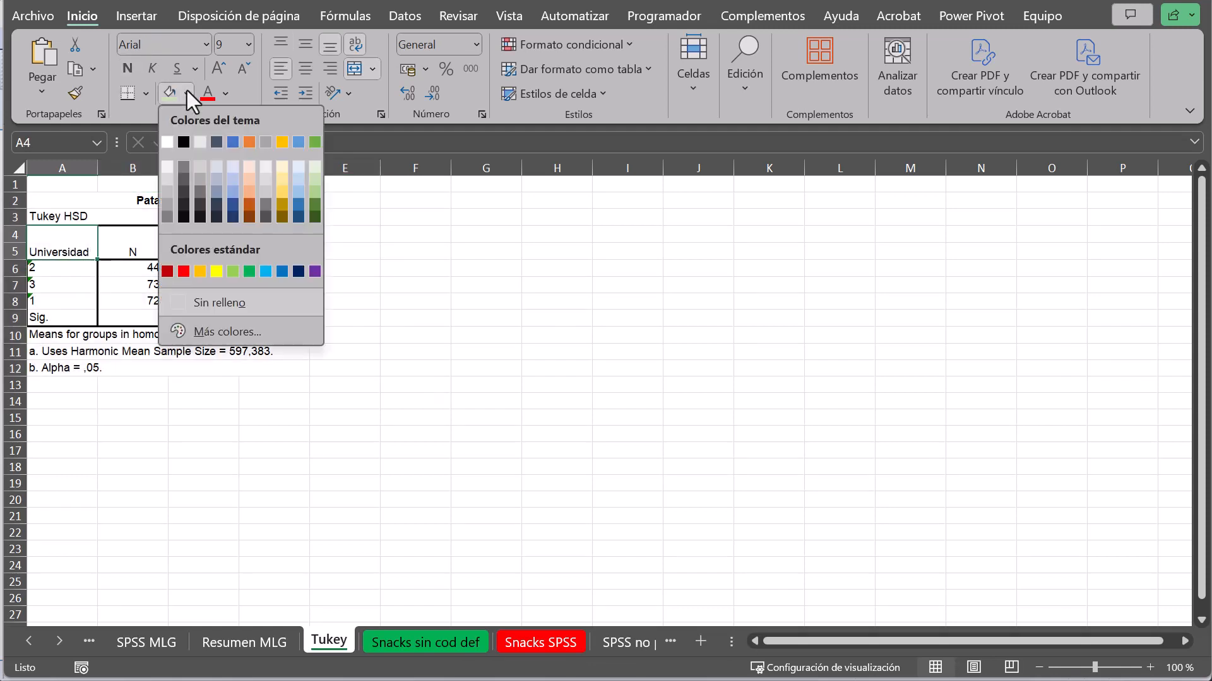
{"action": "left_click", "coordinate": [237, 179]}
{"action": "left_click", "coordinate": [184, 200]}
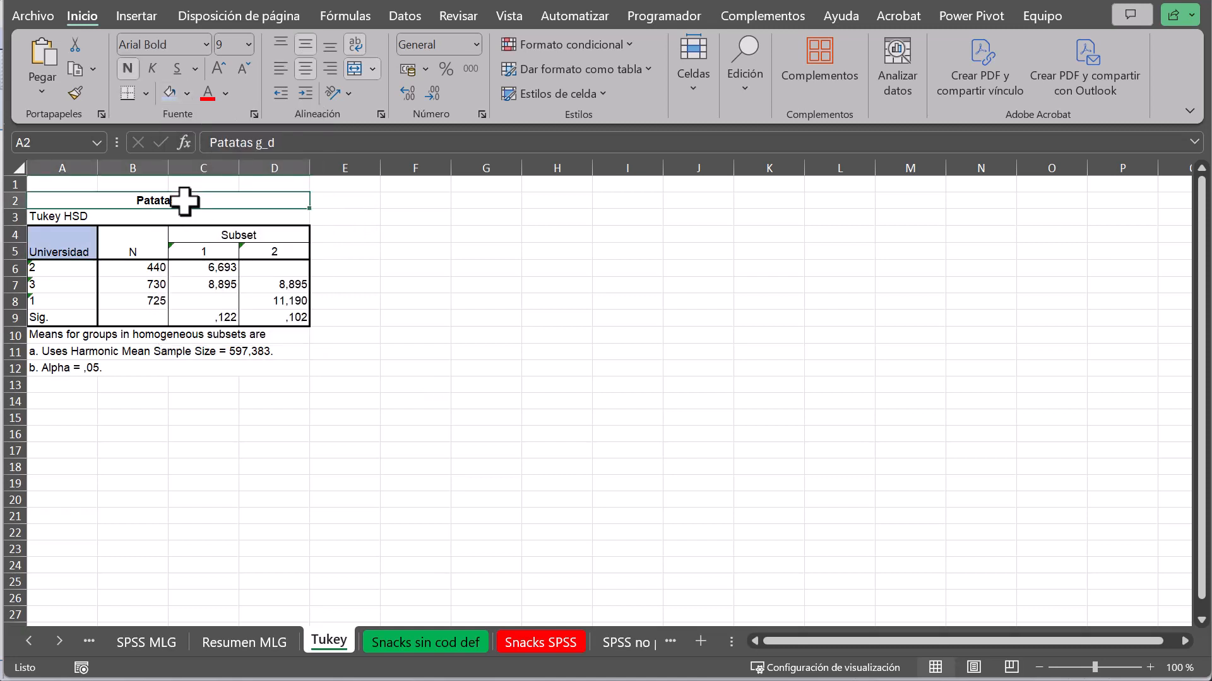
{"action": "left_click", "coordinate": [188, 94]}
{"action": "left_click", "coordinate": [249, 180]}
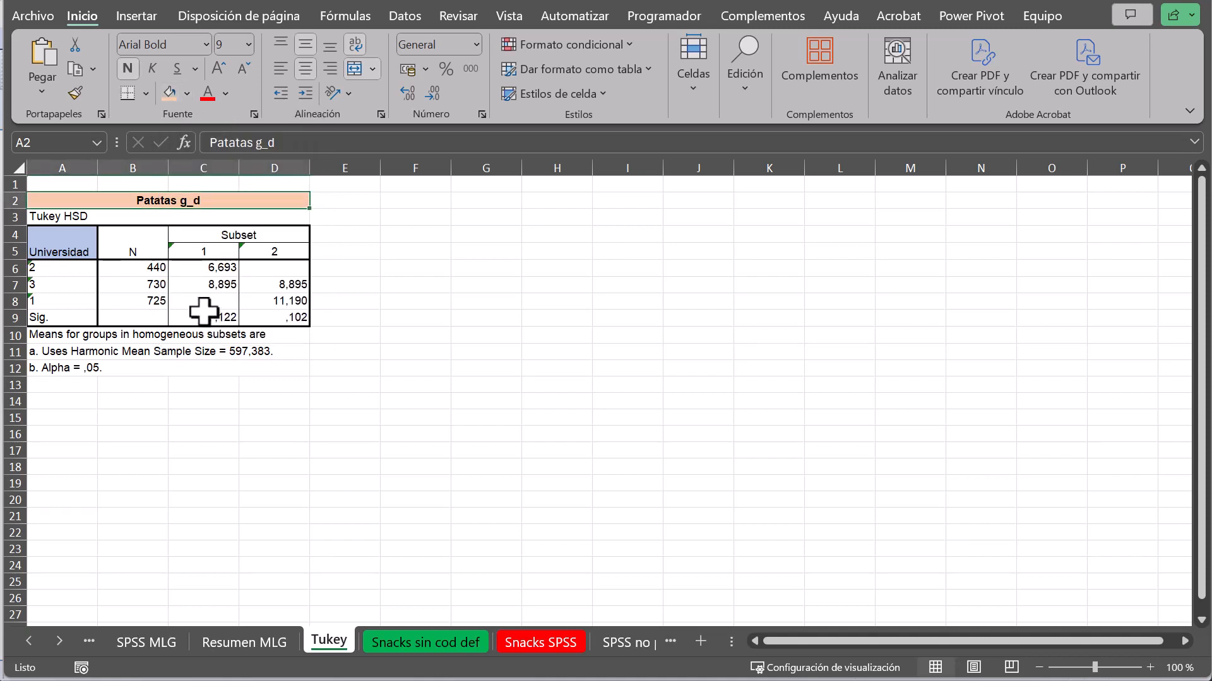
{"action": "left_click", "coordinate": [68, 248]}
{"action": "left_click", "coordinate": [163, 197]}
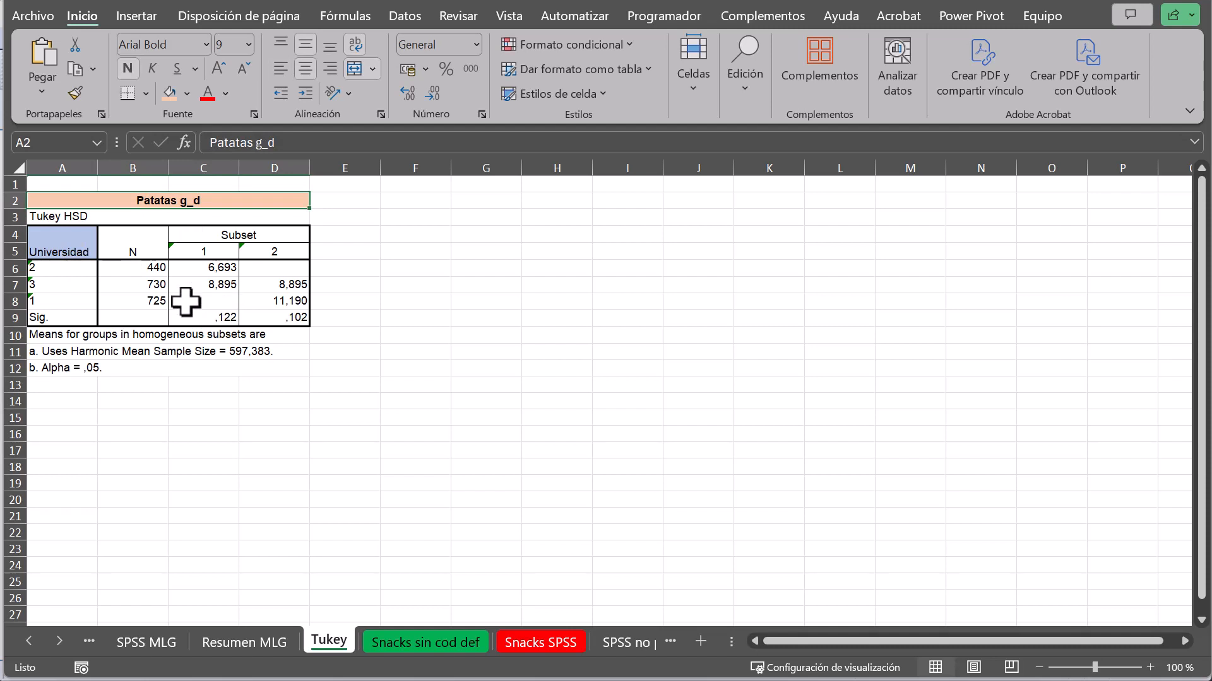
- Fill the mean of university 1 in cell D8 light green and the mean of university 2 in cell C6 light orange
{"action": "left_click", "coordinate": [71, 304]}
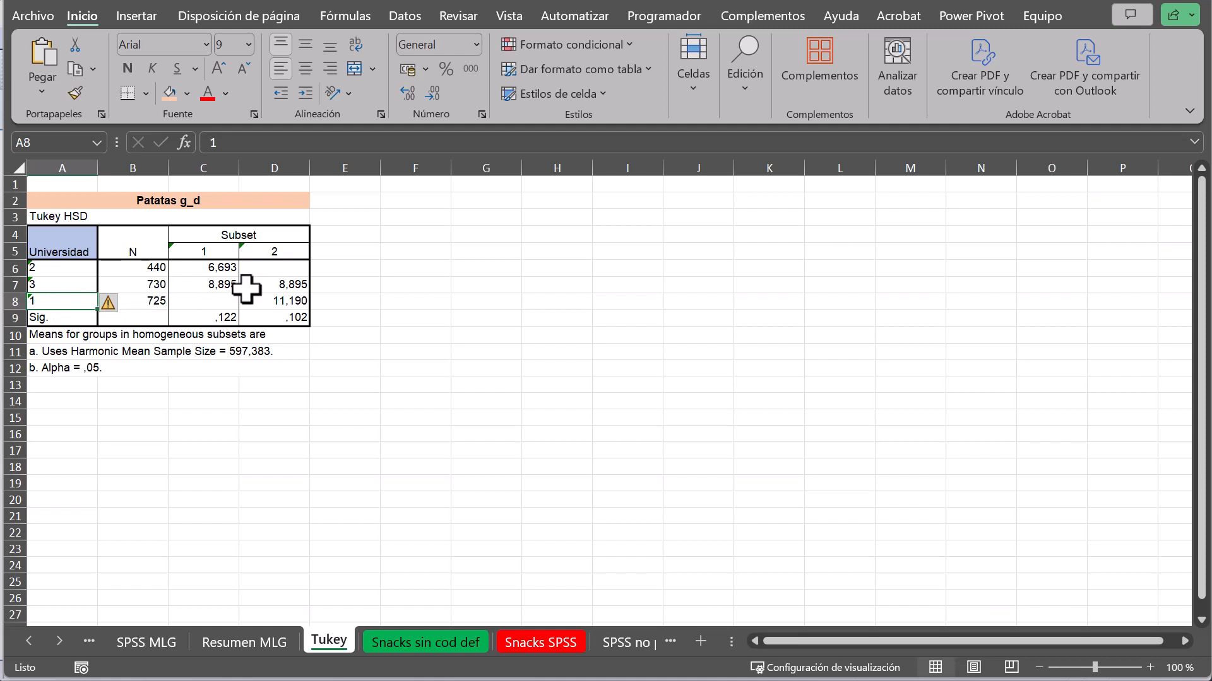
{"action": "left_click", "coordinate": [280, 301]}
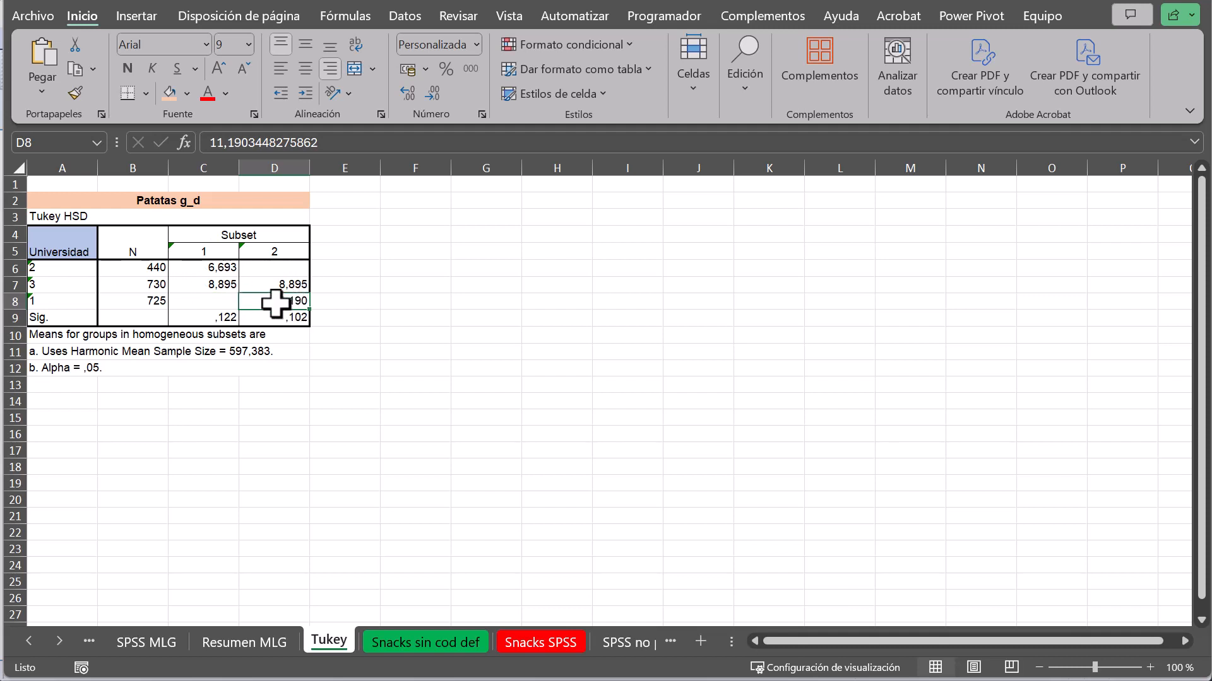
{"action": "left_click", "coordinate": [188, 94]}
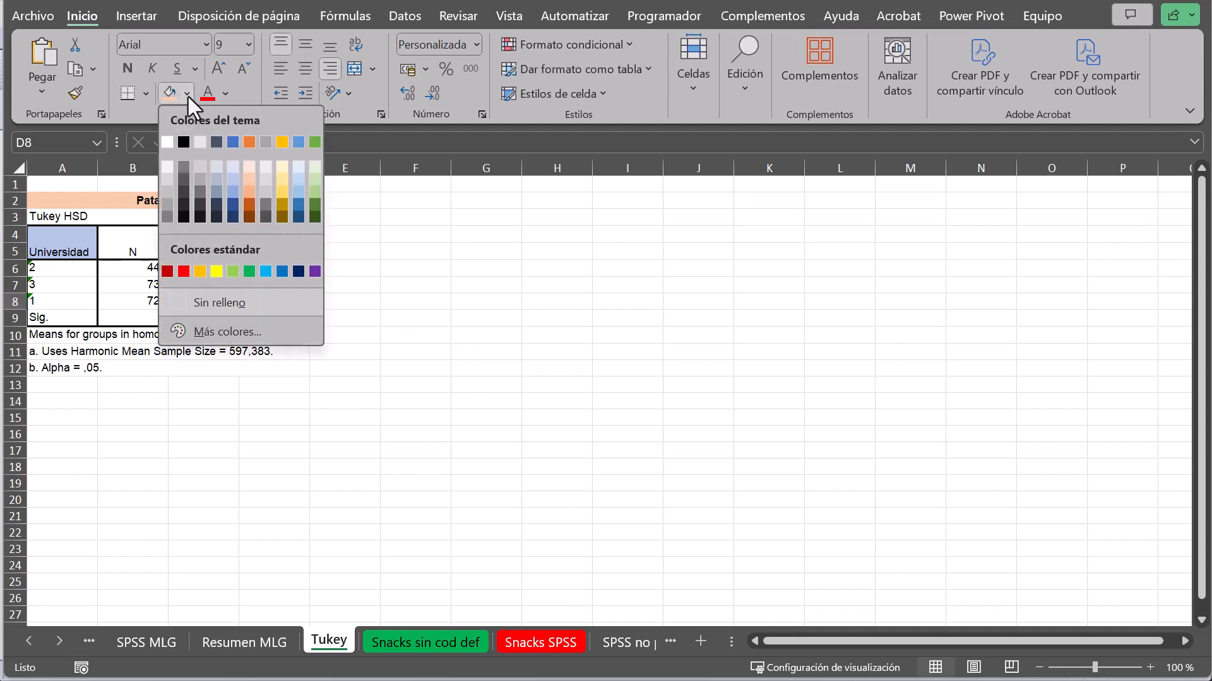
{"action": "left_click", "coordinate": [312, 179]}
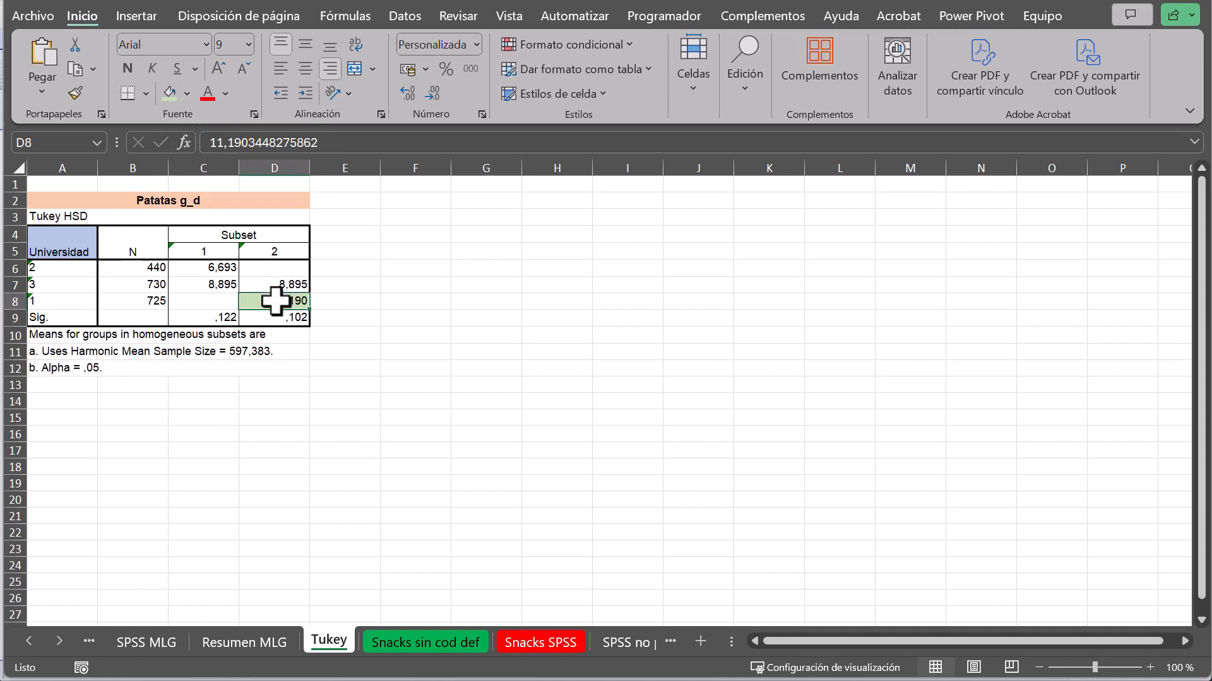
{"action": "left_click", "coordinate": [217, 268]}
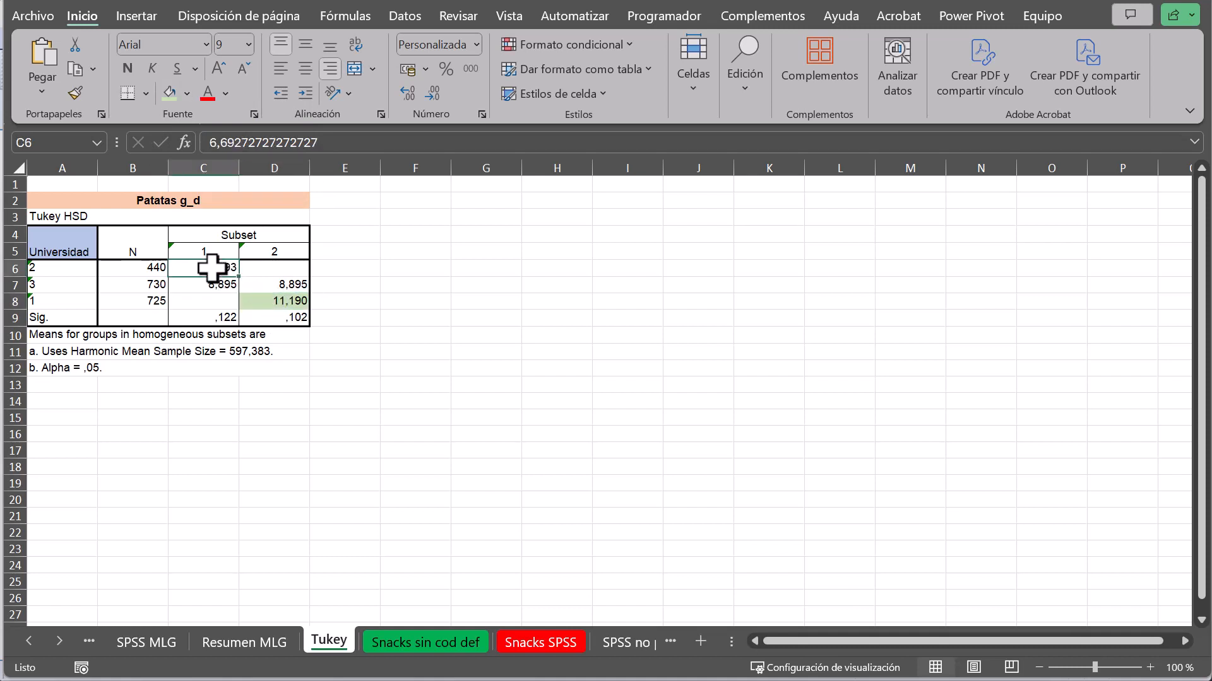
{"action": "left_click", "coordinate": [187, 94]}
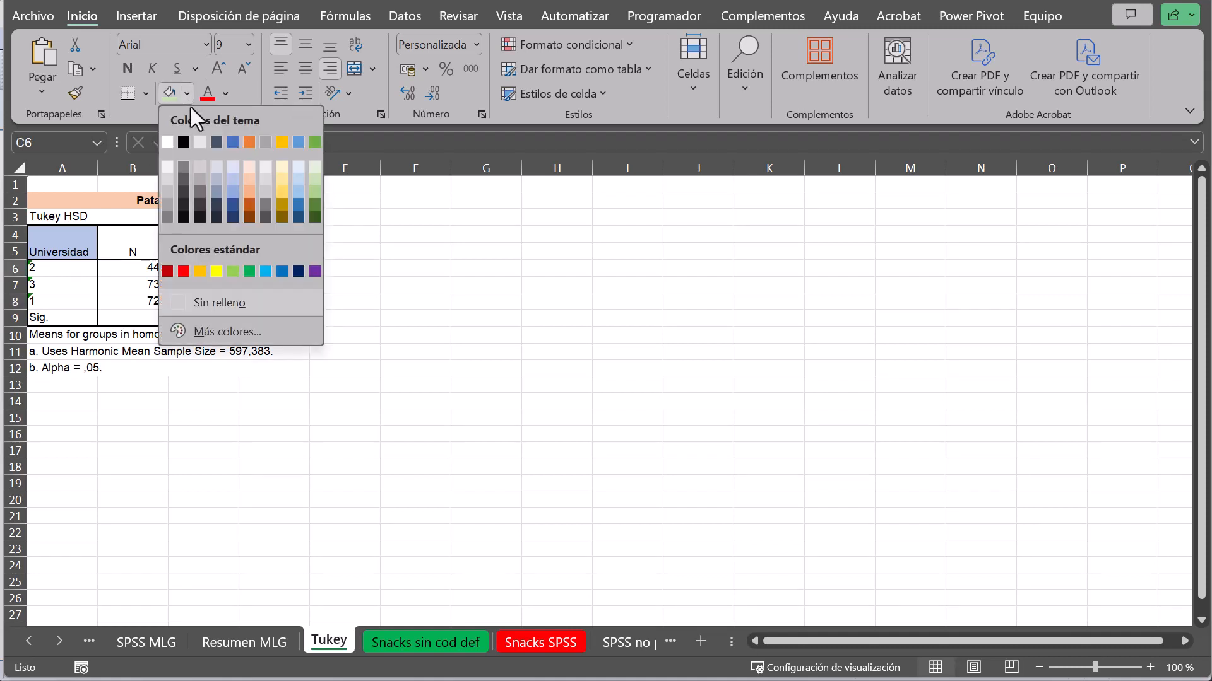
{"action": "left_click", "coordinate": [249, 183]}
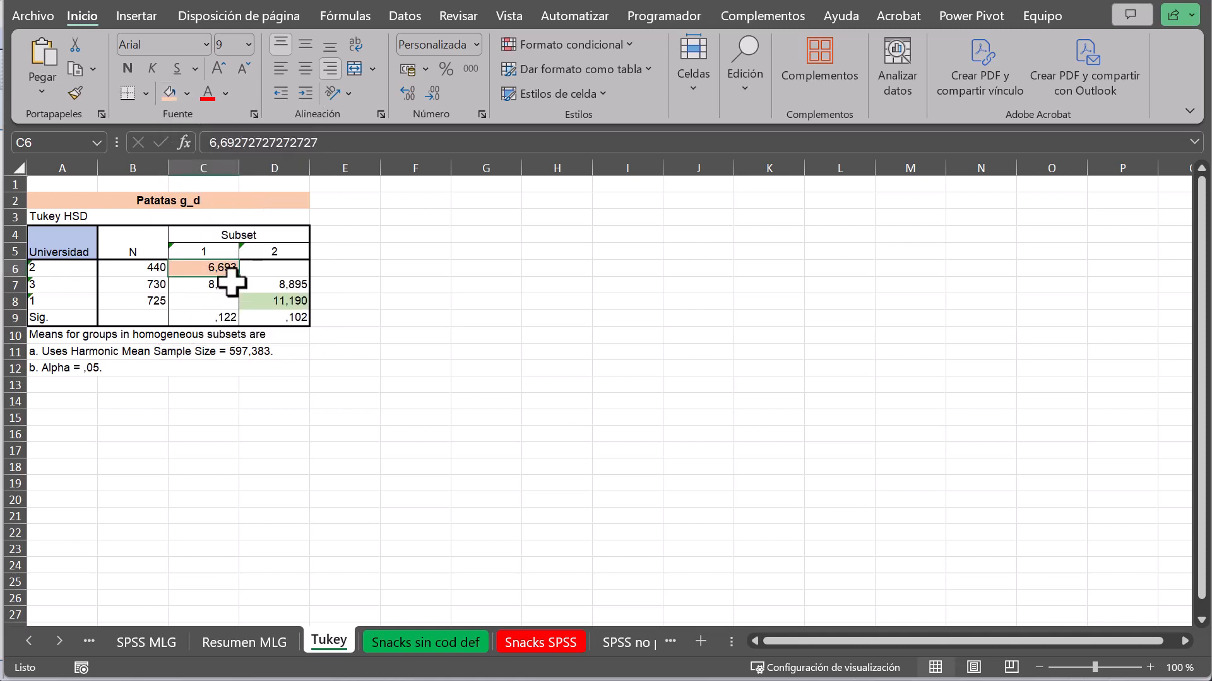
- Fill both subset means of university 3, cells C7 to D7, light gold
{"action": "left_click_drag", "start_coordinate": [214, 286], "coordinate": [266, 282]}
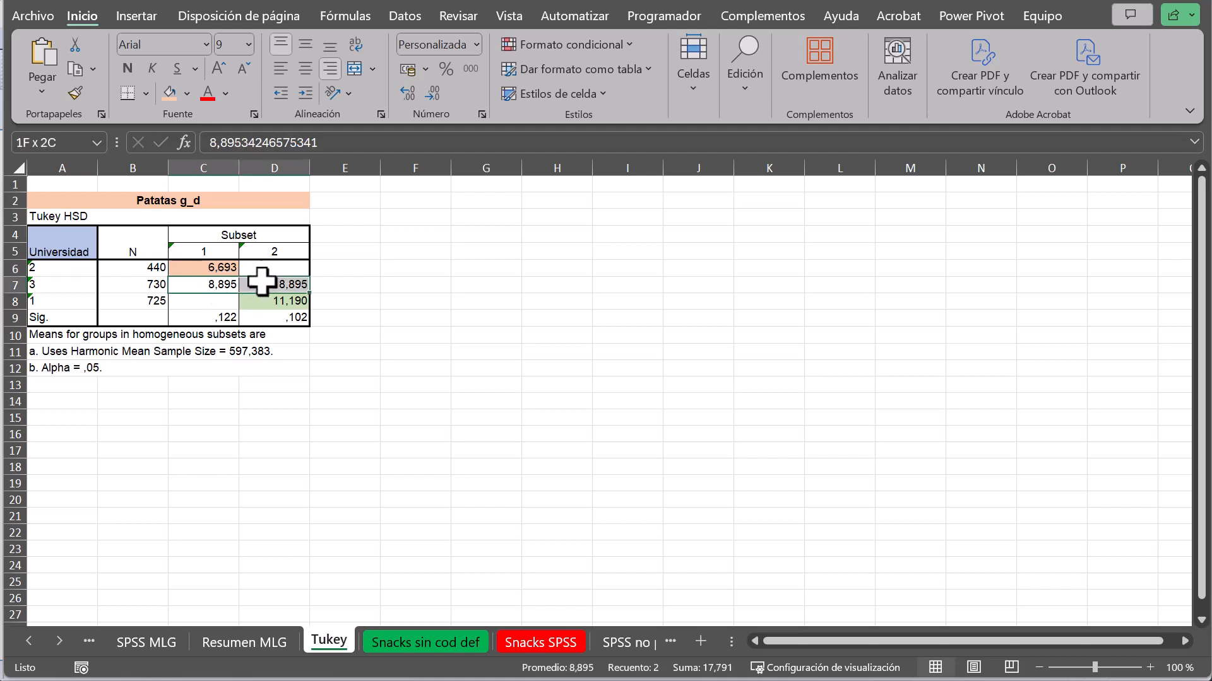
{"action": "key", "text": "ctrl+v"}
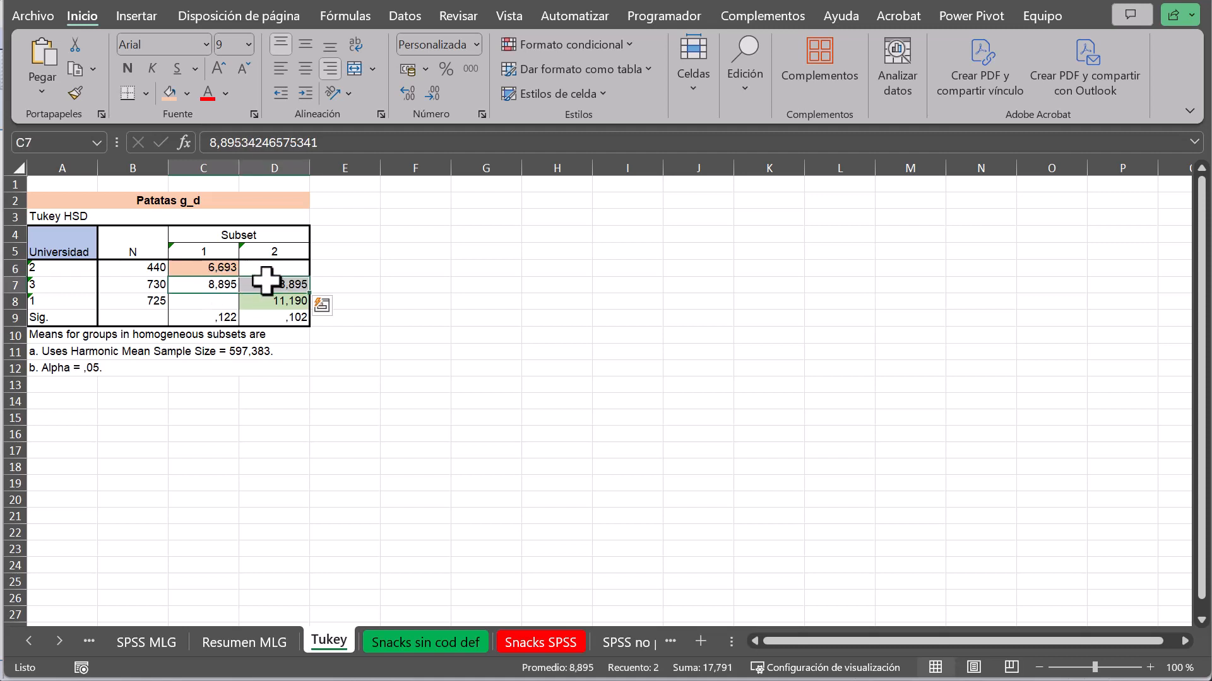
{"action": "left_click", "coordinate": [186, 96]}
{"action": "left_click", "coordinate": [281, 183]}
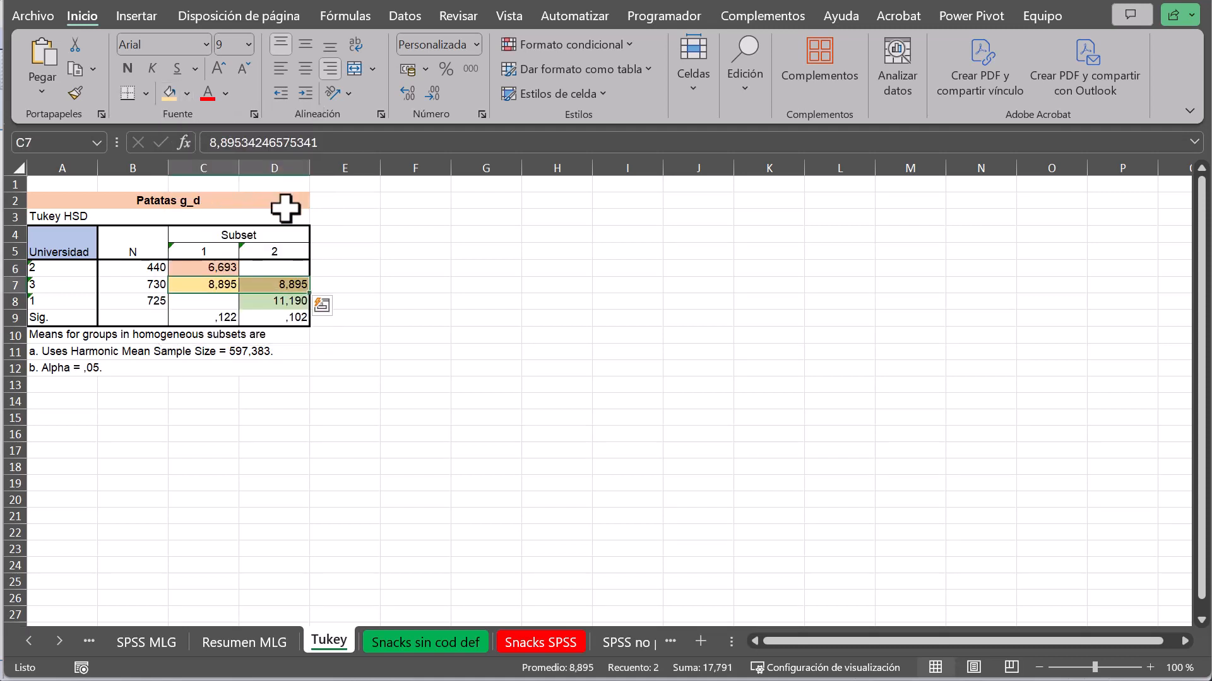
{"action": "left_click", "coordinate": [393, 329]}
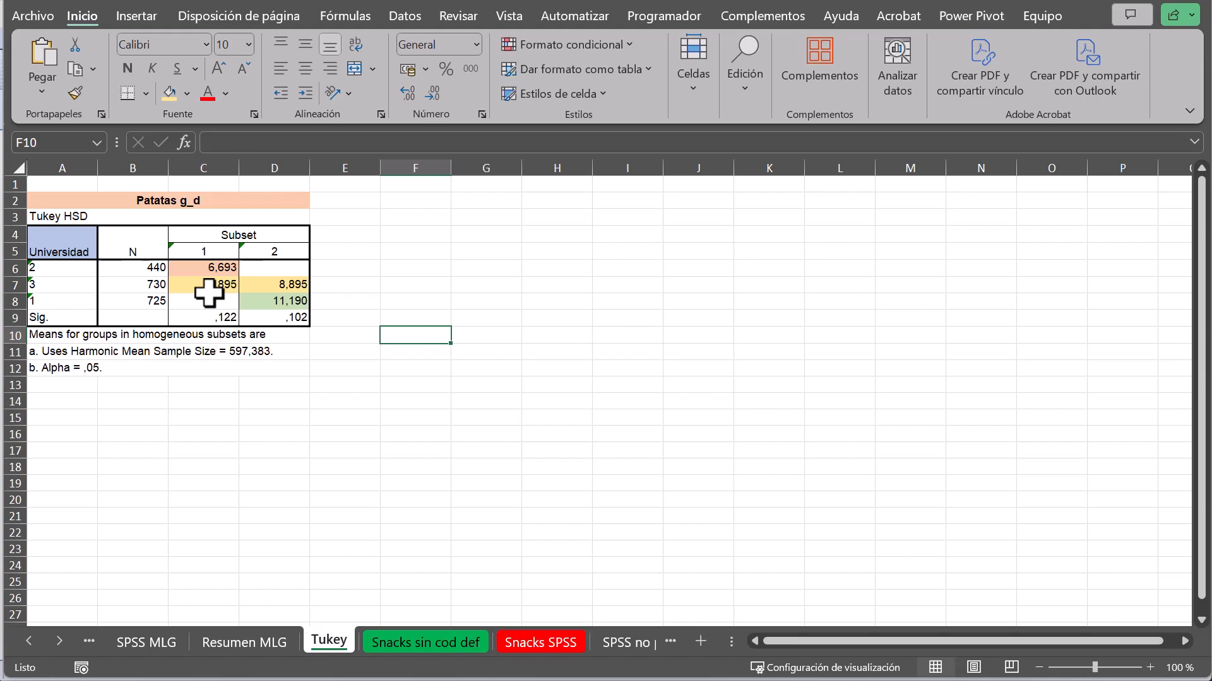
- Copy the Patatas (Kcal) Tukey HSD table from the SPSS output and paste it at cell A14 of Excel's Tukey sheet
{"action": "key", "text": "alt+Tab"}
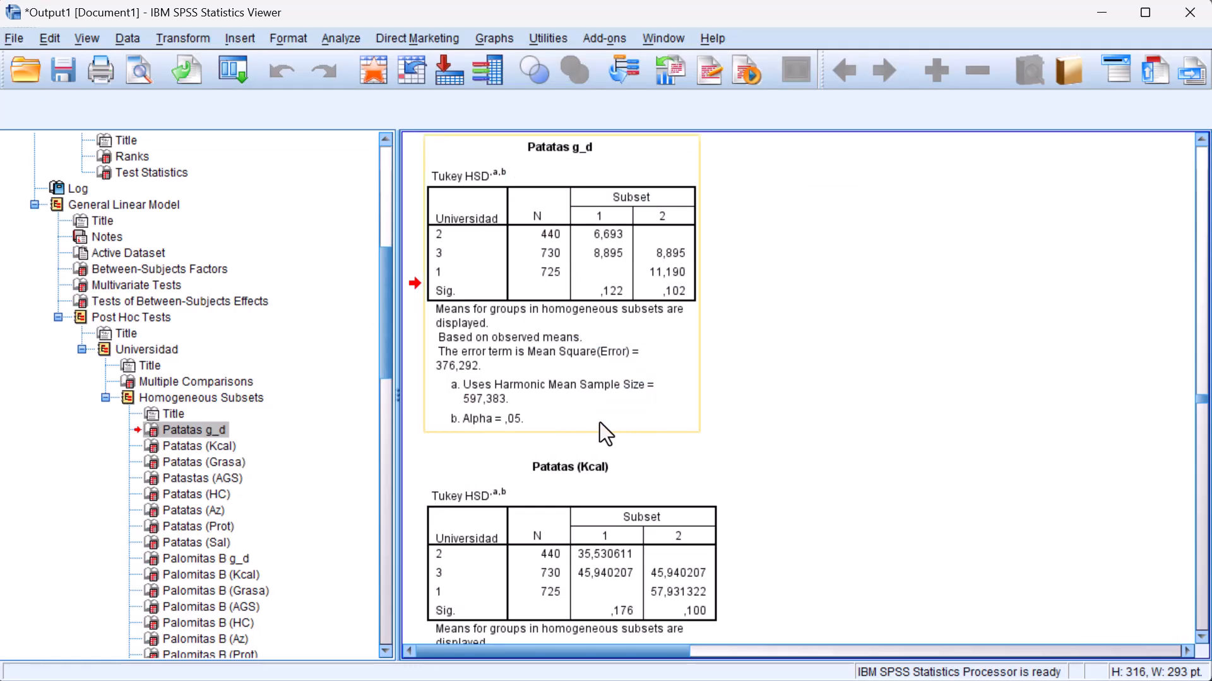
{"action": "scroll", "coordinate": [599, 422], "scroll_direction": "down", "scroll_amount": 5}
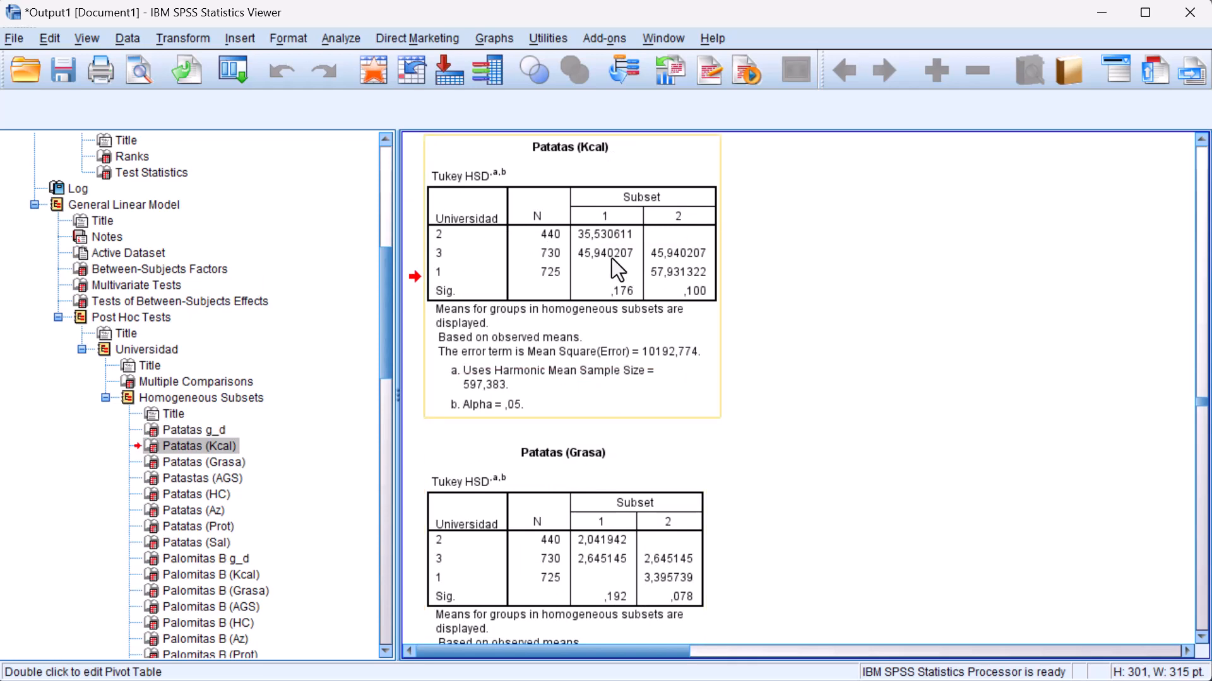
{"action": "key", "text": "alt+Tab"}
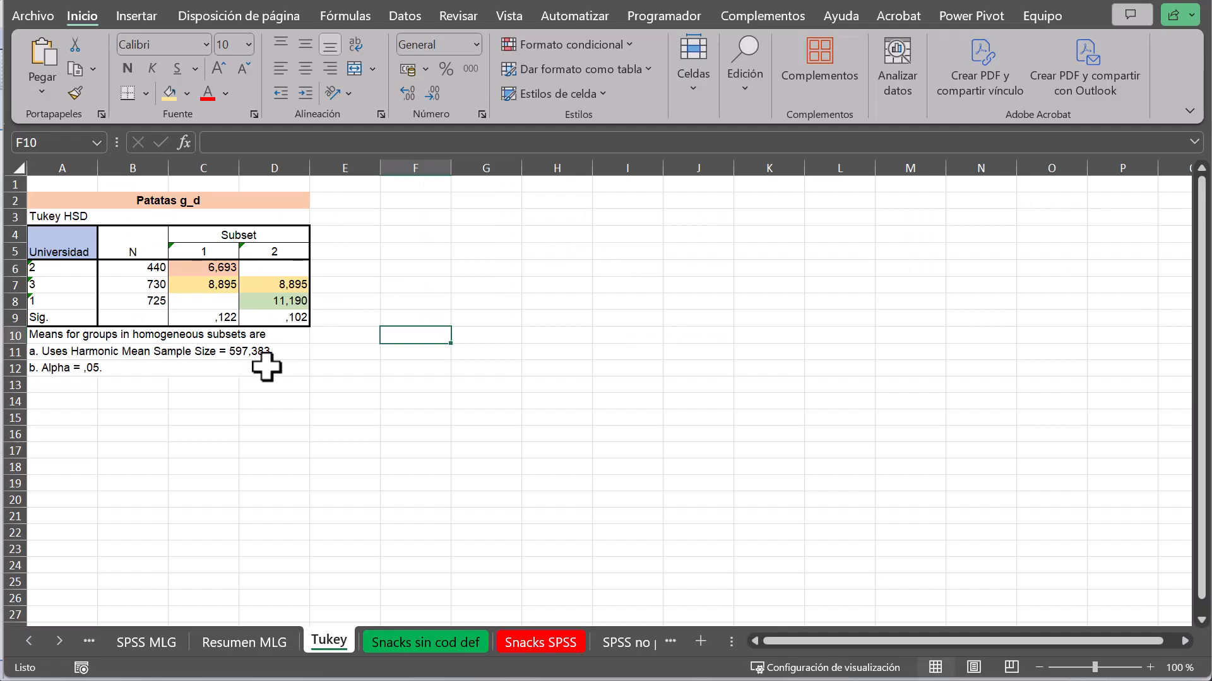
{"action": "left_click", "coordinate": [73, 402]}
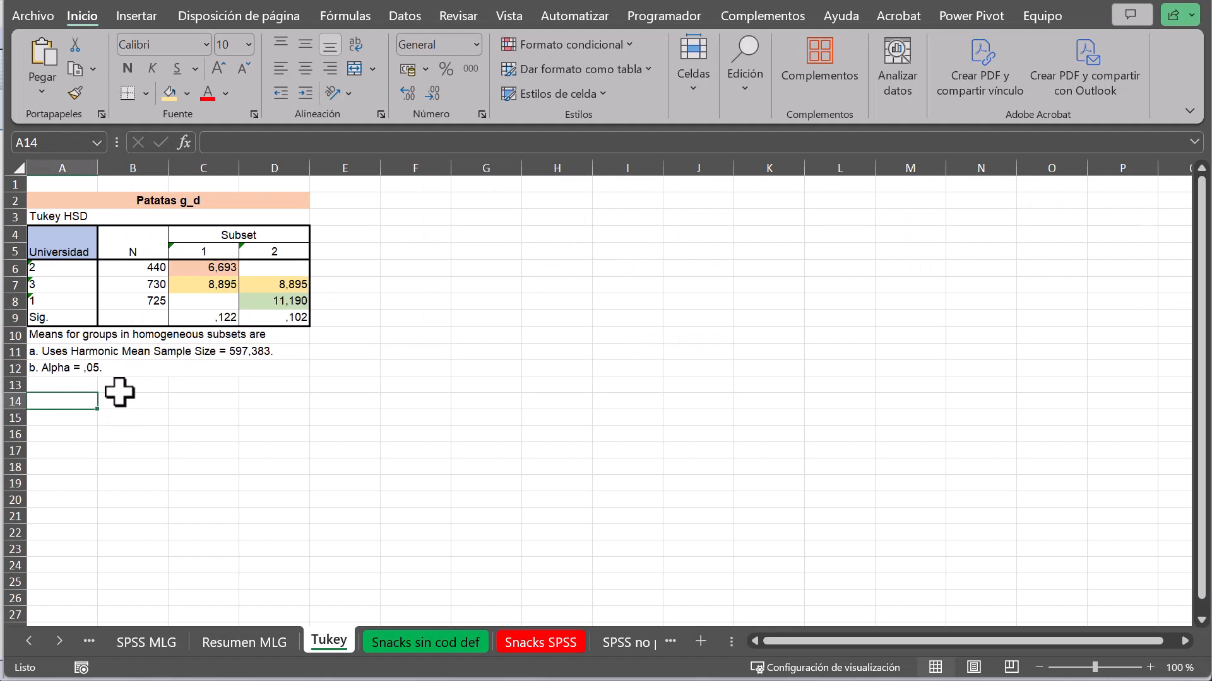
{"action": "key", "text": "ctrl+v"}
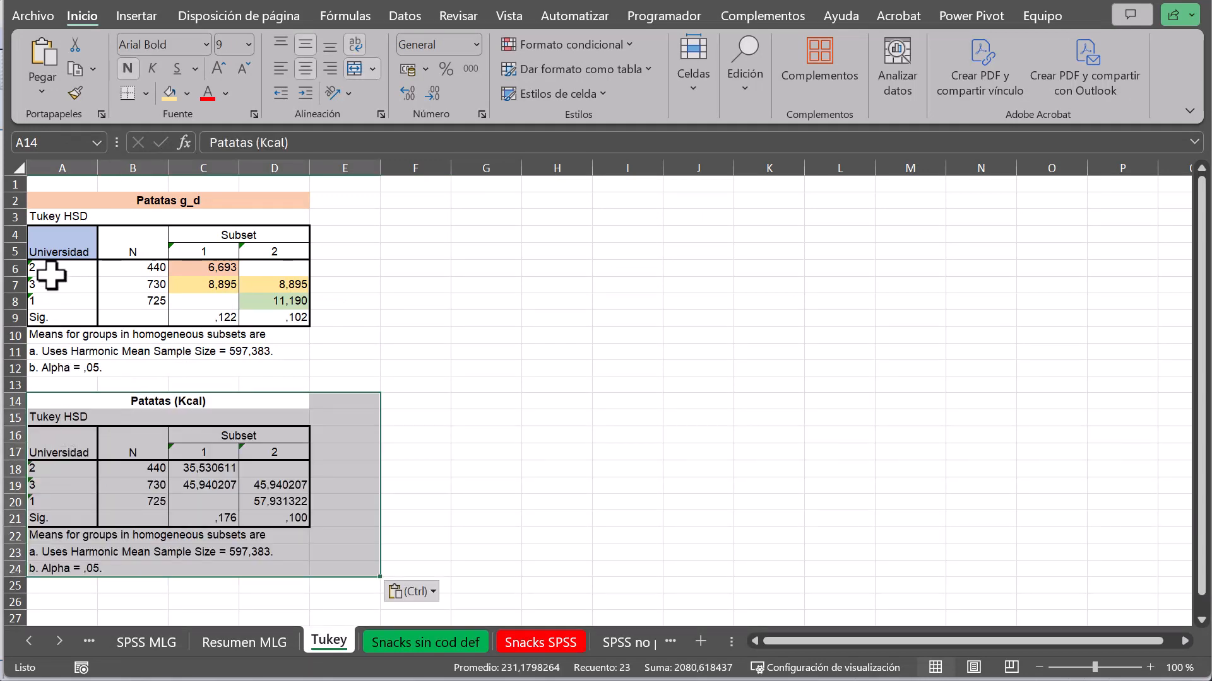
- Copy the formatting of cell D8 onto D20 and of cell C6 onto C18 with Format Painter
{"action": "left_click", "coordinate": [276, 500]}
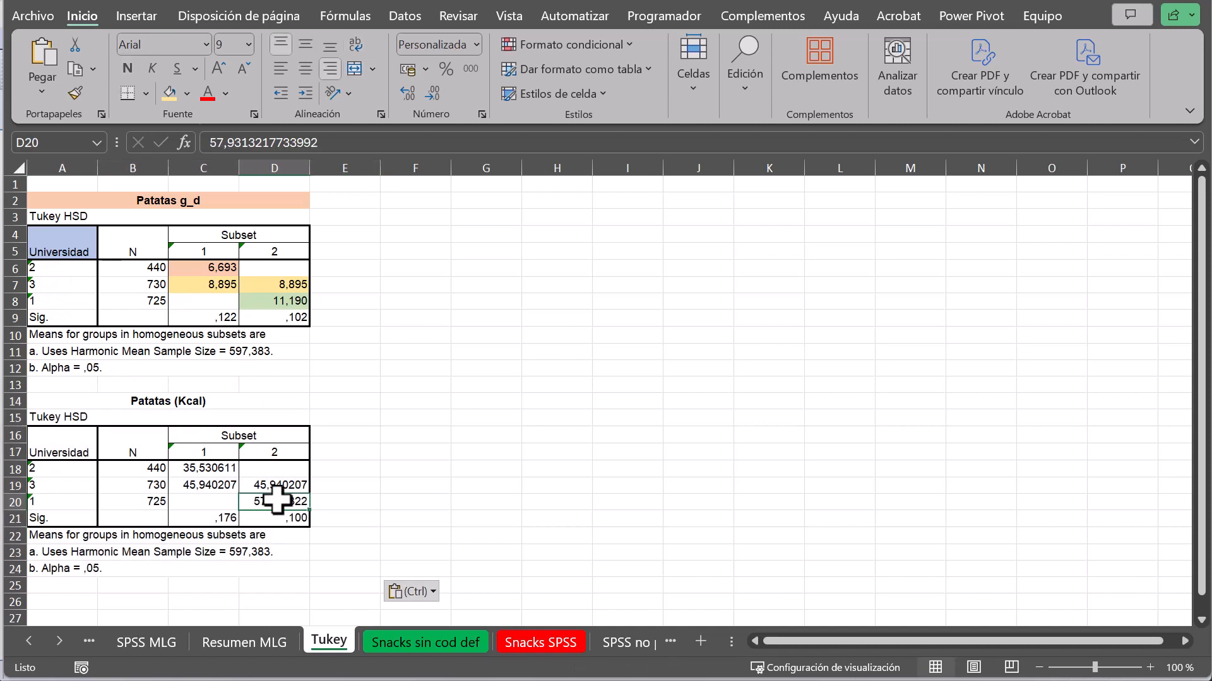
{"action": "left_click", "coordinate": [265, 301]}
{"action": "left_click", "coordinate": [75, 93]}
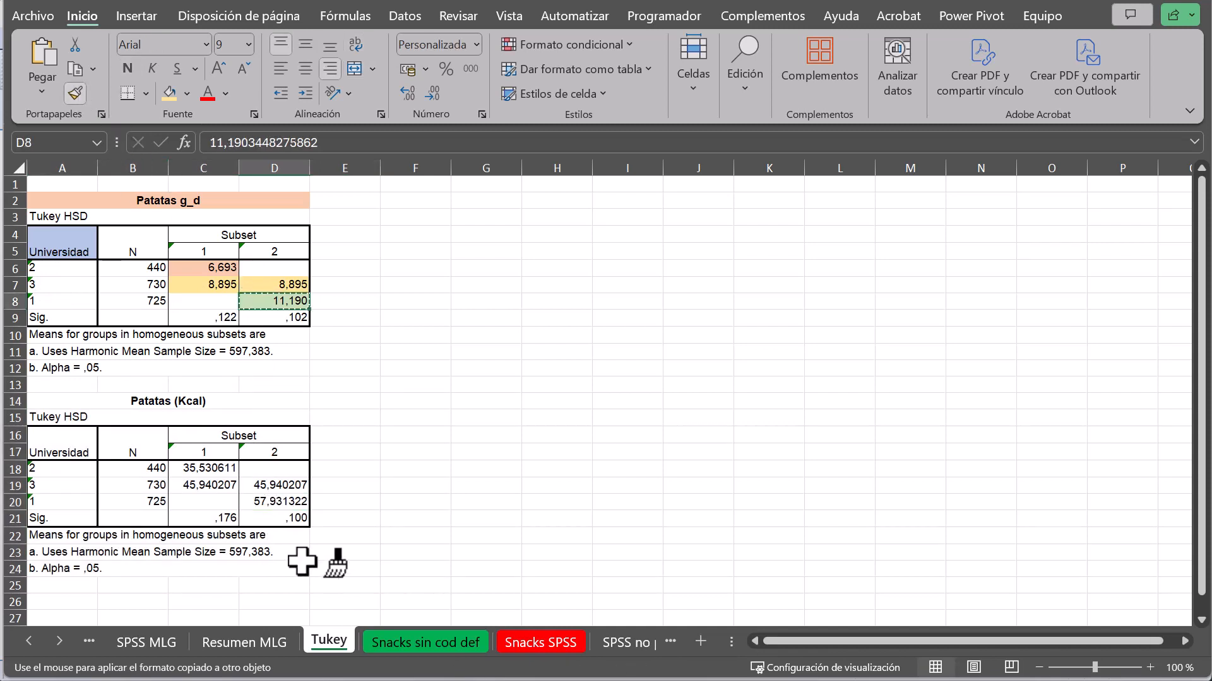
{"action": "left_click", "coordinate": [260, 500]}
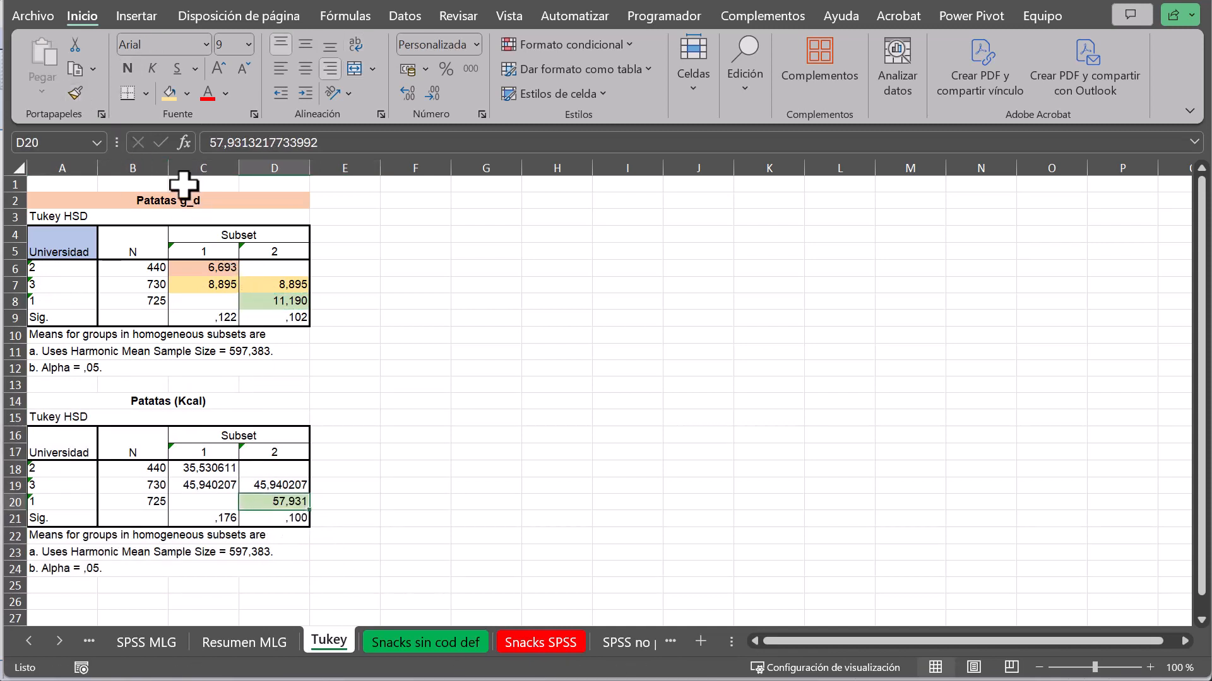
{"action": "left_click", "coordinate": [194, 271]}
{"action": "left_click", "coordinate": [75, 93]}
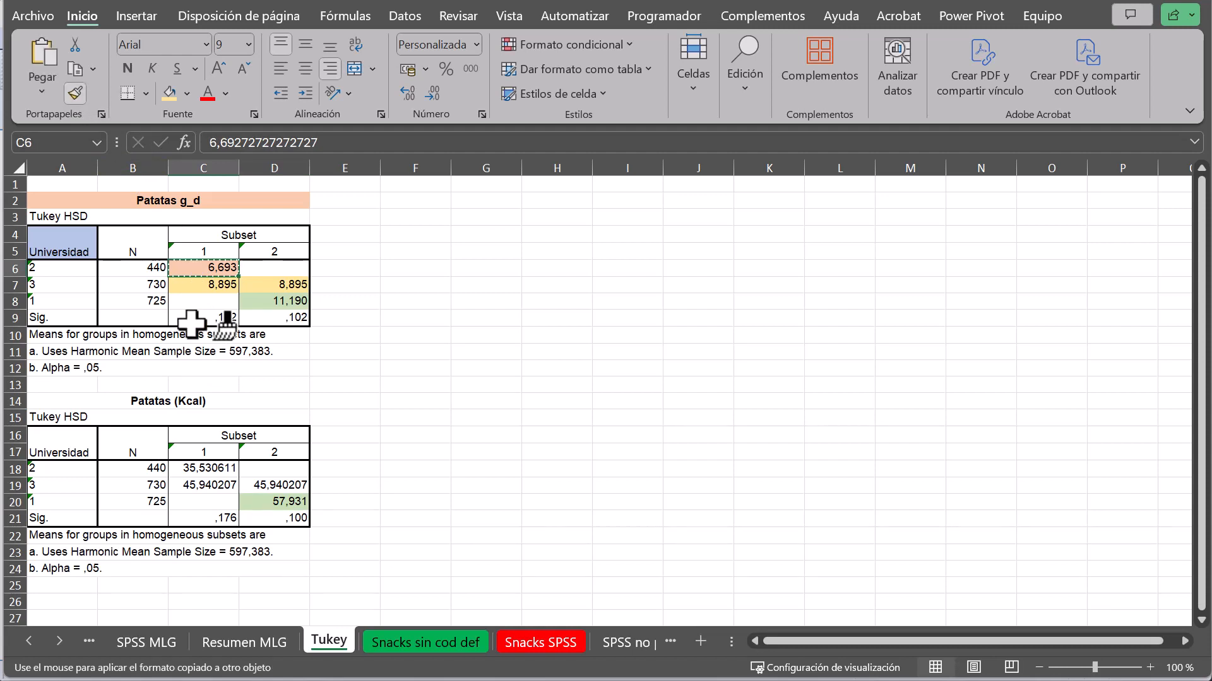
{"action": "left_click", "coordinate": [217, 469]}
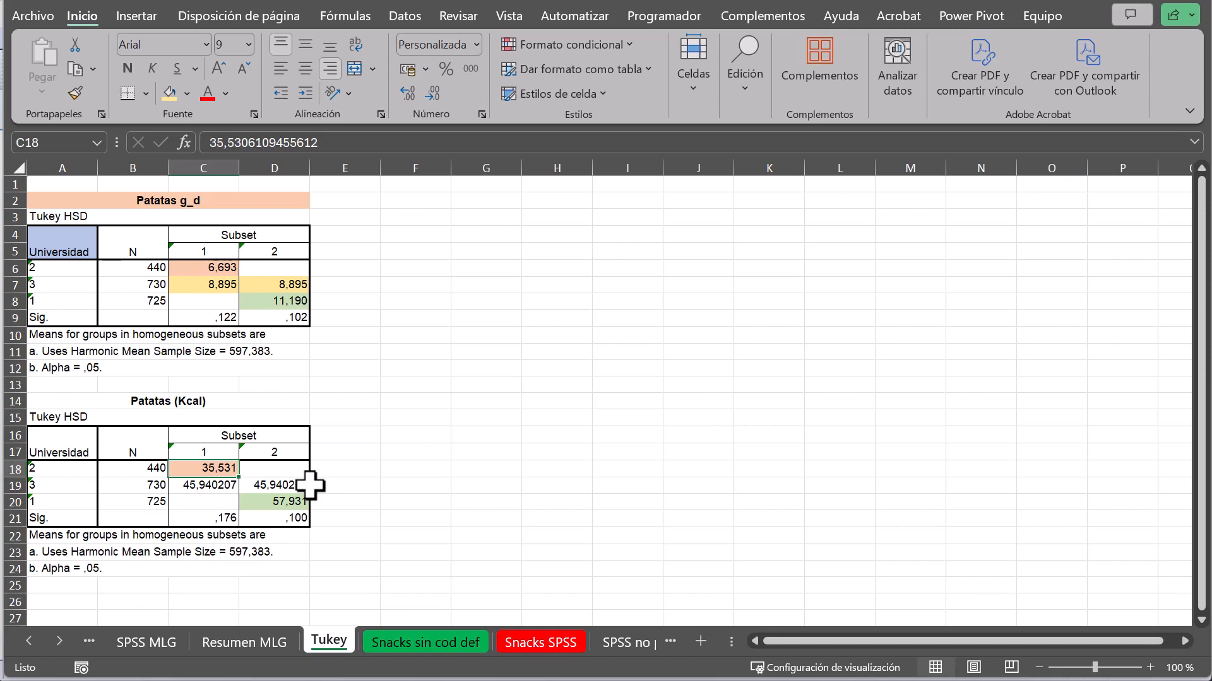
- Switch to the SPSS output and examine the Tukey homogeneous subset tables from Patatas (Grasa) through Patatas (Az)
{"action": "key", "text": "alt+Tab"}
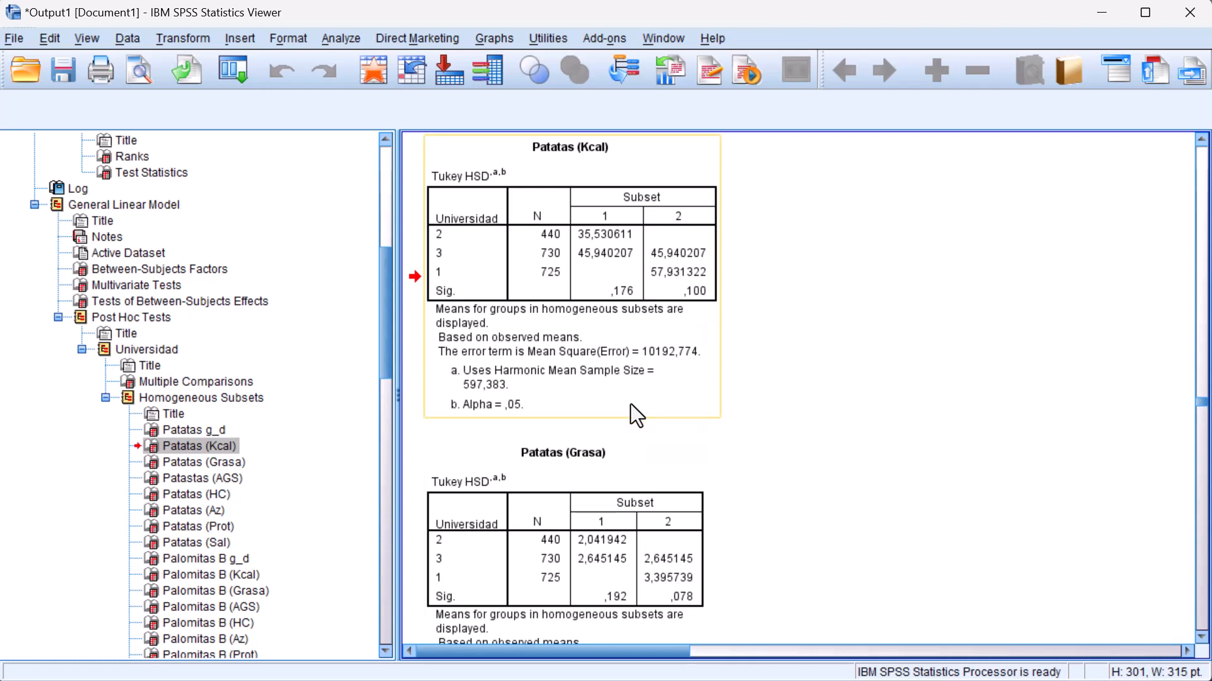
{"action": "scroll", "coordinate": [630, 404], "scroll_direction": "down", "scroll_amount": 3}
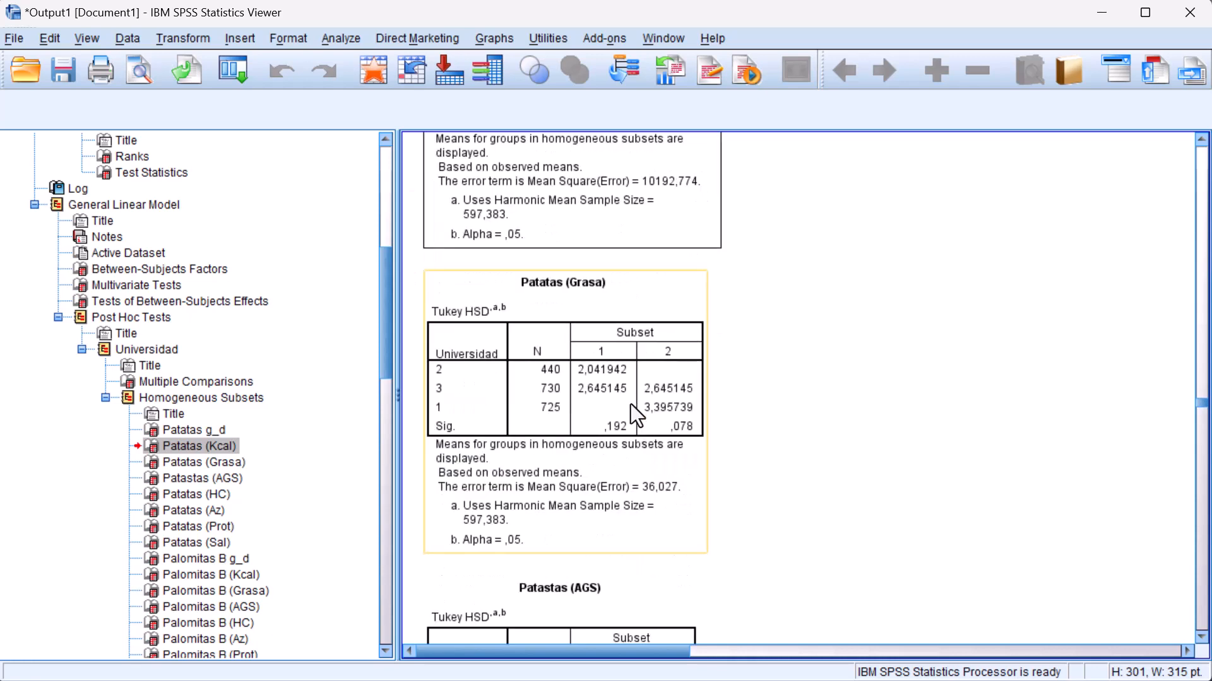
{"action": "left_click", "coordinate": [573, 399]}
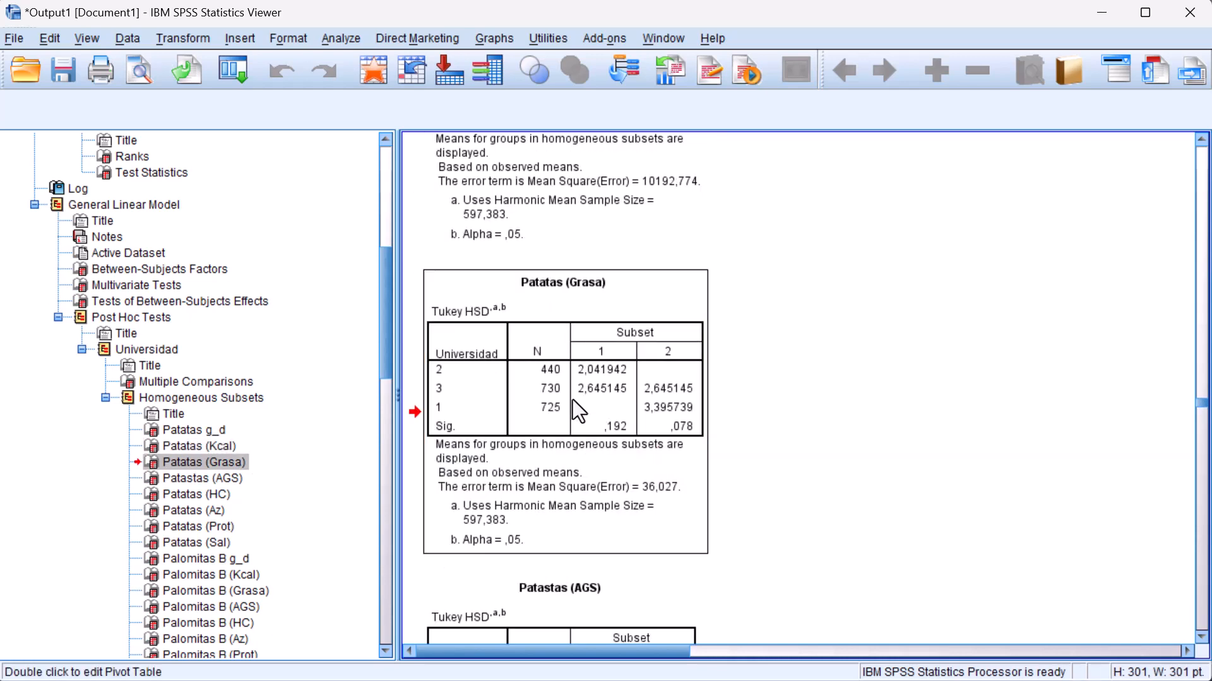
{"action": "scroll", "coordinate": [578, 416], "scroll_direction": "down", "scroll_amount": 3}
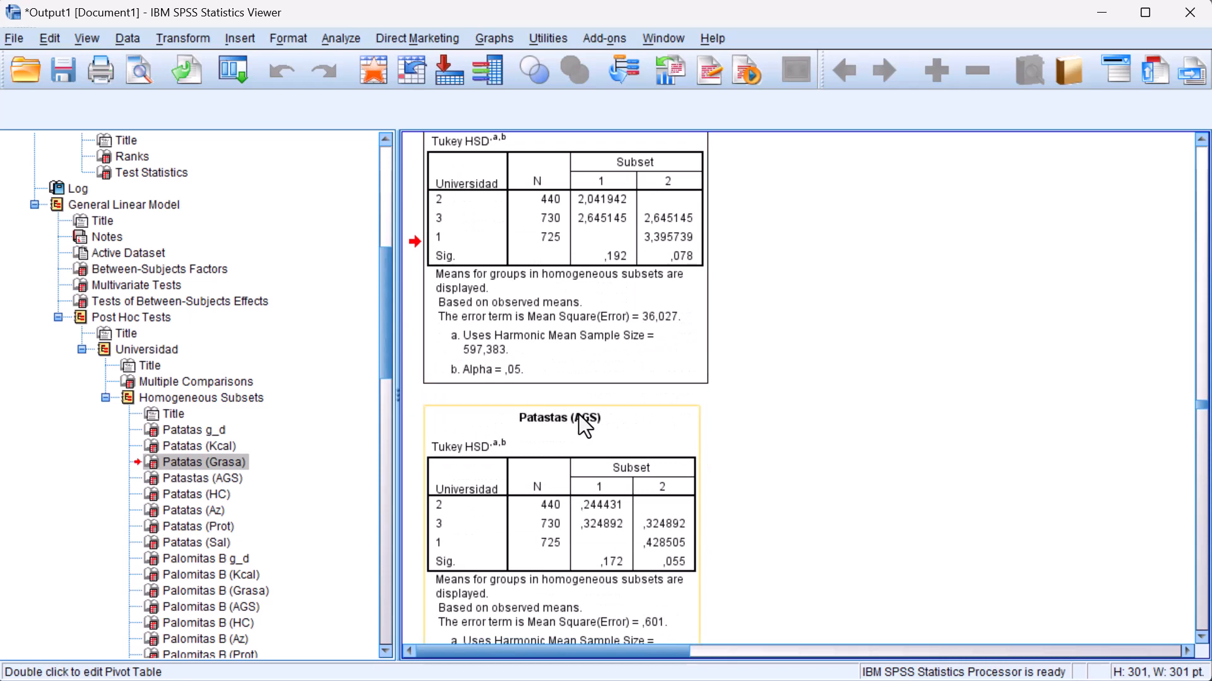
{"action": "left_click", "coordinate": [577, 486]}
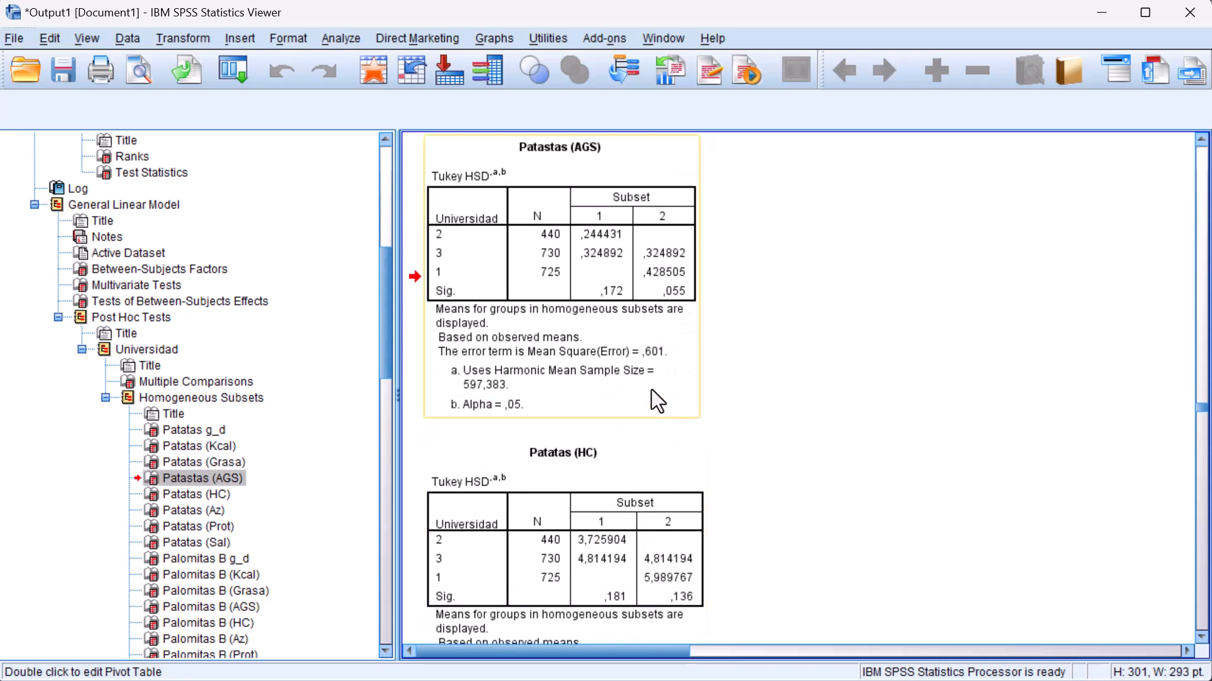
{"action": "scroll", "coordinate": [640, 414], "scroll_direction": "down", "scroll_amount": 3}
{"action": "left_click", "coordinate": [616, 398]}
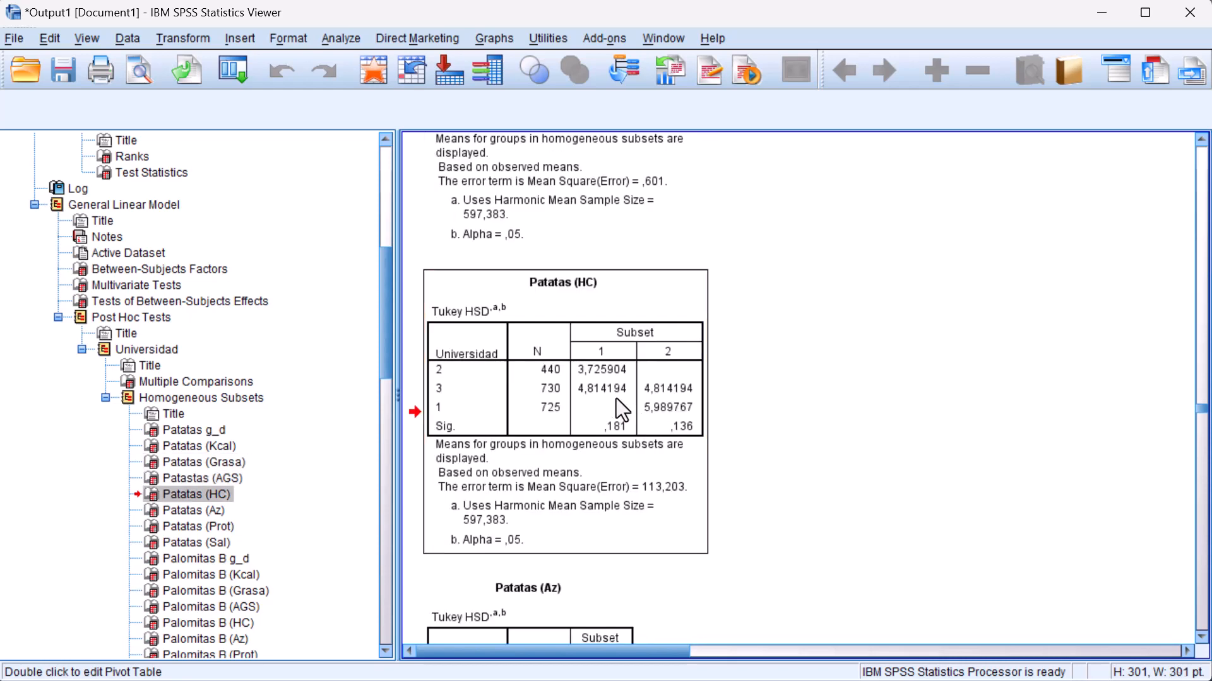
{"action": "scroll", "coordinate": [616, 399], "scroll_direction": "down", "scroll_amount": 4}
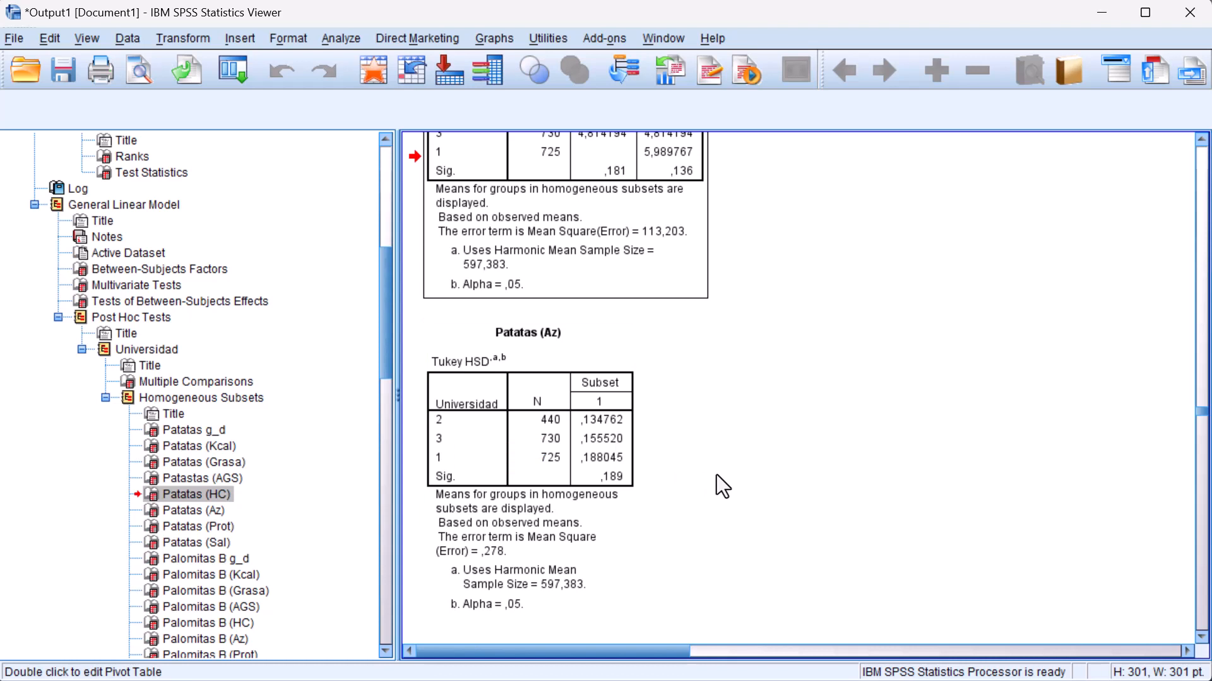
- Recall the Multivariate analysis, replace the fixed factor Universidad with Sexo, and run it
{"action": "left_click", "coordinate": [237, 70]}
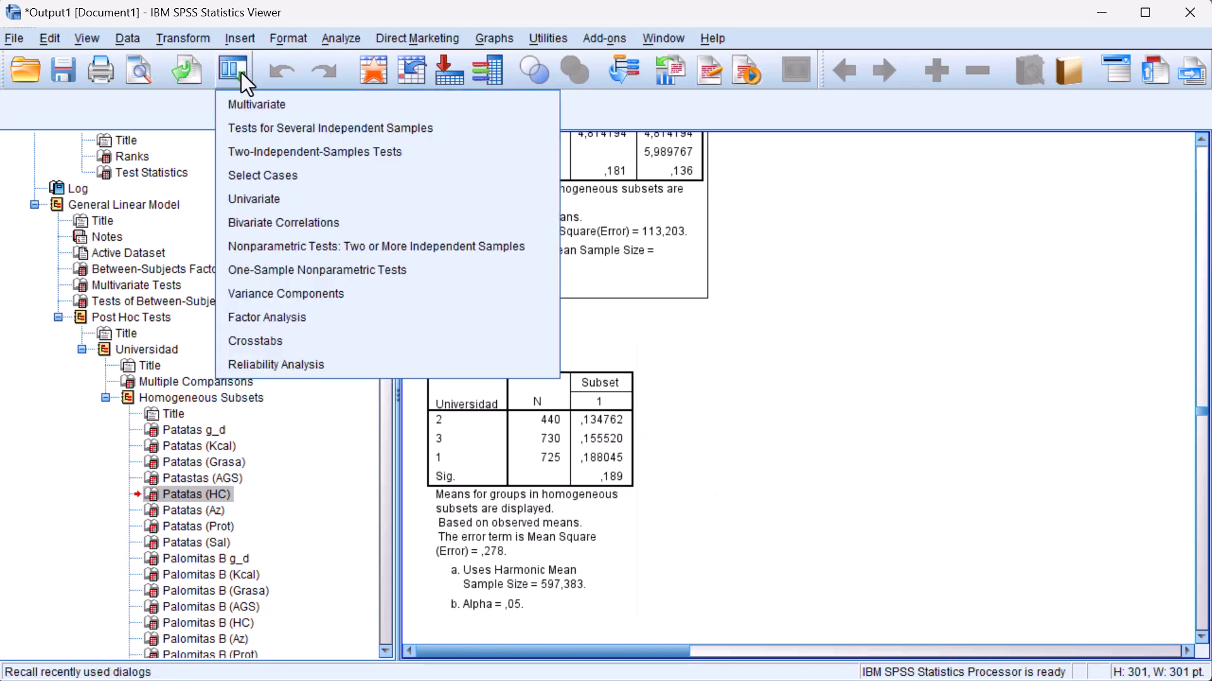
{"action": "left_click", "coordinate": [273, 105]}
{"action": "left_click", "coordinate": [631, 292]}
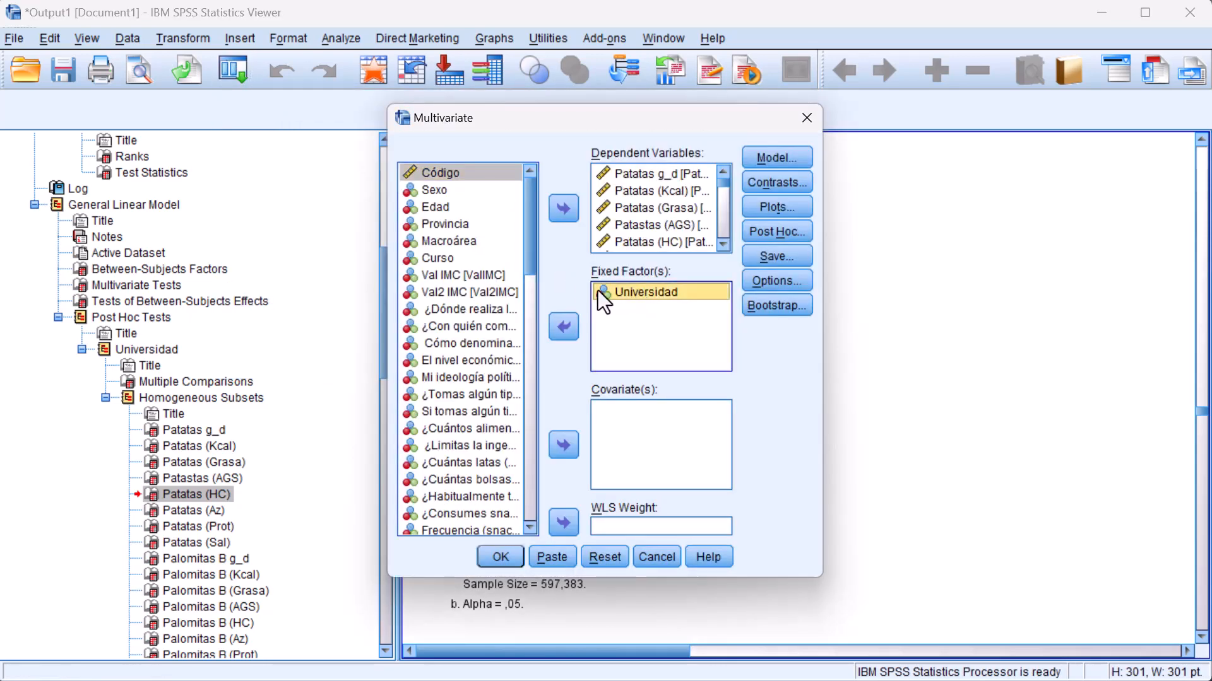
{"action": "left_click", "coordinate": [564, 324]}
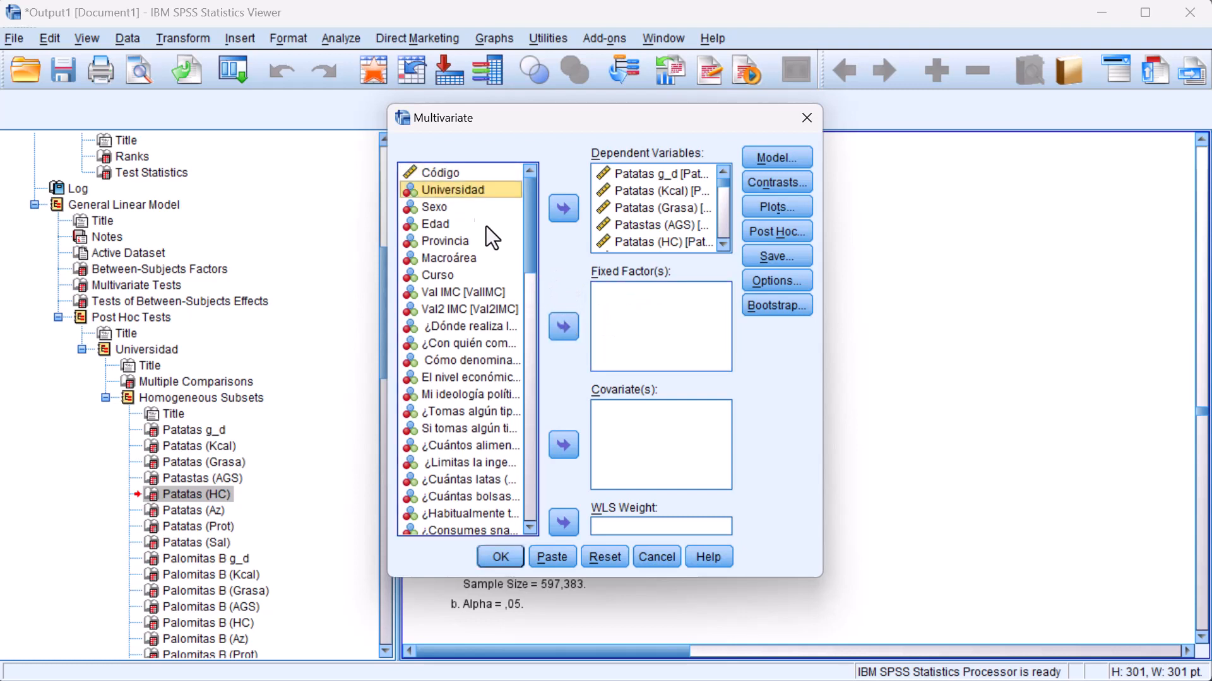
{"action": "left_click", "coordinate": [437, 209]}
{"action": "left_click", "coordinate": [564, 328]}
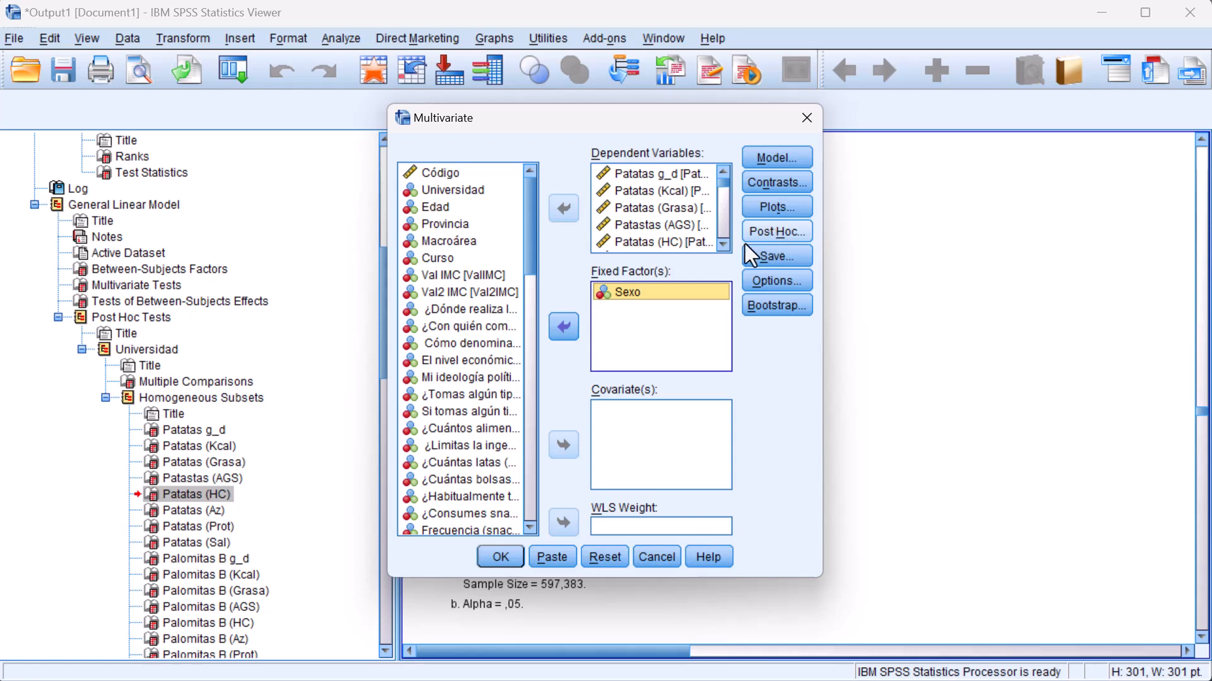
{"action": "left_click", "coordinate": [495, 555]}
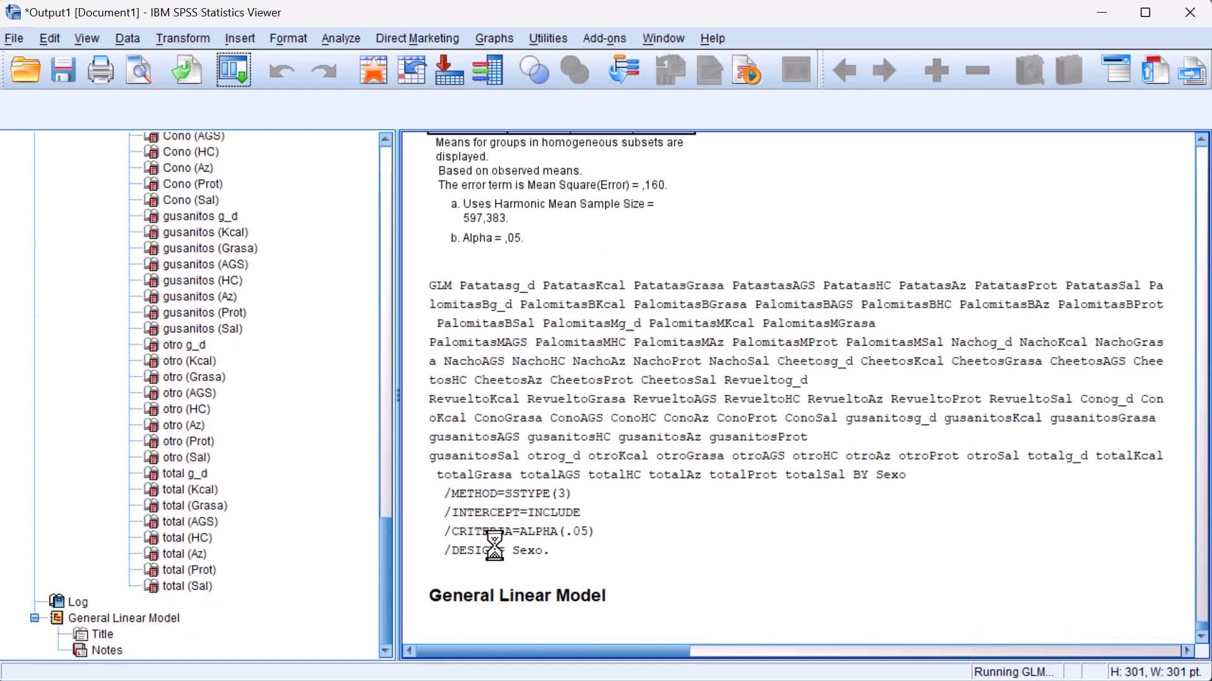
- Examine the significance values of the snack variables in the Sexo section of the Tests of Between-Subjects Effects table
{"action": "scroll", "coordinate": [497, 539], "scroll_direction": "down", "scroll_amount": 5}
{"action": "scroll", "coordinate": [498, 539], "scroll_direction": "down", "scroll_amount": 20}
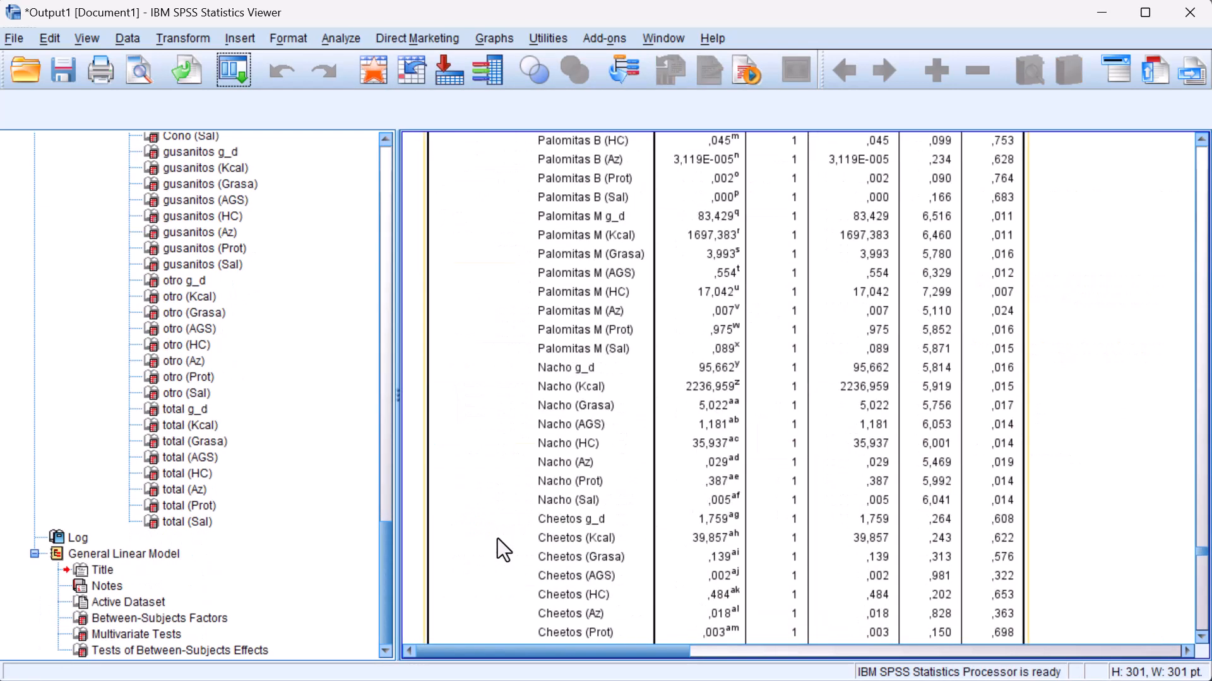
{"action": "scroll", "coordinate": [497, 535], "scroll_direction": "down", "scroll_amount": 3}
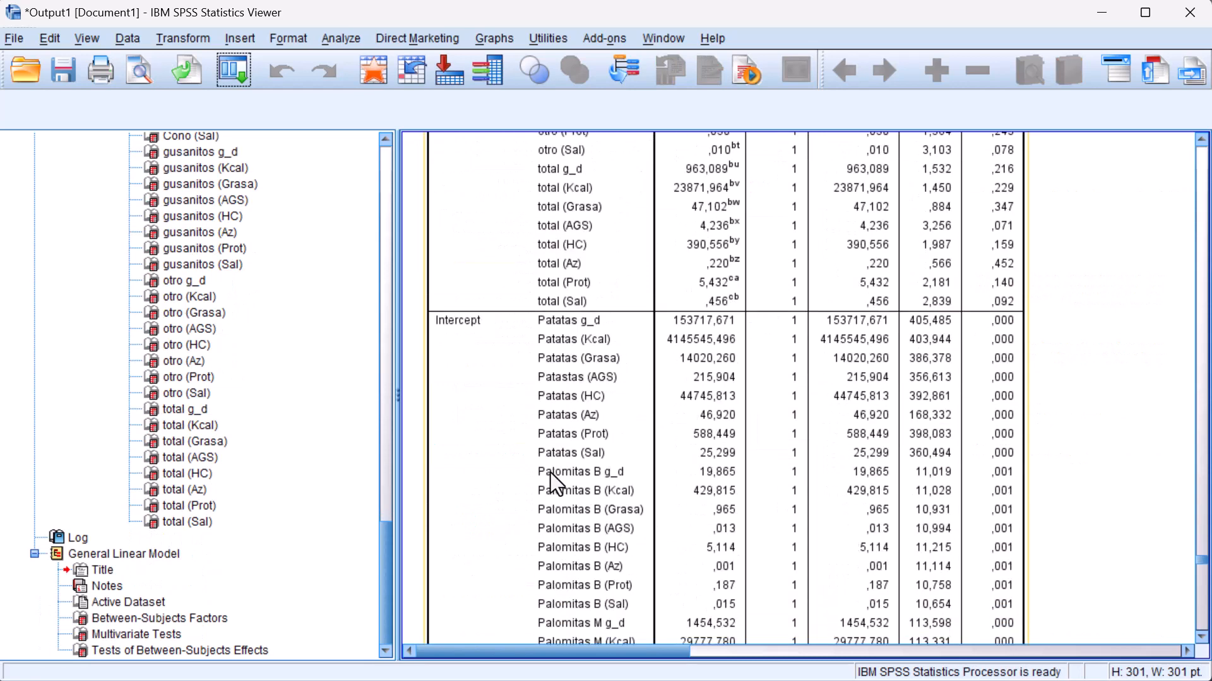
{"action": "scroll", "coordinate": [547, 468], "scroll_direction": "down", "scroll_amount": 20}
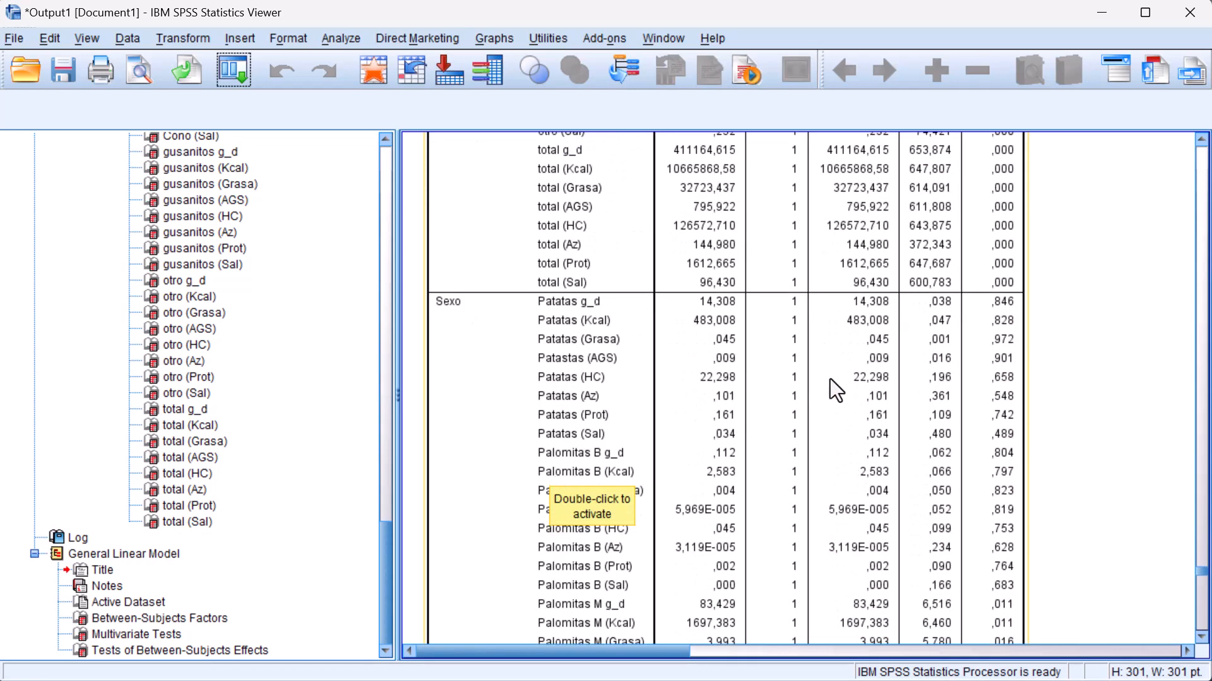
{"action": "scroll", "coordinate": [977, 417], "scroll_direction": "down", "scroll_amount": 3}
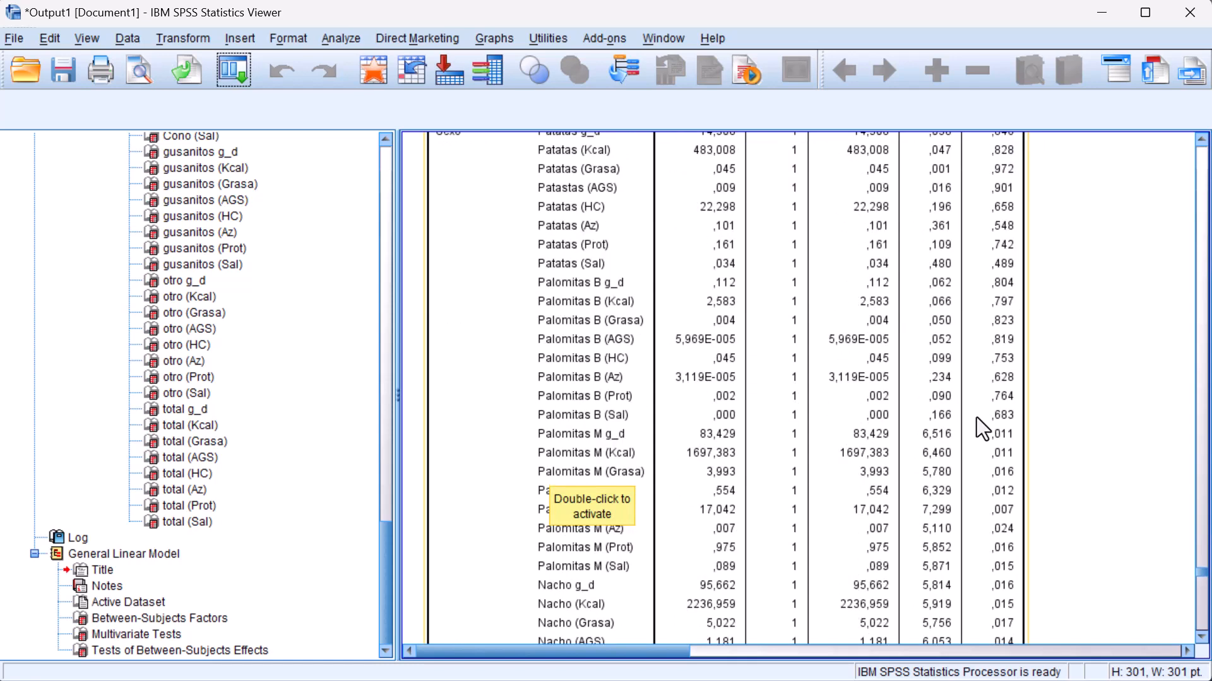
{"action": "scroll", "coordinate": [975, 418], "scroll_direction": "up", "scroll_amount": 3}
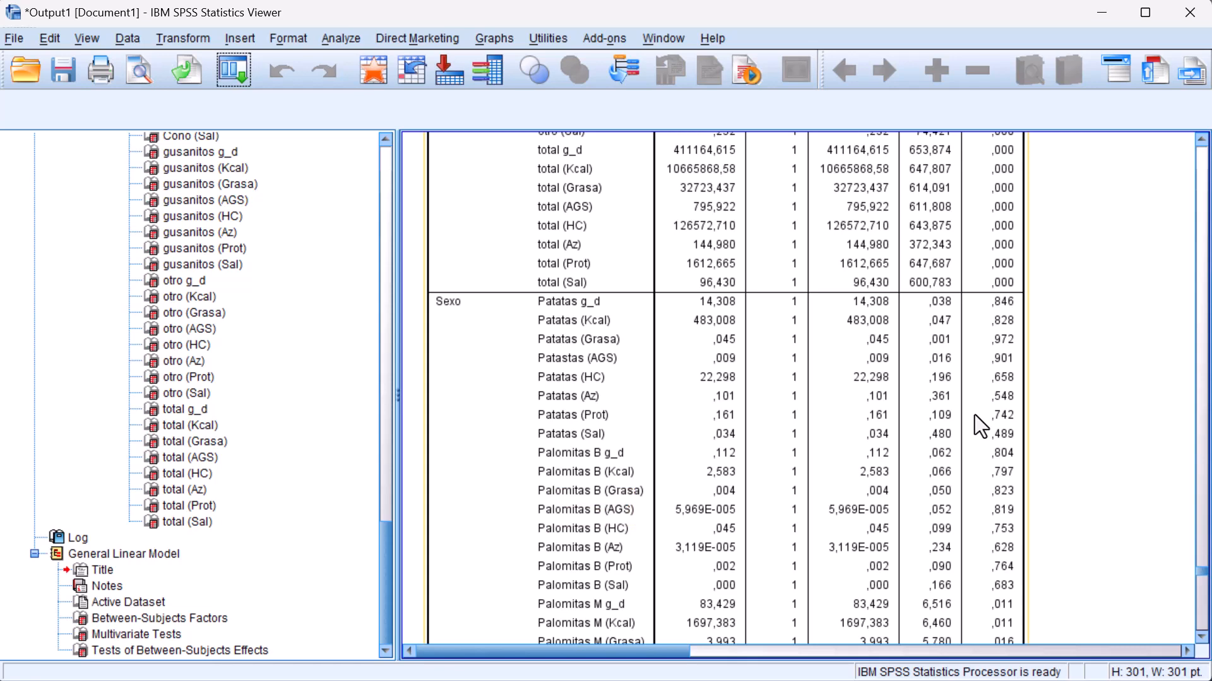
{"action": "scroll", "coordinate": [979, 457], "scroll_direction": "down", "scroll_amount": 2}
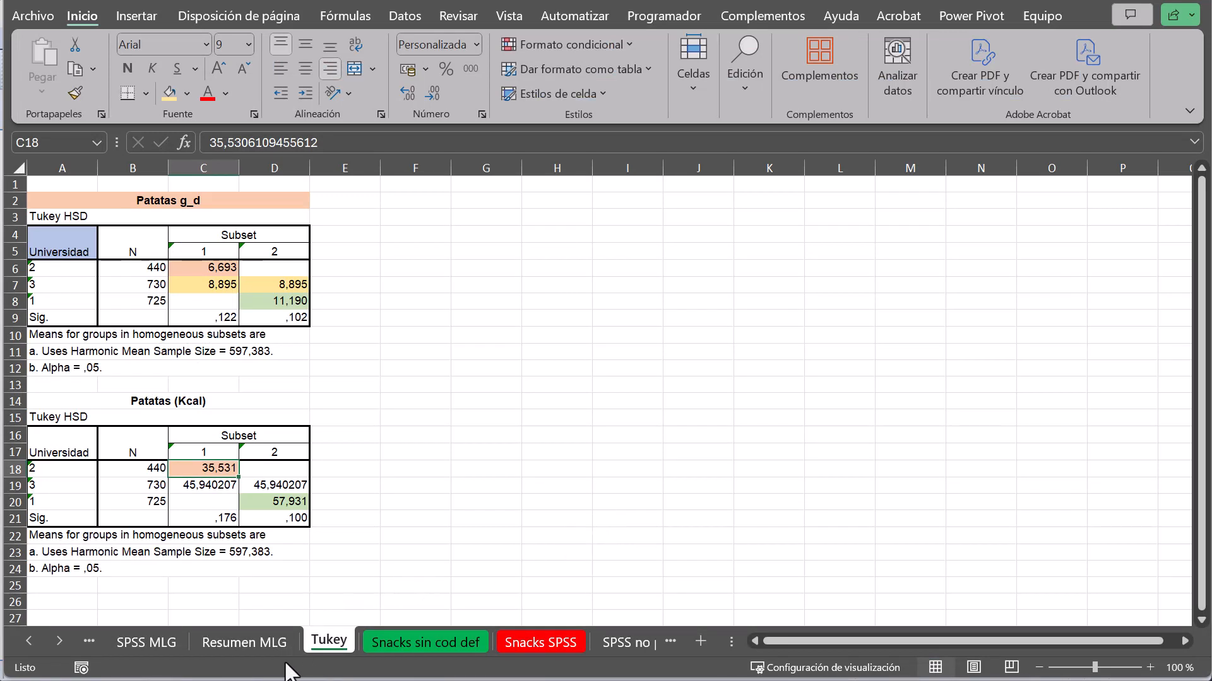
- Switch to Excel's Dinámica sheet and remove Cuenta de Código from the pivot table's values
{"action": "left_click", "coordinate": [29, 642]}
{"action": "left_click", "coordinate": [29, 642]}
{"action": "left_click", "coordinate": [123, 642]}
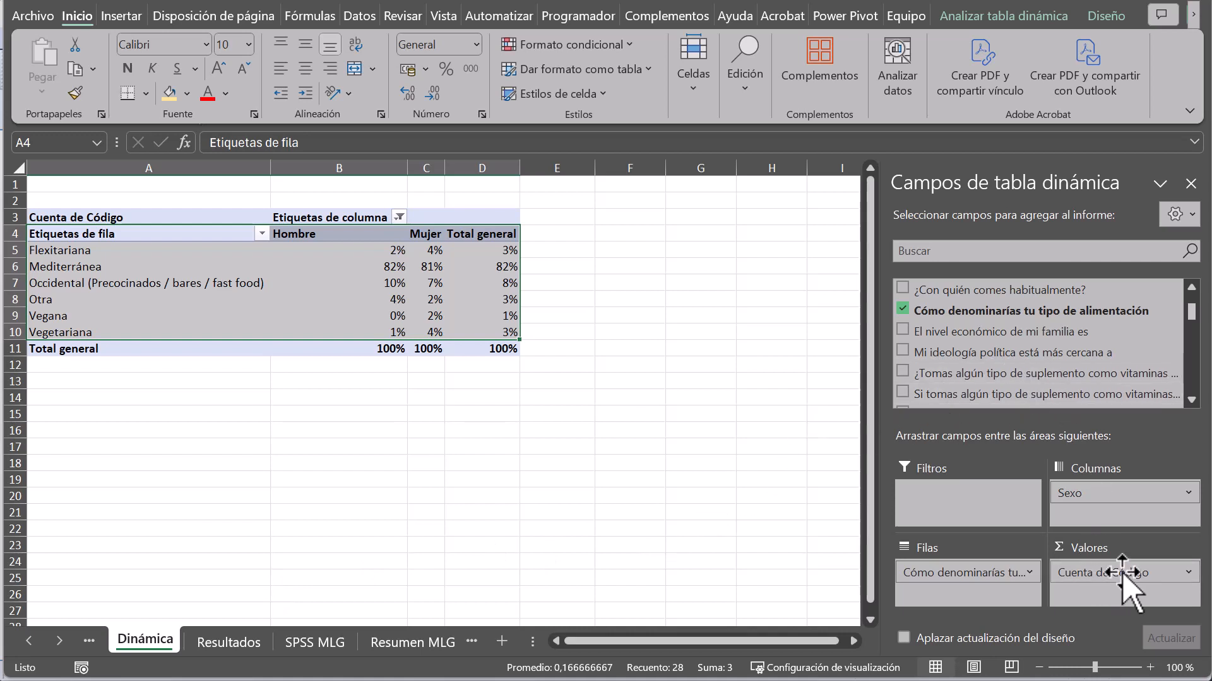
{"action": "left_click_drag", "start_coordinate": [1123, 572], "coordinate": [864, 497]}
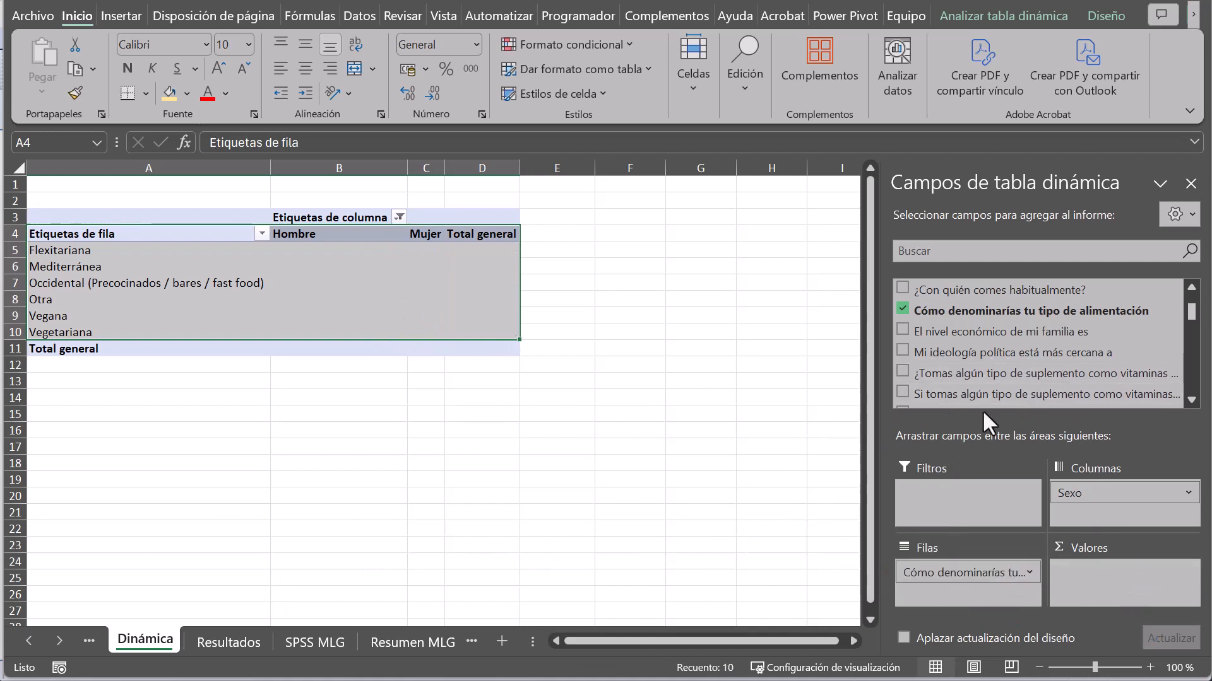
- Add Palomitas M g_d to the pivot table's values and remove the type-of-diet field from its rows
{"action": "scroll", "coordinate": [984, 372], "scroll_direction": "down", "scroll_amount": 3}
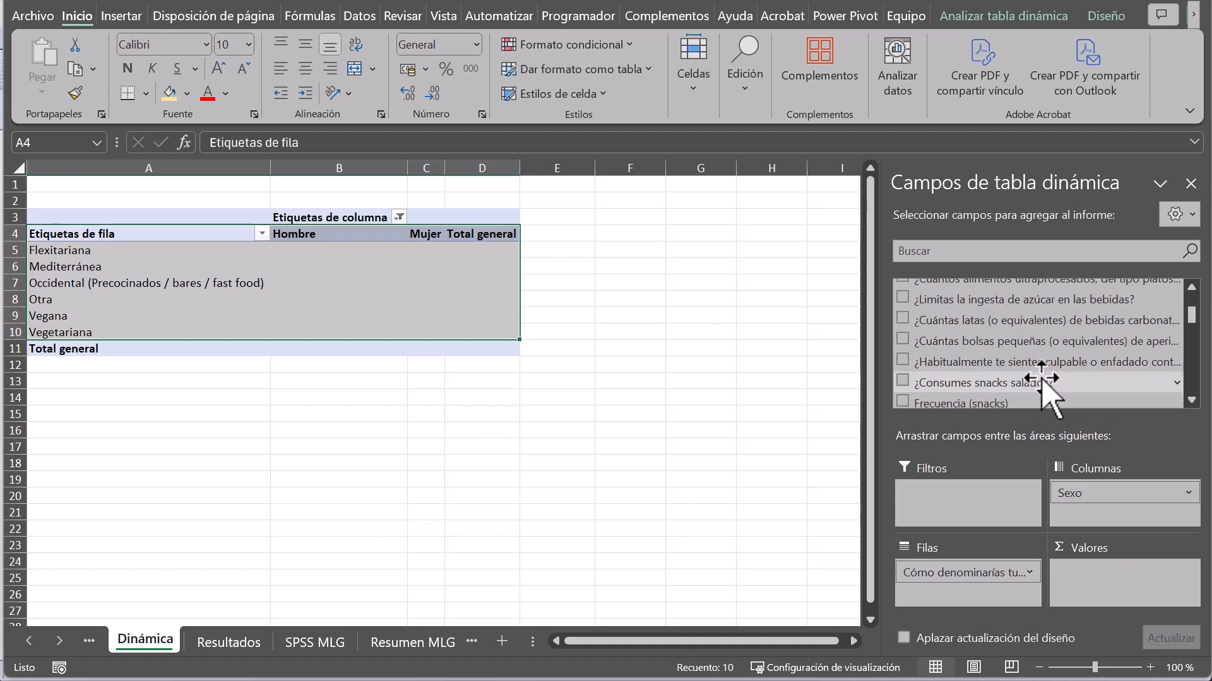
{"action": "scroll", "coordinate": [1041, 379], "scroll_direction": "down", "scroll_amount": 10}
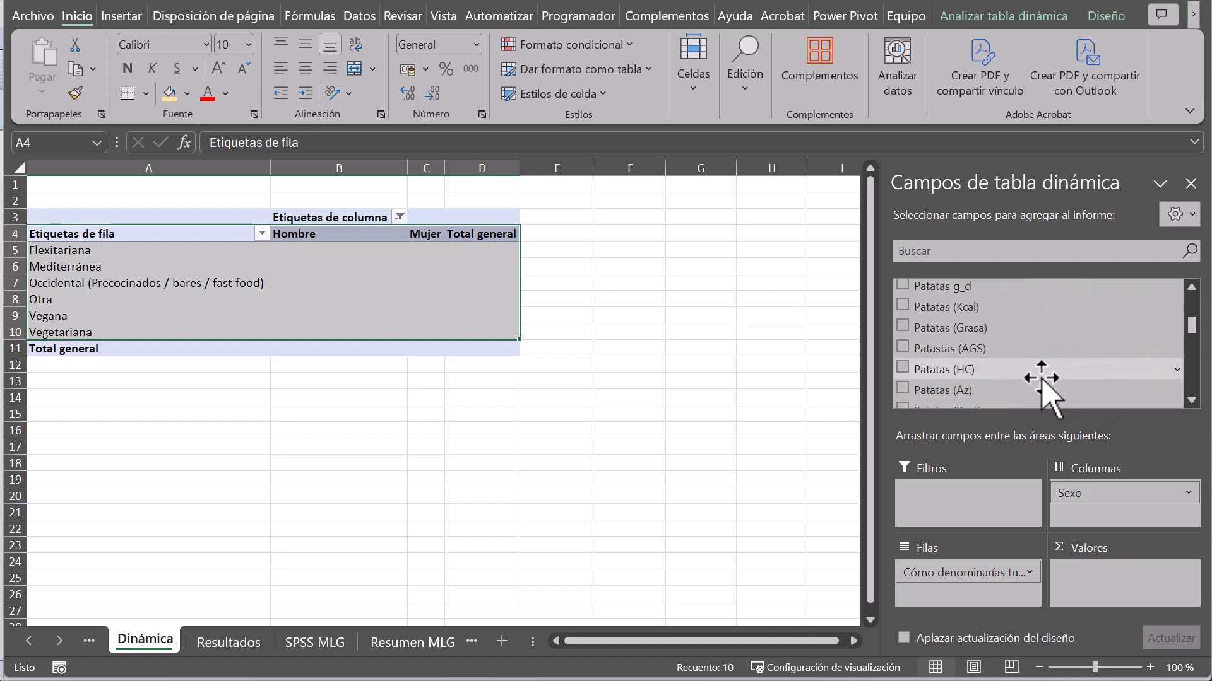
{"action": "scroll", "coordinate": [1041, 379], "scroll_direction": "down", "scroll_amount": 5}
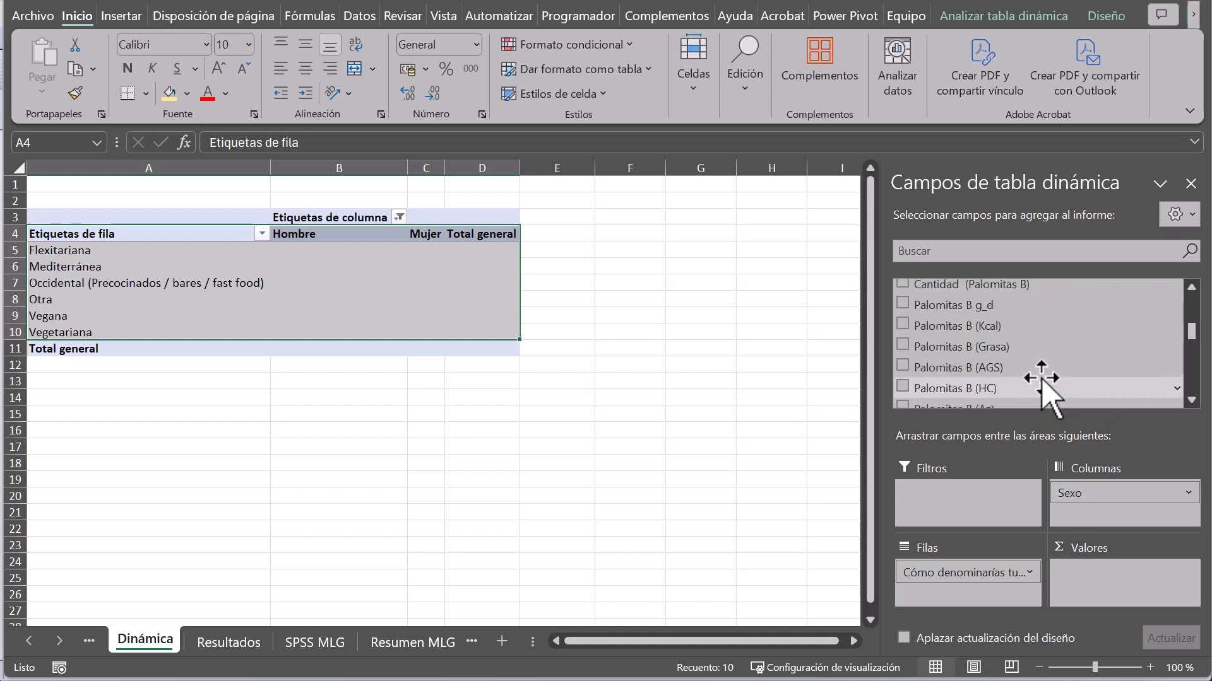
{"action": "scroll", "coordinate": [1041, 379], "scroll_direction": "down", "scroll_amount": 2}
{"action": "scroll", "coordinate": [1042, 379], "scroll_direction": "down", "scroll_amount": 1}
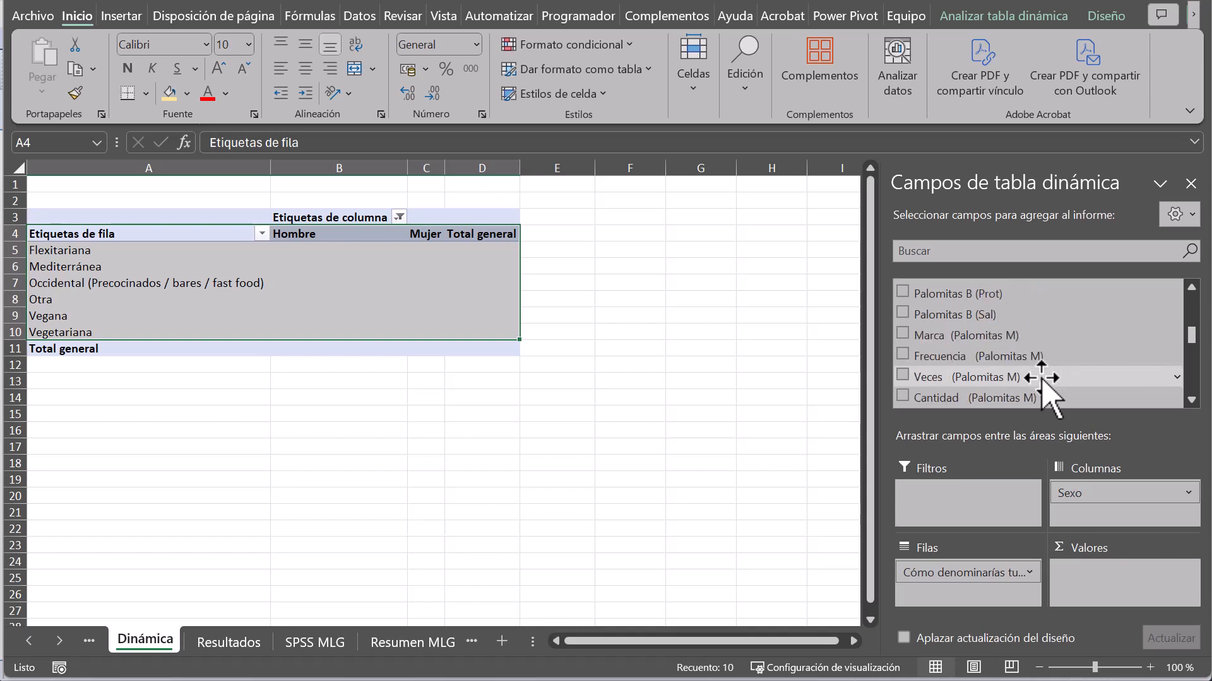
{"action": "scroll", "coordinate": [1041, 388], "scroll_direction": "down", "scroll_amount": 3}
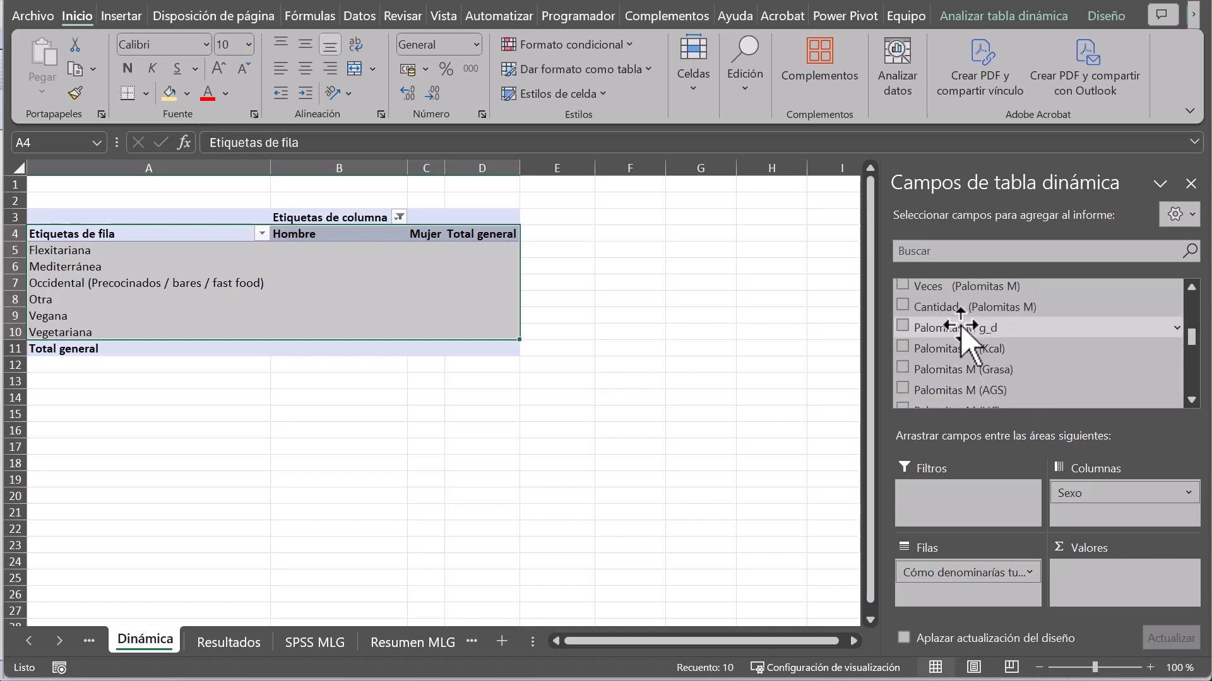
{"action": "left_click_drag", "start_coordinate": [960, 328], "coordinate": [1117, 585]}
{"action": "left_click_drag", "start_coordinate": [981, 573], "coordinate": [805, 560]}
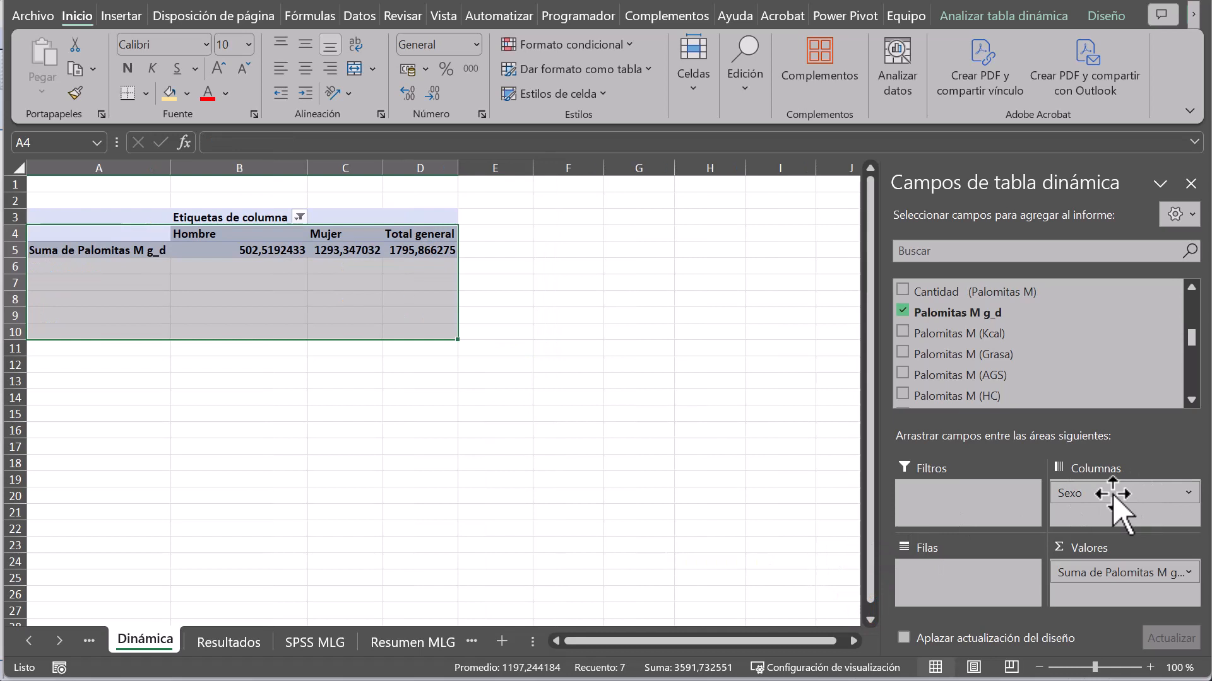
- Summarise the pivot table's Palomitas M g_d values by Promedio and format them as Número with 0 decimal places
{"action": "left_click", "coordinate": [1119, 572]}
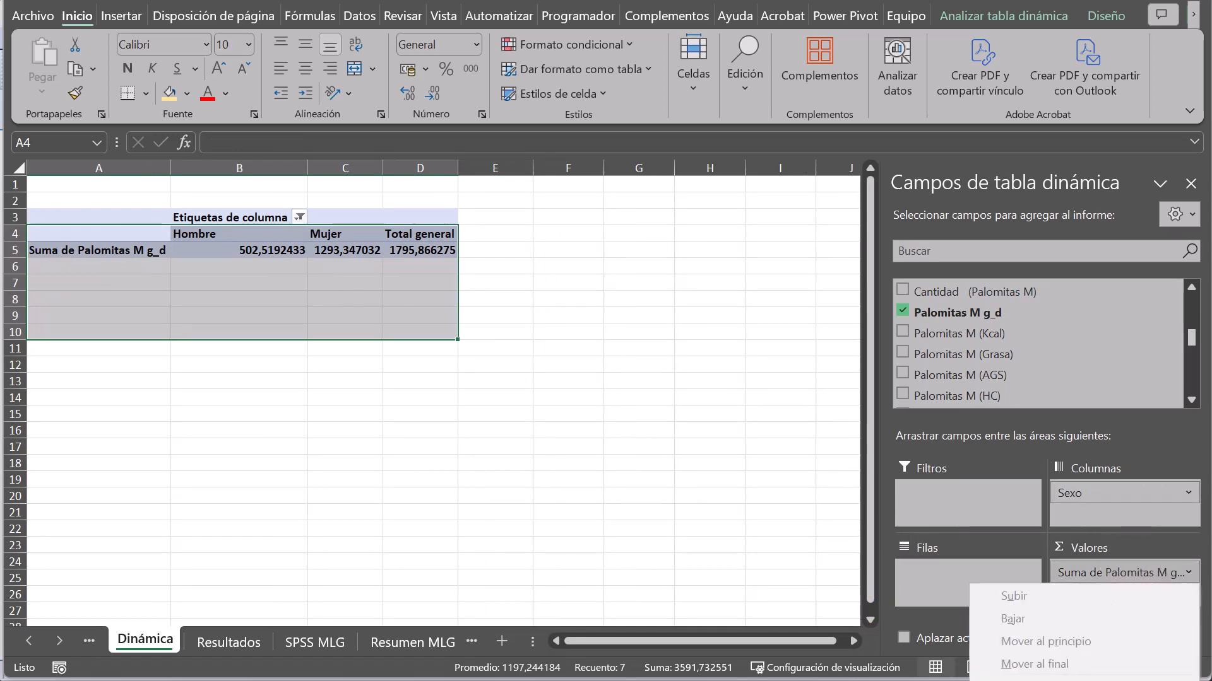
{"action": "left_click", "coordinate": [1072, 680]}
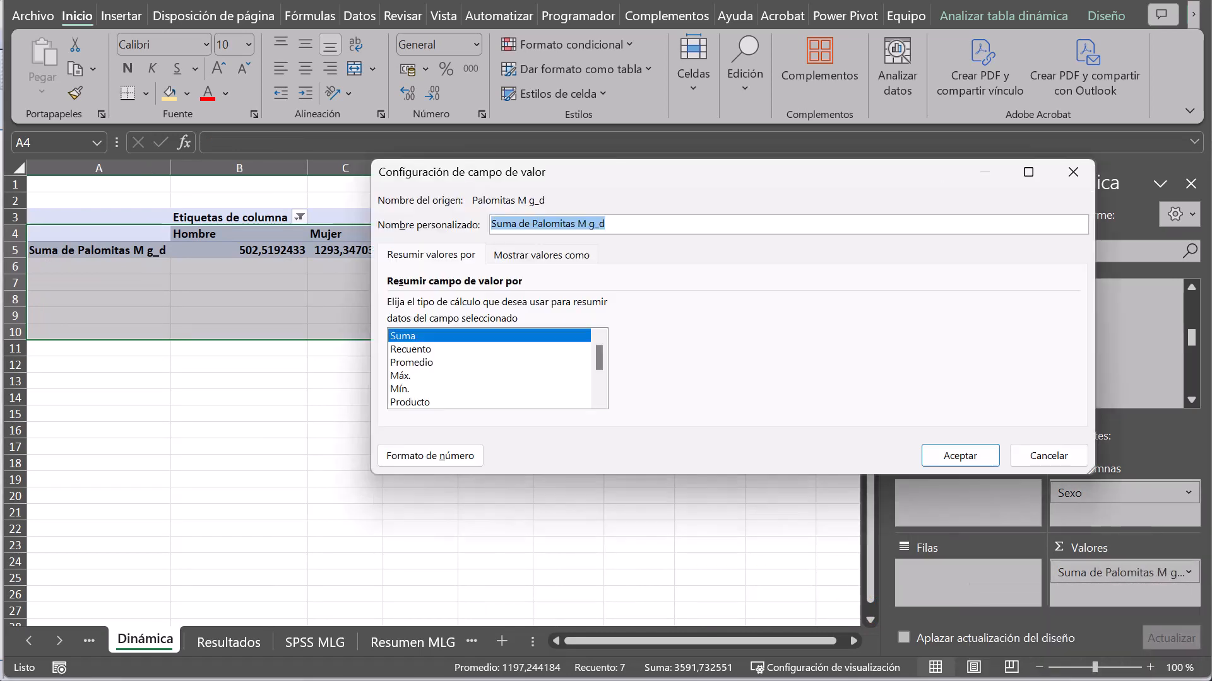
{"action": "left_click", "coordinate": [418, 364]}
{"action": "left_click", "coordinate": [442, 453]}
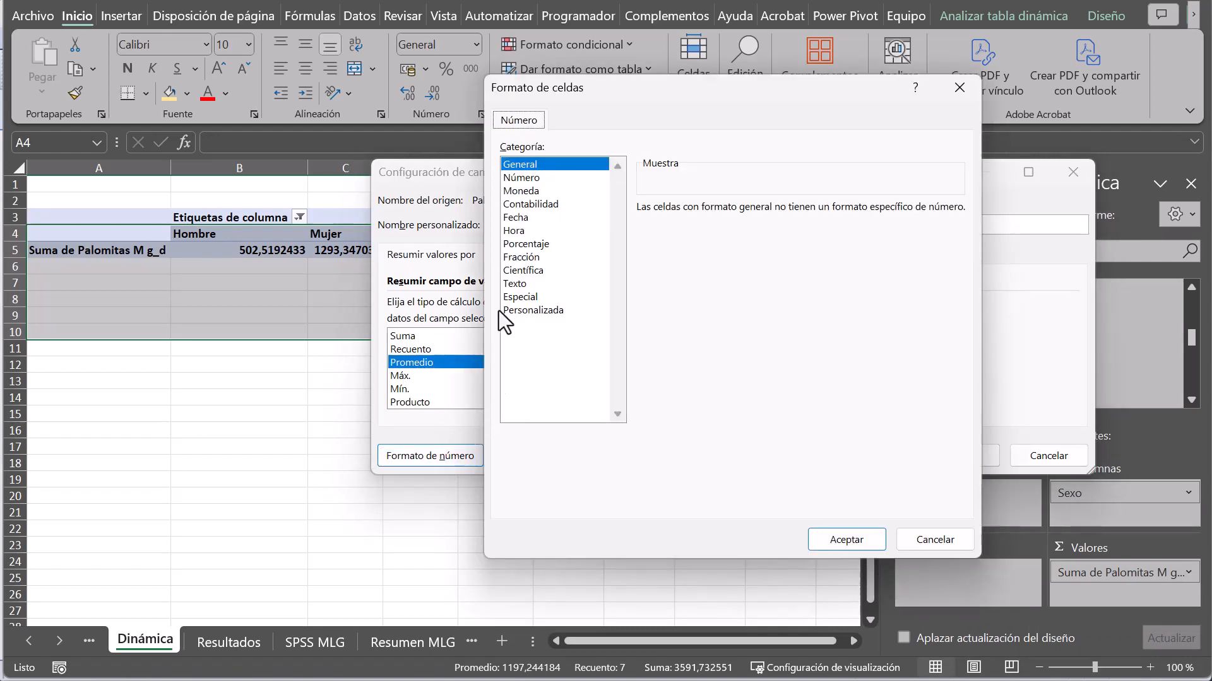
{"action": "left_click", "coordinate": [525, 177]}
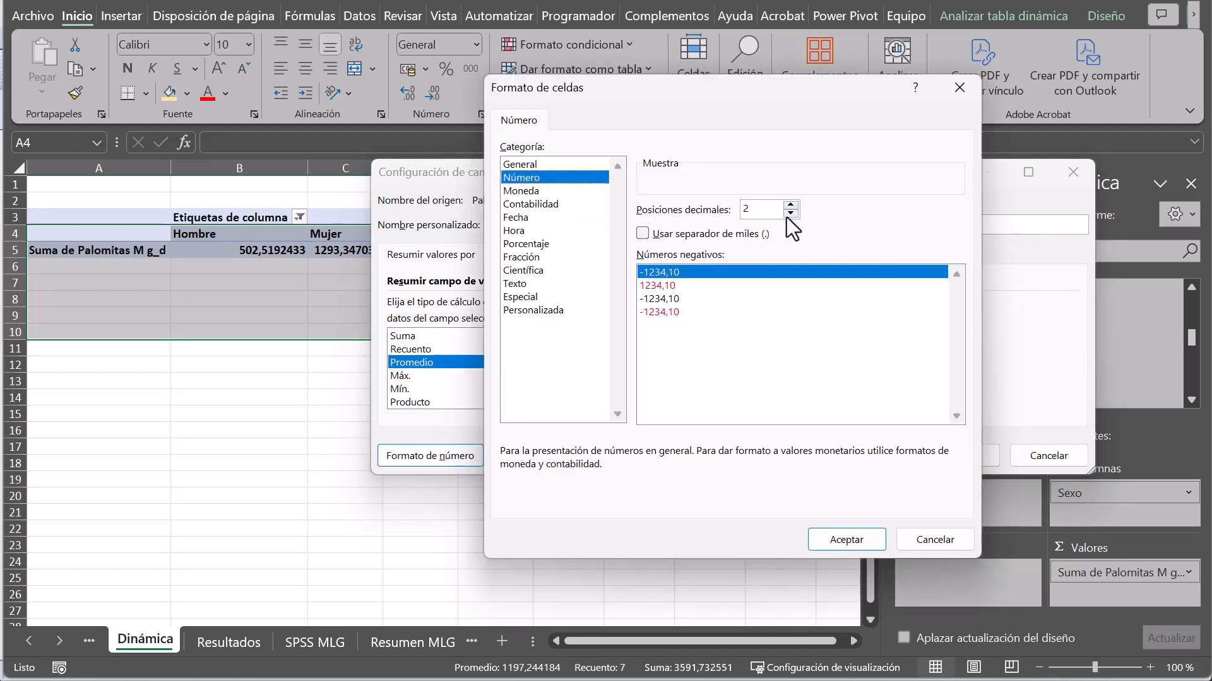
{"action": "left_click", "coordinate": [790, 214]}
{"action": "left_click", "coordinate": [790, 215]}
{"action": "left_click", "coordinate": [865, 538]}
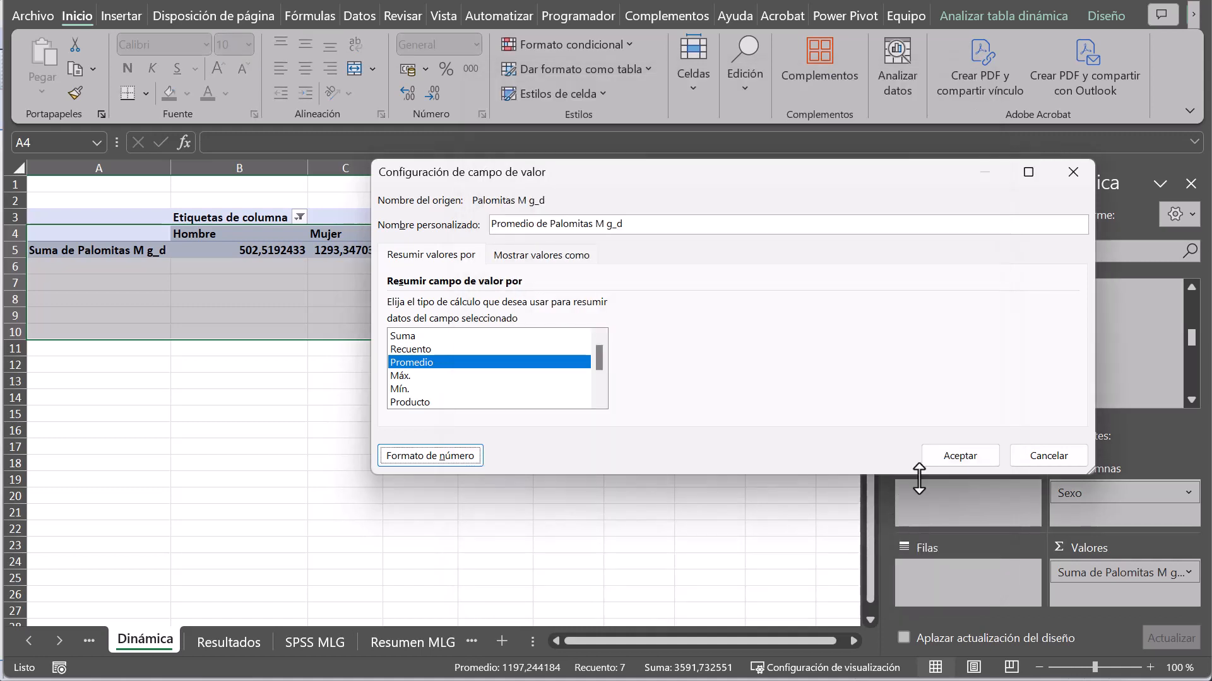
{"action": "left_click", "coordinate": [984, 456]}
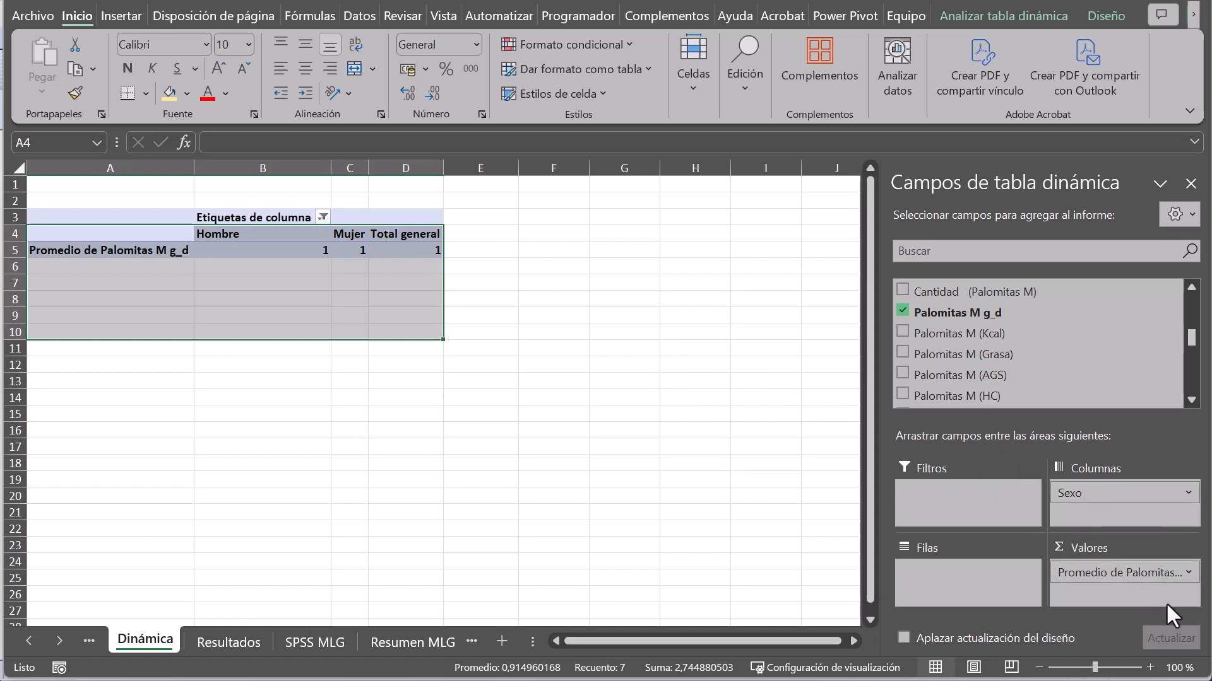
- Set the number format of the Palomitas M g_d average to 2 decimal places
{"action": "left_click", "coordinate": [1139, 581]}
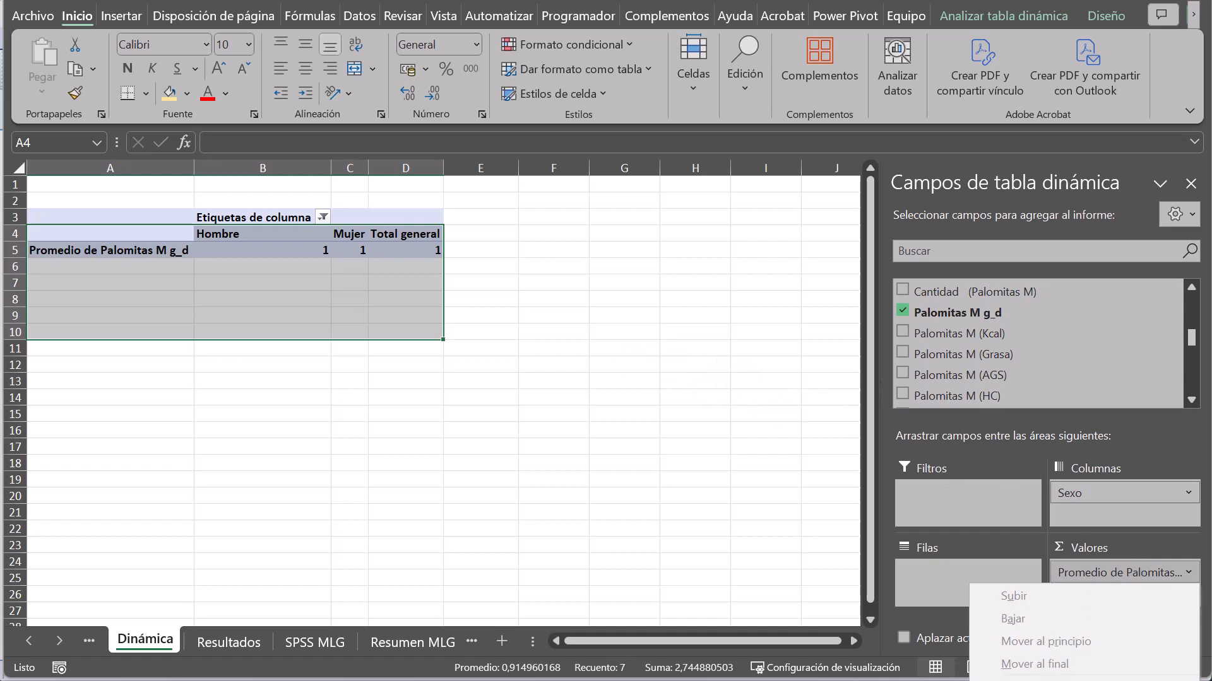
{"action": "left_click", "coordinate": [1083, 680]}
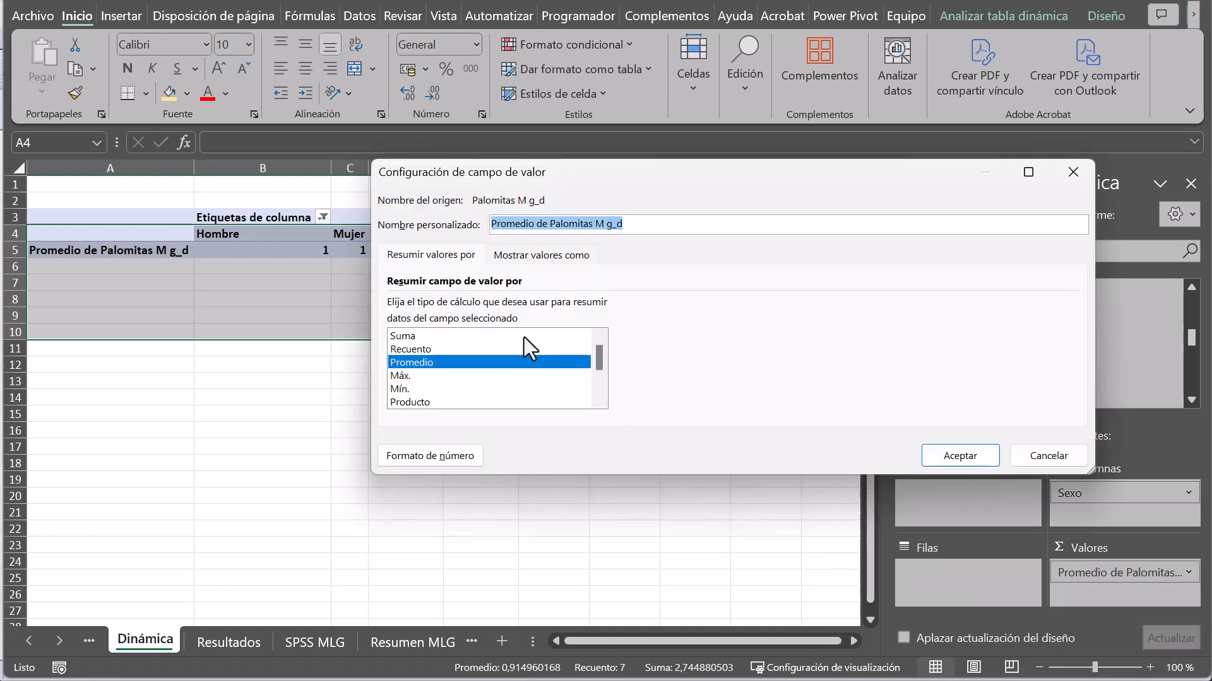
{"action": "left_click", "coordinate": [451, 459]}
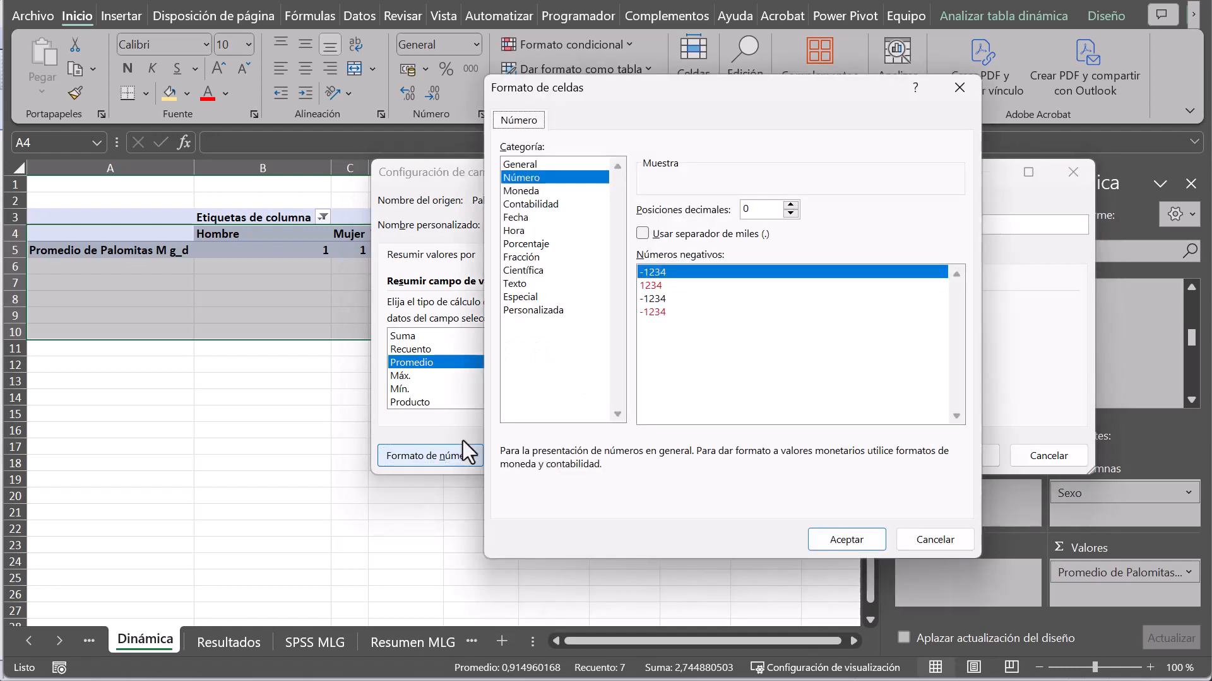
{"action": "left_click", "coordinate": [790, 206]}
{"action": "left_click", "coordinate": [791, 206]}
{"action": "left_click", "coordinate": [838, 540]}
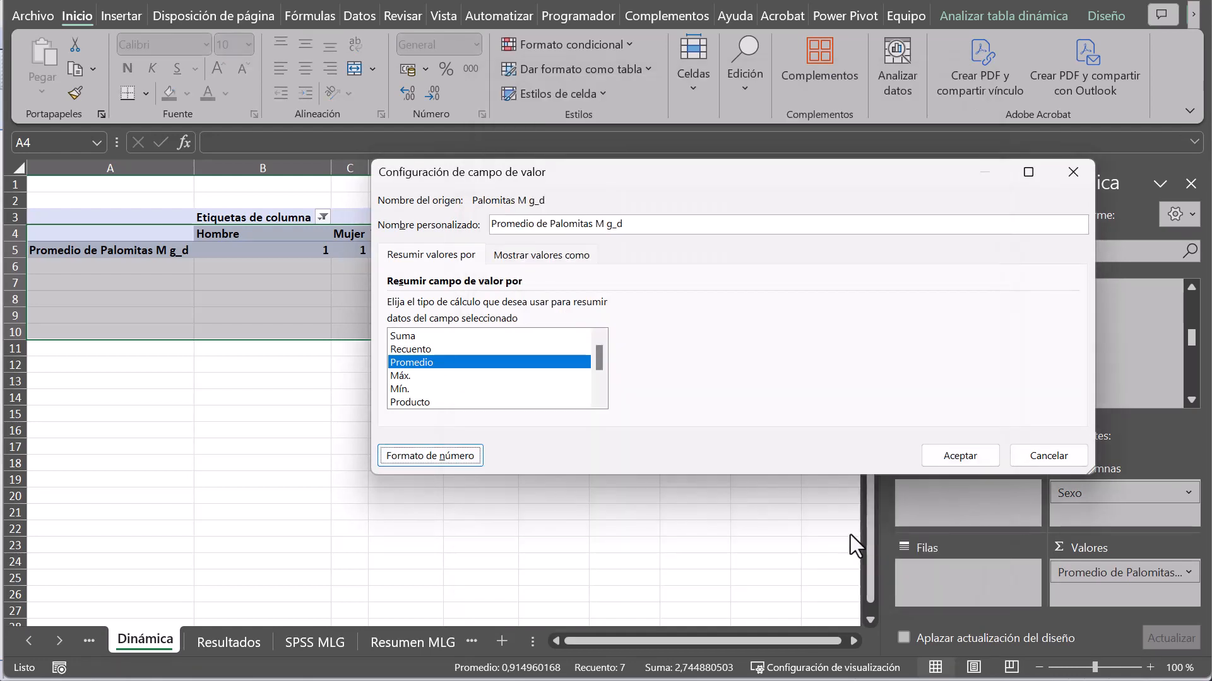
{"action": "left_click", "coordinate": [957, 456]}
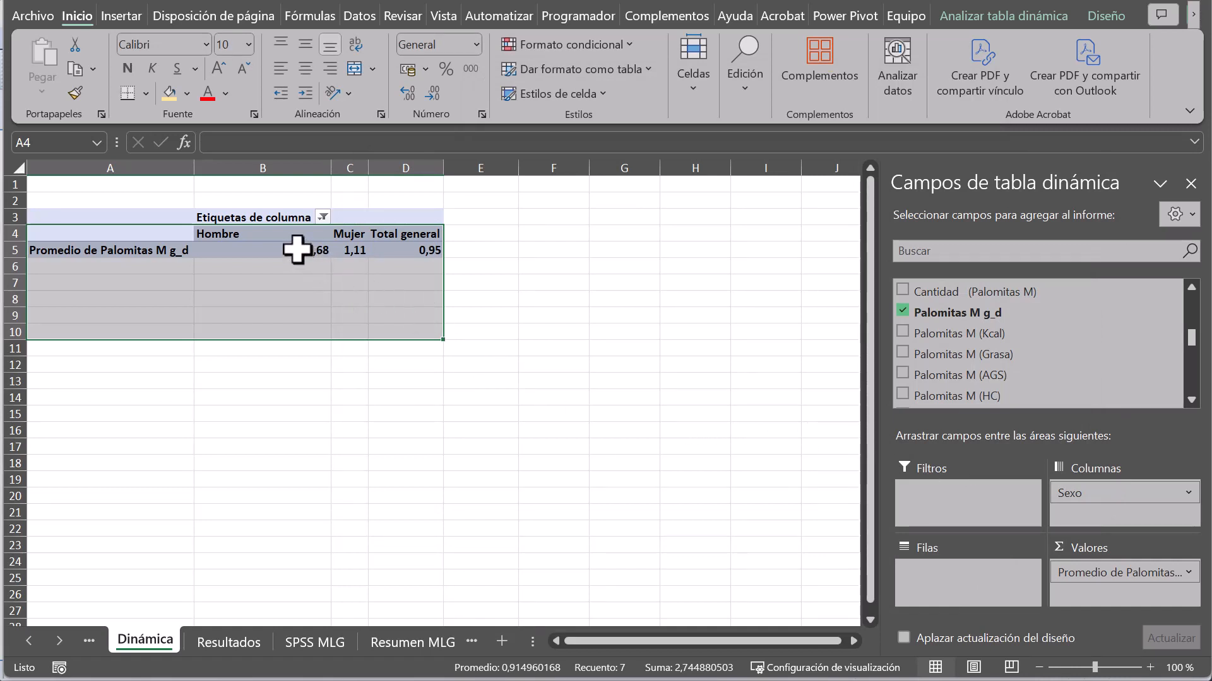
{"action": "mouse_move", "coordinate": [296, 253]}
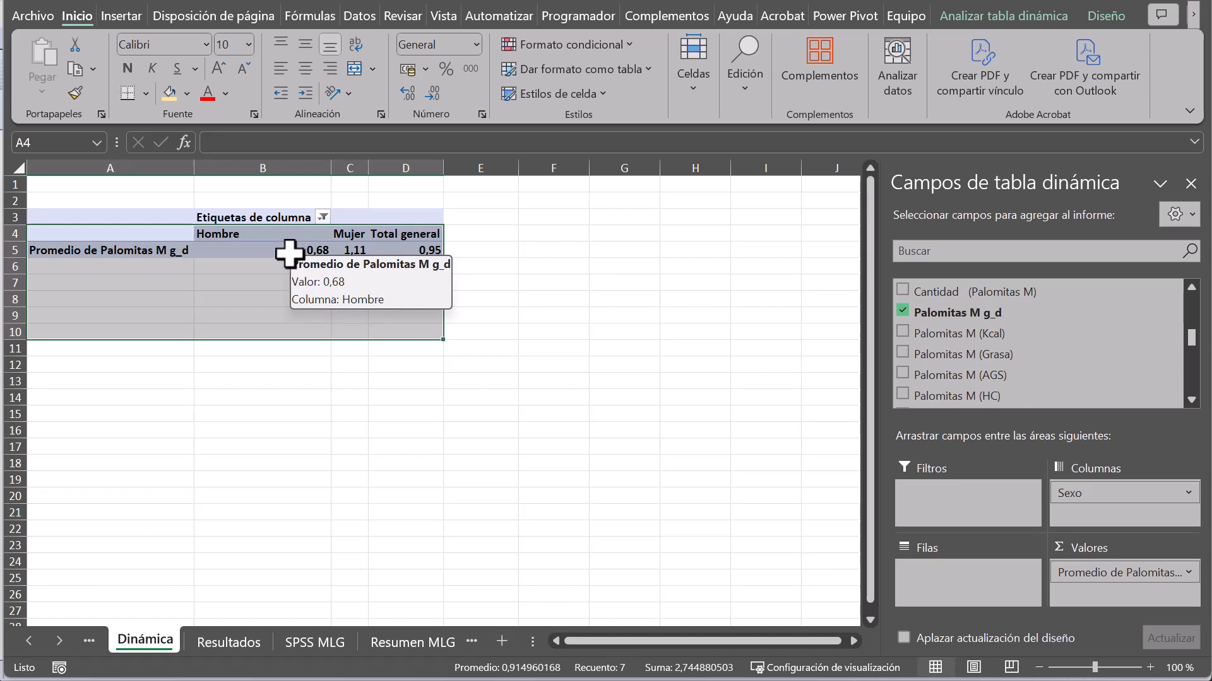
{"action": "mouse_move", "coordinate": [351, 248]}
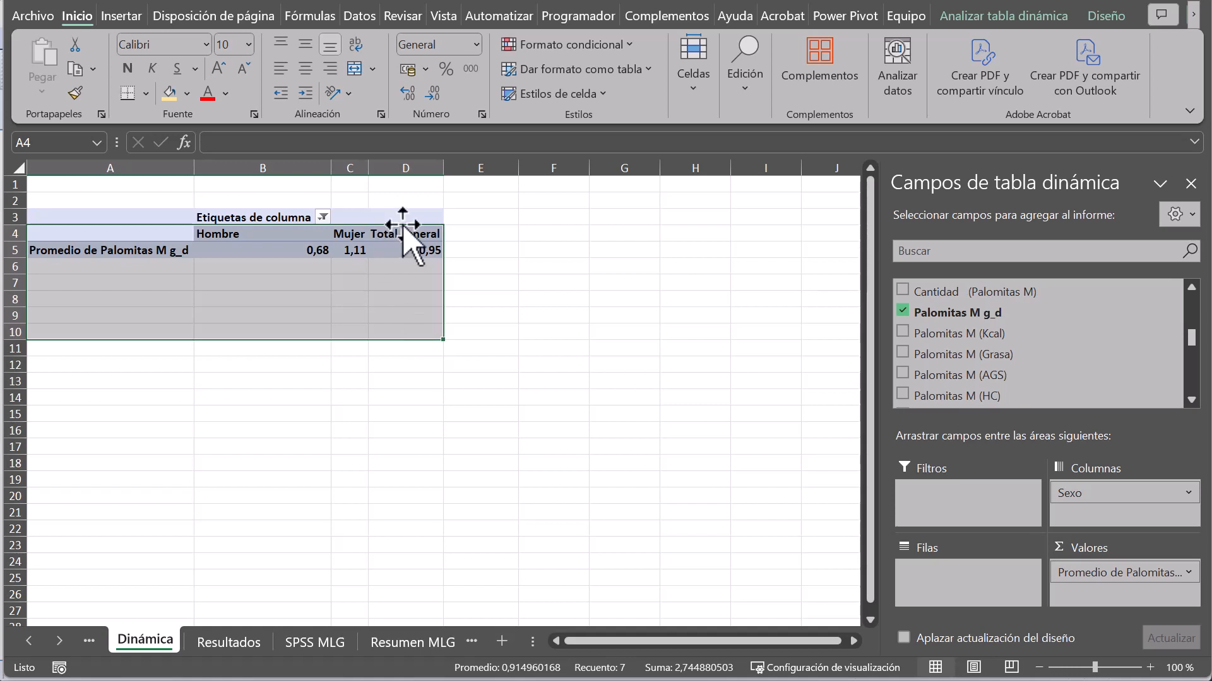
- Replace Palomitas M g_d in the pivot table's values with Palomitas M (Kcal), summarised by Promedio and formatted as Número with 2 decimals
{"action": "left_click_drag", "start_coordinate": [958, 337], "coordinate": [1129, 587]}
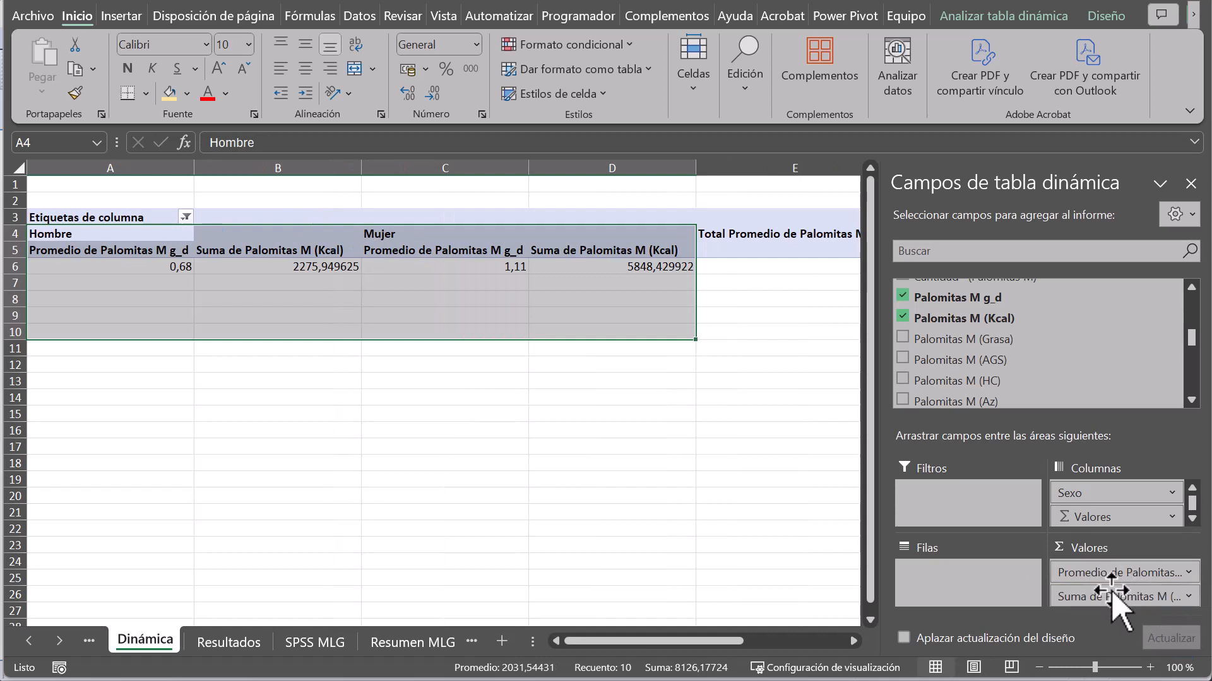
{"action": "left_click", "coordinate": [1130, 596]}
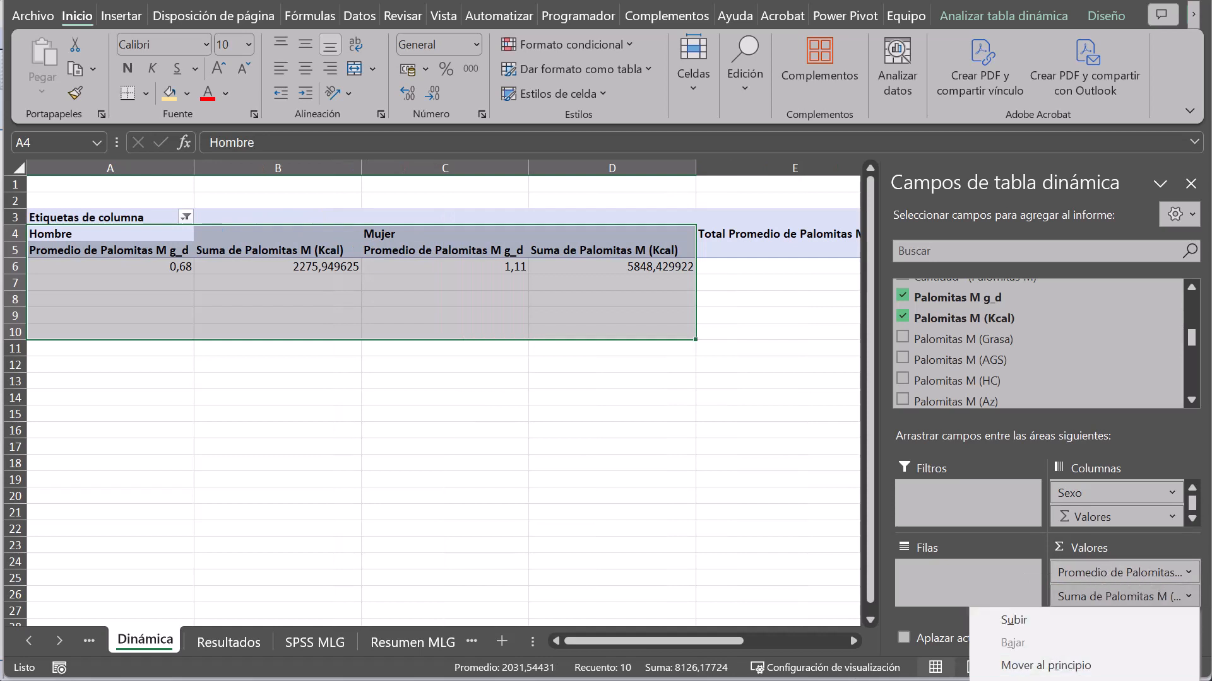
{"action": "left_click", "coordinate": [1048, 680]}
{"action": "left_click", "coordinate": [416, 363]}
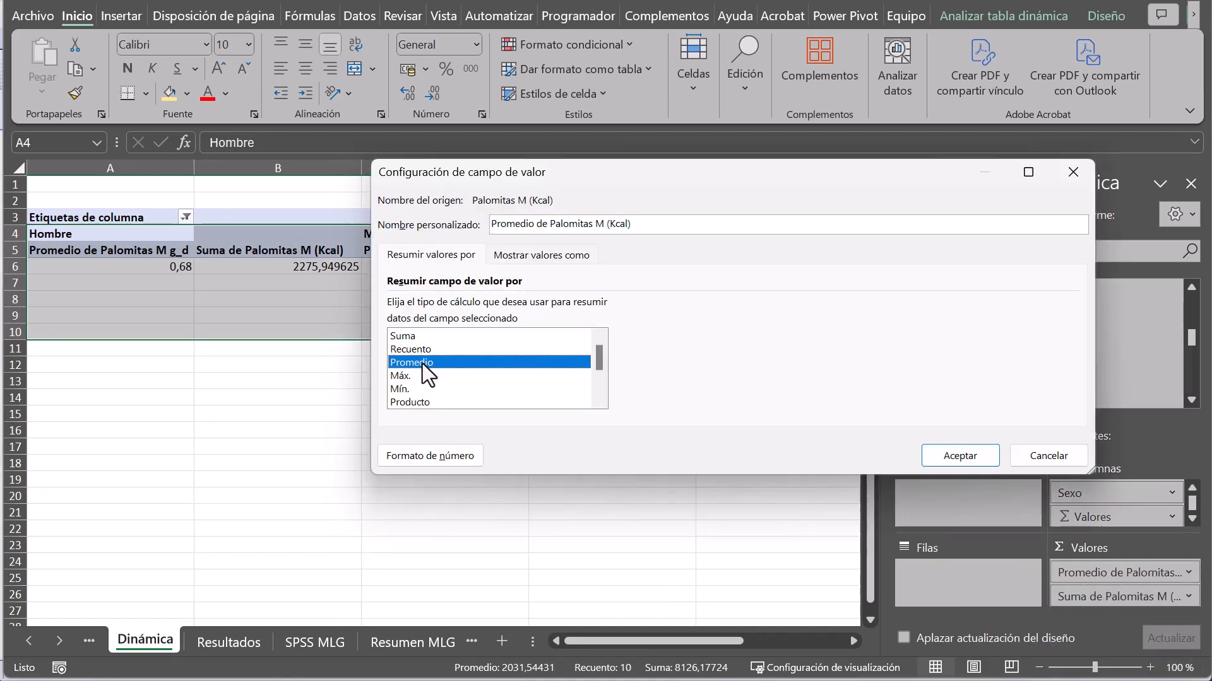
{"action": "left_click", "coordinate": [441, 452]}
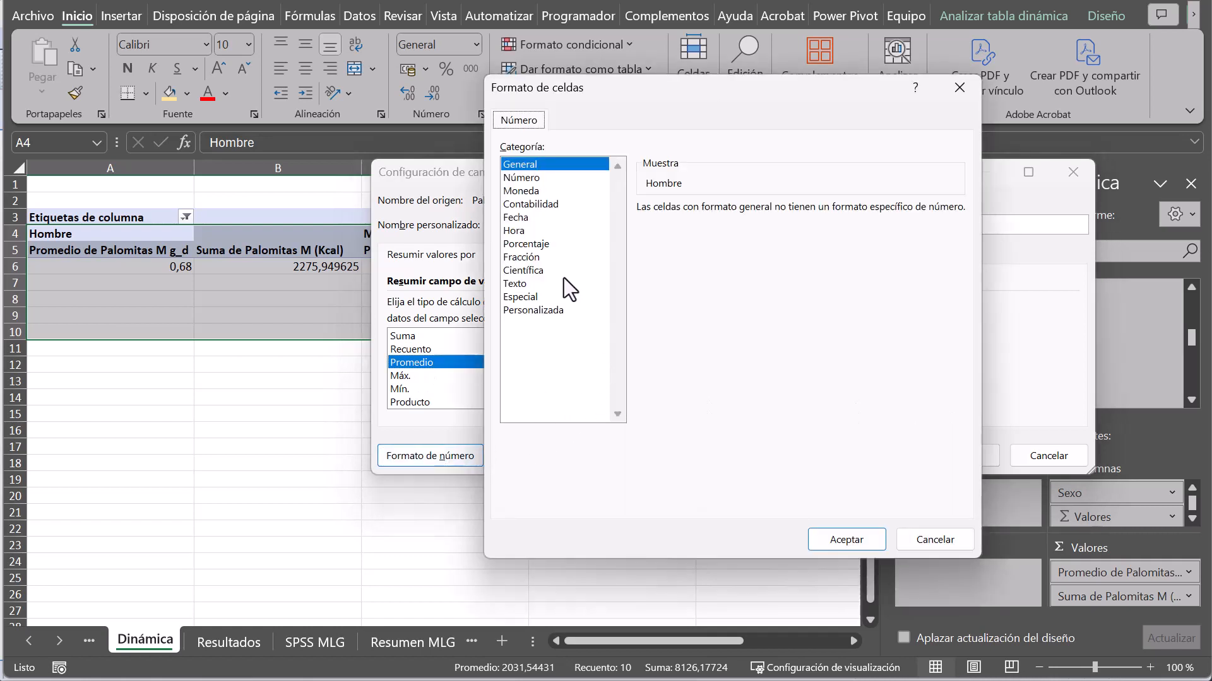
{"action": "left_click", "coordinate": [530, 180]}
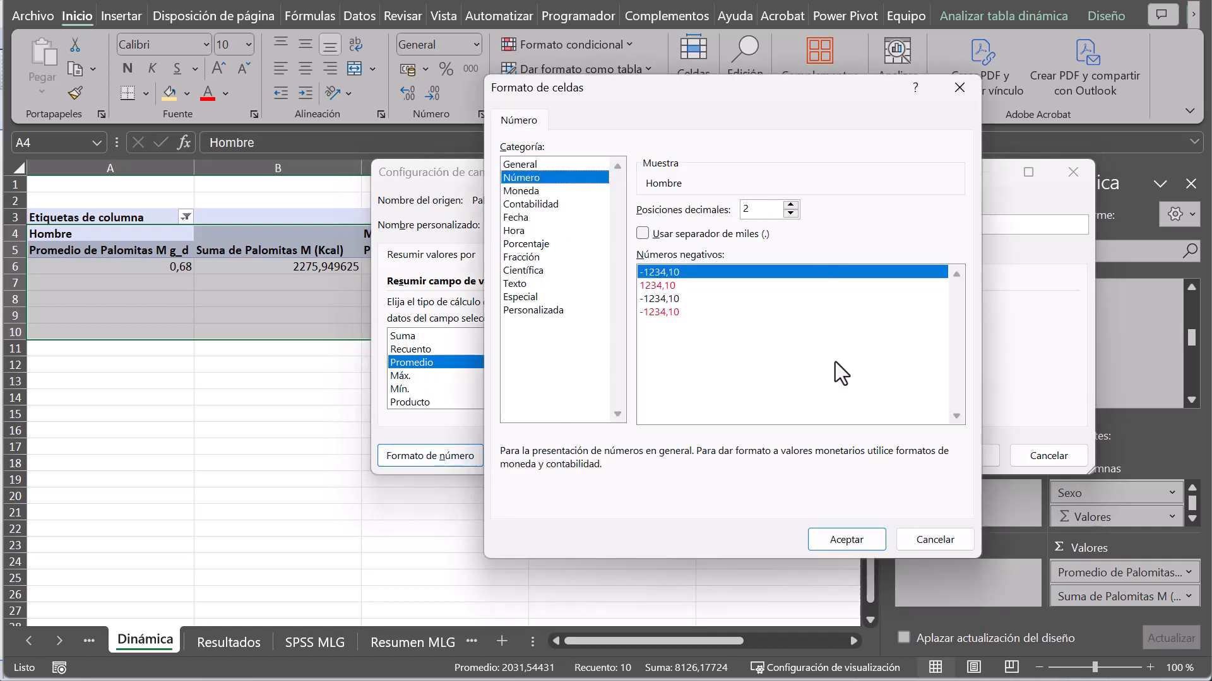
{"action": "left_click", "coordinate": [846, 539]}
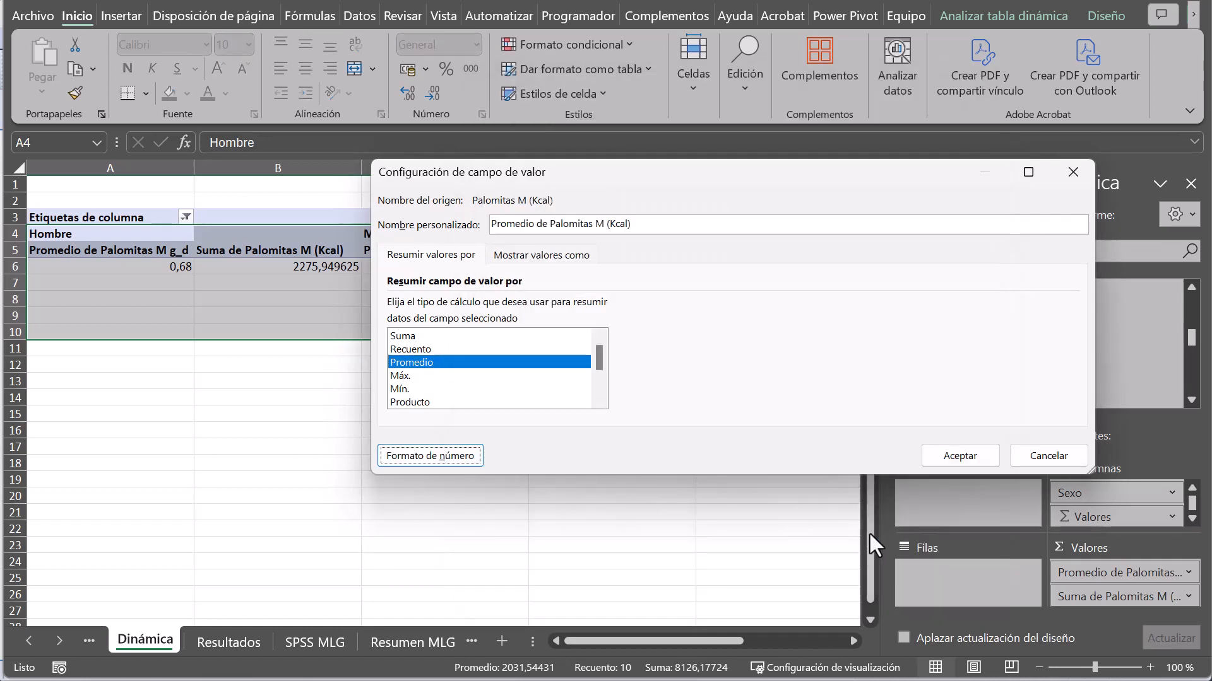
{"action": "left_click", "coordinate": [968, 459]}
{"action": "left_click_drag", "start_coordinate": [1096, 573], "coordinate": [800, 511]}
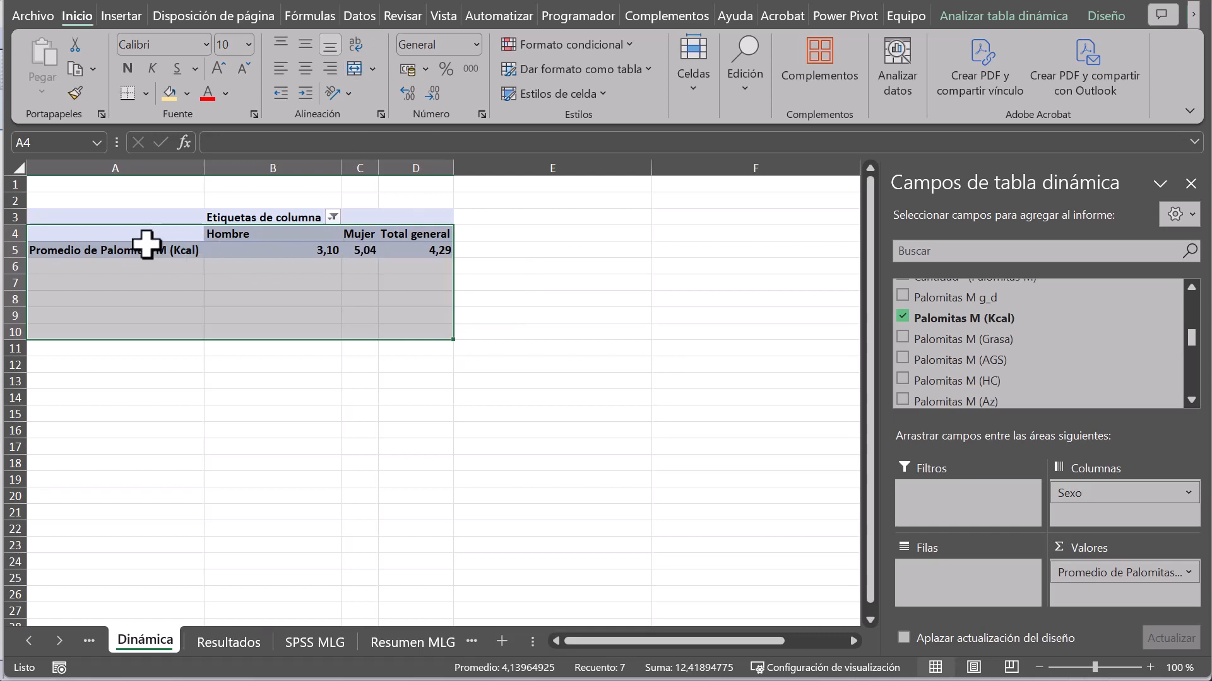
- Move Sexo from the pivot table's columns to its rows and select the whole table, A3:B6
{"action": "left_click_drag", "start_coordinate": [141, 215], "coordinate": [255, 228]}
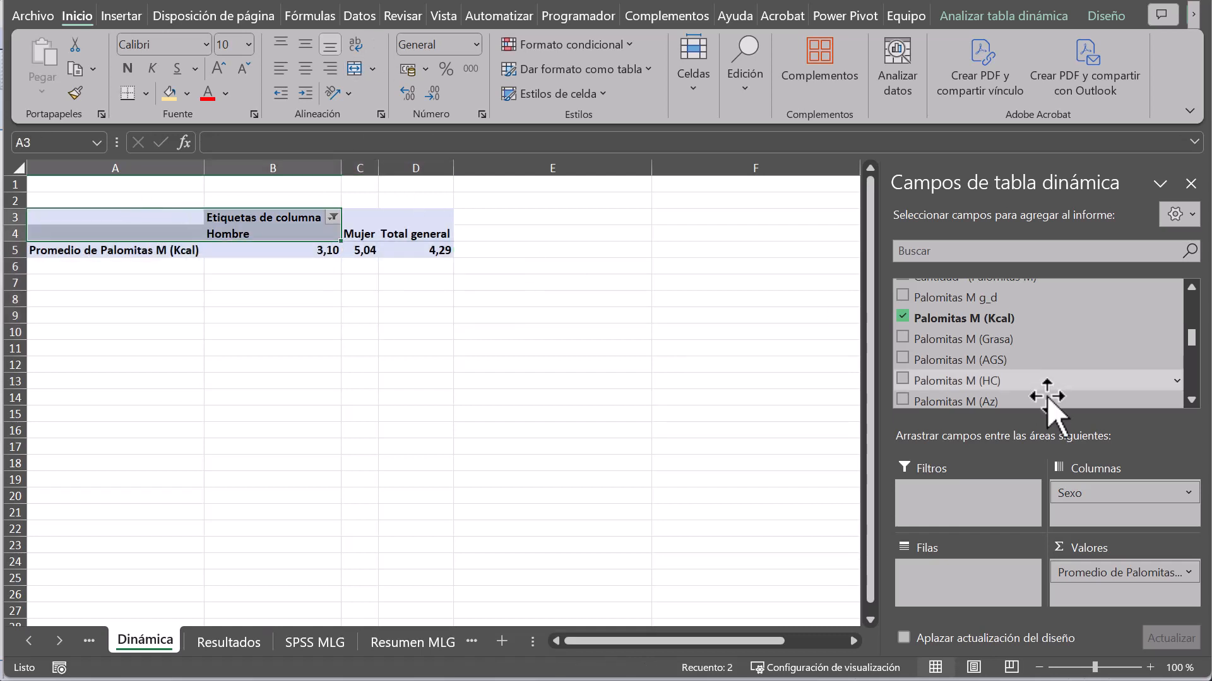
{"action": "left_click_drag", "start_coordinate": [1070, 493], "coordinate": [937, 577]}
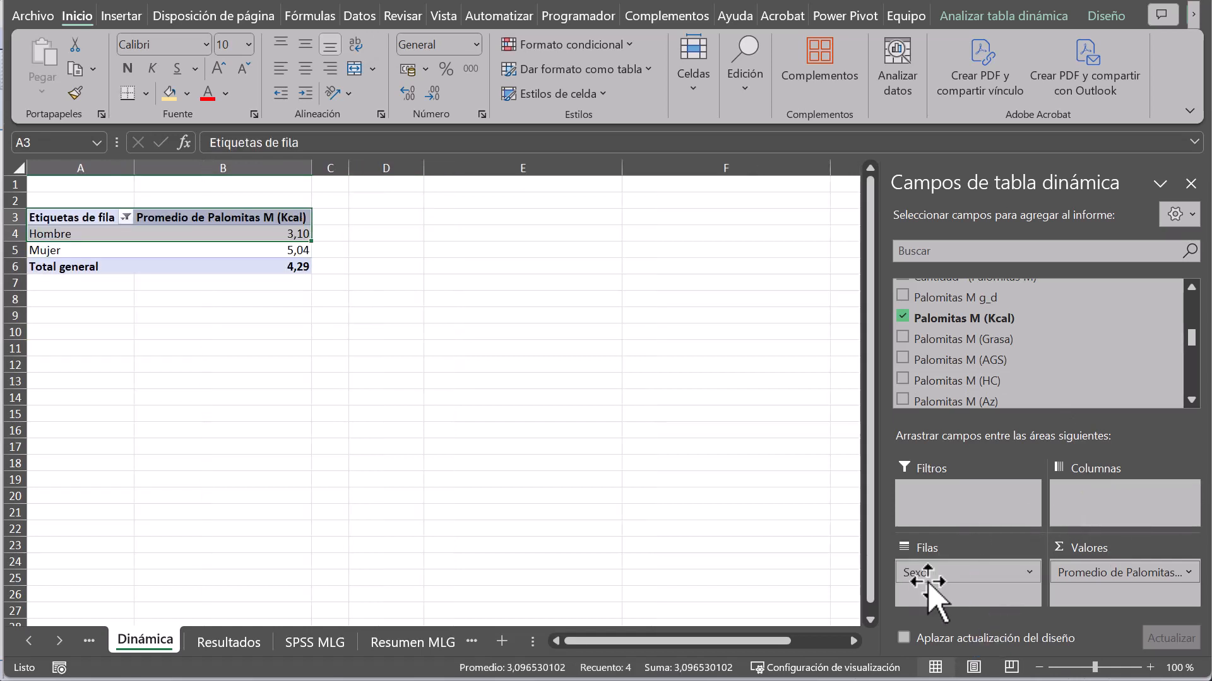
{"action": "left_click_drag", "start_coordinate": [80, 217], "coordinate": [234, 267]}
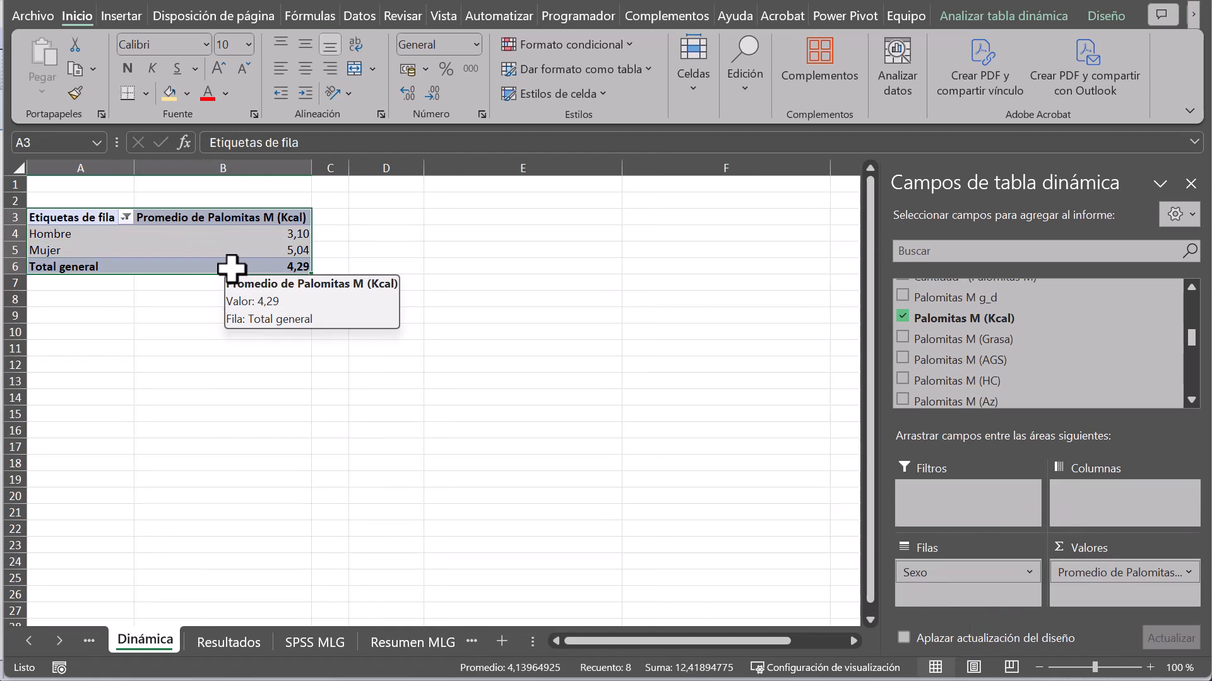